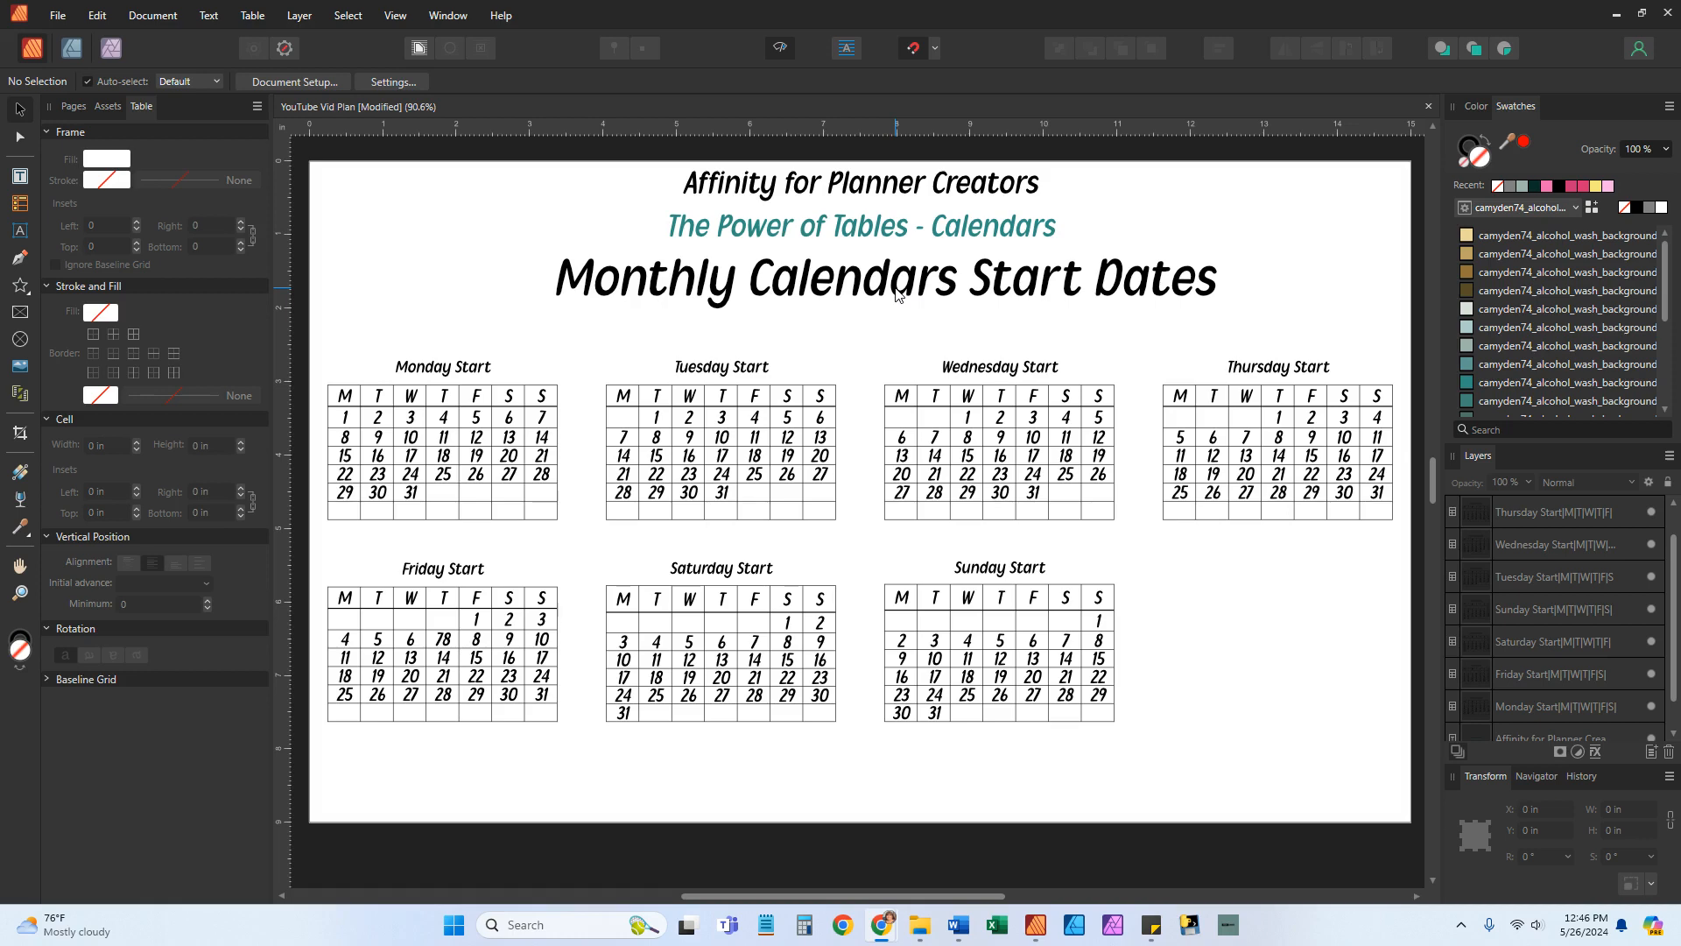
pyautogui.click(898, 295)
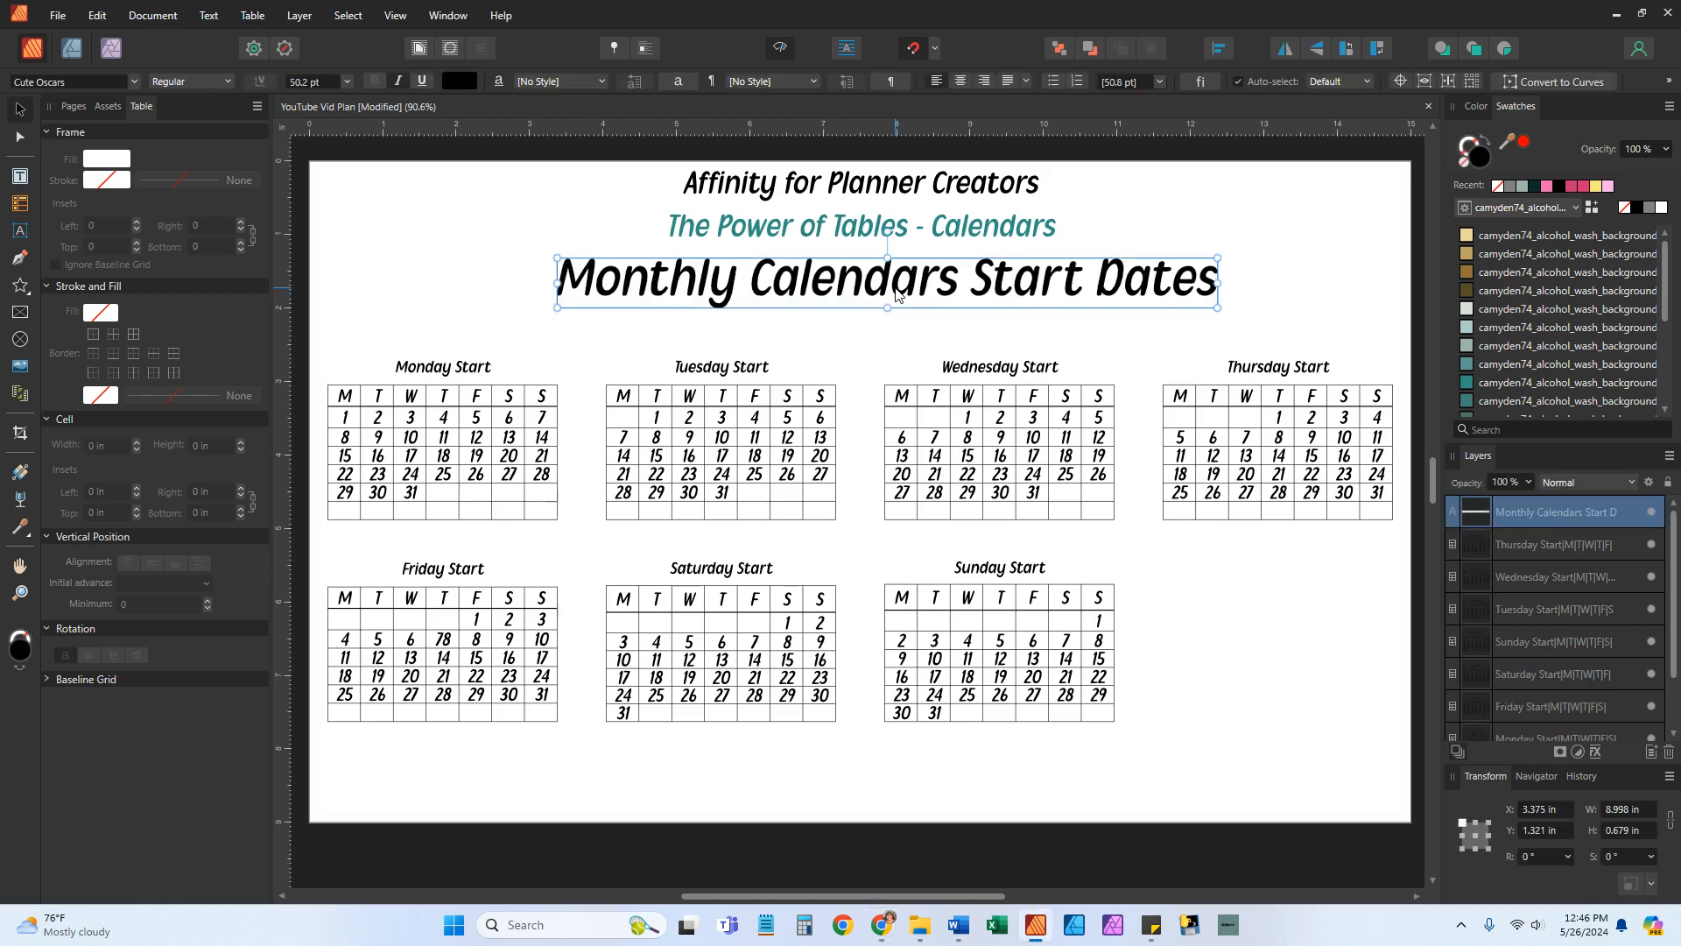
pyautogui.rightClick(898, 295)
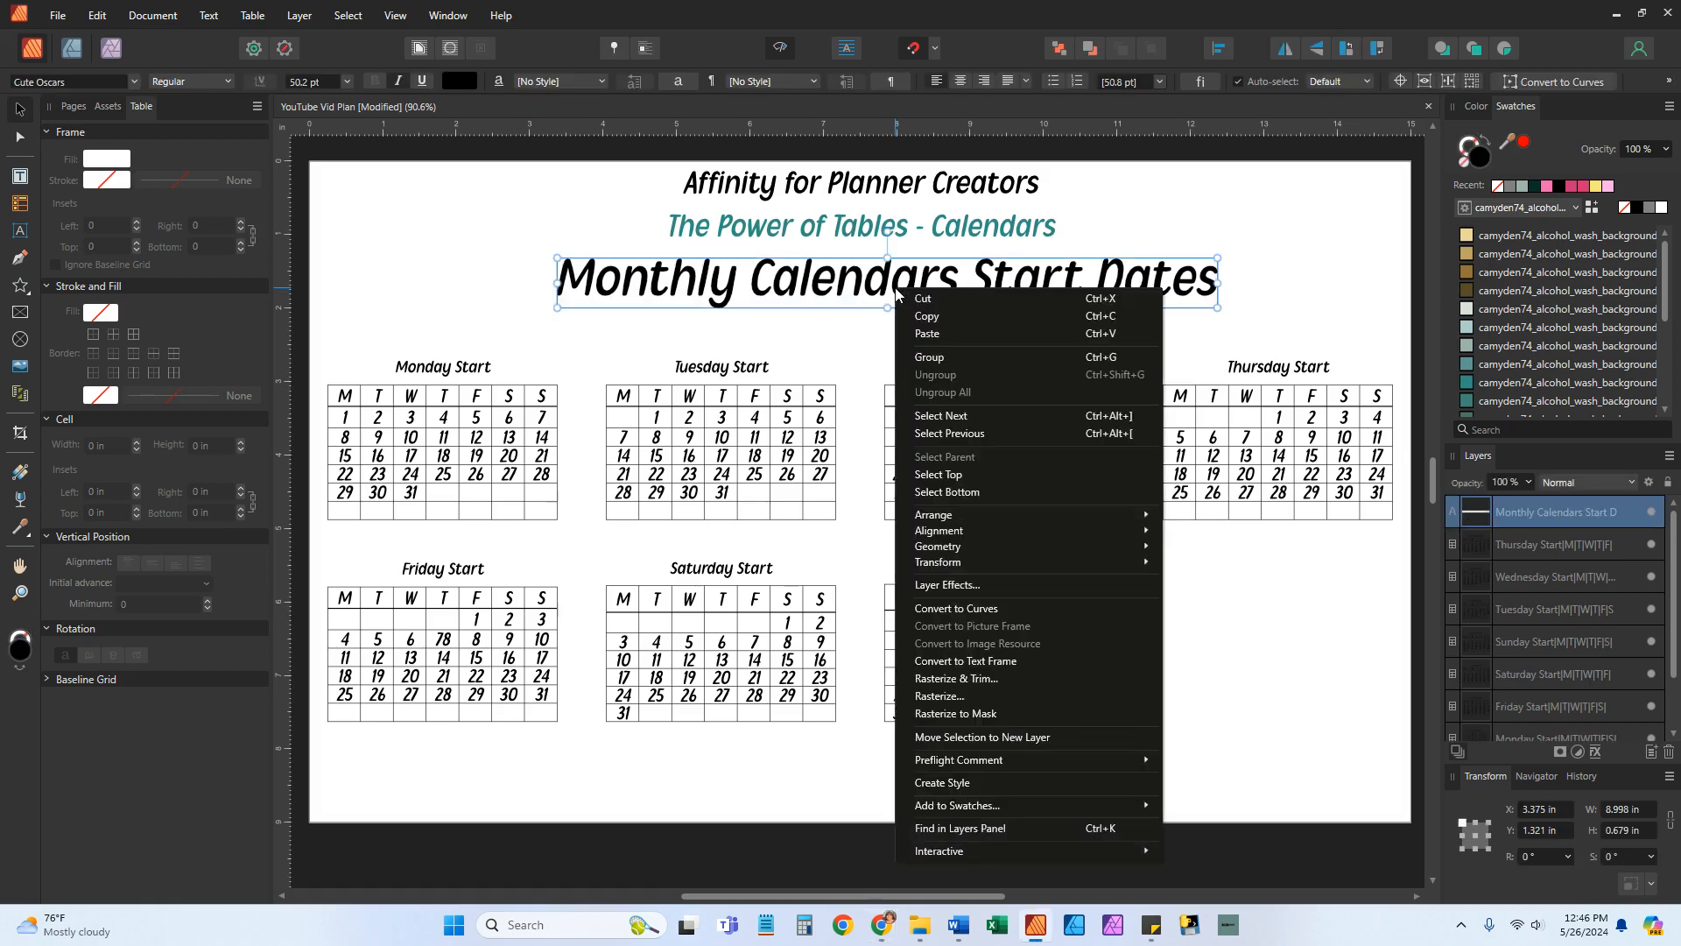
pyautogui.click(930, 318)
pyautogui.scroll(-4, 902, 346)
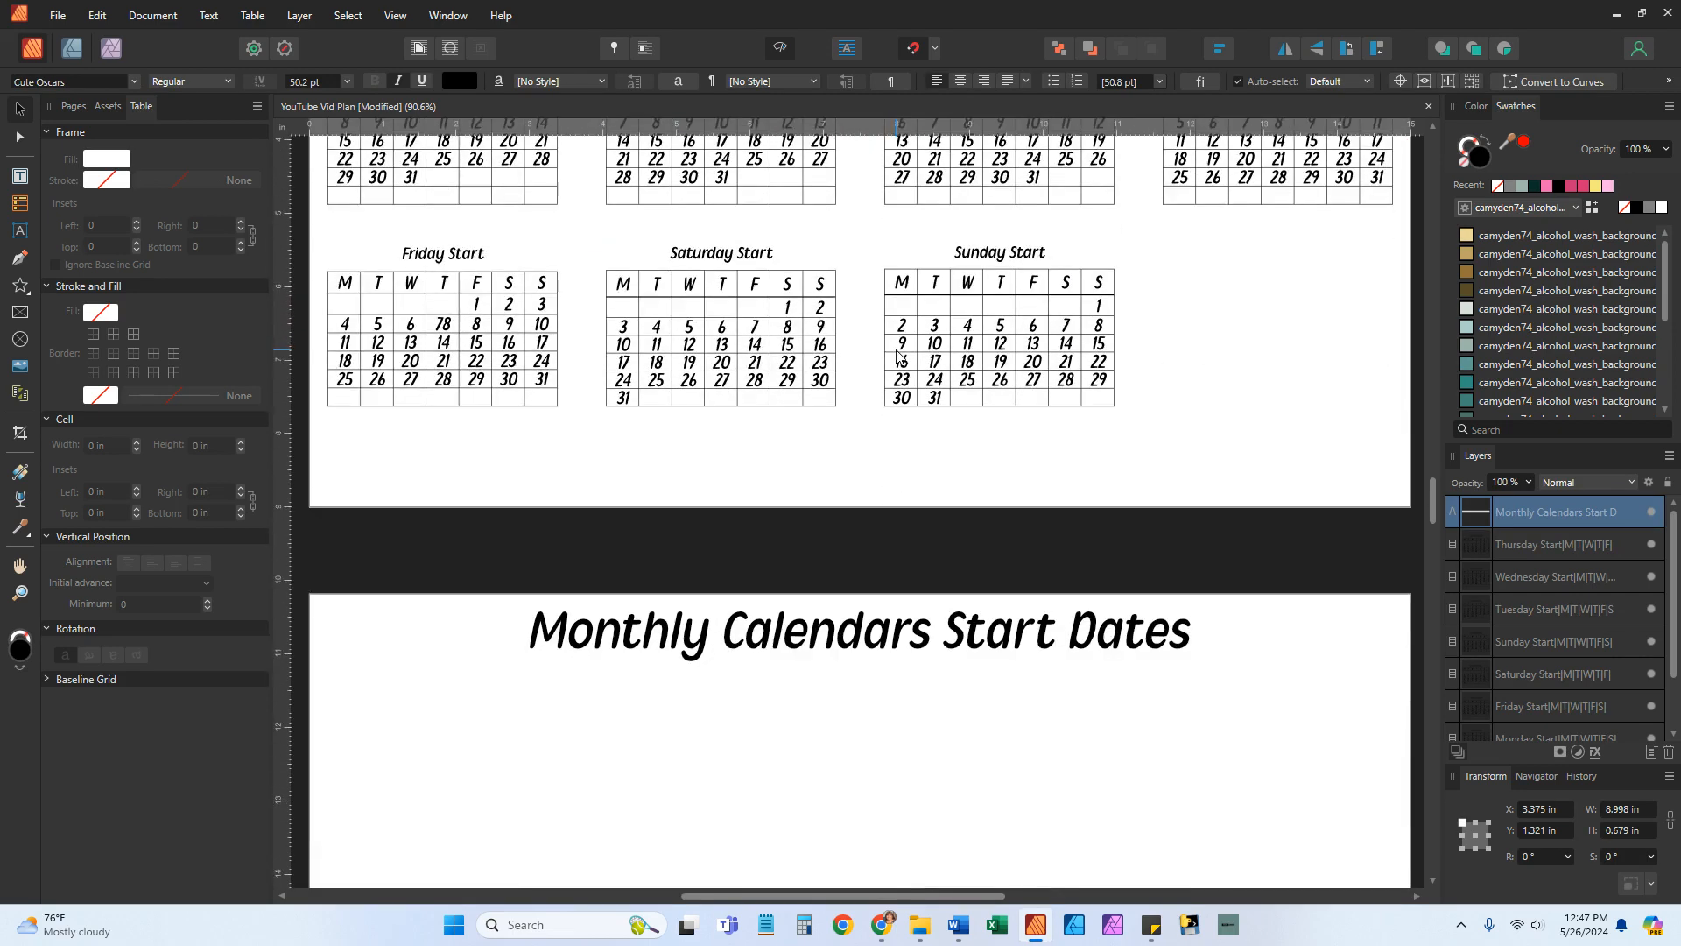
pyautogui.scroll(-5, 900, 357)
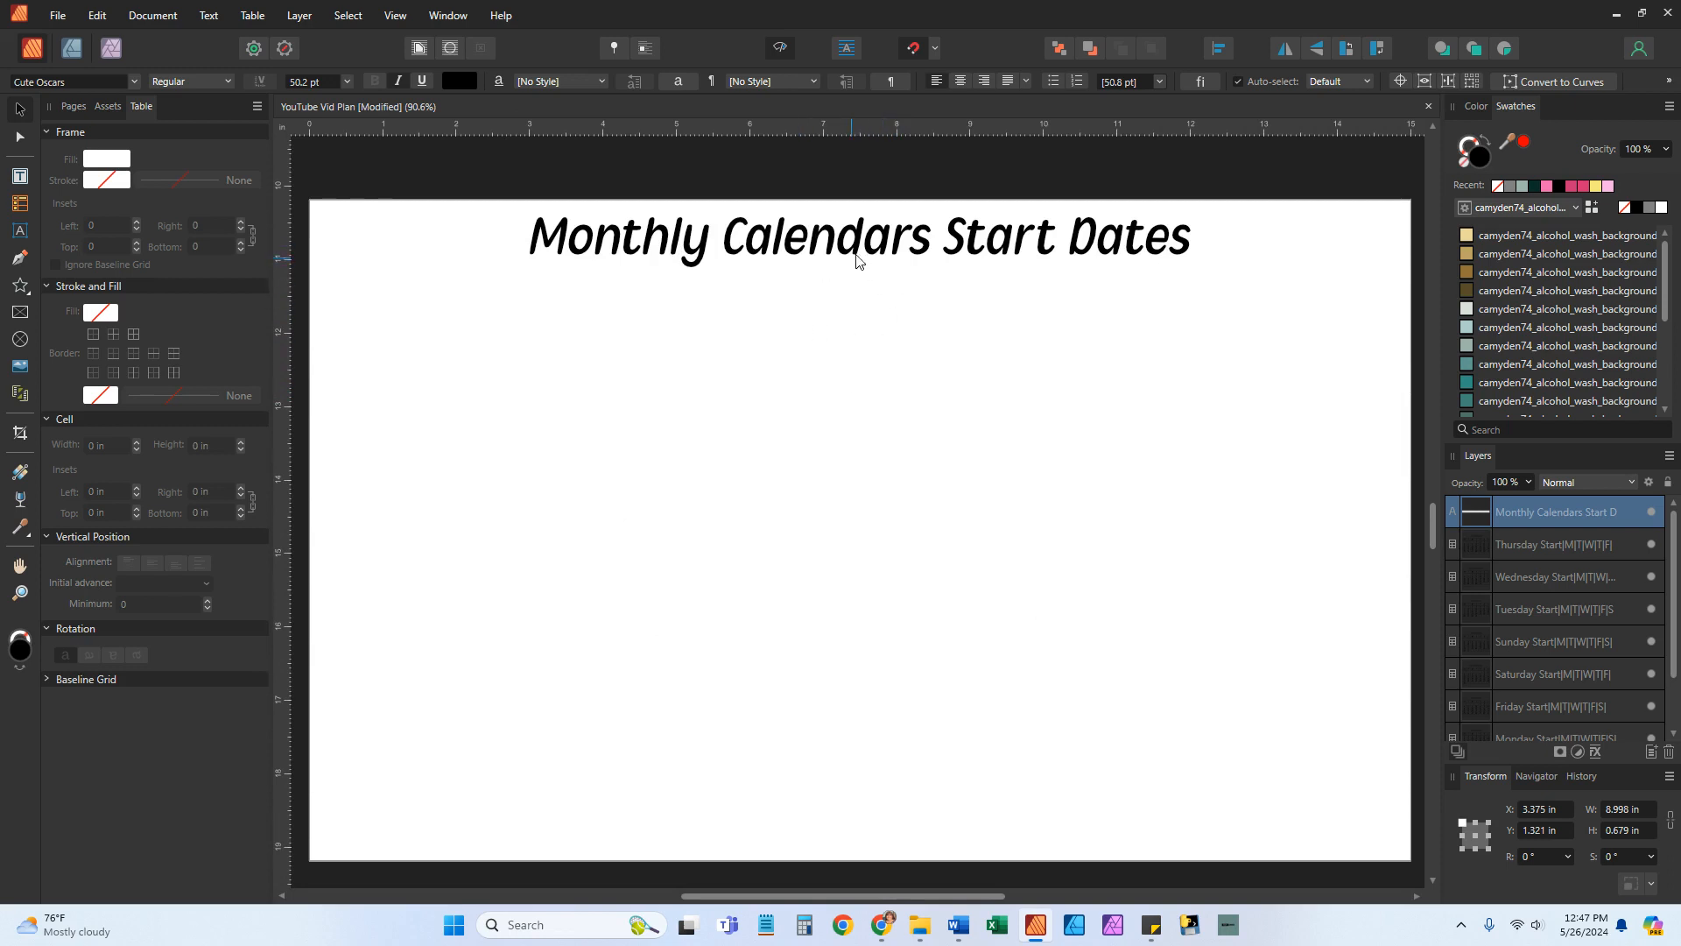
pyautogui.rightClick(856, 359)
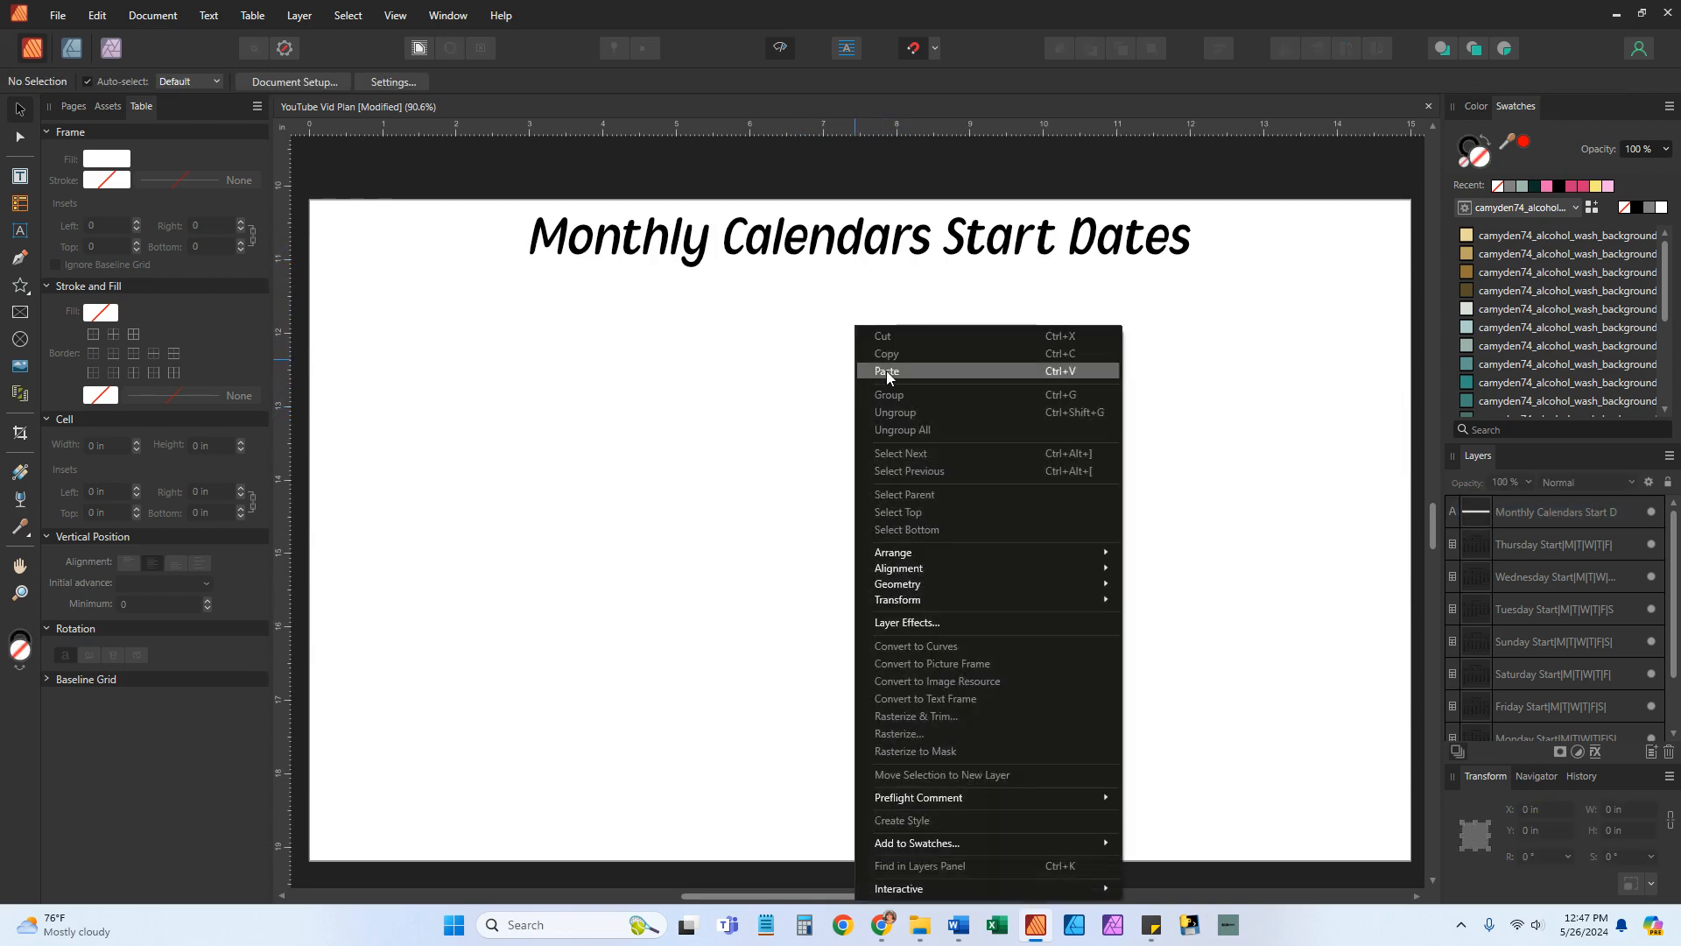
pyautogui.click(886, 370)
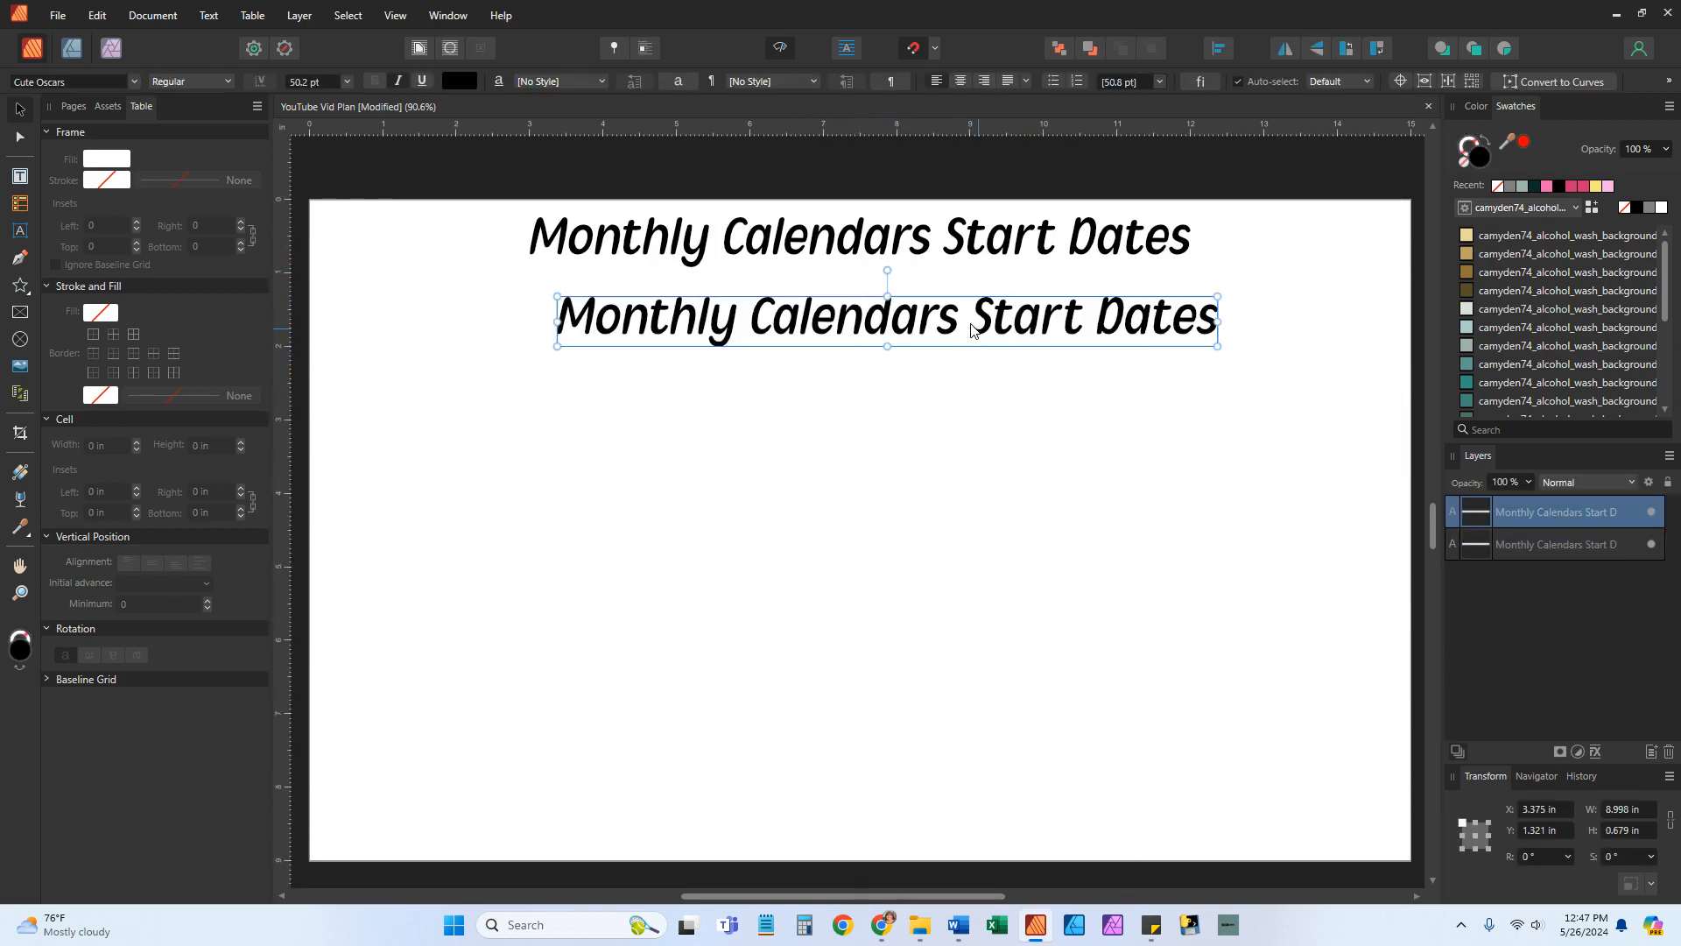
pyautogui.rightClick(925, 326)
pyautogui.click(954, 336)
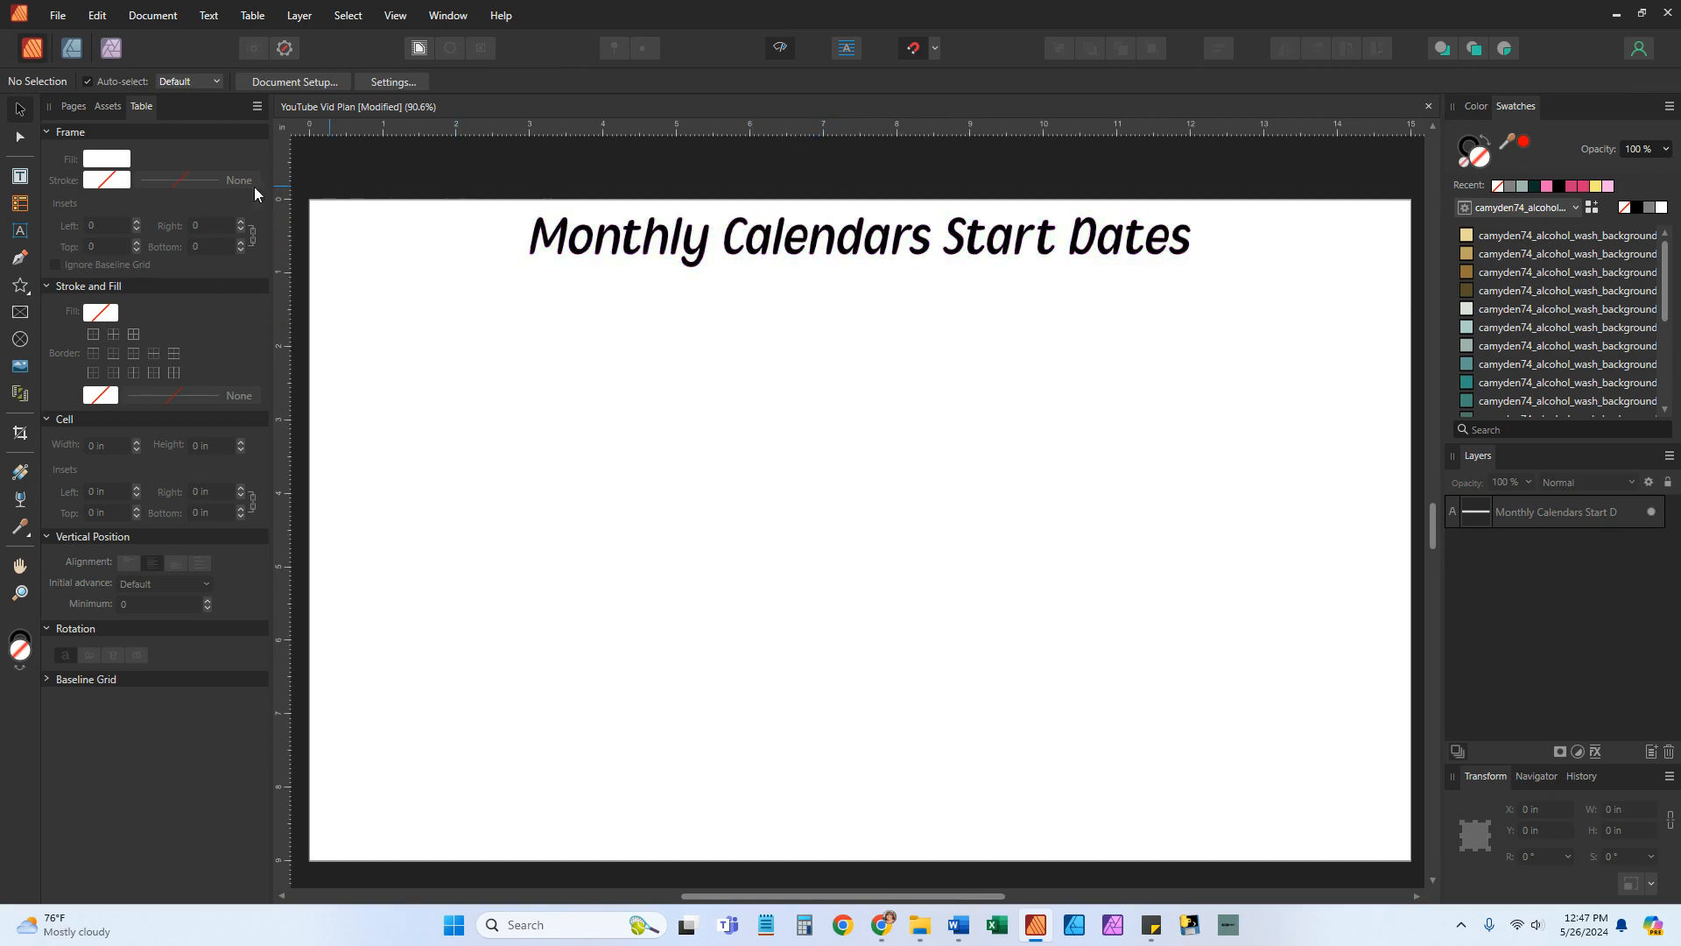
# Draw a table with seven columns and seven rows below the title, about 3.11 in wide and 2.04 in high
pyautogui.click(18, 205)
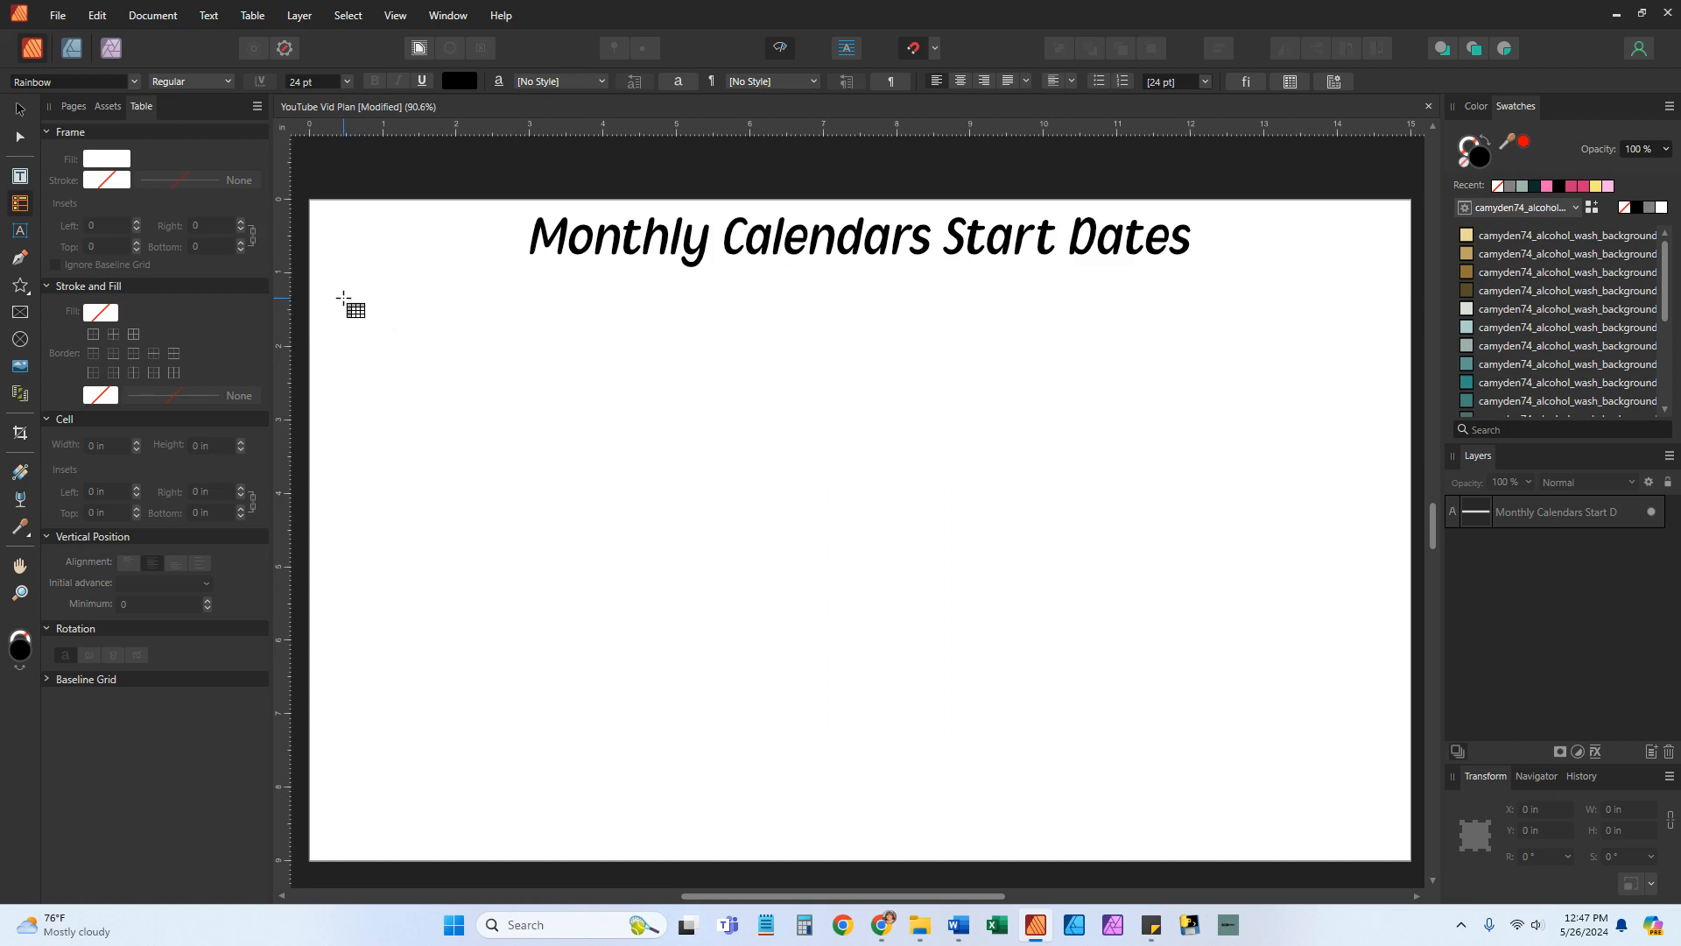
pyautogui.moveTo(343, 294); pyautogui.dragTo(889, 401)
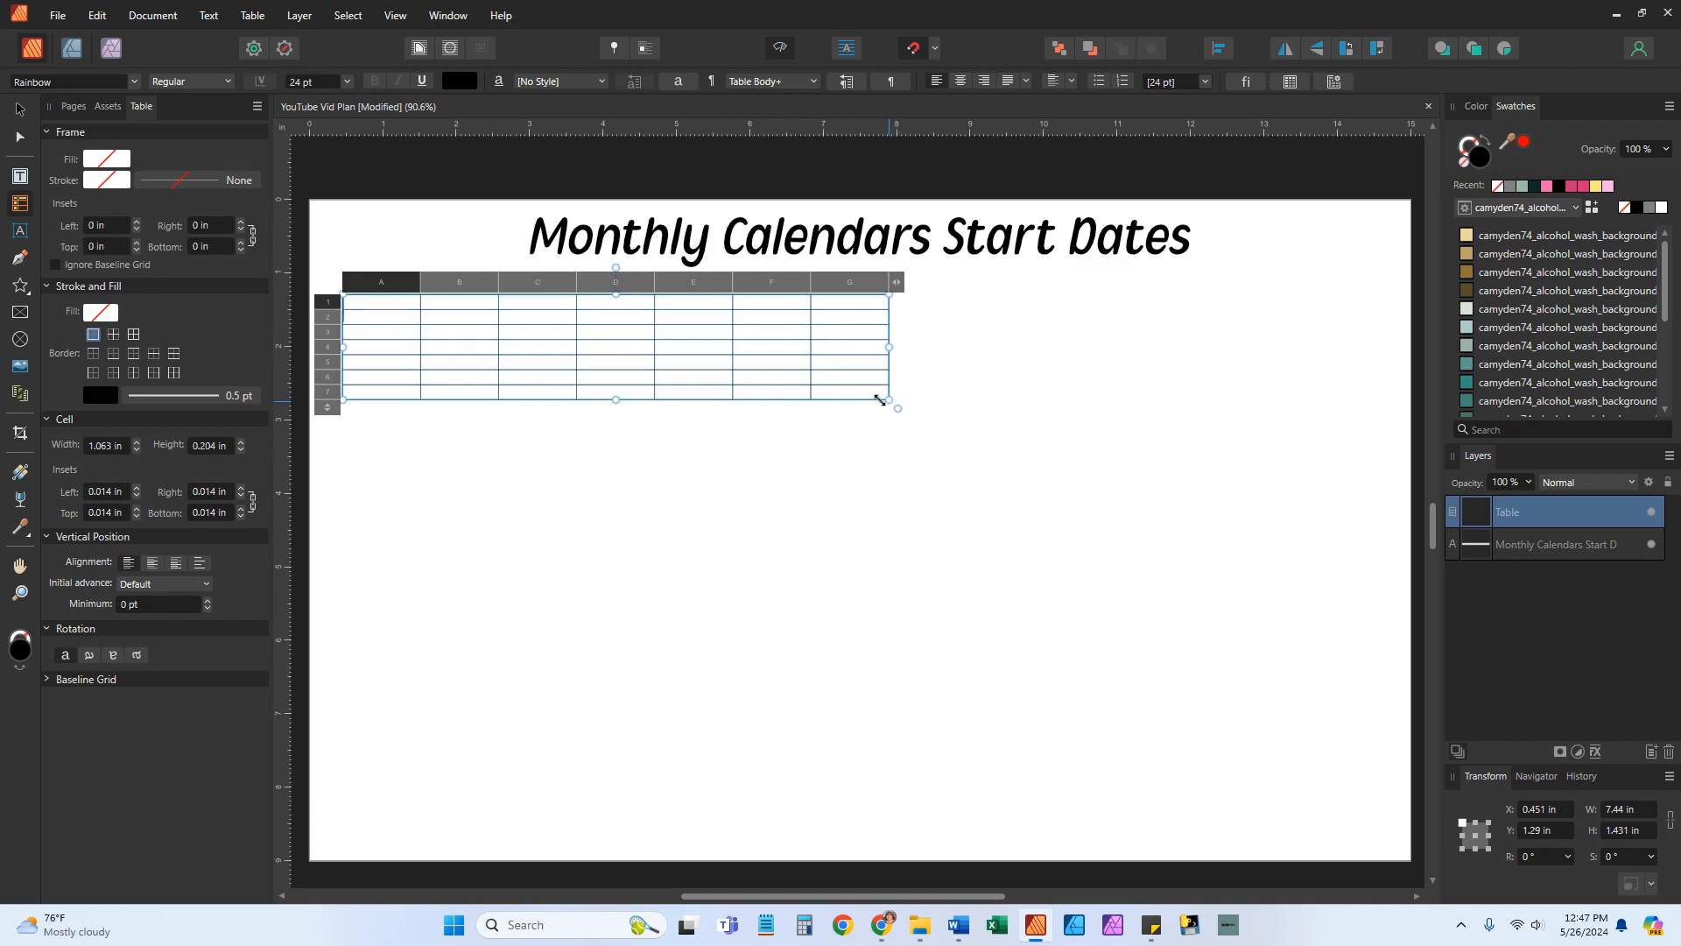
pyautogui.moveTo(880, 399); pyautogui.dragTo(572, 445)
# Compare the new table's layout with the finished monthly calendars on the page above
pyautogui.scroll(5, 588, 443)
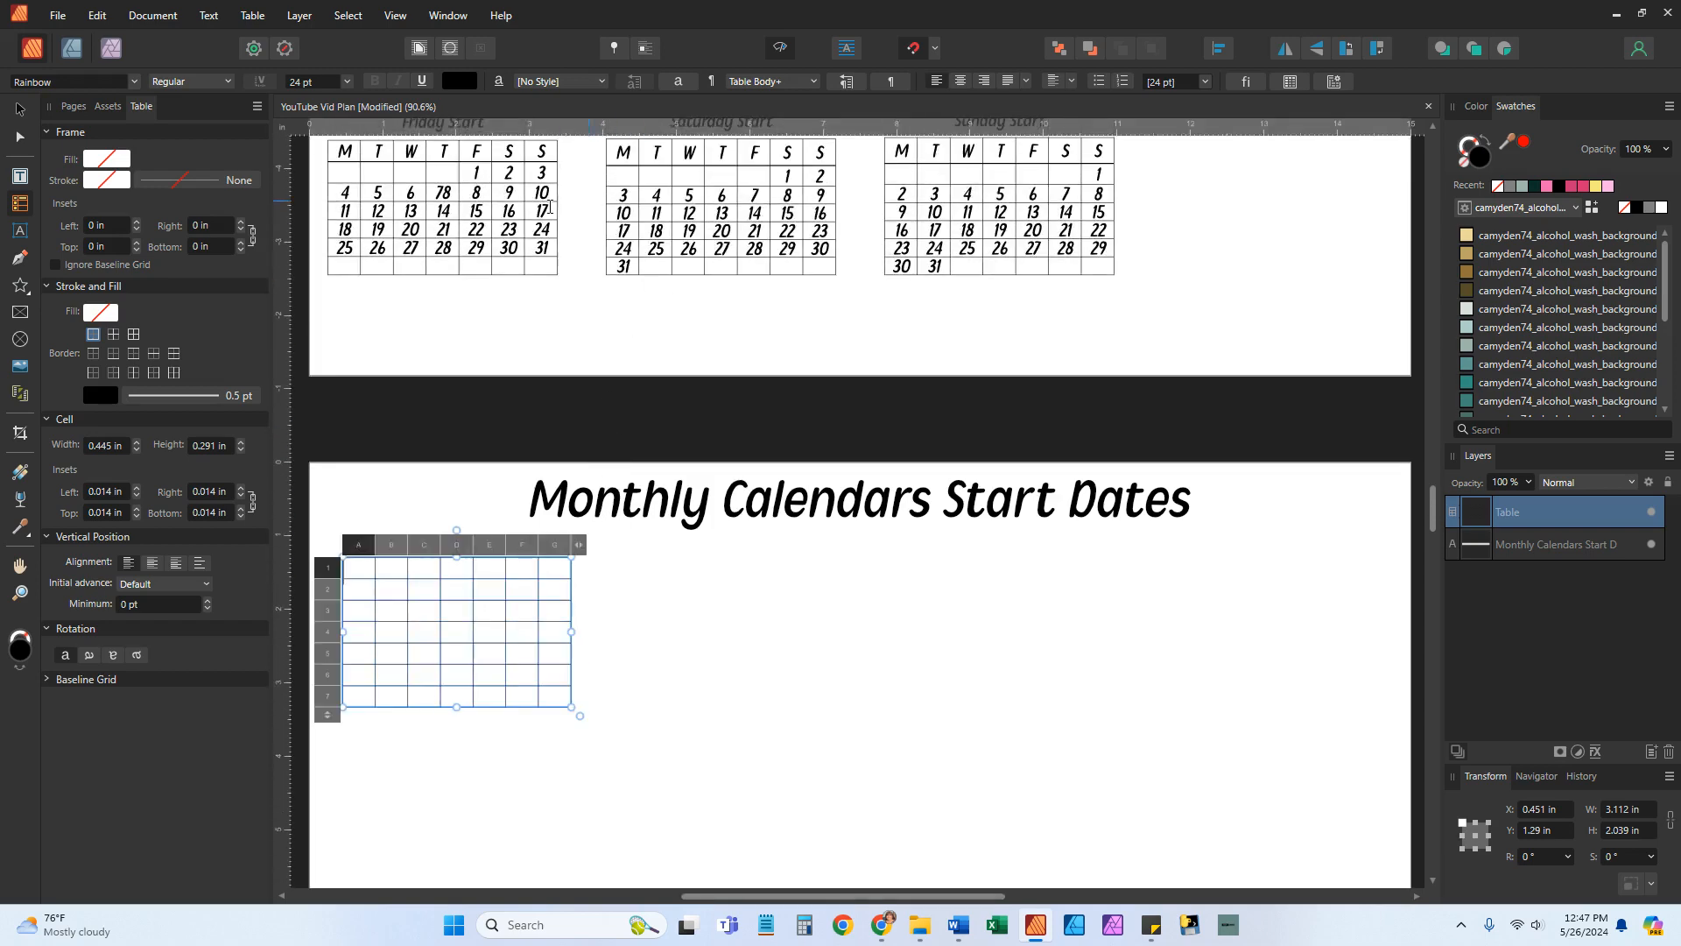
pyautogui.scroll(-6, 645, 639)
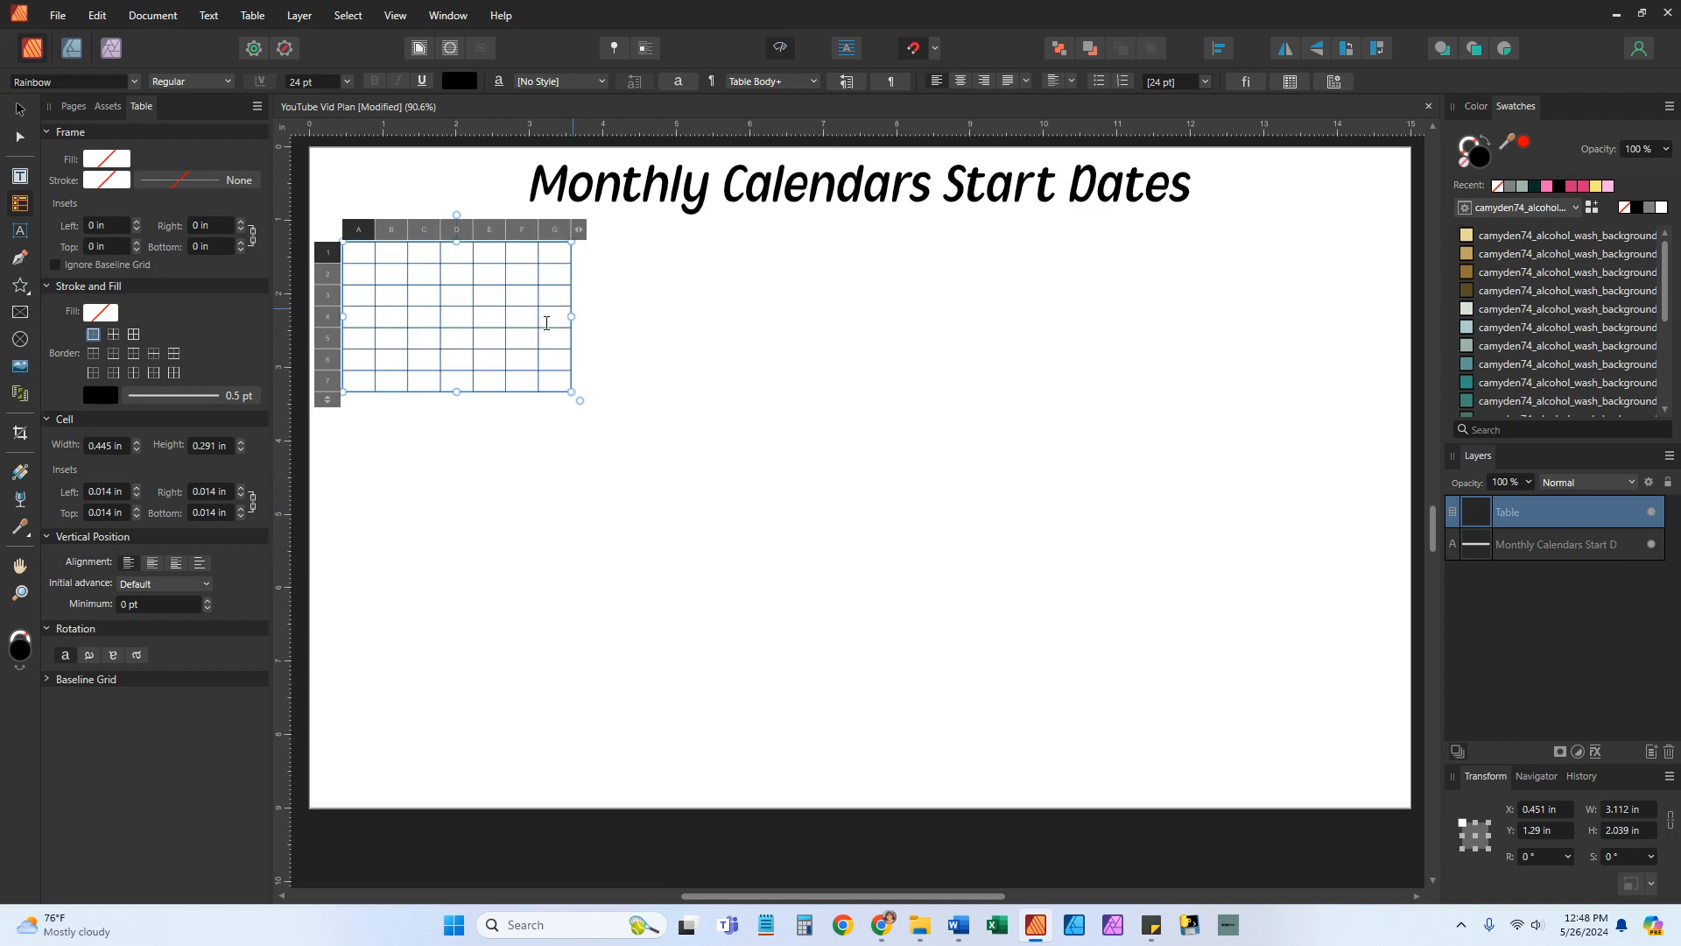
pyautogui.scroll(3, 528, 276)
pyautogui.scroll(2, 517, 205)
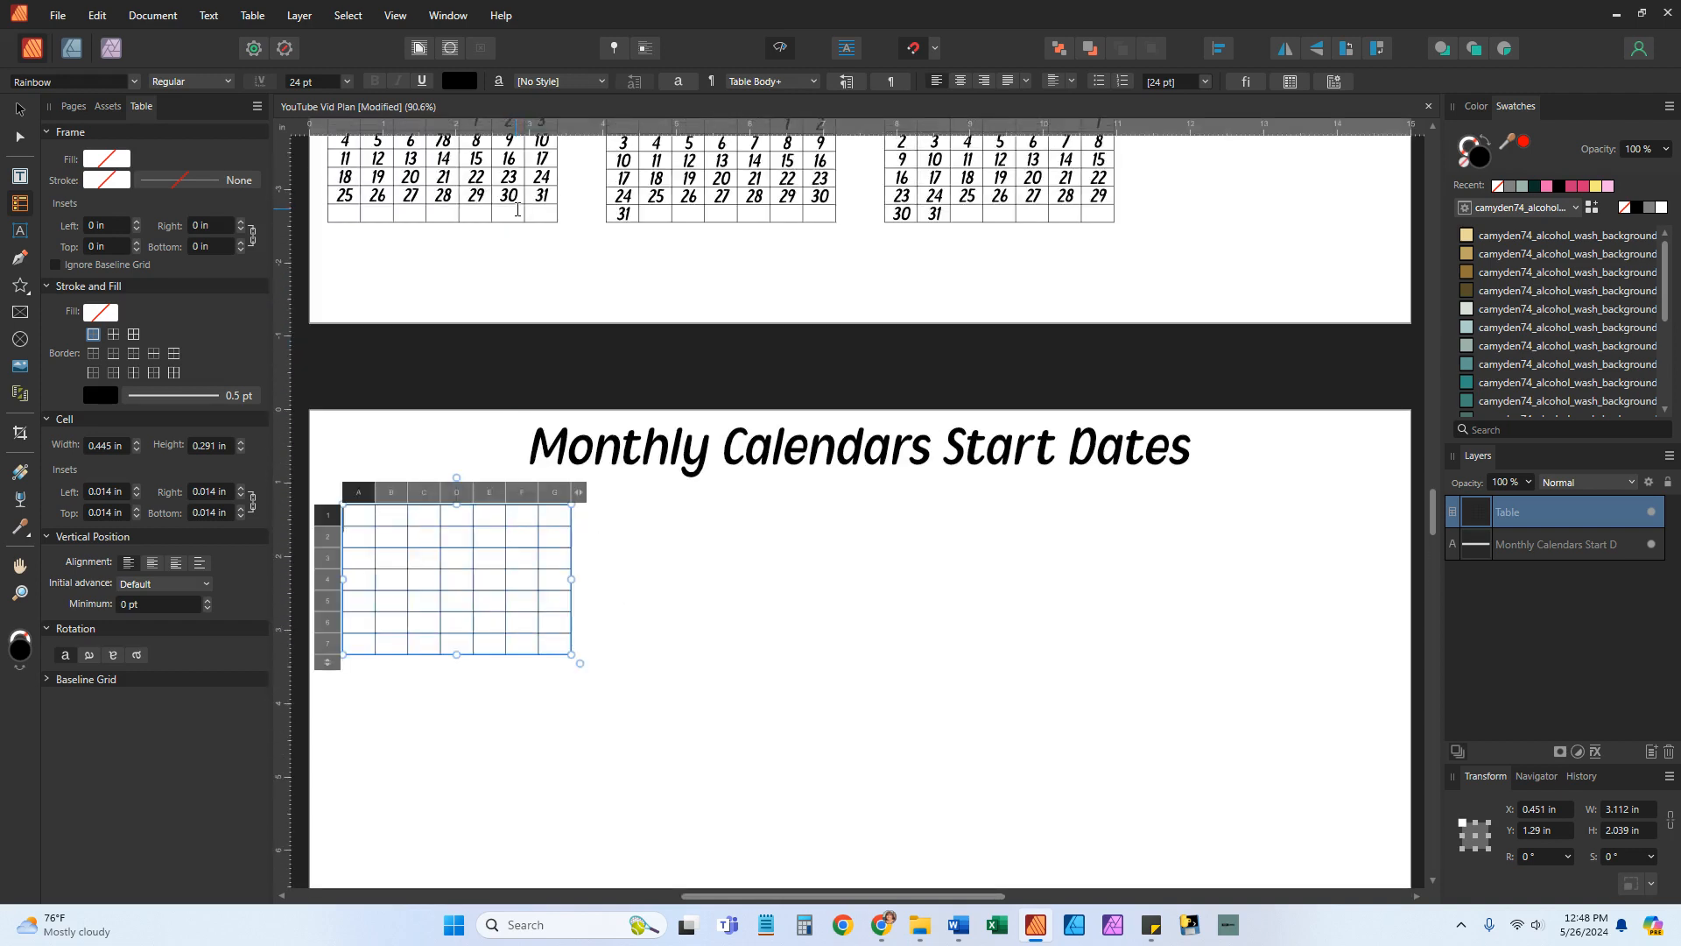
pyautogui.scroll(1, 502, 254)
pyautogui.click(502, 254)
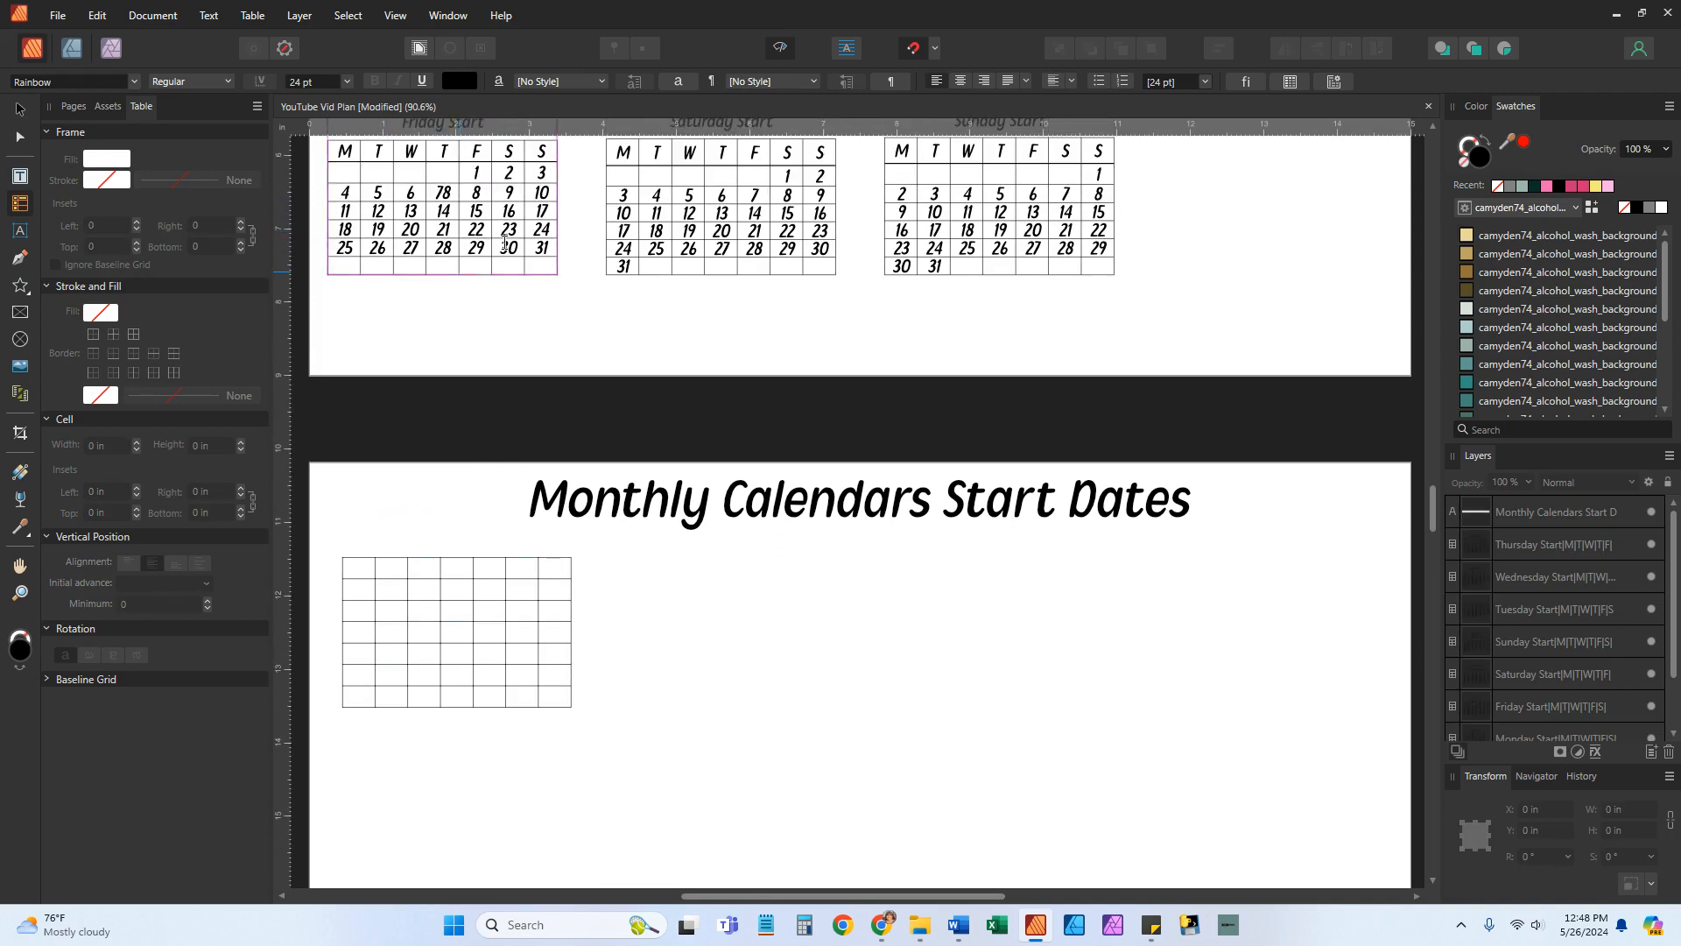
pyautogui.scroll(-5, 506, 322)
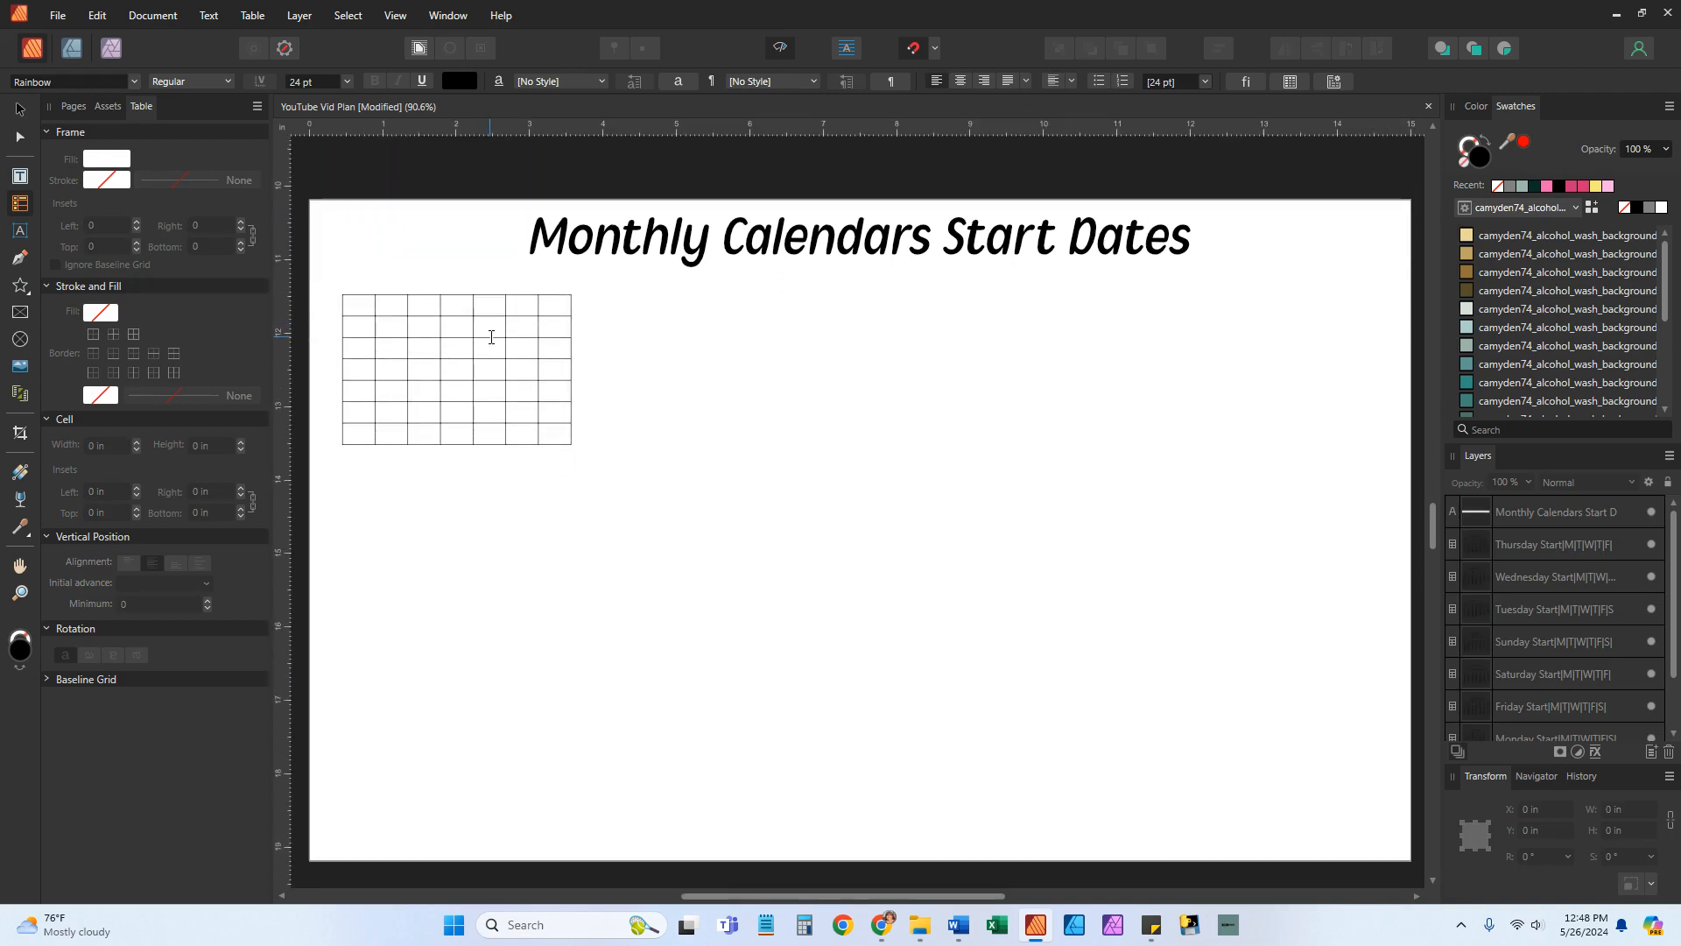
pyautogui.click(624, 374)
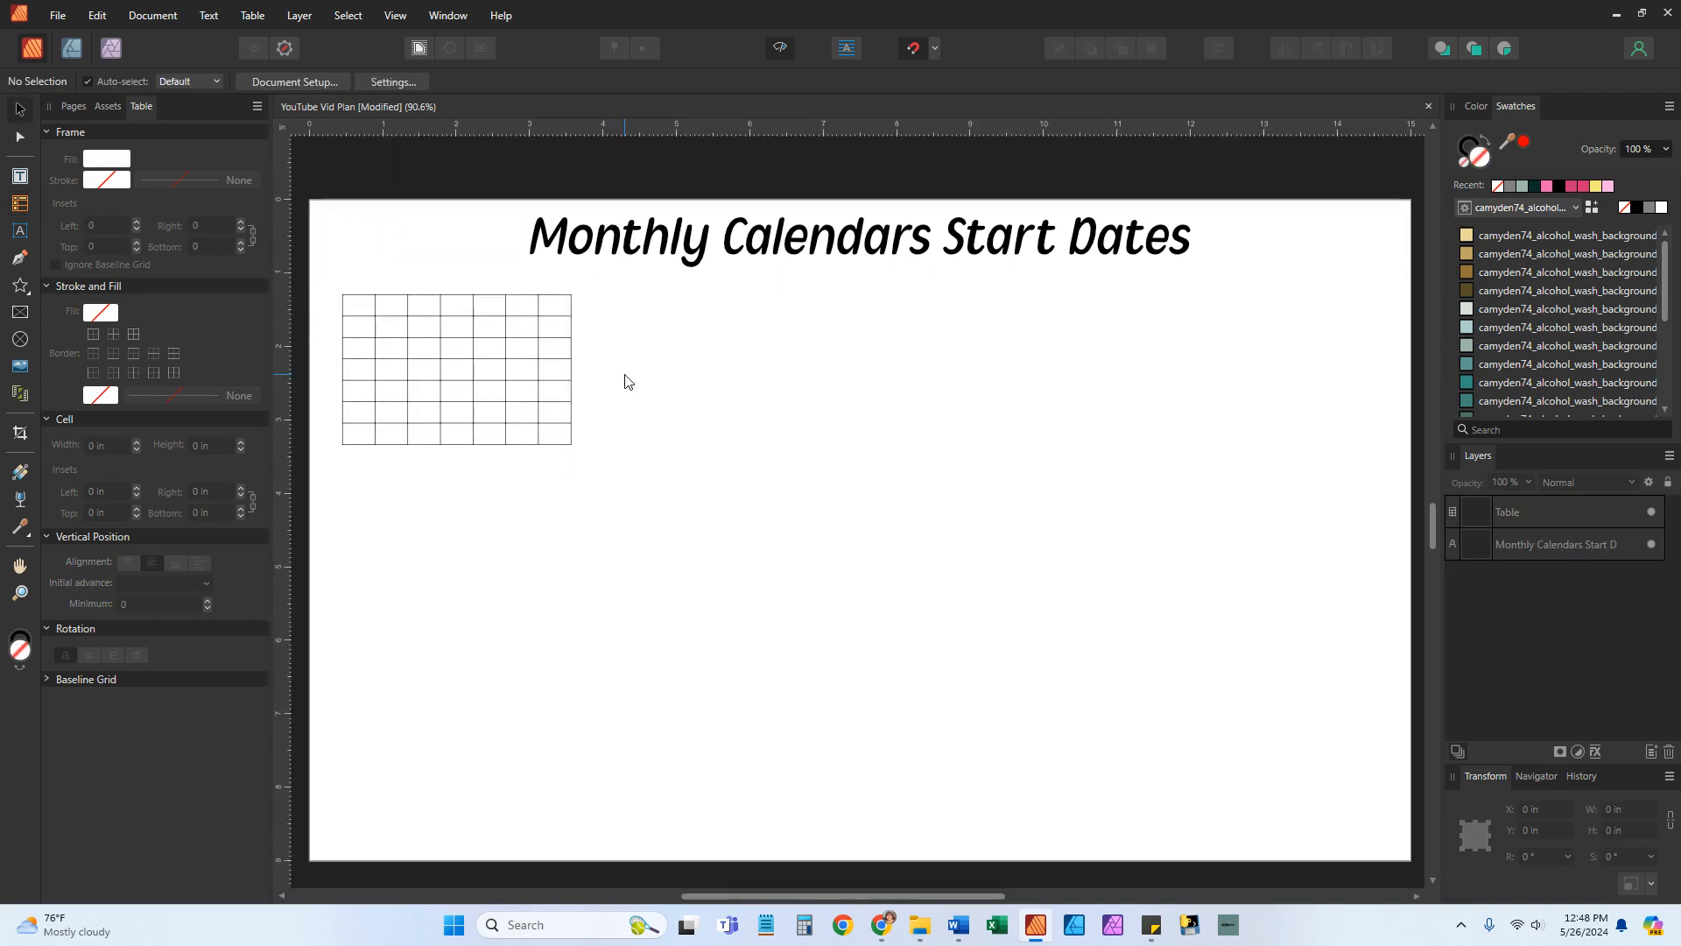
# Set the table's width to 3.125 in and its height to 2.333 in
pyautogui.click(574, 388)
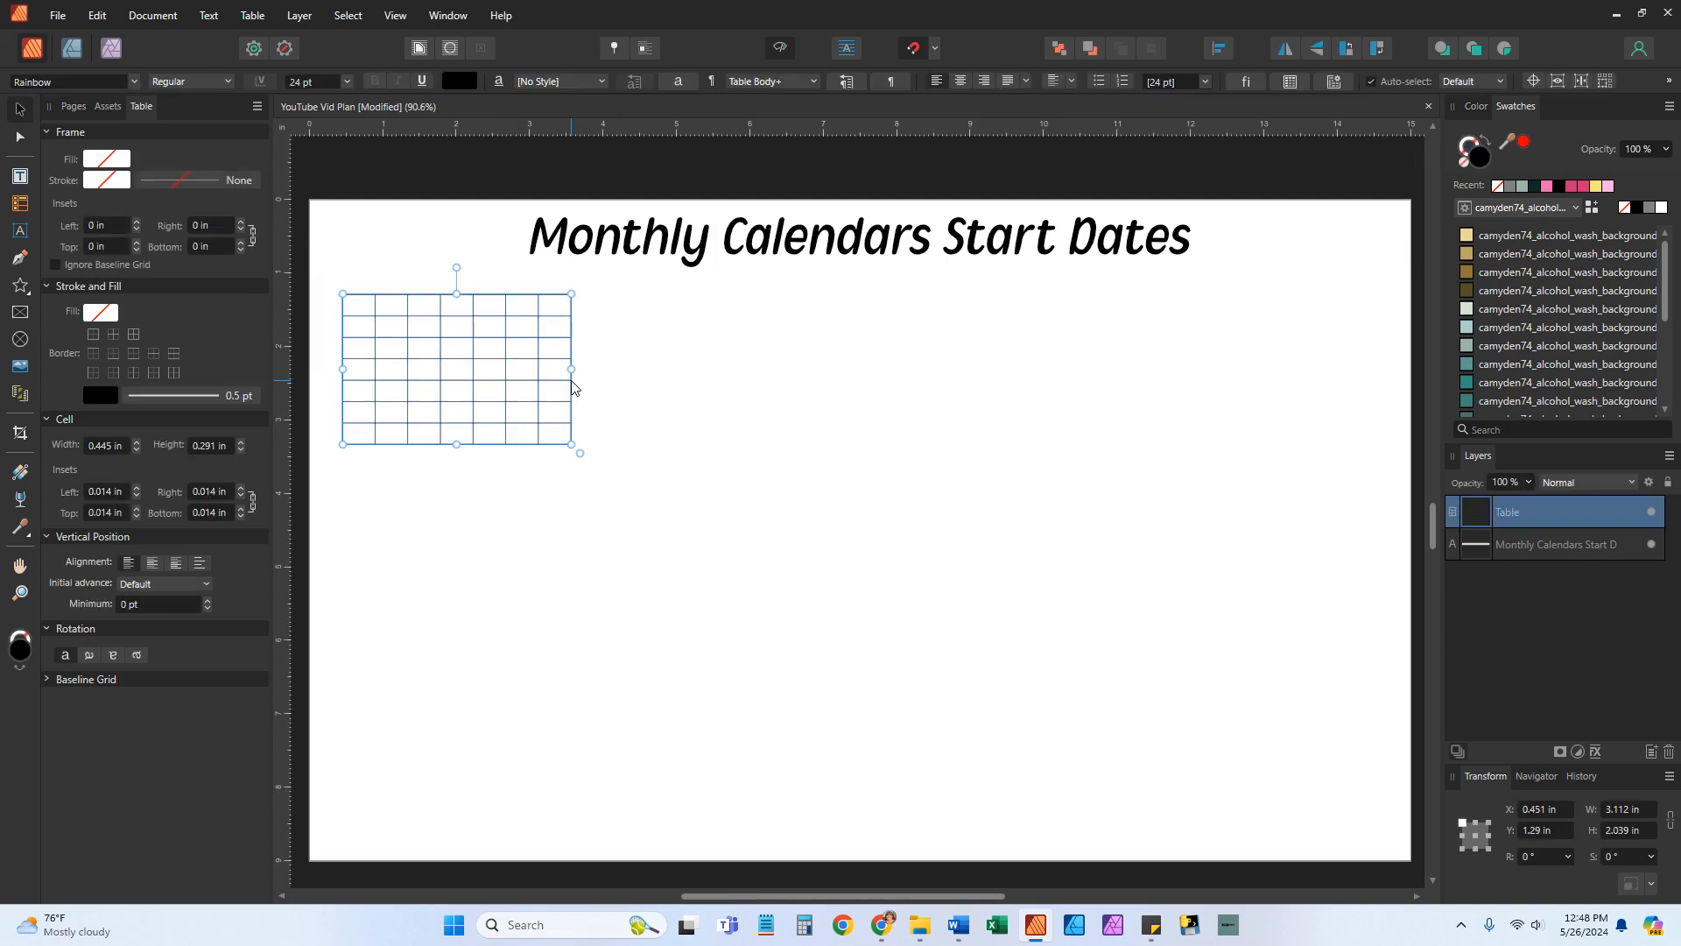
pyautogui.doubleClick(543, 379)
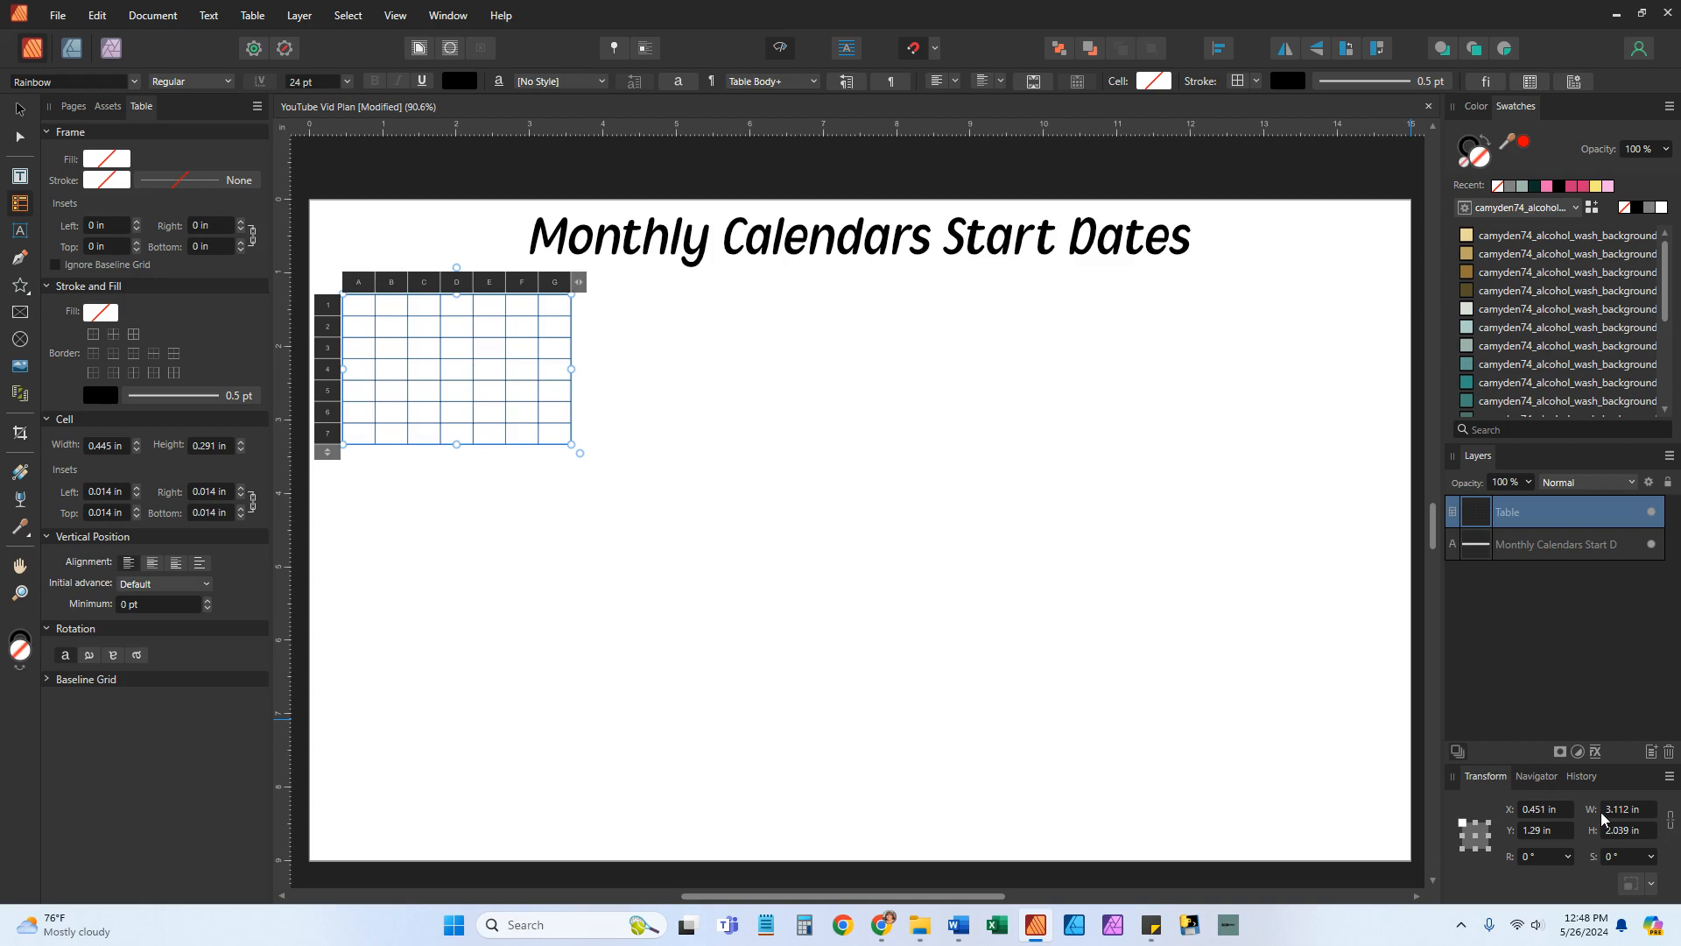
pyautogui.click(1630, 810)
pyautogui.write('3')
pyautogui.press('Return')
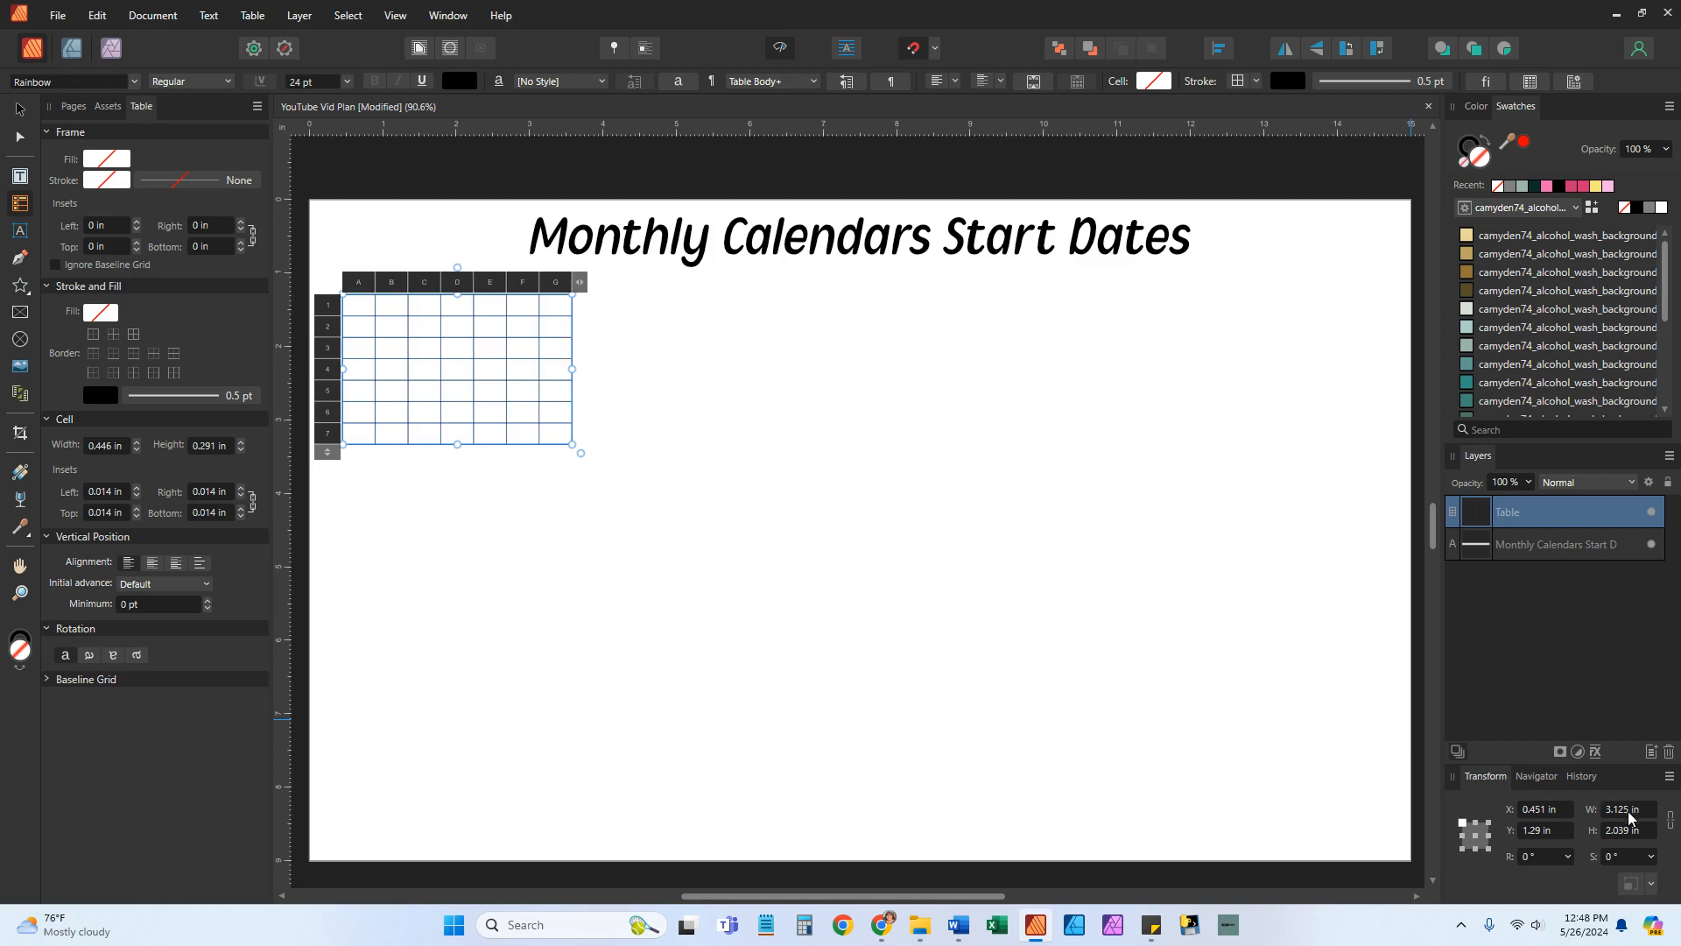
pyautogui.click(1630, 829)
pyautogui.write('2.333')
pyautogui.press('Return')
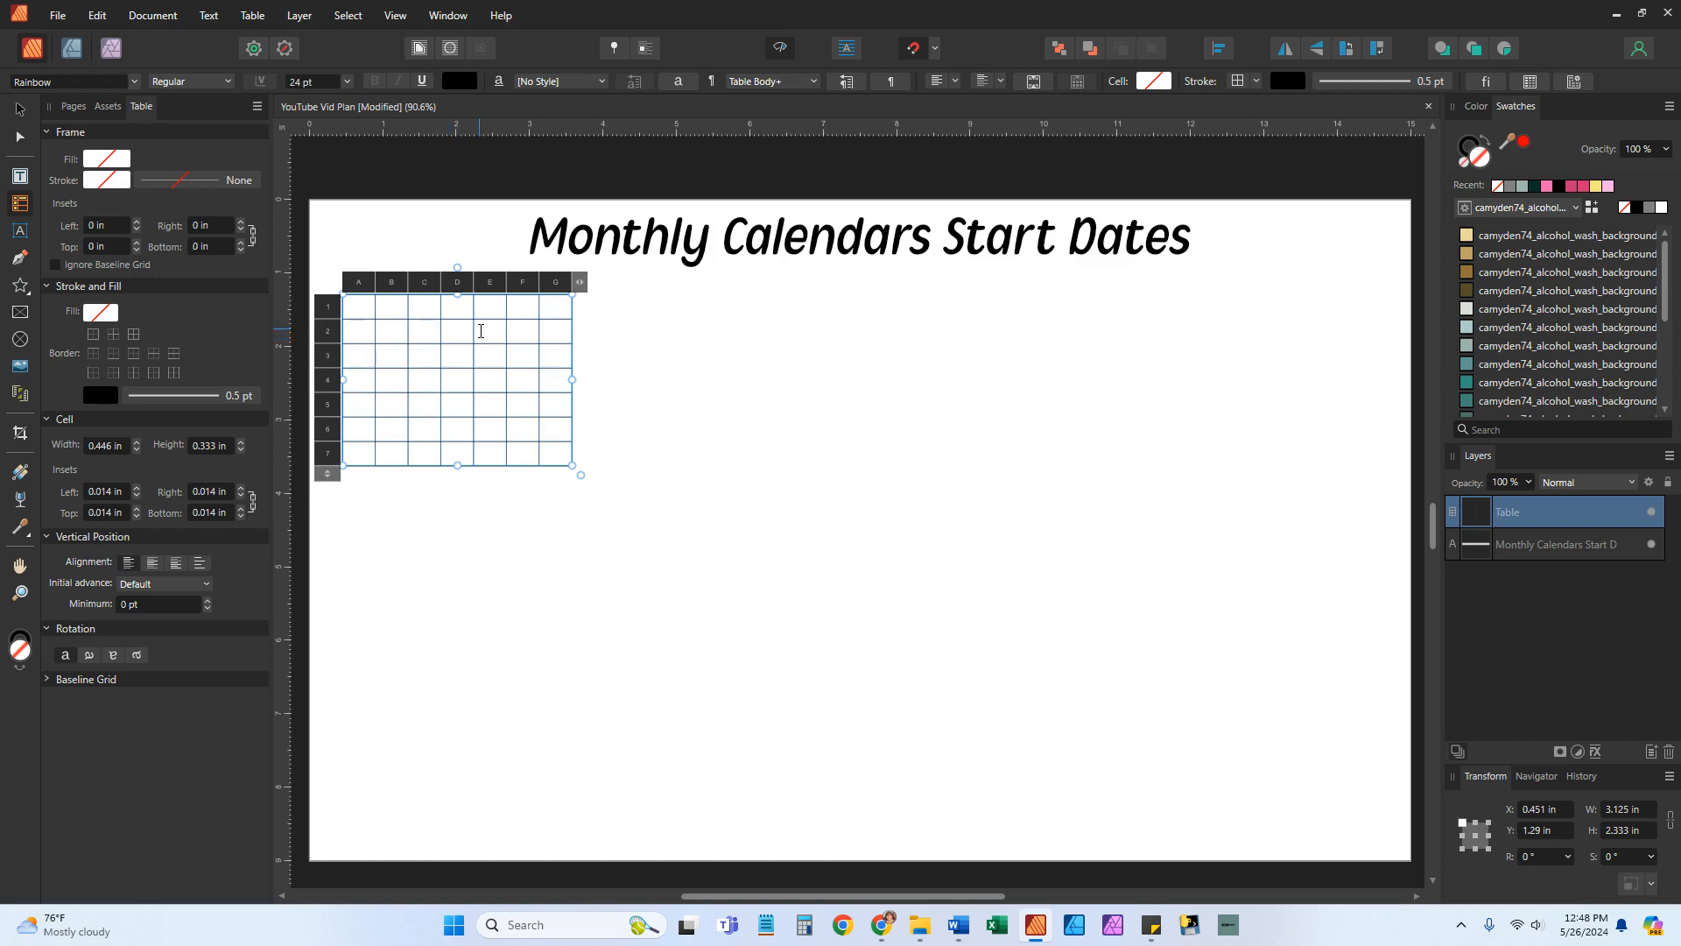
# Remove the stroke from all vertical borders of the table's first row
pyautogui.click(325, 312)
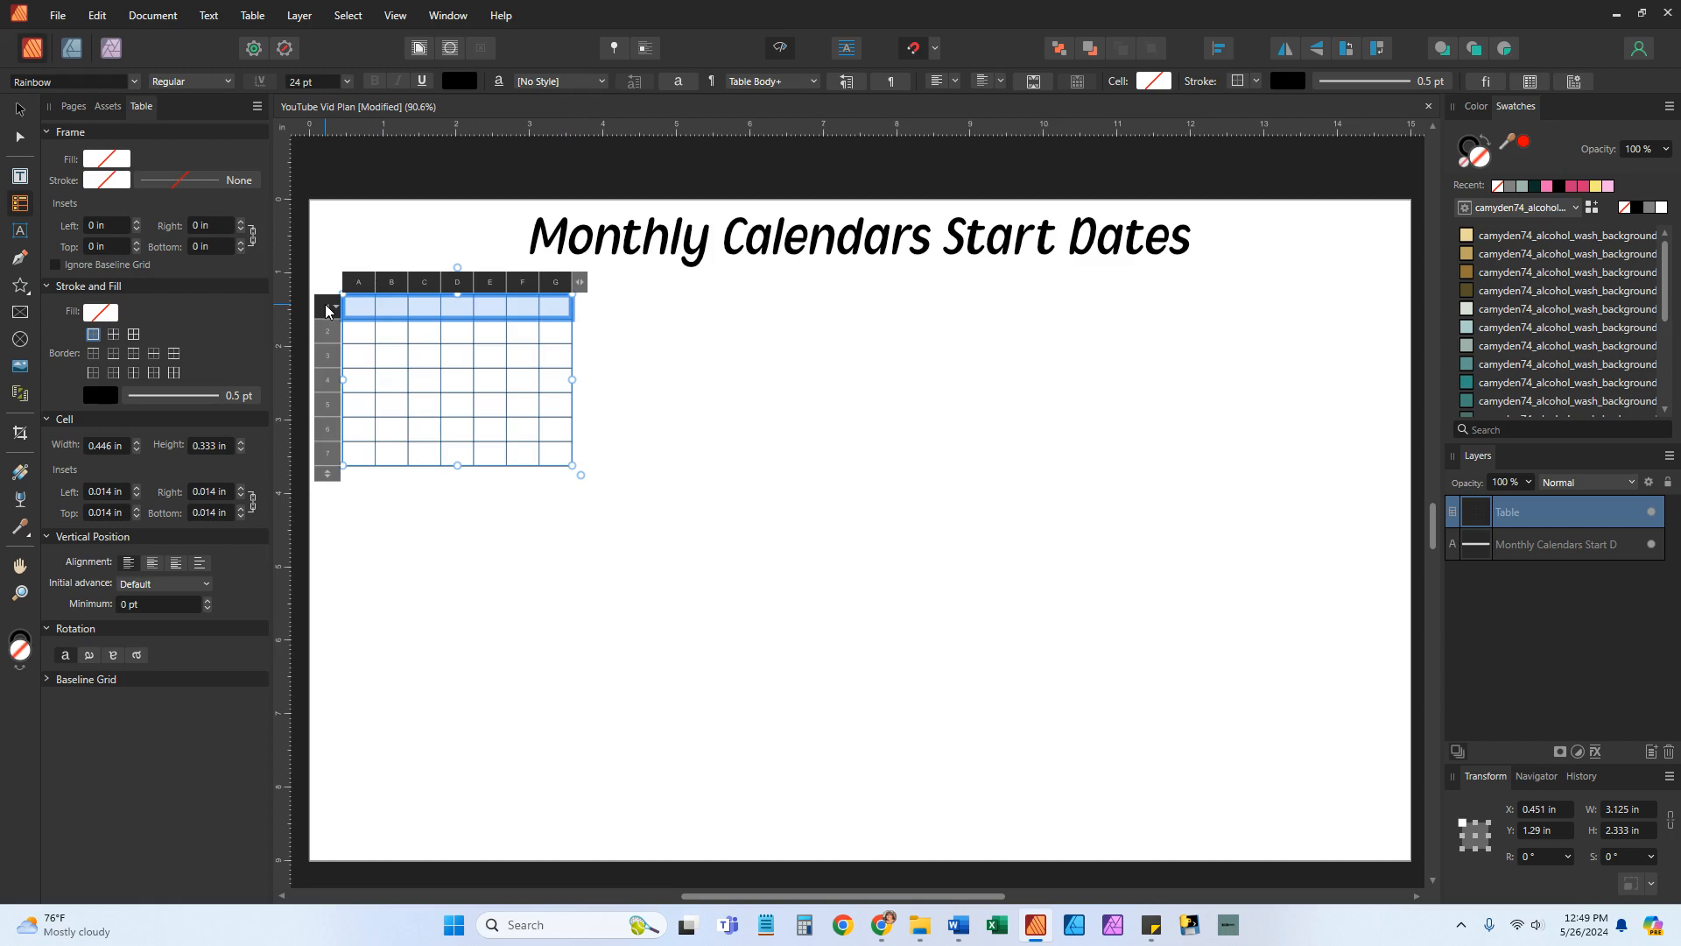
pyautogui.click(173, 375)
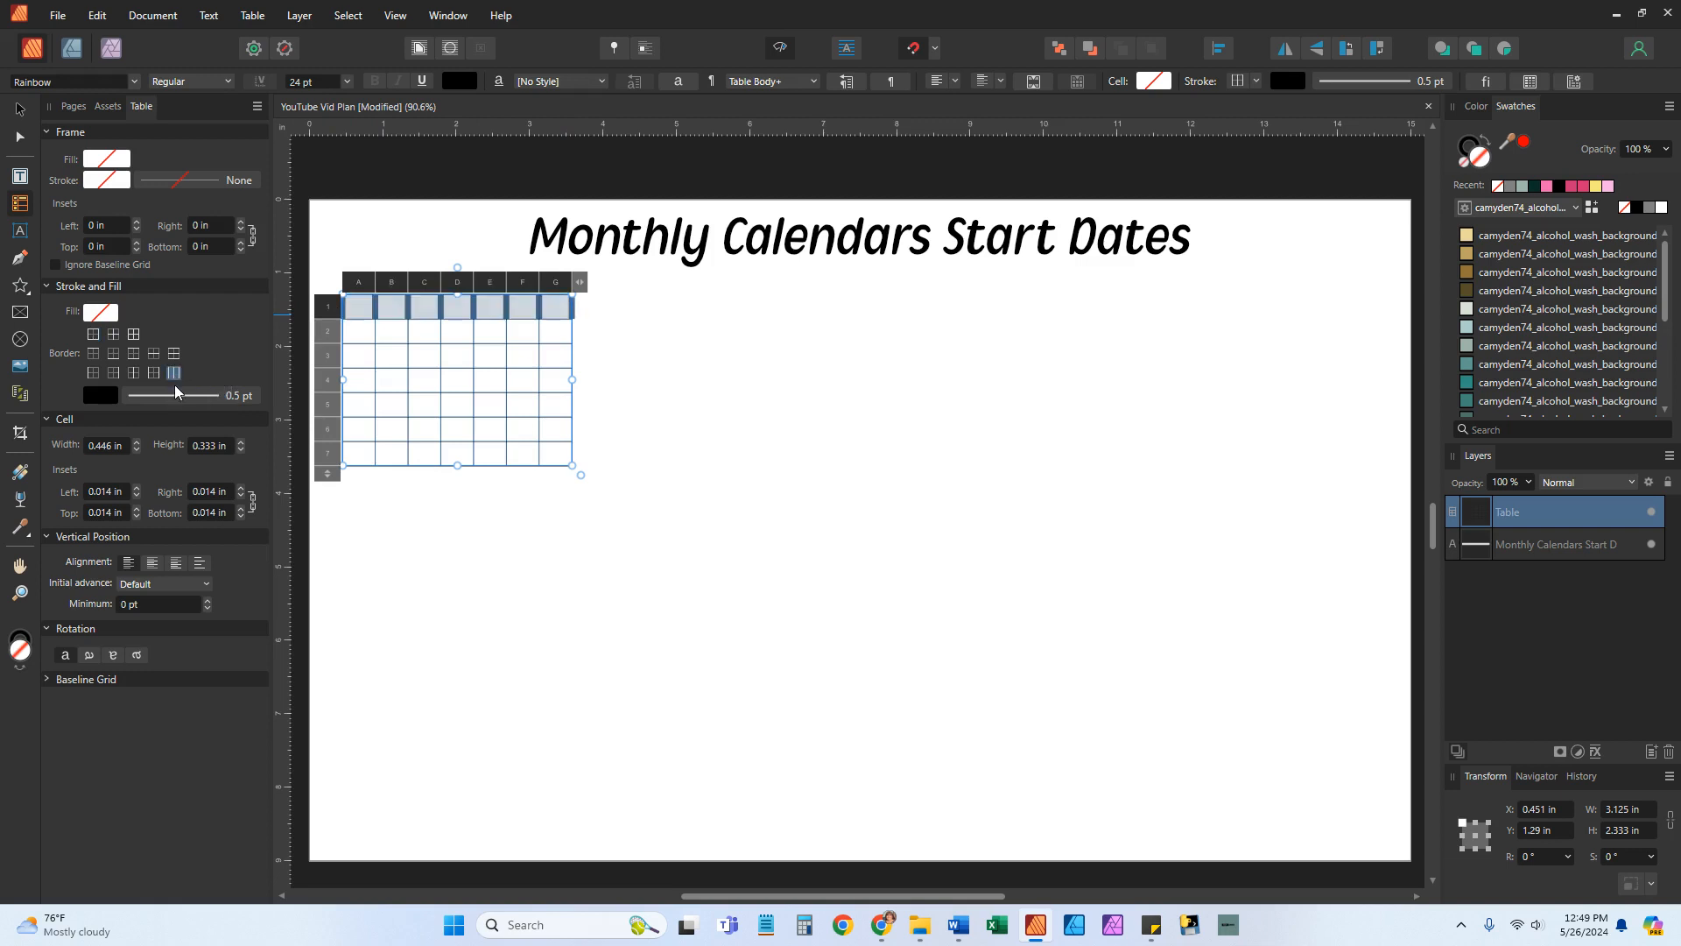
pyautogui.click(103, 401)
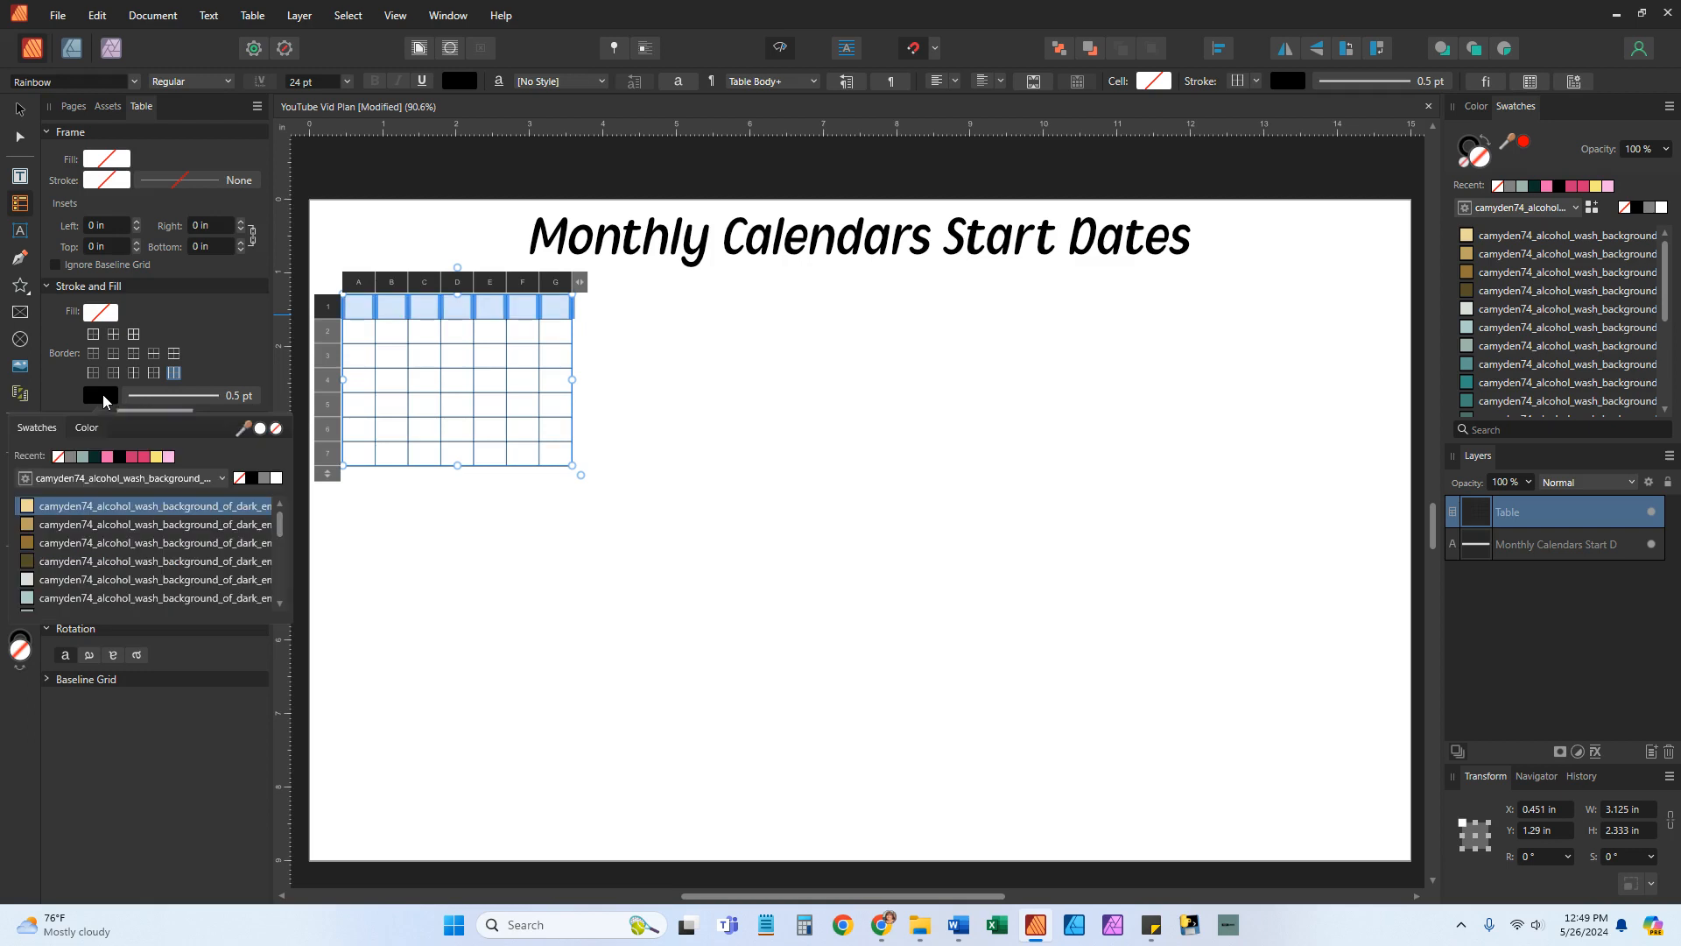
pyautogui.click(277, 430)
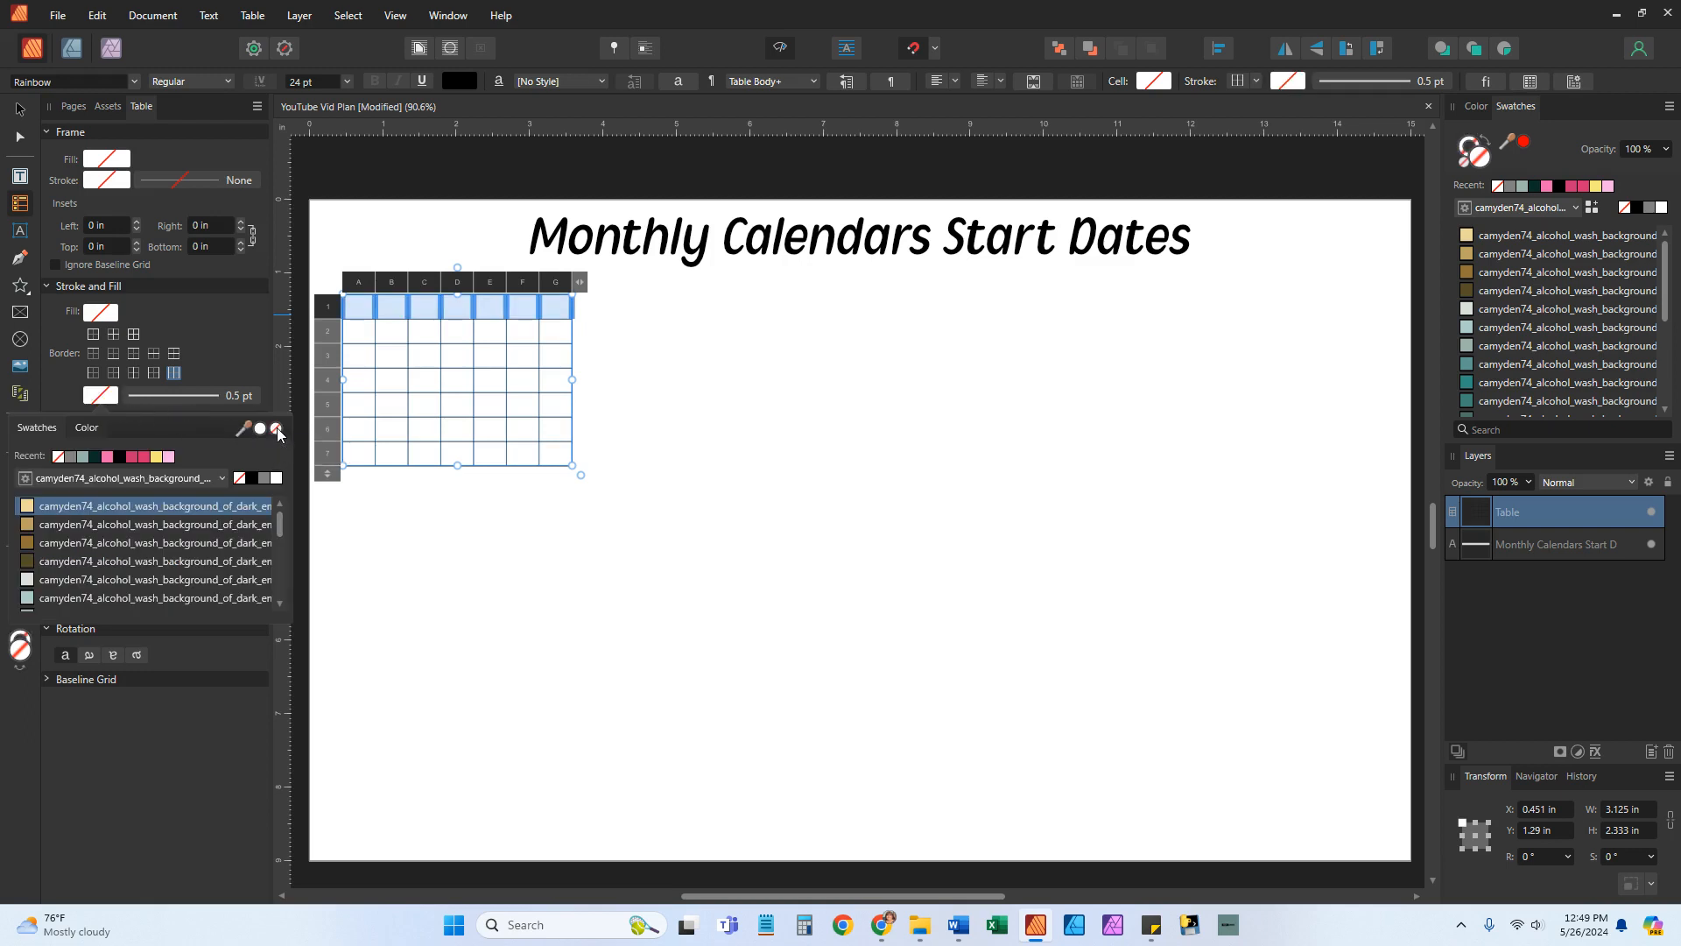
pyautogui.click(632, 354)
pyautogui.click(632, 353)
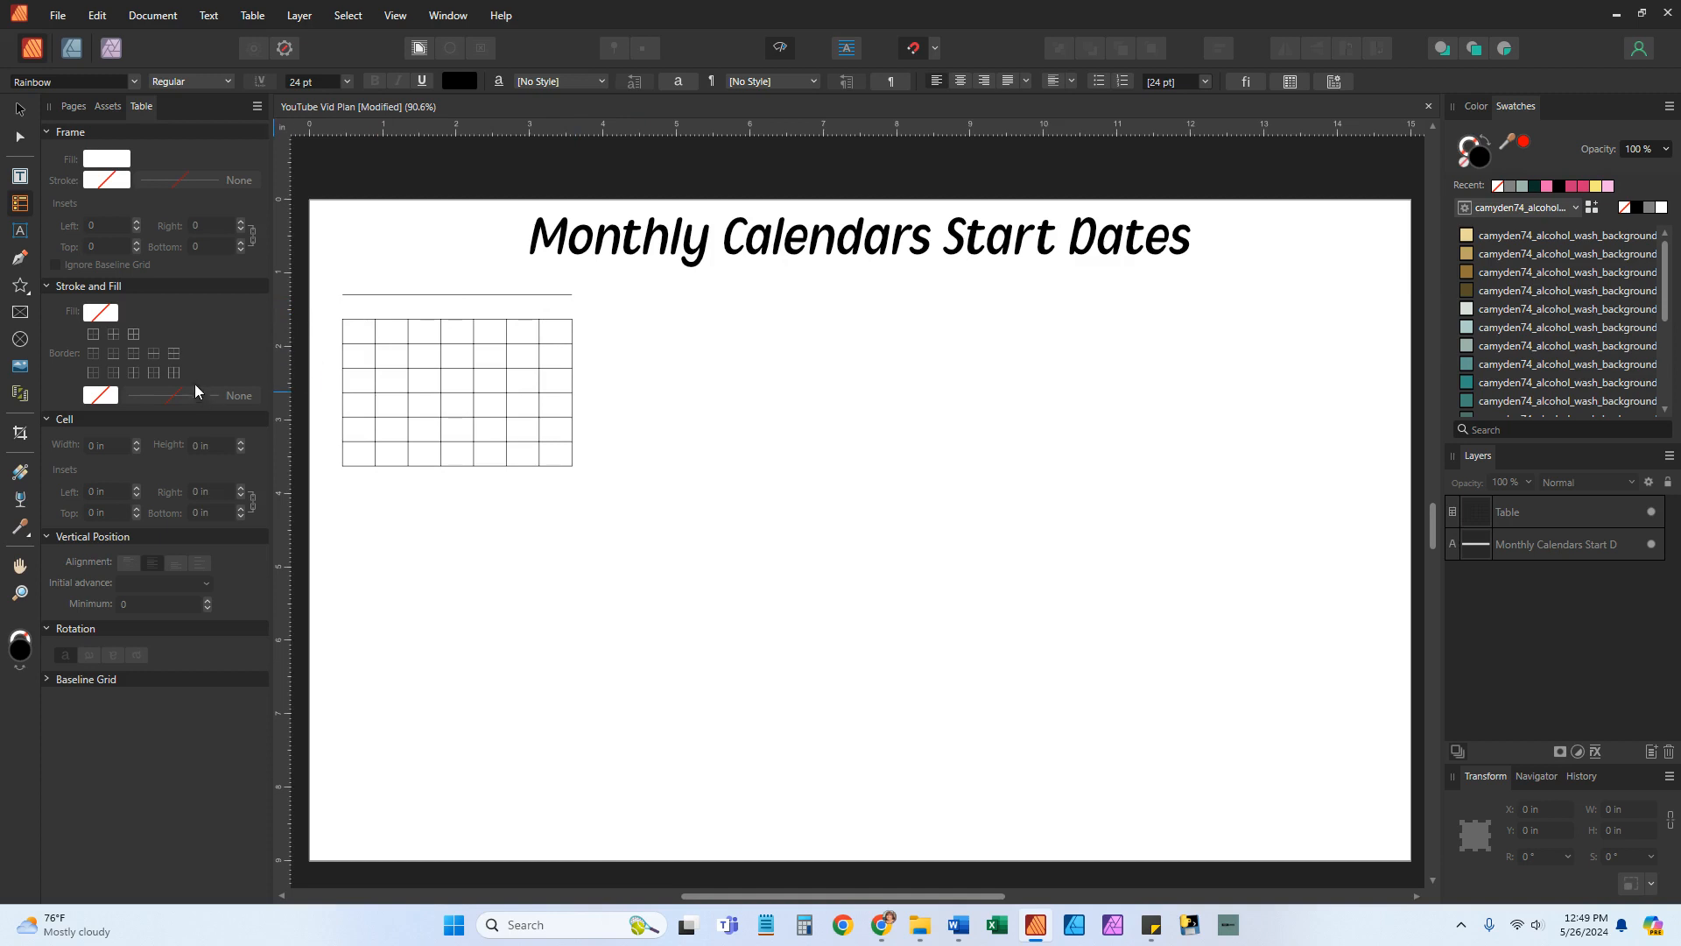
# Remove the stroke from the top border of the table's first row
pyautogui.click(494, 379)
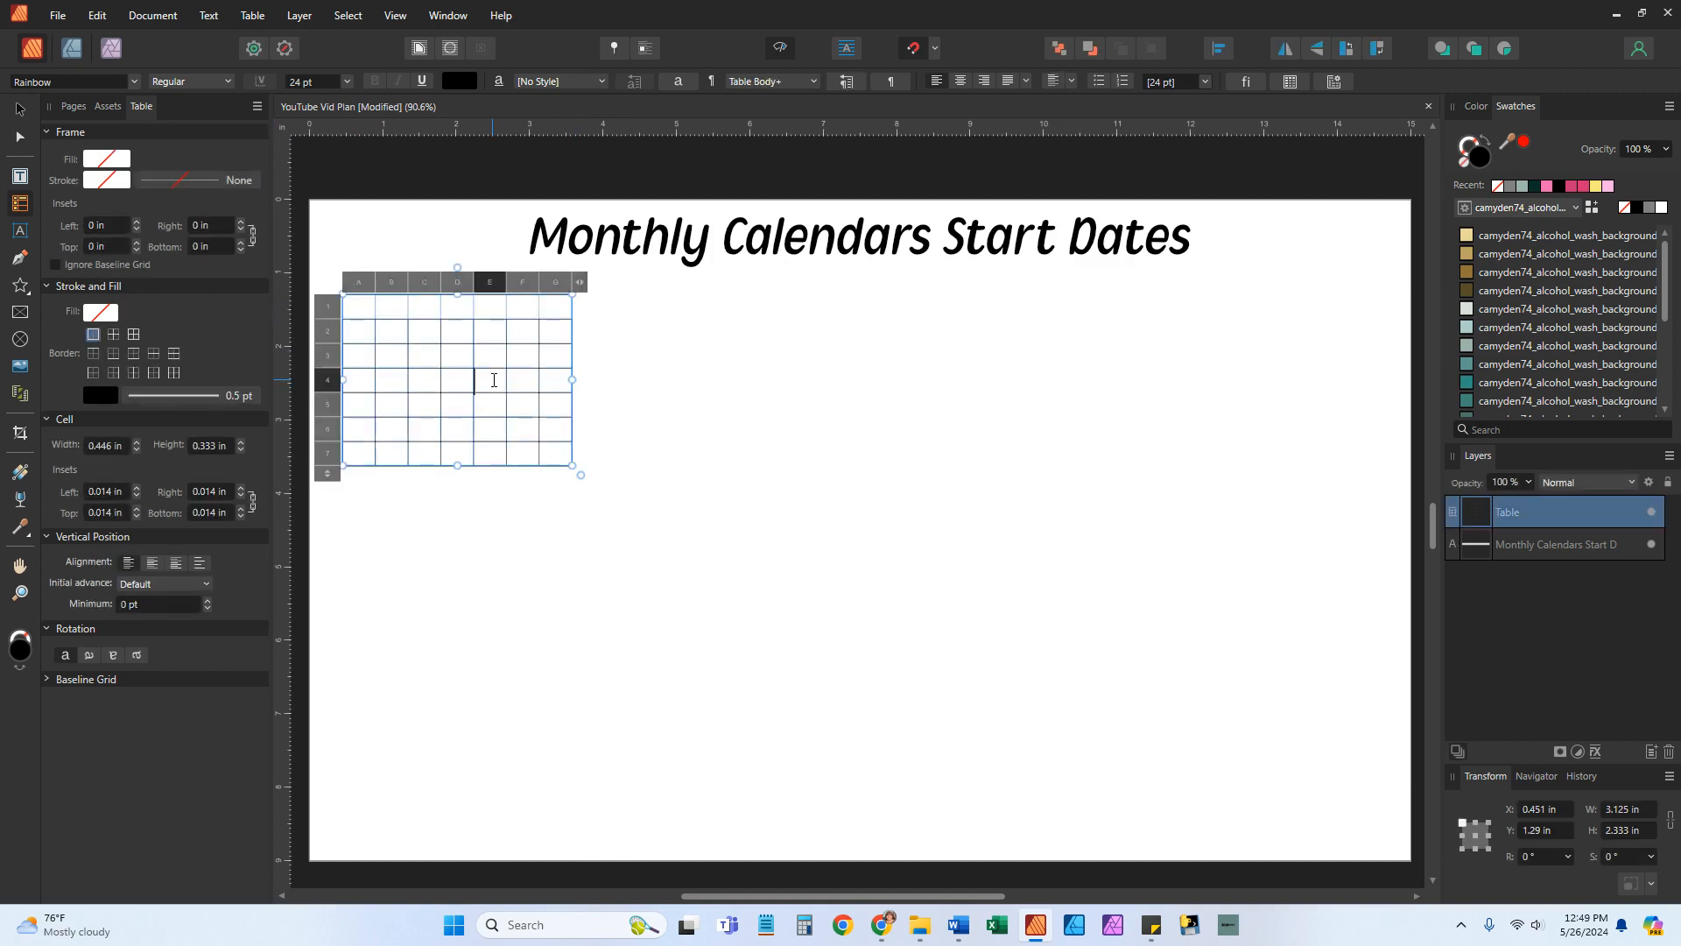
pyautogui.click(325, 306)
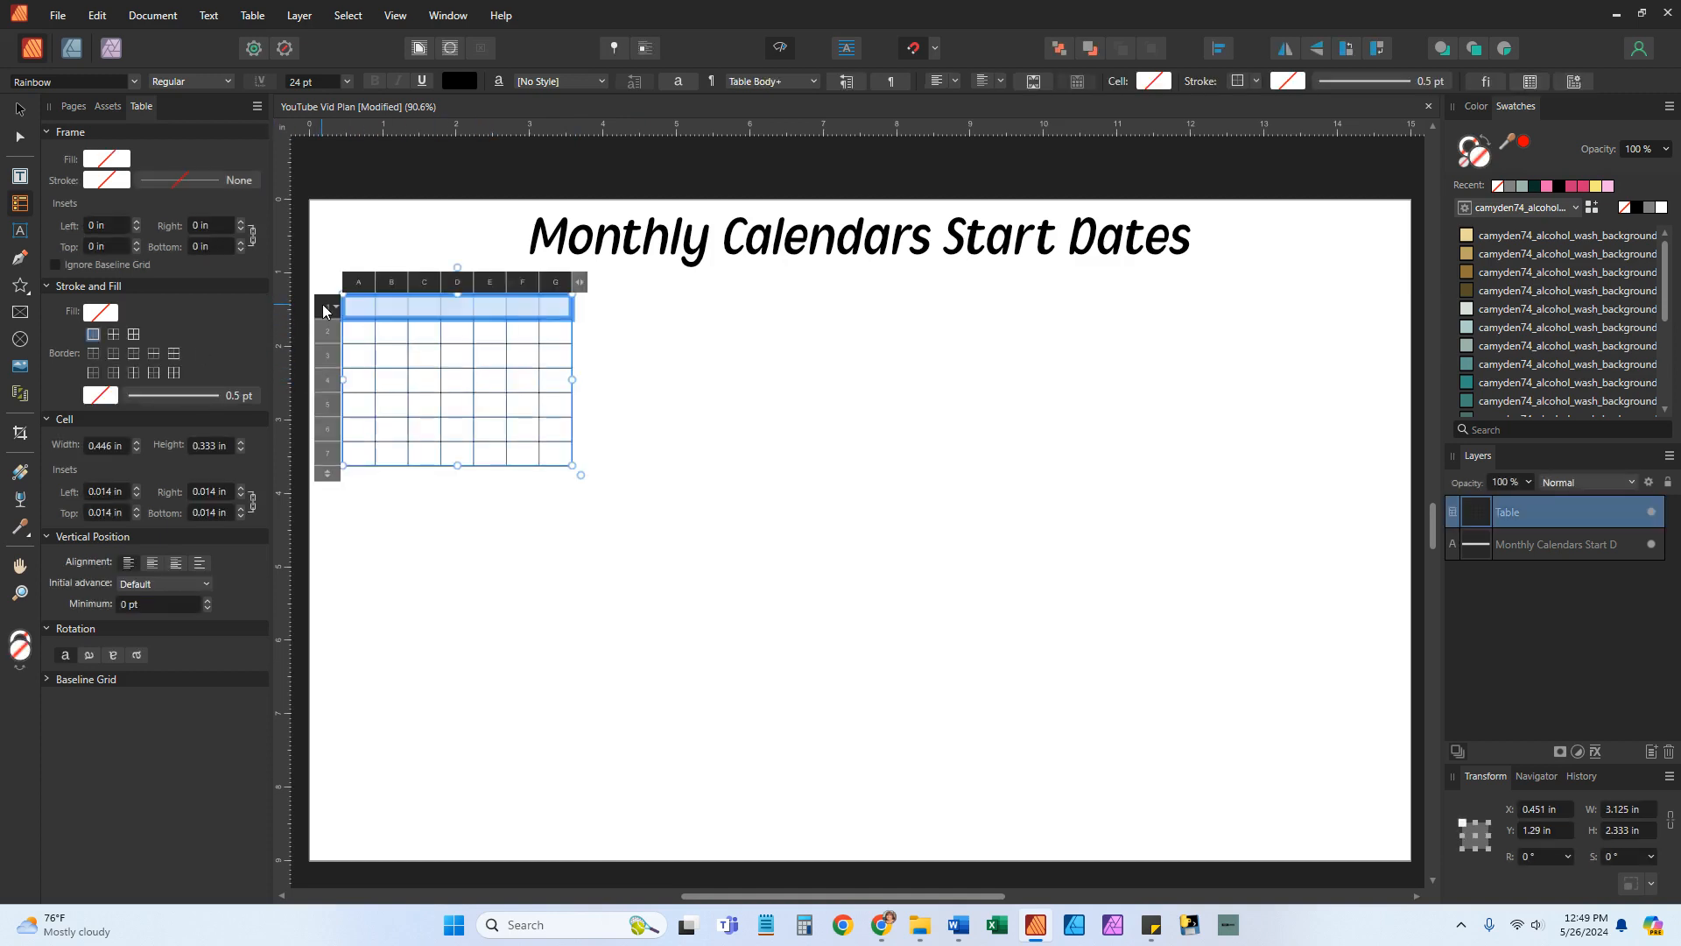
pyautogui.click(95, 356)
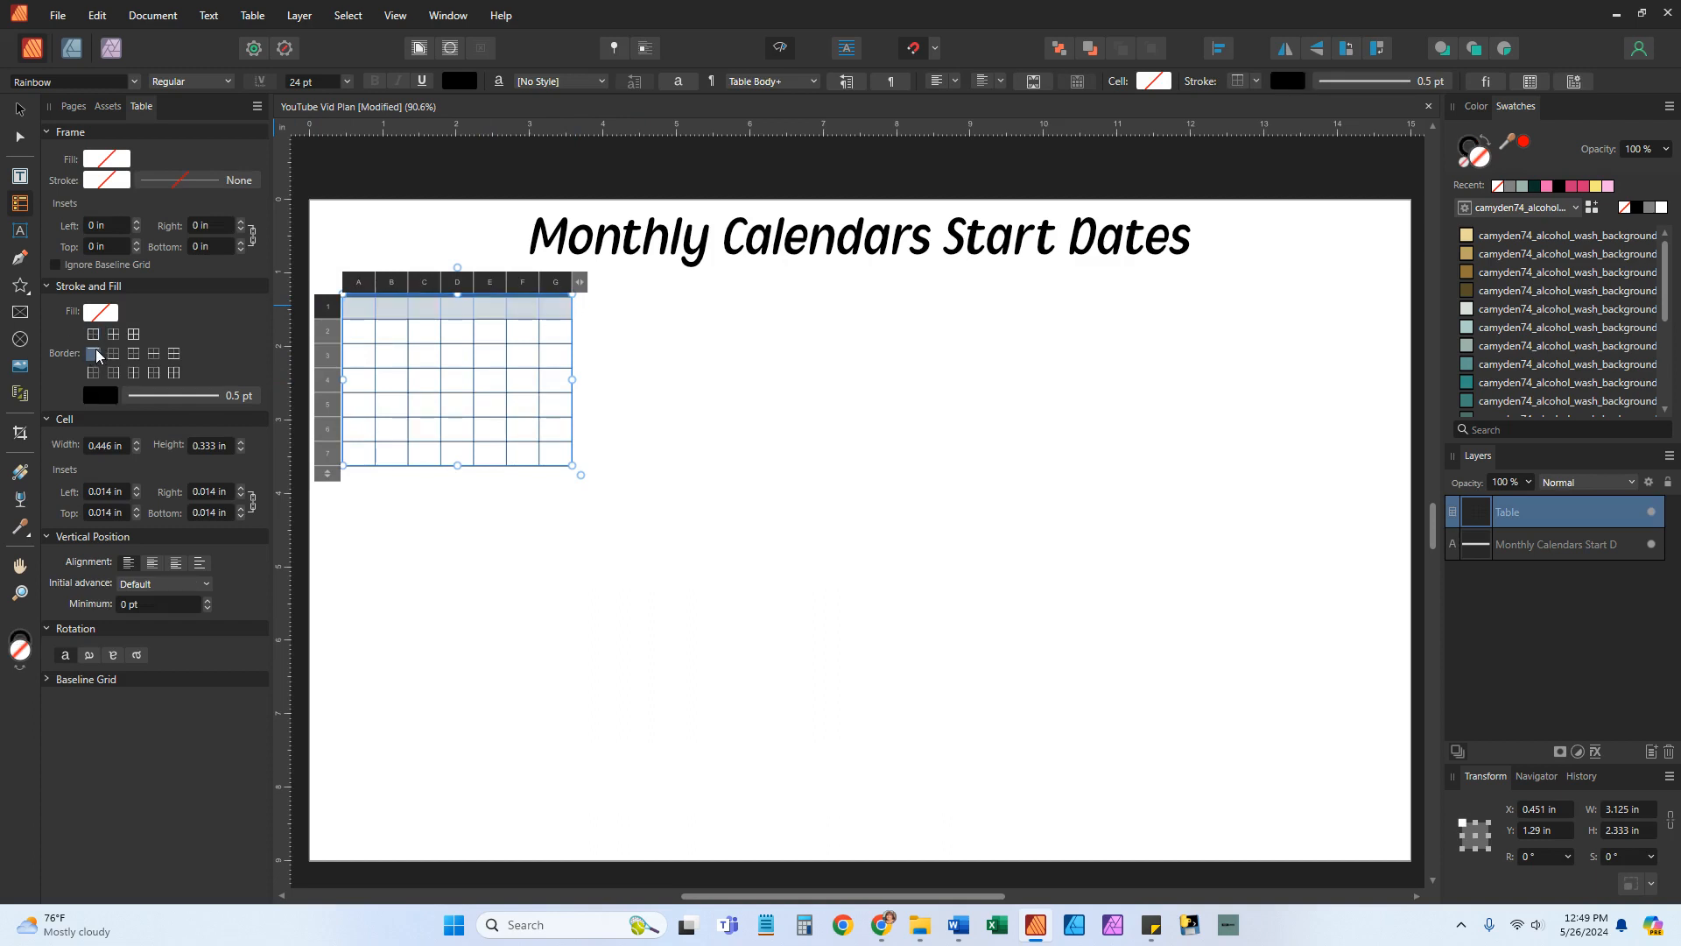
pyautogui.click(102, 397)
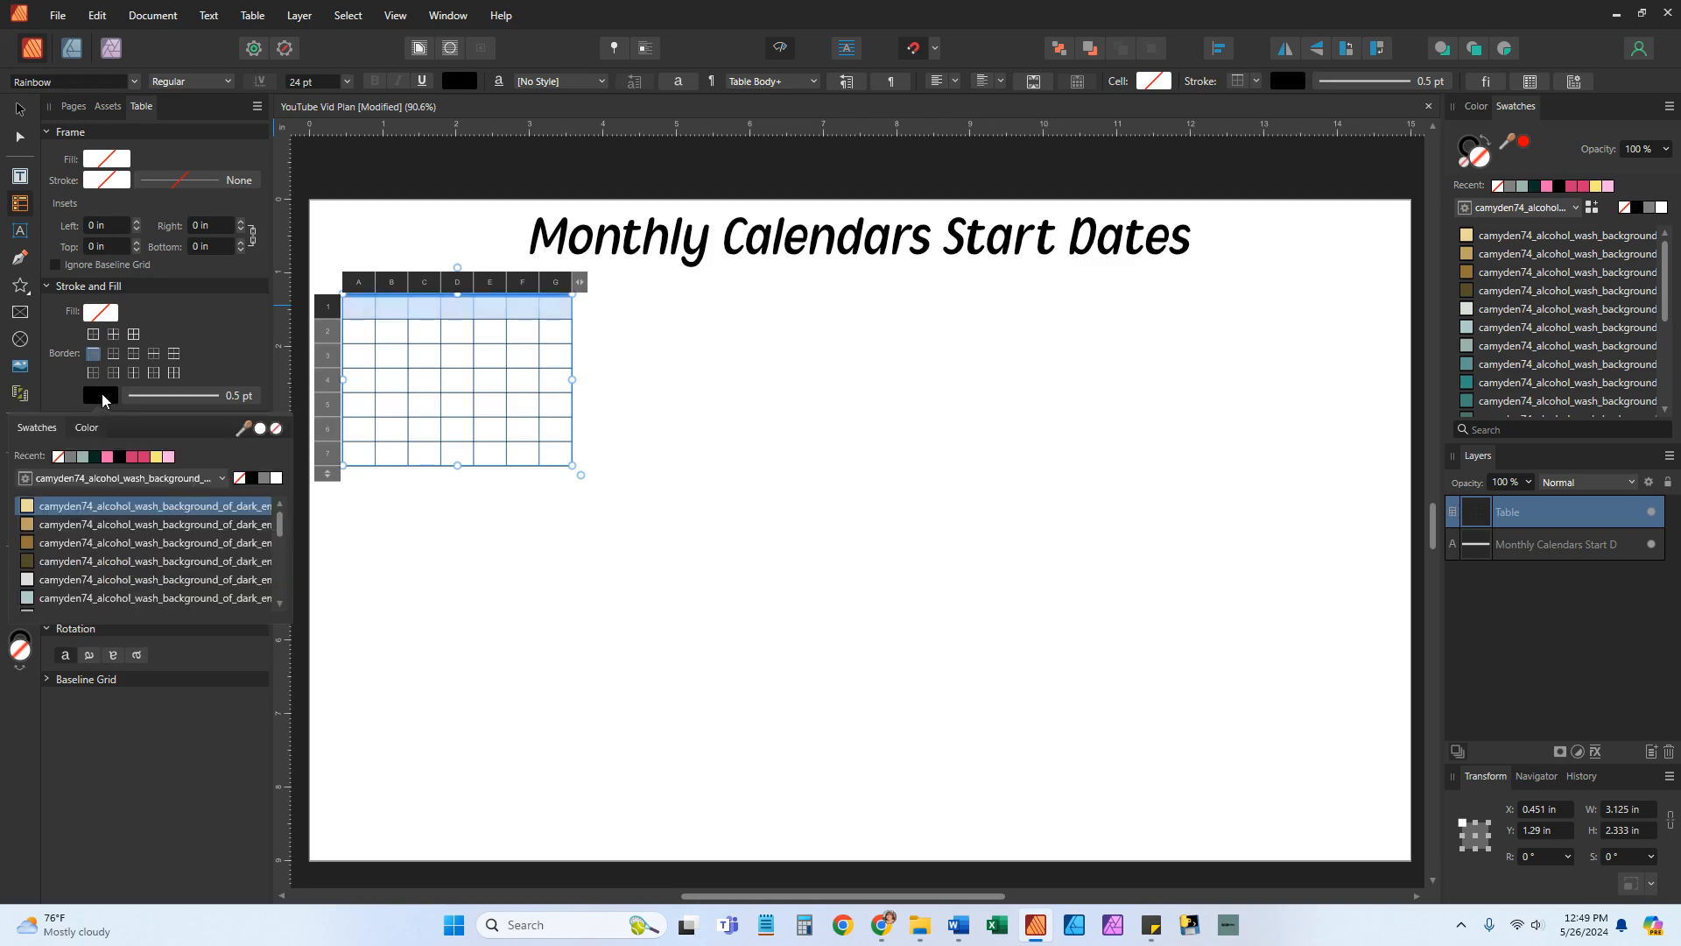
pyautogui.click(277, 430)
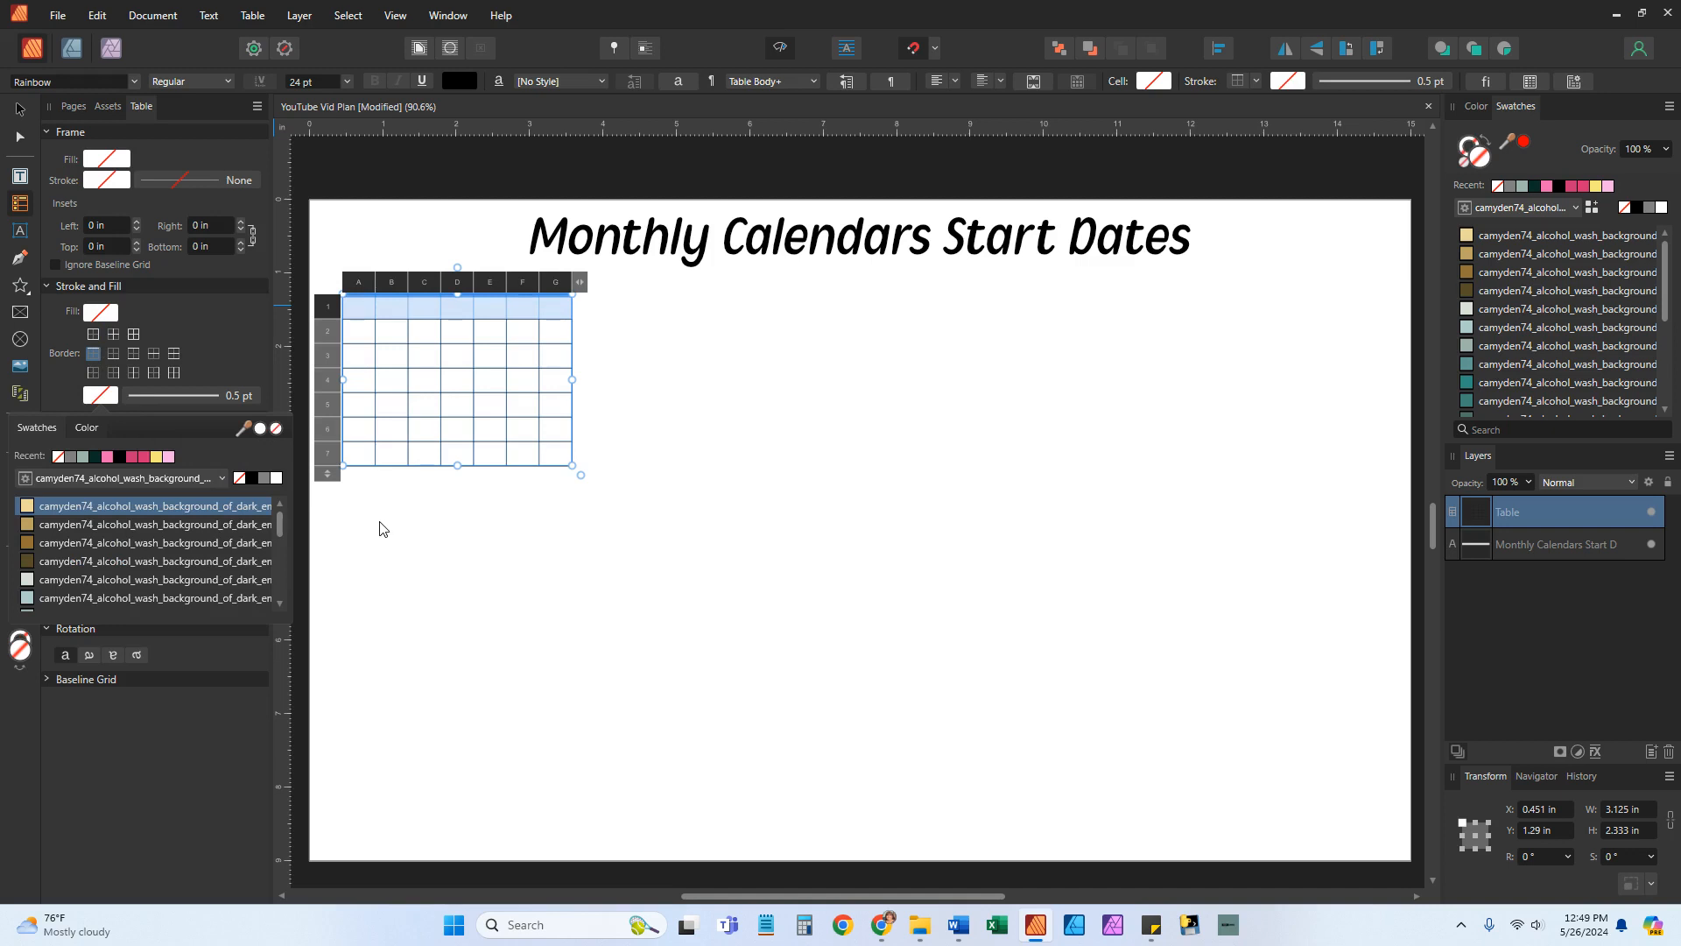
pyautogui.click(693, 418)
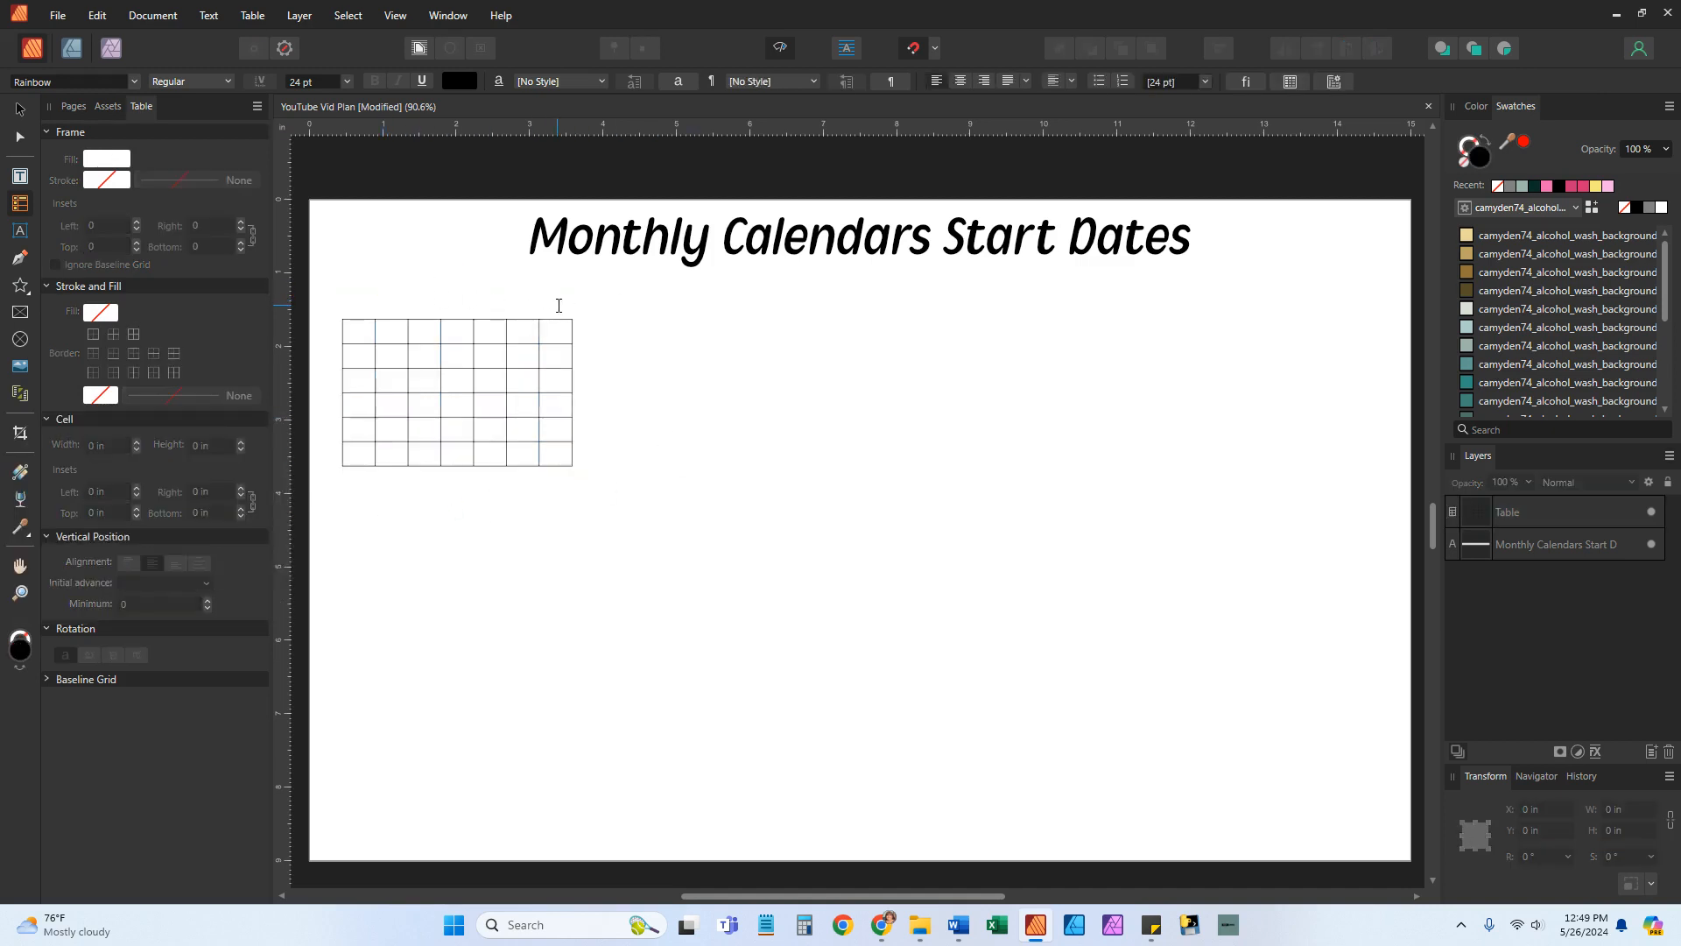
# Try to enter a horizontally and vertically centred Monday heading in the middle cell of the table's first row
pyautogui.click(452, 304)
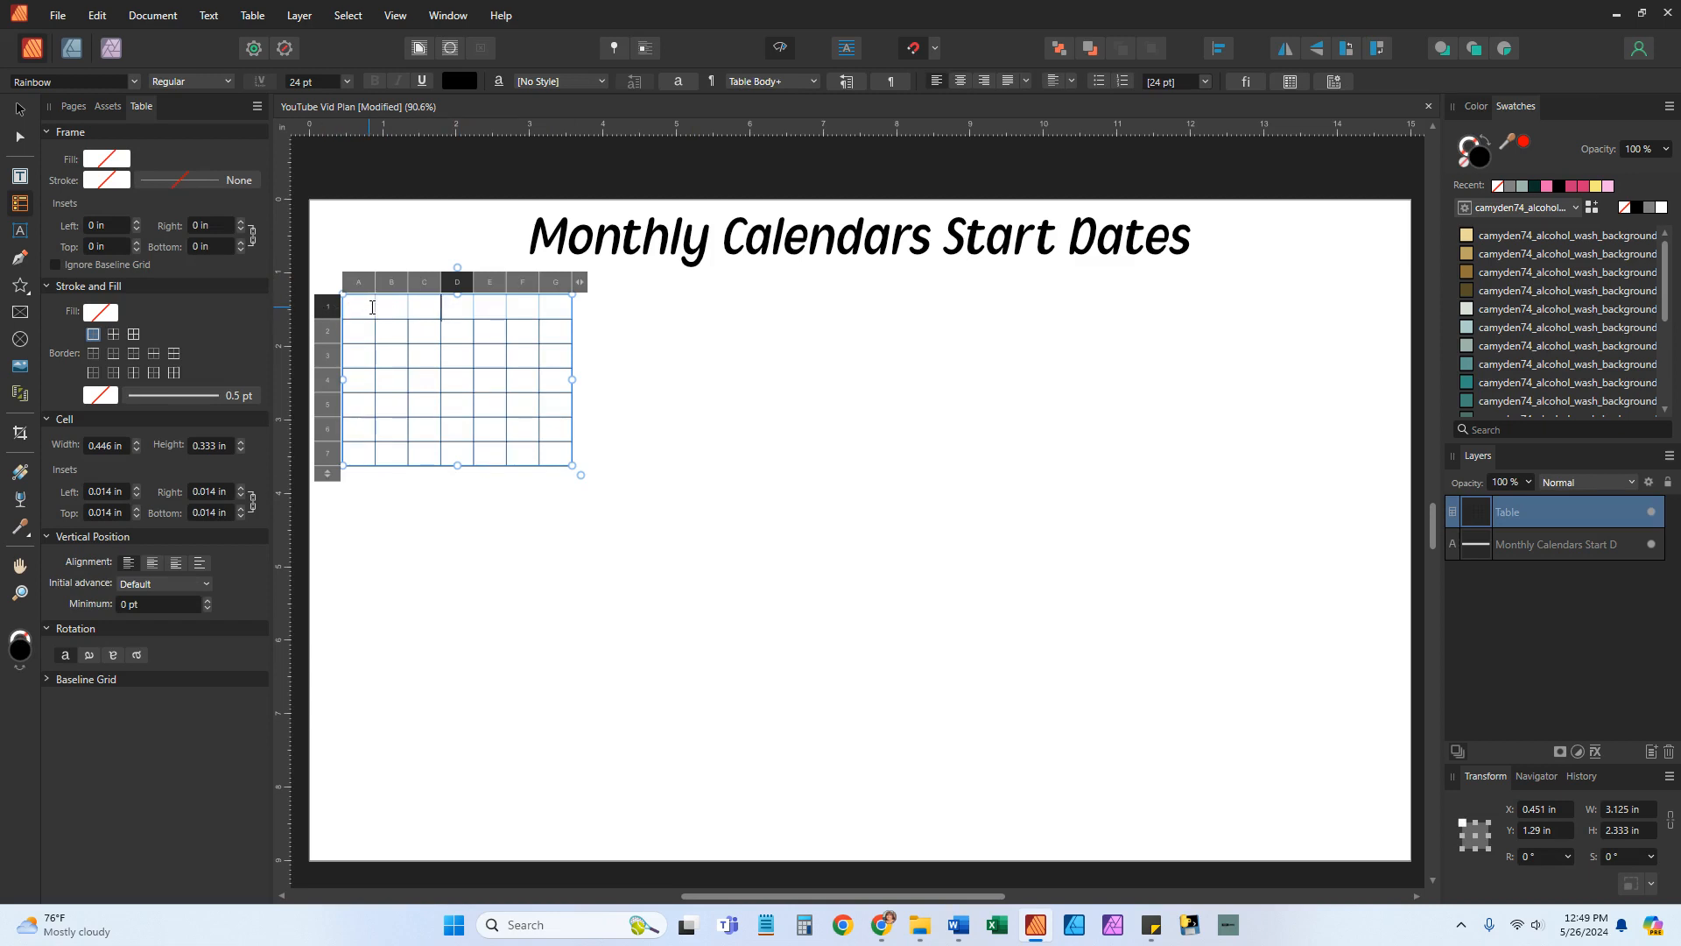
pyautogui.click(961, 81)
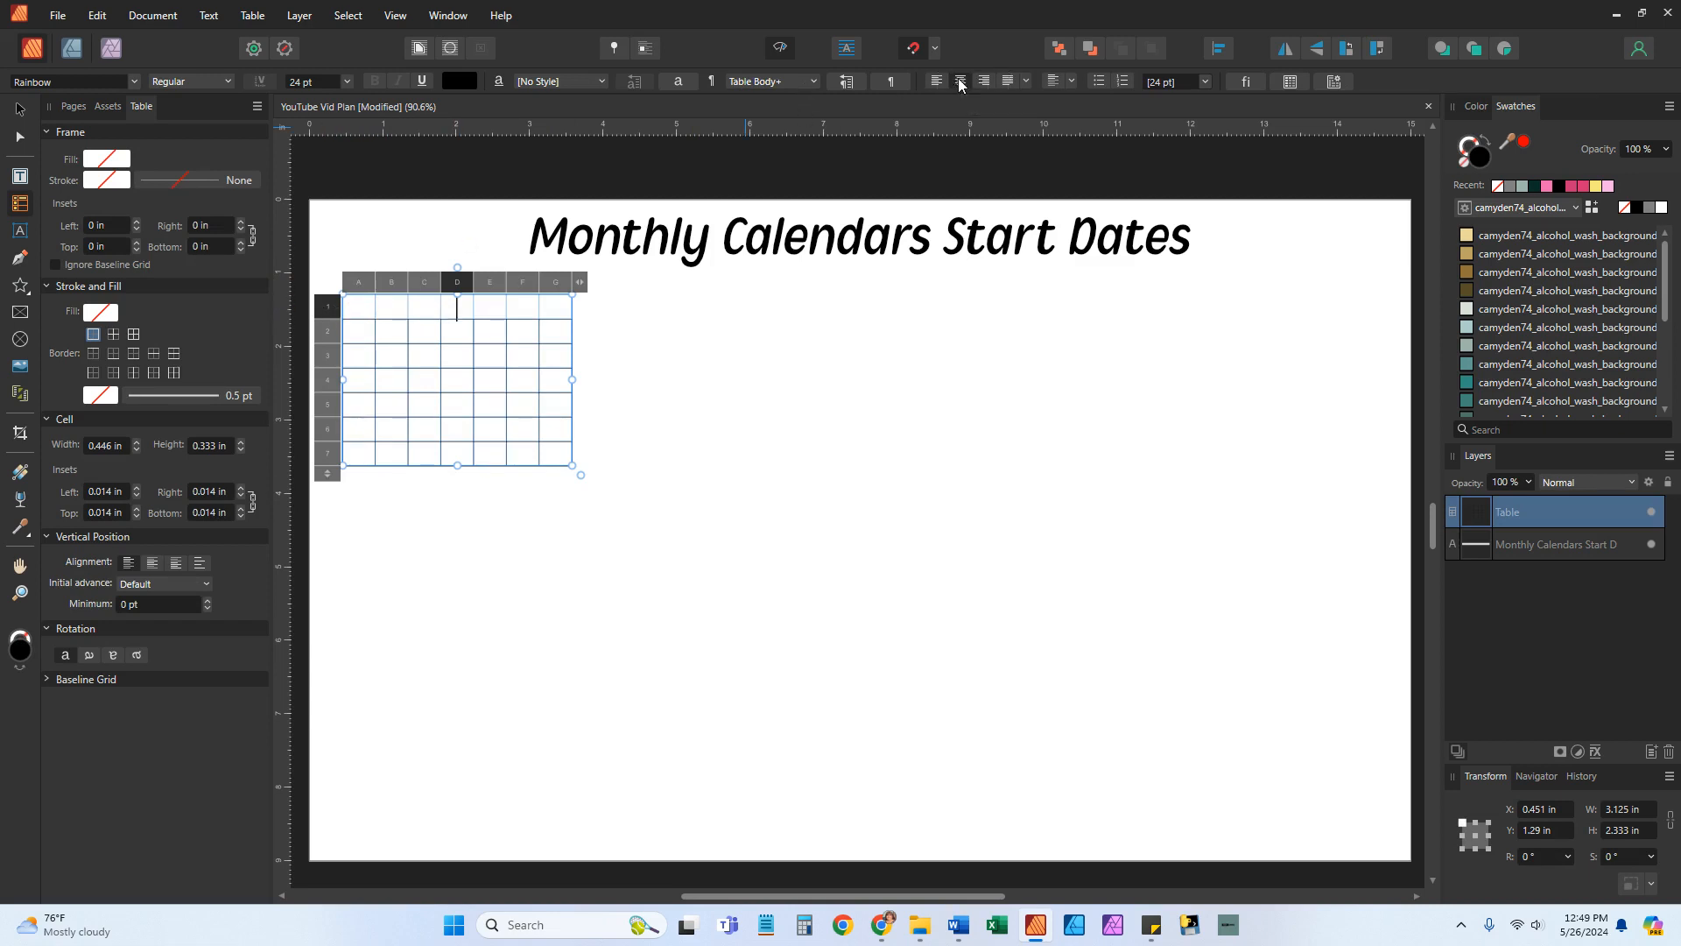
pyautogui.click(1071, 82)
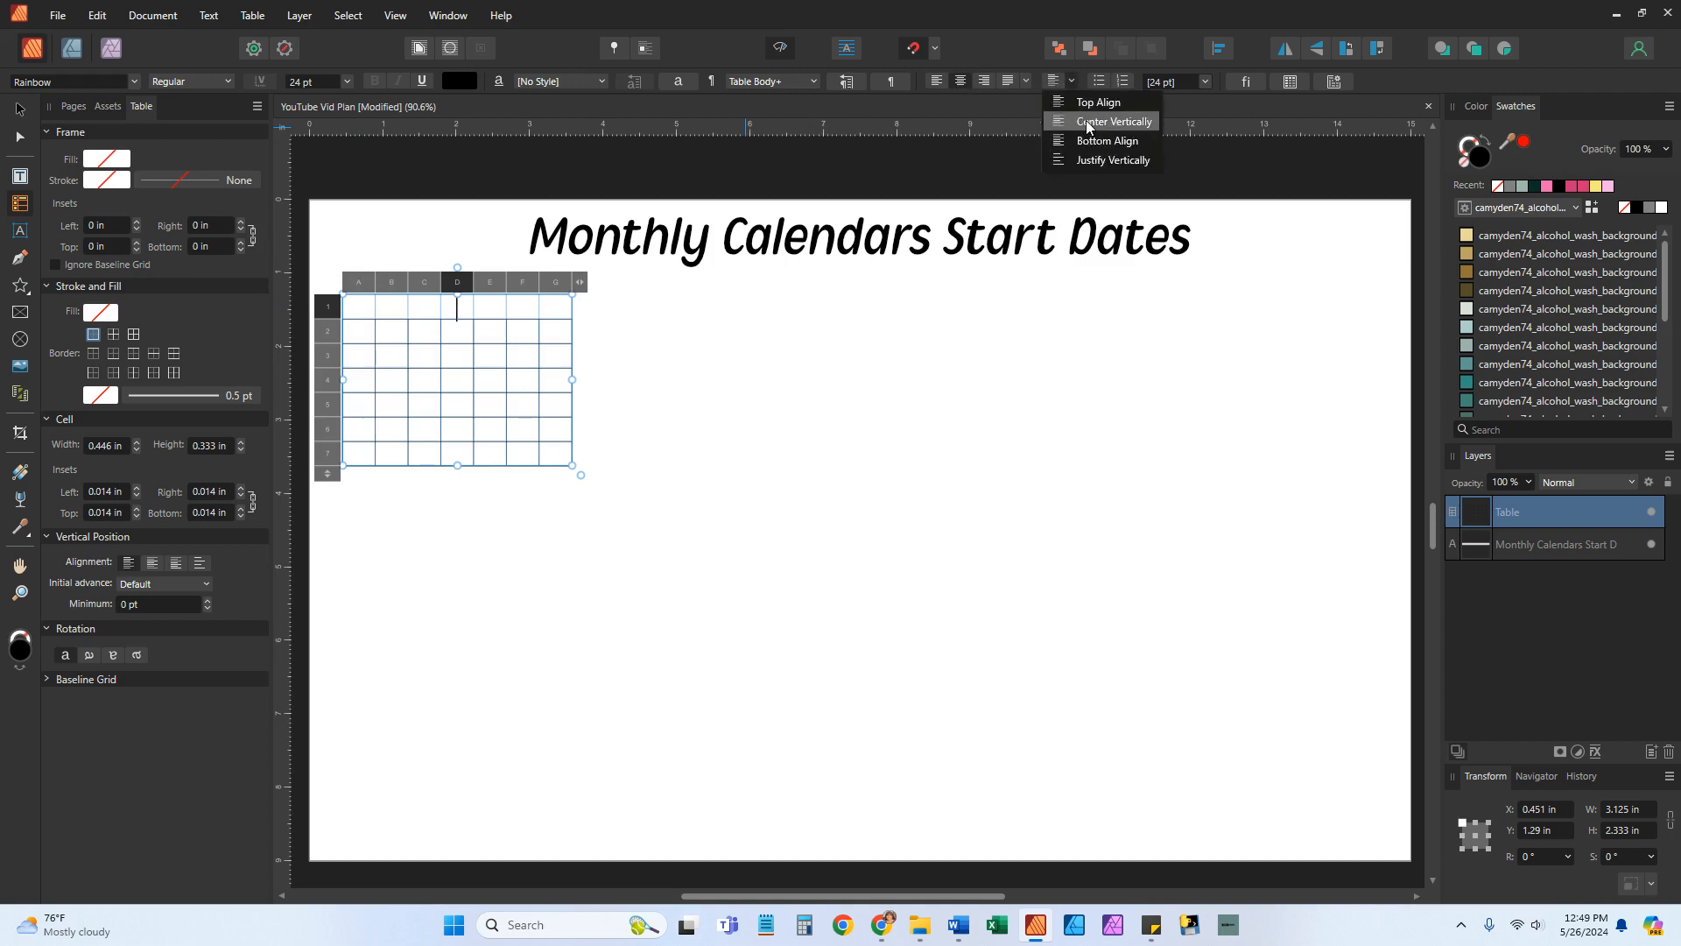
pyautogui.click(1089, 122)
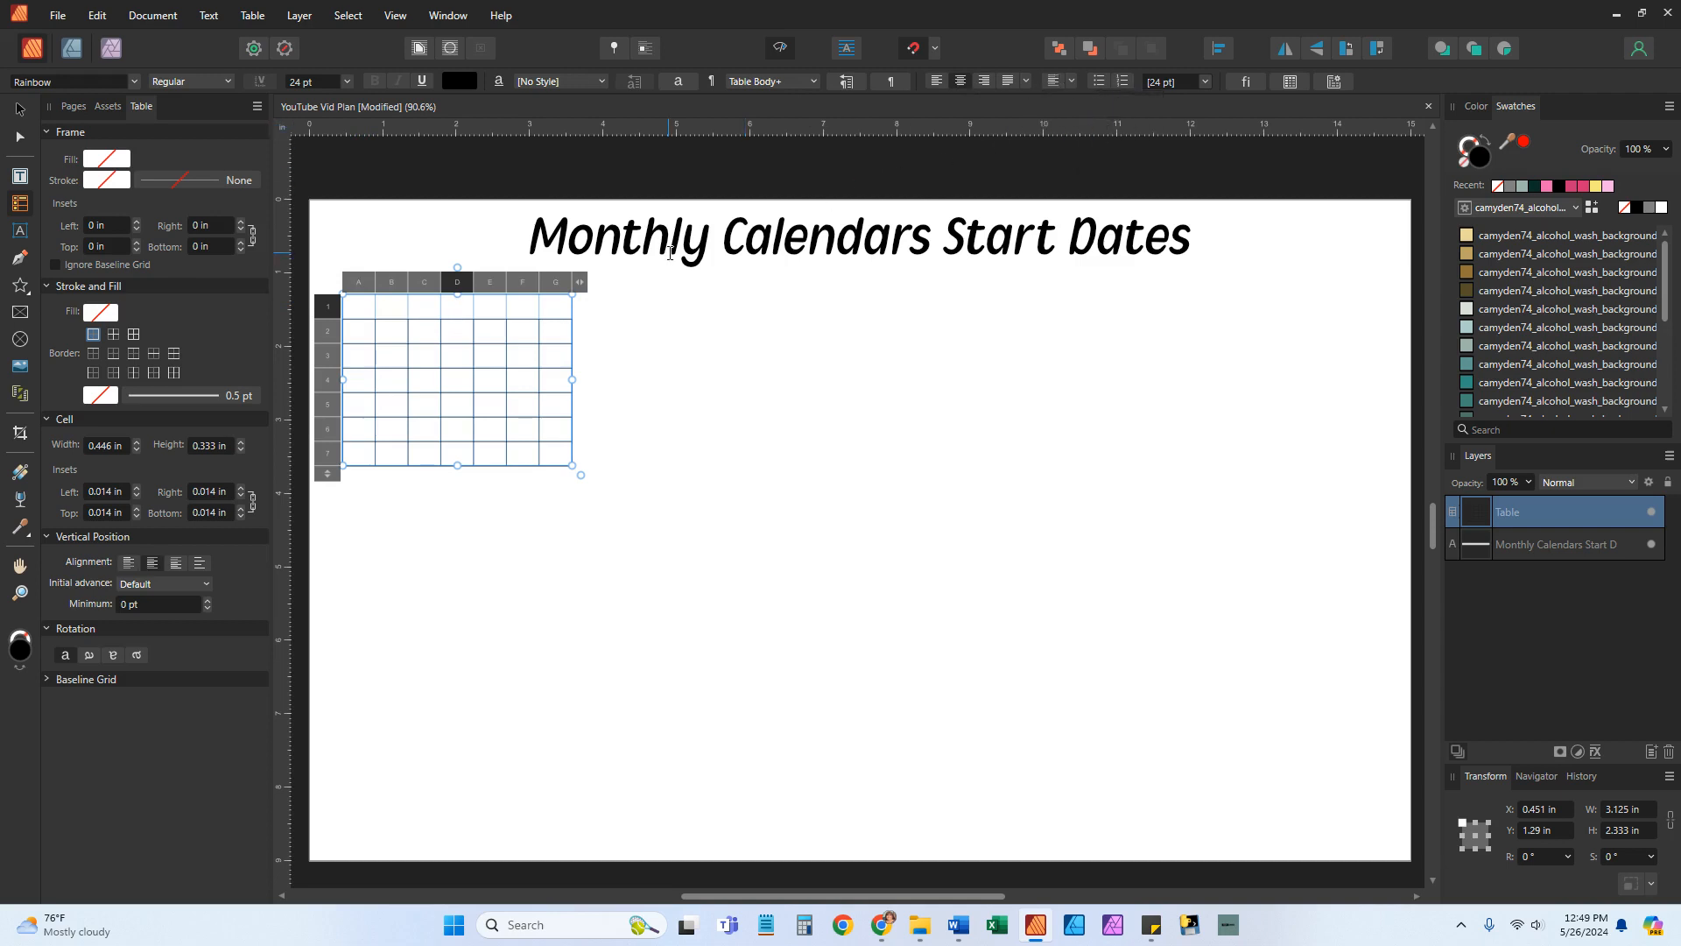
pyautogui.write('M')
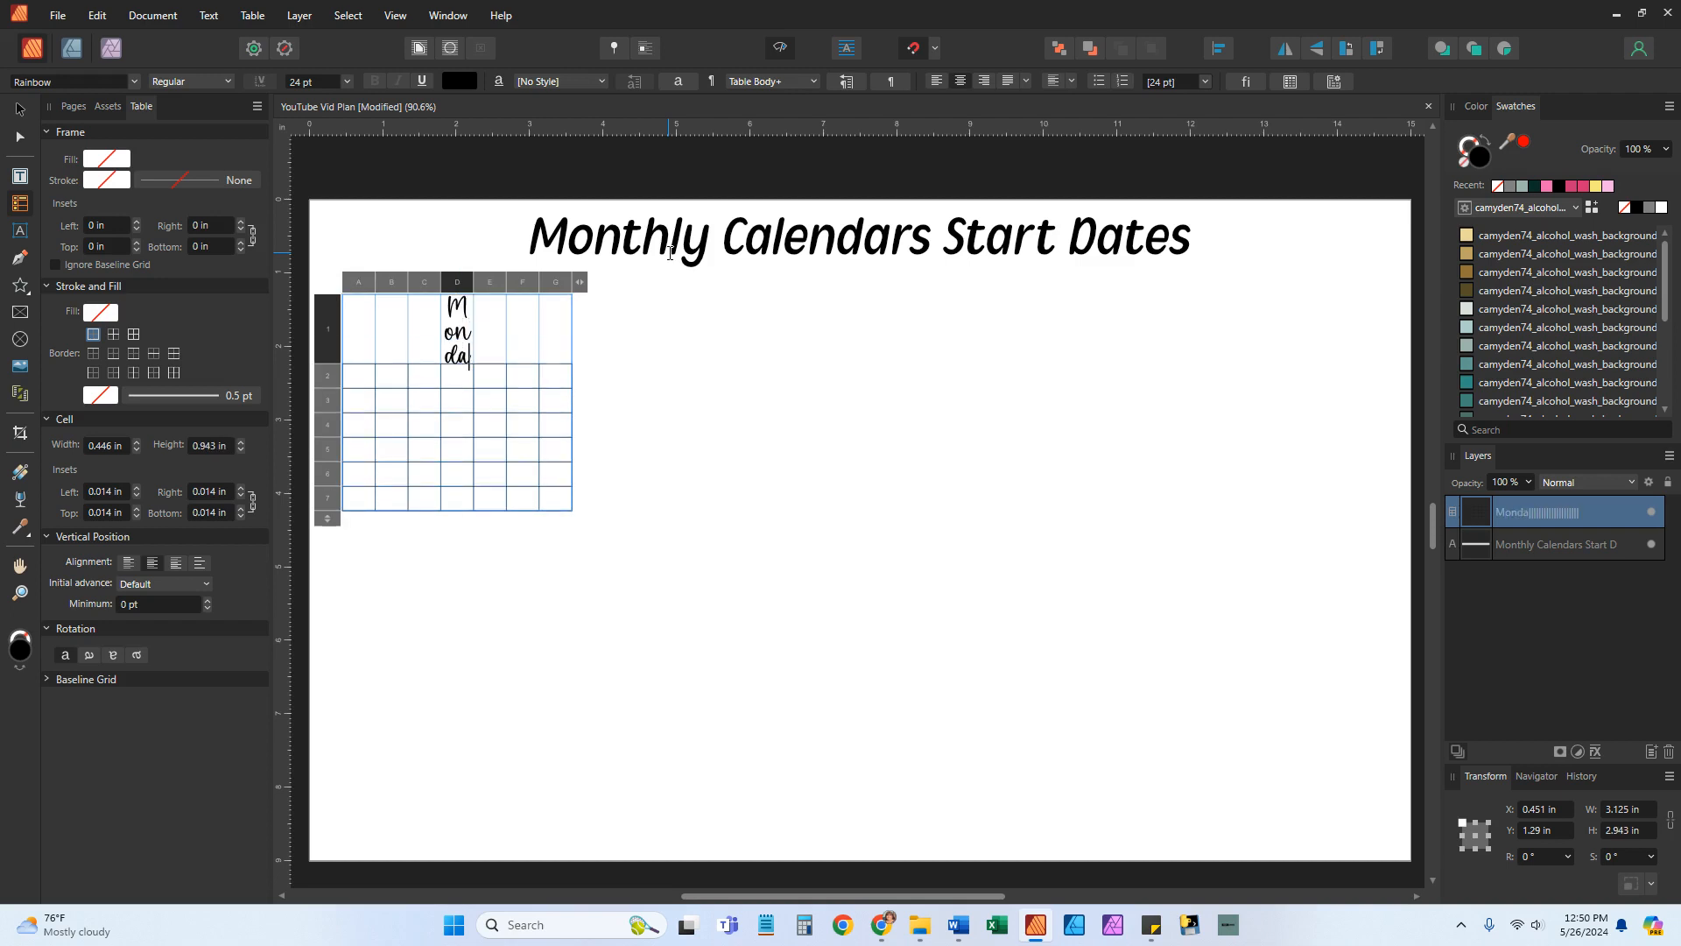
pyautogui.press('BackSpace')
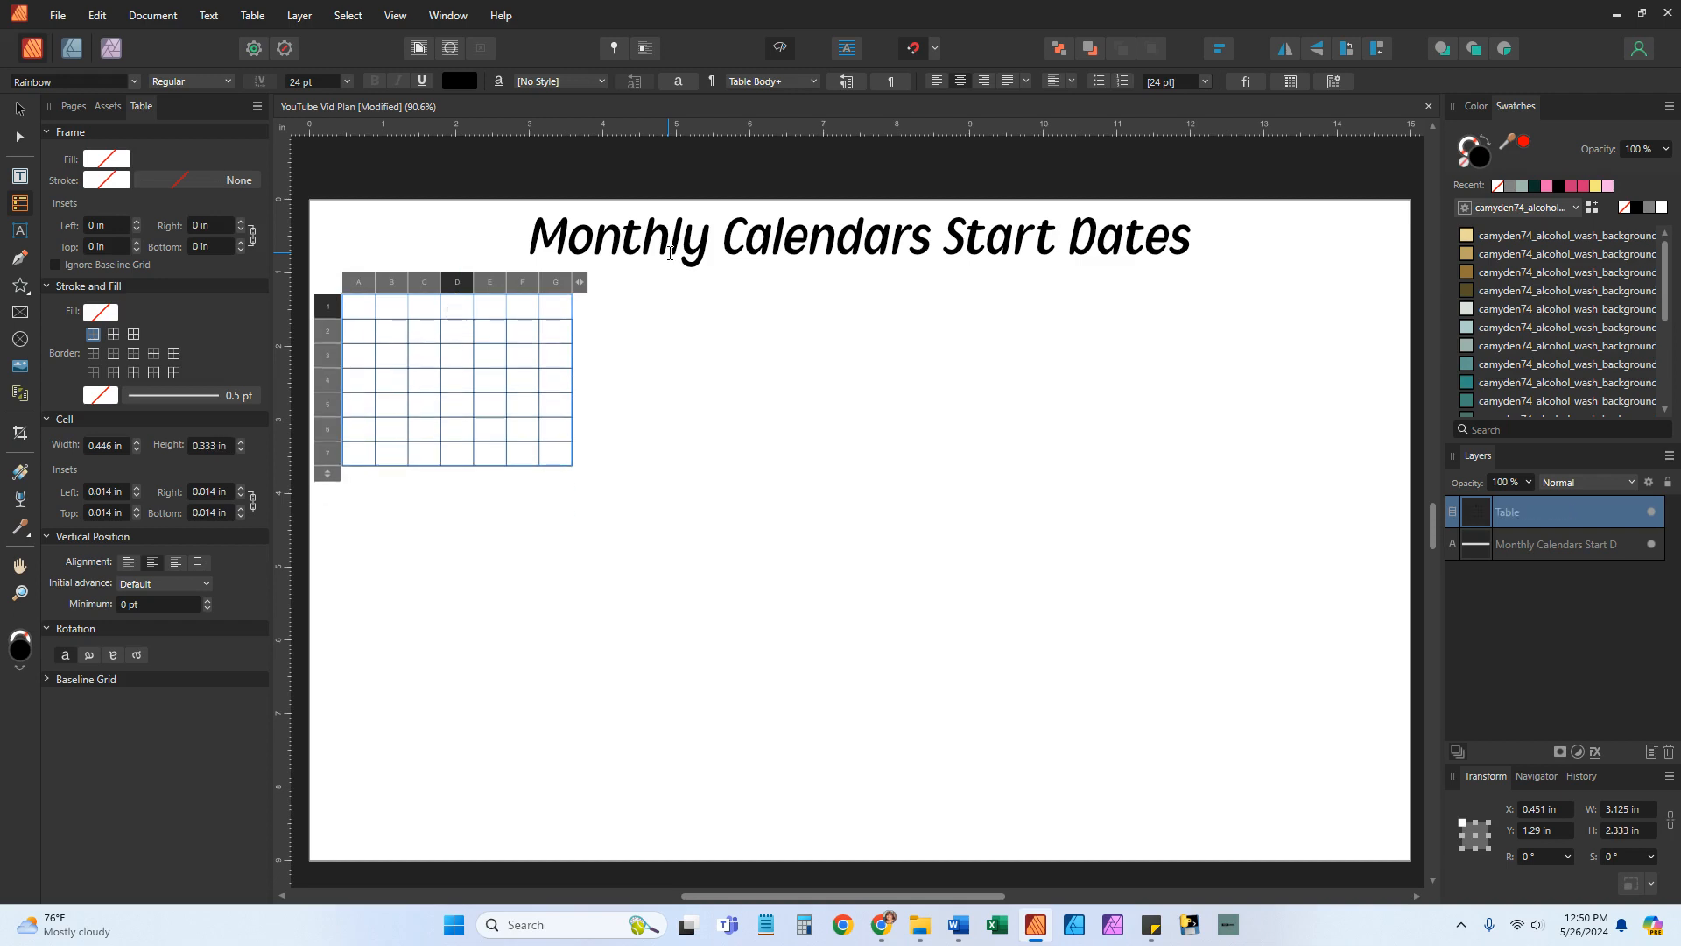
pyautogui.press('Escape')
# Merge all cells of the table's first row and centre the merged cell's text horizontally and vertically
pyautogui.click(326, 308)
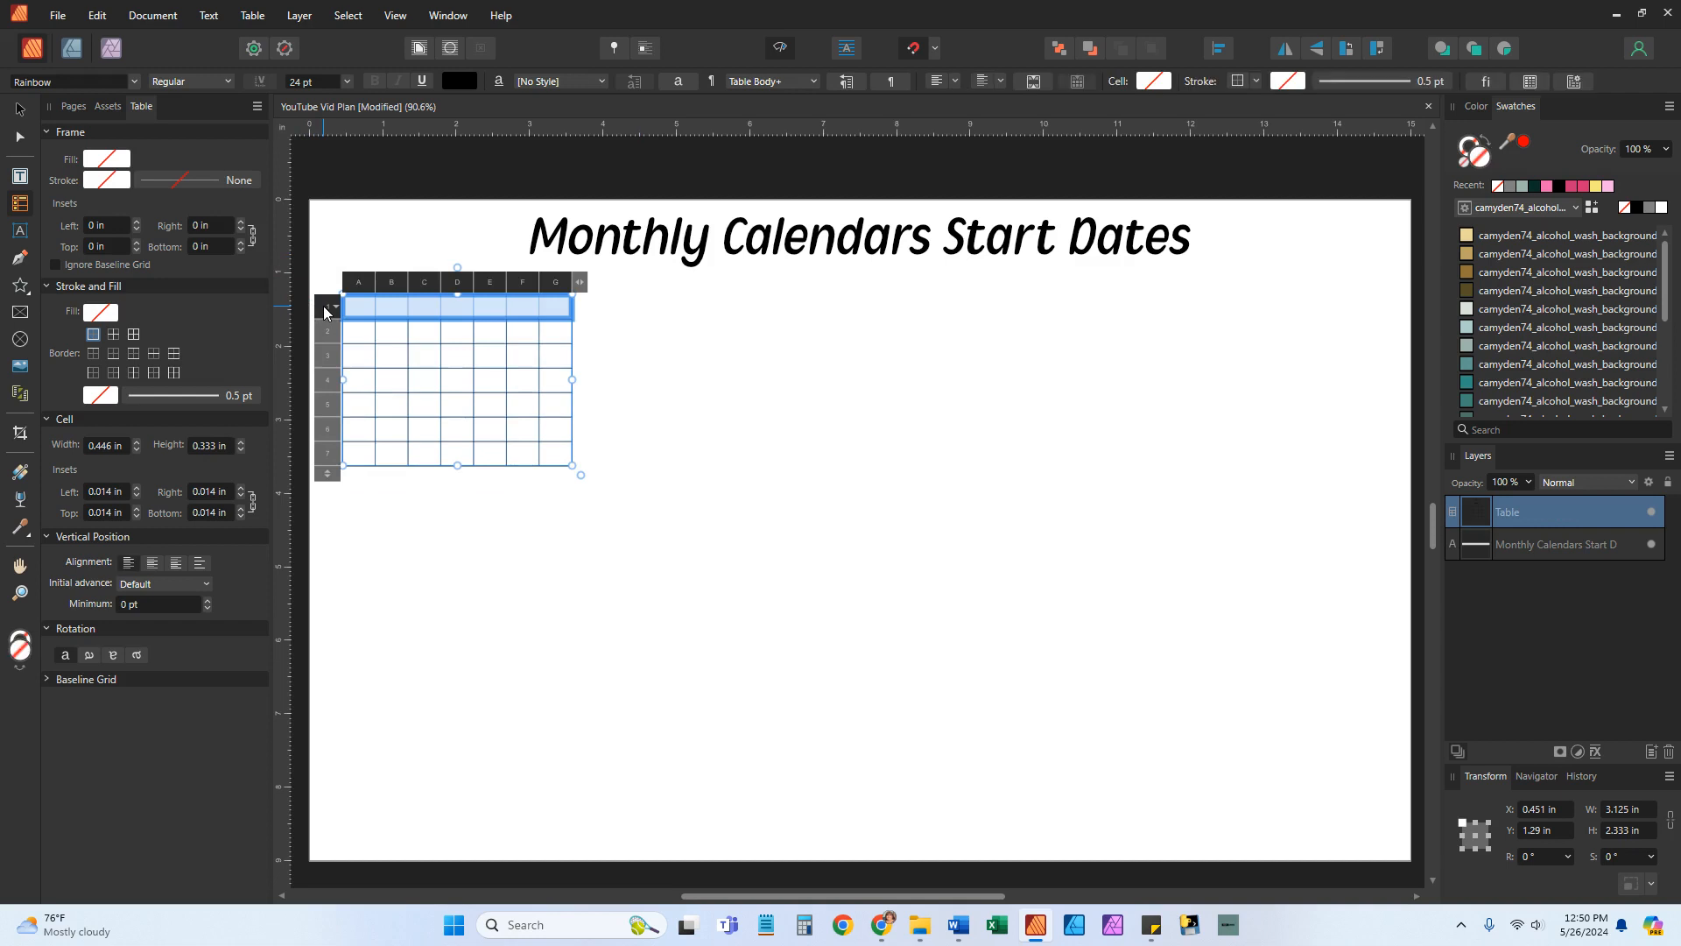
pyautogui.rightClick(325, 311)
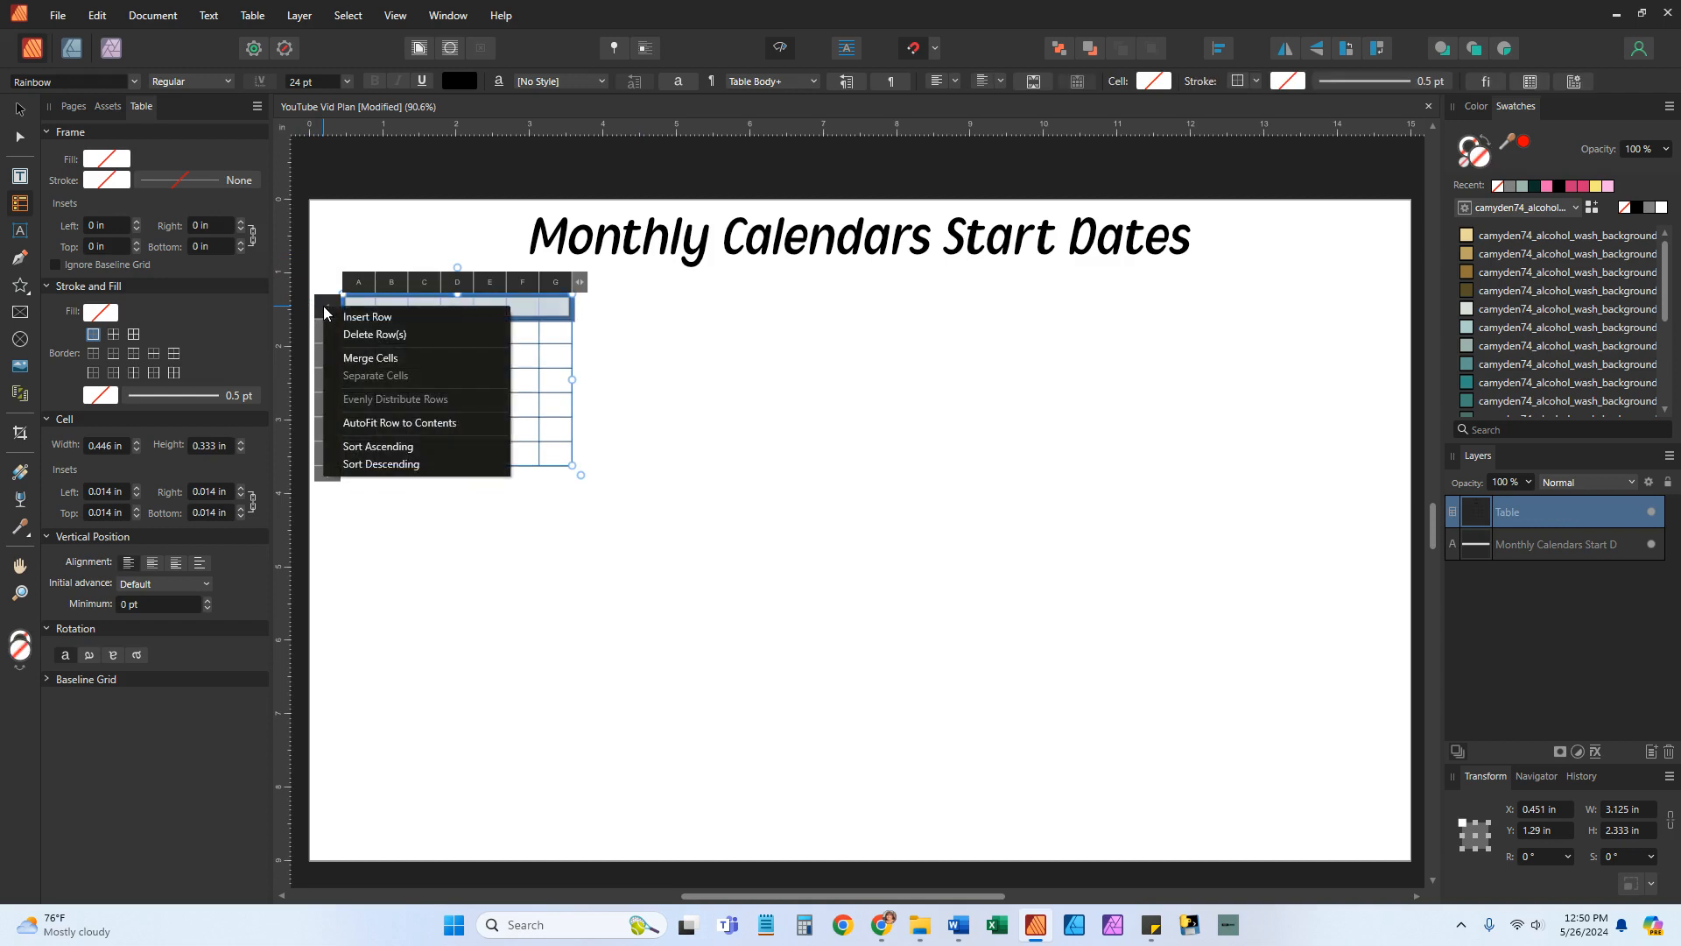
pyautogui.click(388, 358)
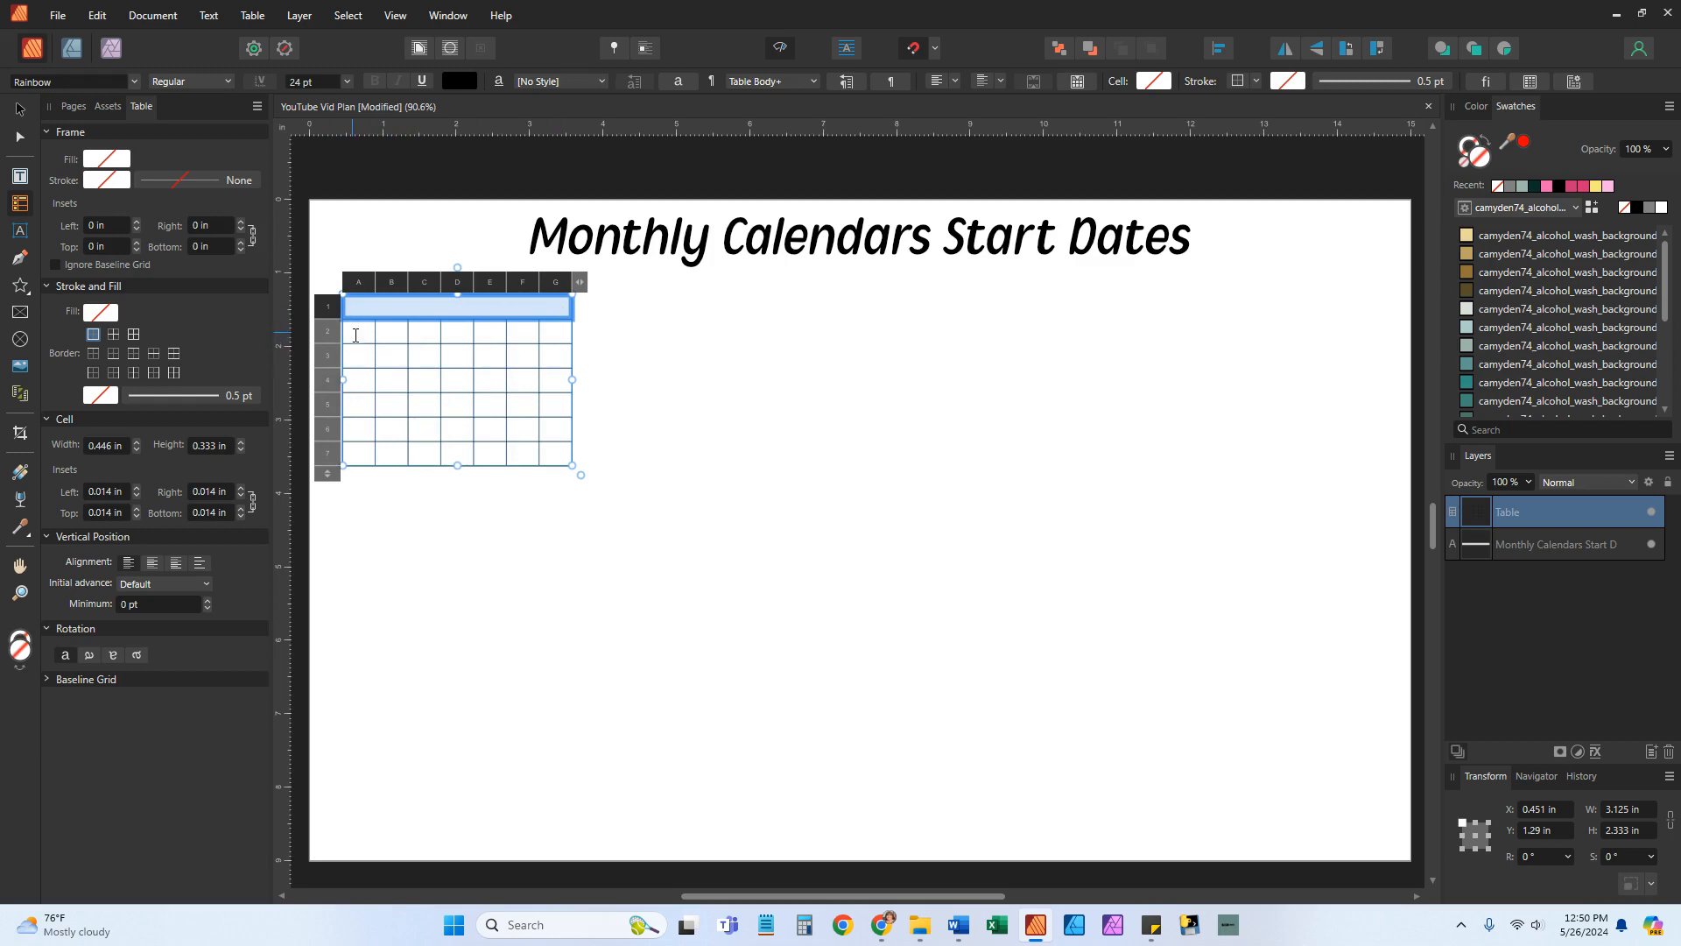
pyautogui.click(447, 308)
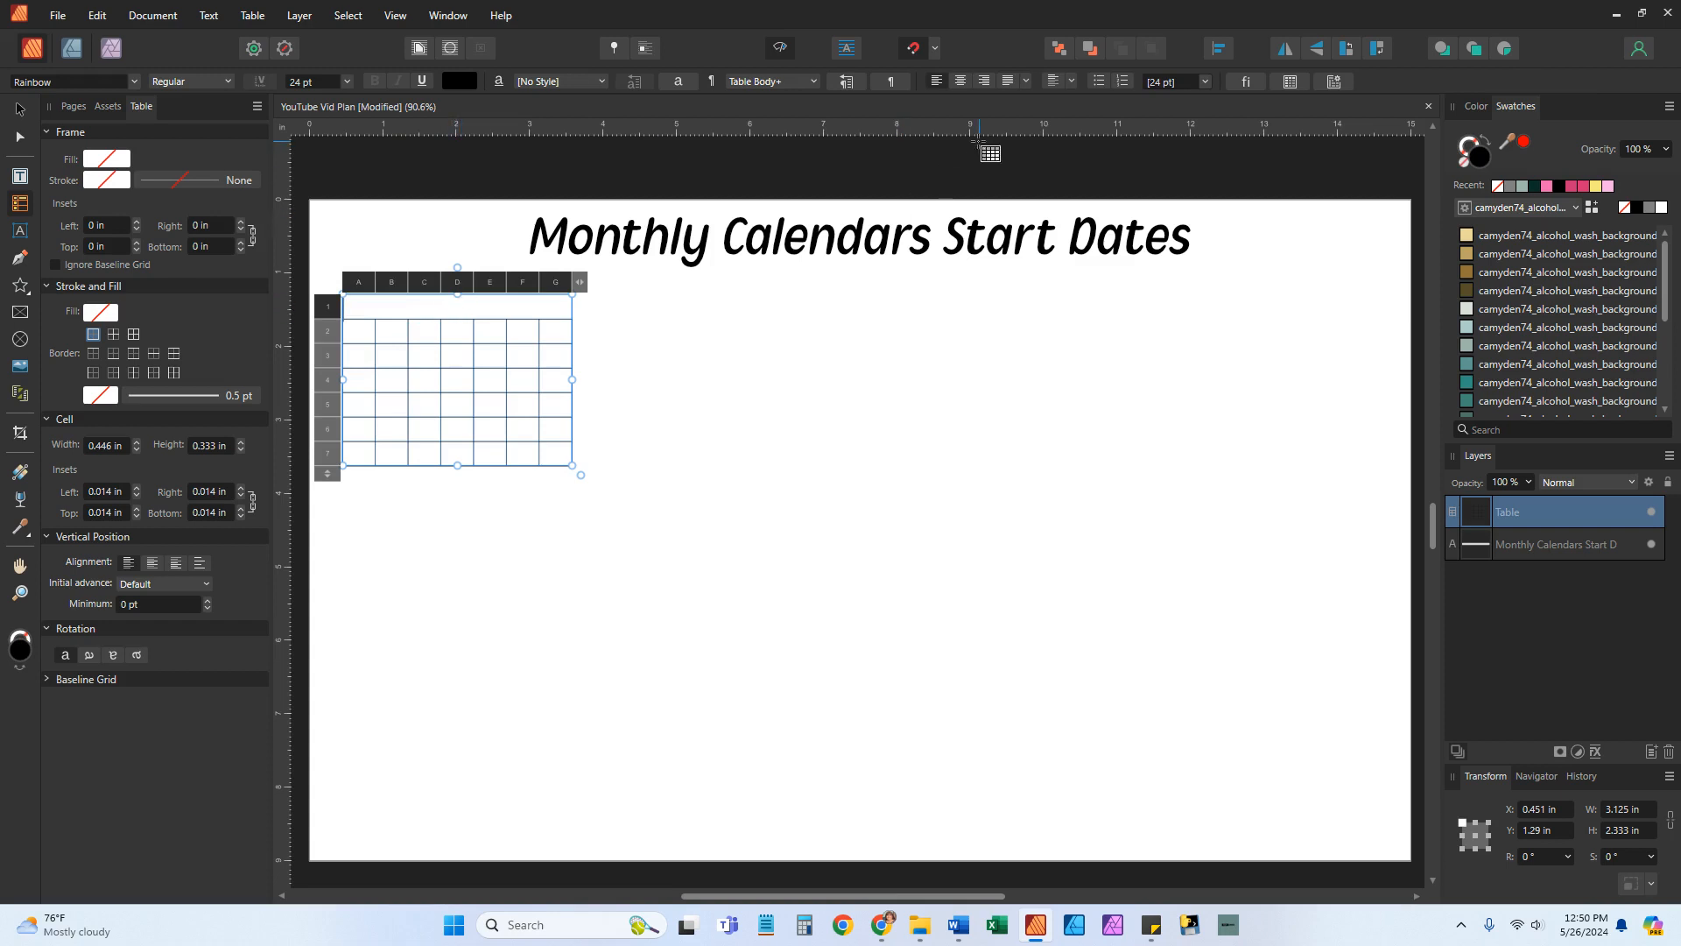
pyautogui.click(960, 82)
pyautogui.click(1054, 80)
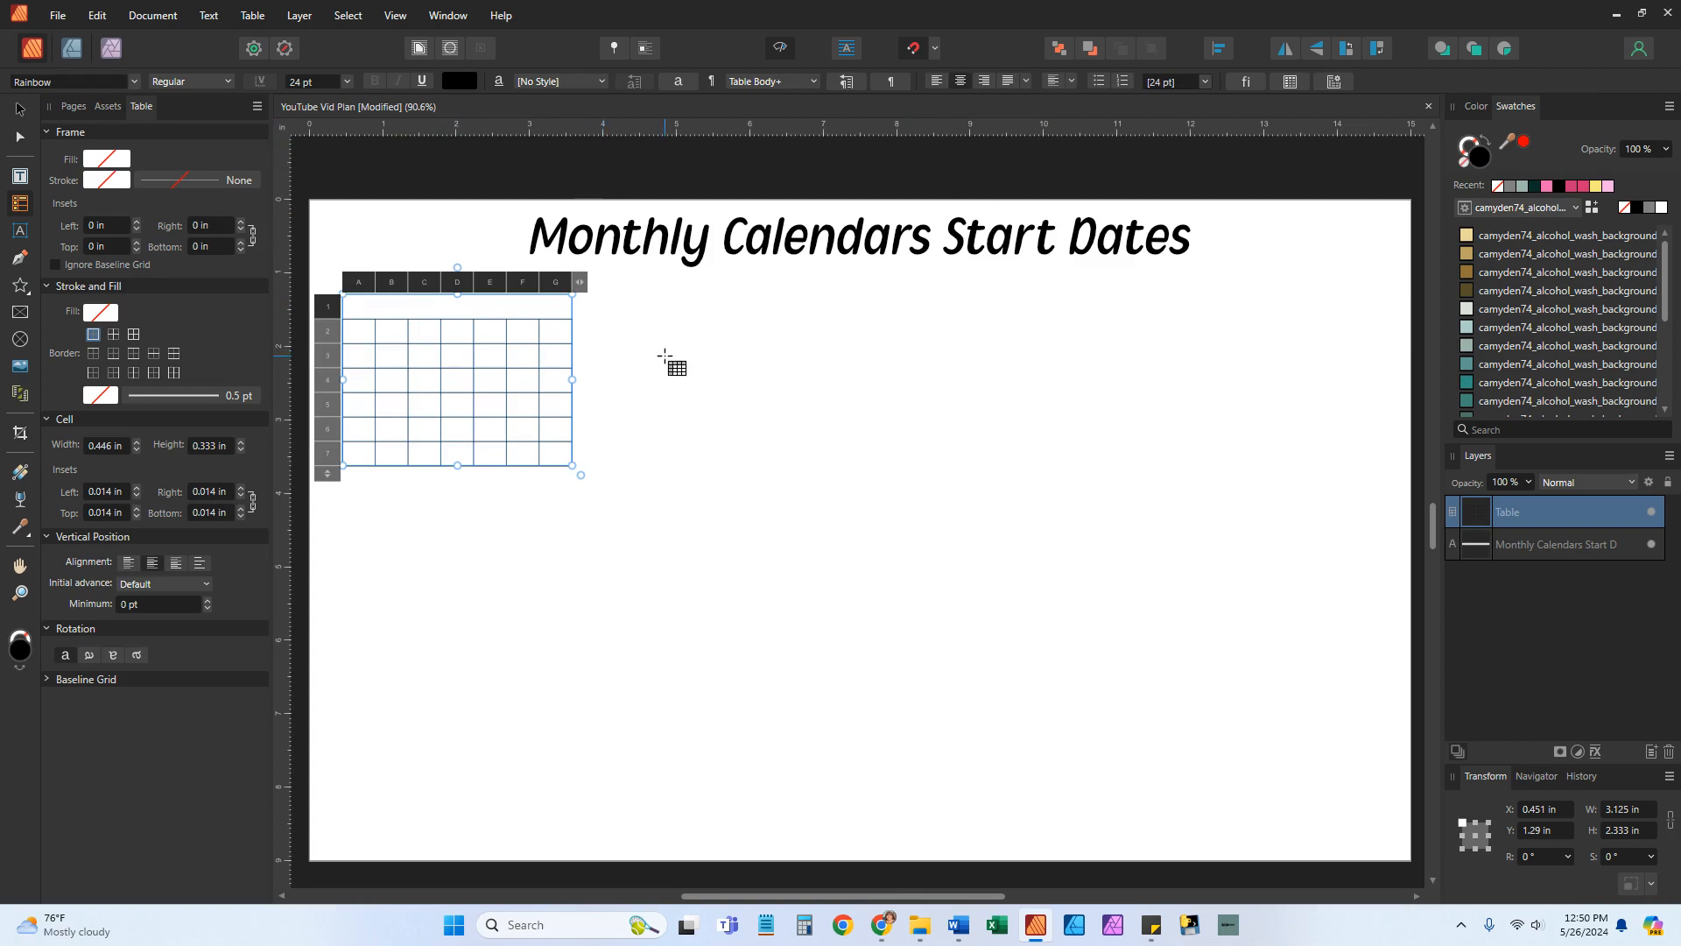
# Set the whole table's text to the Cute Oscars font at 18 pt
pyautogui.click(134, 81)
pyautogui.click(500, 732)
pyautogui.click(459, 602)
pyautogui.press('v')
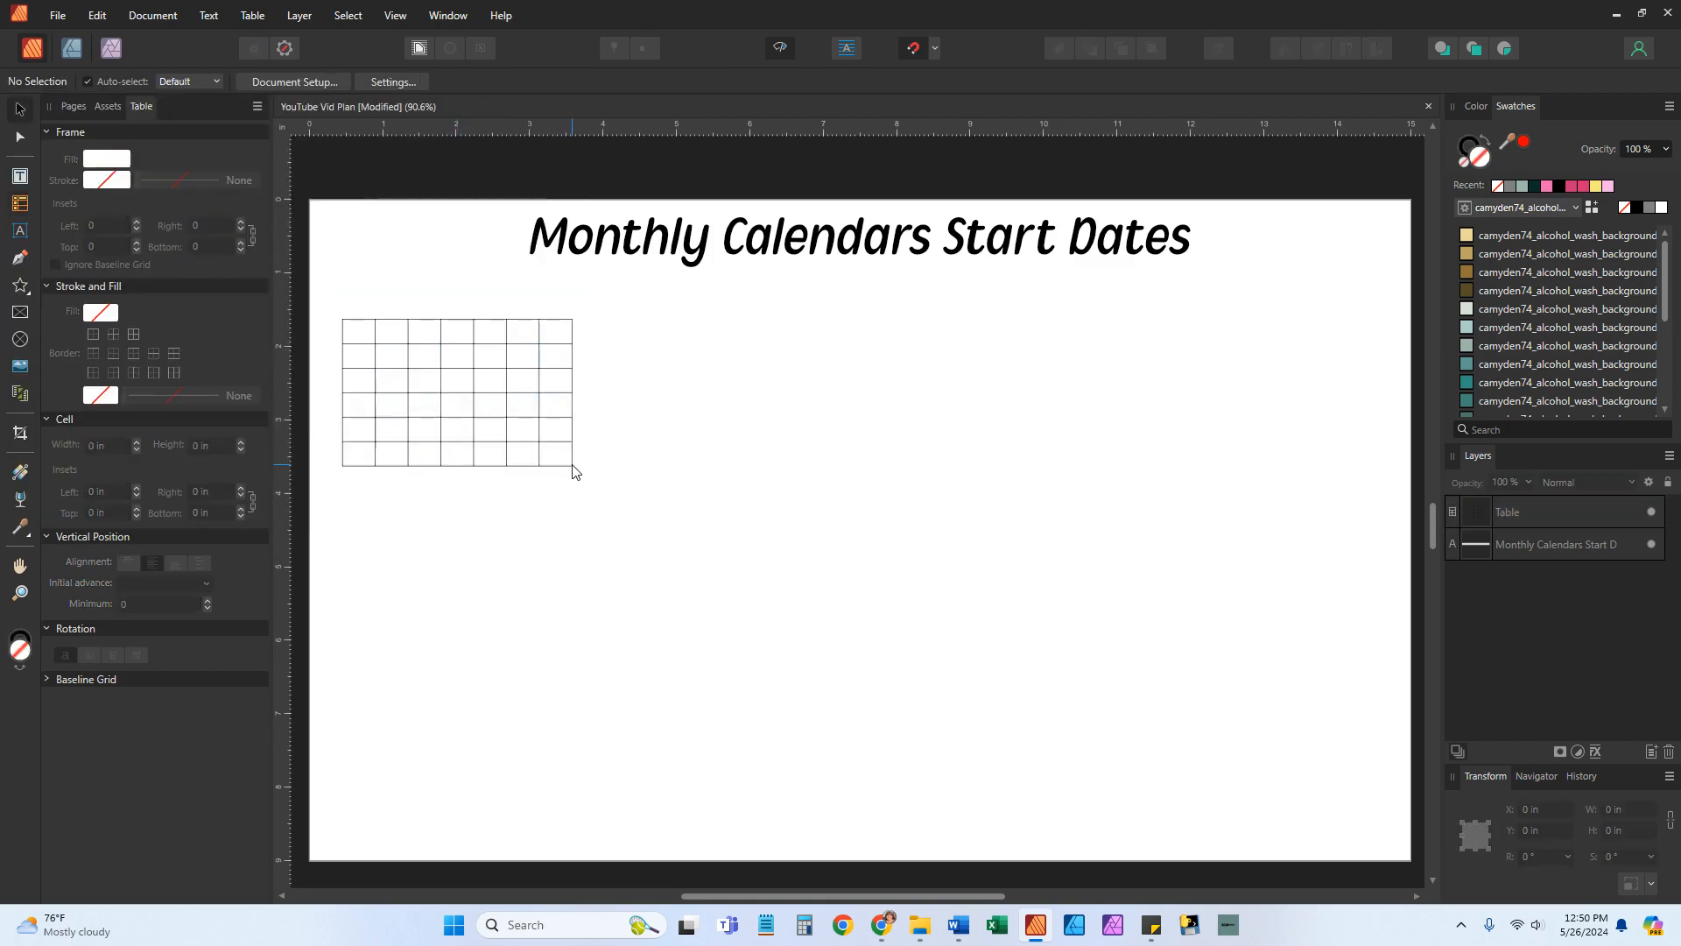
pyautogui.click(569, 464)
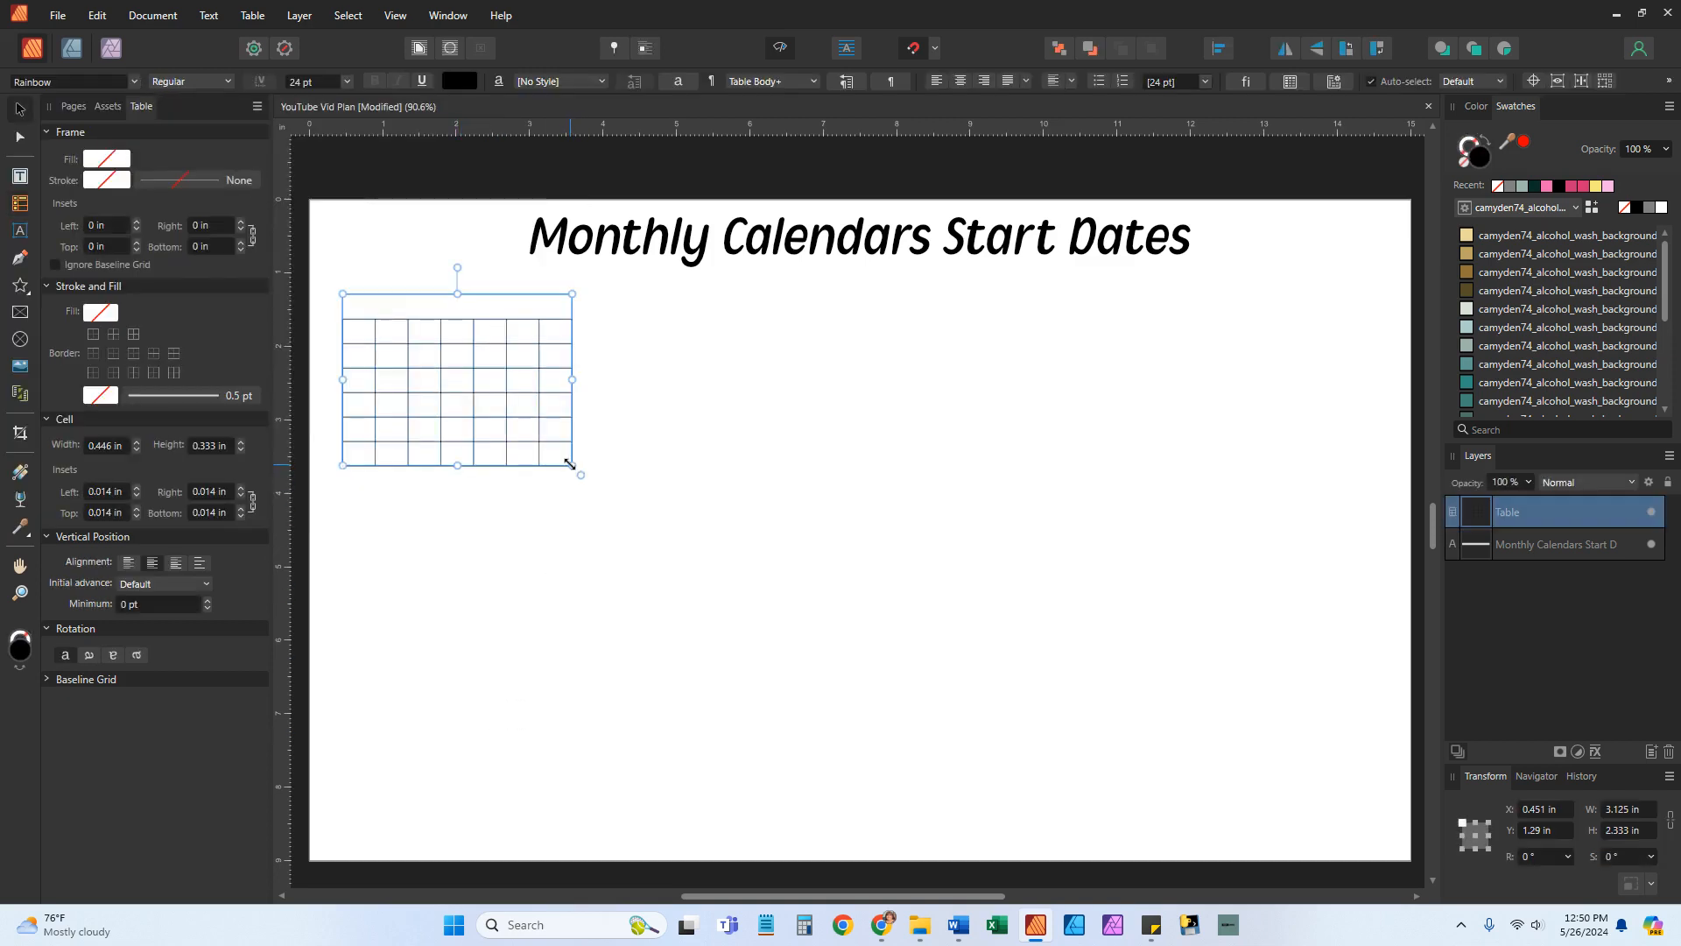
pyautogui.click(134, 82)
pyautogui.click(145, 104)
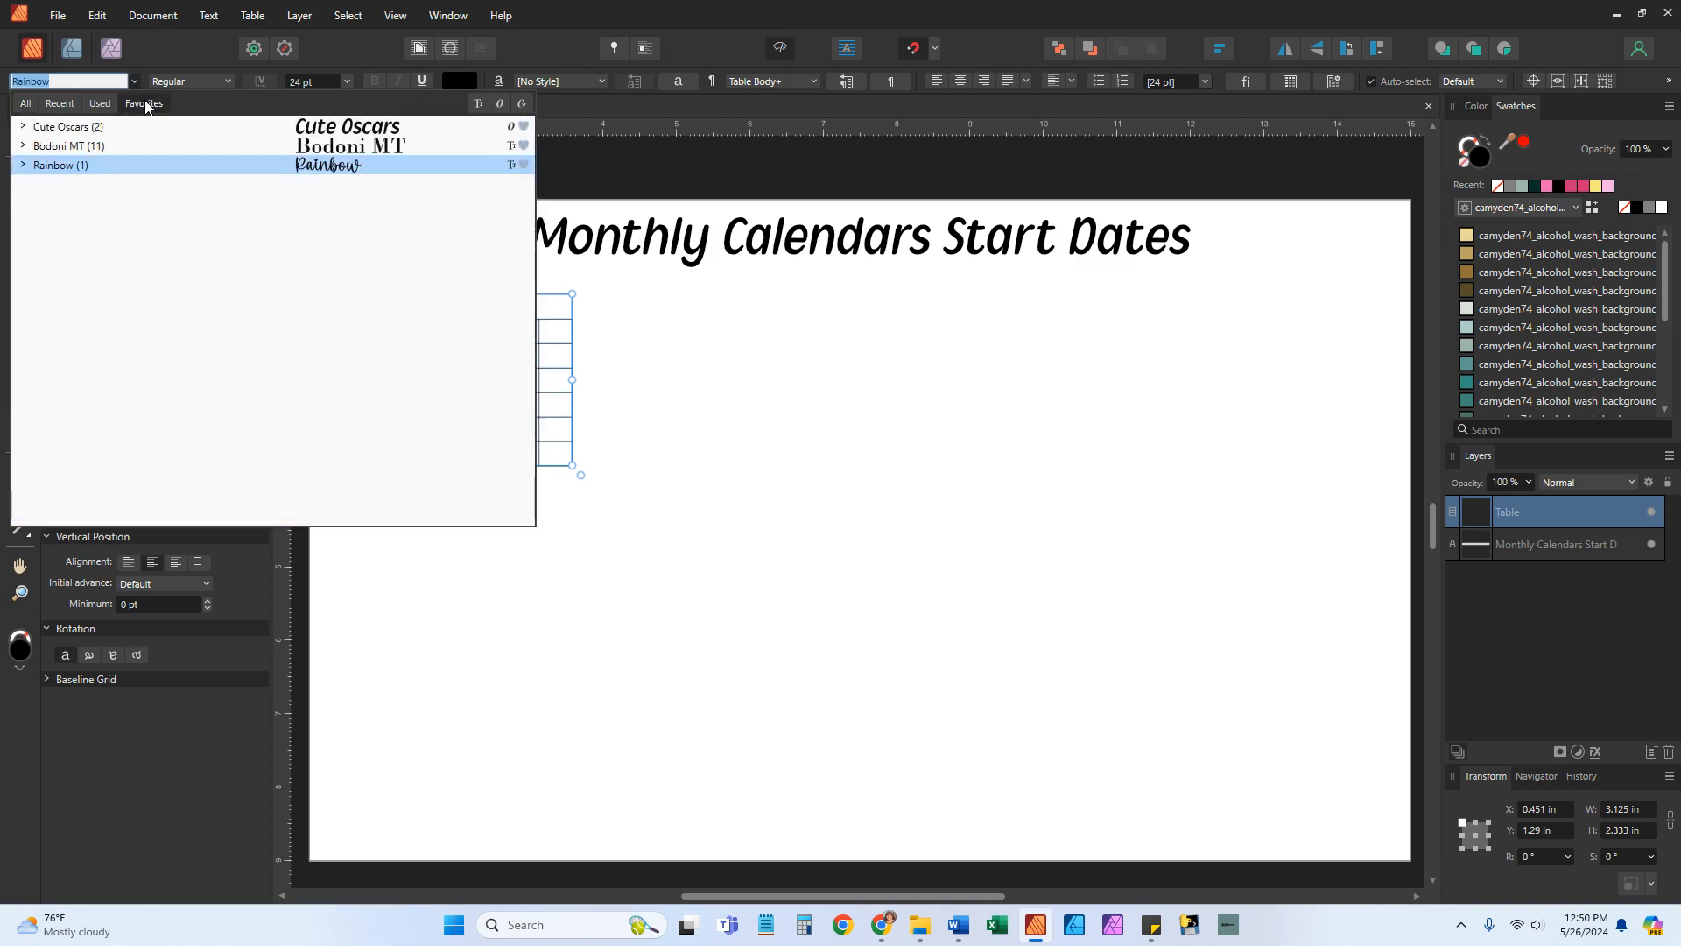
pyautogui.click(52, 127)
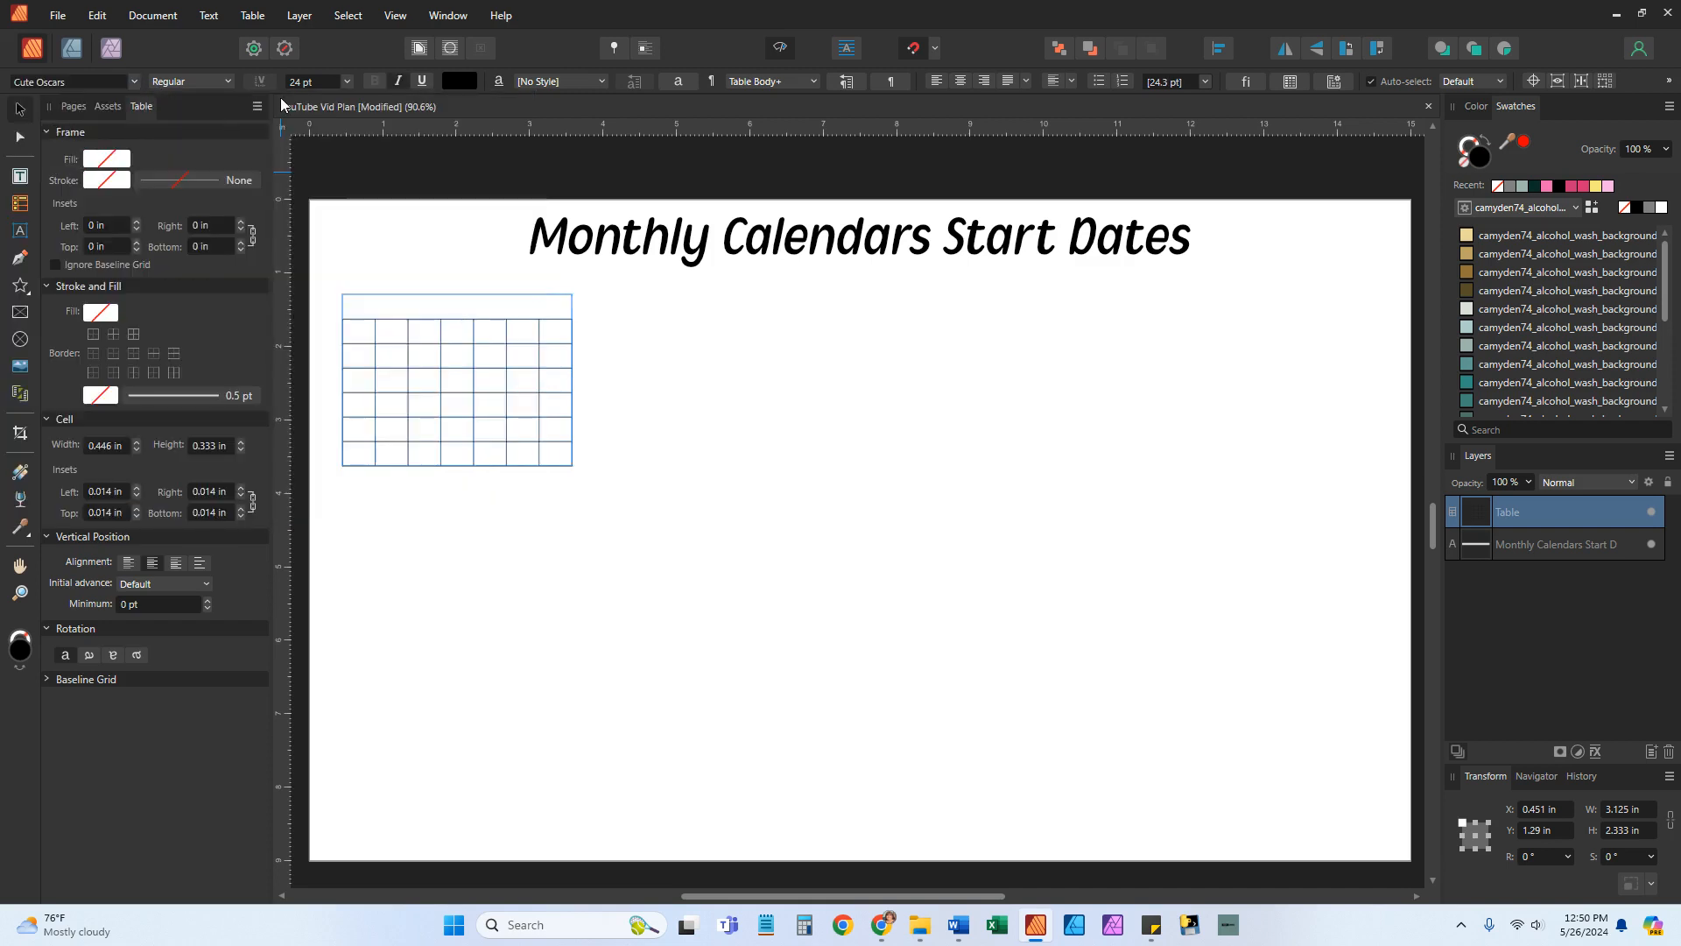
pyautogui.click(348, 83)
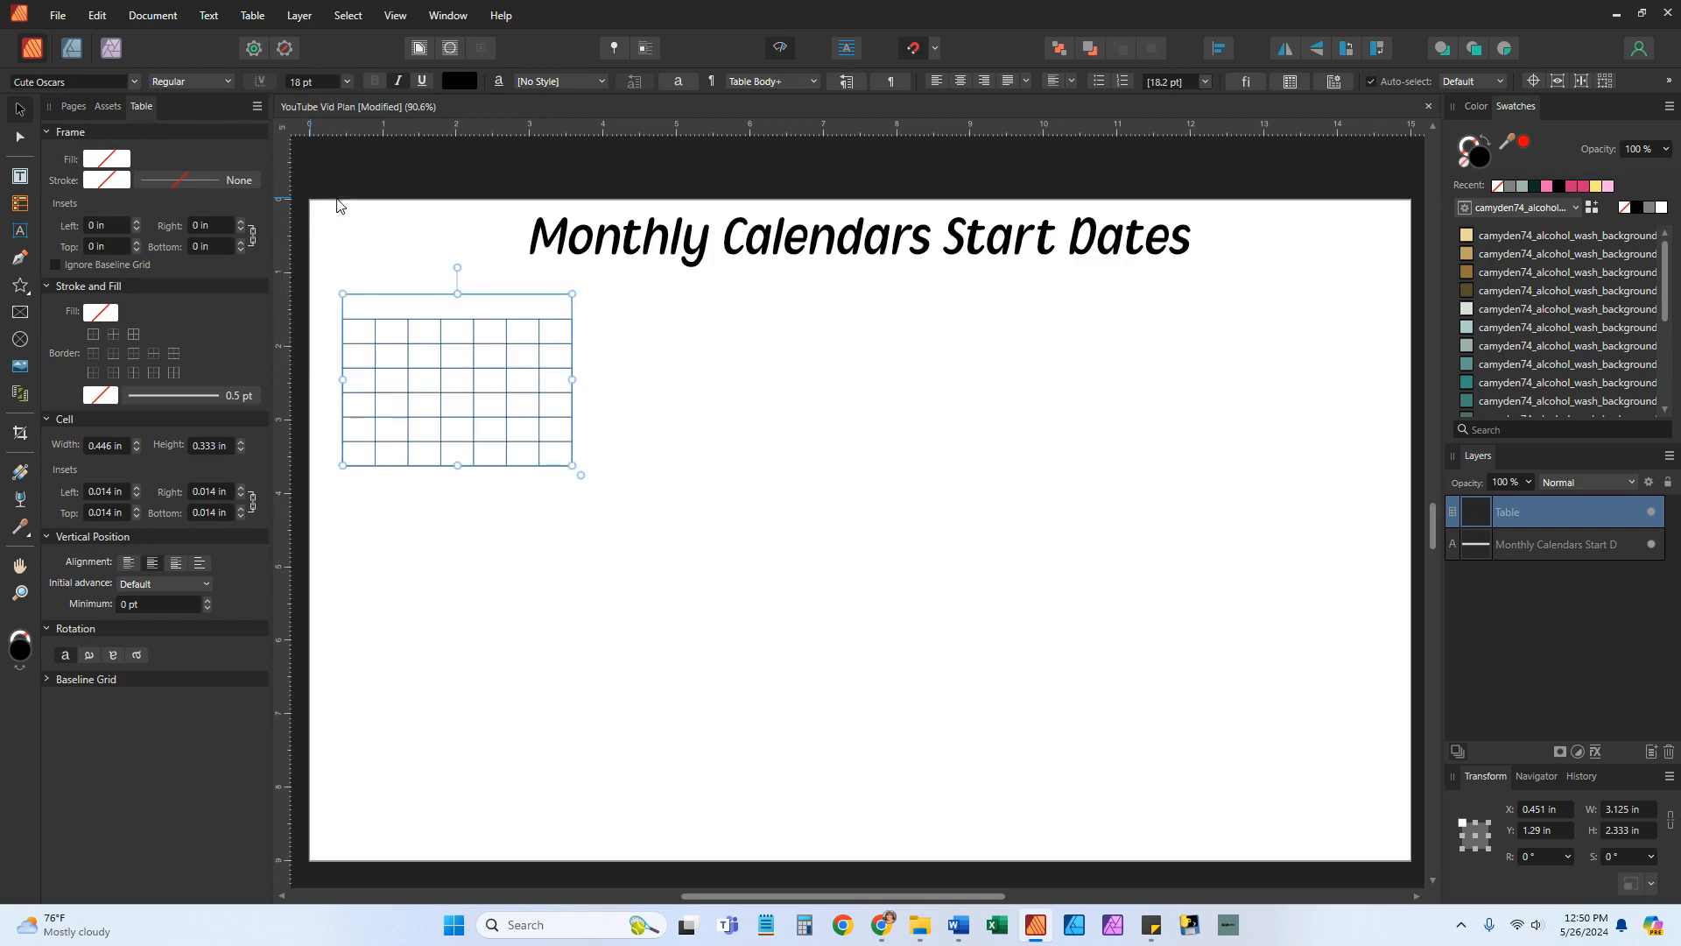
pyautogui.click(305, 202)
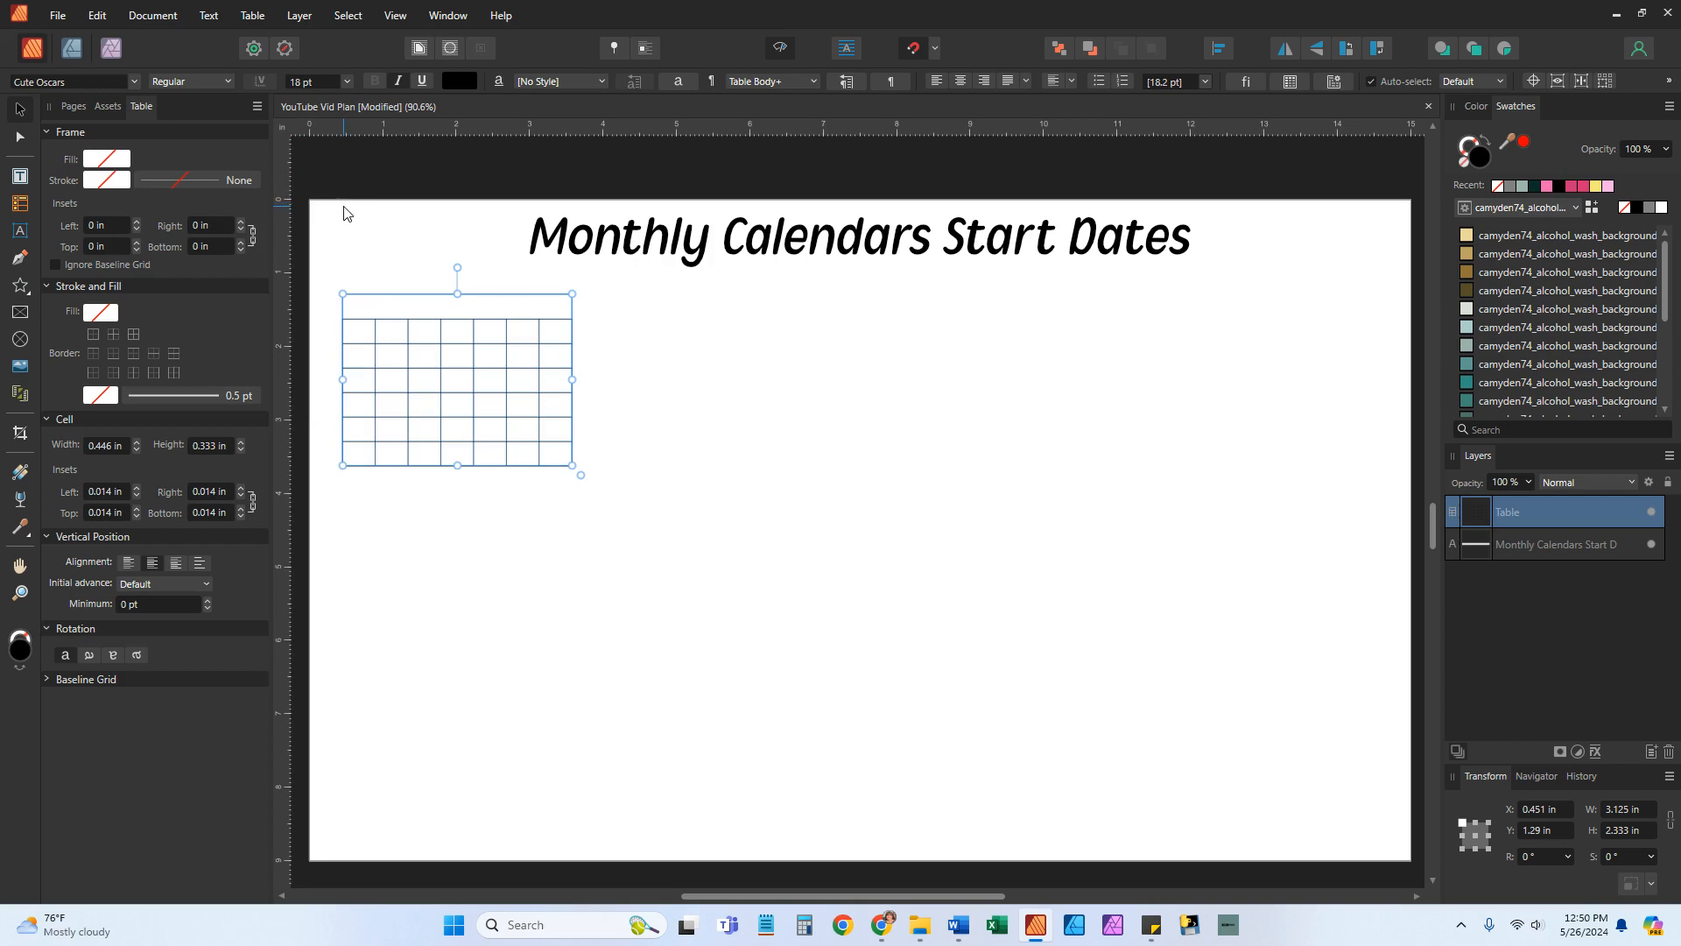
# Enter the heading "Monday Start" in the merged first row of the table
pyautogui.doubleClick(491, 310)
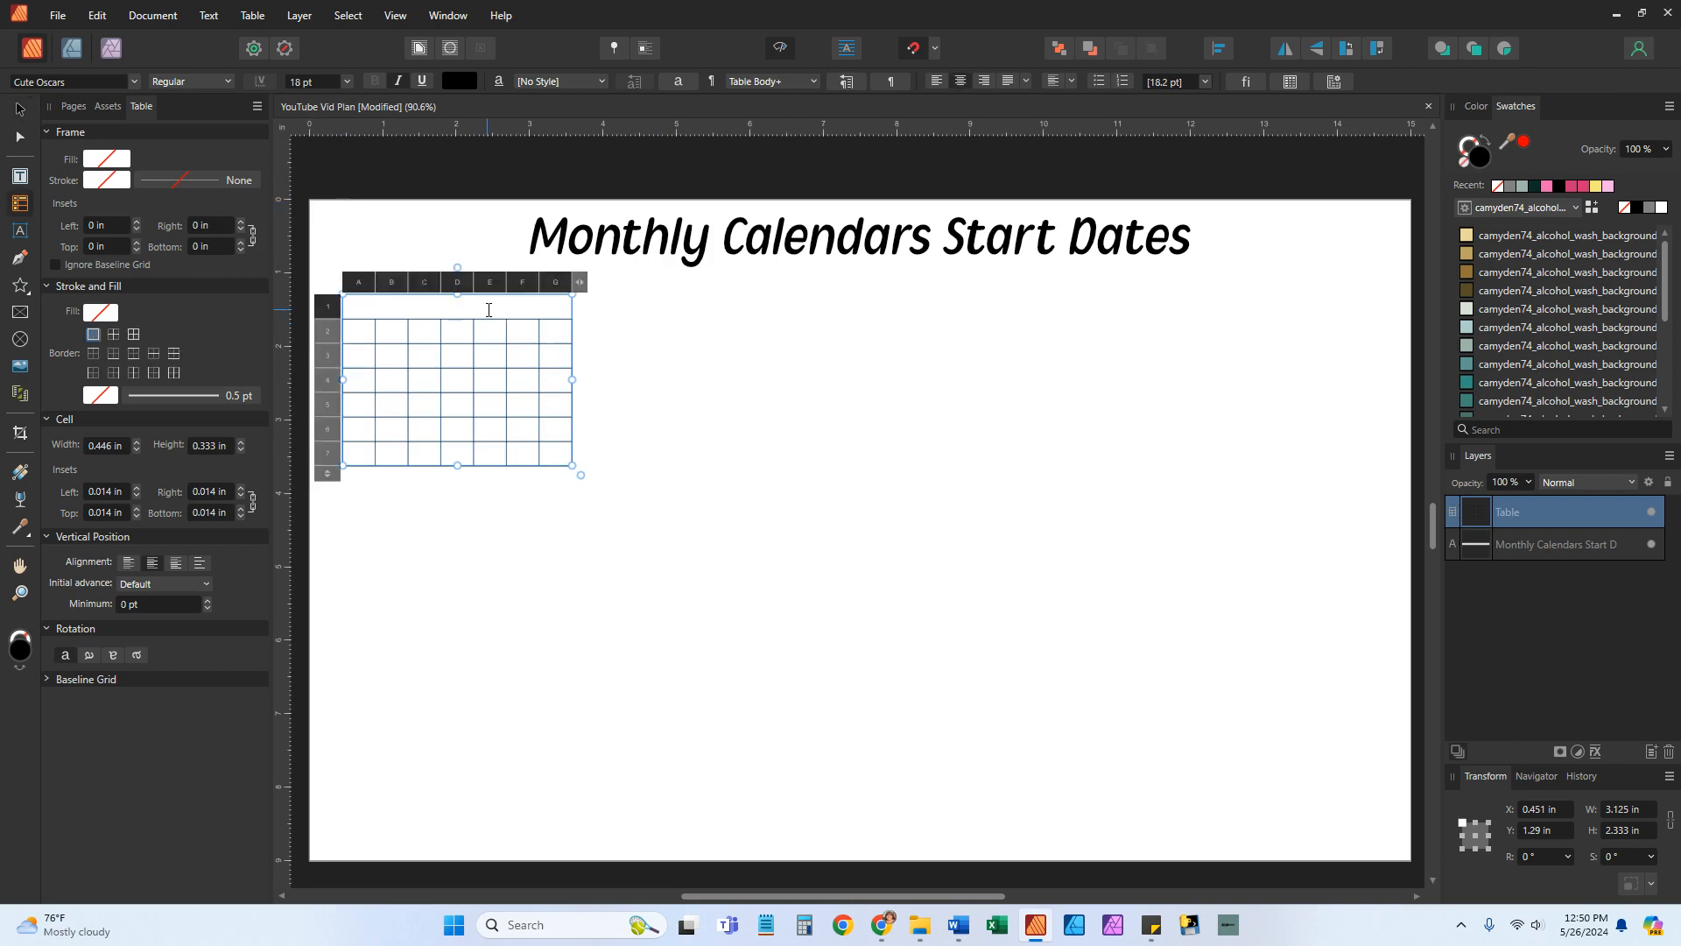
pyautogui.write('Mond')
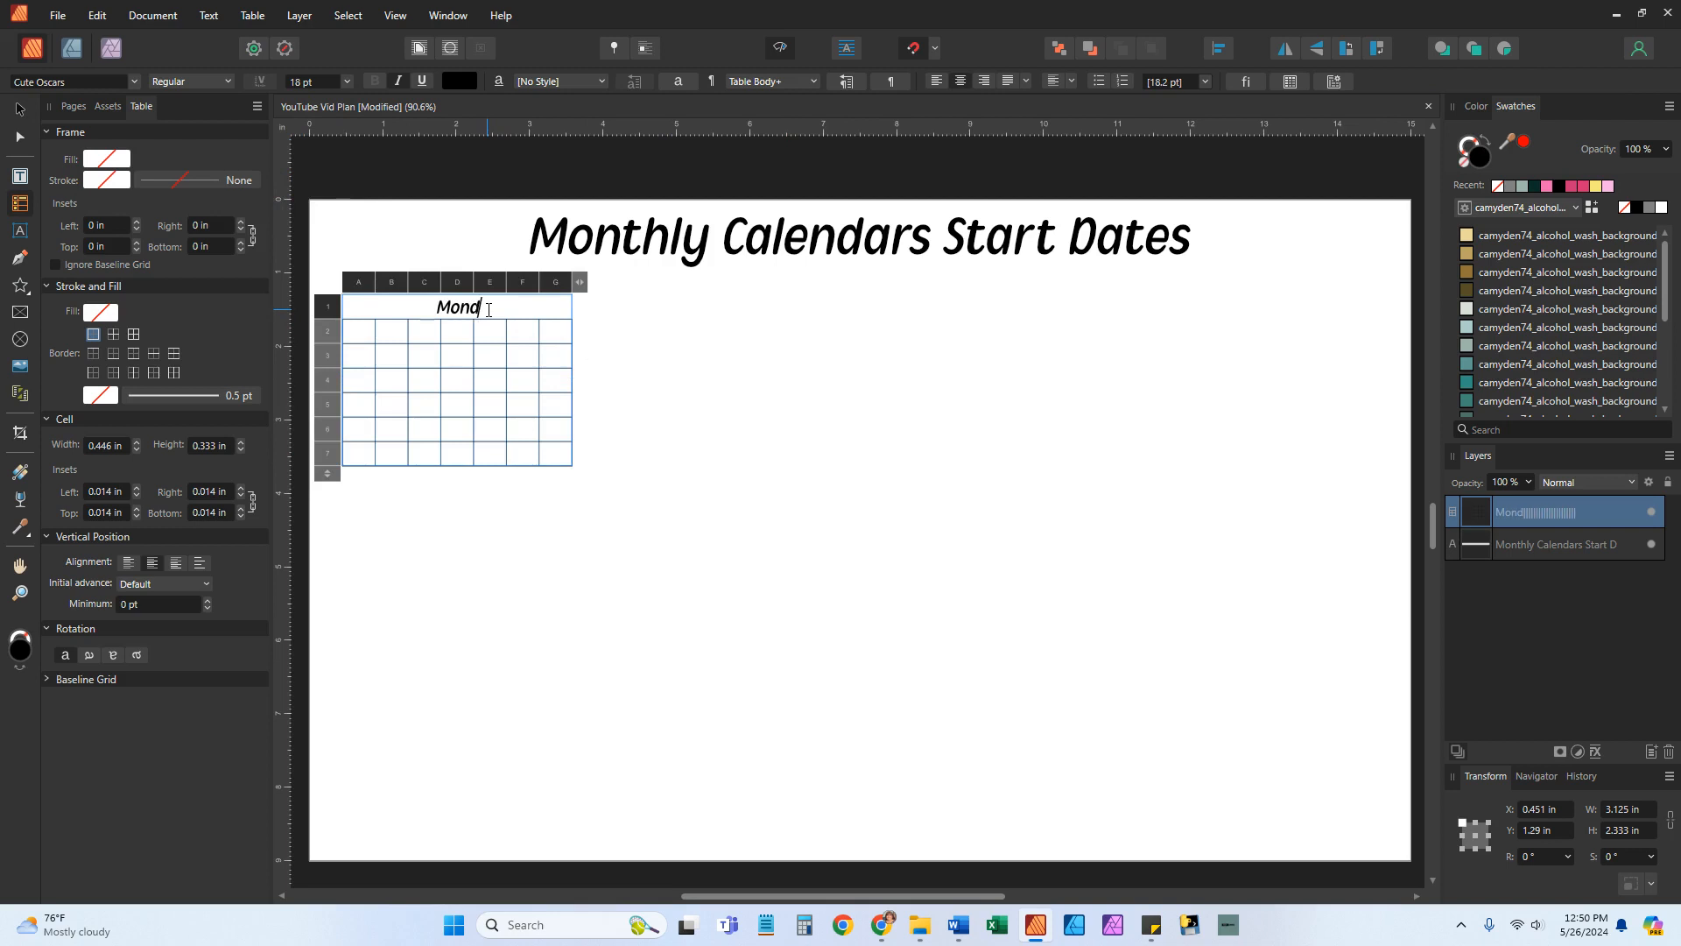
pyautogui.write('ay Start')
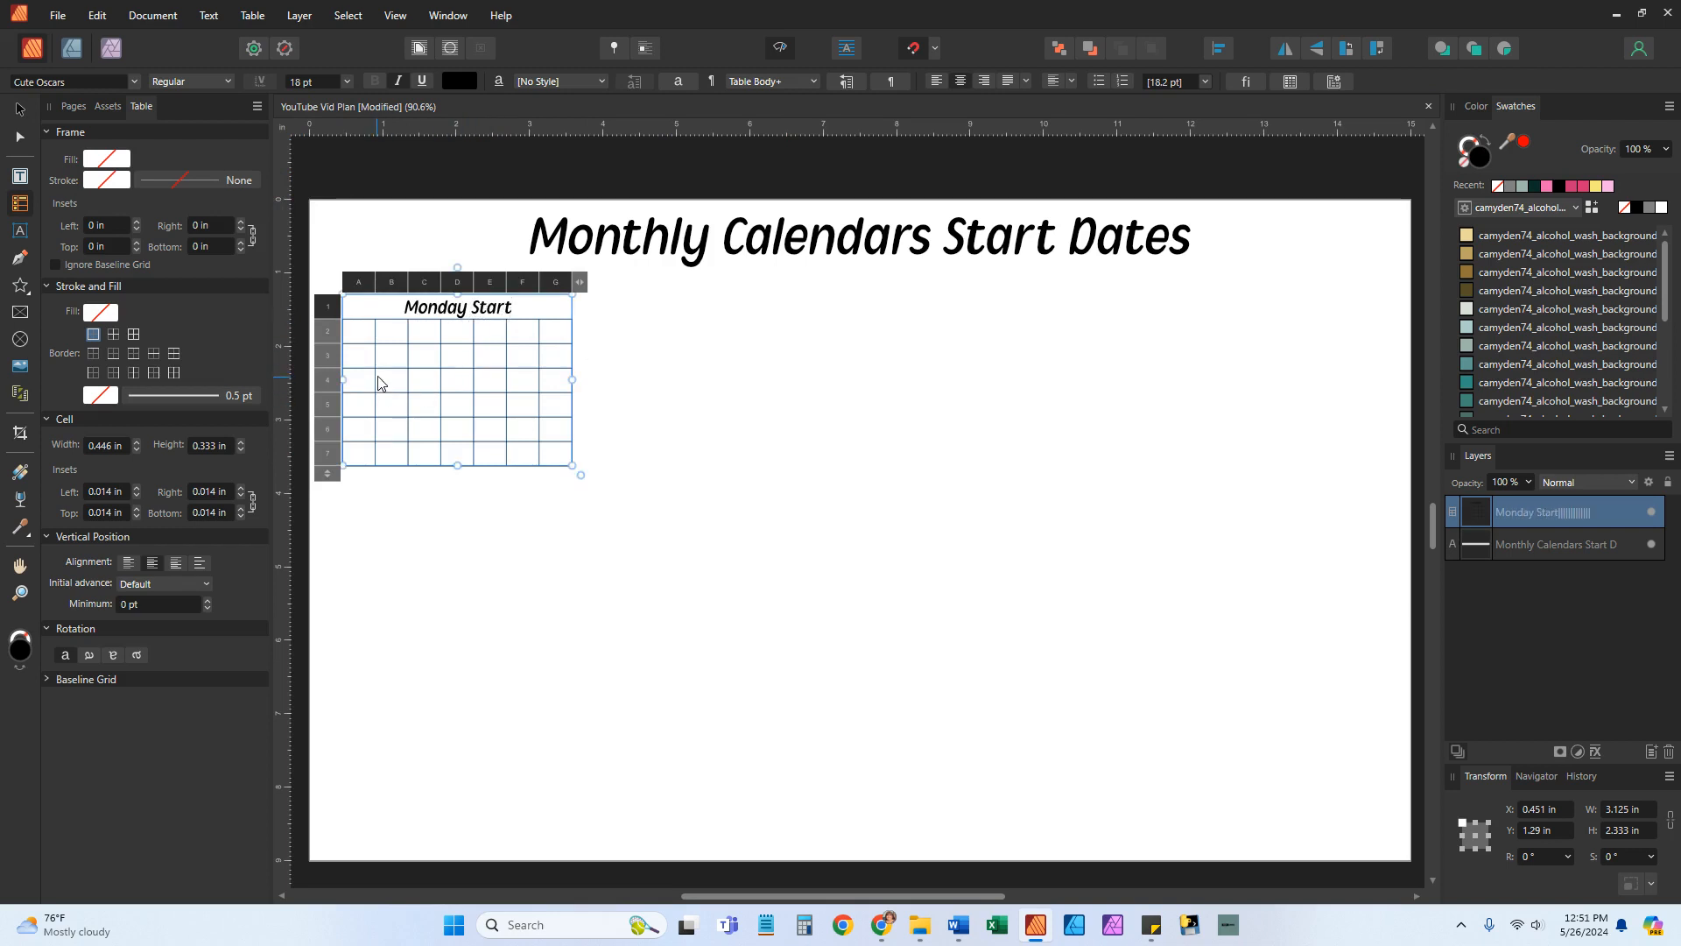
pyautogui.press('Escape')
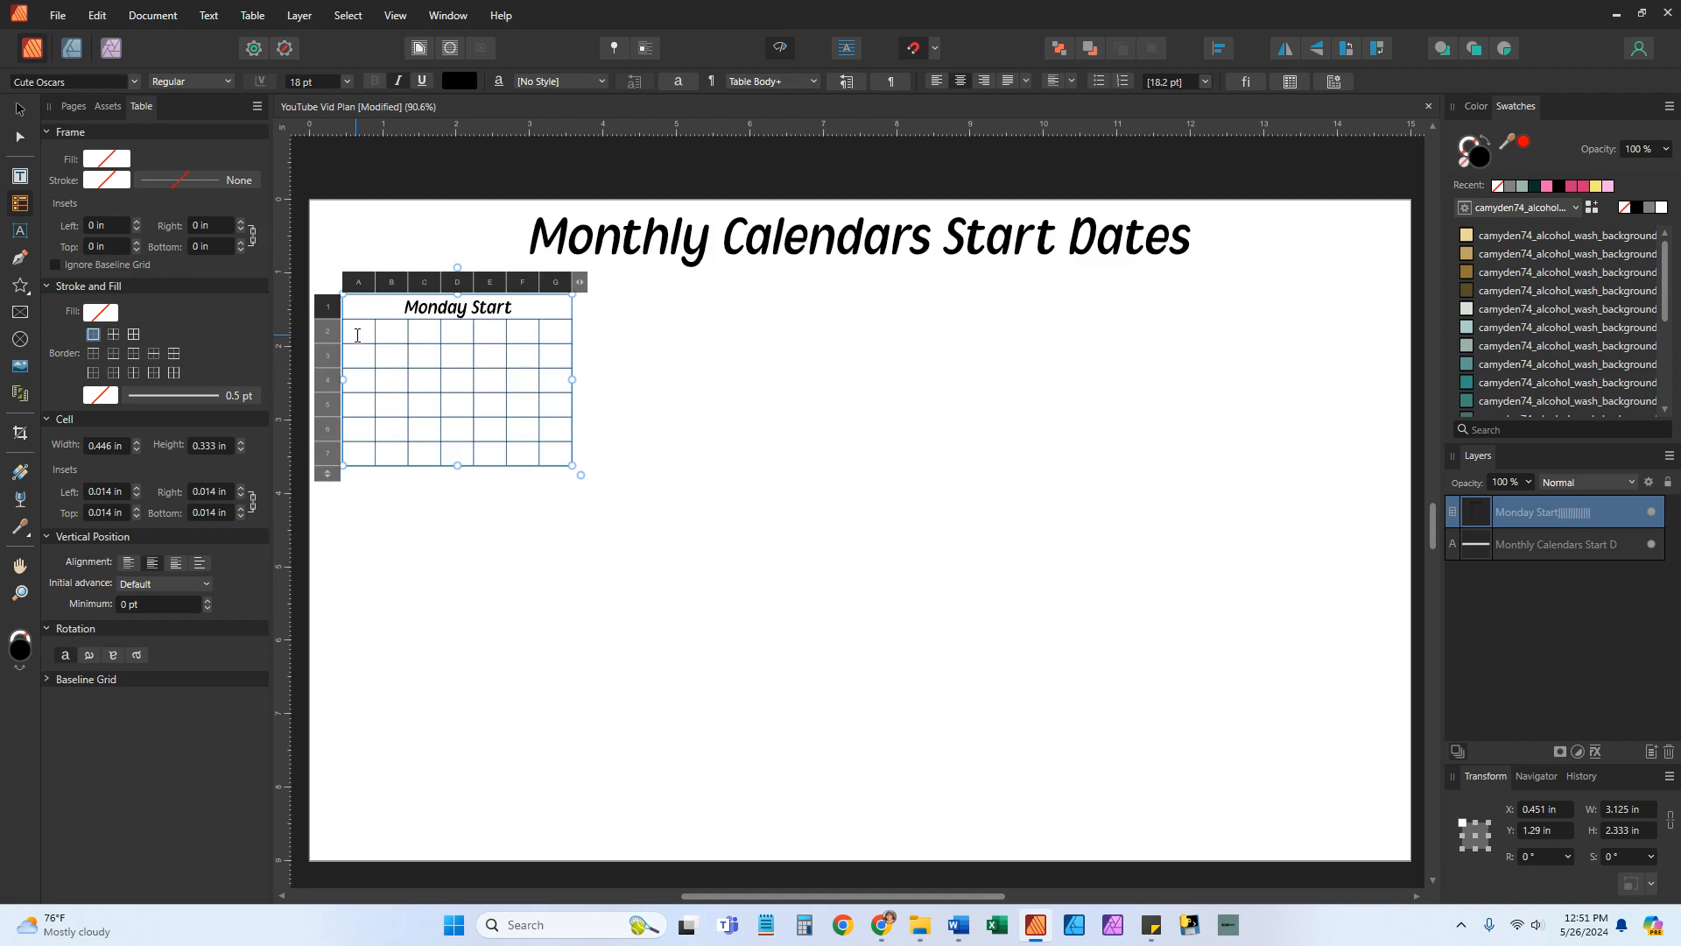
pyautogui.click(357, 335)
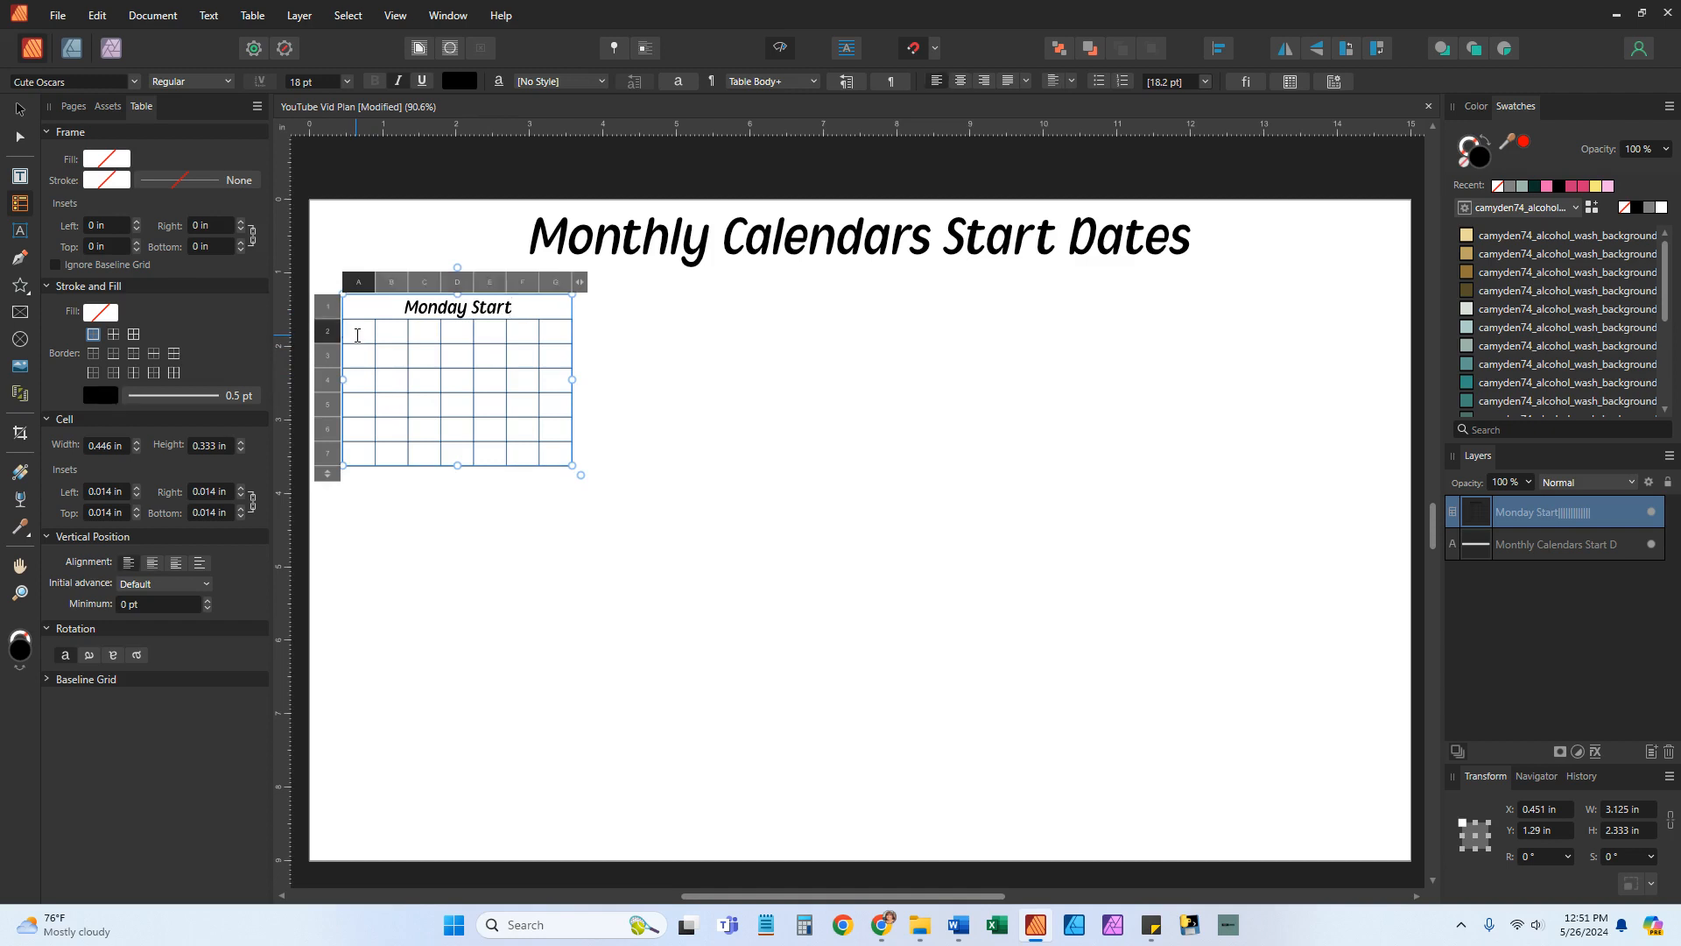
pyautogui.click(326, 334)
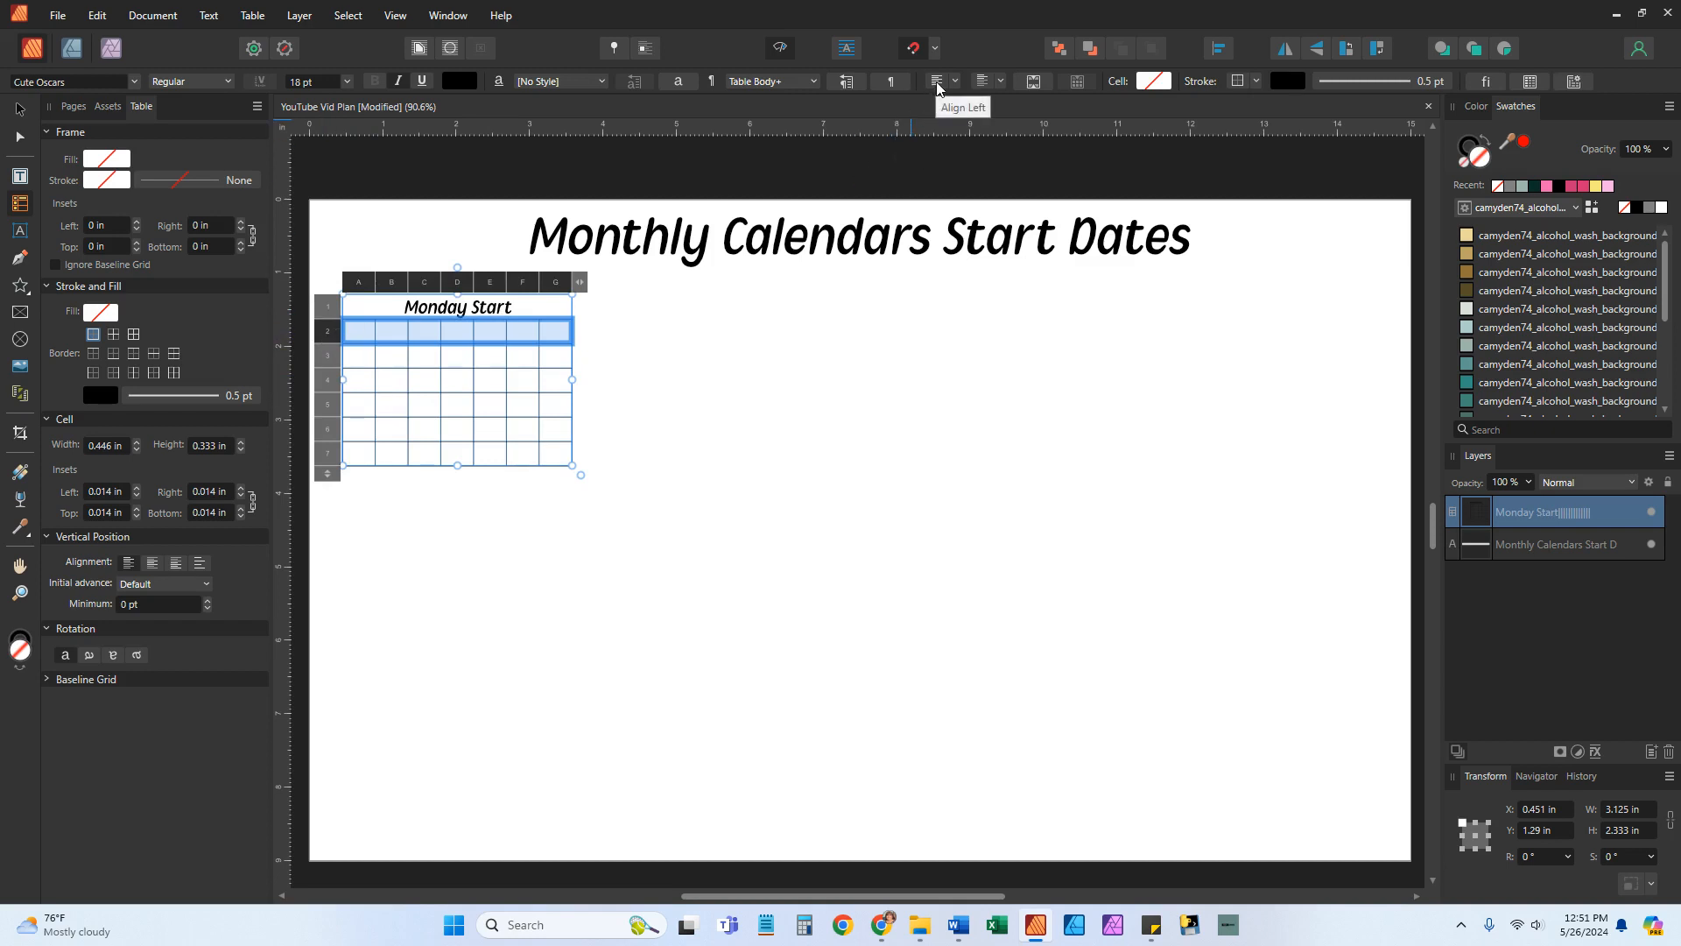
pyautogui.click(581, 555)
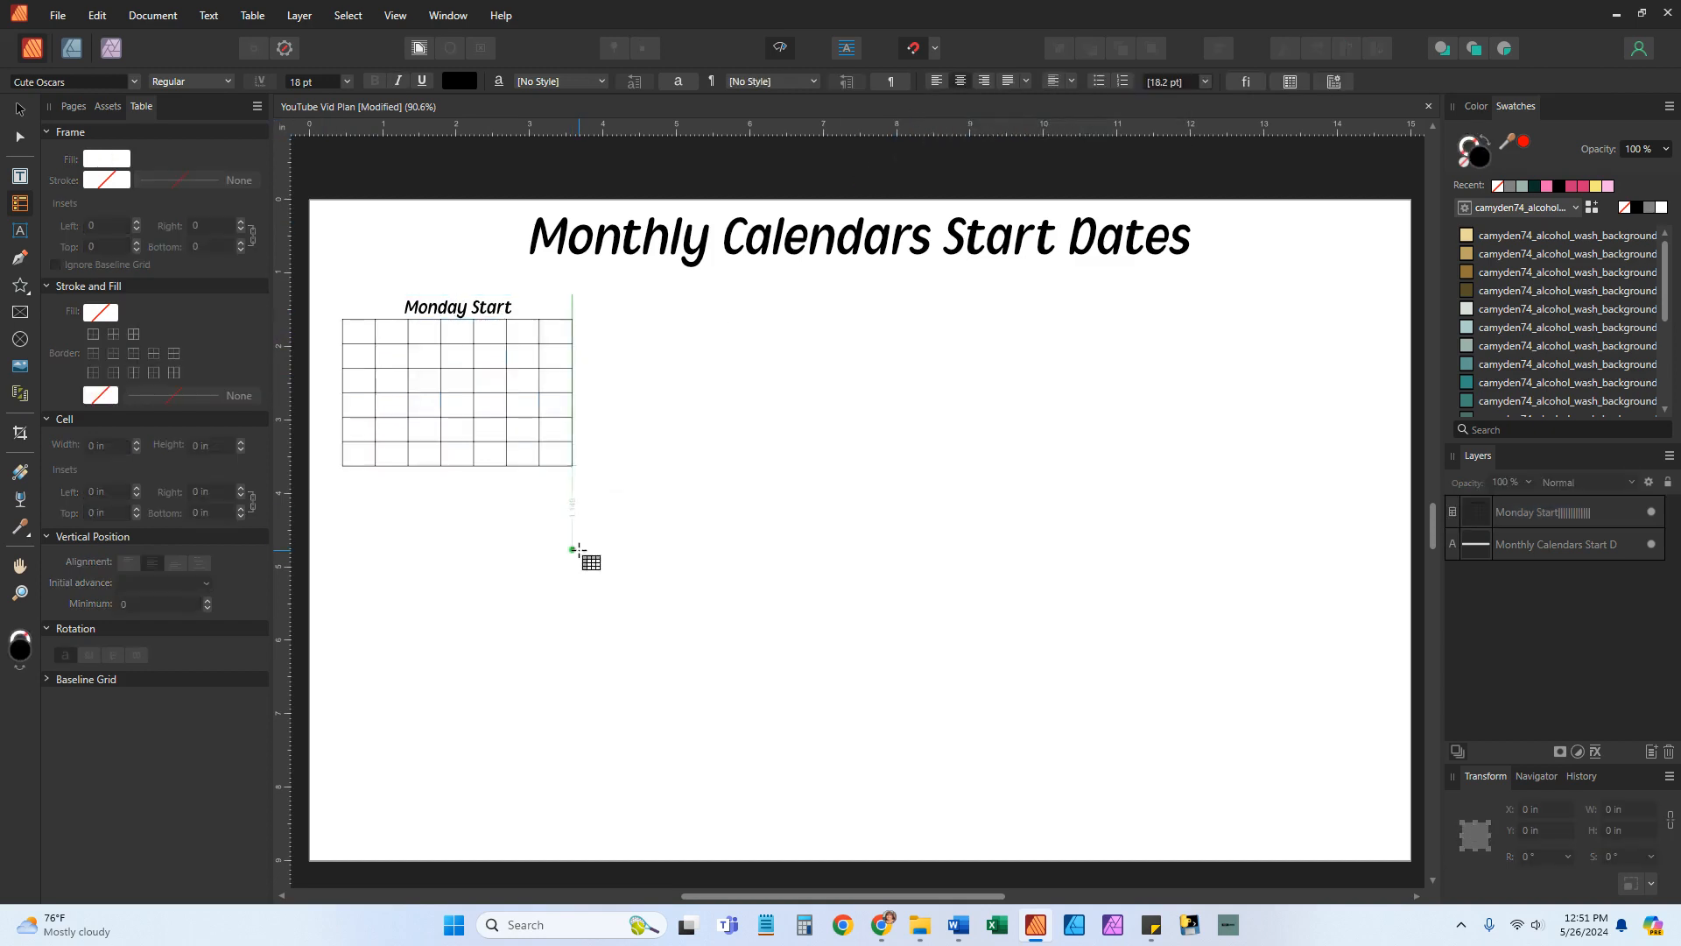
pyautogui.press('v')
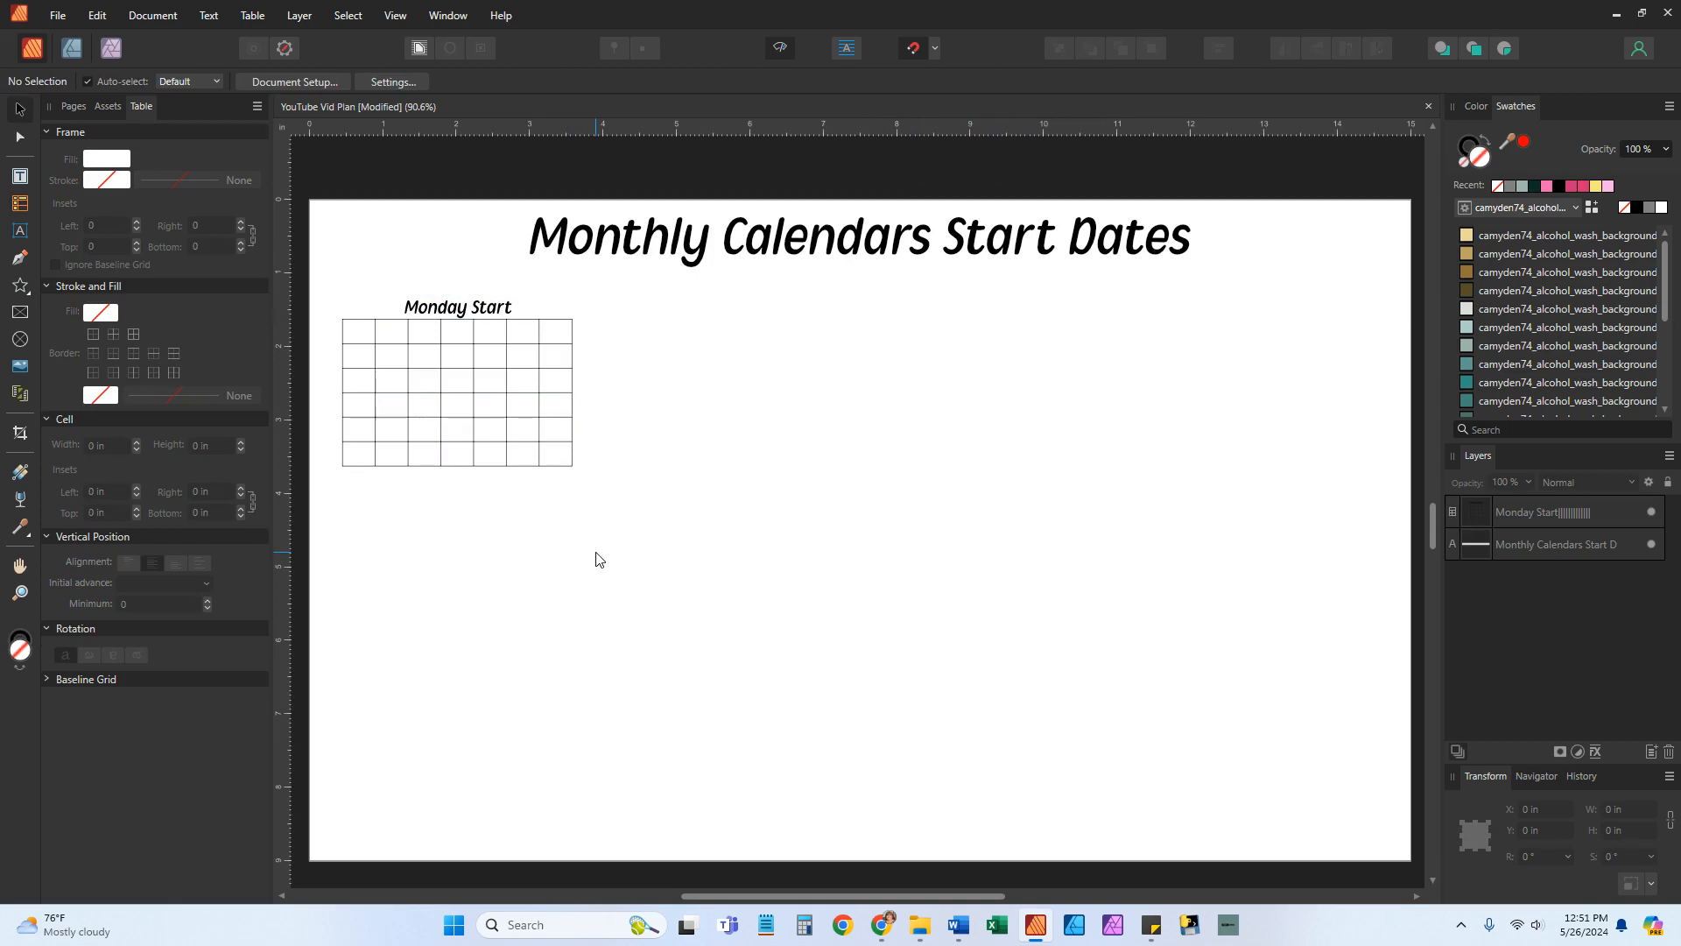
# Centre the text horizontally and vertically in all cells of rows 2 to 7 of the table
pyautogui.click(574, 471)
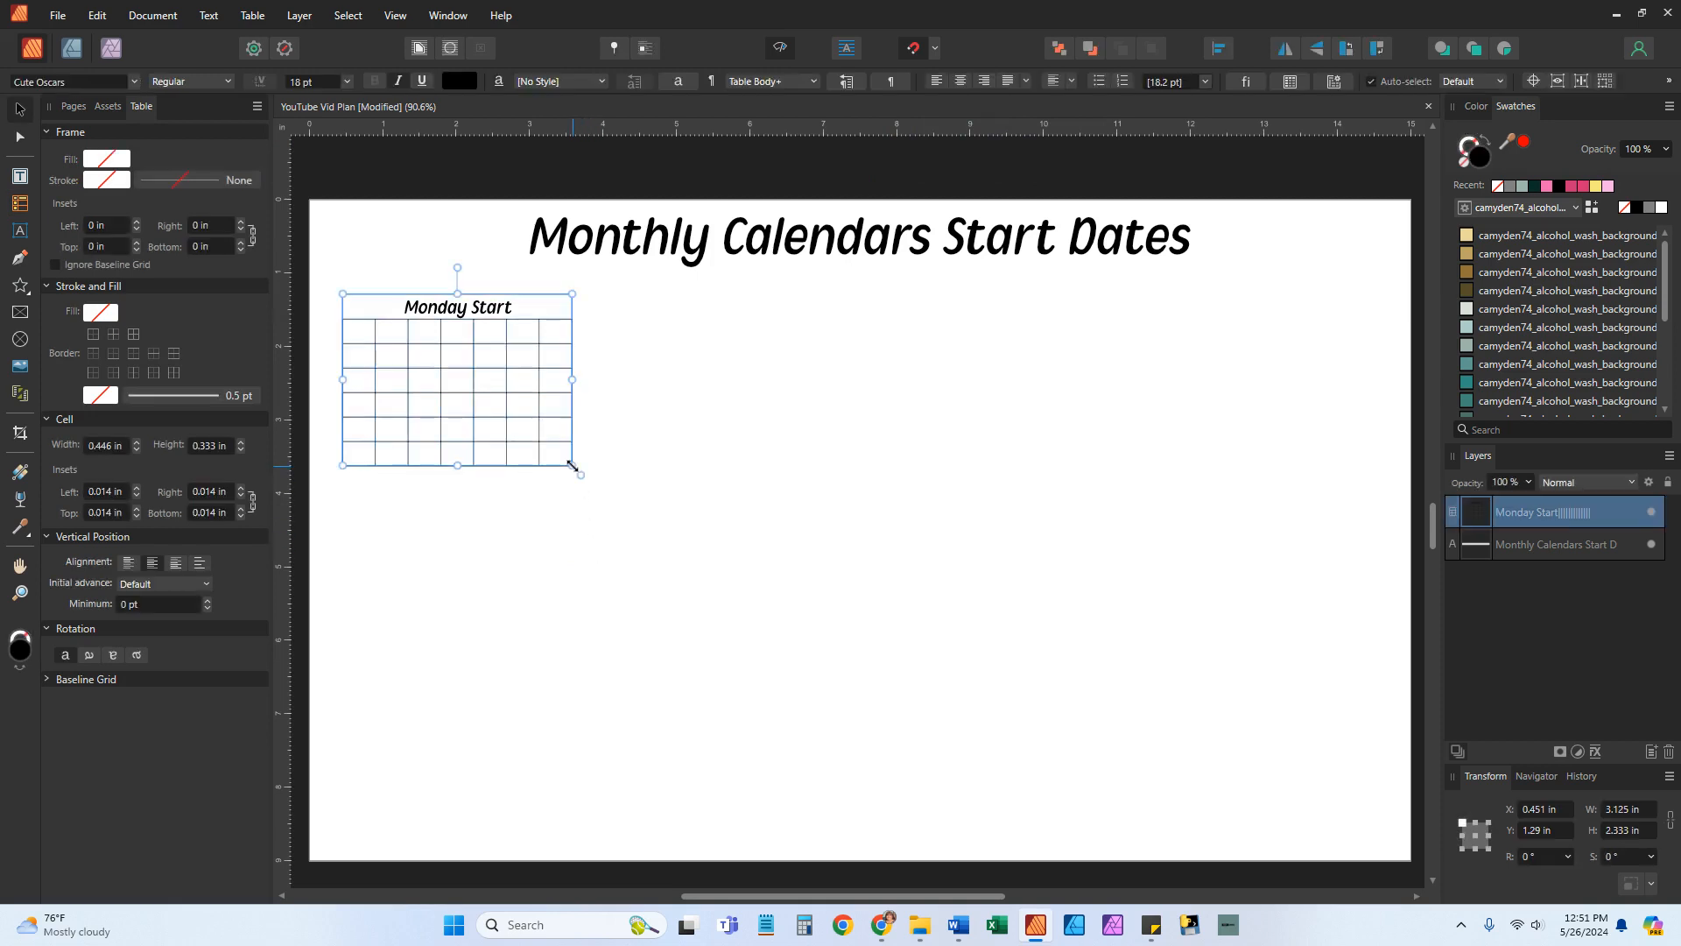
pyautogui.moveTo(353, 338); pyautogui.dragTo(566, 464)
pyautogui.doubleClick(353, 337)
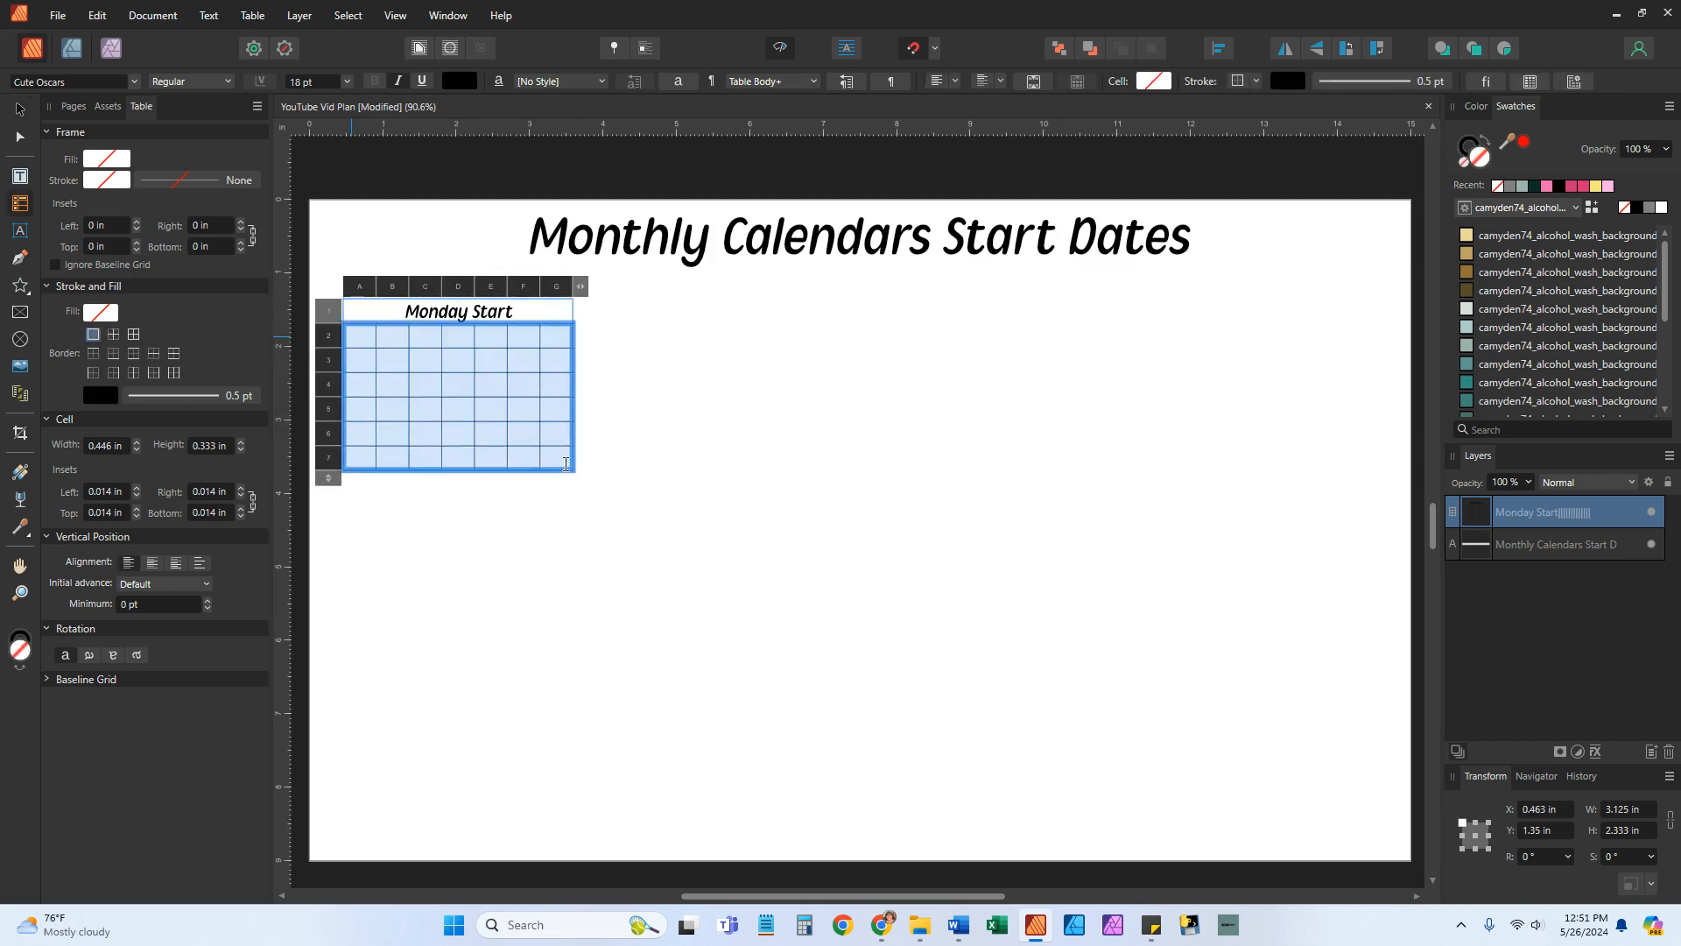
pyautogui.click(954, 82)
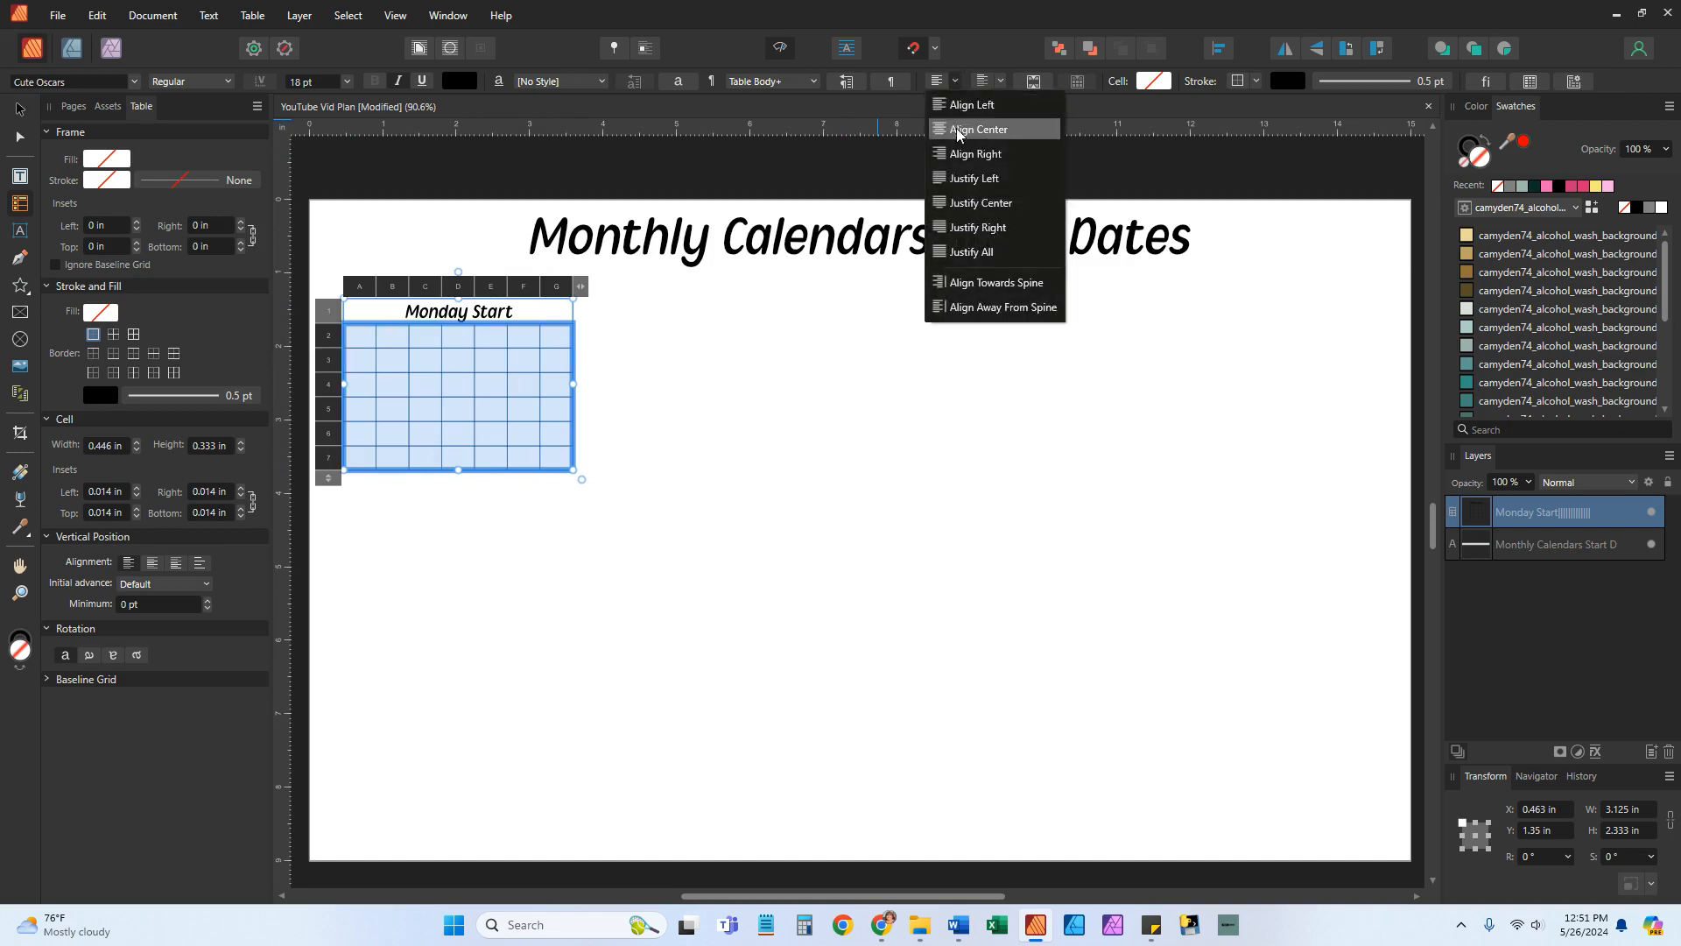
pyautogui.click(965, 129)
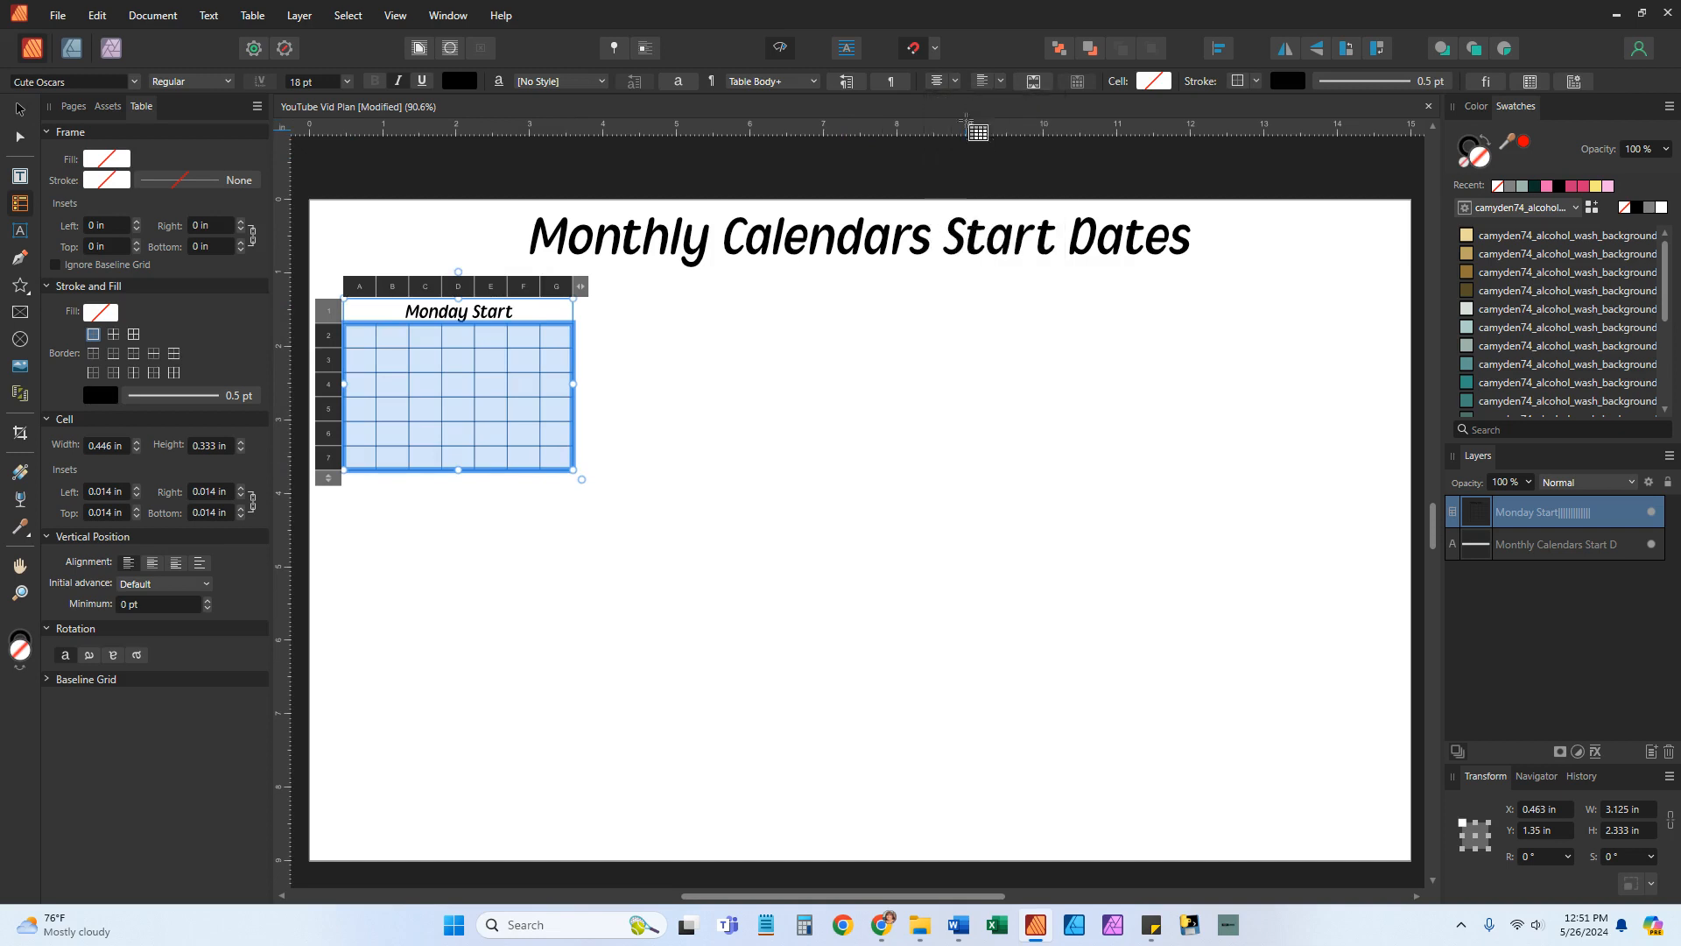
pyautogui.click(1000, 80)
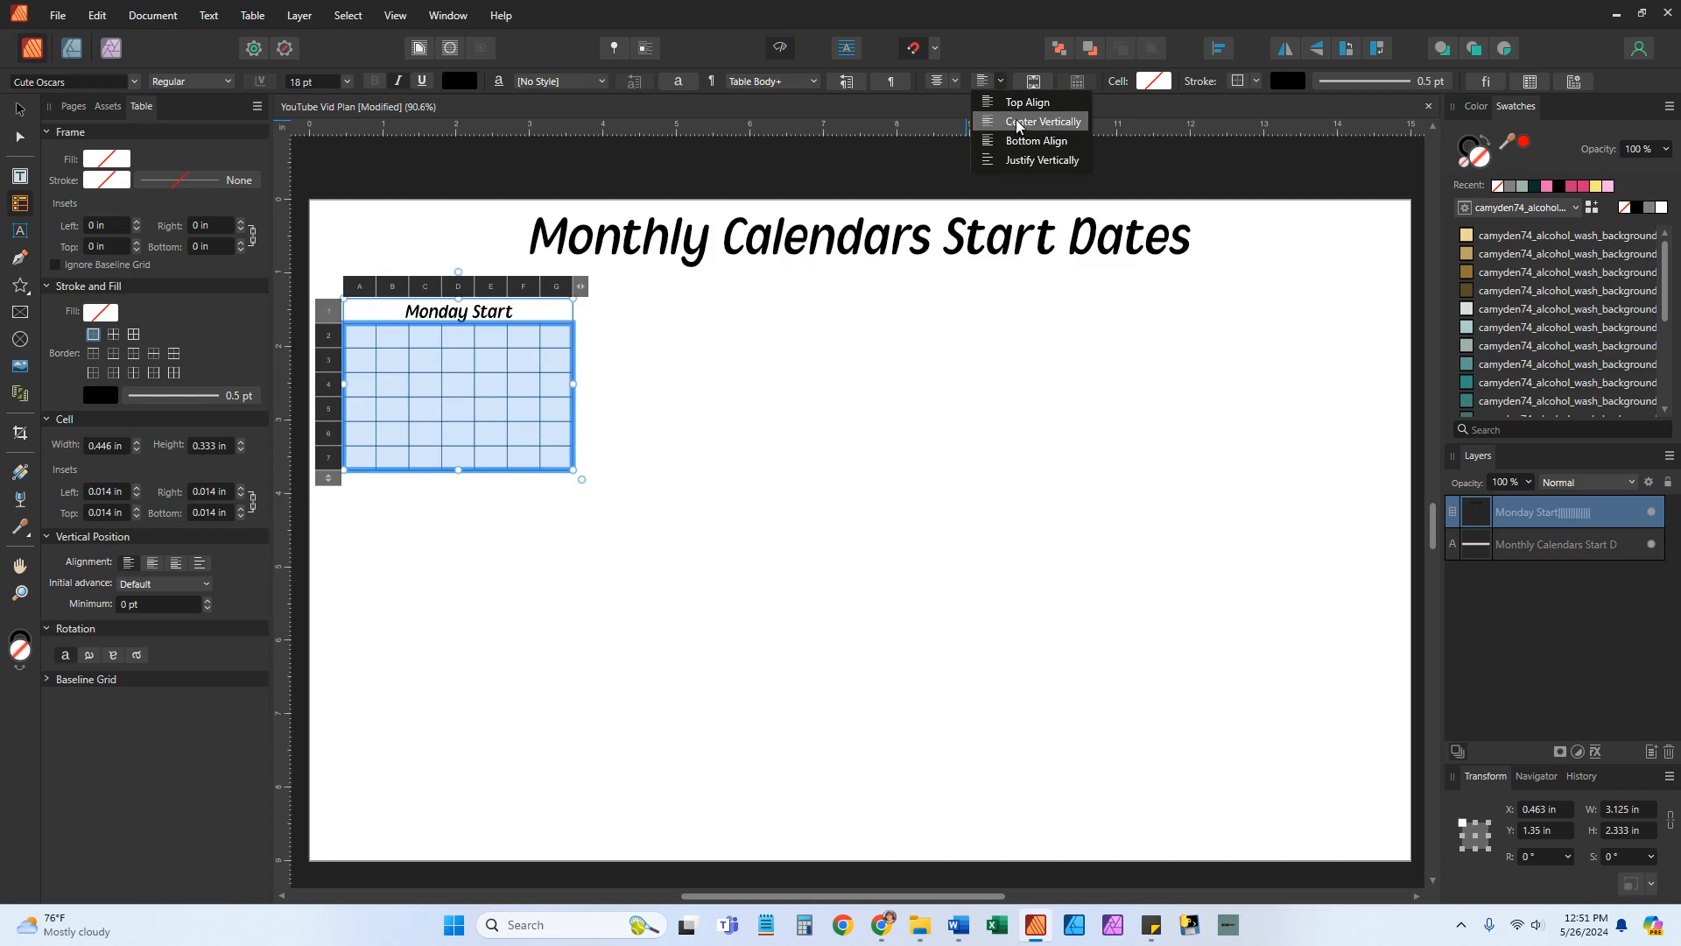
pyautogui.click(1017, 122)
# Fill the cells of row 2 with the weekday initials M, T, W, T, F, S, S
pyautogui.click(368, 339)
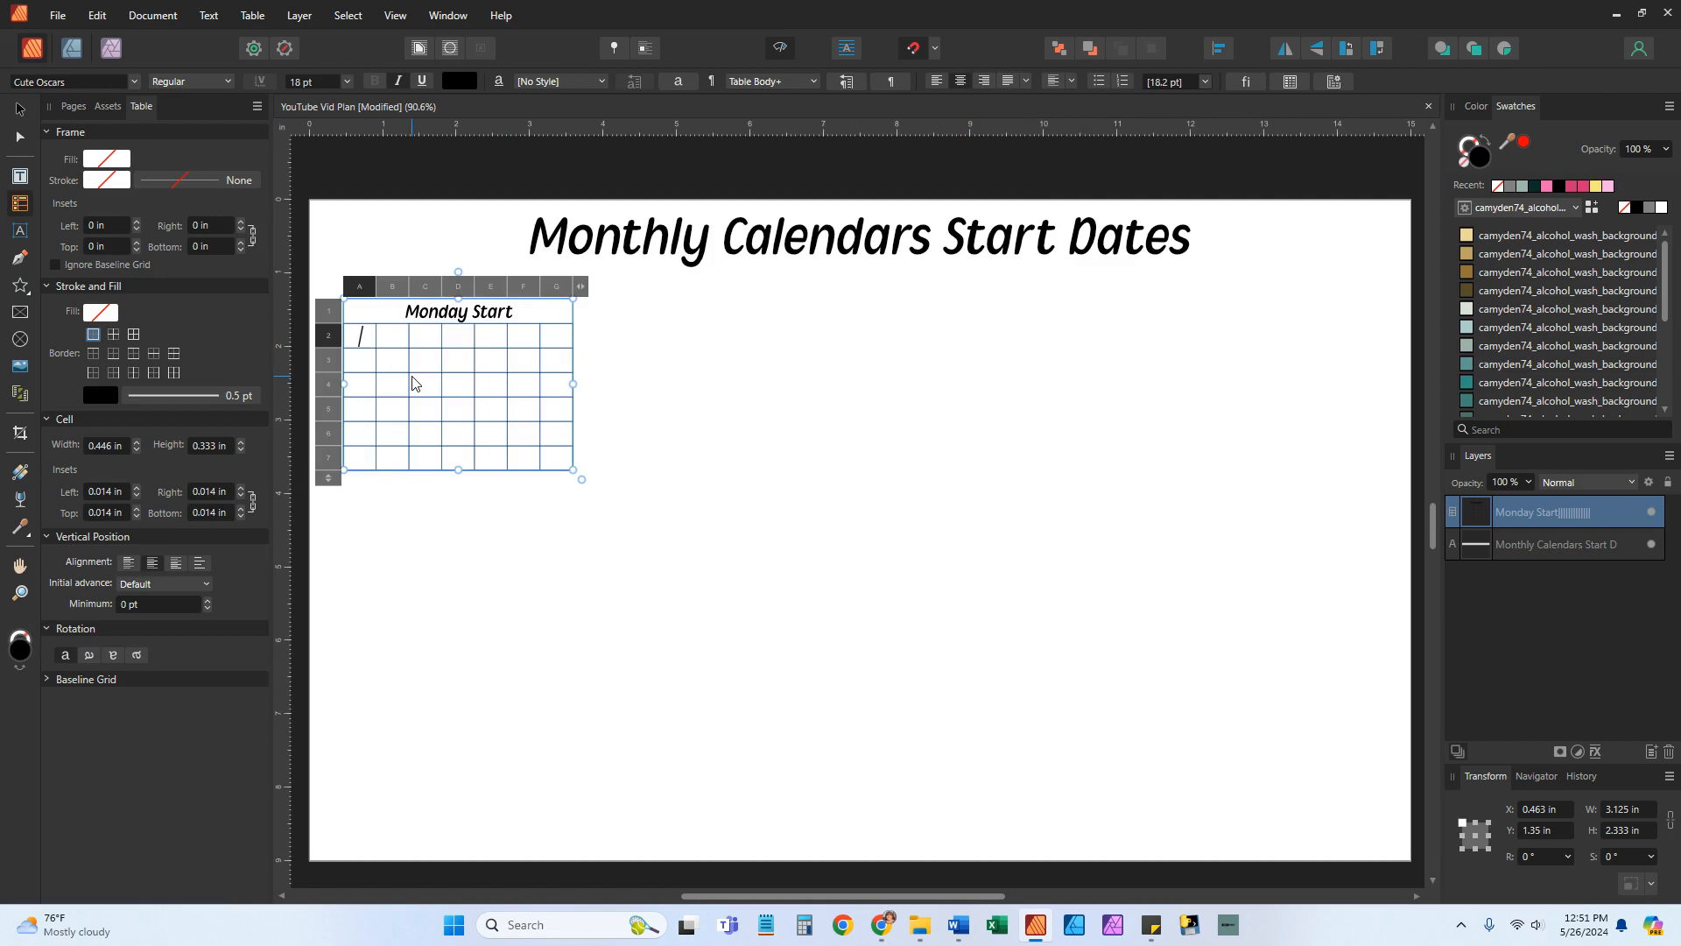
pyautogui.press('capslock')
pyautogui.write('M')
pyautogui.press('Tab')
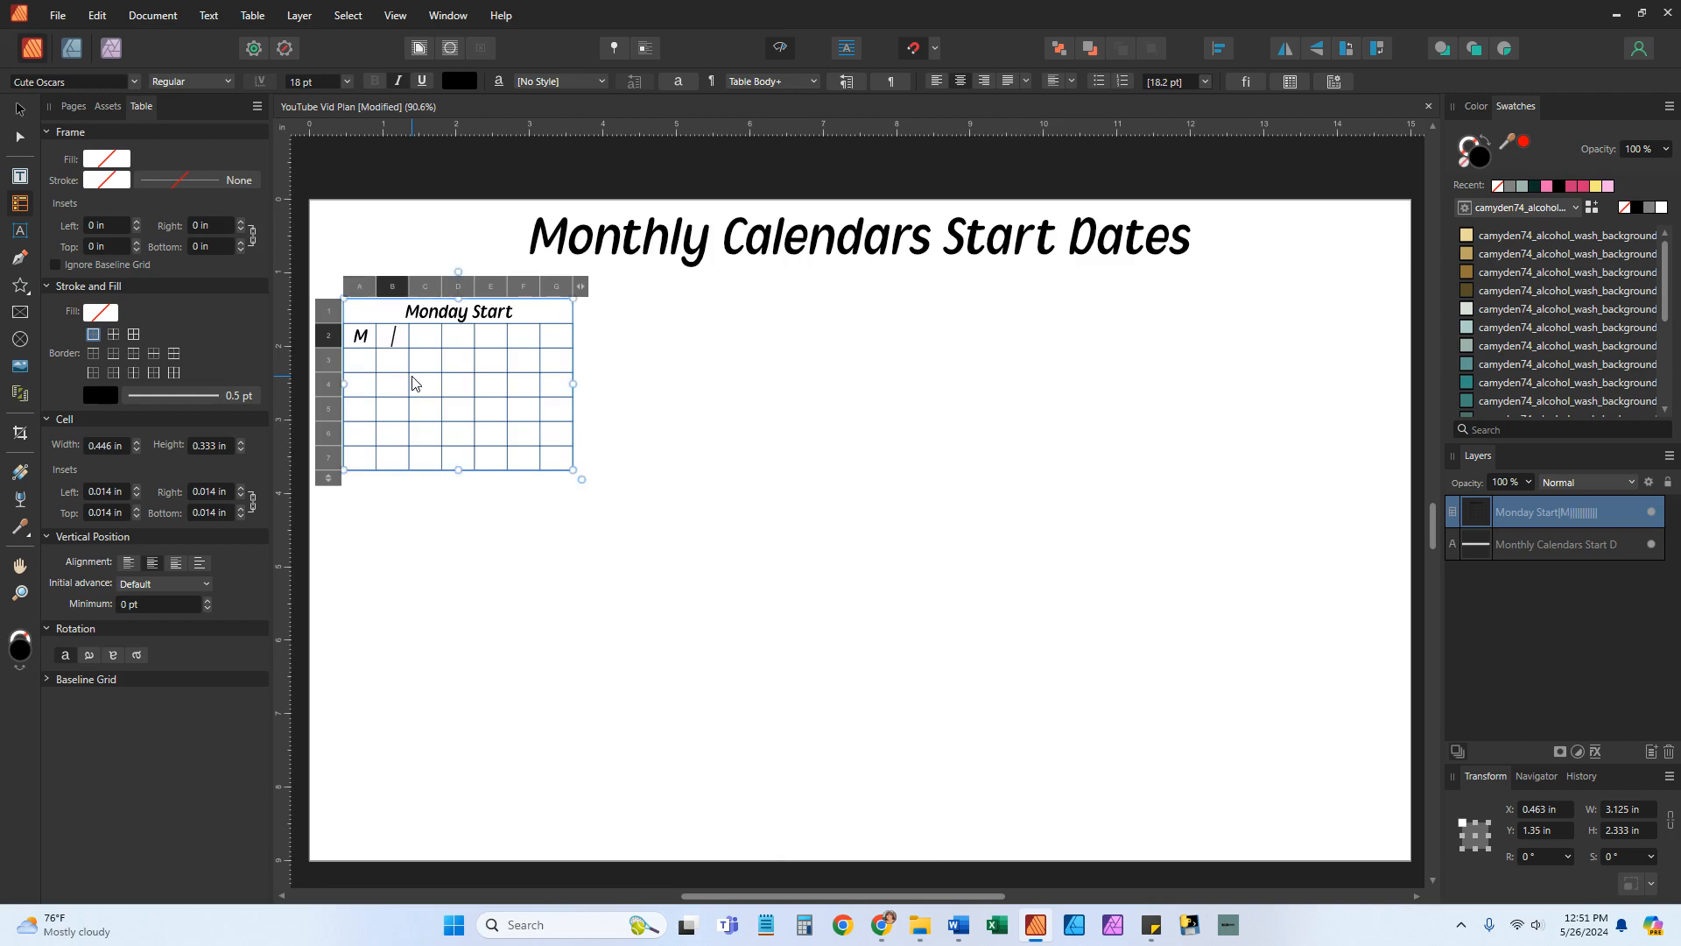
pyautogui.write('T')
pyautogui.press('Tab')
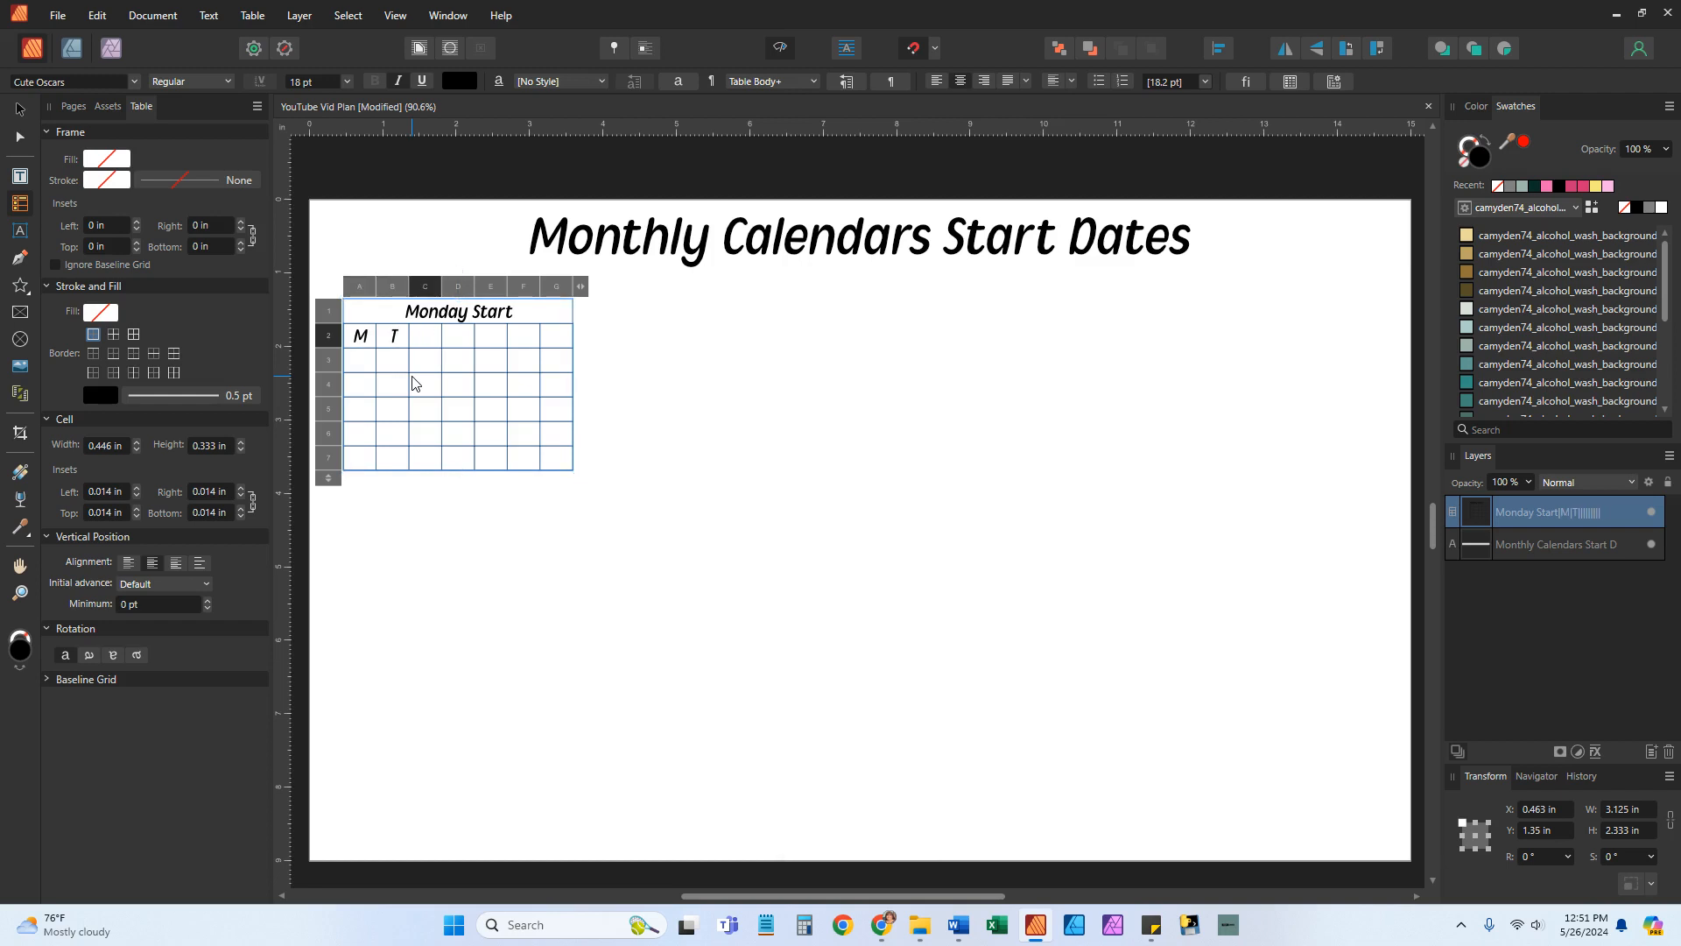
pyautogui.write('W')
pyautogui.press('Tab')
pyautogui.write('T')
pyautogui.press('Tab')
pyautogui.write('F')
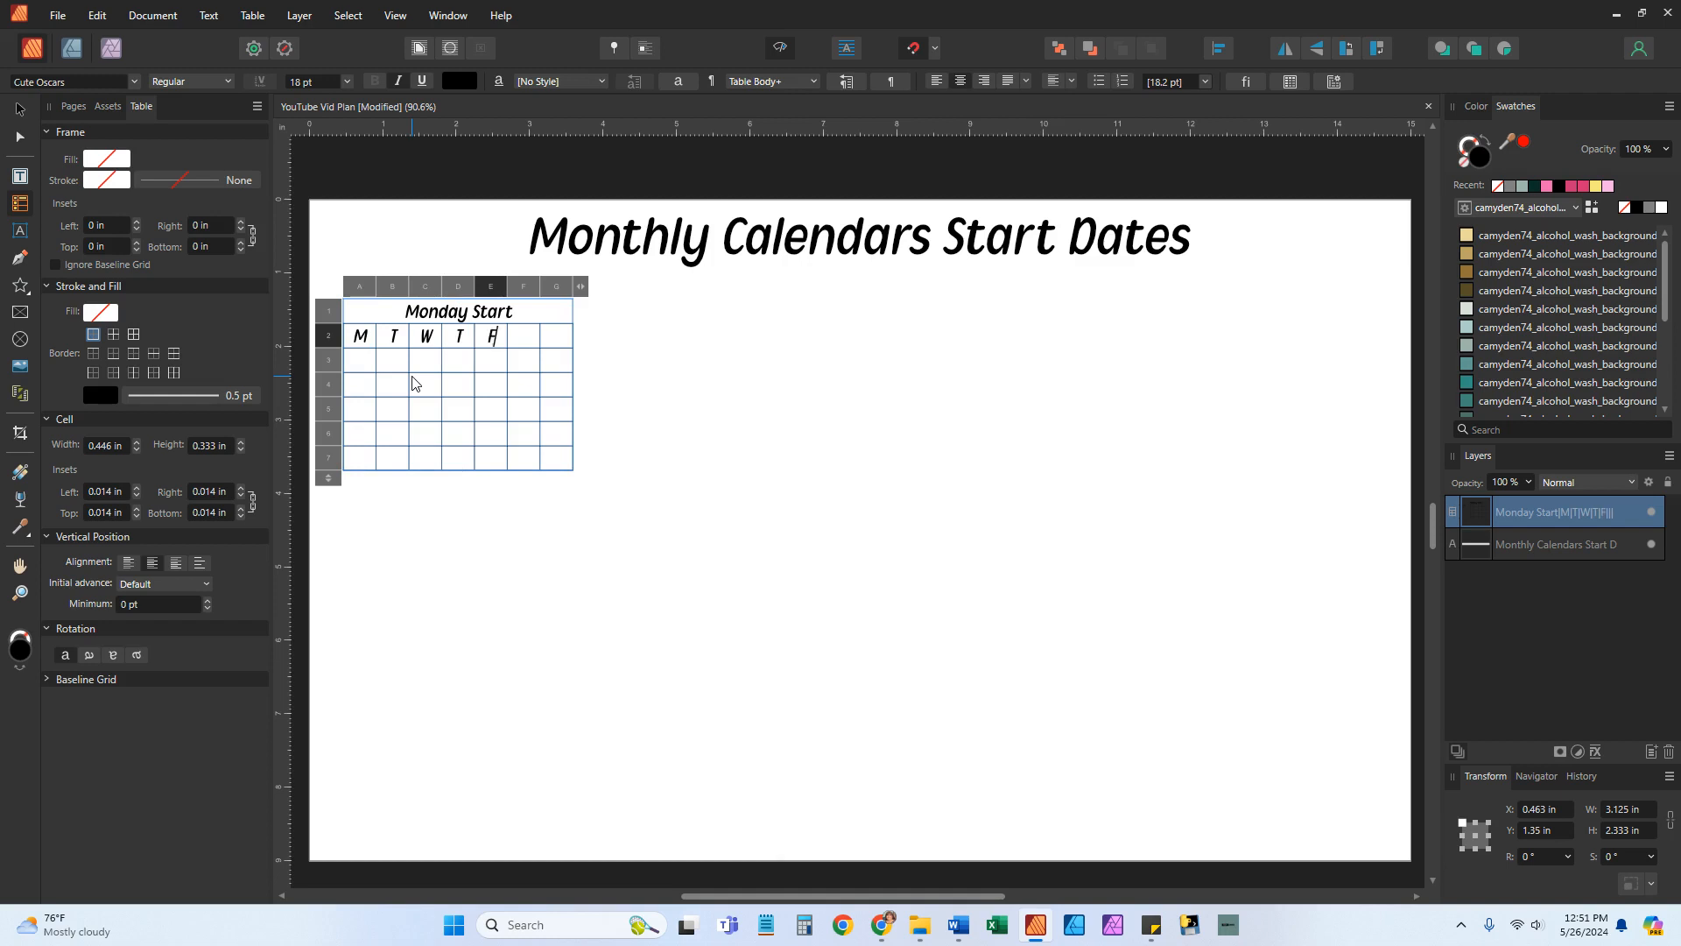
pyautogui.press('Tab')
pyautogui.write('S')
pyautogui.press('Tab')
pyautogui.write('S')
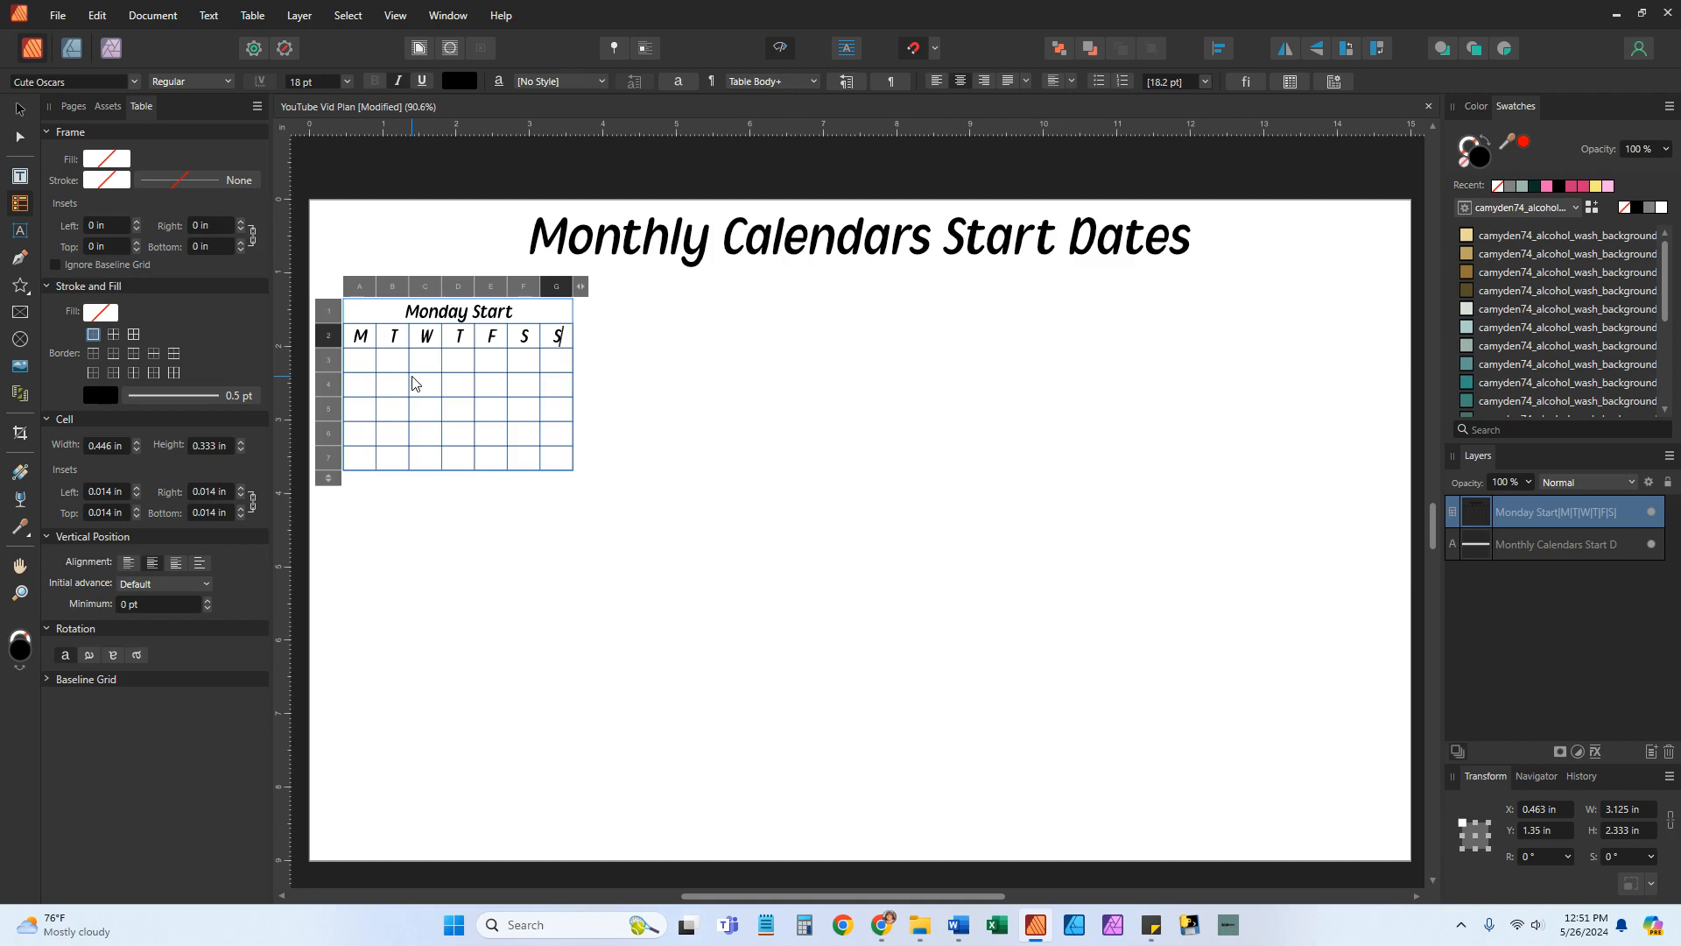
# Fill the cells of row 3 in the Monday Start table with the dates 1 to 7, one per cell
pyautogui.press('Escape')
pyautogui.click(365, 358)
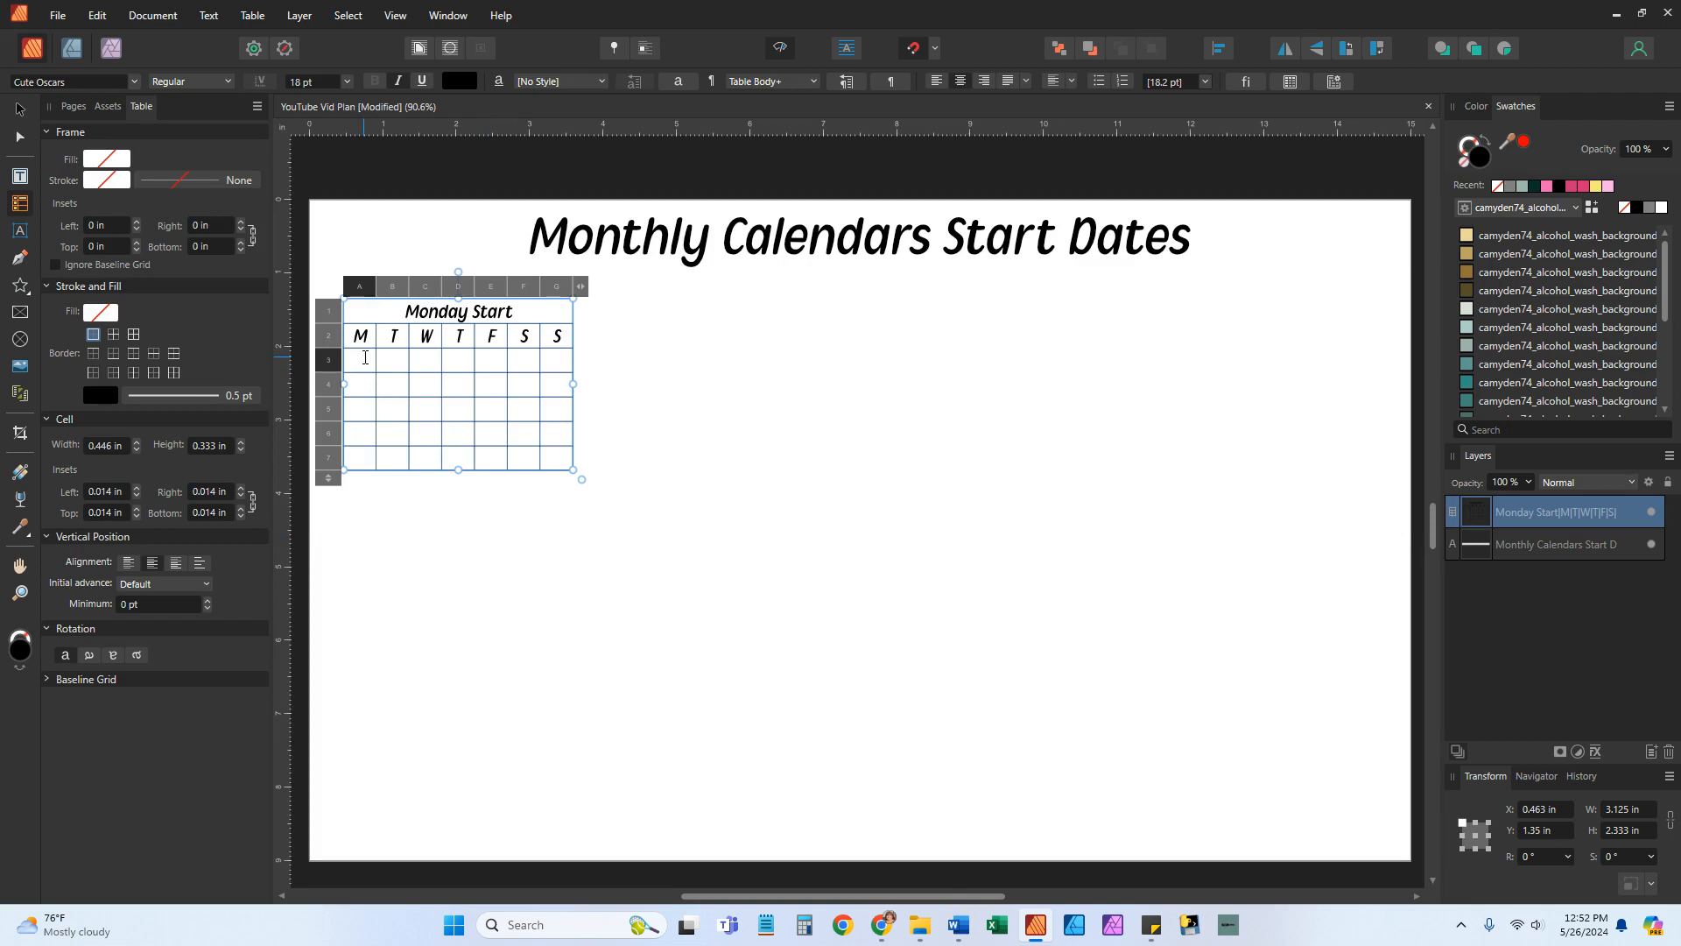
pyautogui.write('1')
pyautogui.press('Tab')
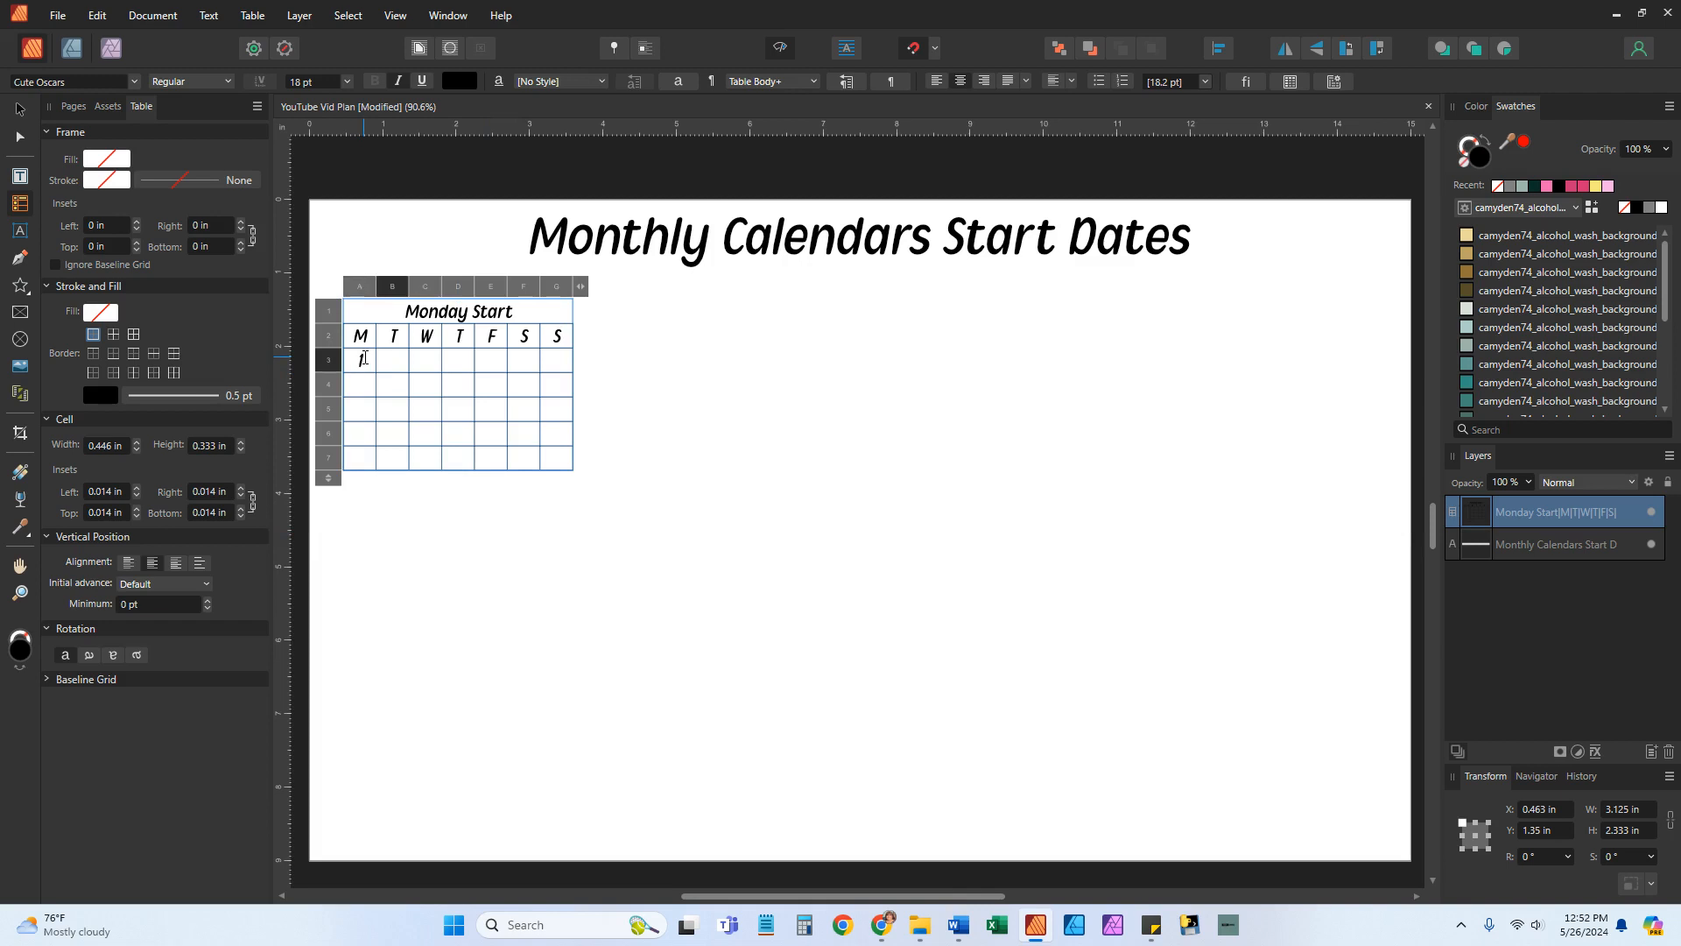
pyautogui.write('2')
pyautogui.press('Tab')
pyautogui.write('3')
pyautogui.press('Tab')
pyautogui.write('4')
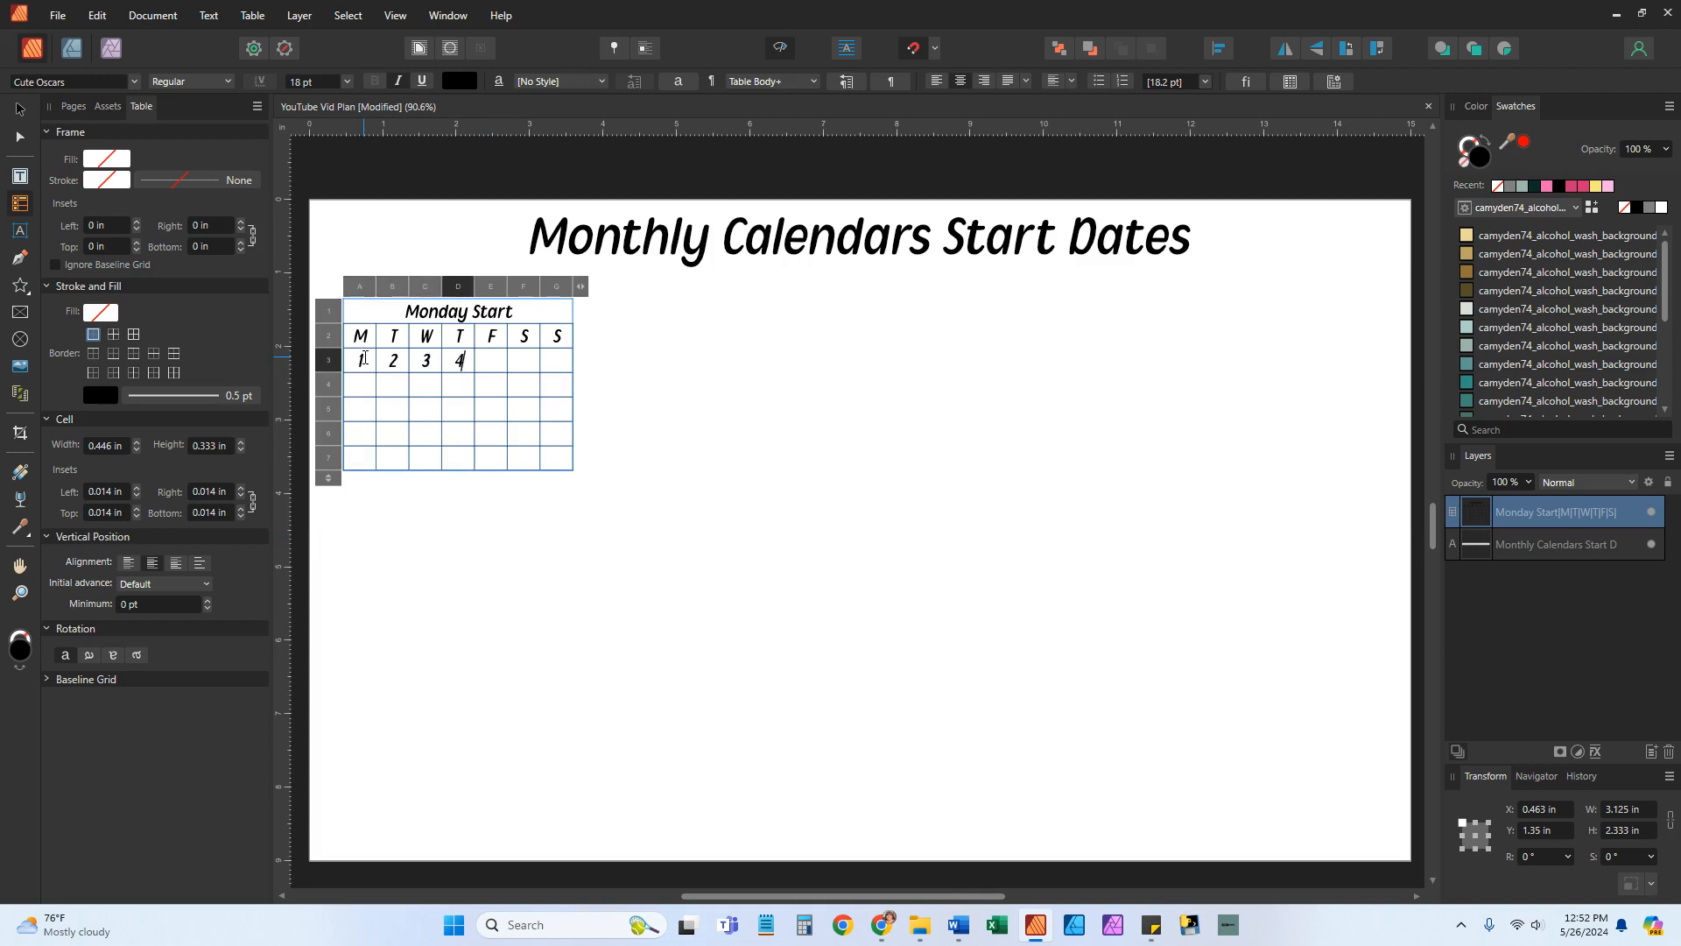
pyautogui.press('Tab')
pyautogui.write('5')
pyautogui.press('Tab')
pyautogui.write('6')
pyautogui.press('Tab')
pyautogui.write('7')
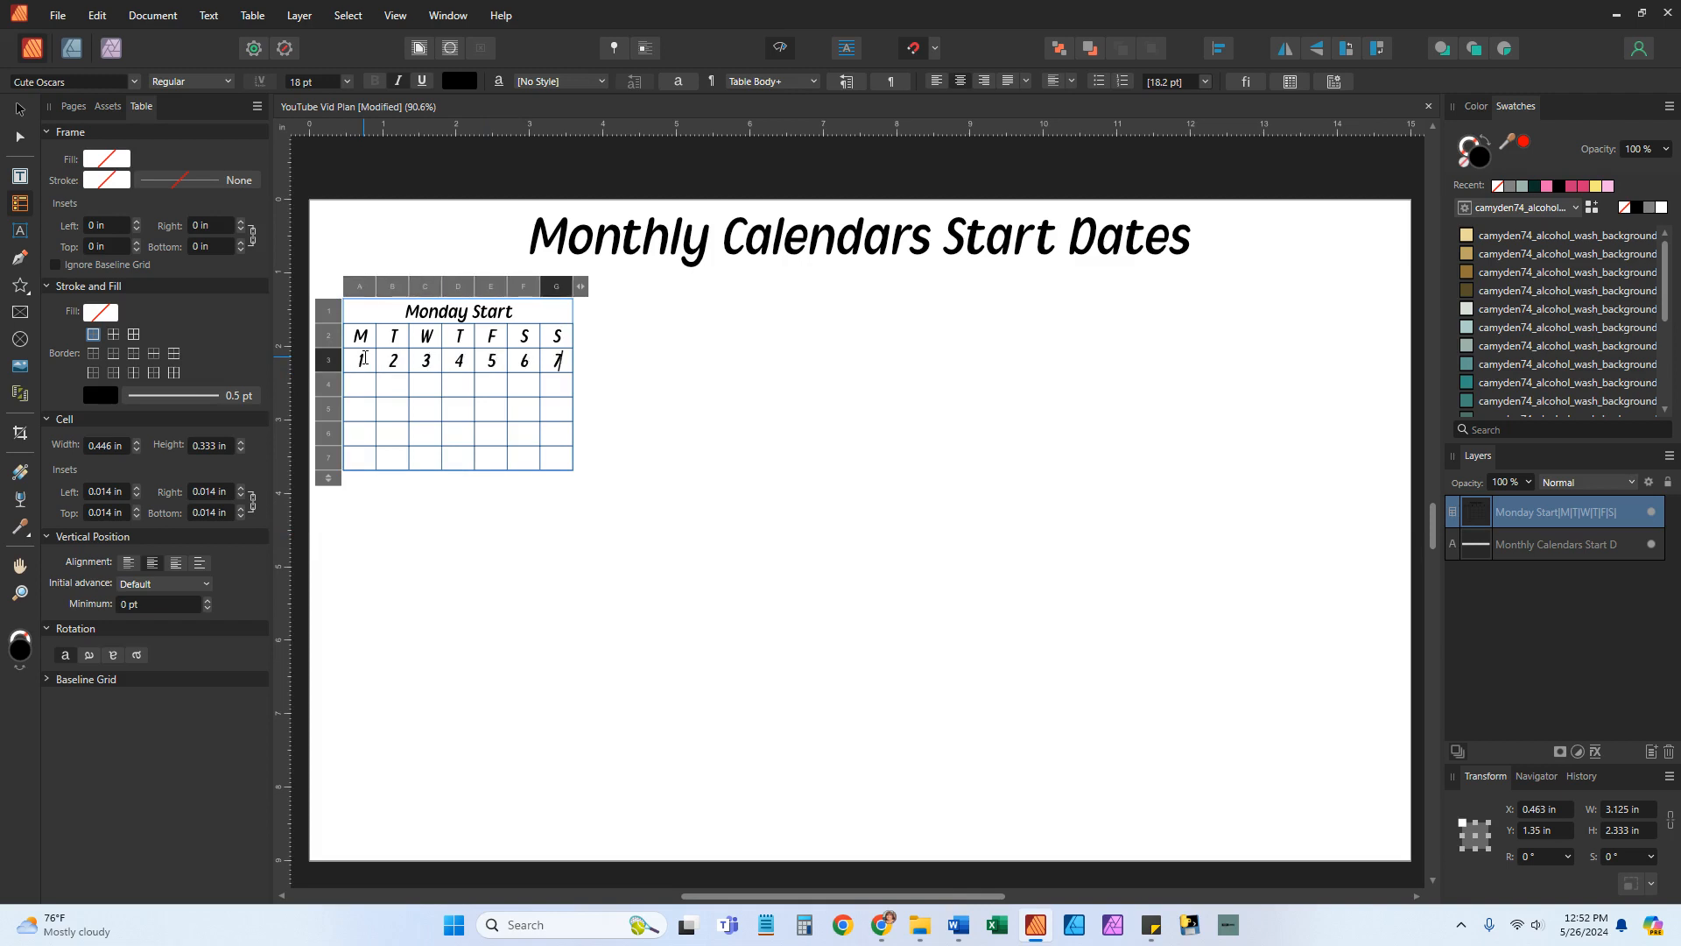
# Fill the cells of row 4 in the Monday Start table with the dates 8 to 14
pyautogui.press('Tab')
pyautogui.write('8')
pyautogui.press('Tab')
pyautogui.write('9')
pyautogui.press('Tab')
pyautogui.write('10')
pyautogui.press('Tab')
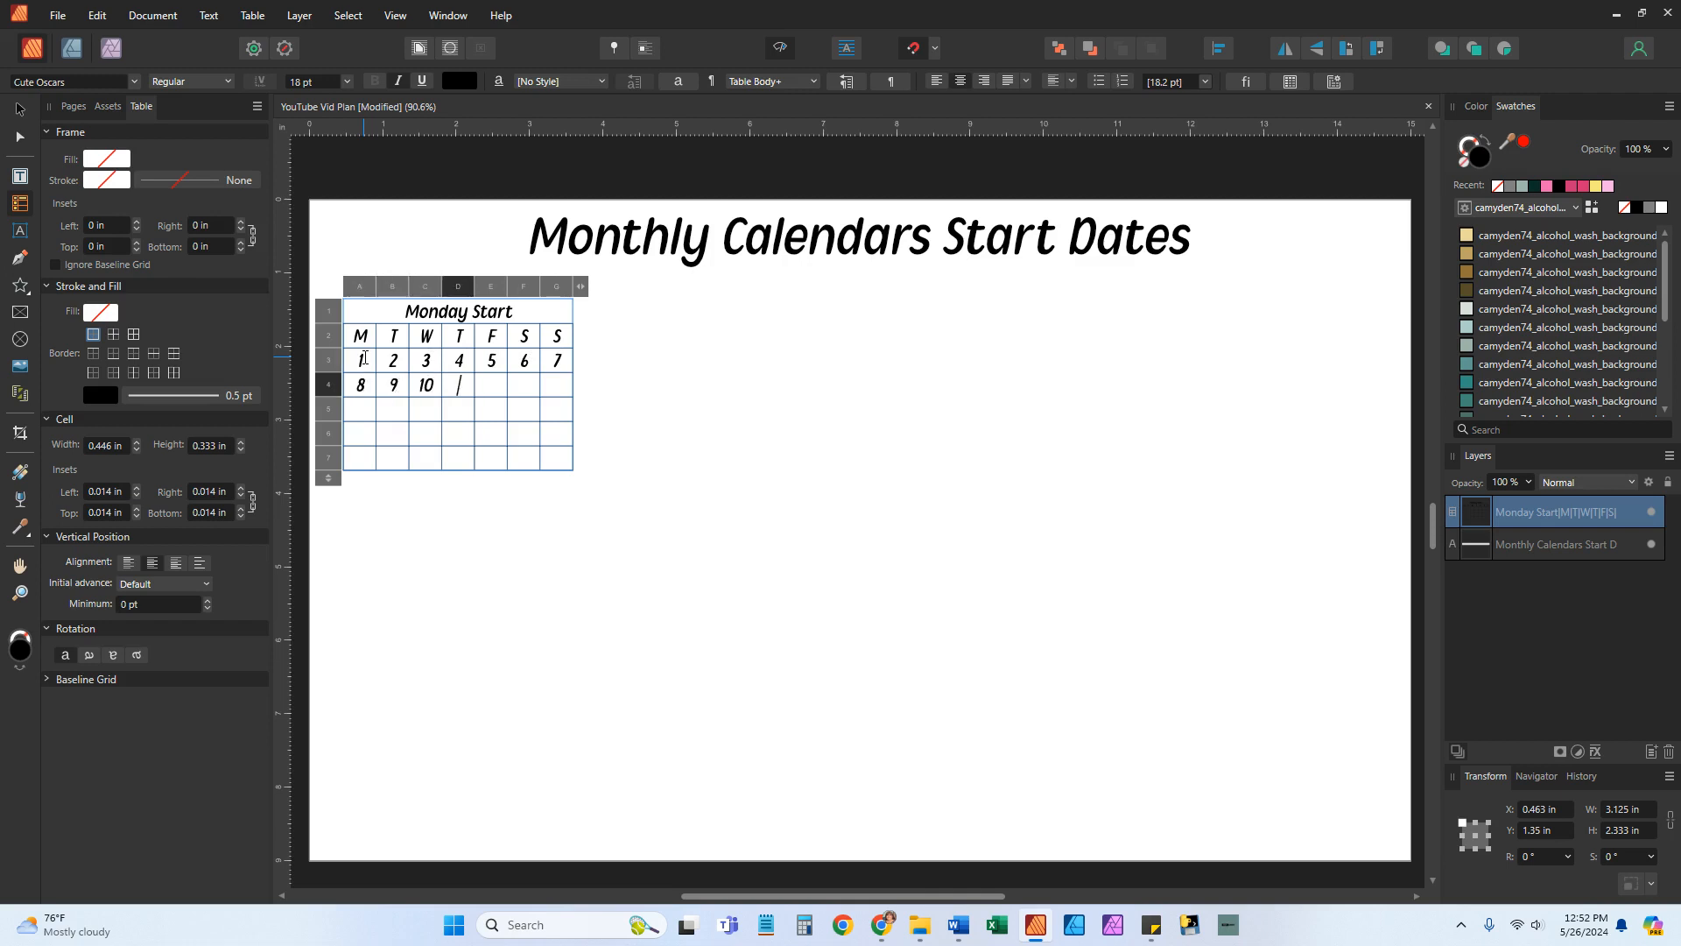
pyautogui.write('11')
pyautogui.press('Tab')
pyautogui.write('12')
pyautogui.press('Tab')
pyautogui.write('13')
pyautogui.press('Tab')
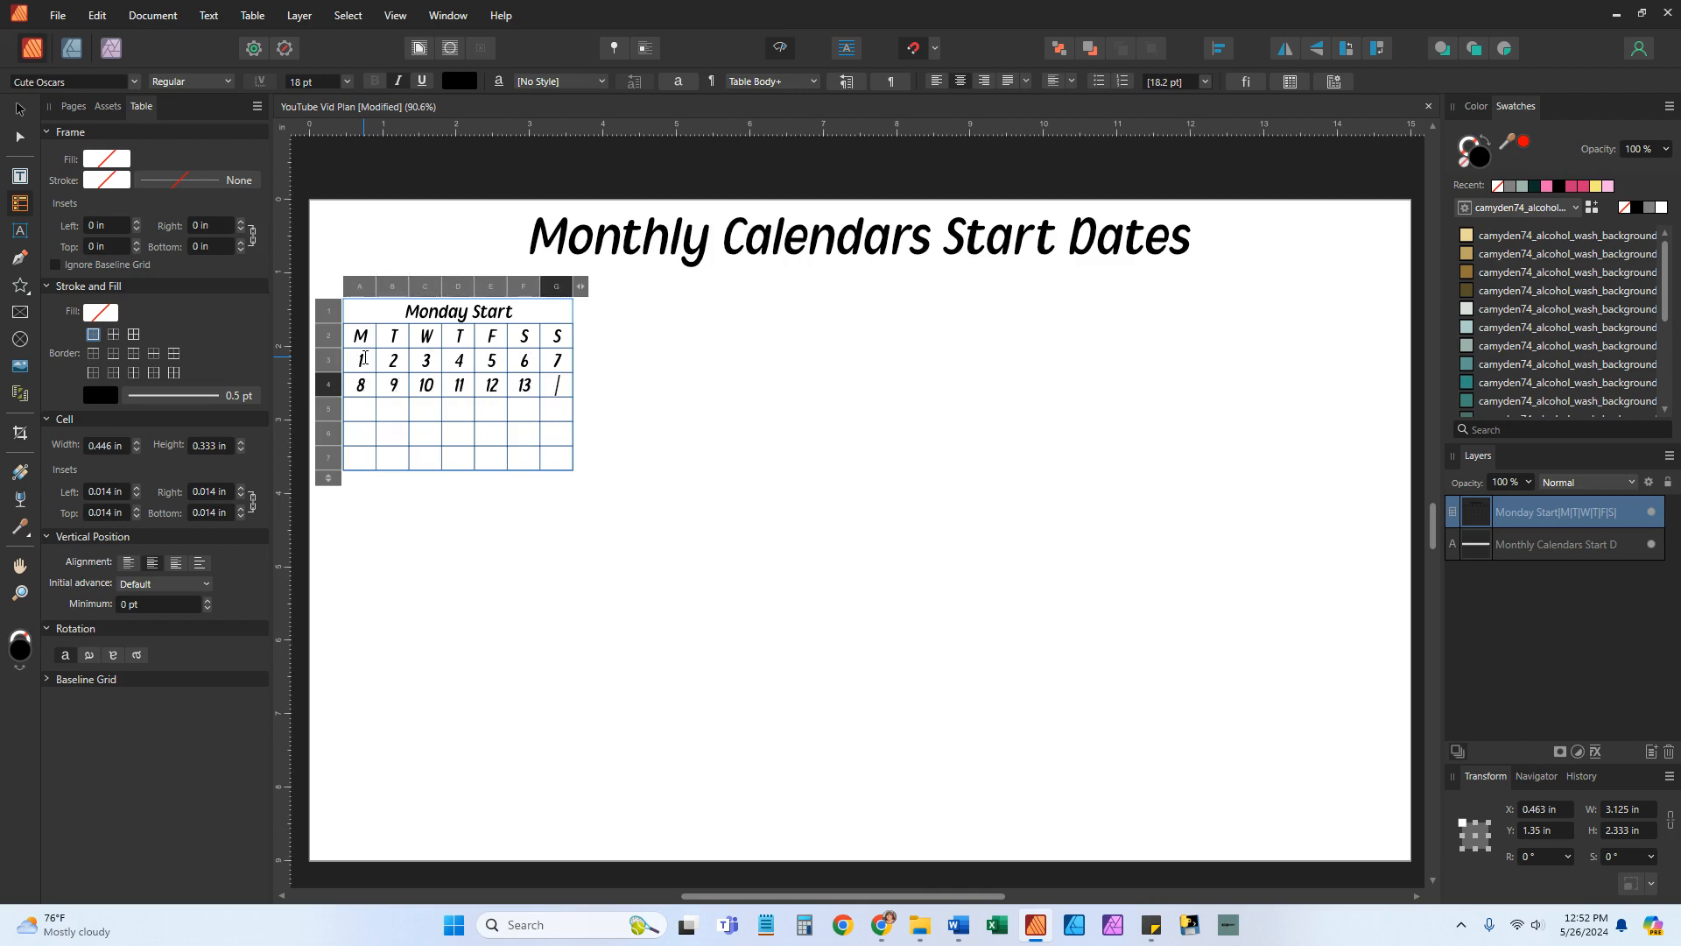
pyautogui.write('14')
# Fill the cells of row 5 in the Monday Start table with the dates 15 to 21
pyautogui.press('Tab')
pyautogui.write('15')
pyautogui.press('Tab')
pyautogui.write('16')
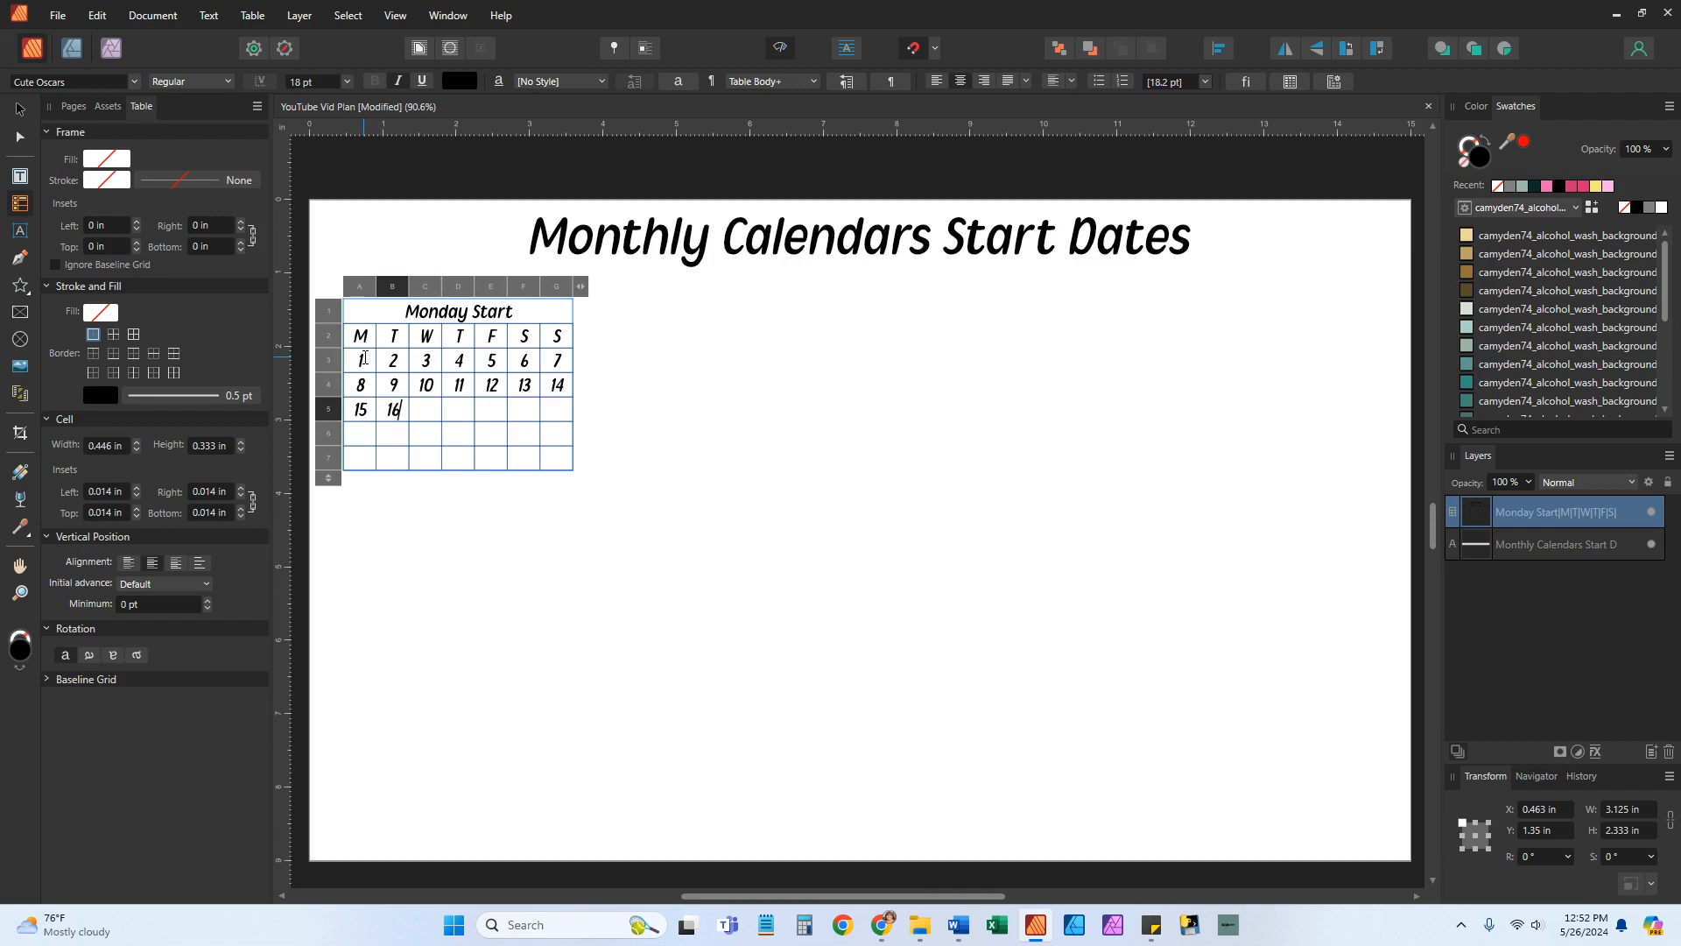
pyautogui.press('Tab')
pyautogui.write('17')
pyautogui.press('Tab')
pyautogui.write('18')
pyautogui.press('Tab')
pyautogui.write('19')
pyautogui.press('Tab')
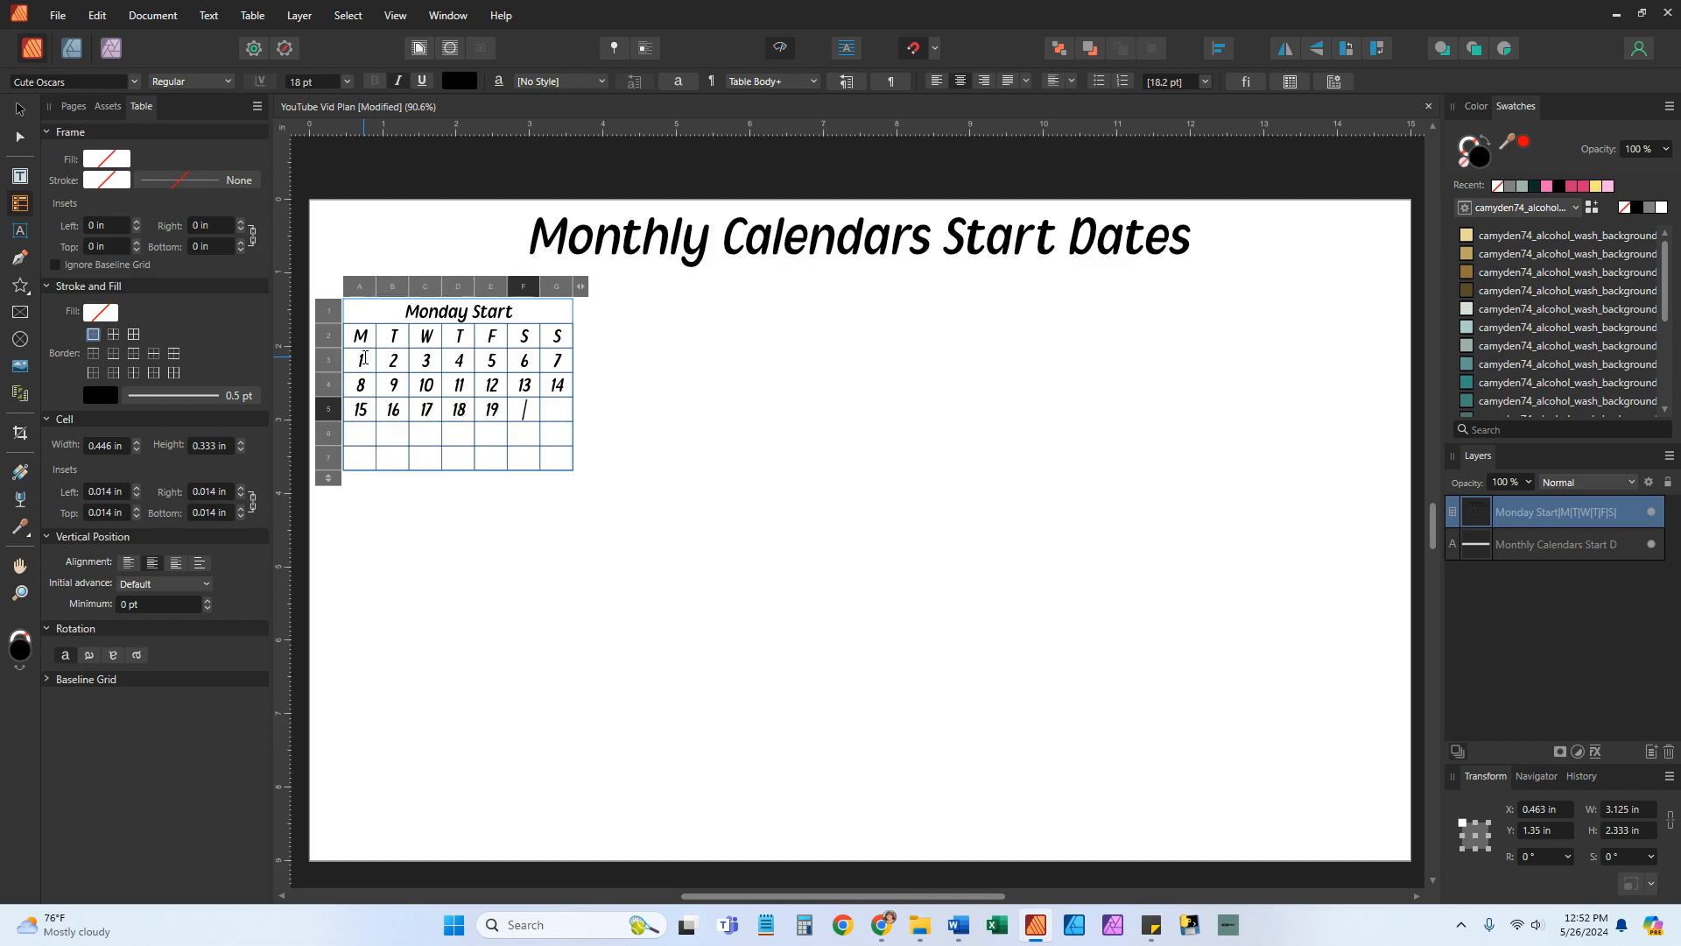
pyautogui.write('20')
pyautogui.press('Tab')
pyautogui.write('21')
# Fill the cells of row 6 in the Monday Start table with the dates 22 to 28
pyautogui.press('Tab')
pyautogui.write('22')
pyautogui.press('Tab')
pyautogui.write('2')
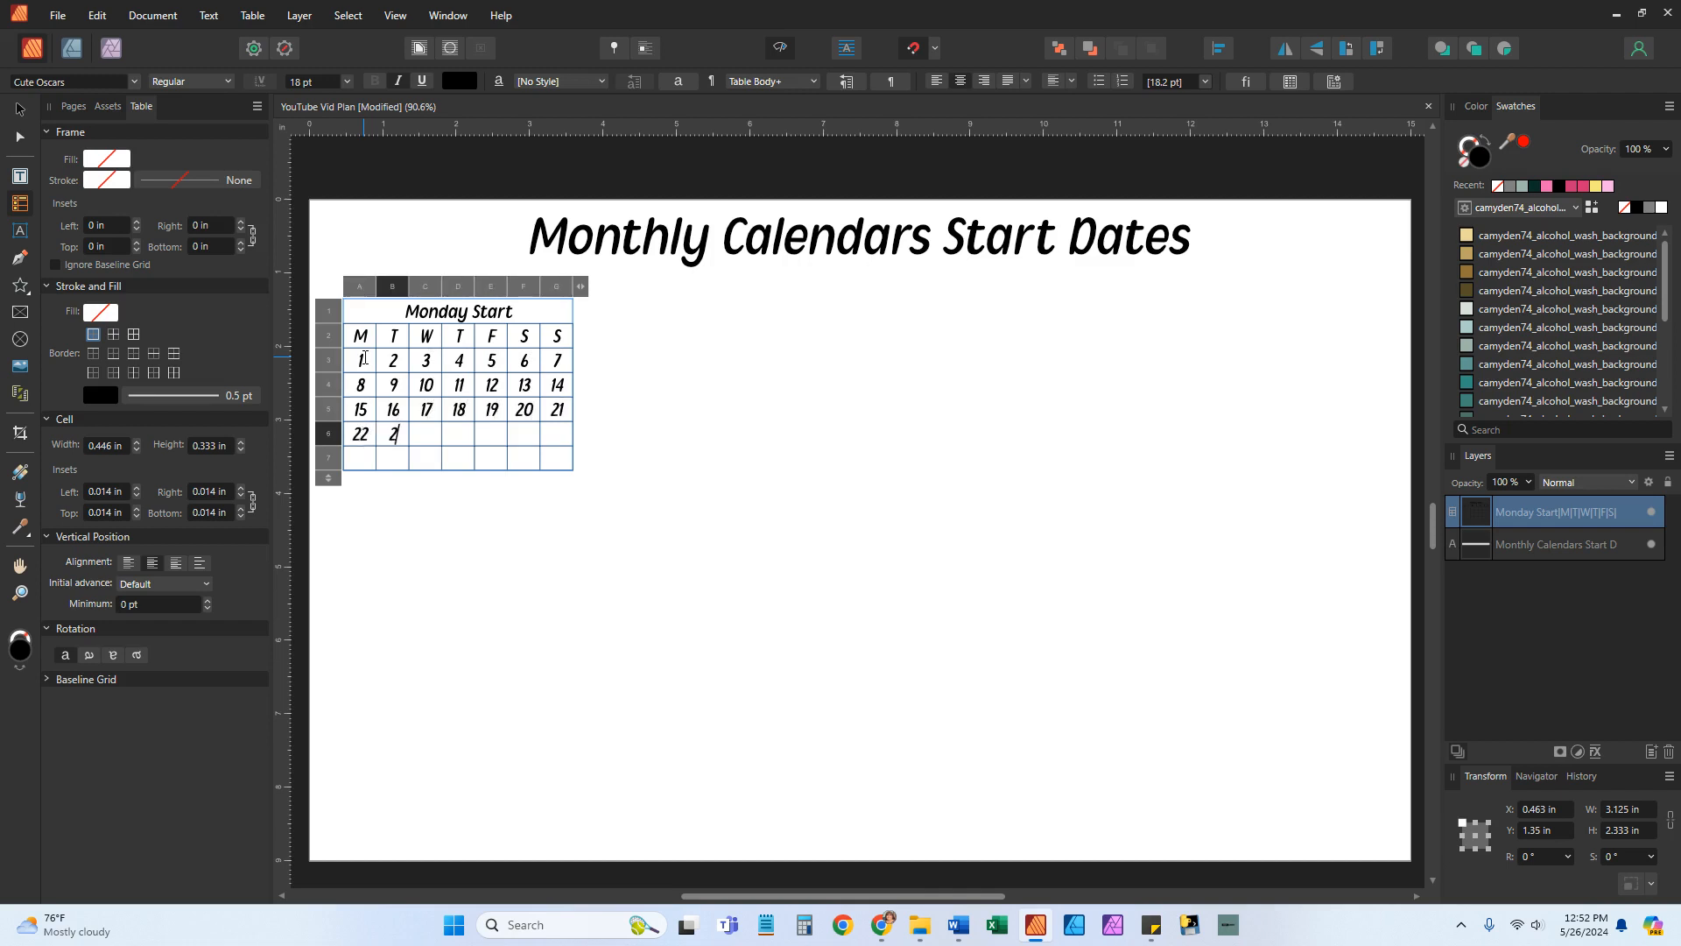
pyautogui.write('3')
pyautogui.press('Tab')
pyautogui.write('24')
pyautogui.press('Tab')
pyautogui.write('25')
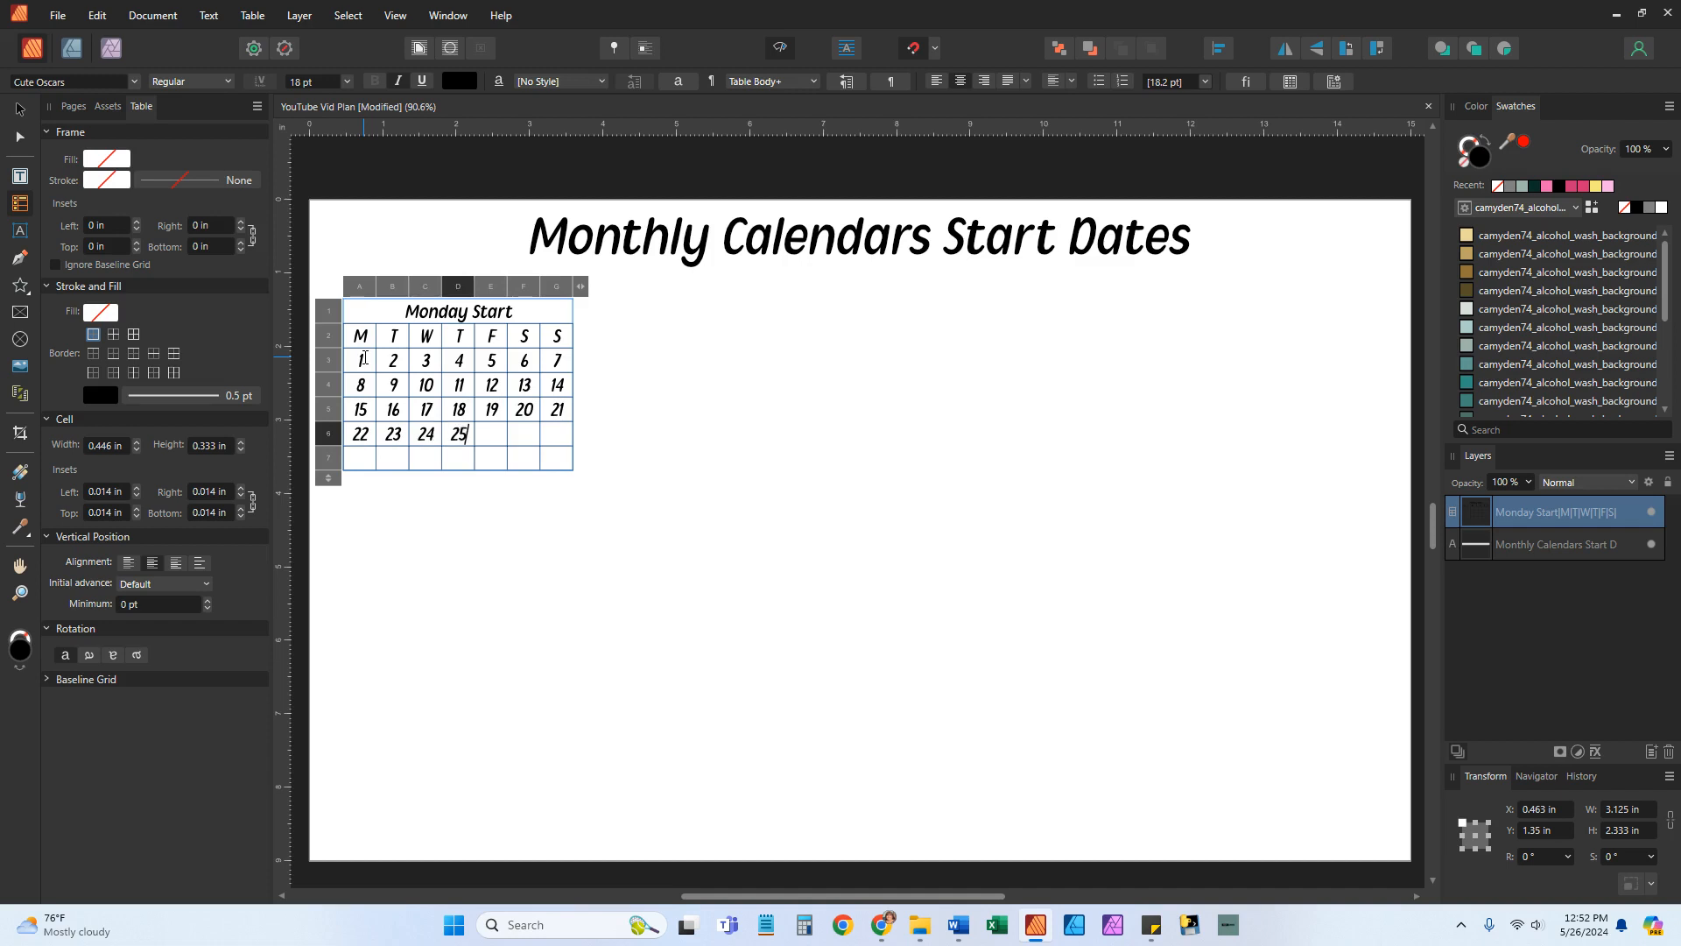
pyautogui.press('Tab')
pyautogui.write('26')
pyautogui.press('Tab')
pyautogui.write('27')
pyautogui.press('Tab')
pyautogui.write('2')
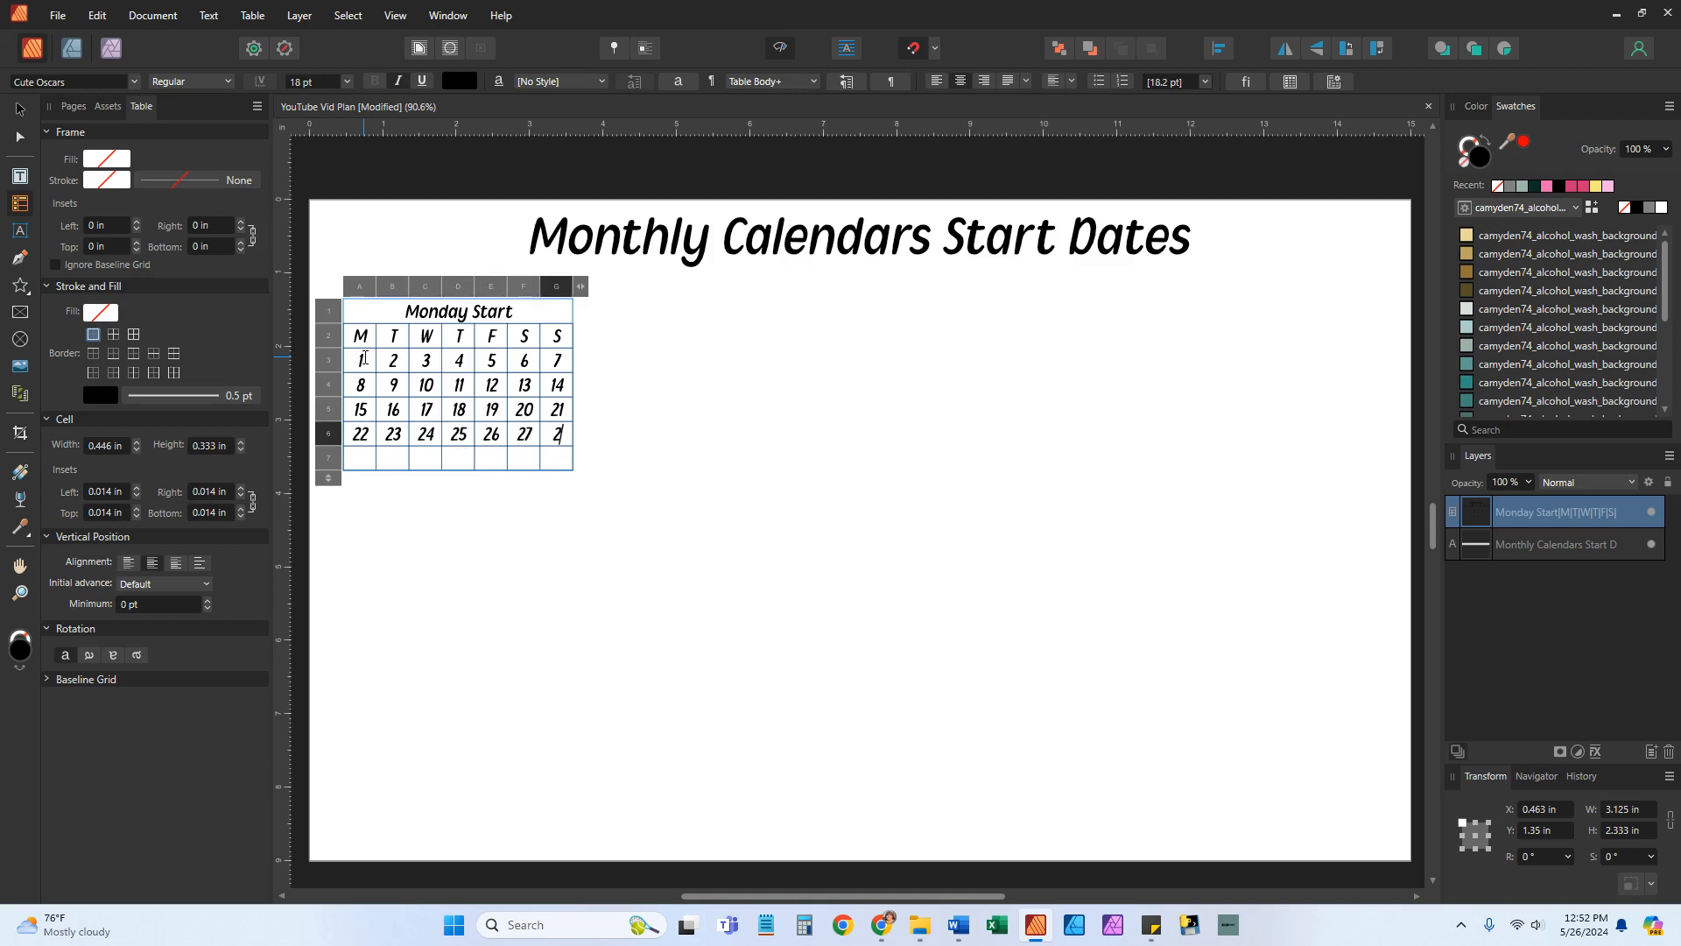
pyautogui.write('8')
# Enter the dates 29, 30 and 31 in the first three cells of row 7, then leave the table
pyautogui.press('Tab')
pyautogui.write('29')
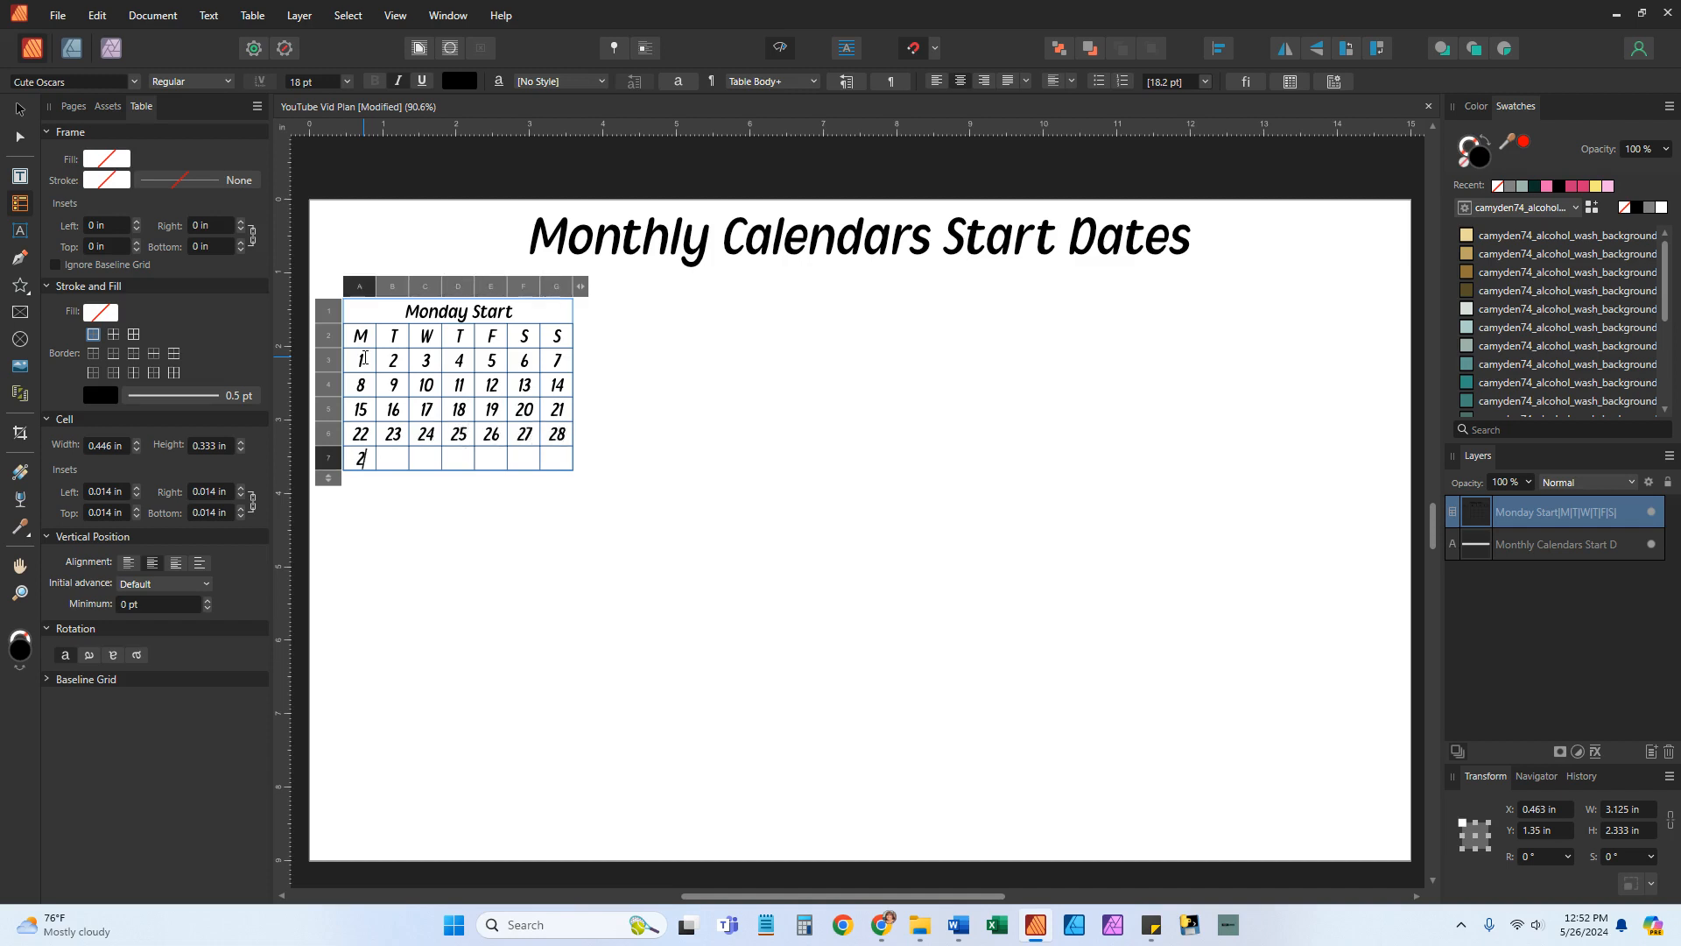
pyautogui.press('Tab')
pyautogui.write('30')
pyautogui.press('Tab')
pyautogui.write('31')
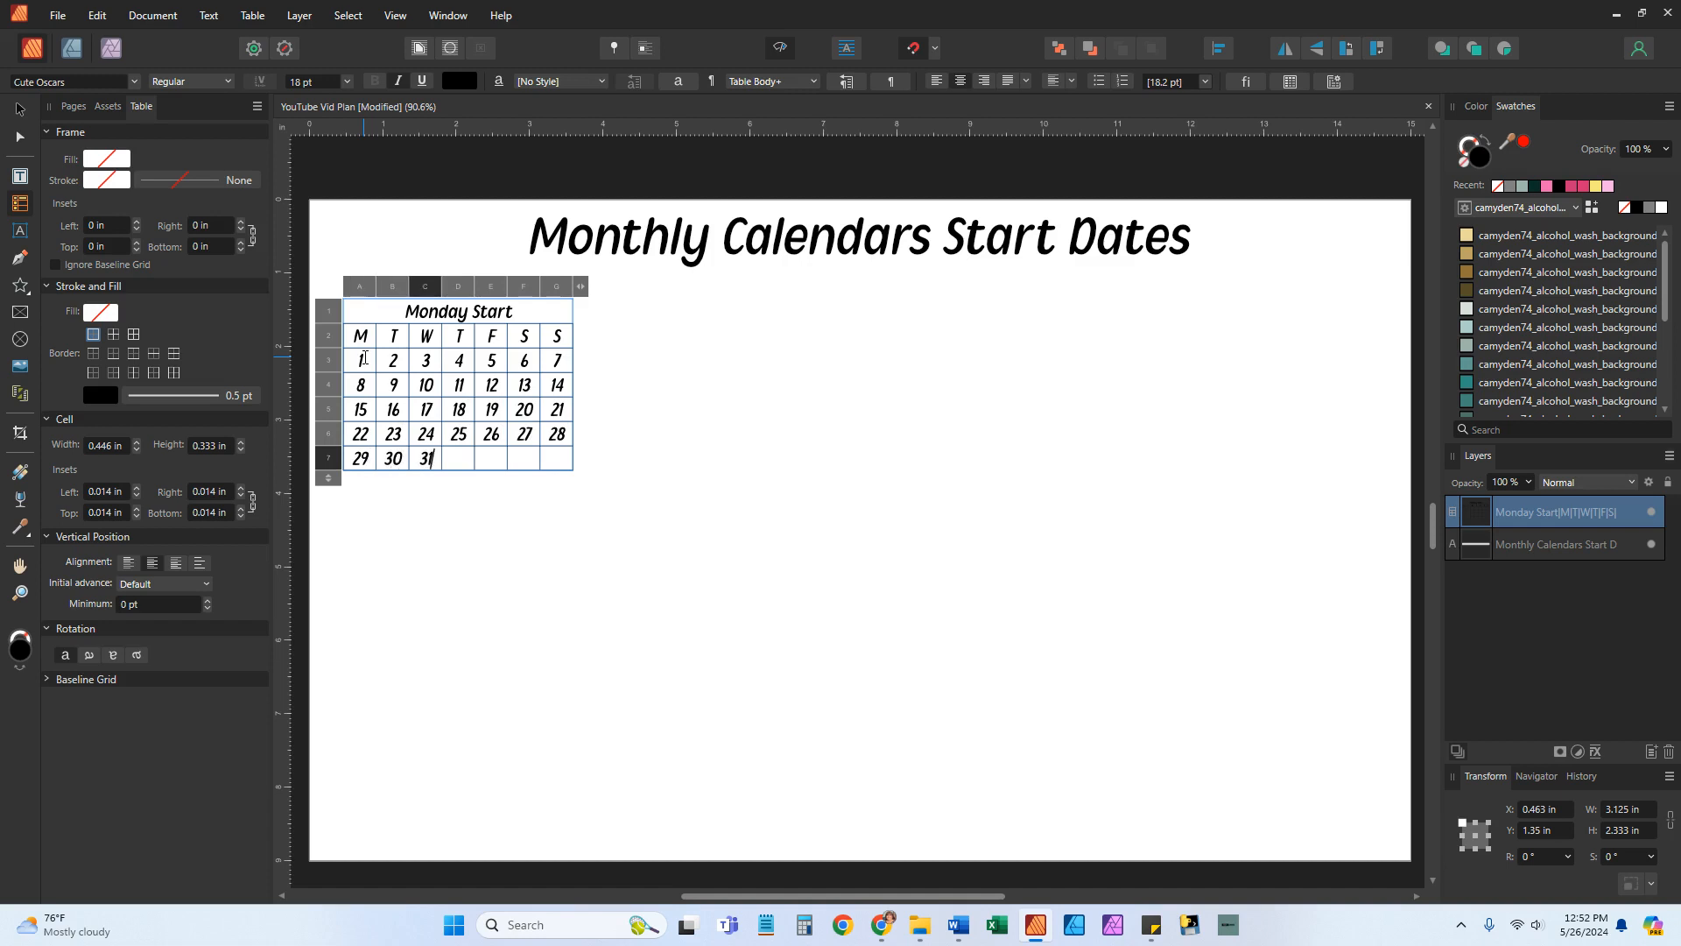
pyautogui.press('Escape')
pyautogui.press('Escape')
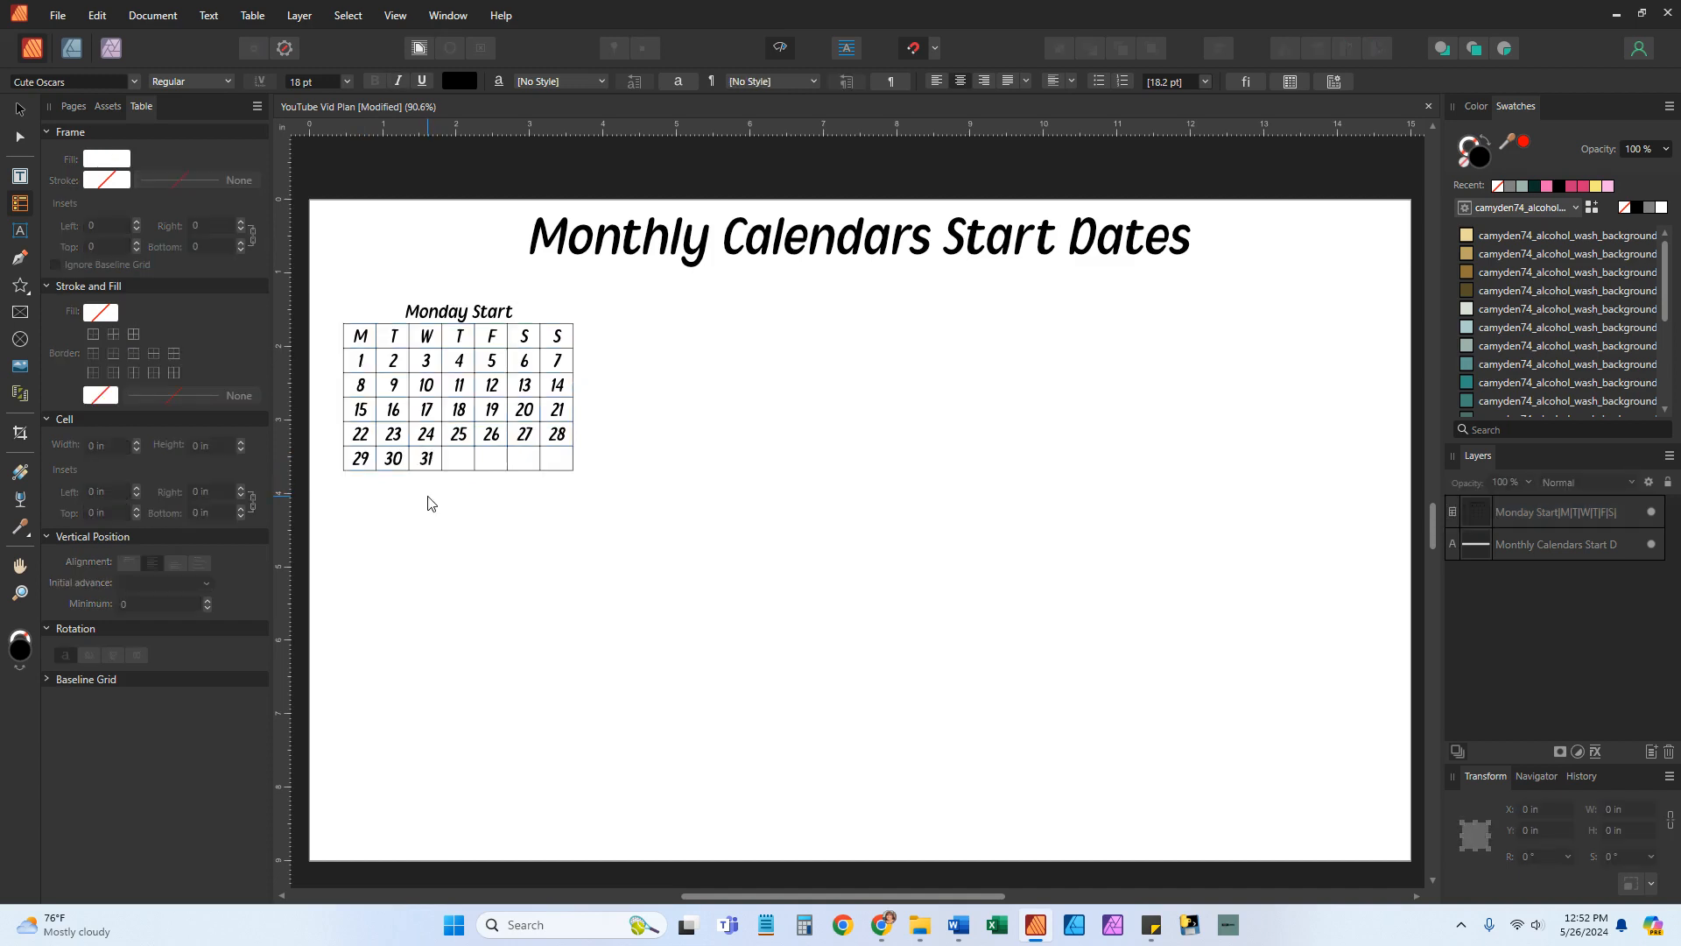
# Copy and paste the Monday Start table, placing the duplicate to its right, level with it and about 0.31 in away
pyautogui.press('v')
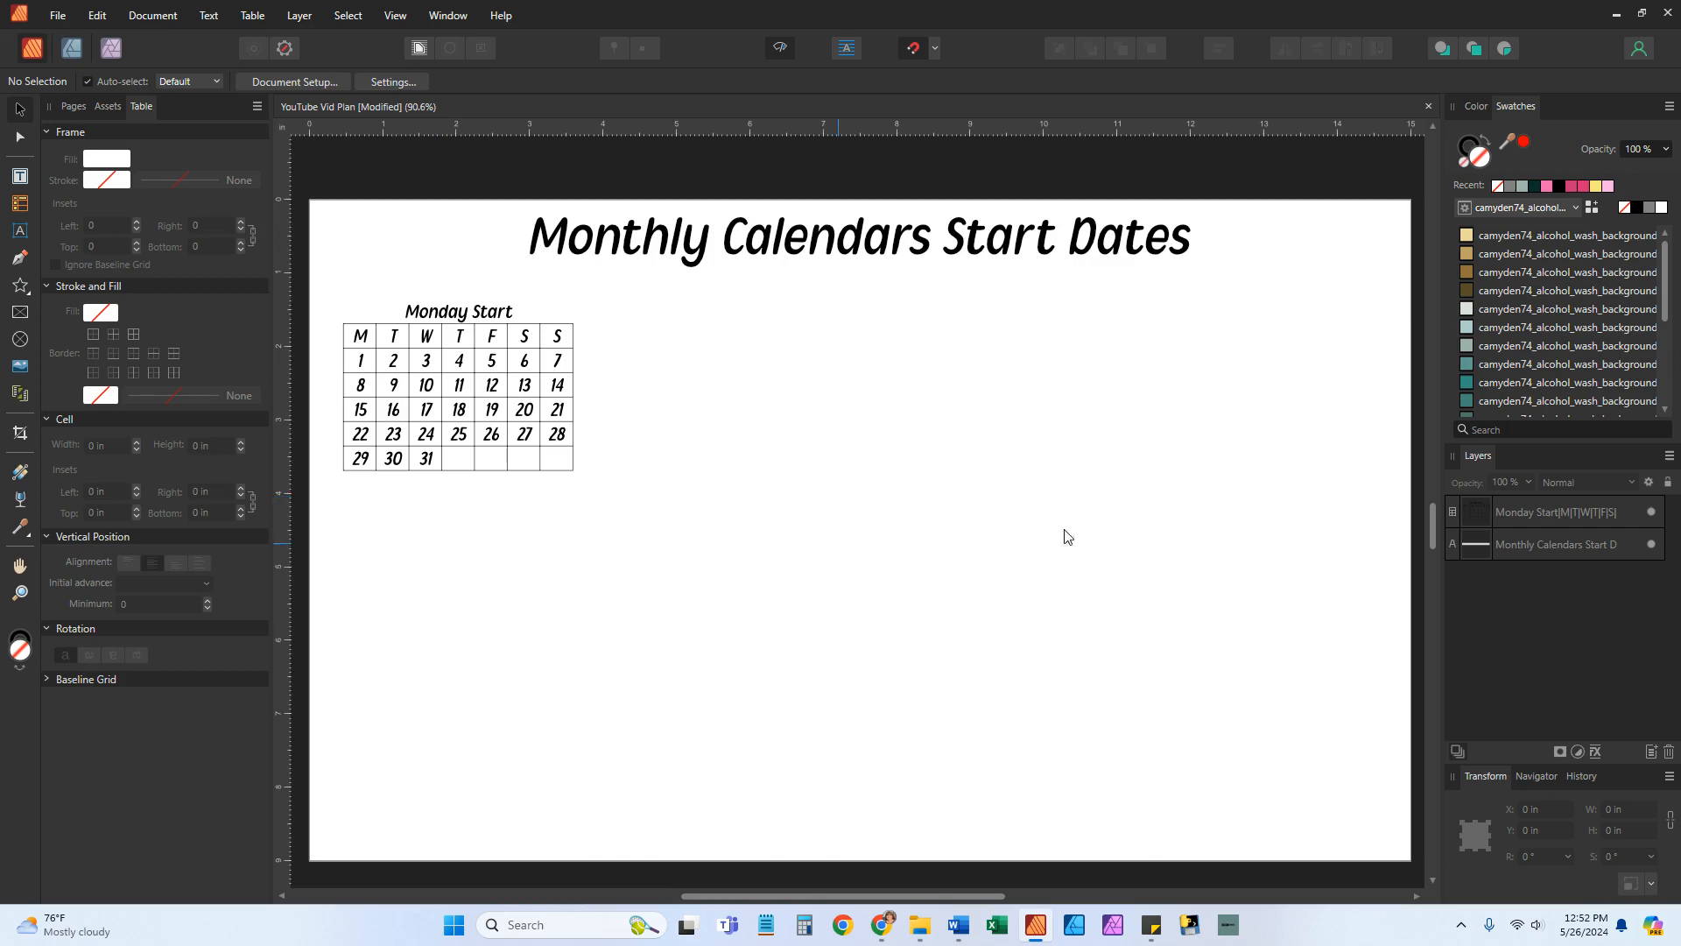
pyautogui.scroll(5, 1073, 534)
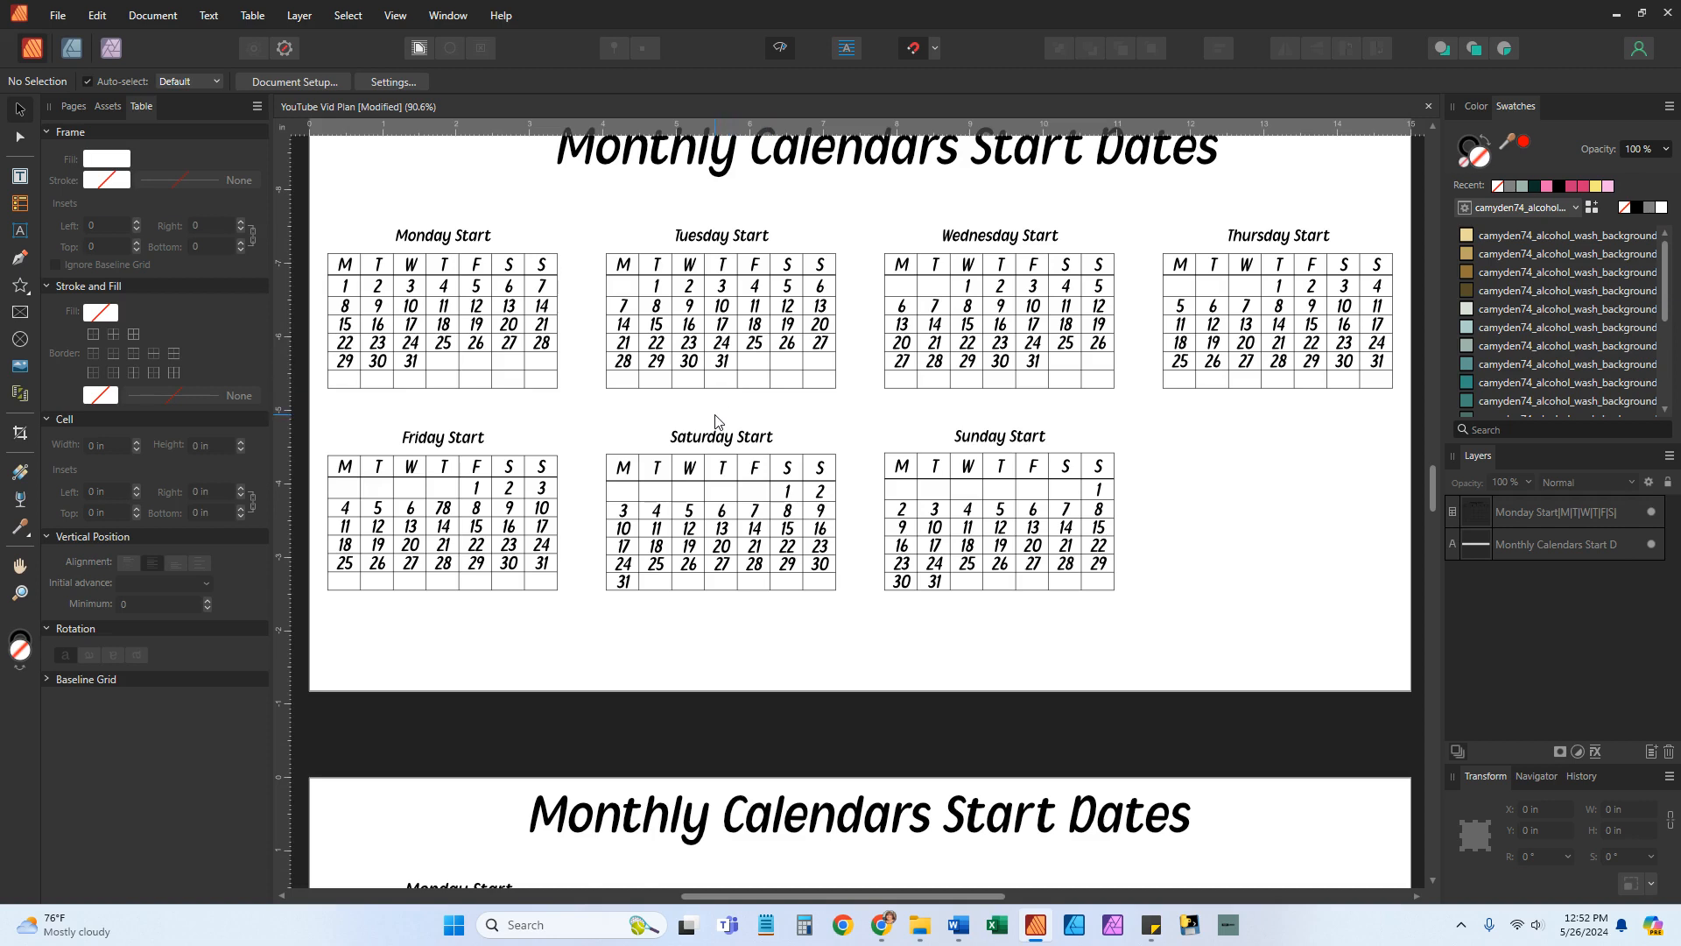
pyautogui.scroll(-3, 716, 421)
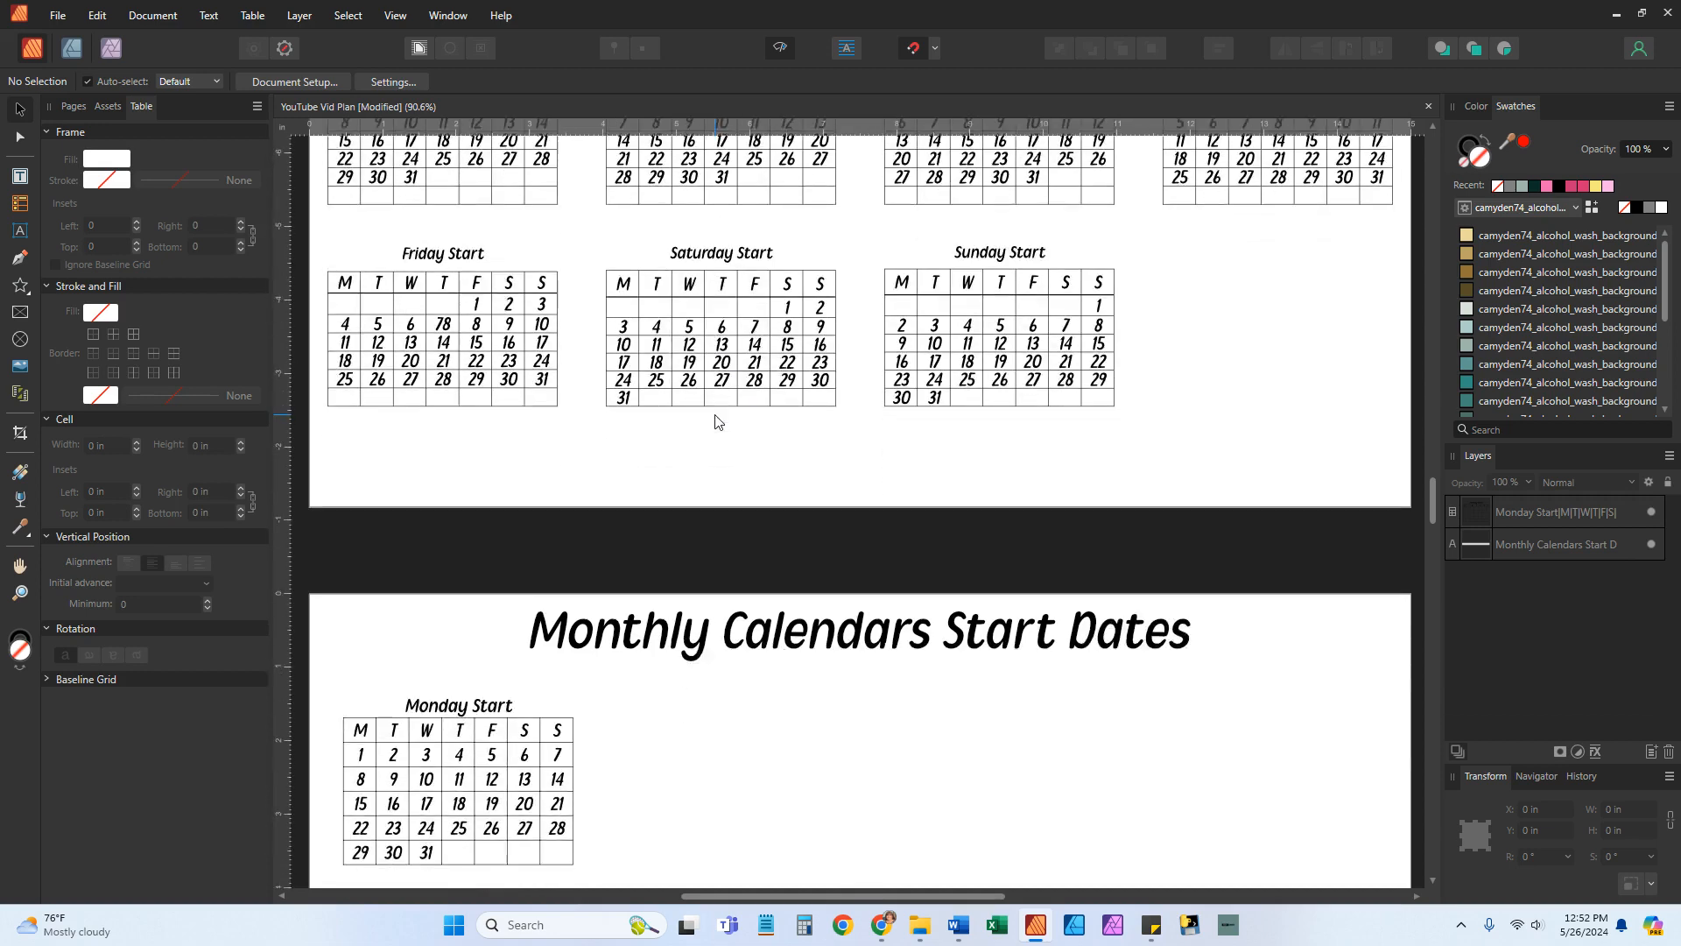
pyautogui.scroll(-2, 716, 421)
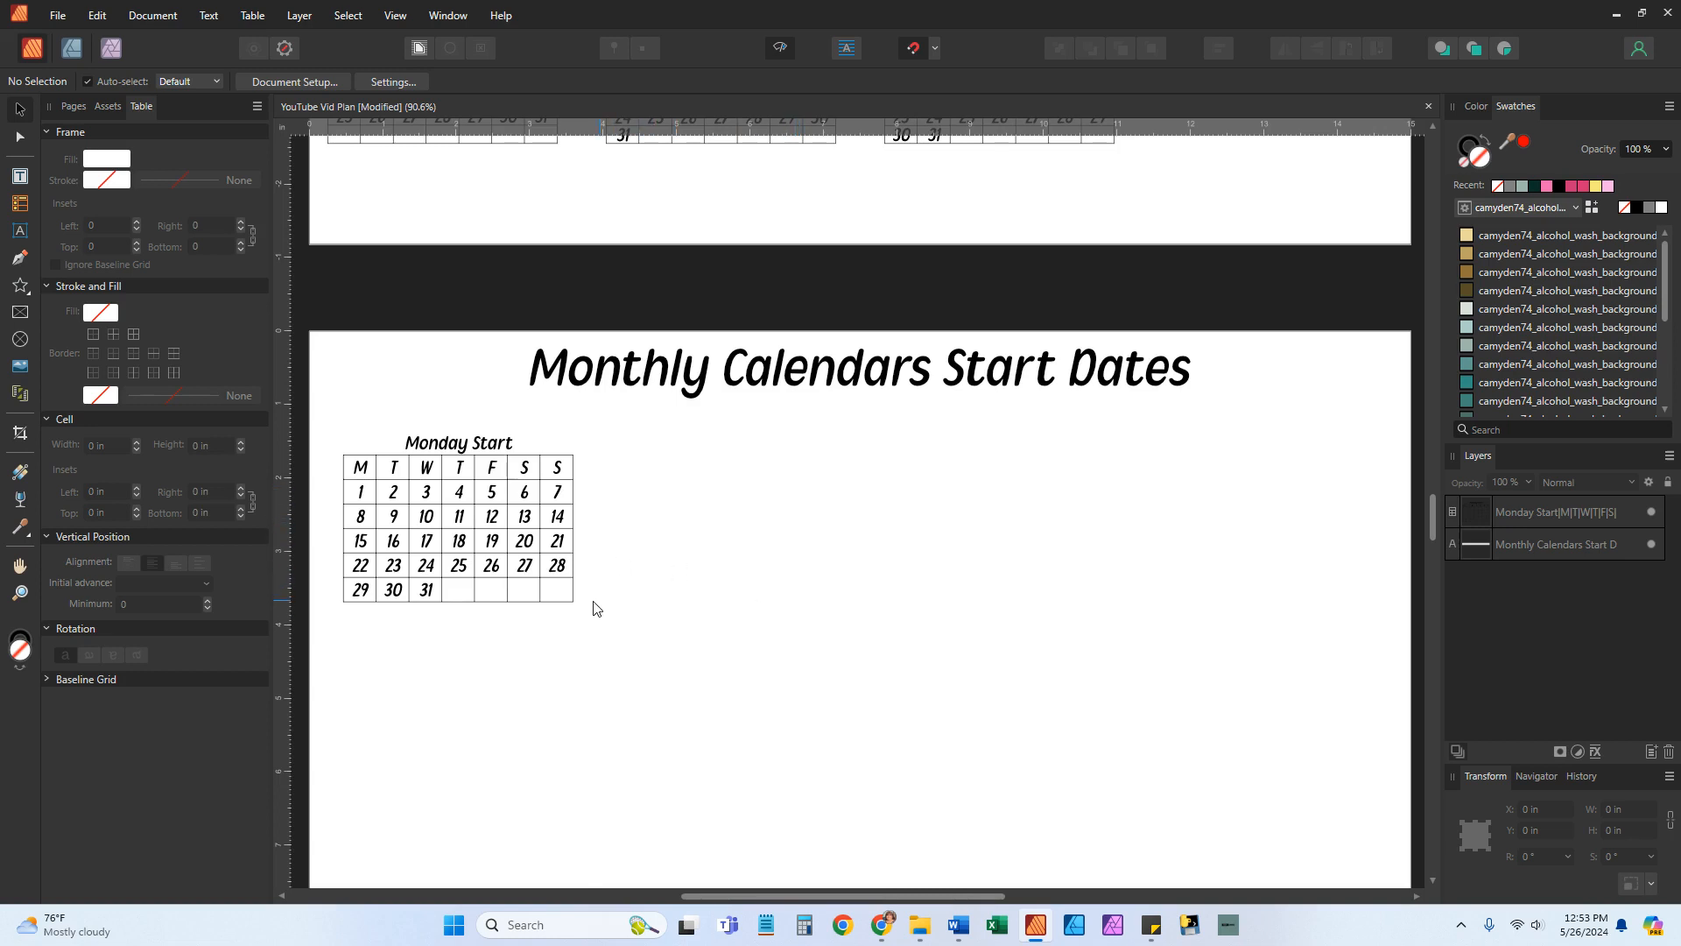
pyautogui.click(457, 509)
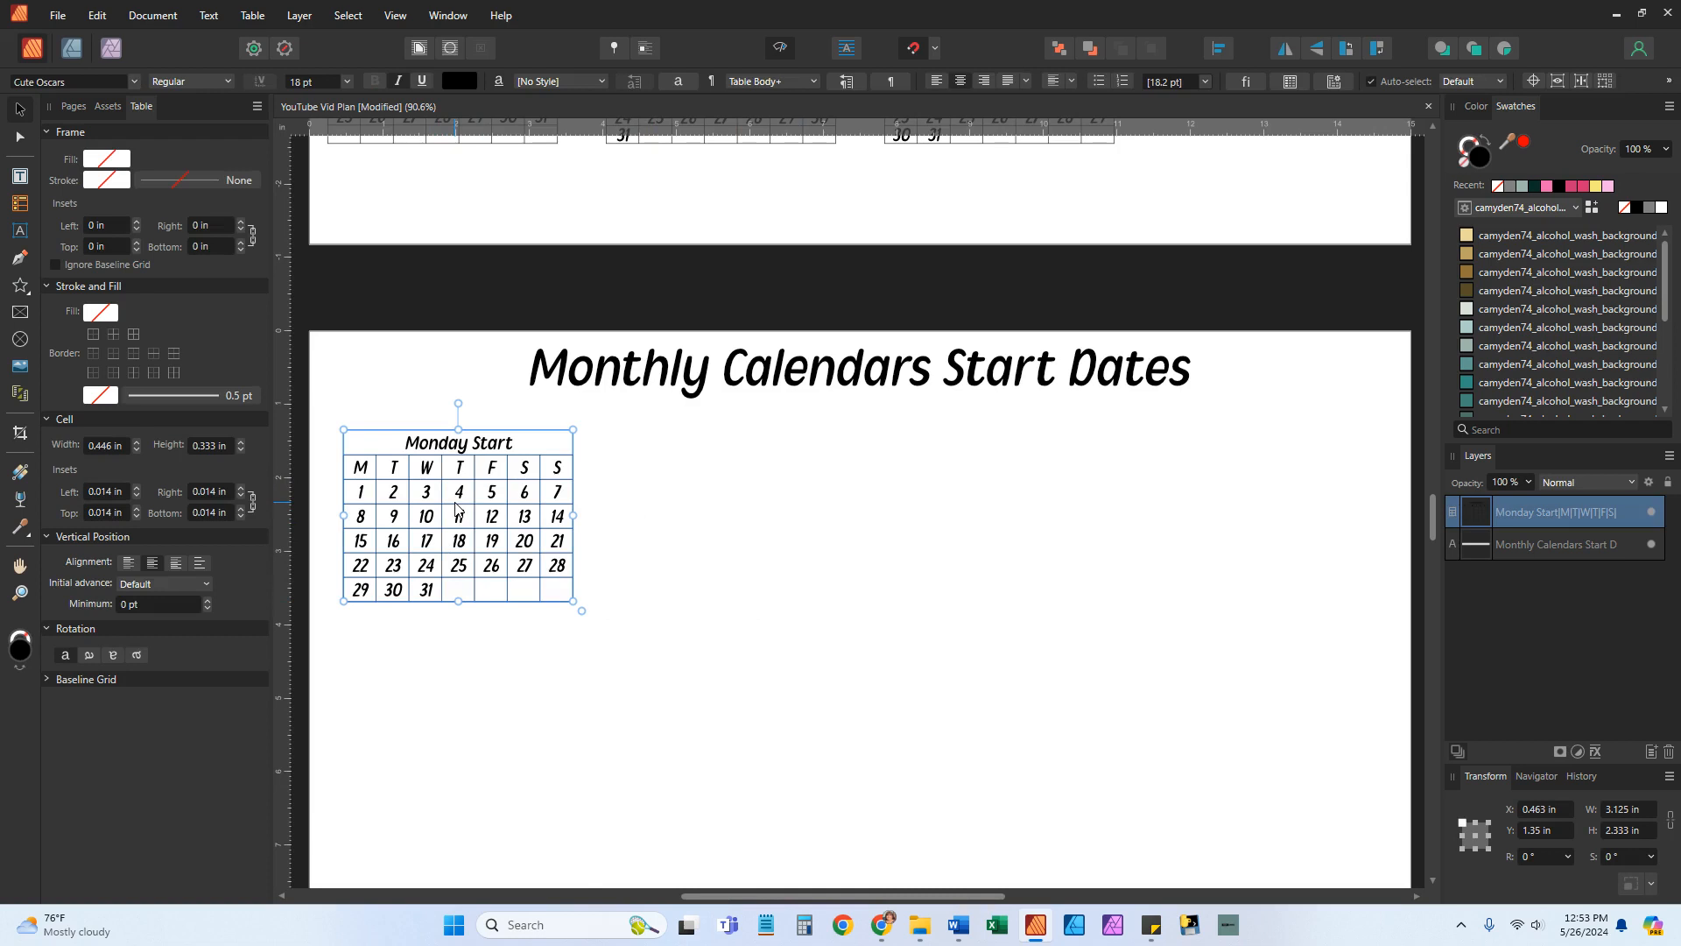
pyautogui.rightClick(457, 508)
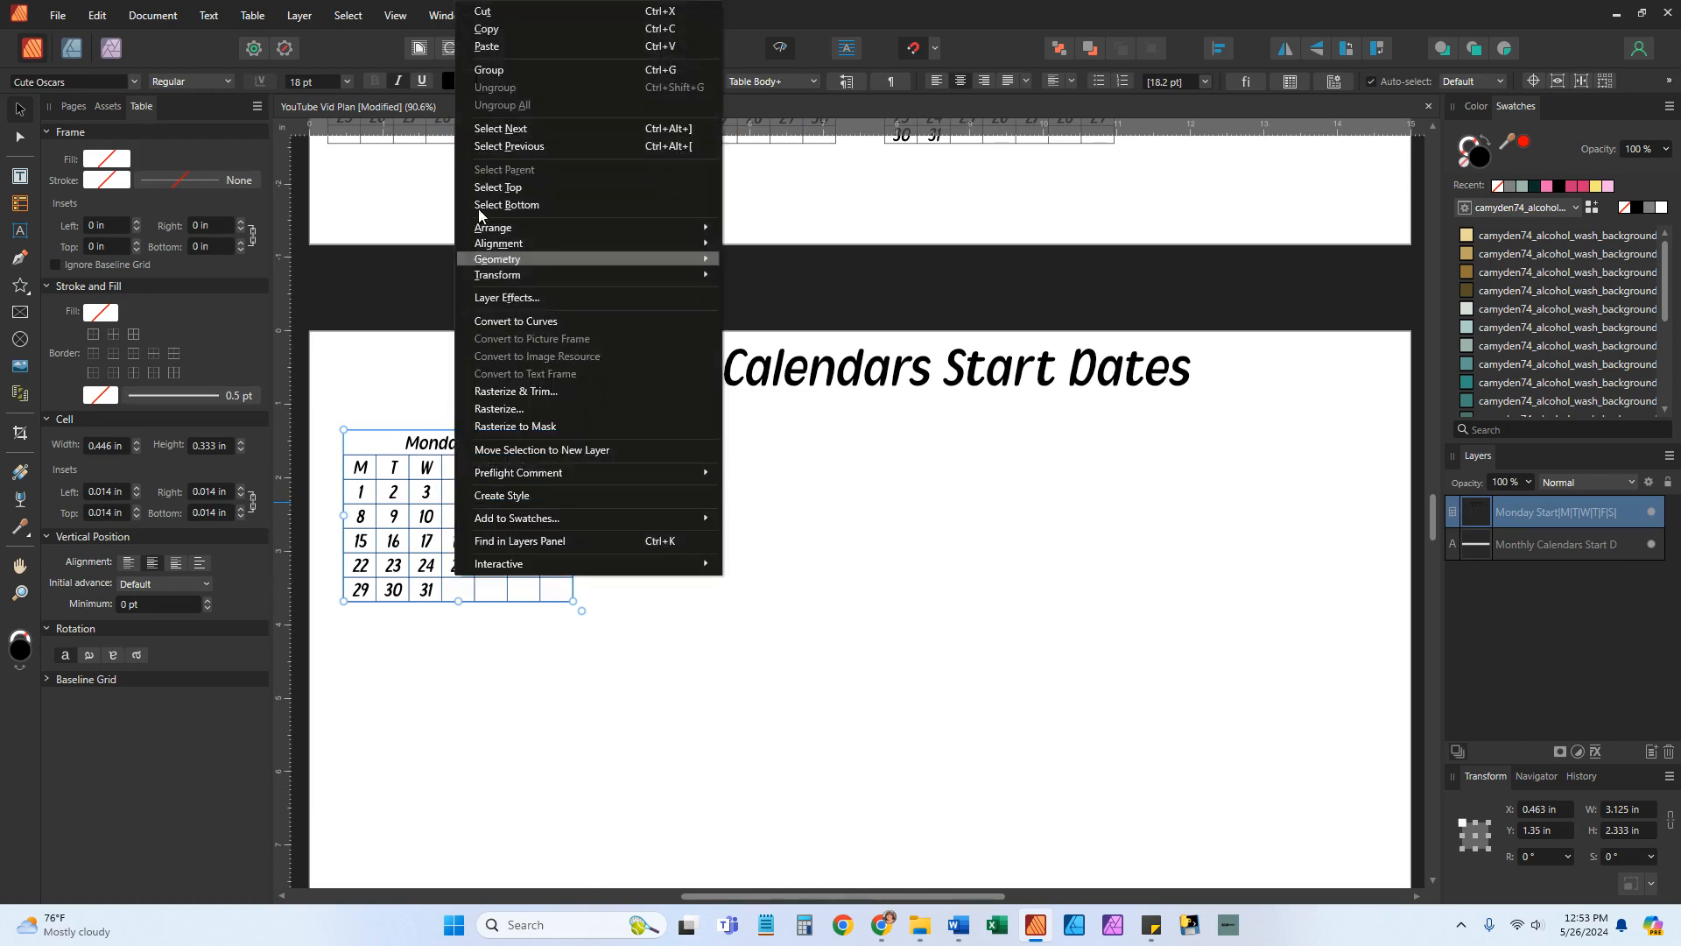
pyautogui.click(493, 34)
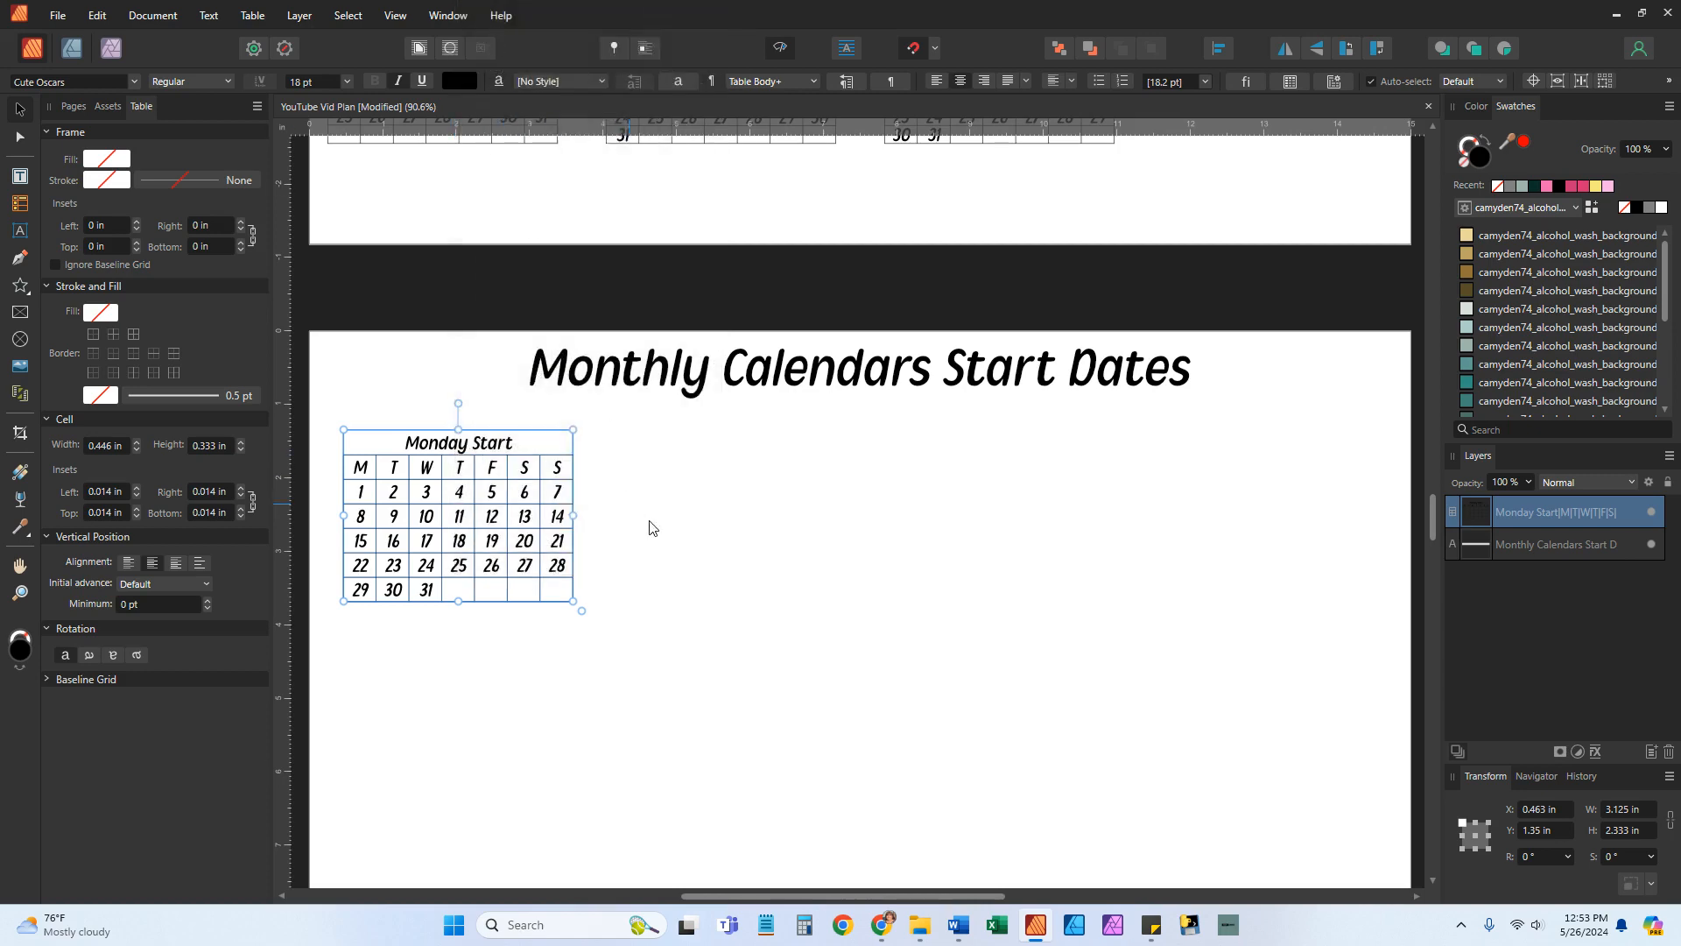
pyautogui.rightClick(508, 447)
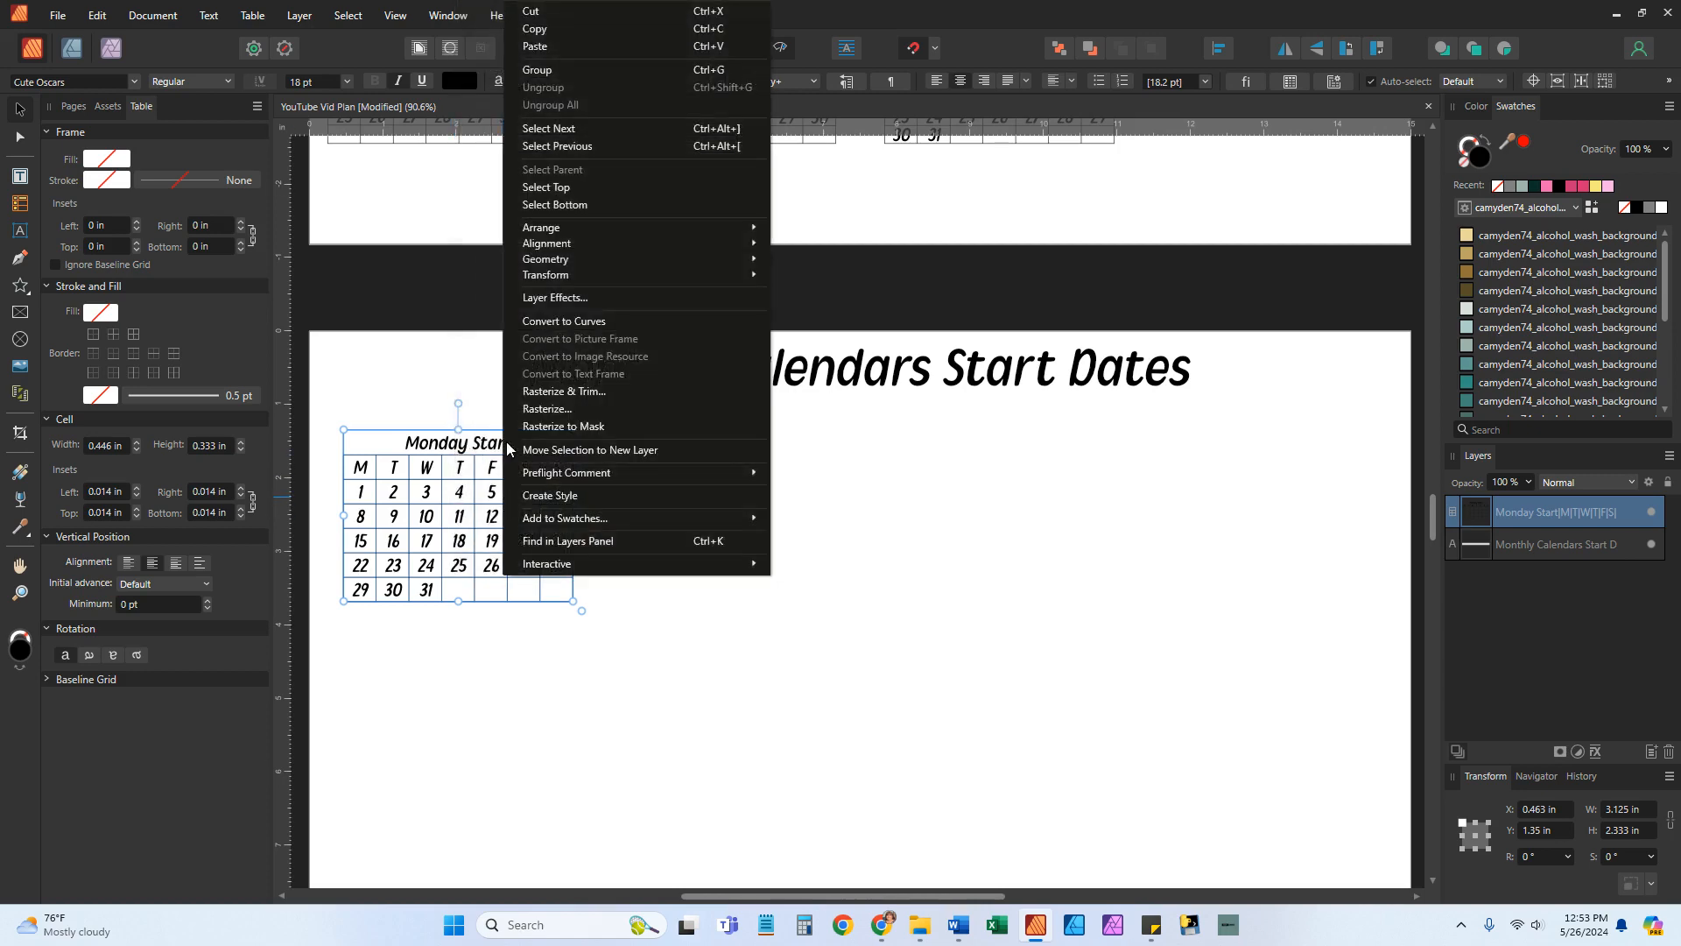
pyautogui.click(543, 47)
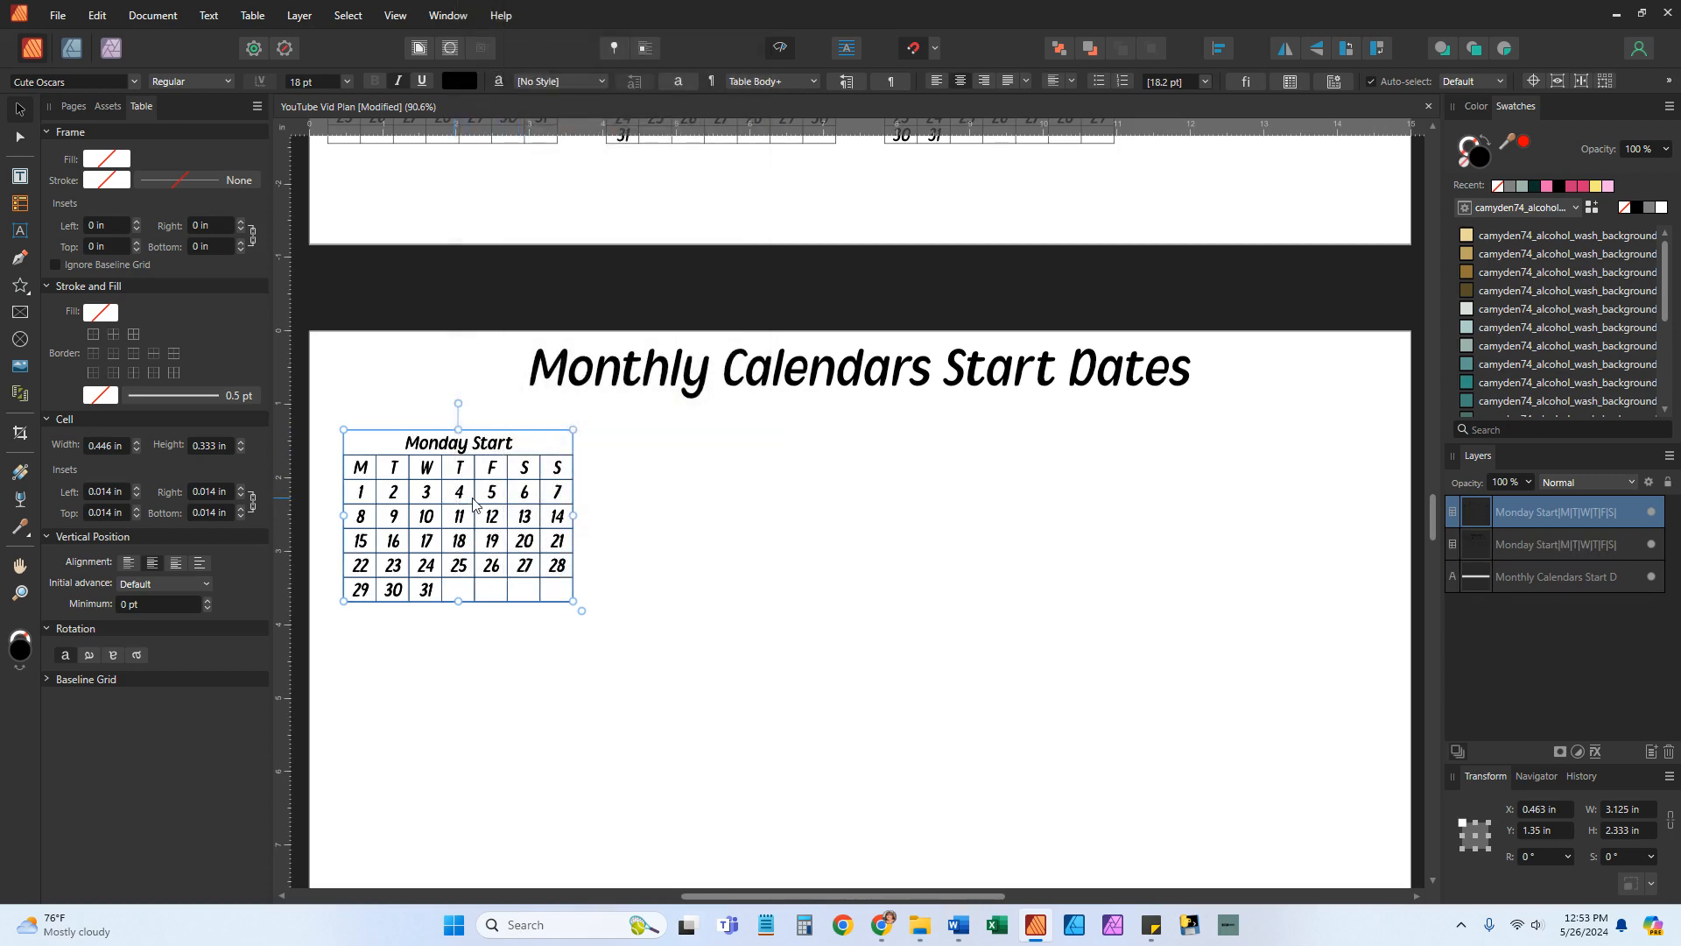
pyautogui.moveTo(456, 508); pyautogui.dragTo(700, 502)
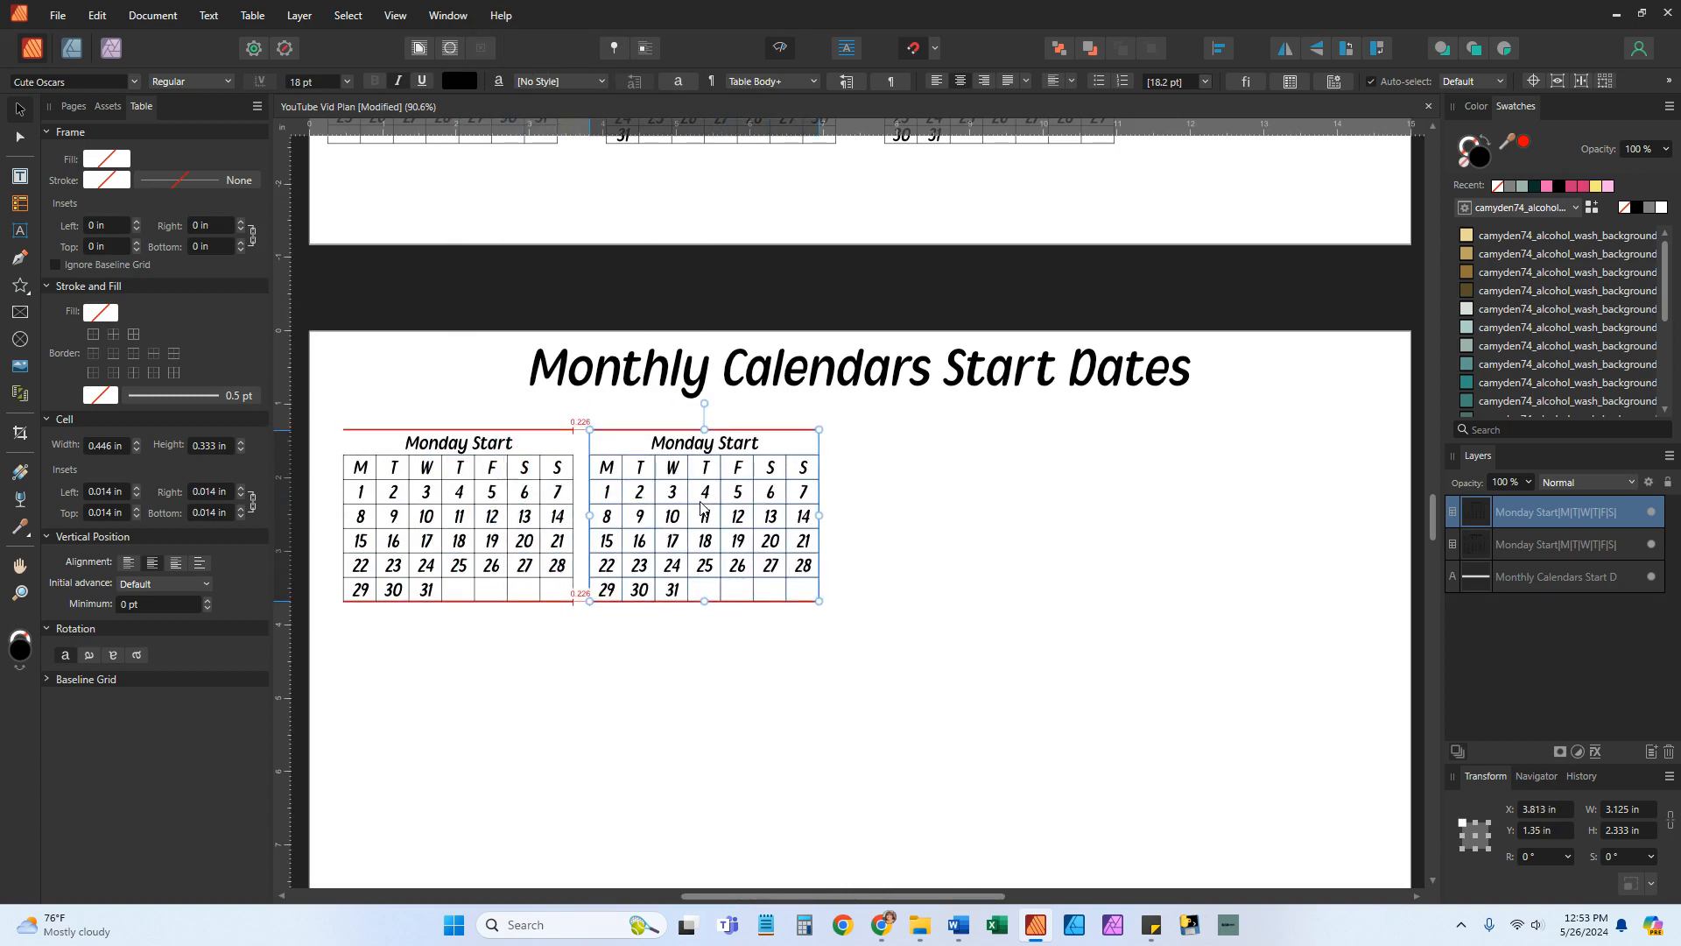
pyautogui.moveTo(700, 507); pyautogui.dragTo(708, 508)
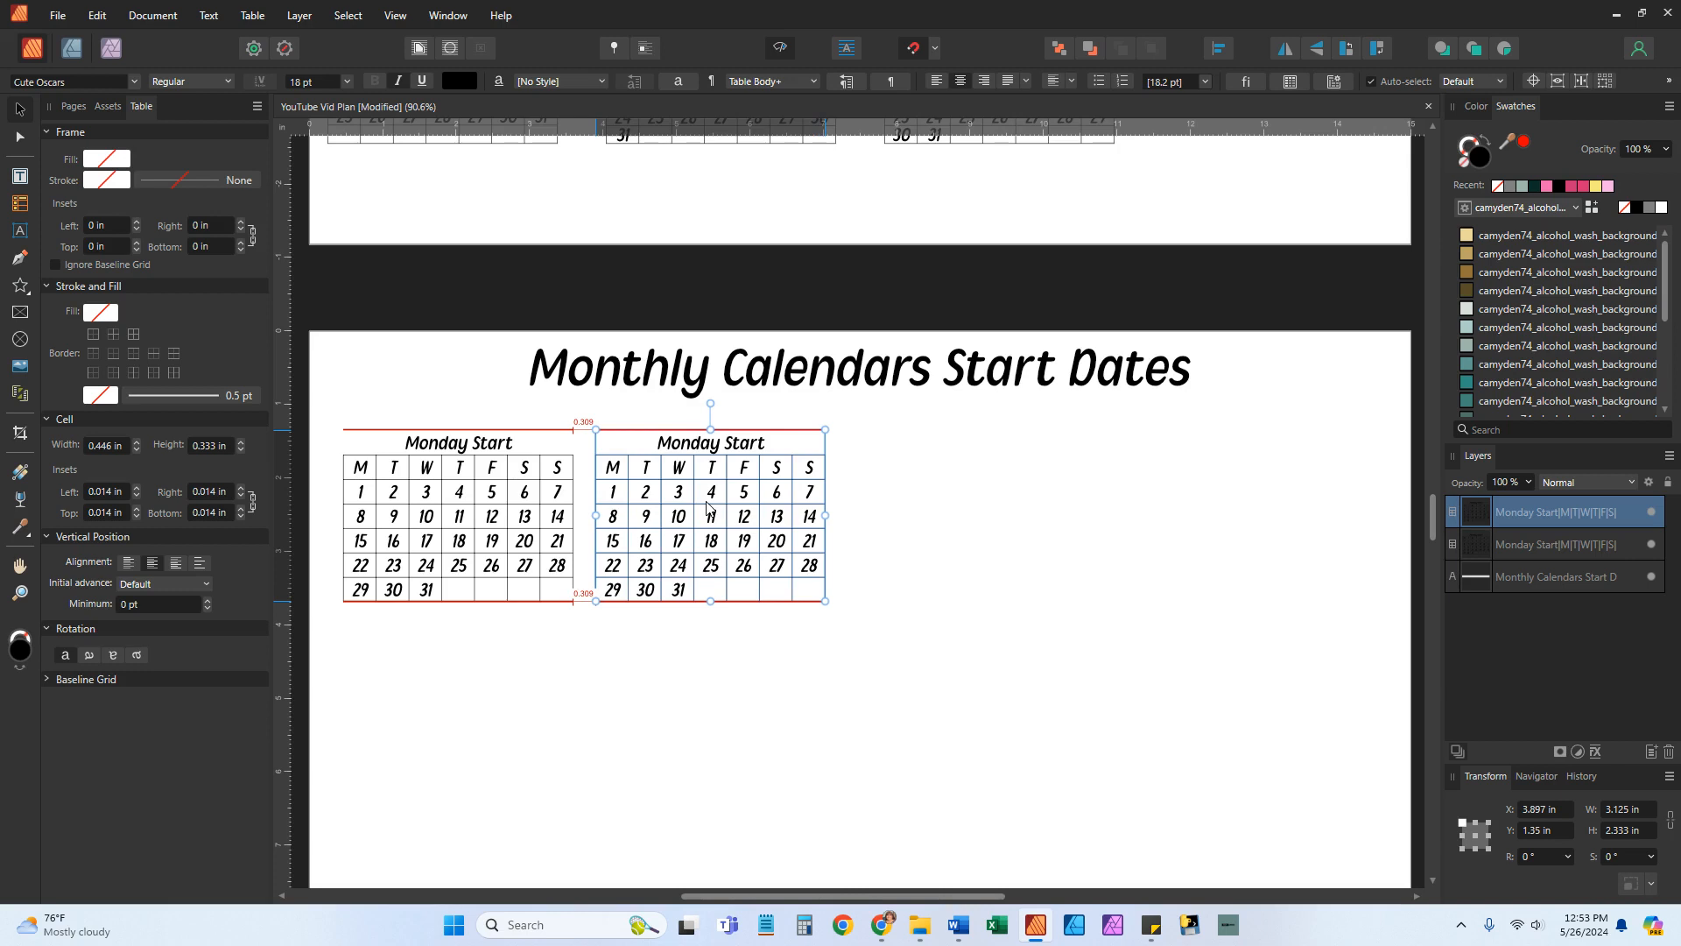
pyautogui.moveTo(707, 508); pyautogui.dragTo(709, 510)
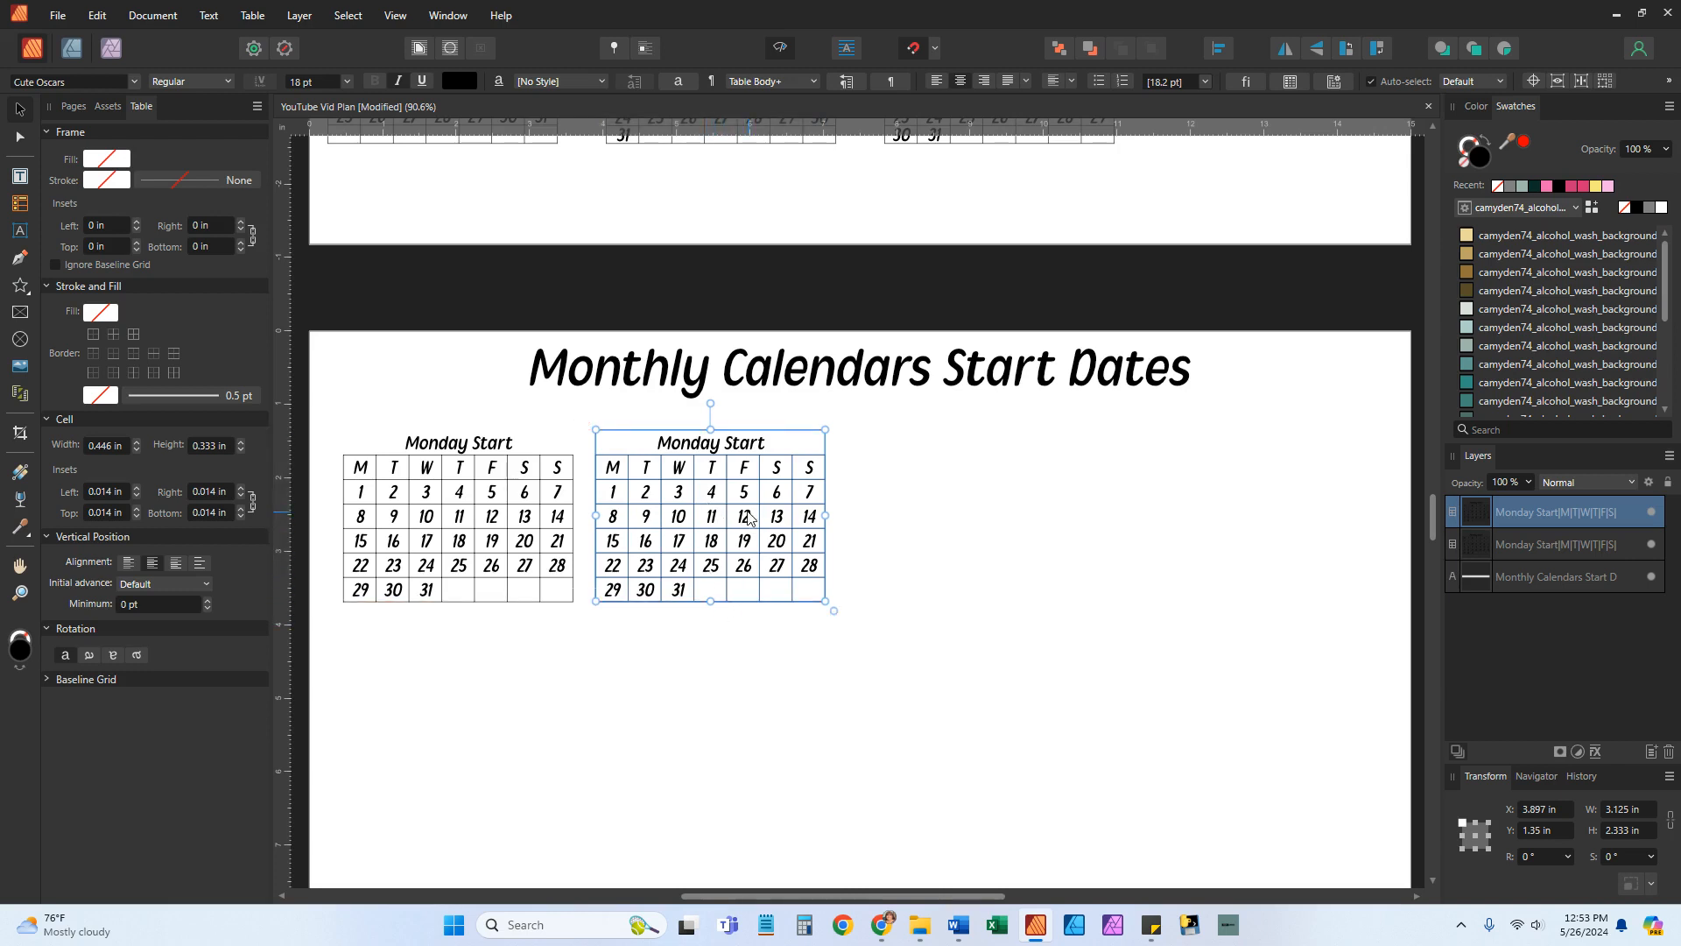
# Change the duplicated table's heading to "Tuesday Start"
pyautogui.doubleClick(721, 442)
pyautogui.doubleClick(710, 442)
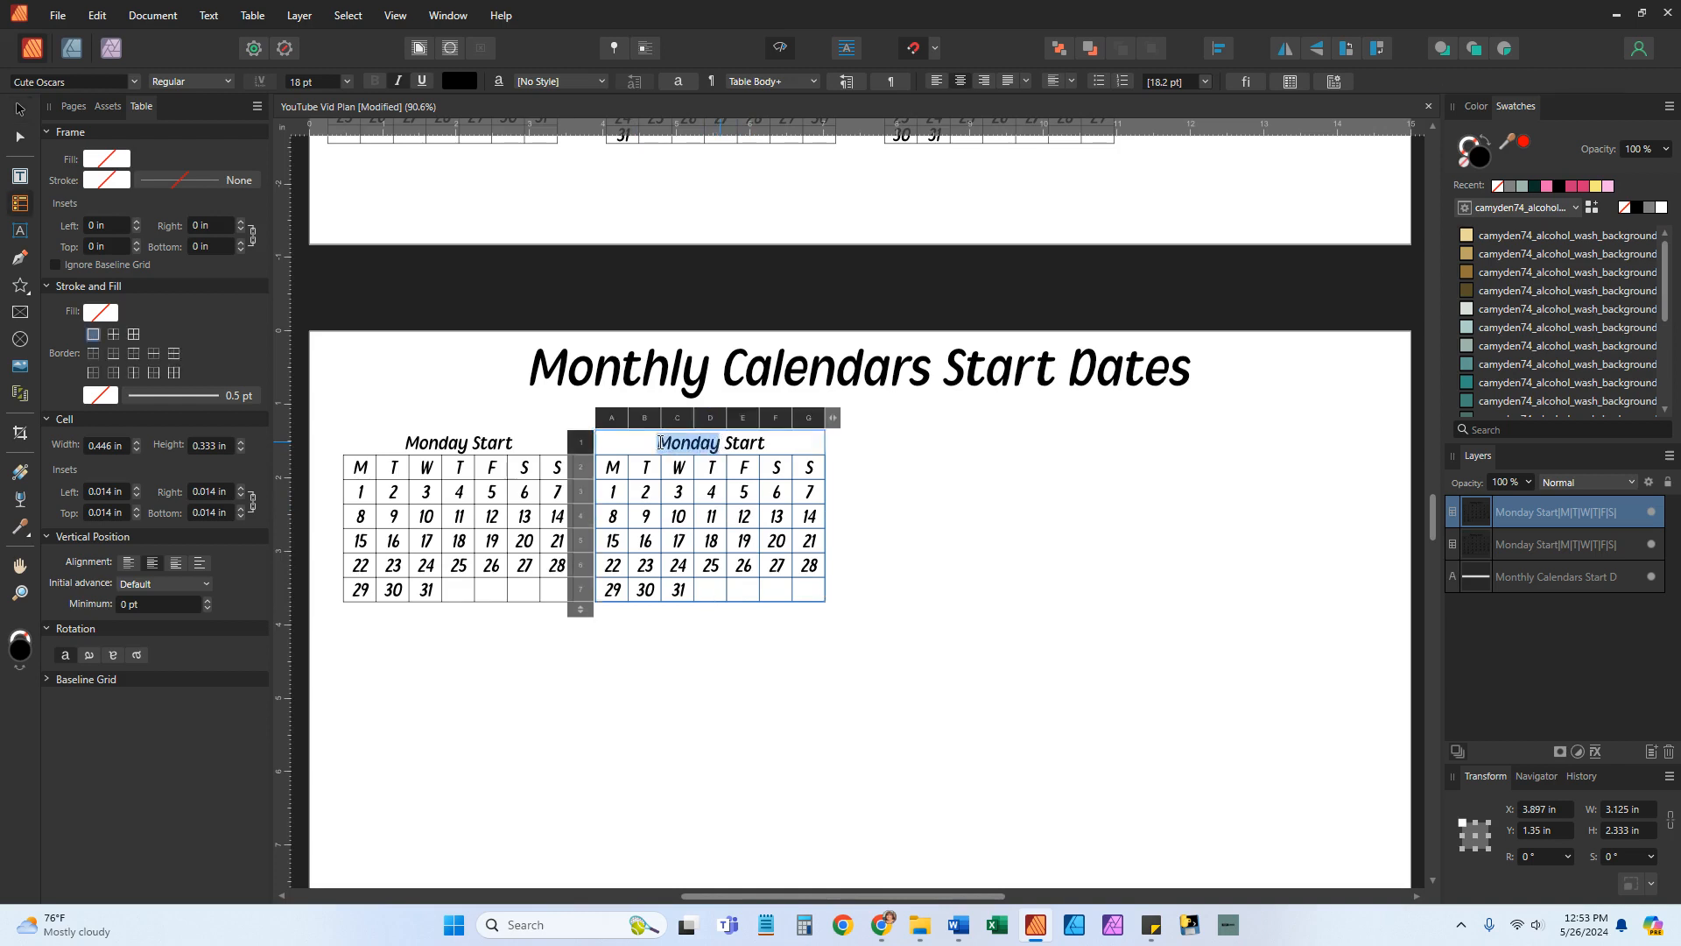
pyautogui.write('t')
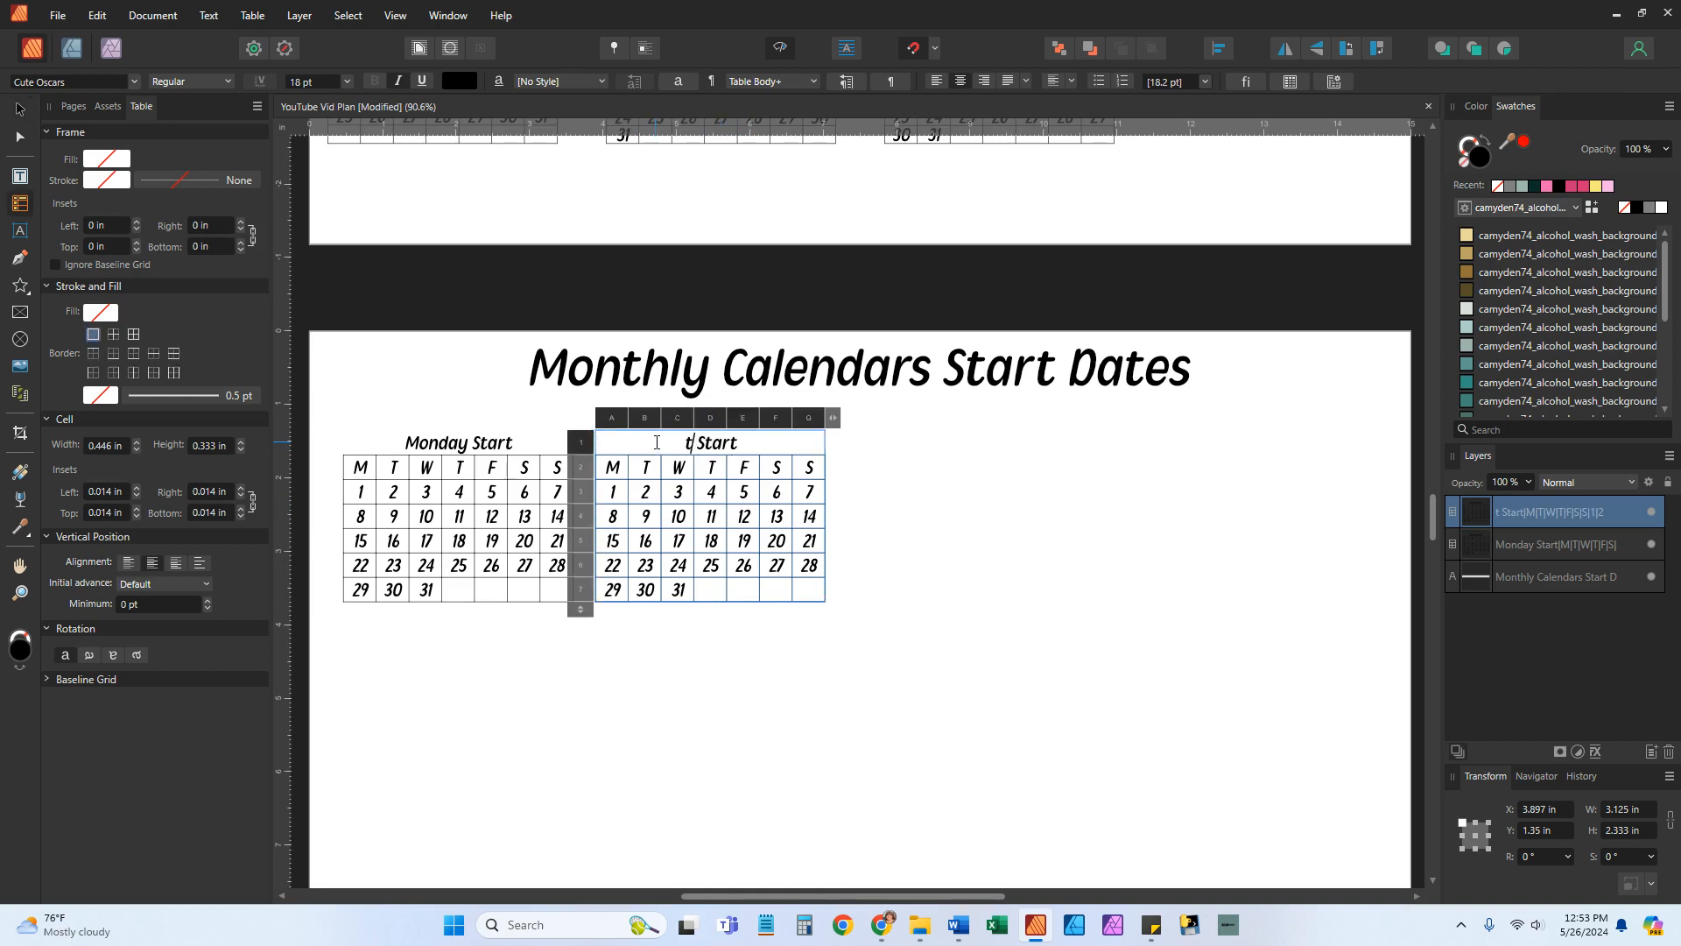
pyautogui.press('BackSpace')
pyautogui.press('capslock')
pyautogui.write('T')
pyautogui.press('capslock')
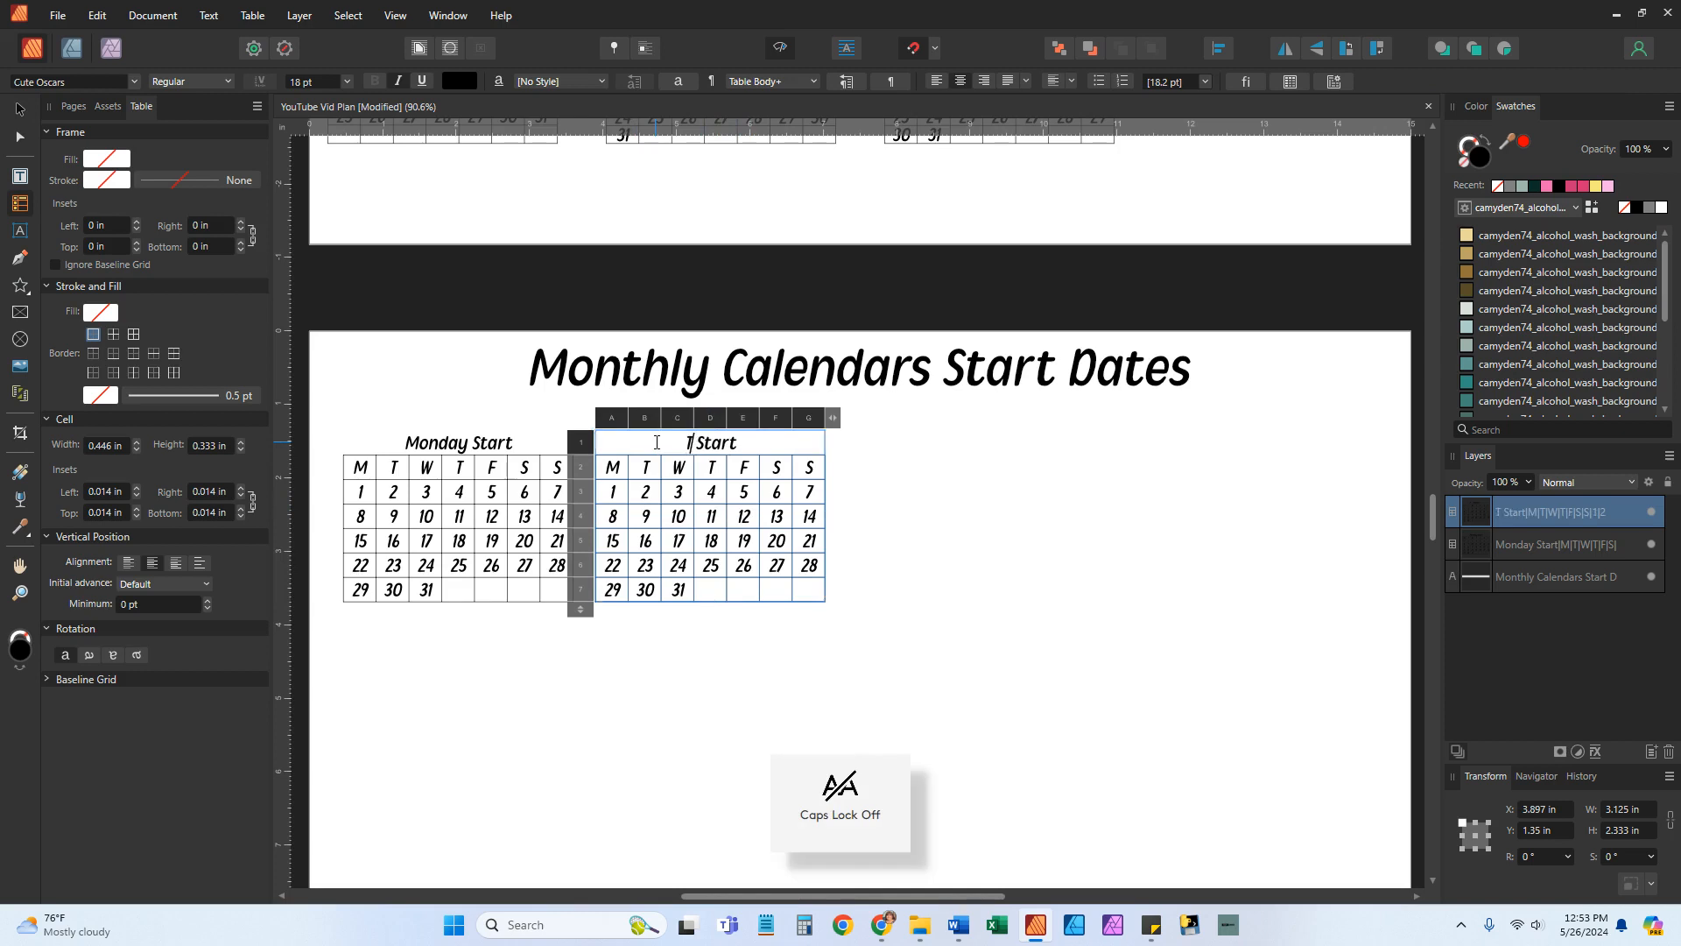
pyautogui.write('uesa')
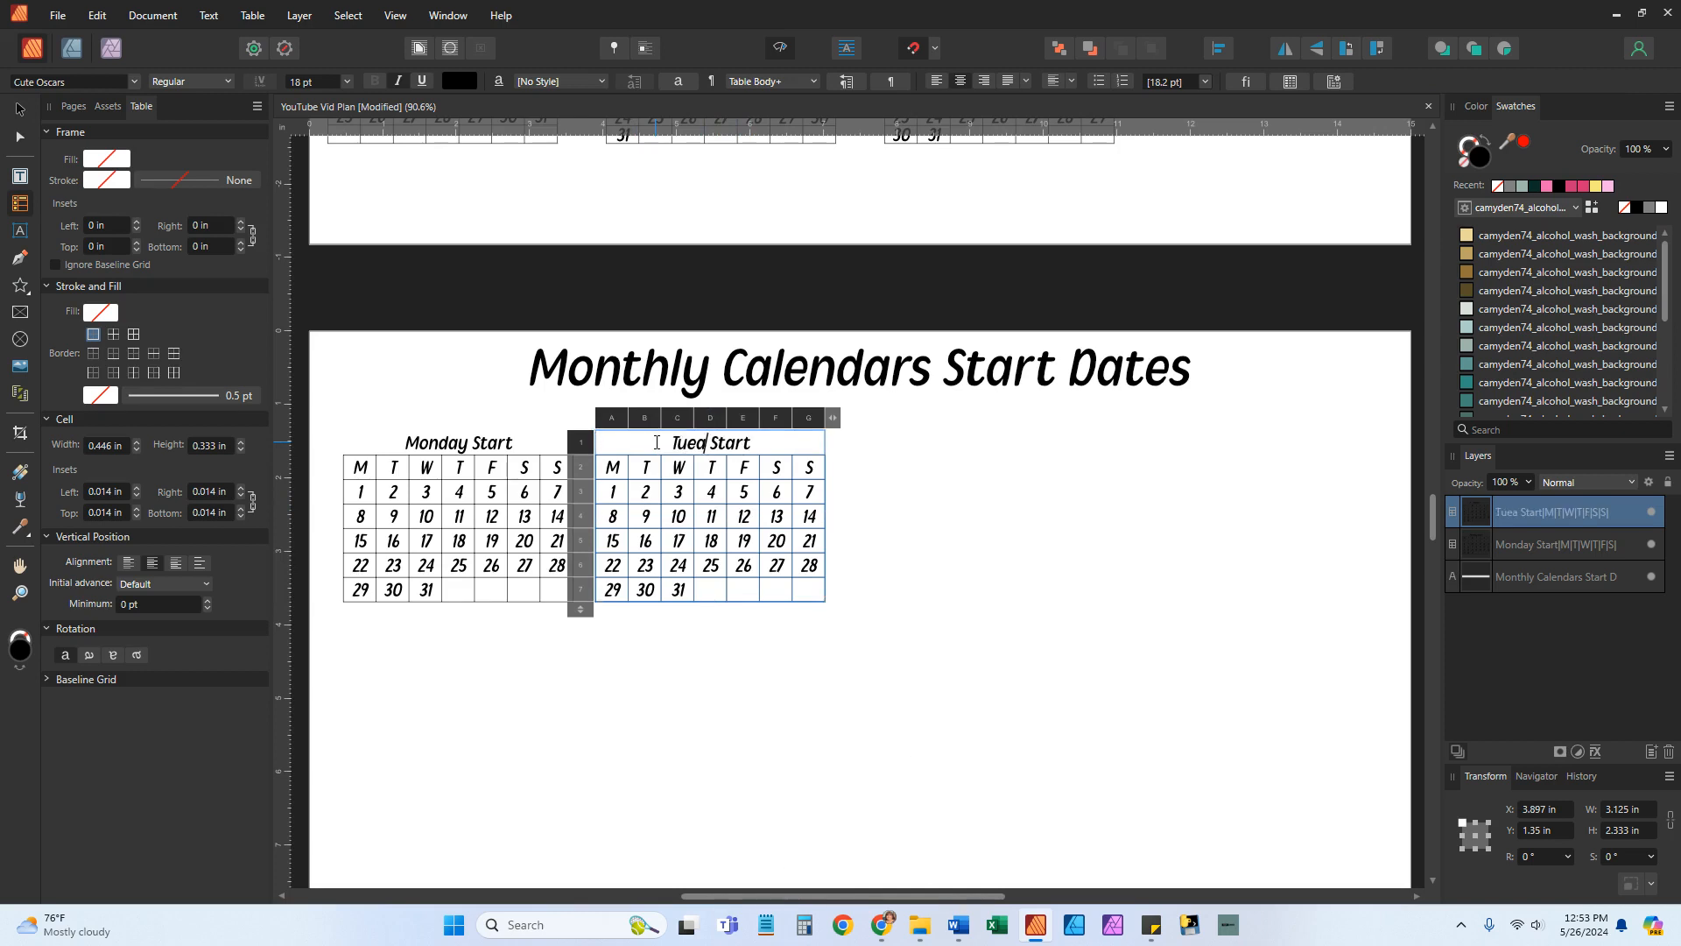
pyautogui.press('BackSpace')
pyautogui.write('day')
# Clear the Monday cell in row 3 of the Tuesday Start table and renumber the remaining cells 1 to 6
pyautogui.doubleClick(610, 492)
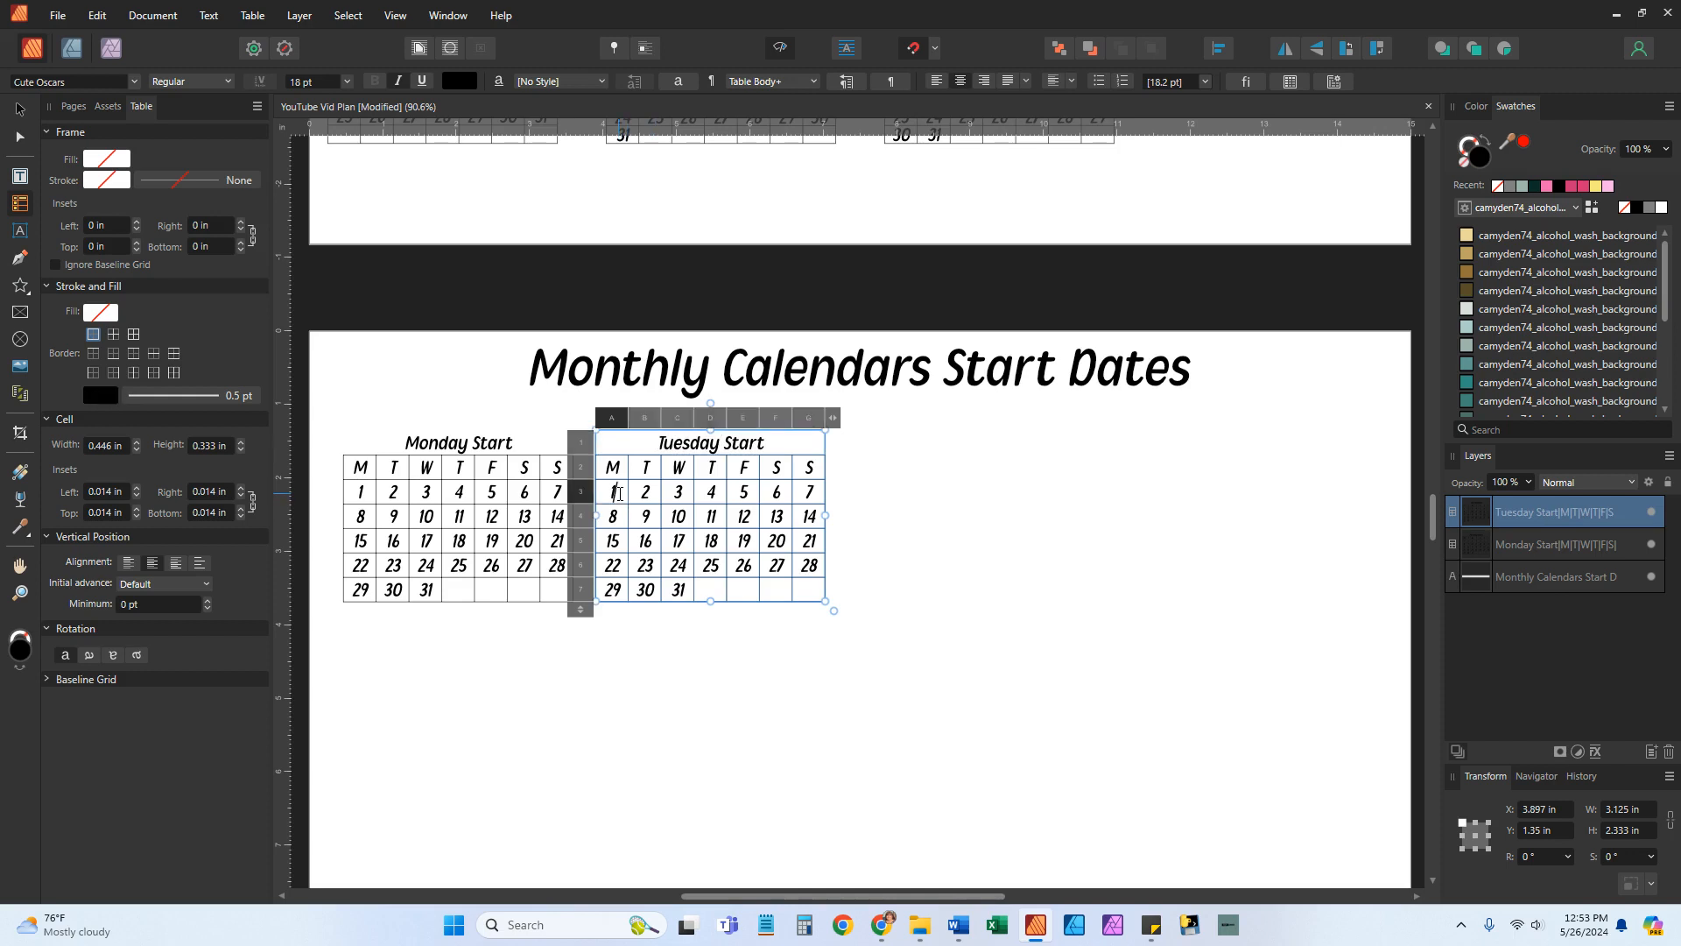
pyautogui.click(609, 490)
pyautogui.doubleClick(612, 493)
pyautogui.press('BackSpace')
pyautogui.press('Tab')
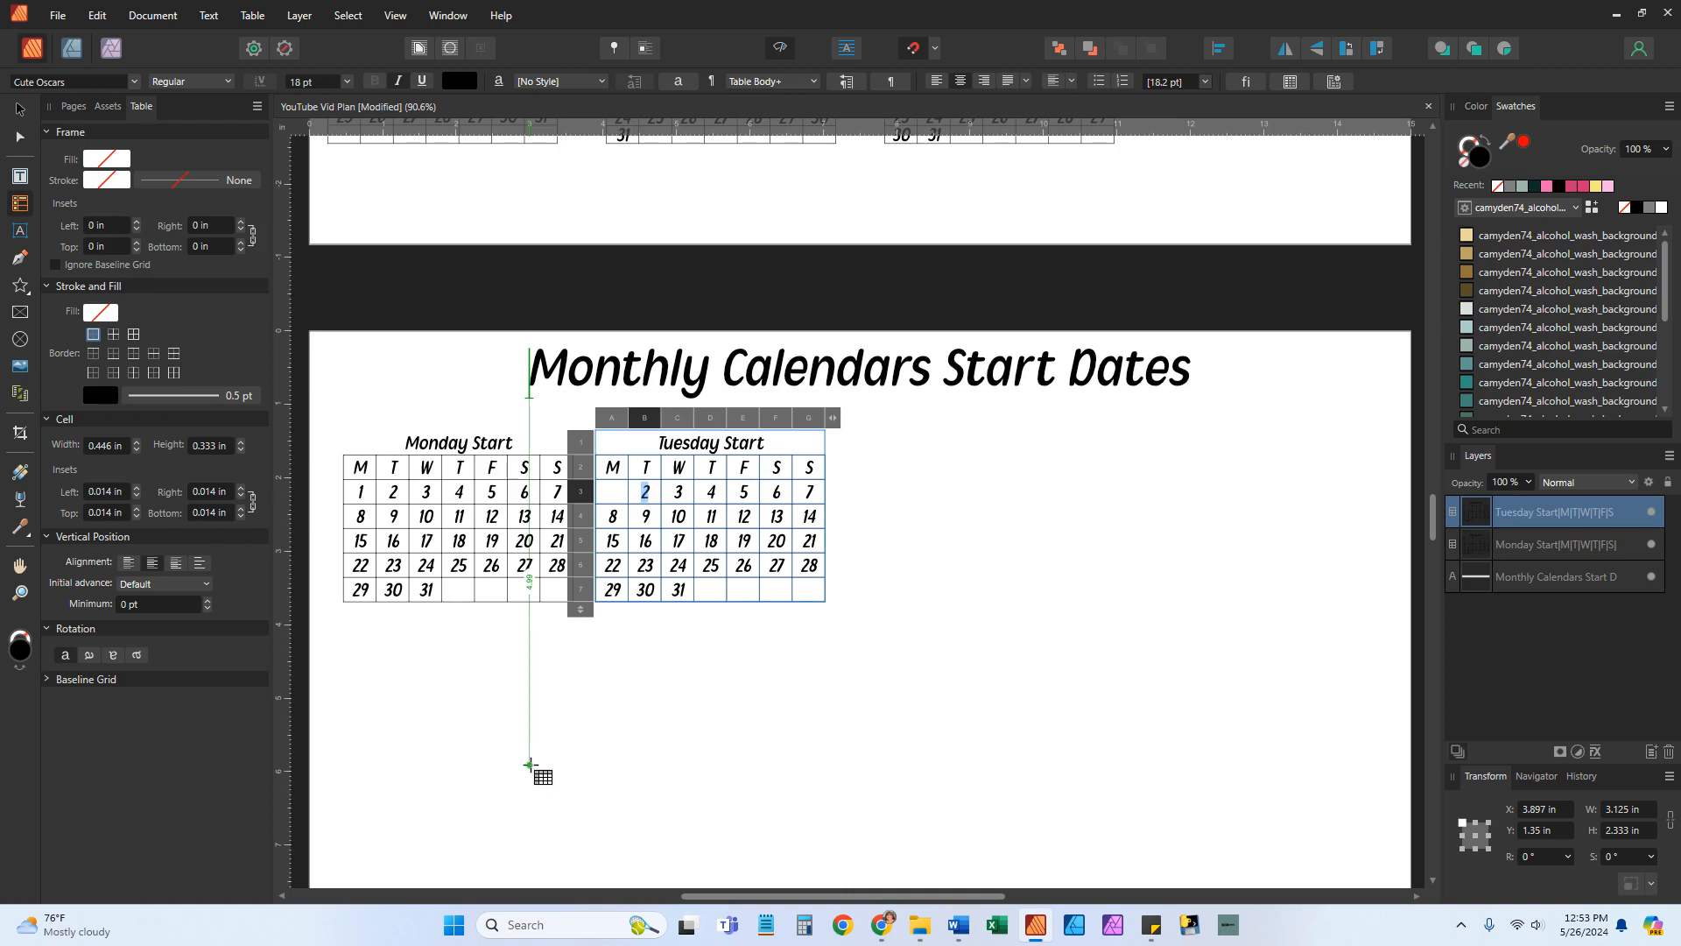
pyautogui.write('1')
pyautogui.press('Tab')
pyautogui.write('2')
pyautogui.press('Tab')
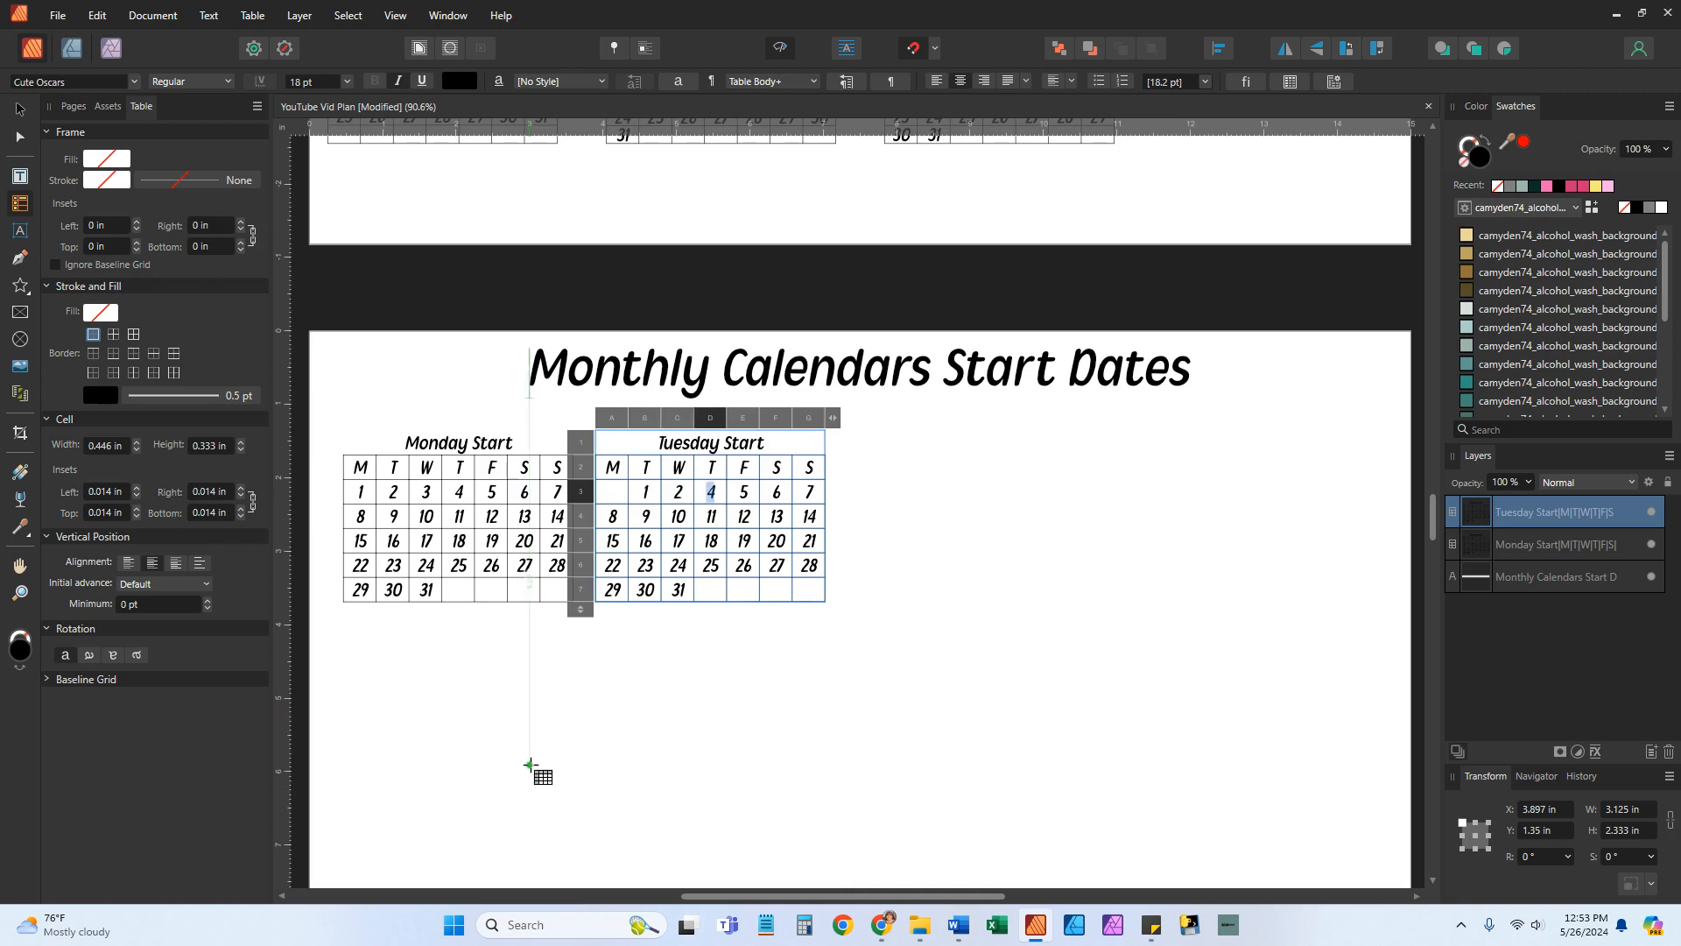
pyautogui.write('3')
pyautogui.press('Tab')
pyautogui.write('4')
pyautogui.press('Tab')
pyautogui.write('5')
pyautogui.press('Tab')
pyautogui.write('6')
# Renumber row 4 of the Tuesday Start table from 7 to 13
pyautogui.press('Tab')
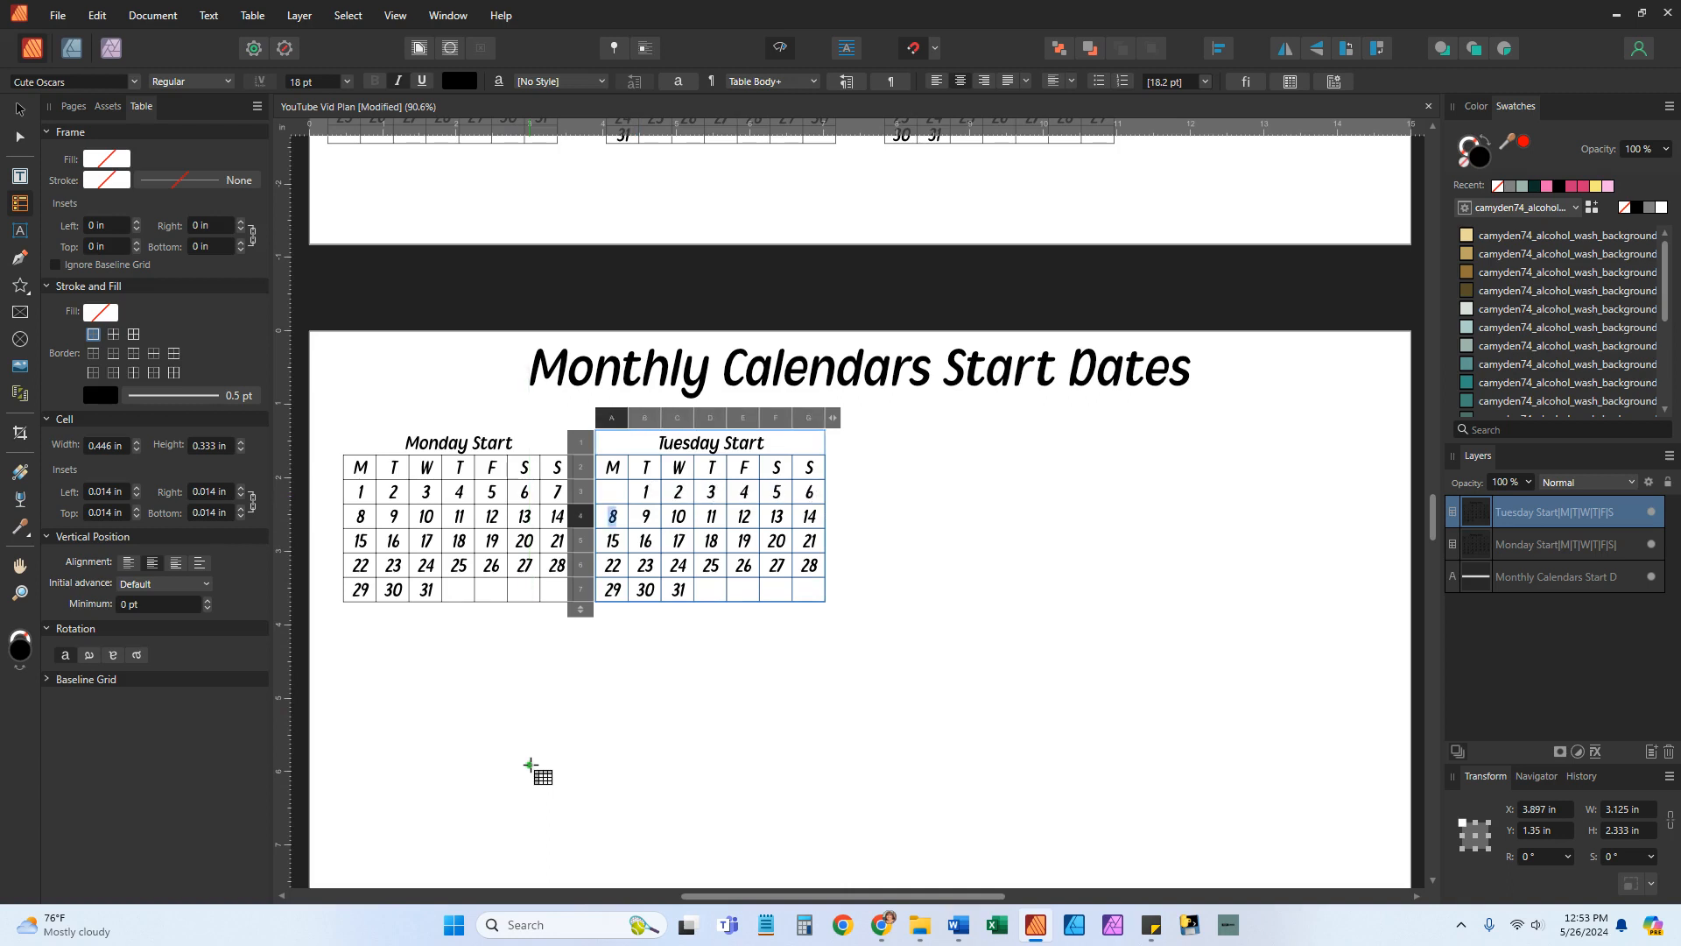
pyautogui.write('7')
pyautogui.press('Tab')
pyautogui.write('8')
pyautogui.press('Tab')
pyautogui.write('9')
pyautogui.press('Tab')
pyautogui.write('10')
pyautogui.press('Tab')
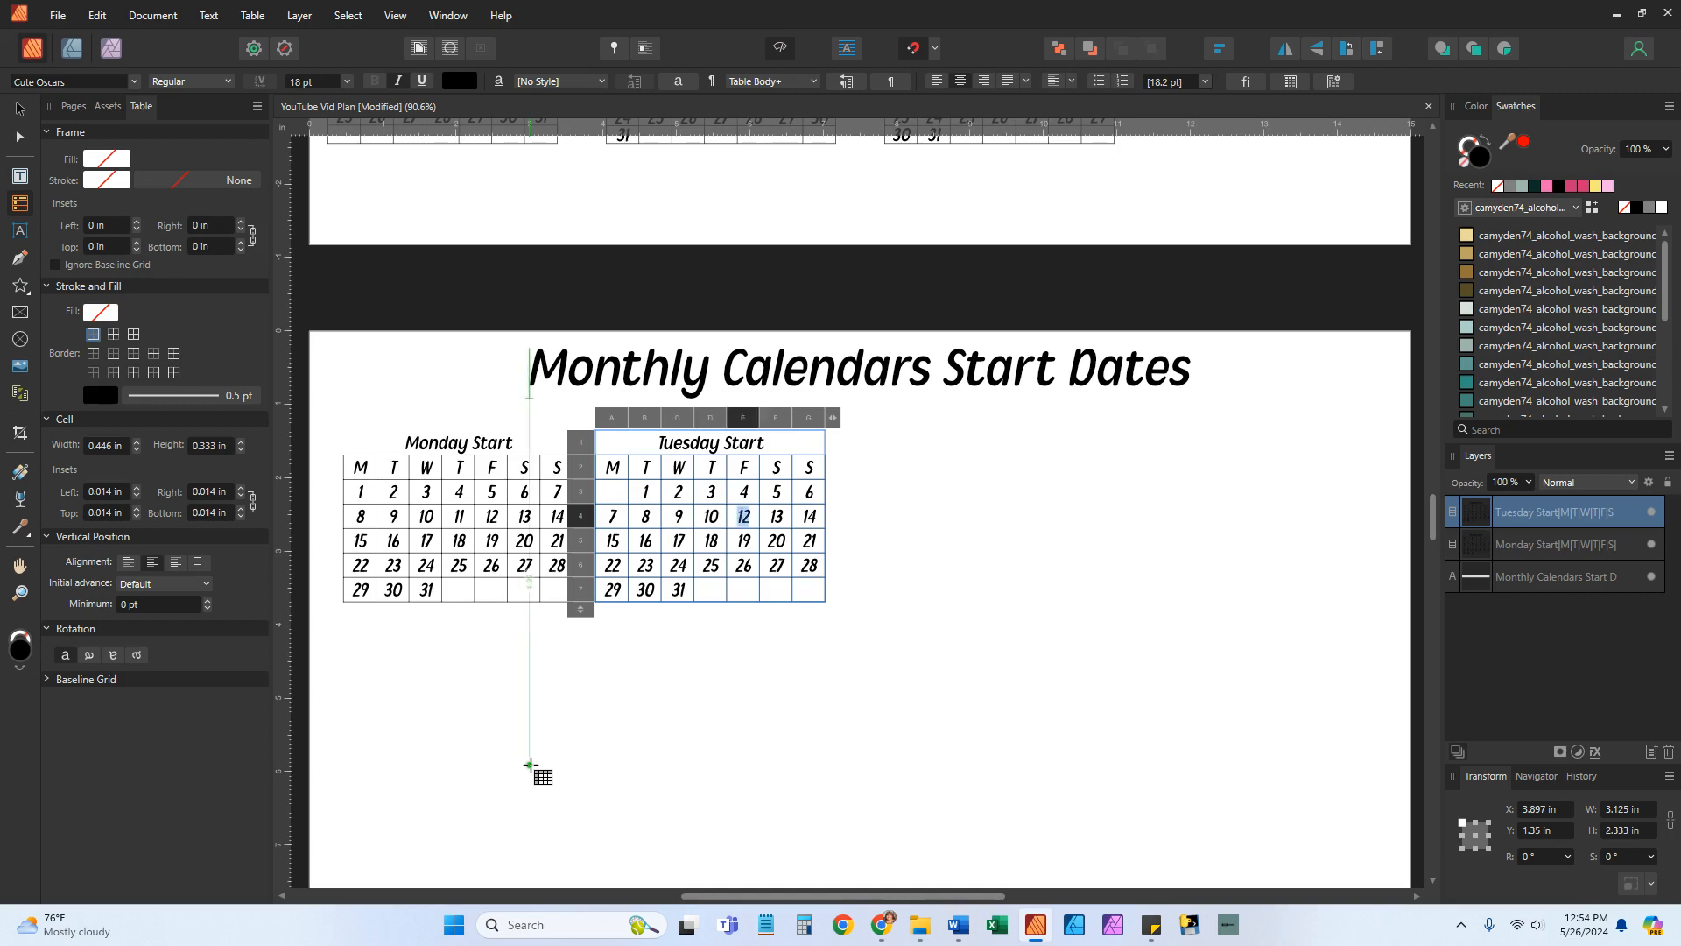
pyautogui.write('11')
pyautogui.press('Tab')
pyautogui.write('12')
pyautogui.press('Tab')
pyautogui.write('13')
# Renumber row 5 of the Tuesday Start table with 14 to 19 in the first six cells and 10 in the last
pyautogui.press('Tab')
pyautogui.write('14')
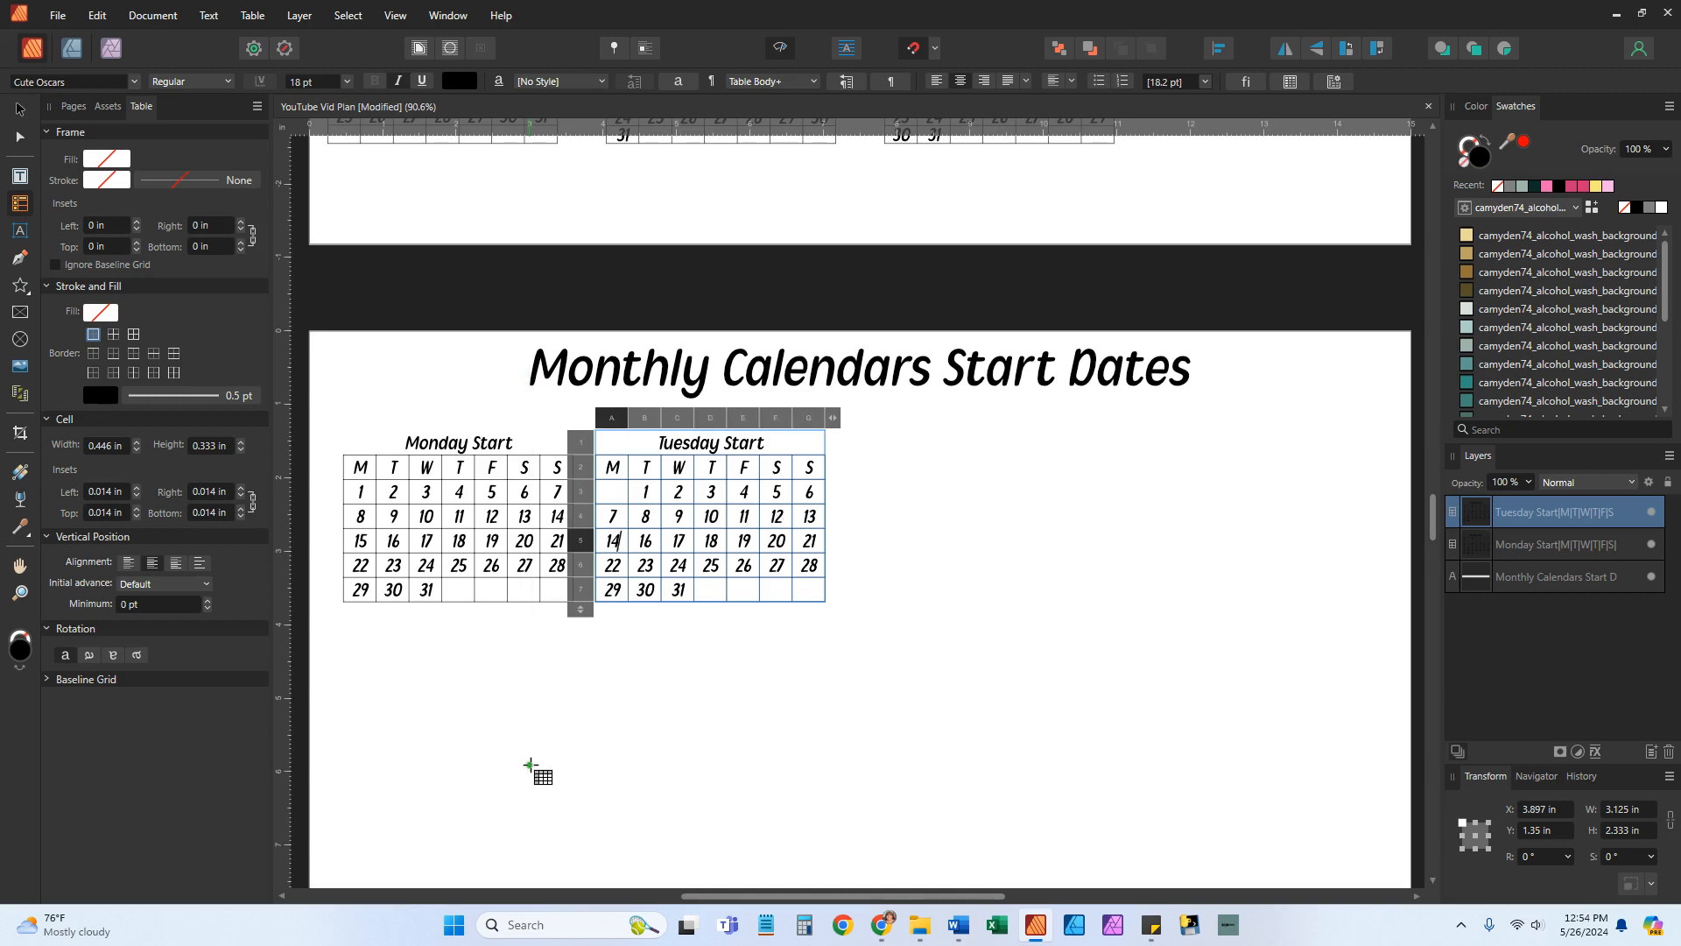
pyautogui.press('Tab')
pyautogui.write('165')
pyautogui.press('Tab')
pyautogui.write('1')
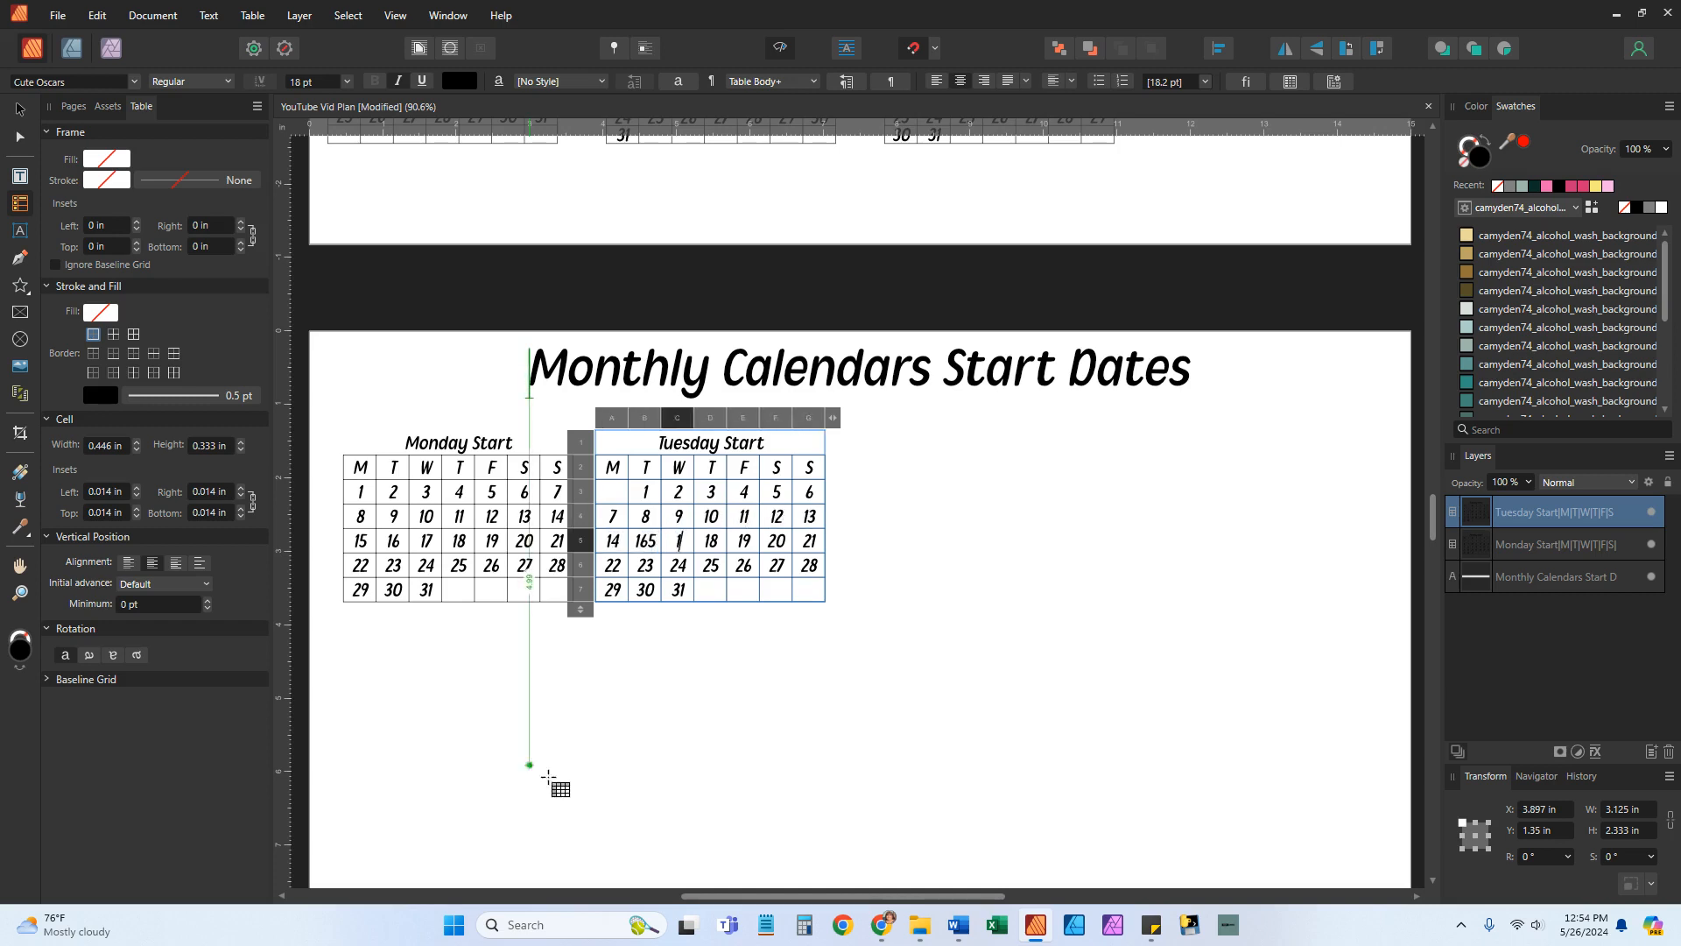
pyautogui.doubleClick(646, 542)
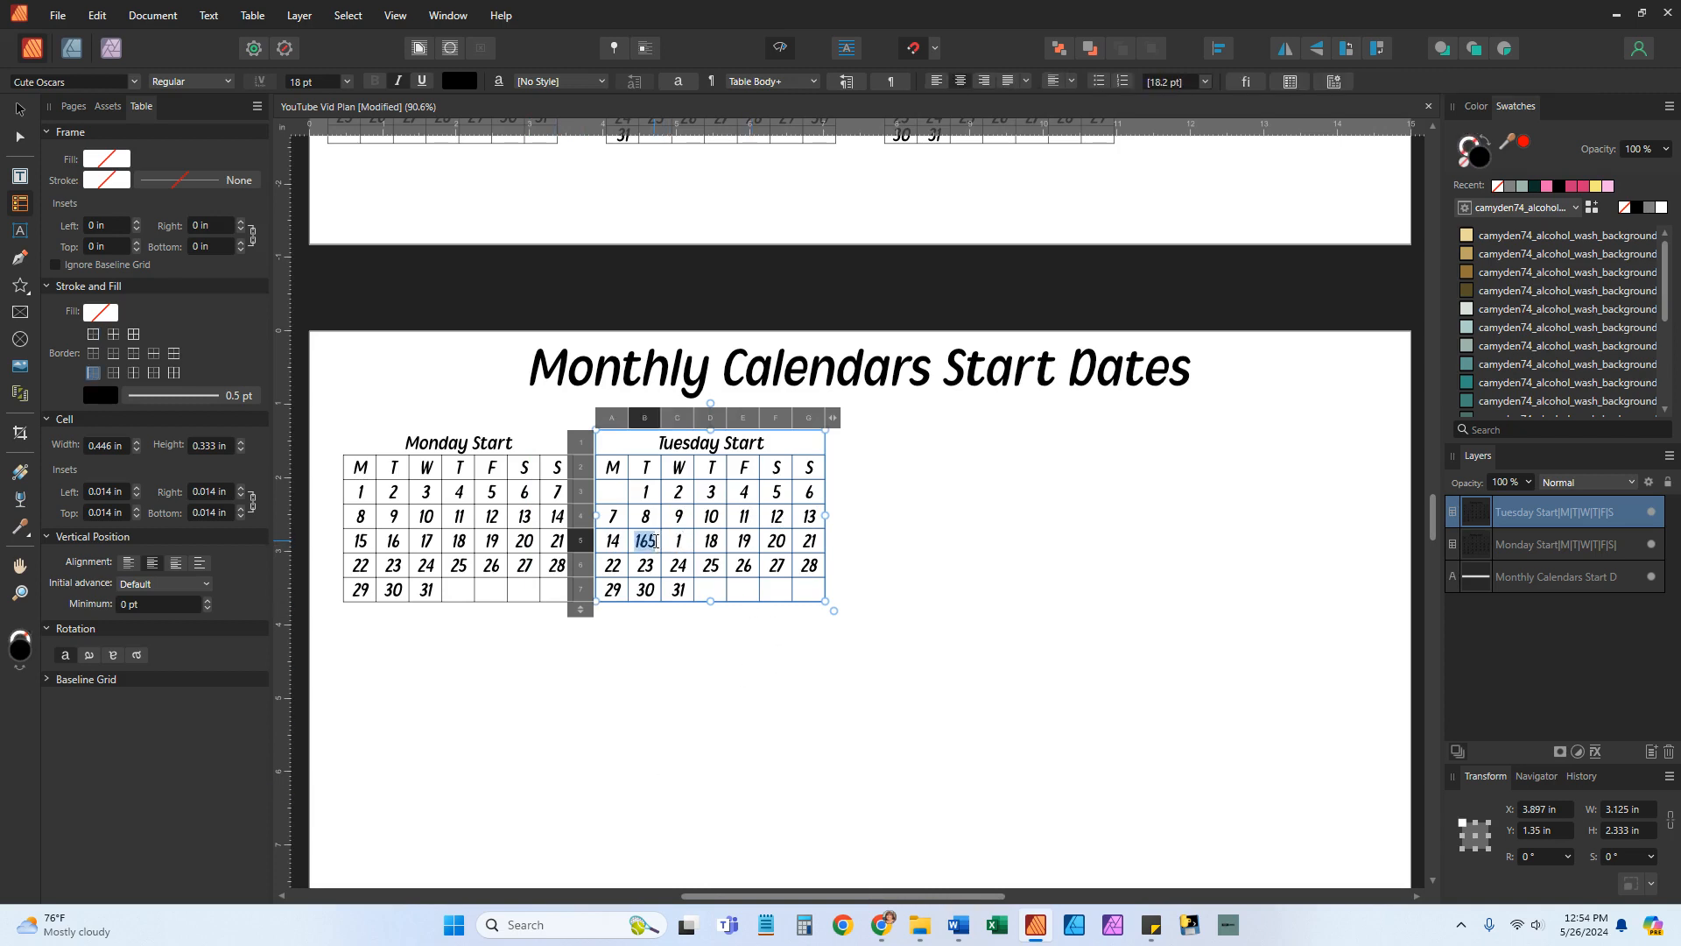
pyautogui.write('15')
pyautogui.press('Tab')
pyautogui.write('16')
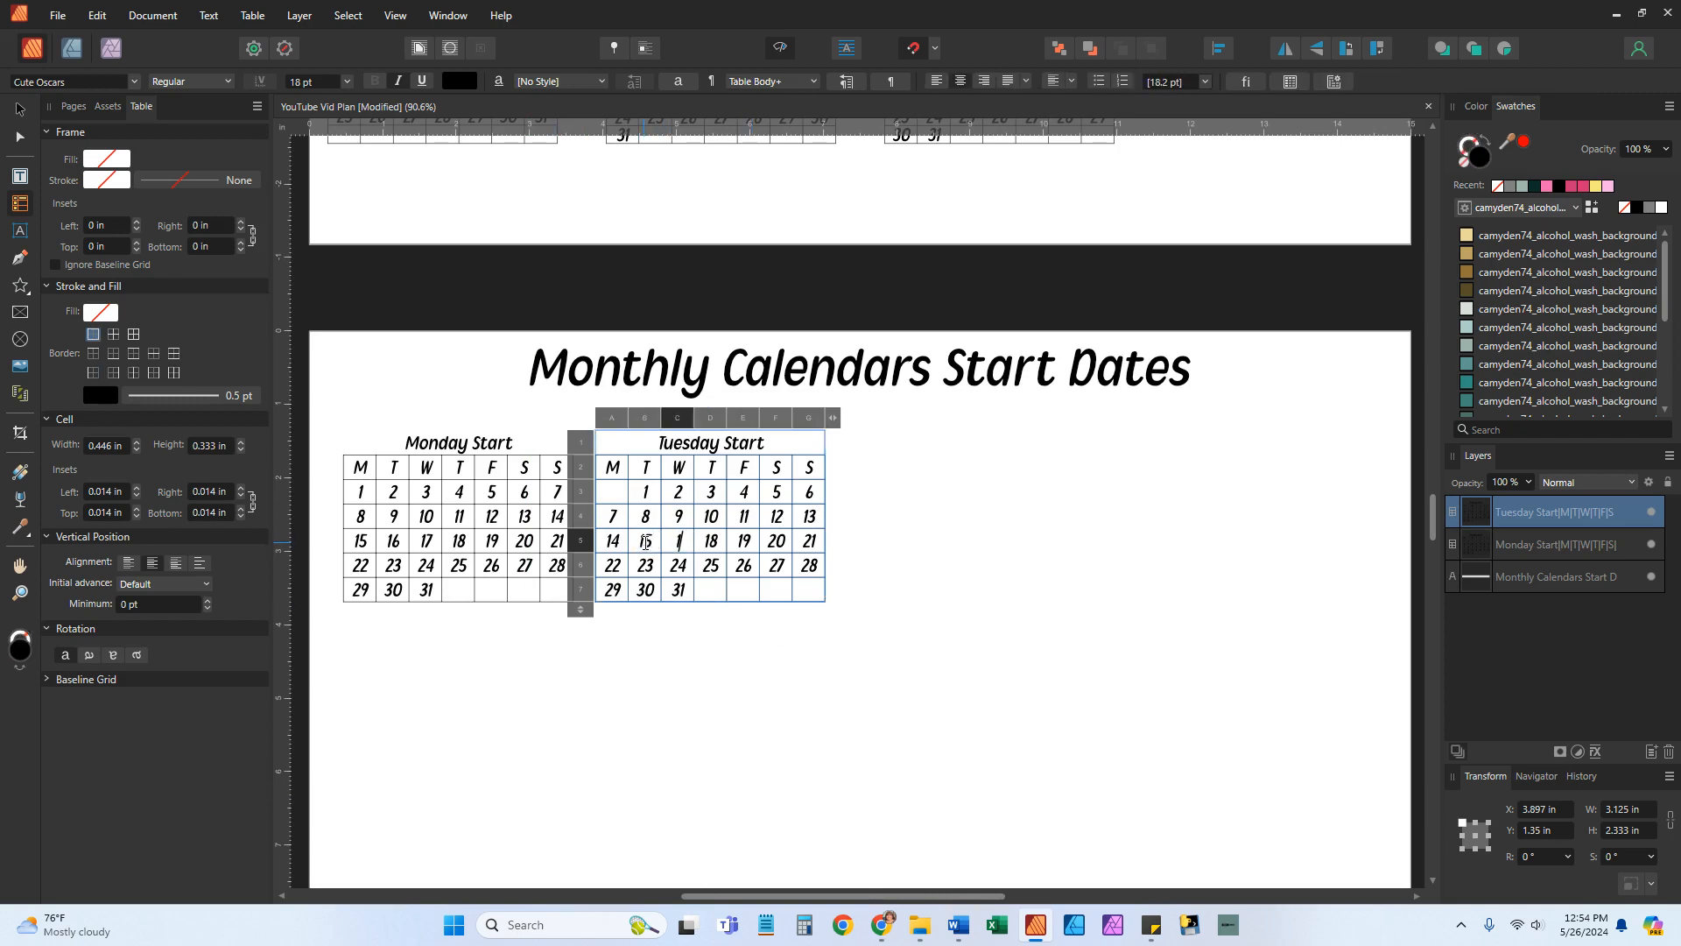
pyautogui.press('Tab')
pyautogui.write('17')
pyautogui.press('Tab')
pyautogui.write('18')
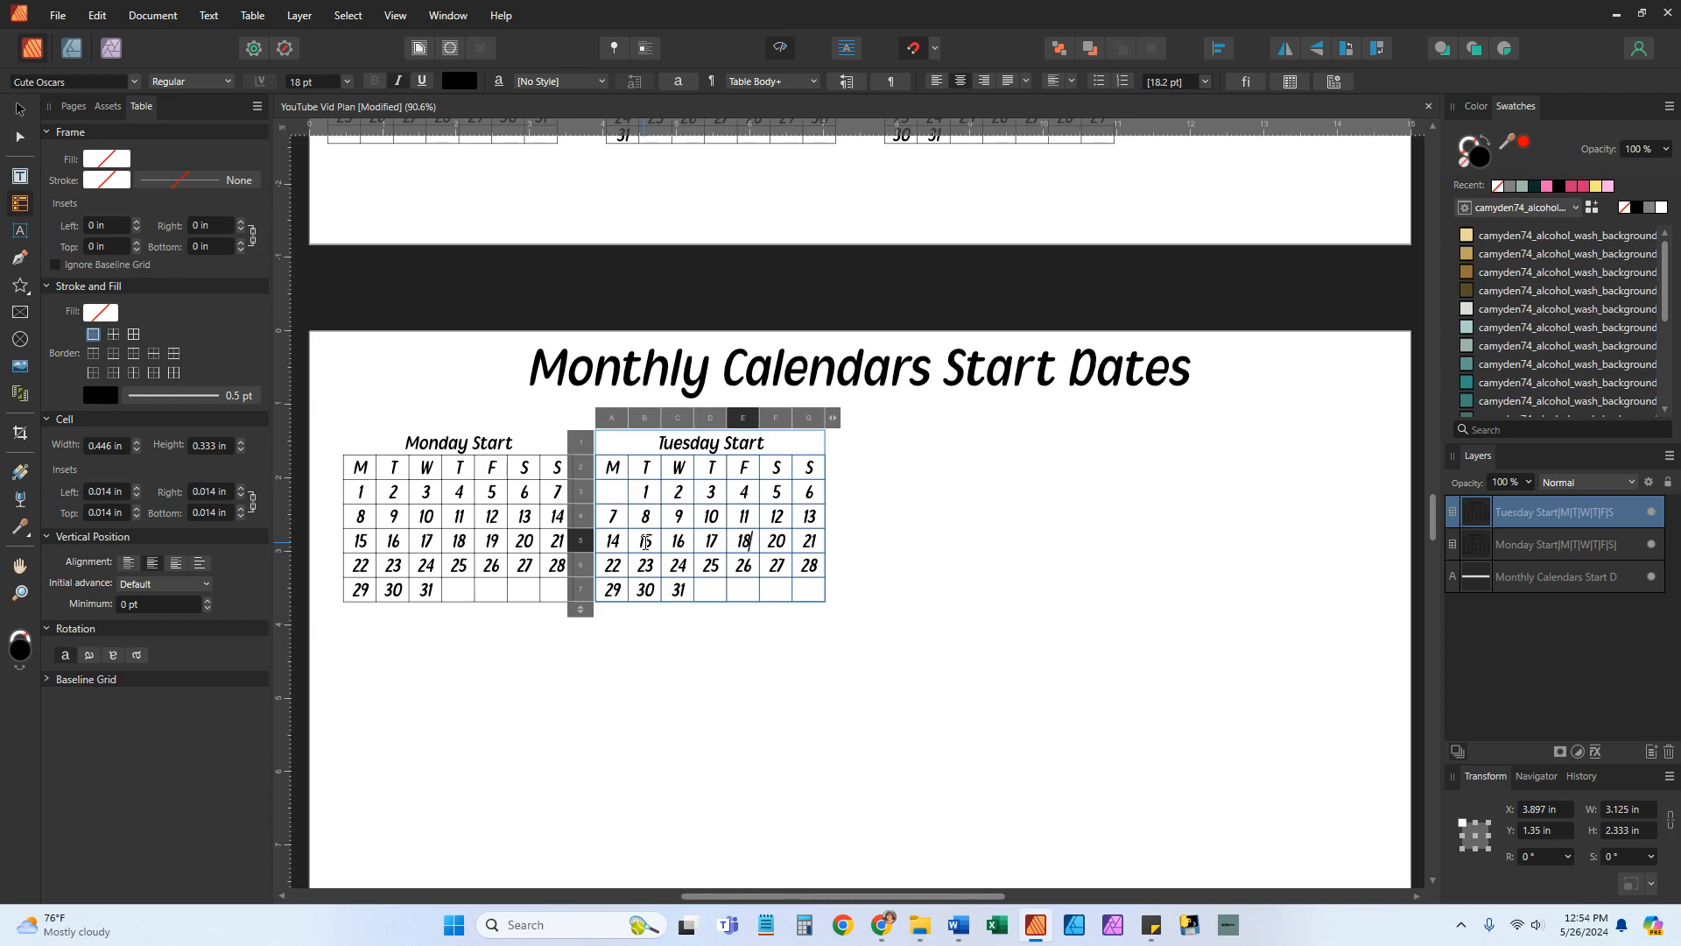
pyautogui.press('Tab')
pyautogui.write('19')
pyautogui.press('Tab')
pyautogui.write('10')
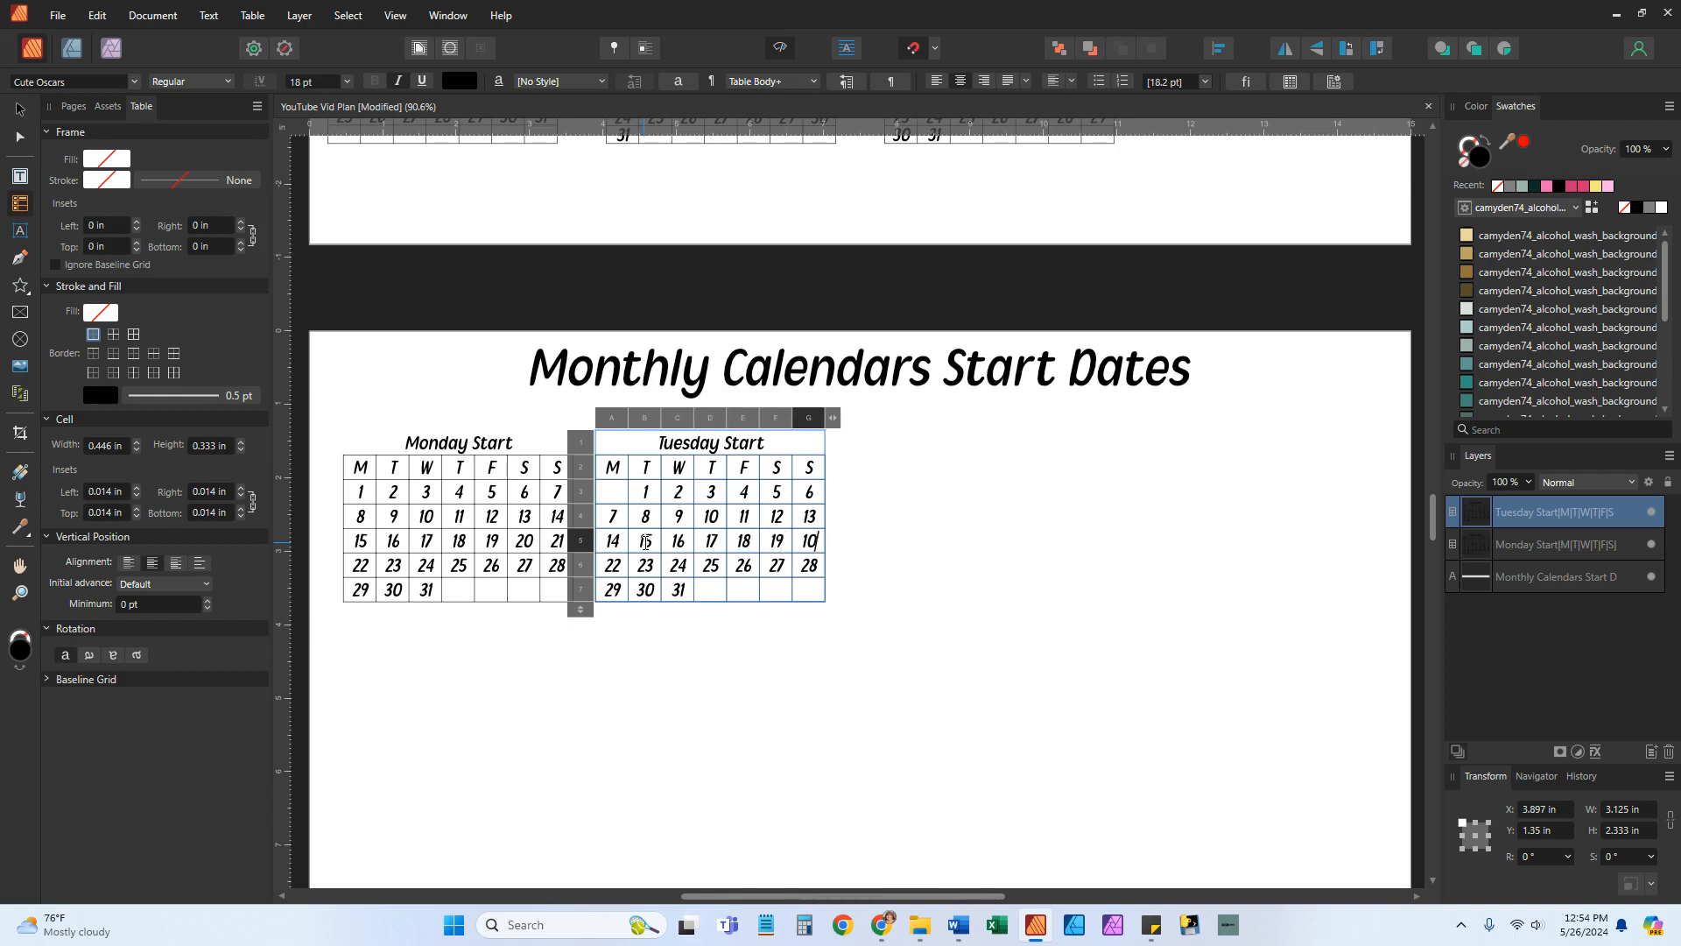
# Renumber row 6 of the Tuesday Start table from 21 to 27
pyautogui.press('Tab')
pyautogui.write('12')
pyautogui.press('BackSpace')
pyautogui.press('BackSpace')
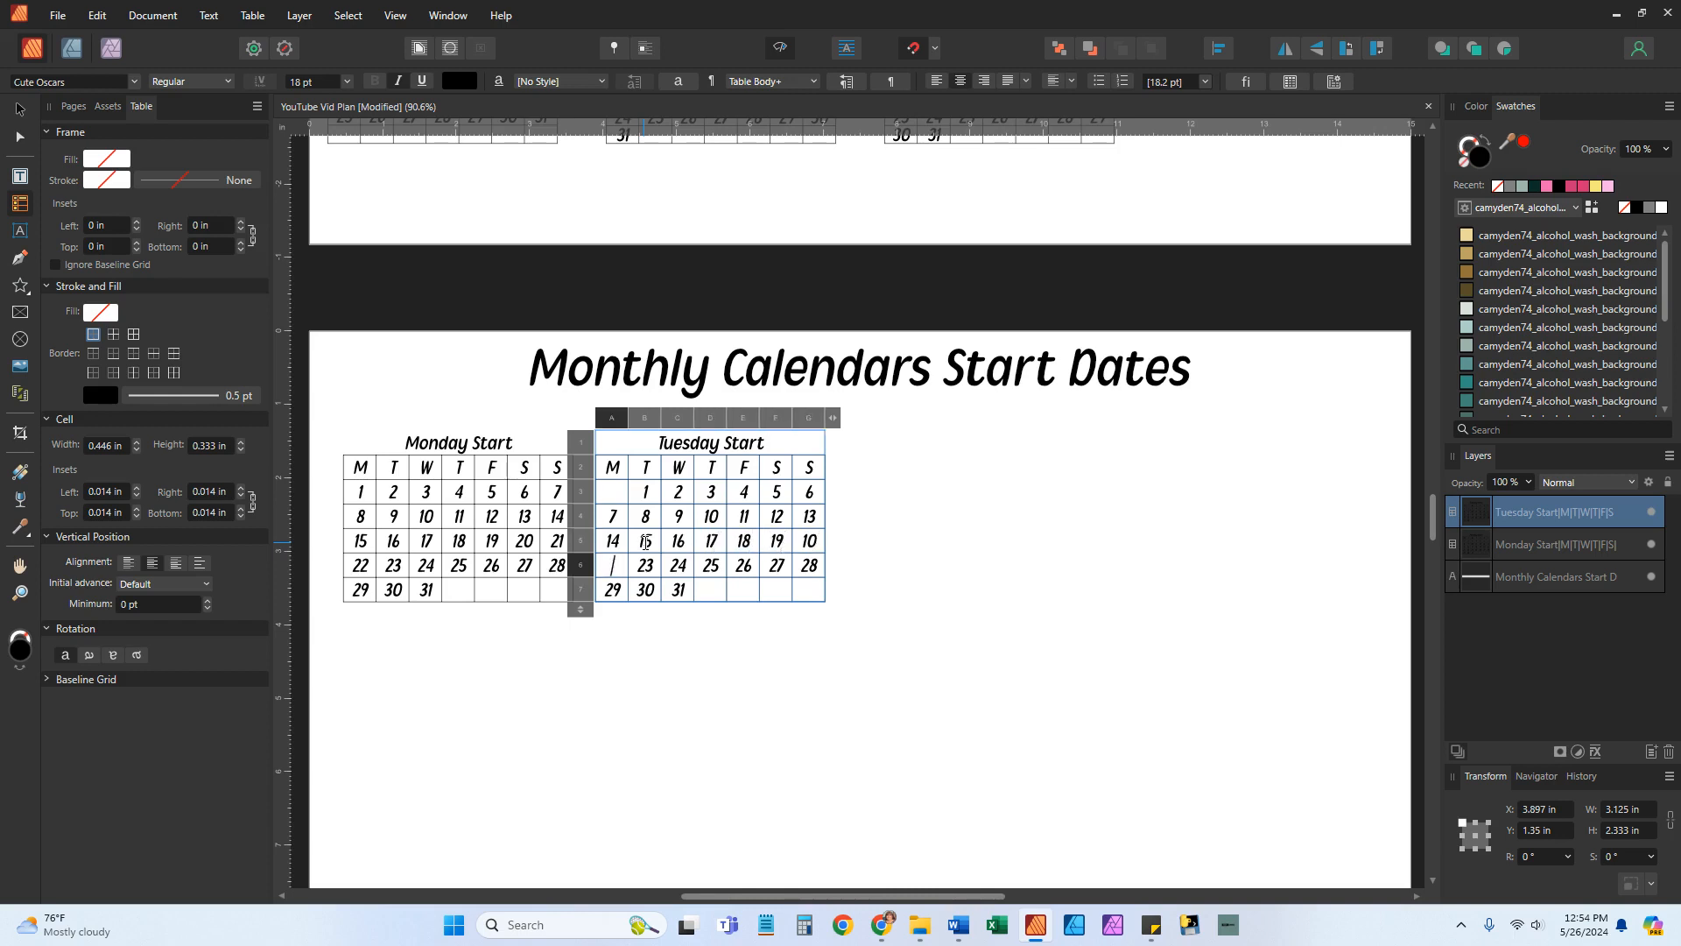
pyautogui.write('21')
pyautogui.press('Tab')
pyautogui.write('22')
pyautogui.press('Tab')
pyautogui.write('23')
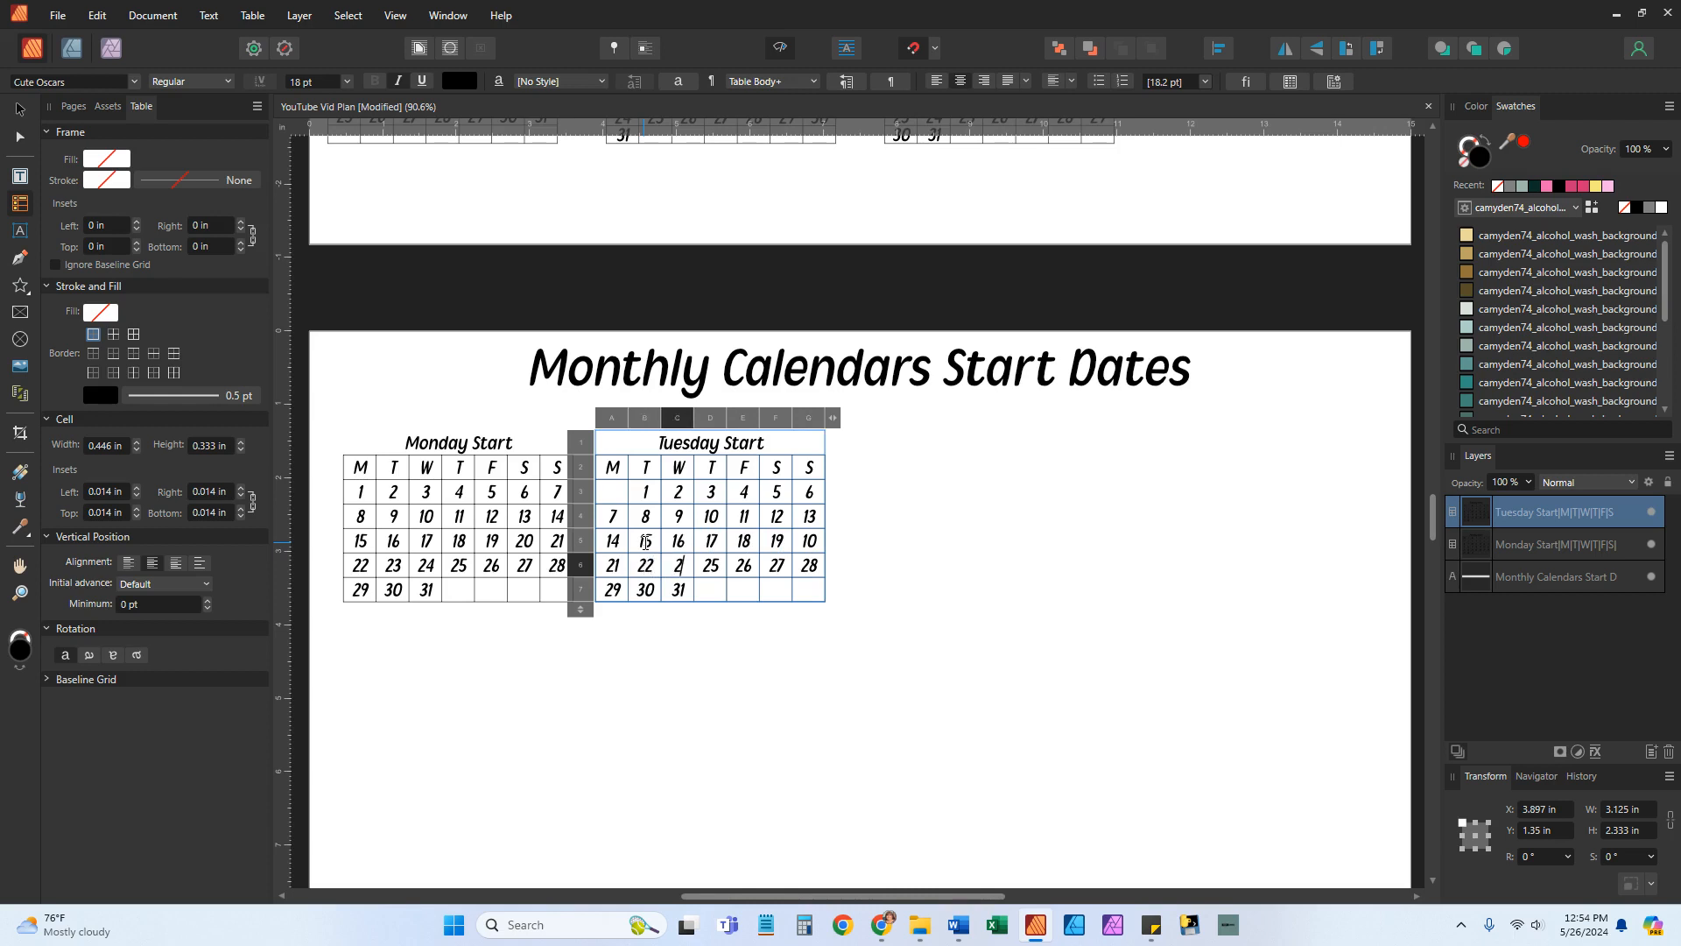
pyautogui.press('Tab')
pyautogui.write('24')
pyautogui.press('Tab')
pyautogui.write('25')
pyautogui.press('Tab')
pyautogui.write('26')
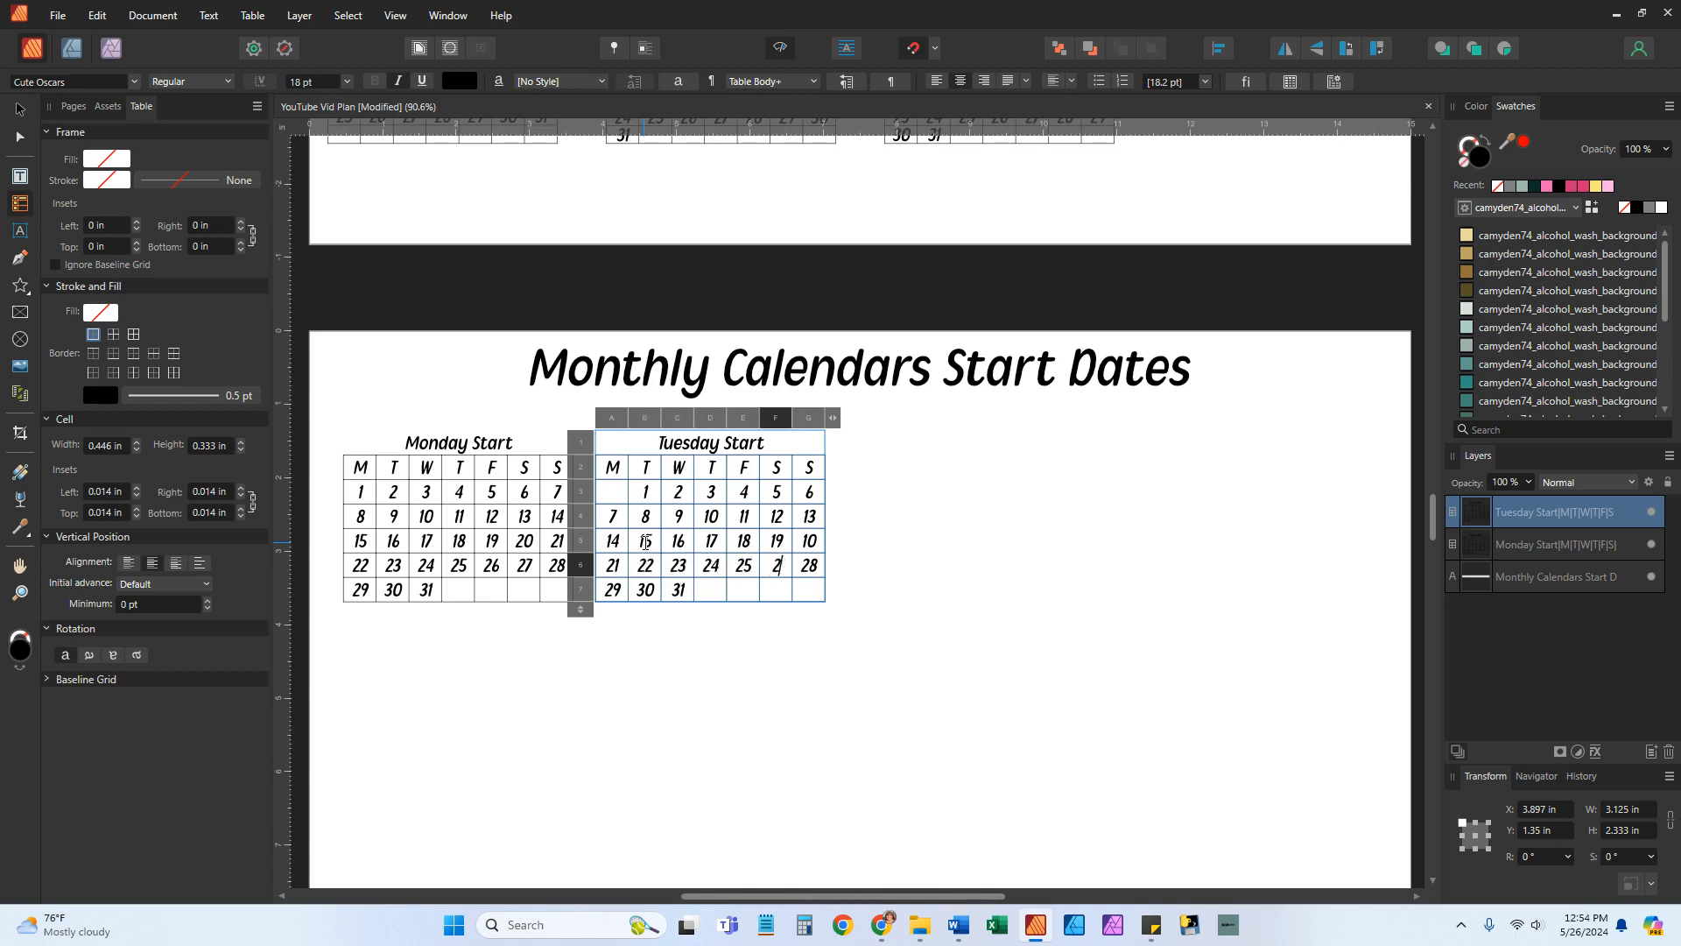
pyautogui.press('Tab')
pyautogui.write('27')
# Enter 28, 29, 30 and 31 in the first four cells of the Tuesday Start table's row 7, then leave the table
pyautogui.press('Tab')
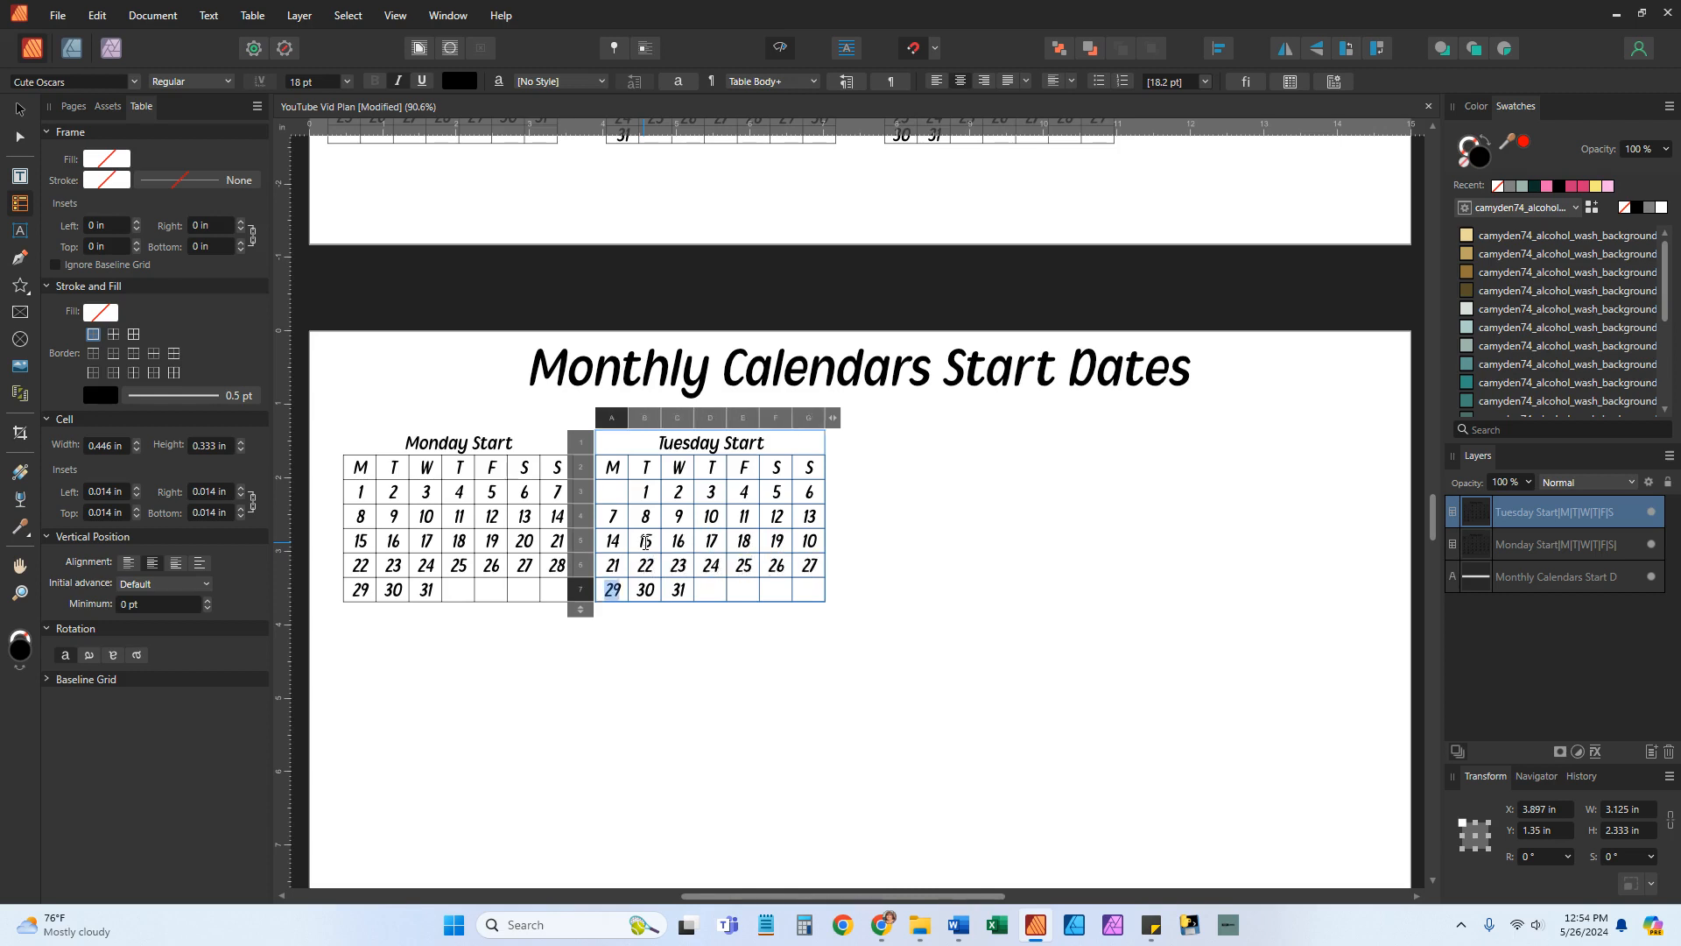
pyautogui.write('28')
pyautogui.press('Tab')
pyautogui.write('29')
pyautogui.press('Tab')
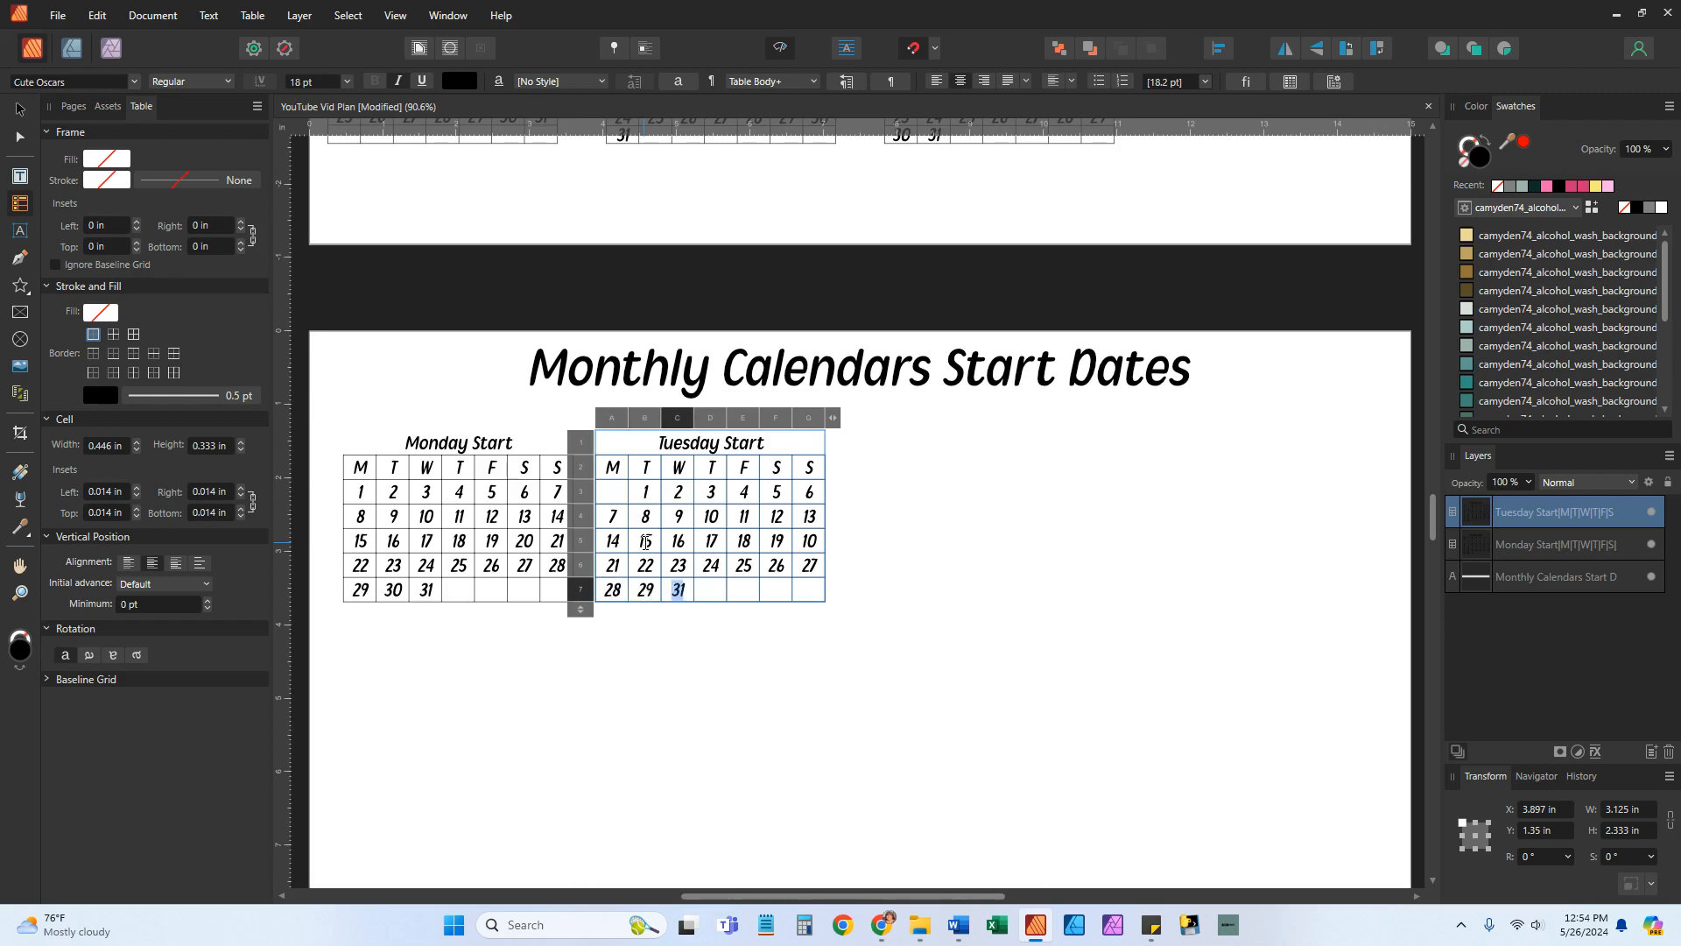
pyautogui.write('30')
pyautogui.press('Tab')
pyautogui.write('31')
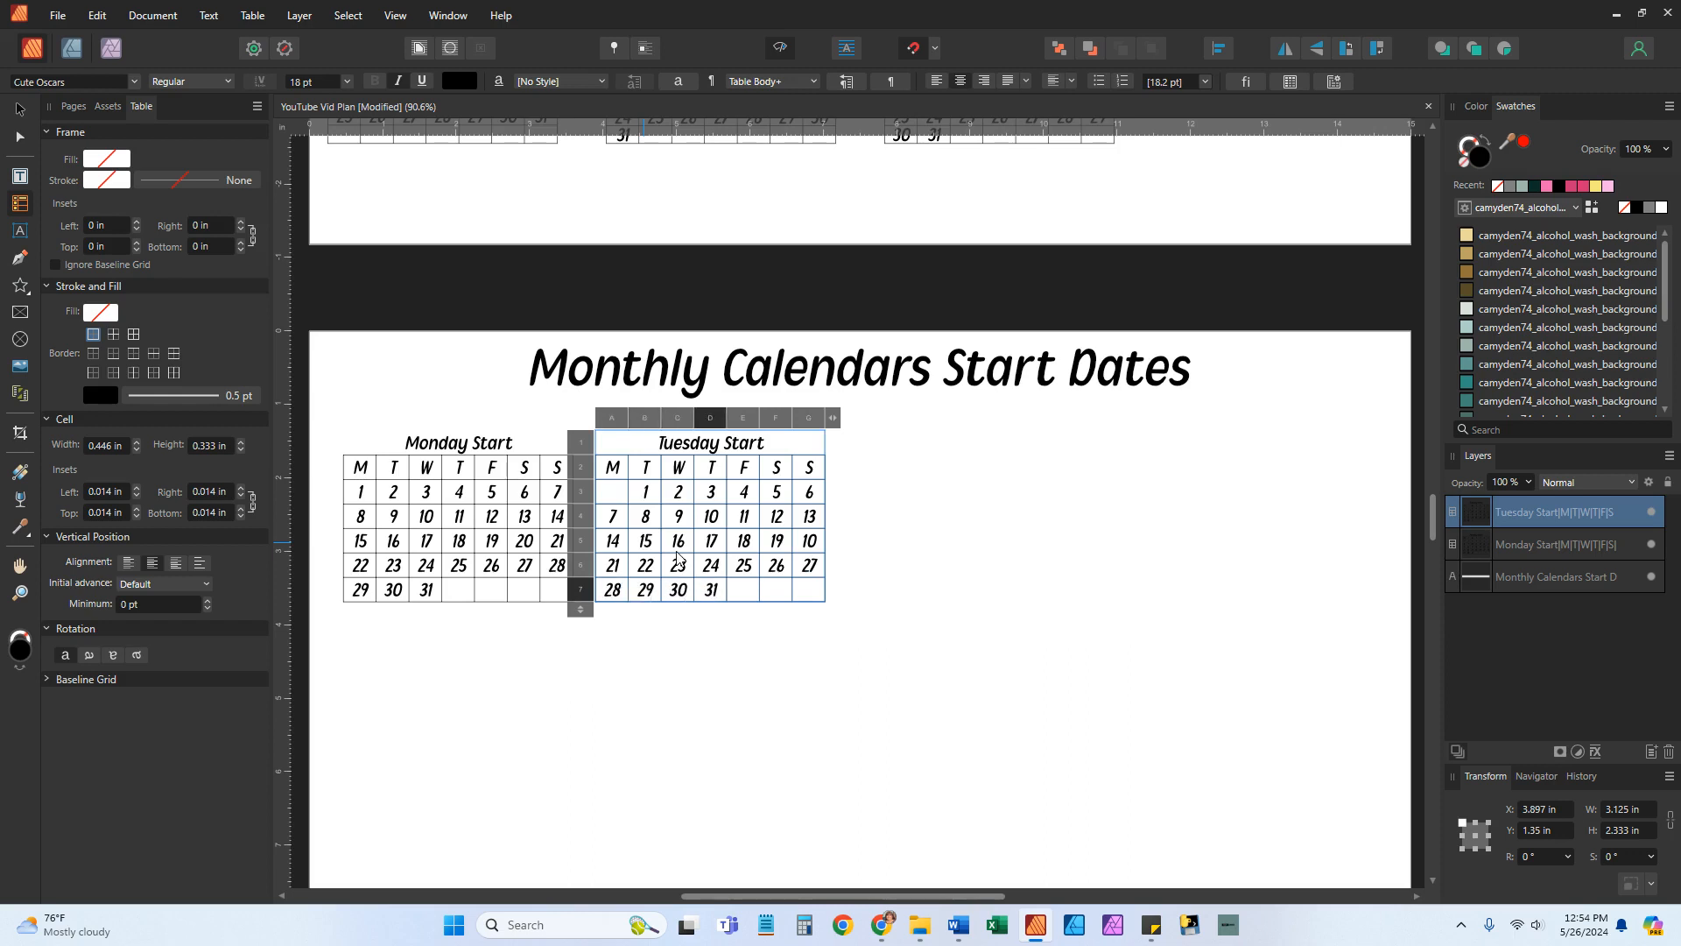
pyautogui.press('Escape')
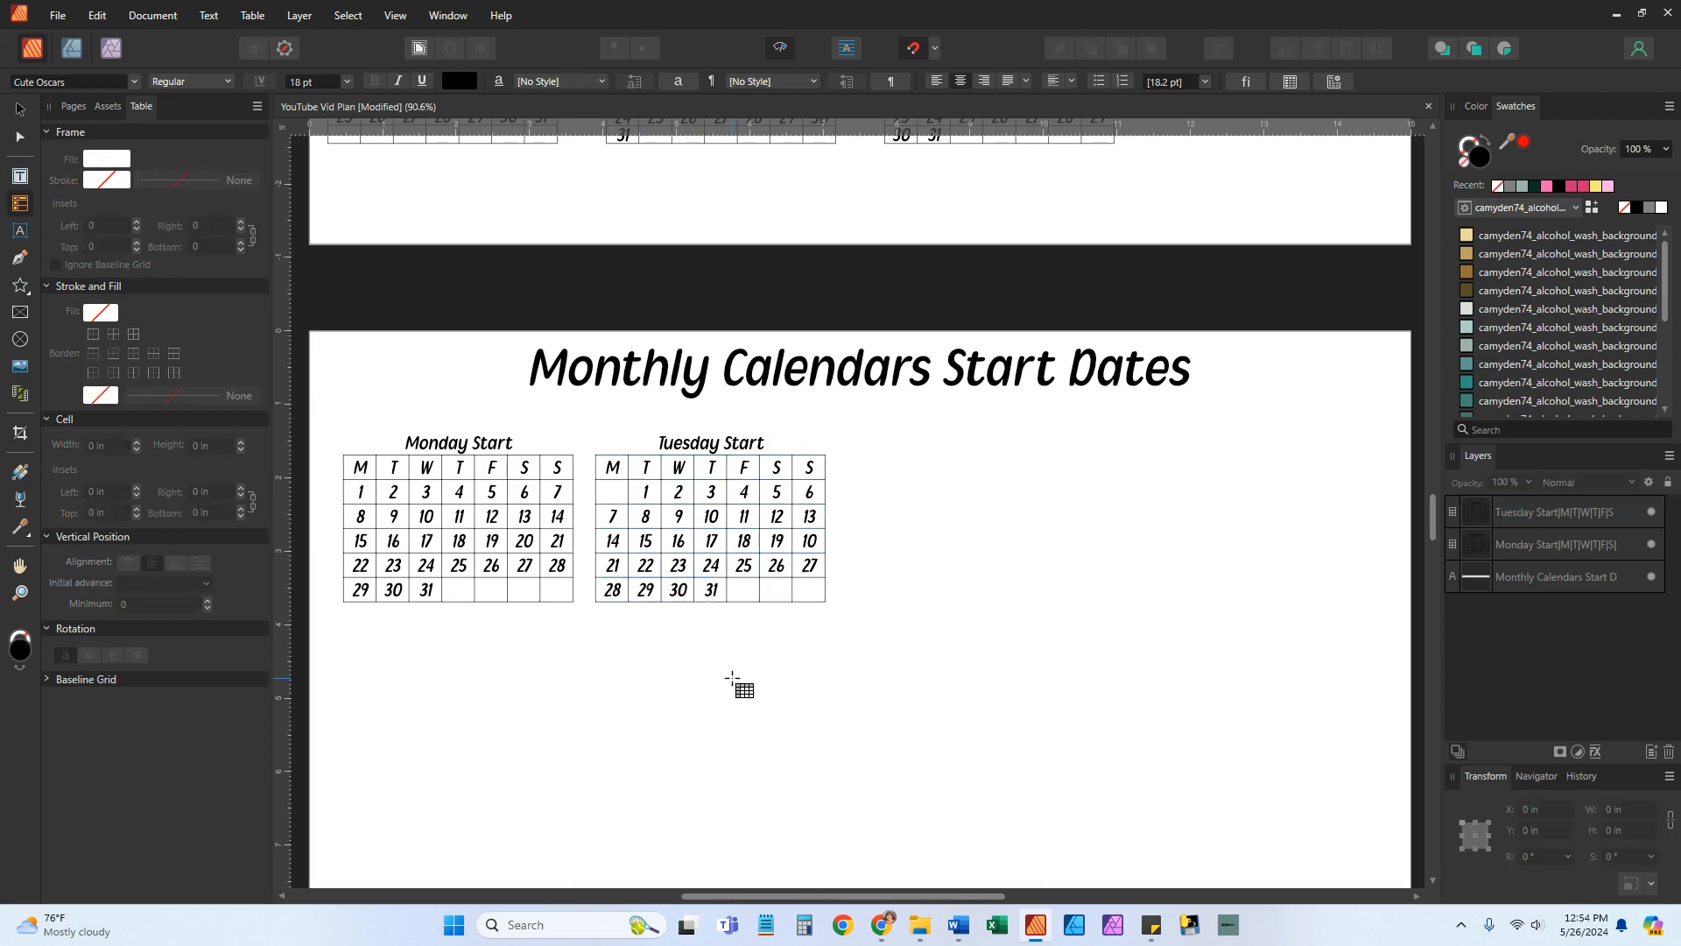
# Copy and paste the Tuesday Start table, placing the duplicate to its right, level with it and about 0.27 in away
pyautogui.click(20, 109)
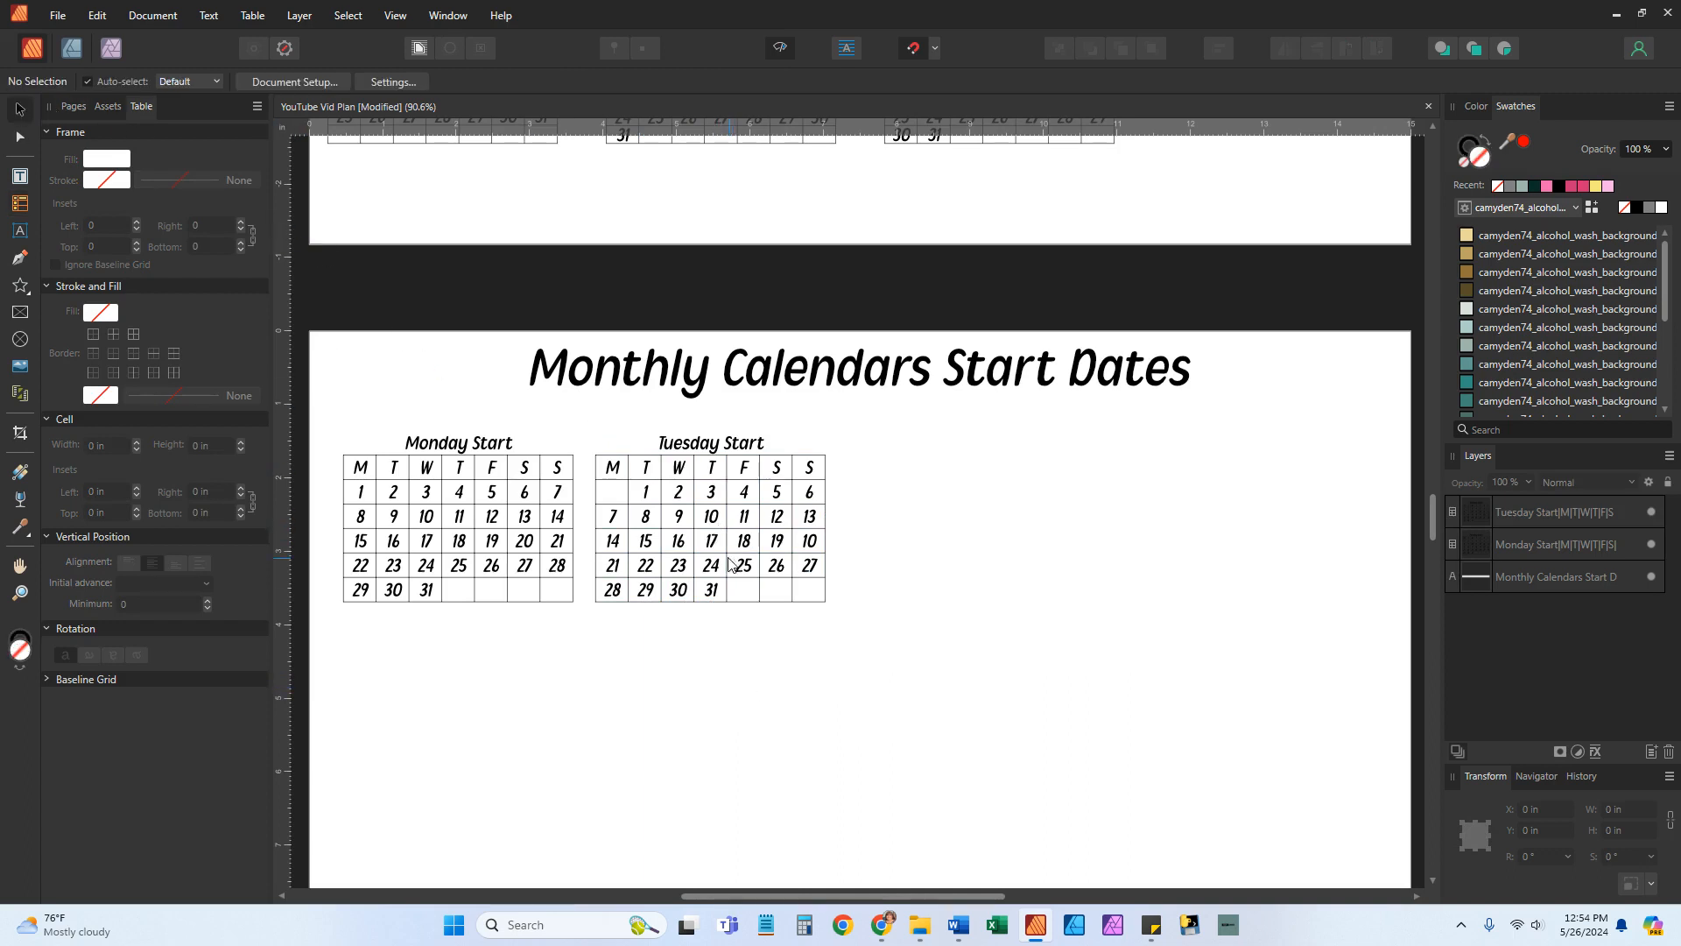
pyautogui.click(728, 527)
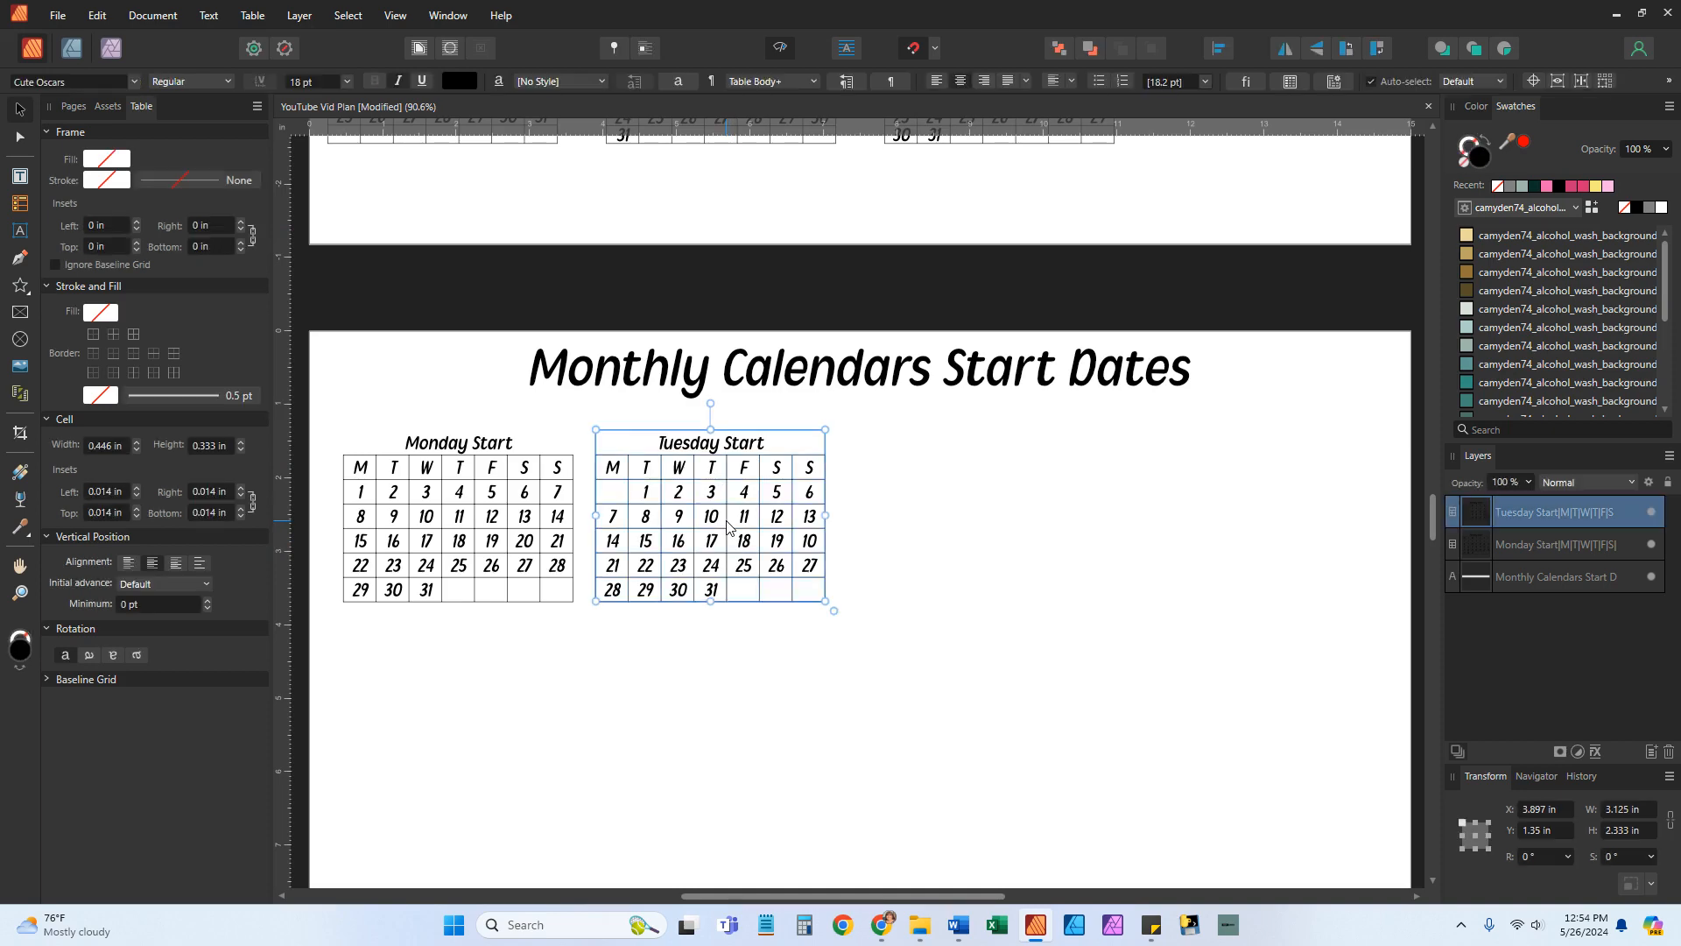
pyautogui.rightClick(728, 528)
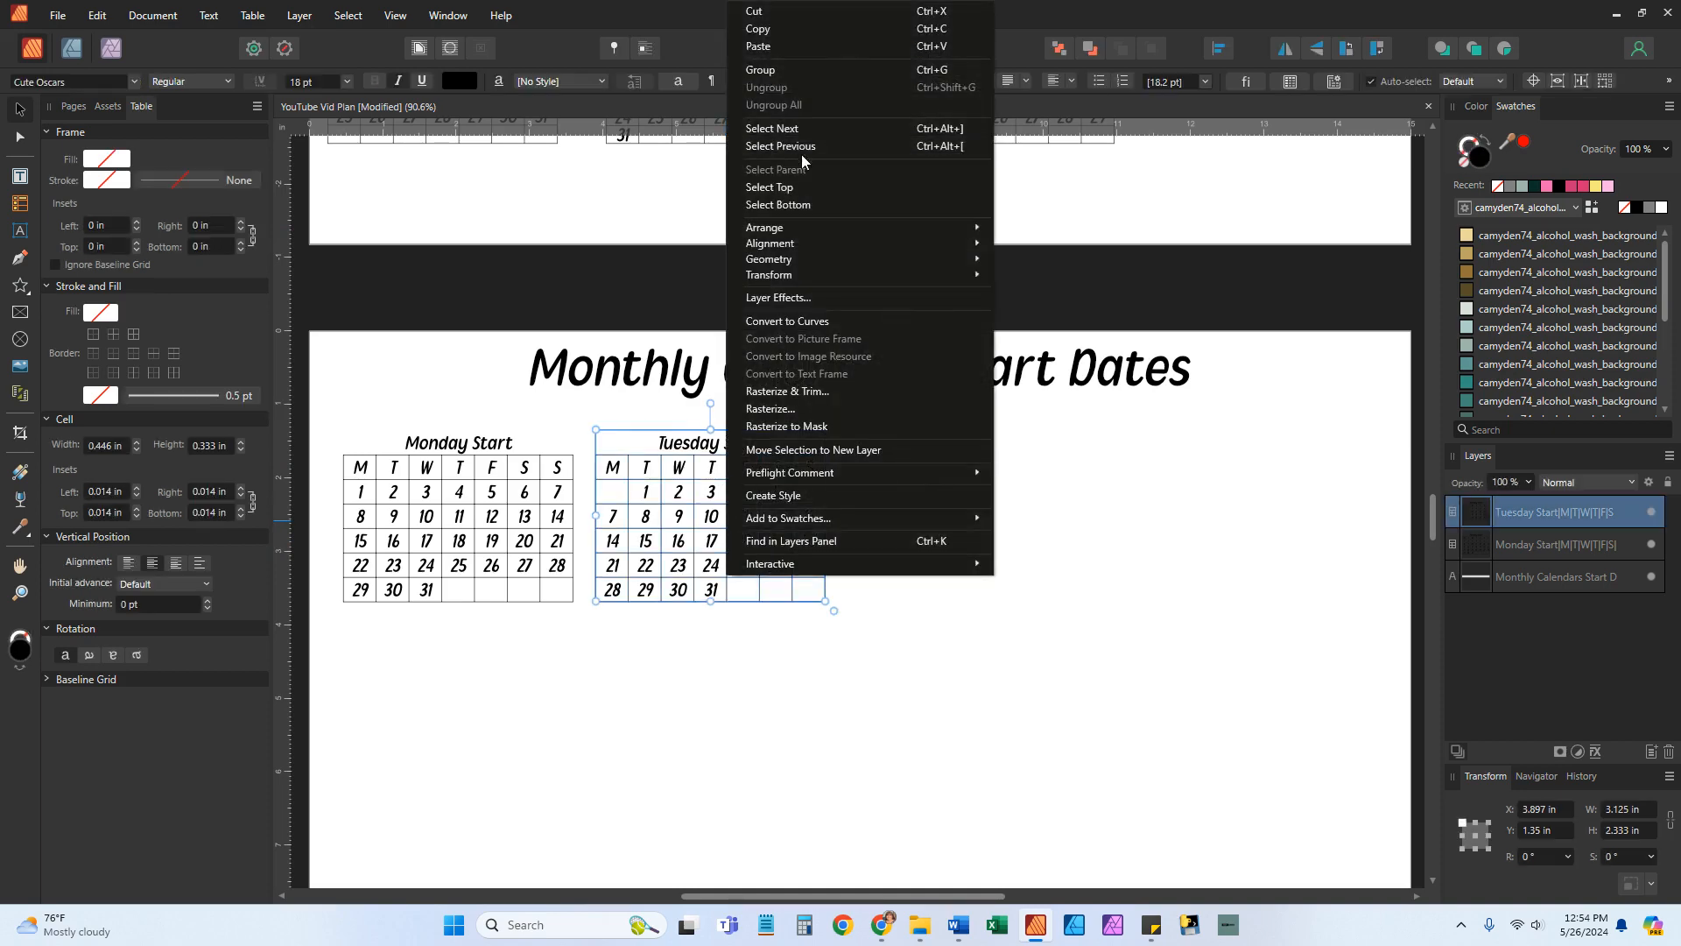
pyautogui.click(772, 32)
pyautogui.rightClick(728, 528)
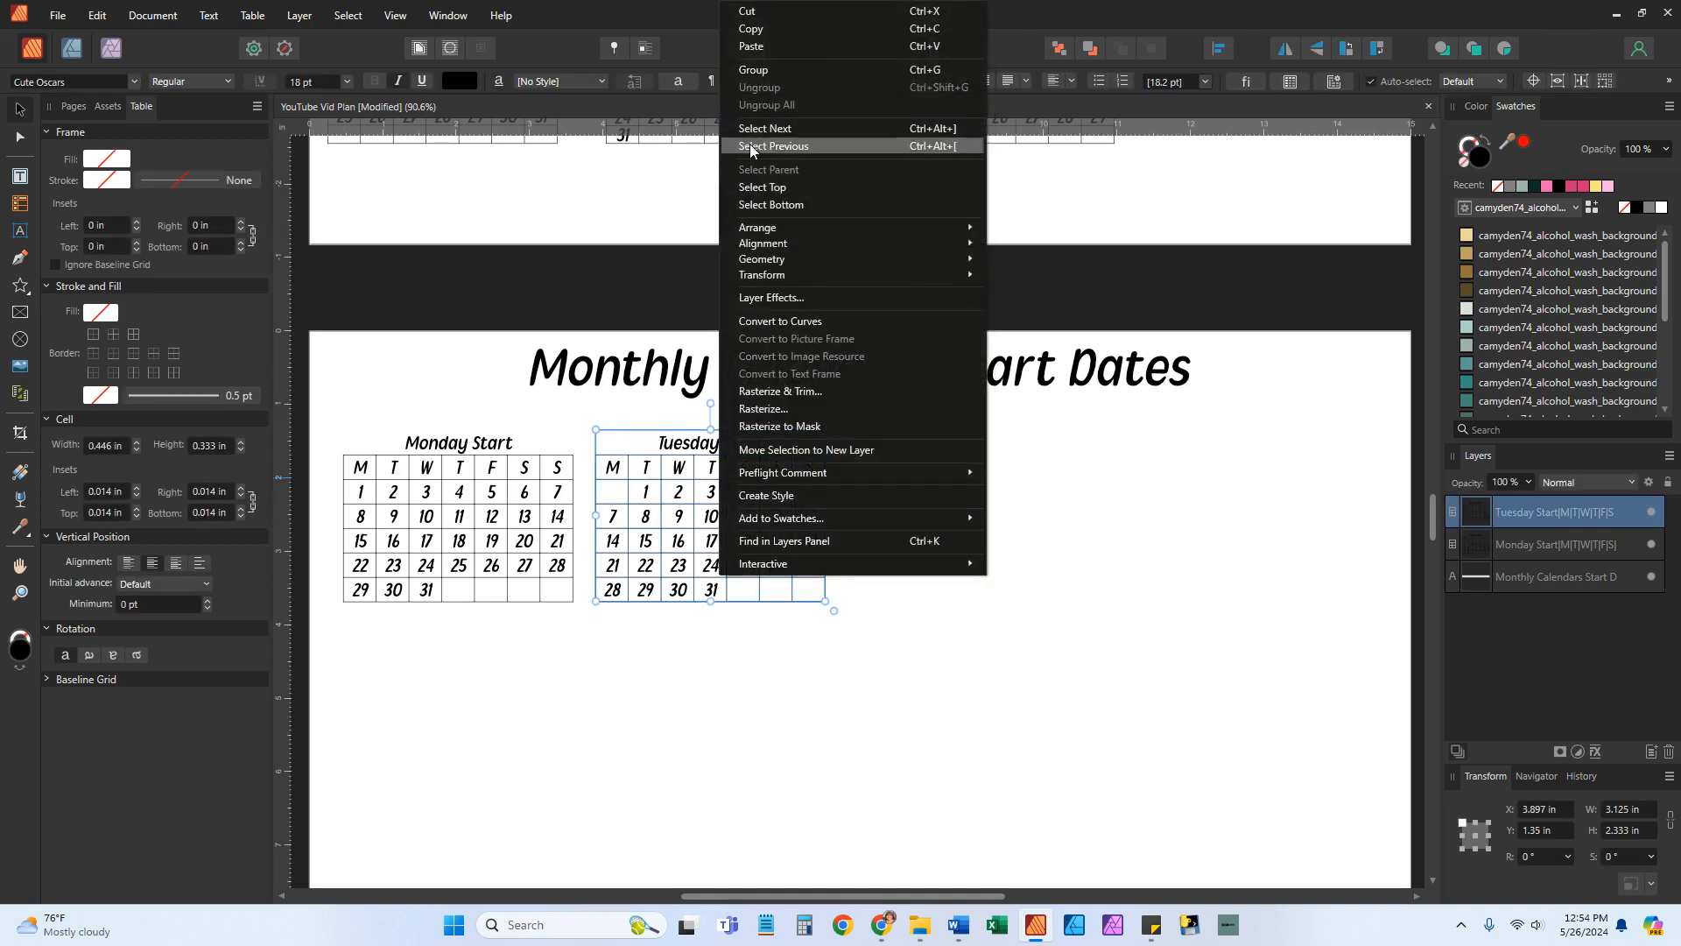
pyautogui.click(774, 46)
pyautogui.moveTo(698, 518); pyautogui.dragTo(951, 523)
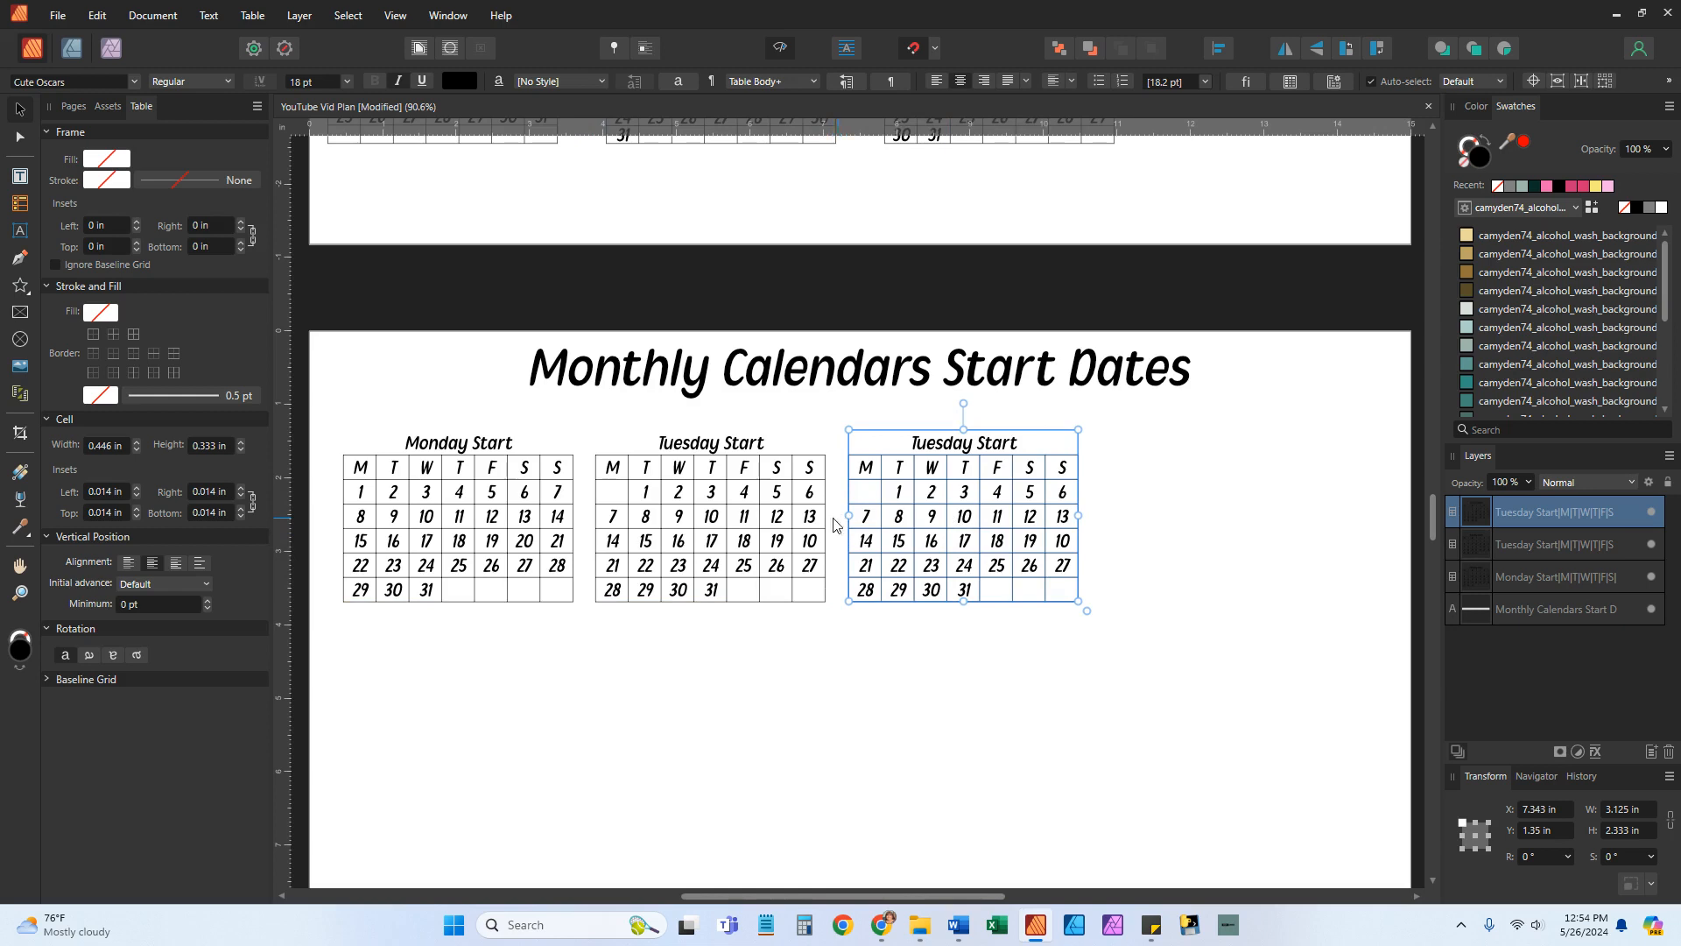
pyautogui.moveTo(955, 517); pyautogui.dragTo(957, 519)
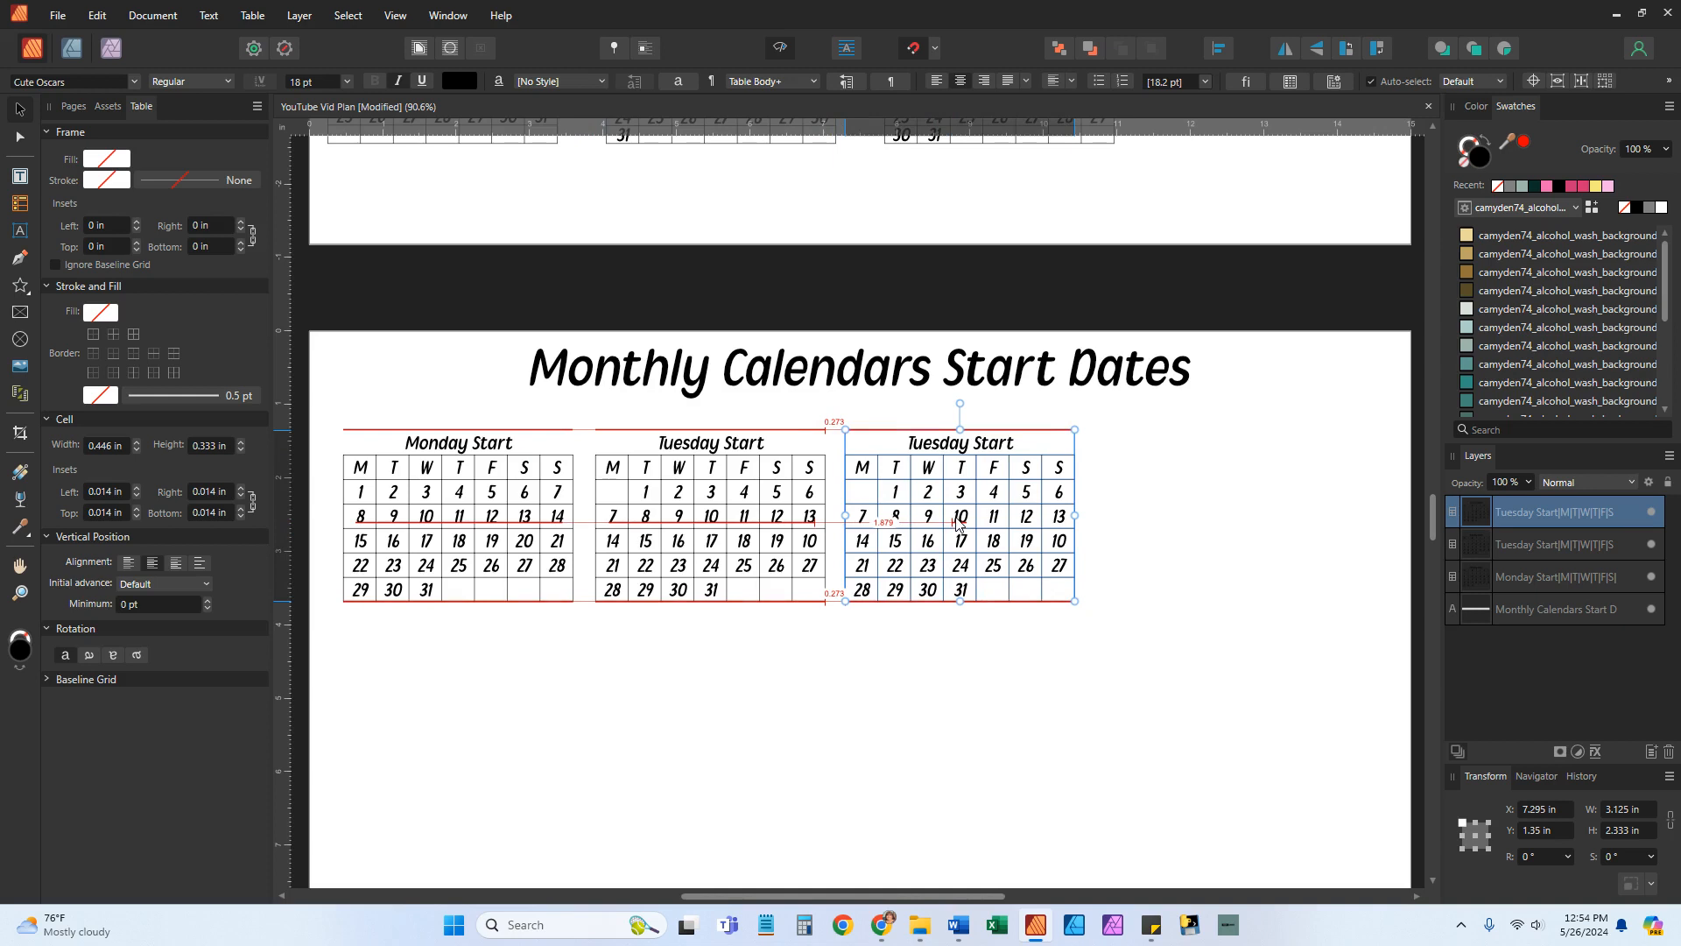
pyautogui.moveTo(959, 522); pyautogui.dragTo(959, 523)
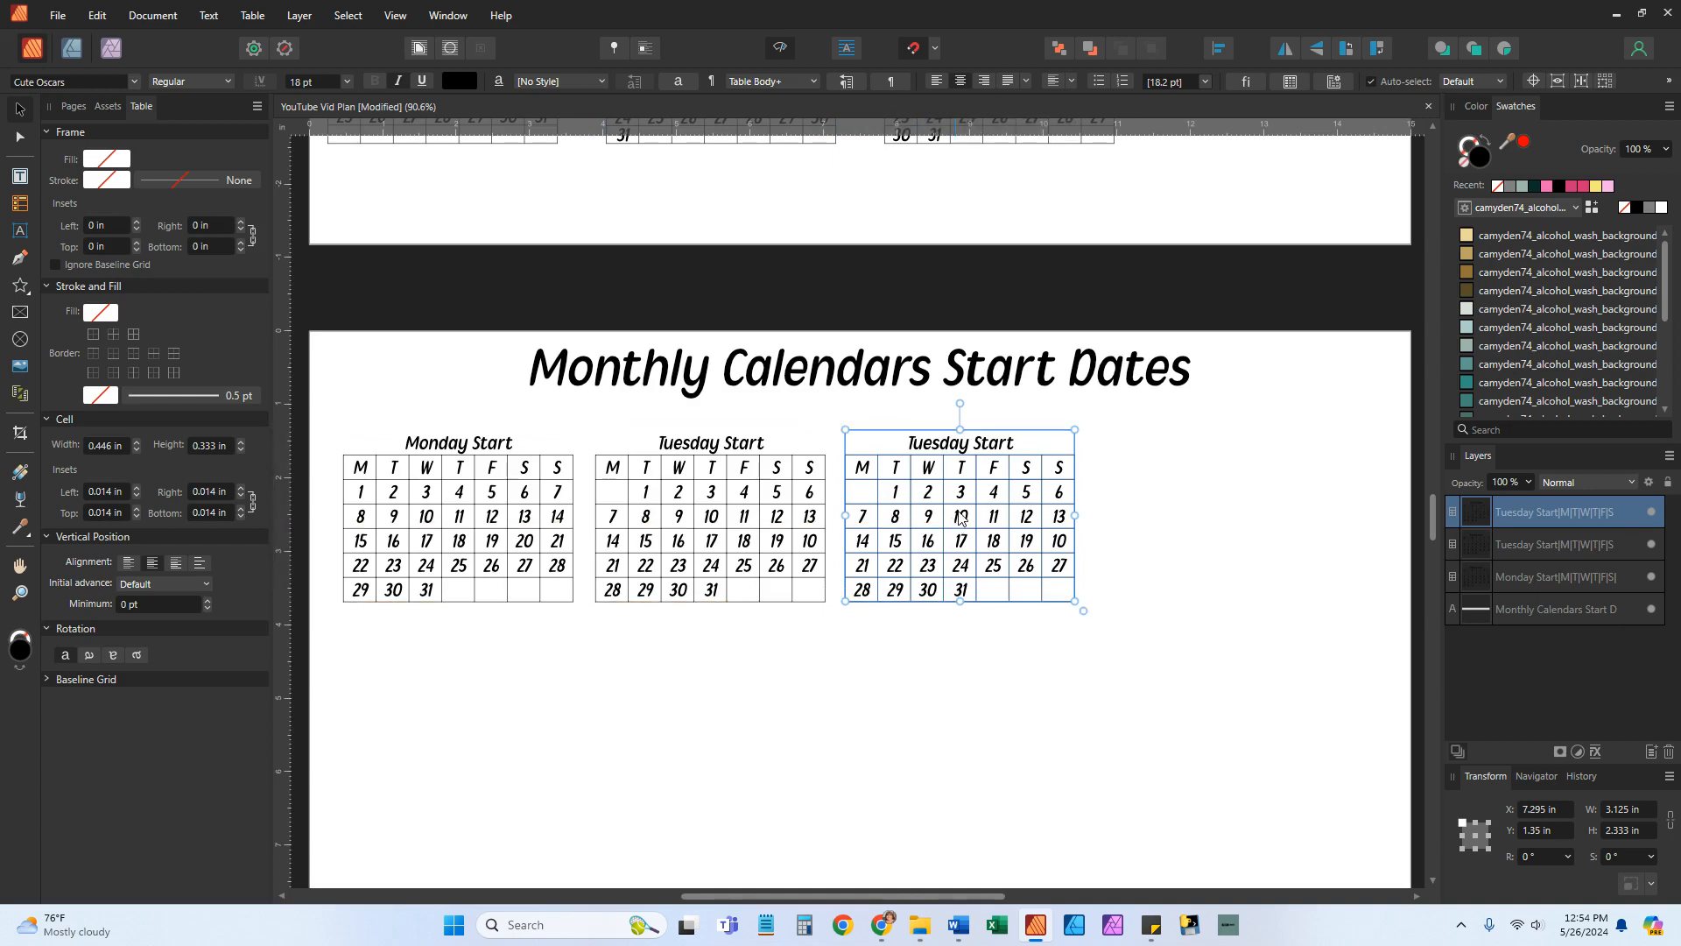
# Change the newly duplicated table's heading to "Wednesday Start"
pyautogui.doubleClick(967, 443)
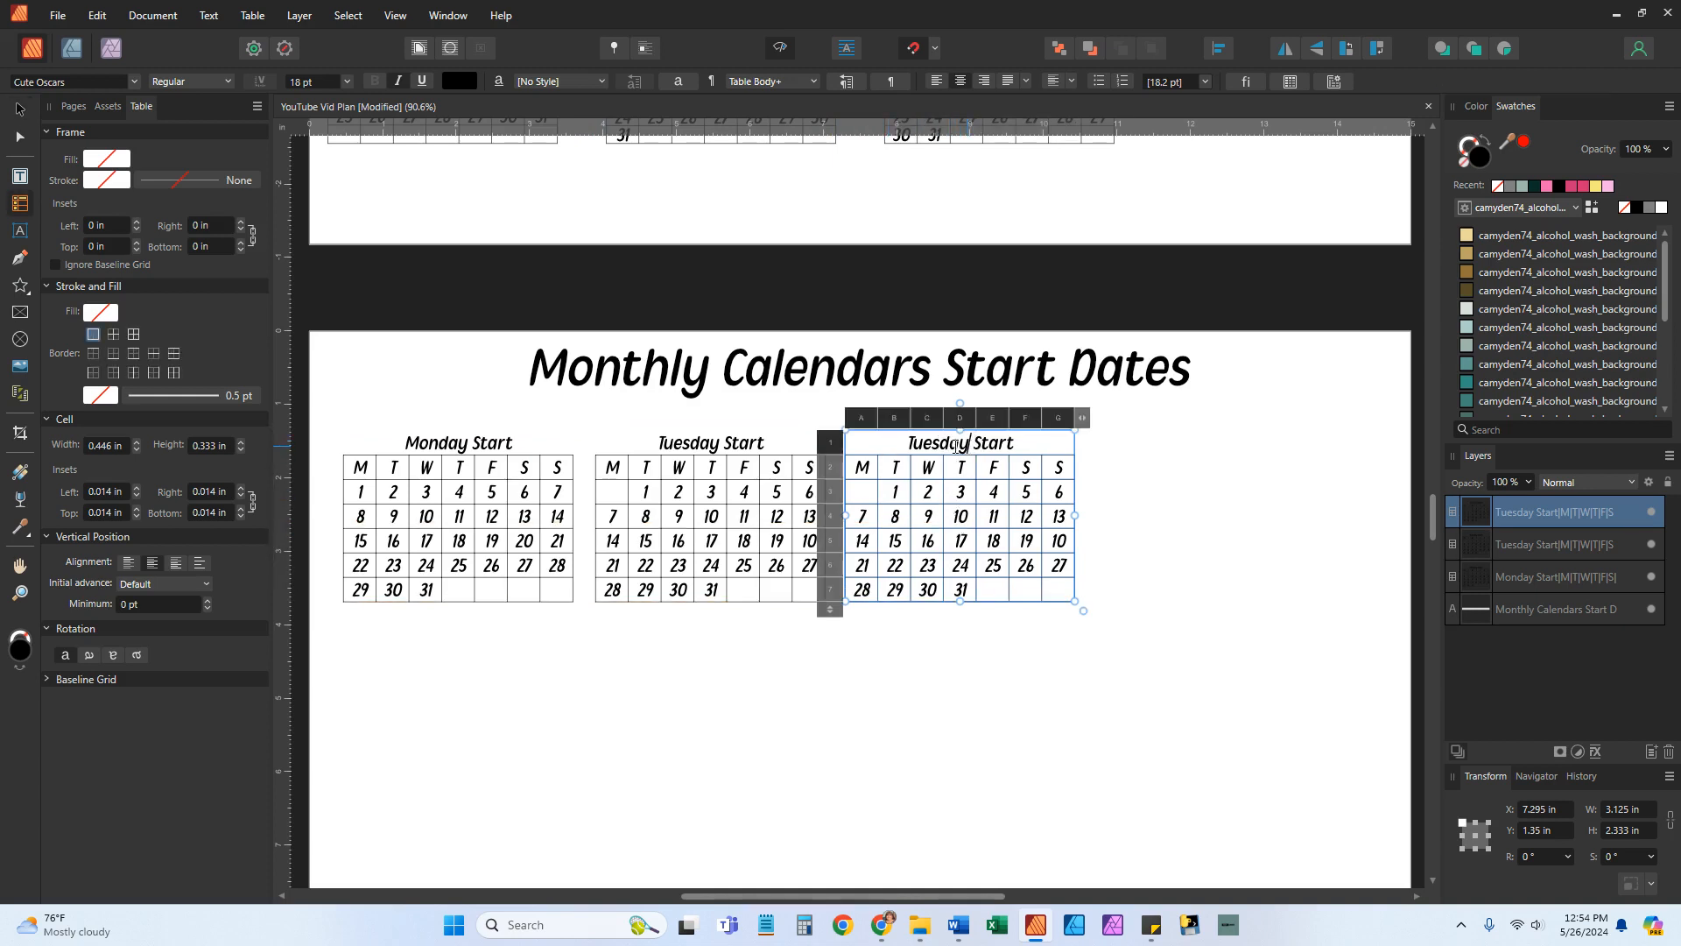
pyautogui.moveTo(969, 447); pyautogui.dragTo(889, 451)
pyautogui.write('Wed')
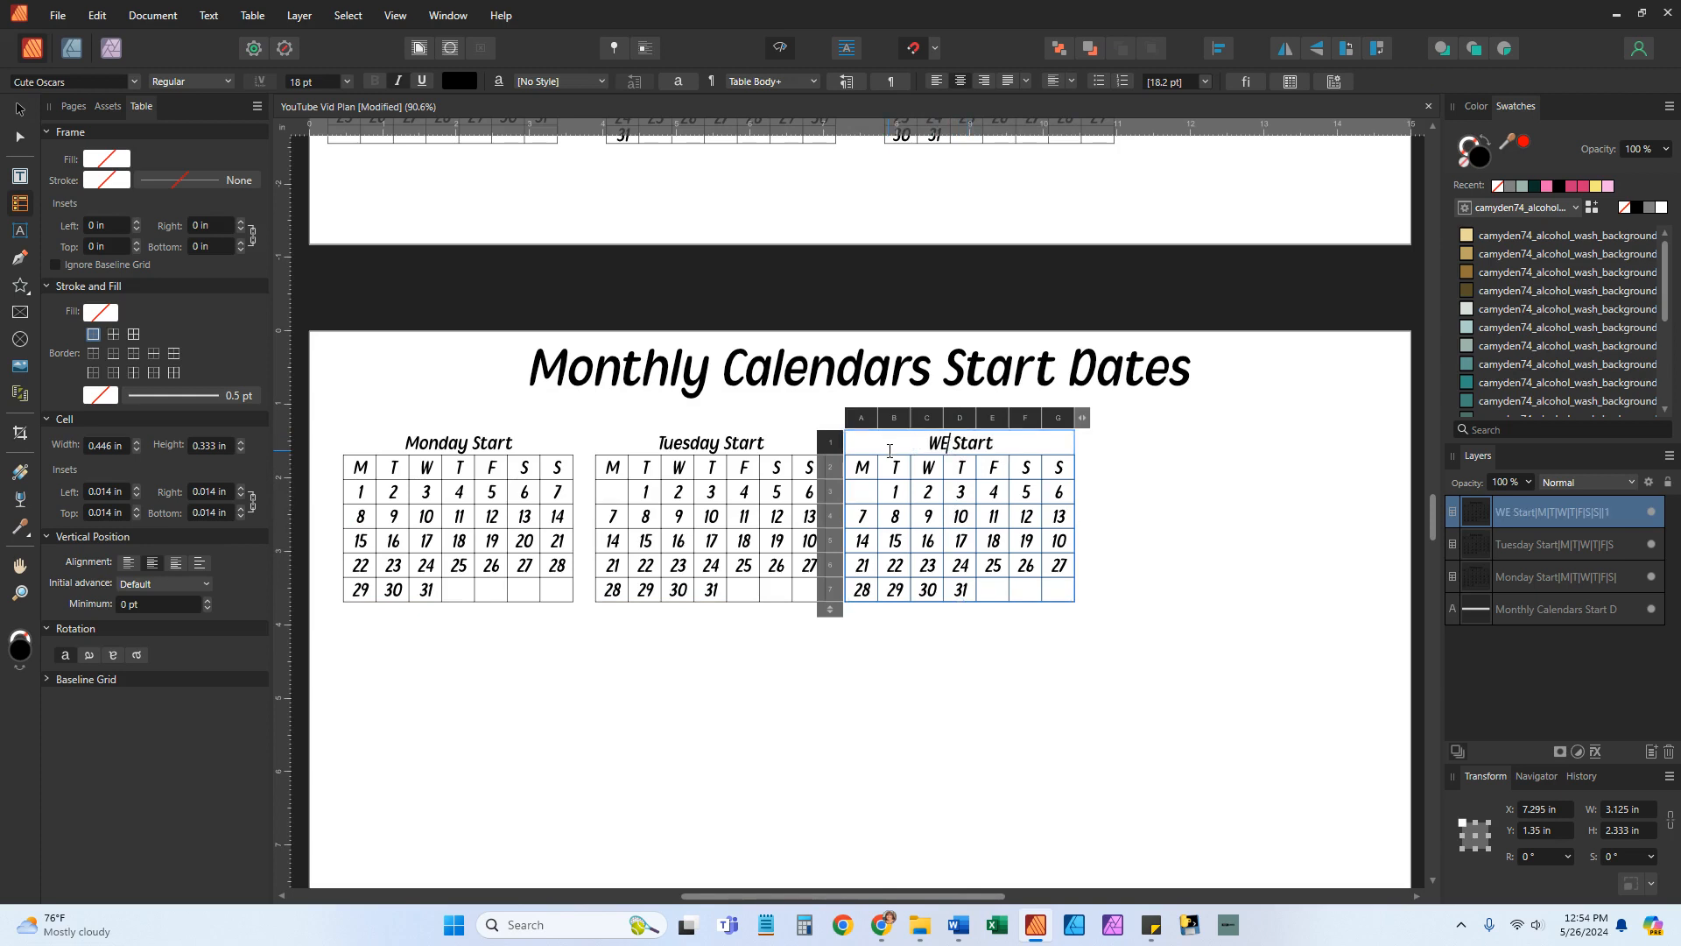
pyautogui.write('ned')
pyautogui.press('BackSpace')
pyautogui.press('BackSpace')
pyautogui.press('BackSpace')
pyautogui.write('nesday')
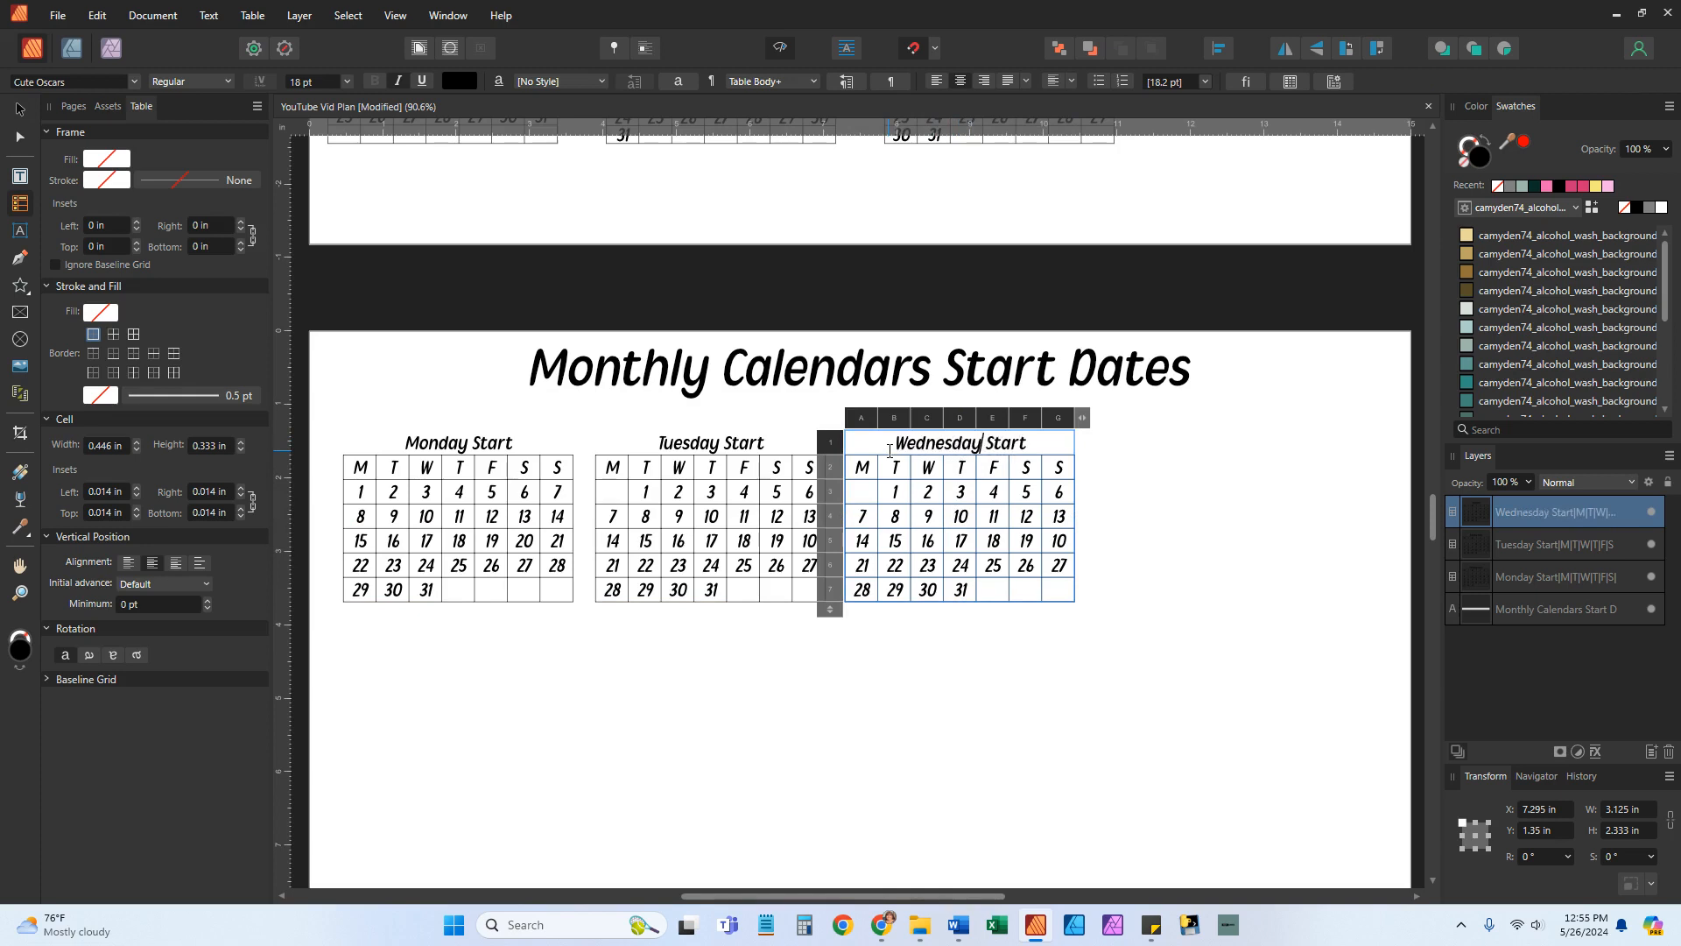
# Clear the Tuesday cell in row 3 of the Wednesday Start table and renumber the cells after it 1 to 5
pyautogui.doubleClick(890, 490)
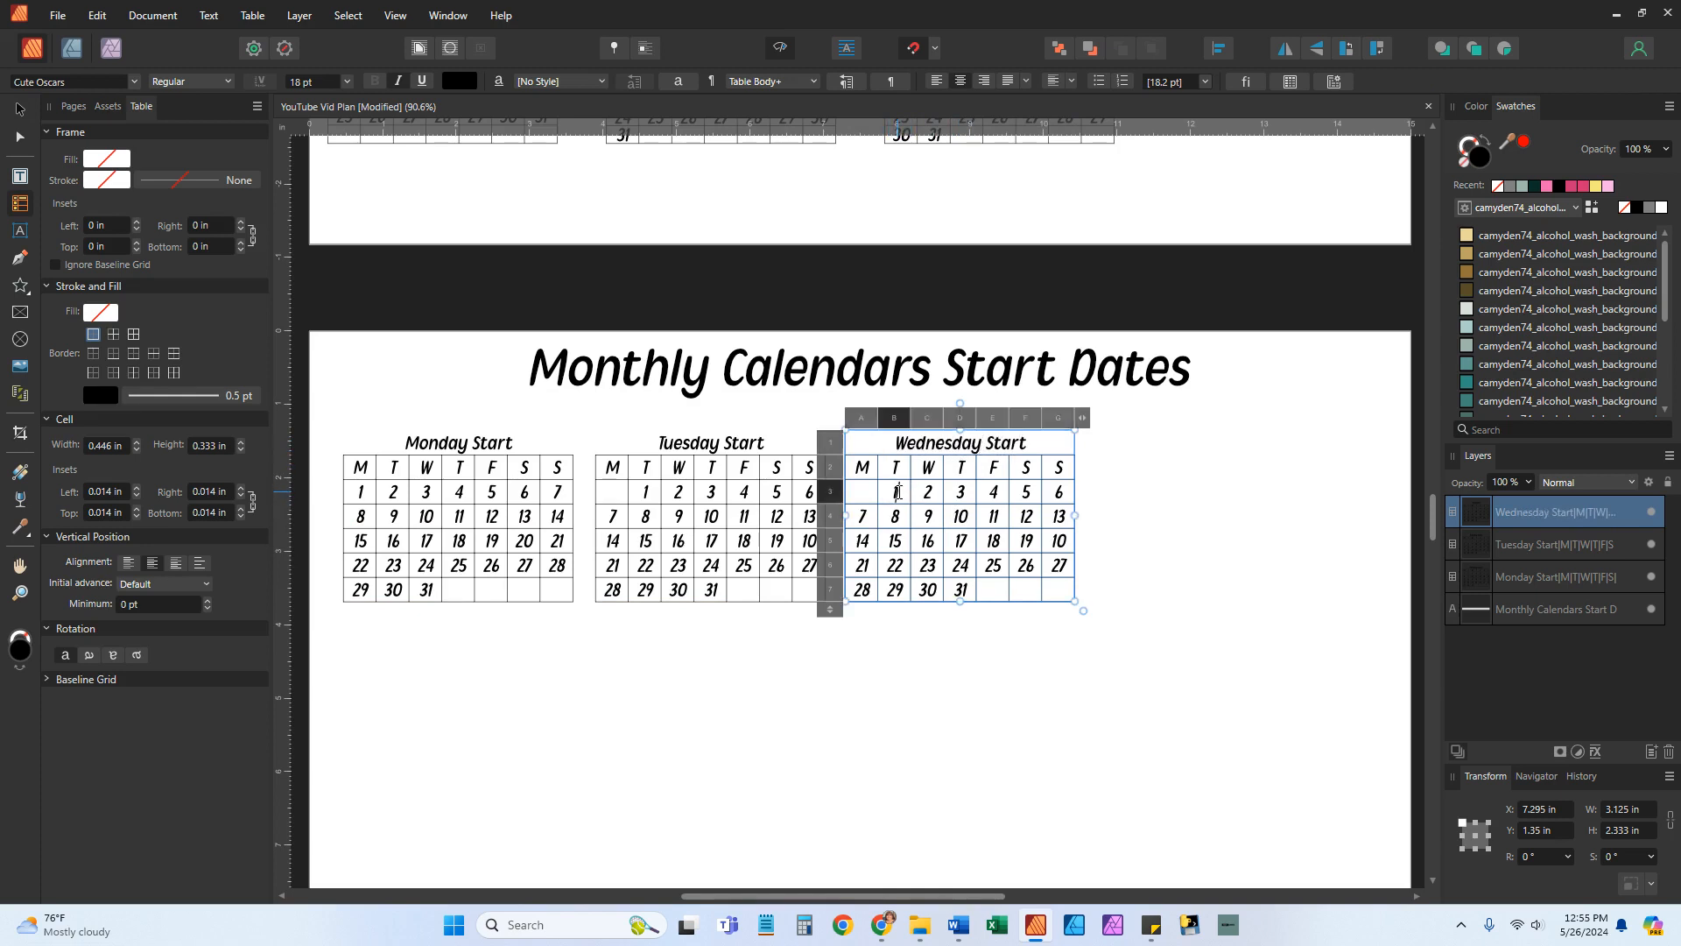
pyautogui.press('Delete')
pyautogui.press('Tab')
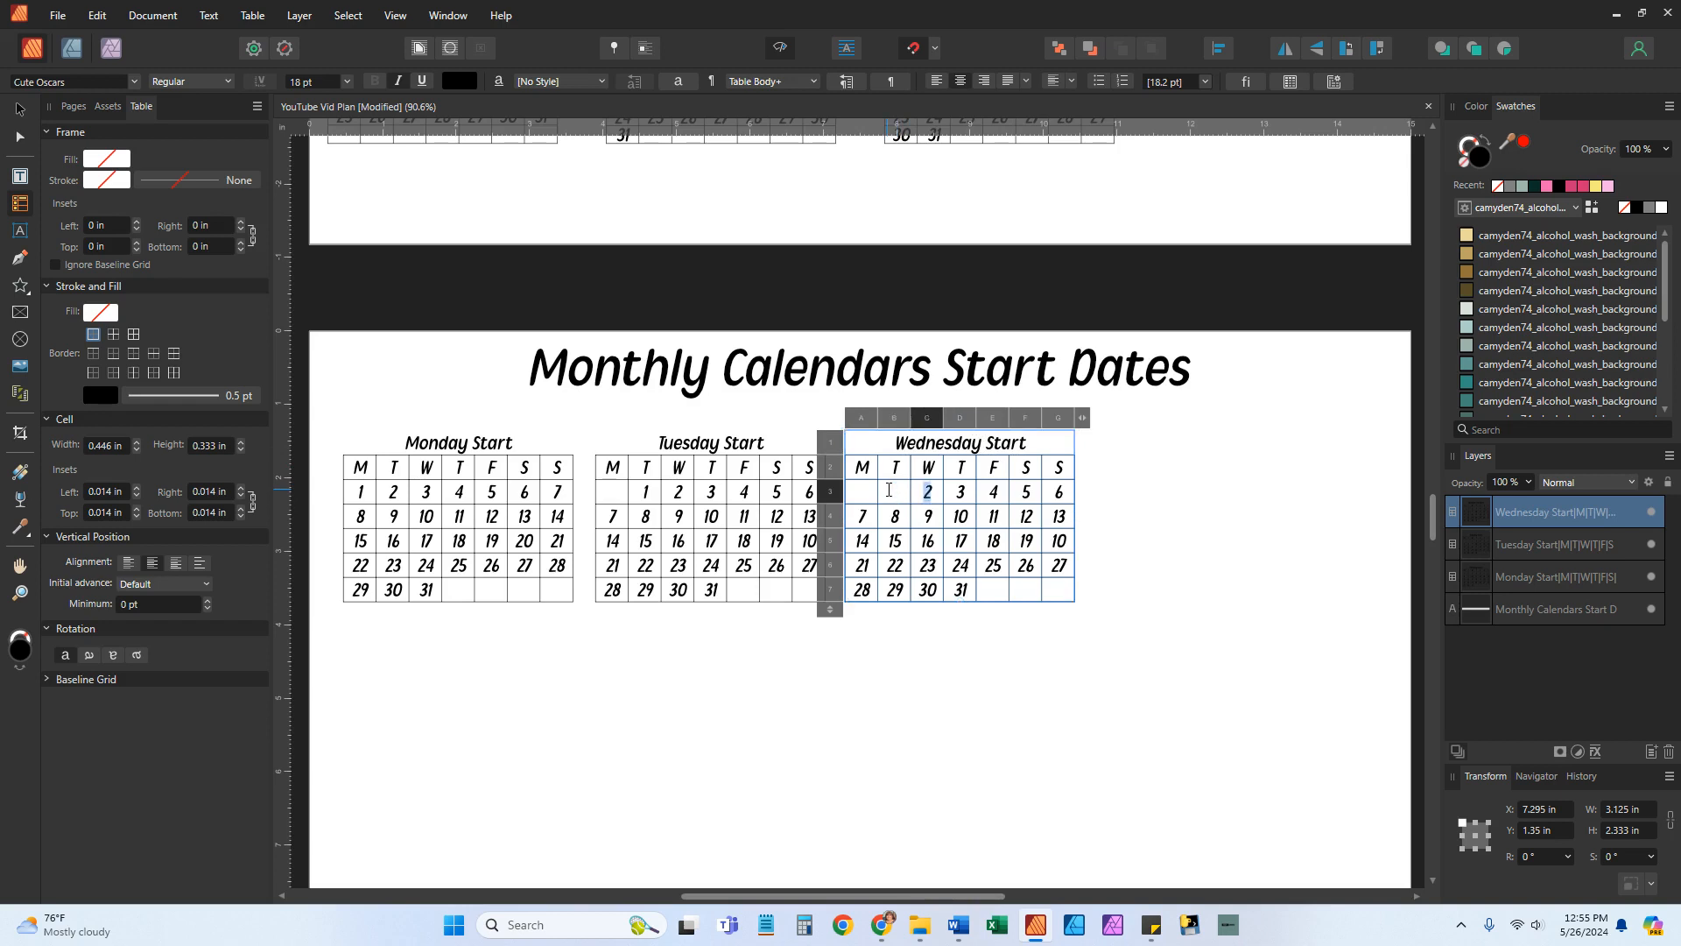
pyautogui.write('1')
pyautogui.press('Tab')
pyautogui.write('2')
pyautogui.press('Tab')
pyautogui.write('3')
pyautogui.press('Tab')
pyautogui.write('4')
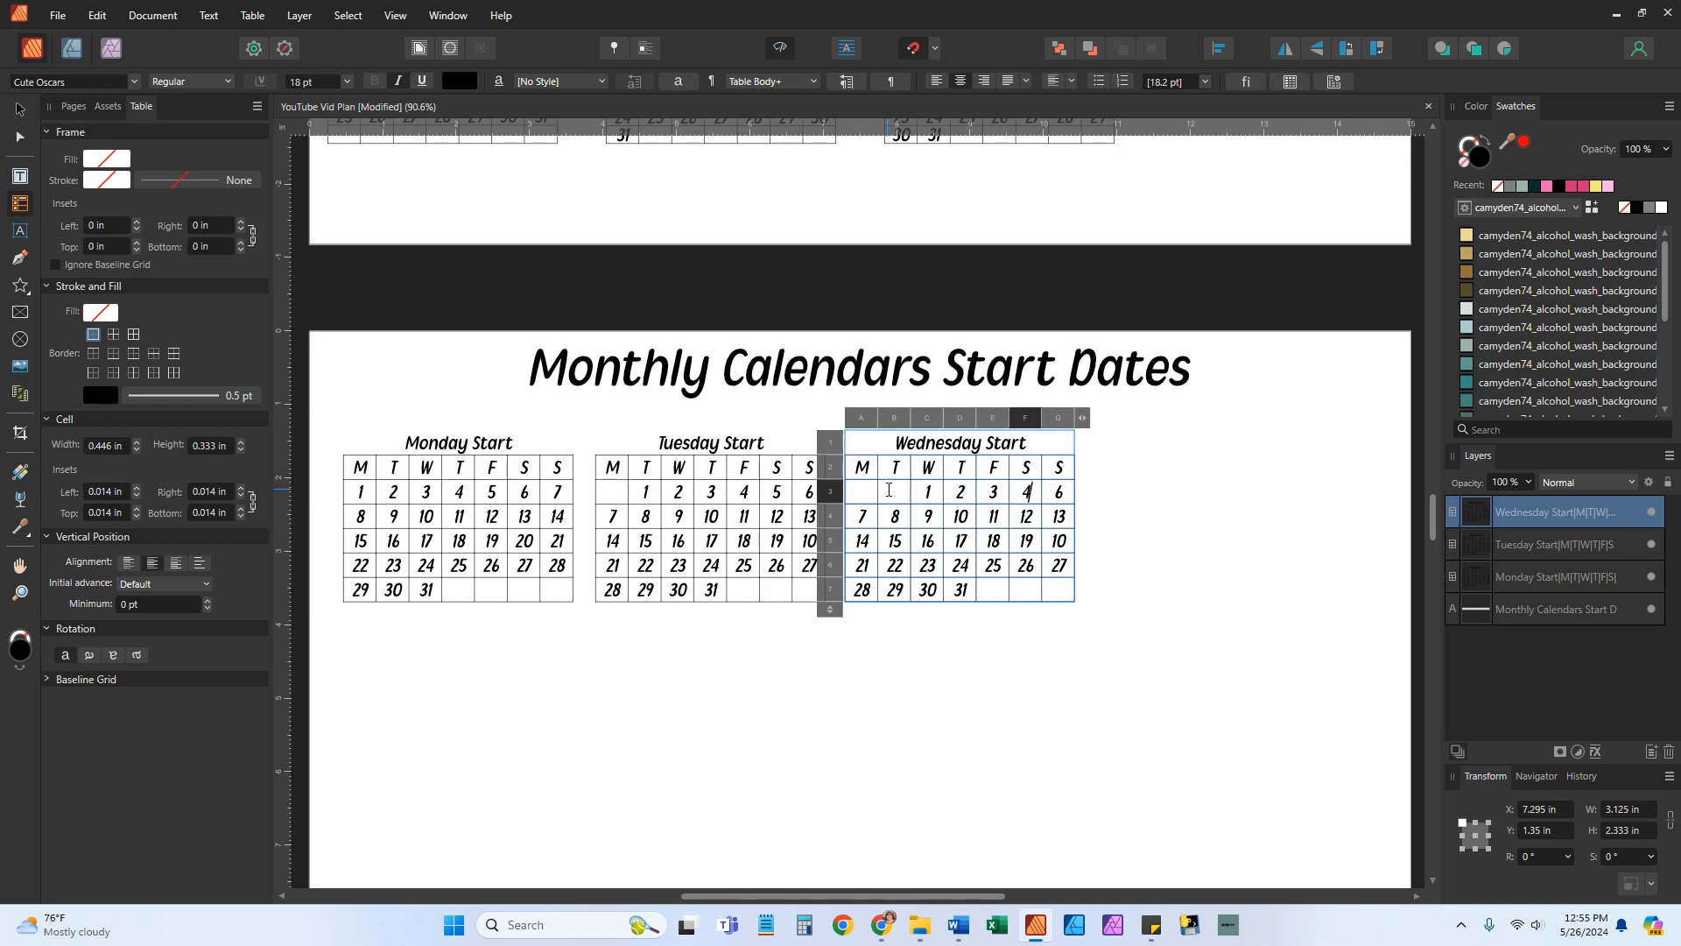
pyautogui.press('Tab')
pyautogui.write('56')
pyautogui.press('BackSpace')
# Renumber row 4 of the Wednesday Start table from 6 to 12
pyautogui.press('Tab')
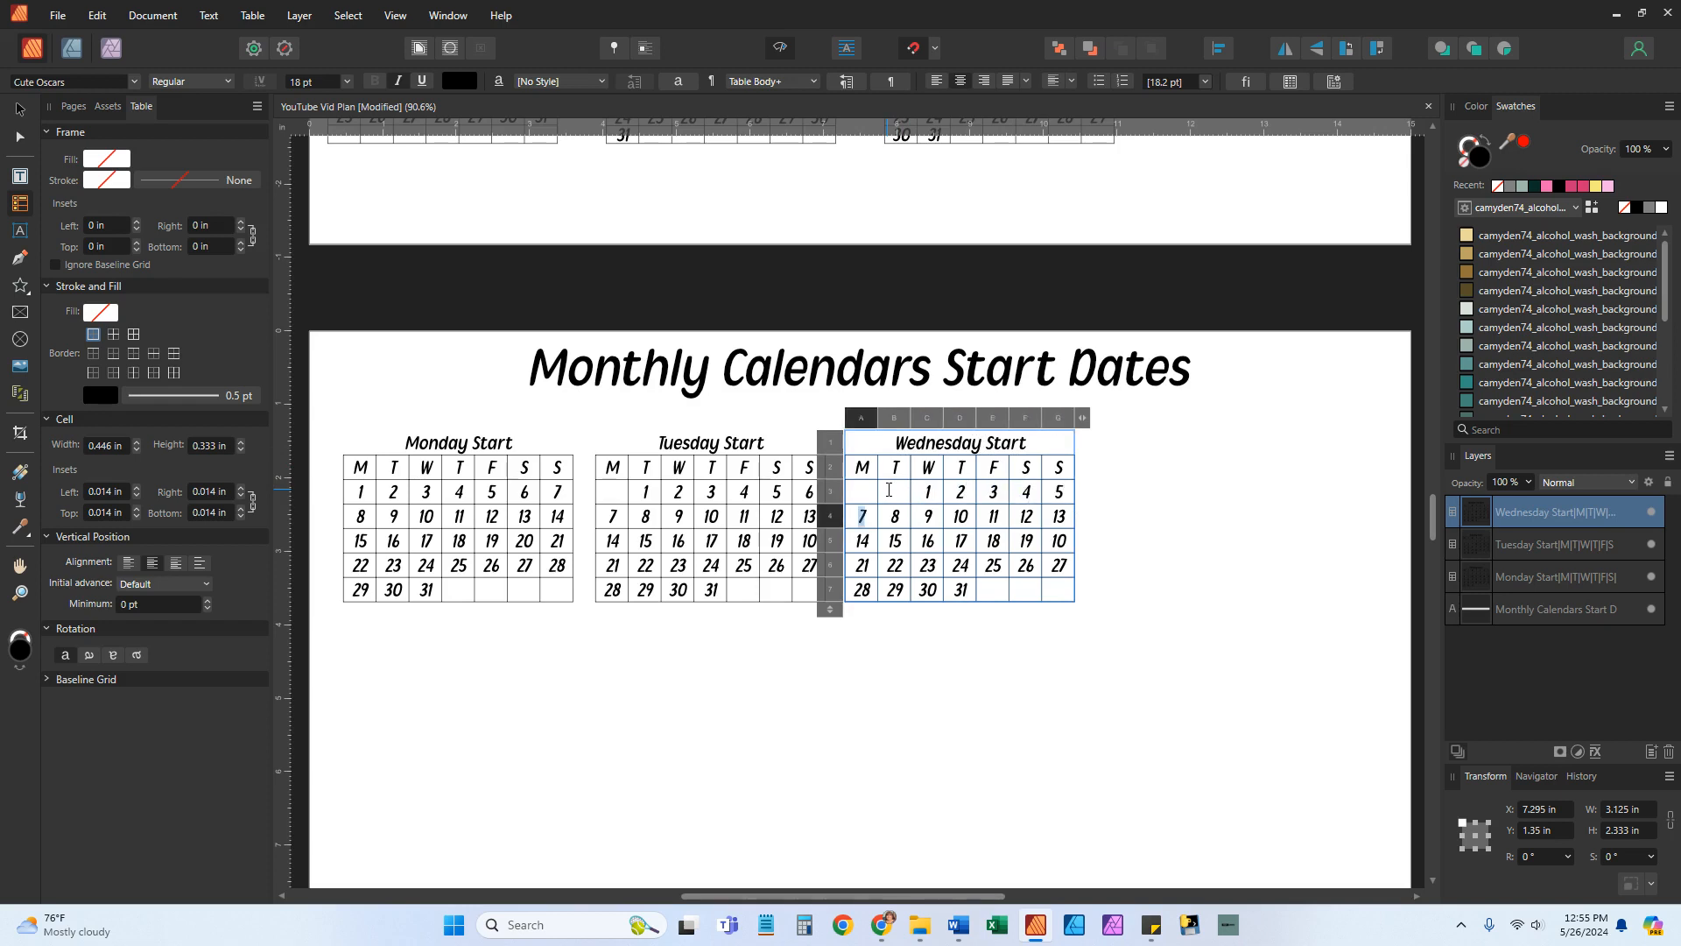
pyautogui.write('6')
pyautogui.press('Tab')
pyautogui.write('7')
pyautogui.press('Tab')
pyautogui.write('8')
pyautogui.press('Tab')
pyautogui.write('9')
pyautogui.press('Tab')
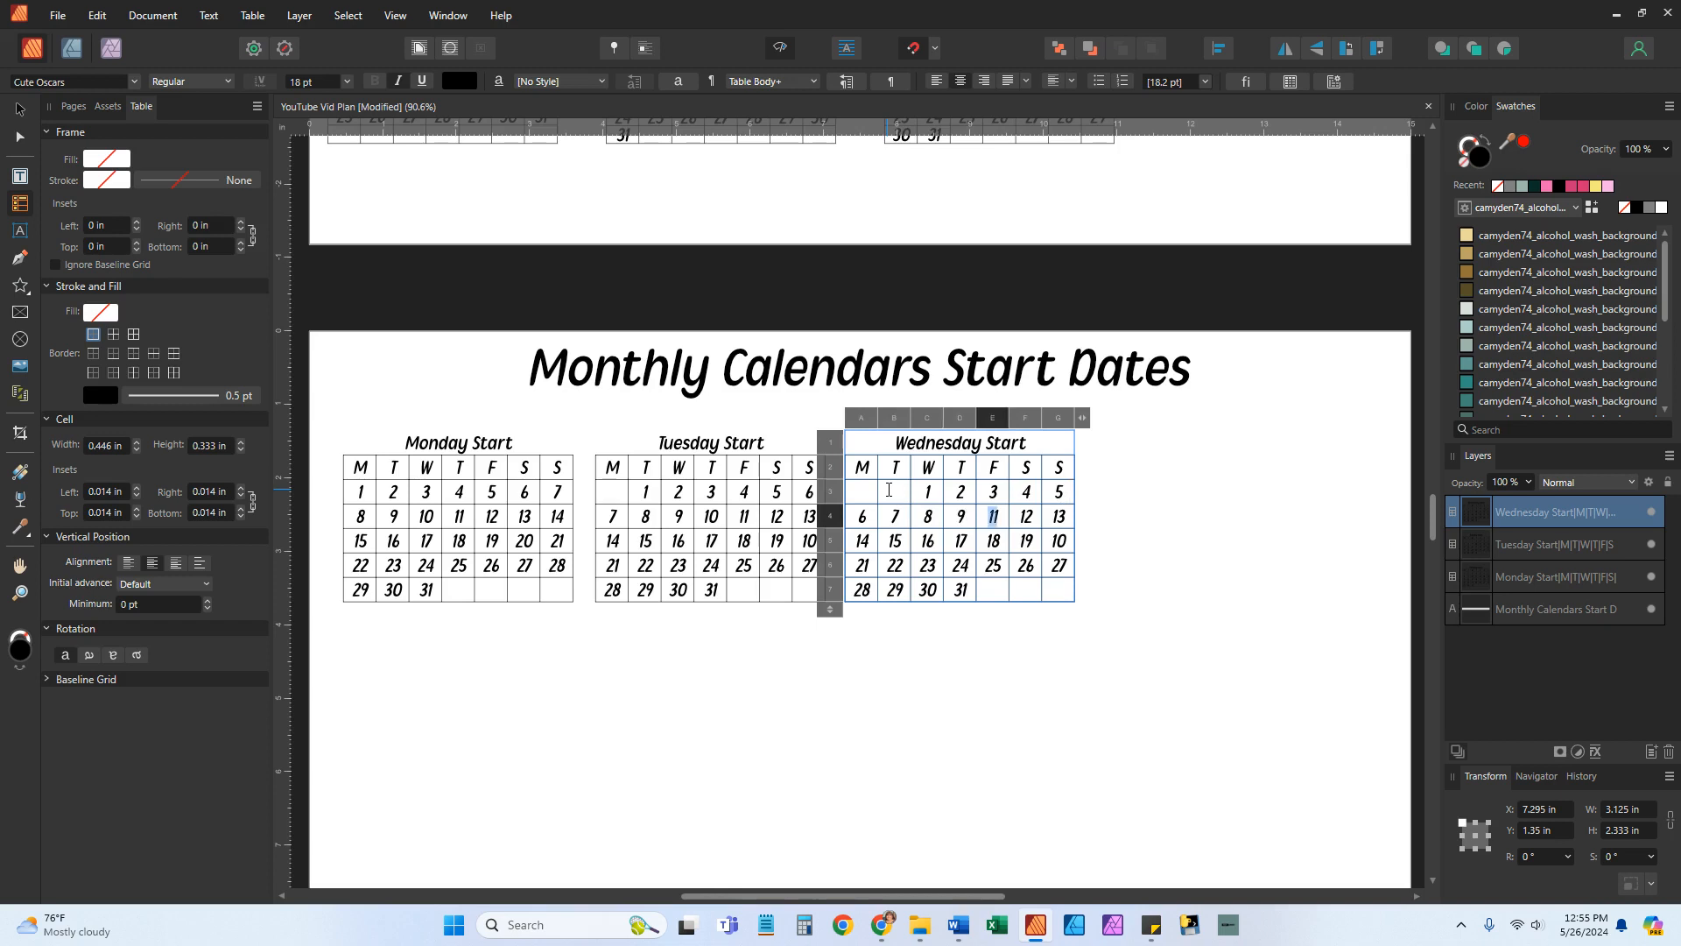
pyautogui.write('1')
pyautogui.press('Tab')
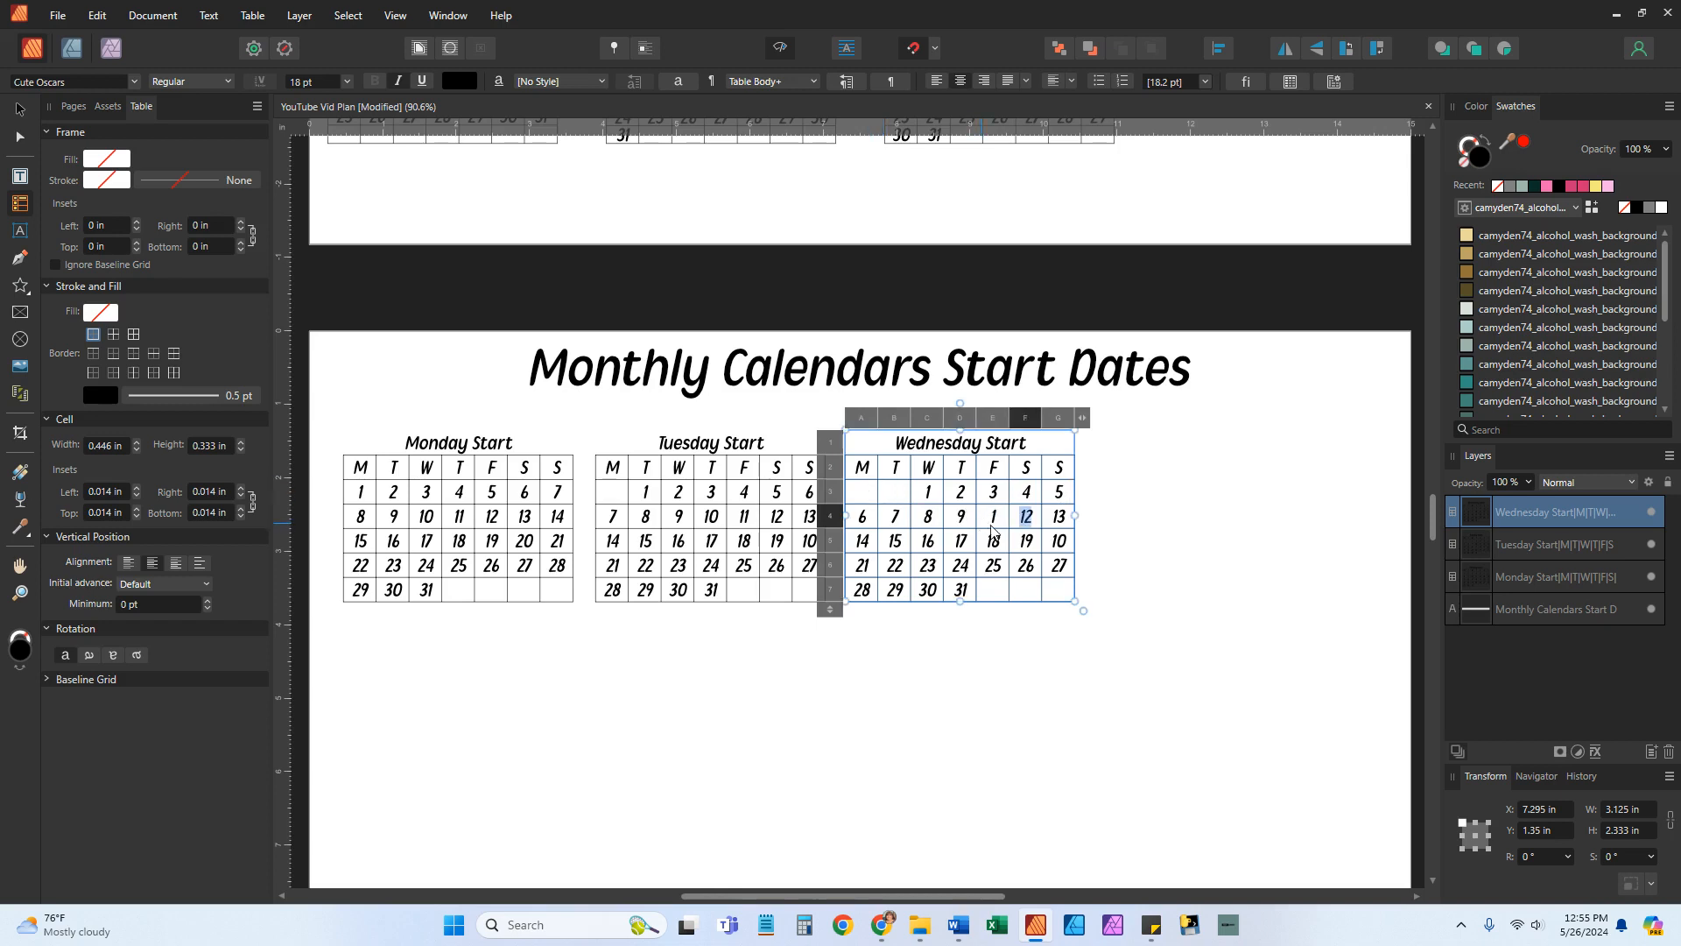
pyautogui.click(1000, 520)
pyautogui.write('0')
pyautogui.press('Tab')
pyautogui.write('11')
pyautogui.press('Tab')
pyautogui.write('12')
# Renumber row 5 of the Wednesday Start table from 13 to 19
pyautogui.press('Tab')
pyautogui.write('13')
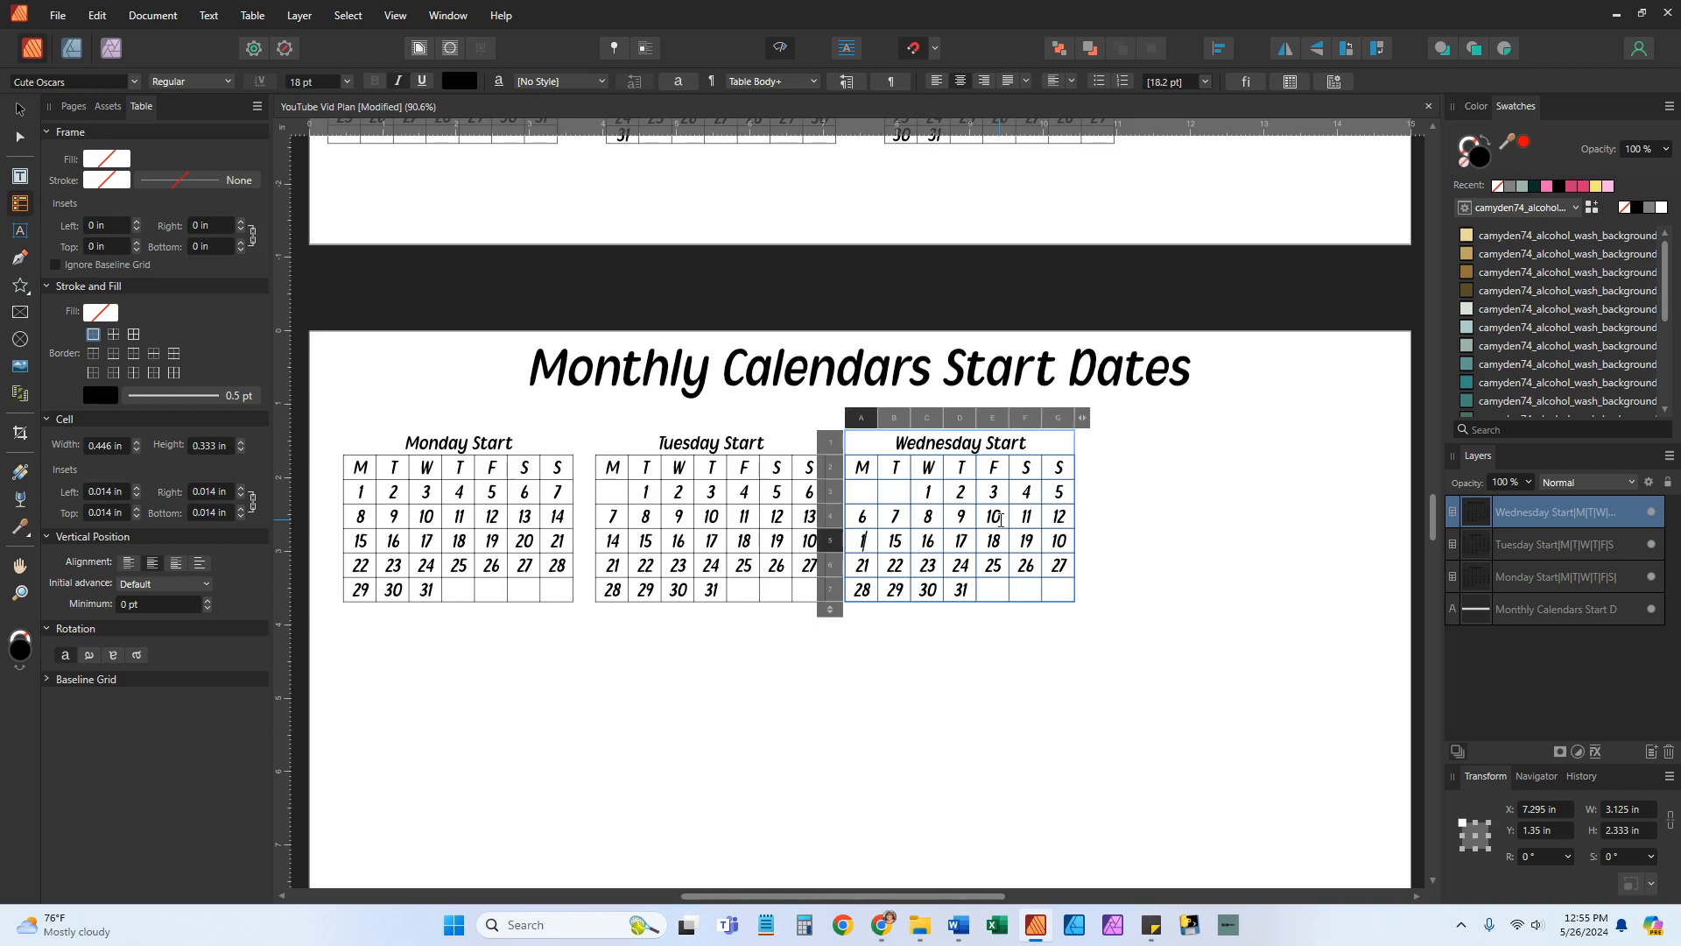
pyautogui.press('Tab')
pyautogui.write('14')
pyautogui.press('Tab')
pyautogui.write('15')
pyautogui.press('Tab')
pyautogui.write('16')
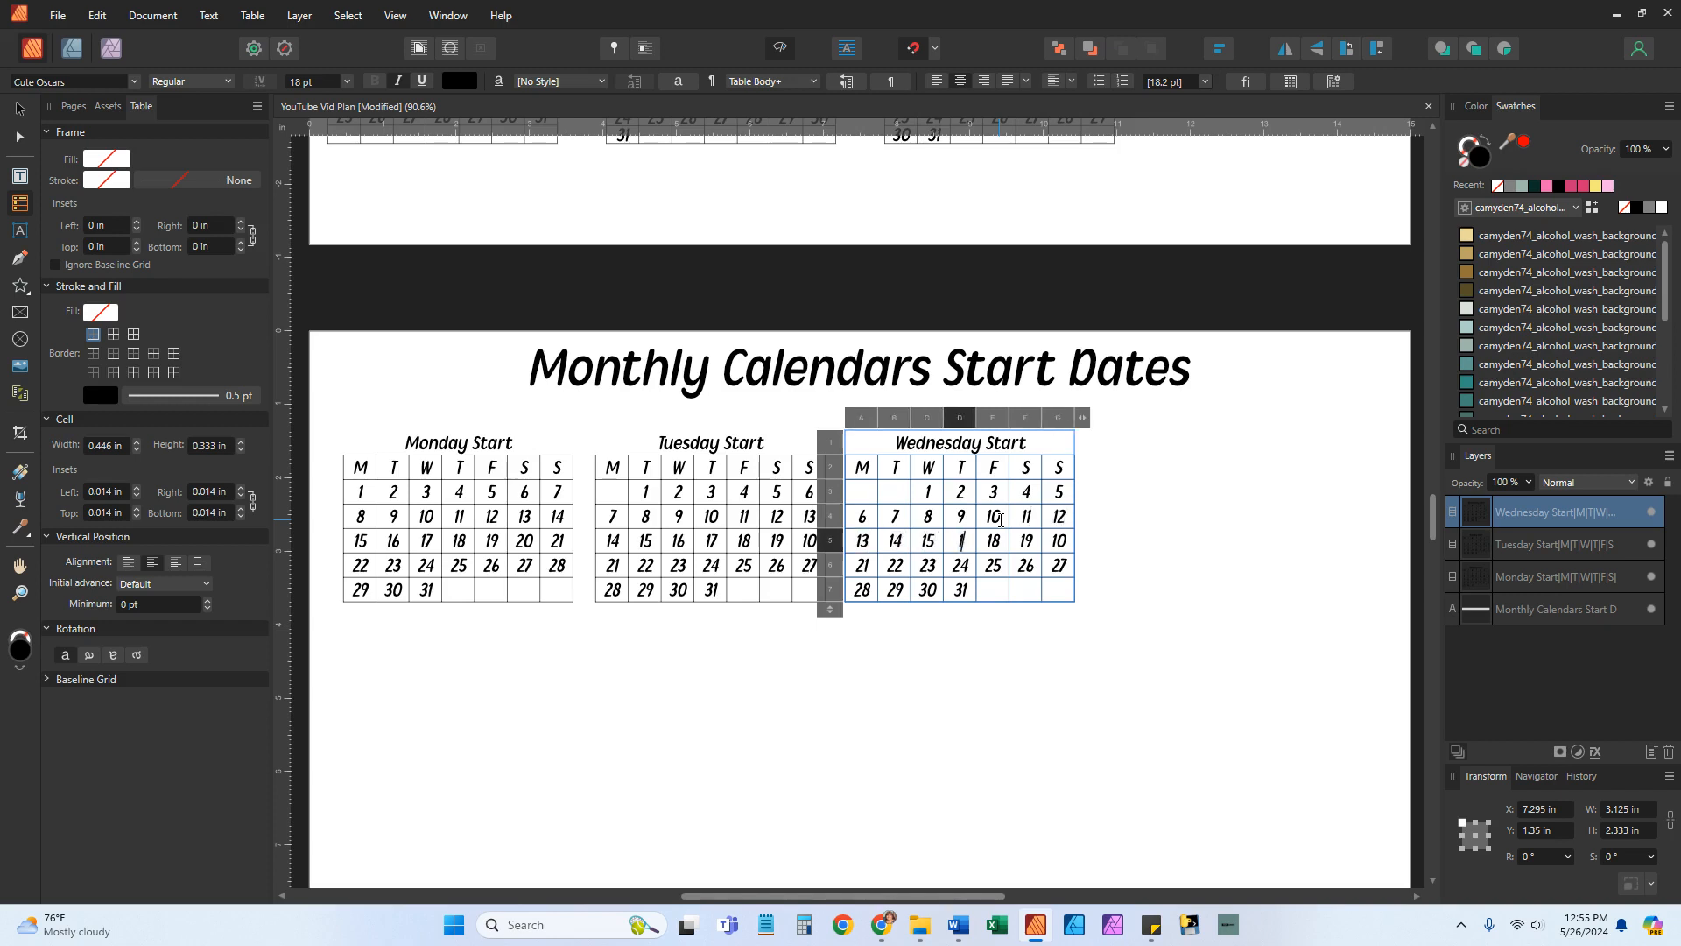
pyautogui.press('Tab')
pyautogui.write('17')
pyautogui.press('Tab')
pyautogui.write('18')
pyautogui.press('Tab')
pyautogui.write('1')
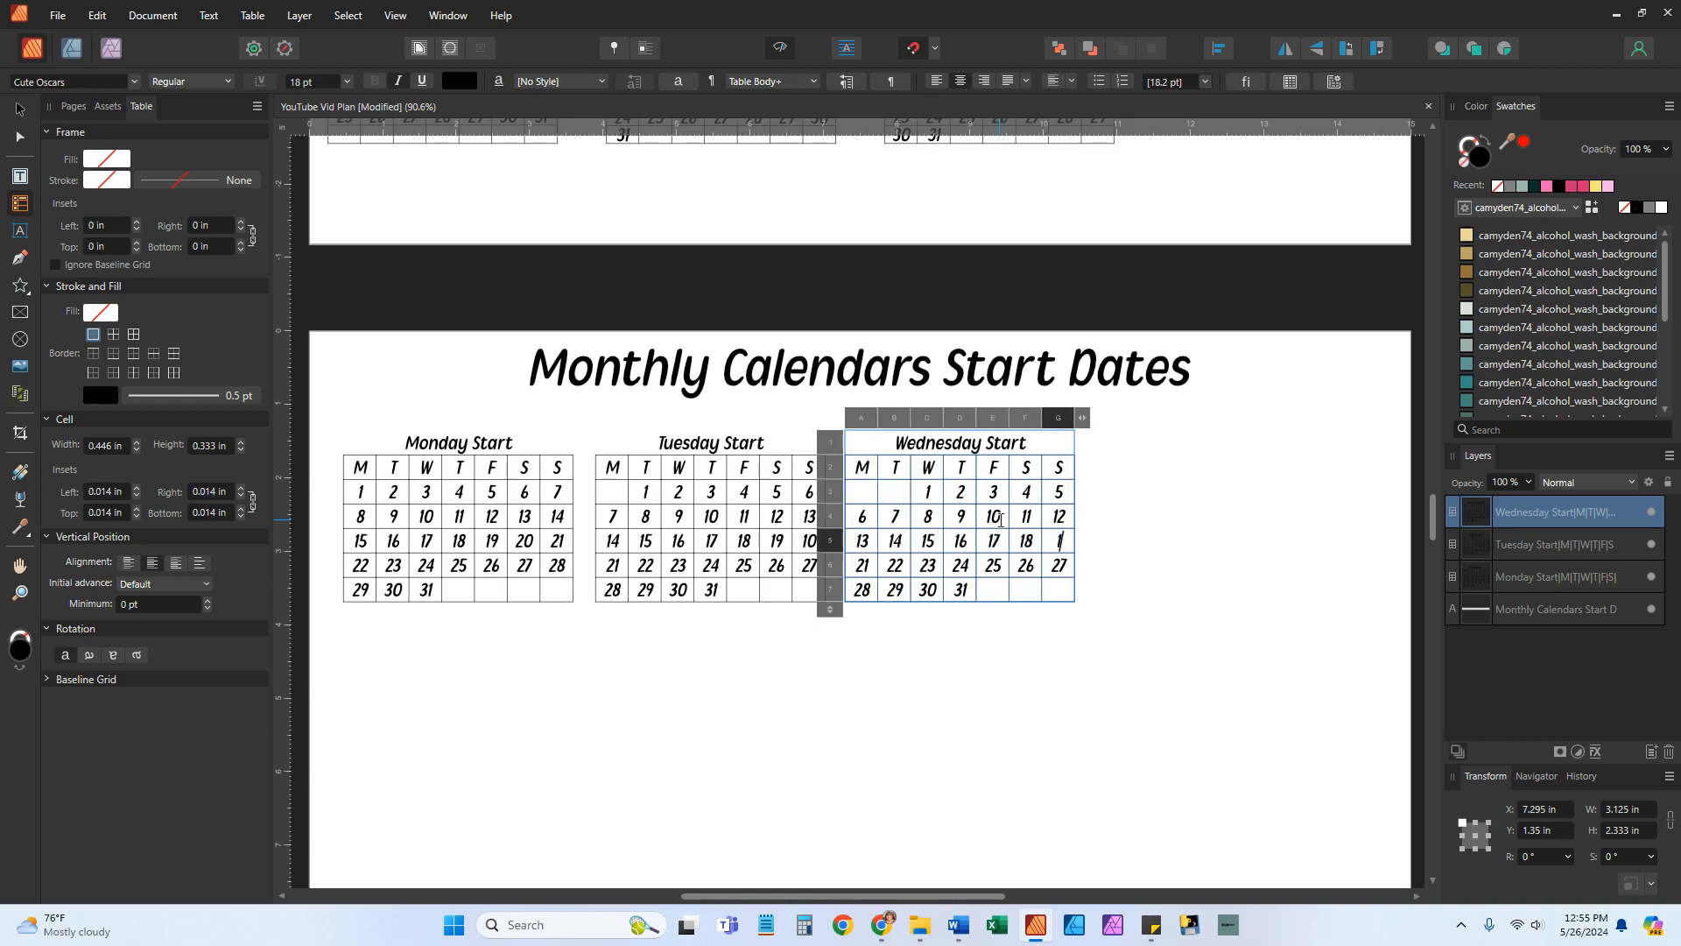
pyautogui.write('9')
# Renumber row 6 of the Wednesday Start table from 20 to 26
pyautogui.press('Tab')
pyautogui.write('20')
pyautogui.press('Tab')
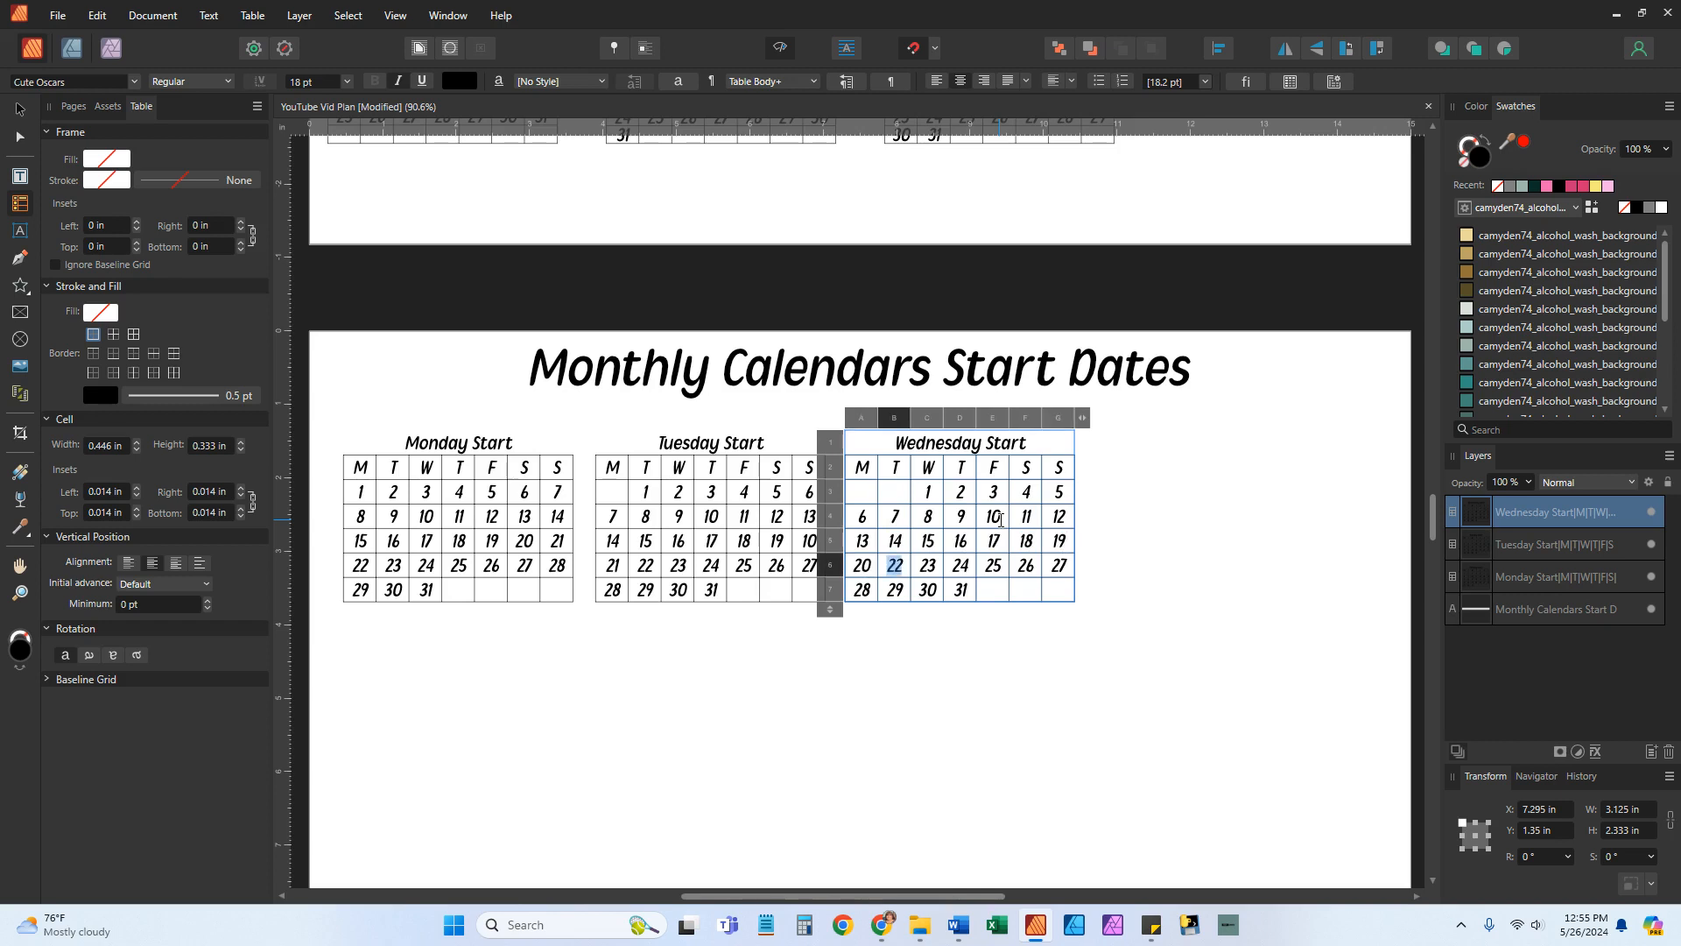
pyautogui.write('21')
pyautogui.press('Tab')
pyautogui.write('22')
pyautogui.press('Tab')
pyautogui.write('23')
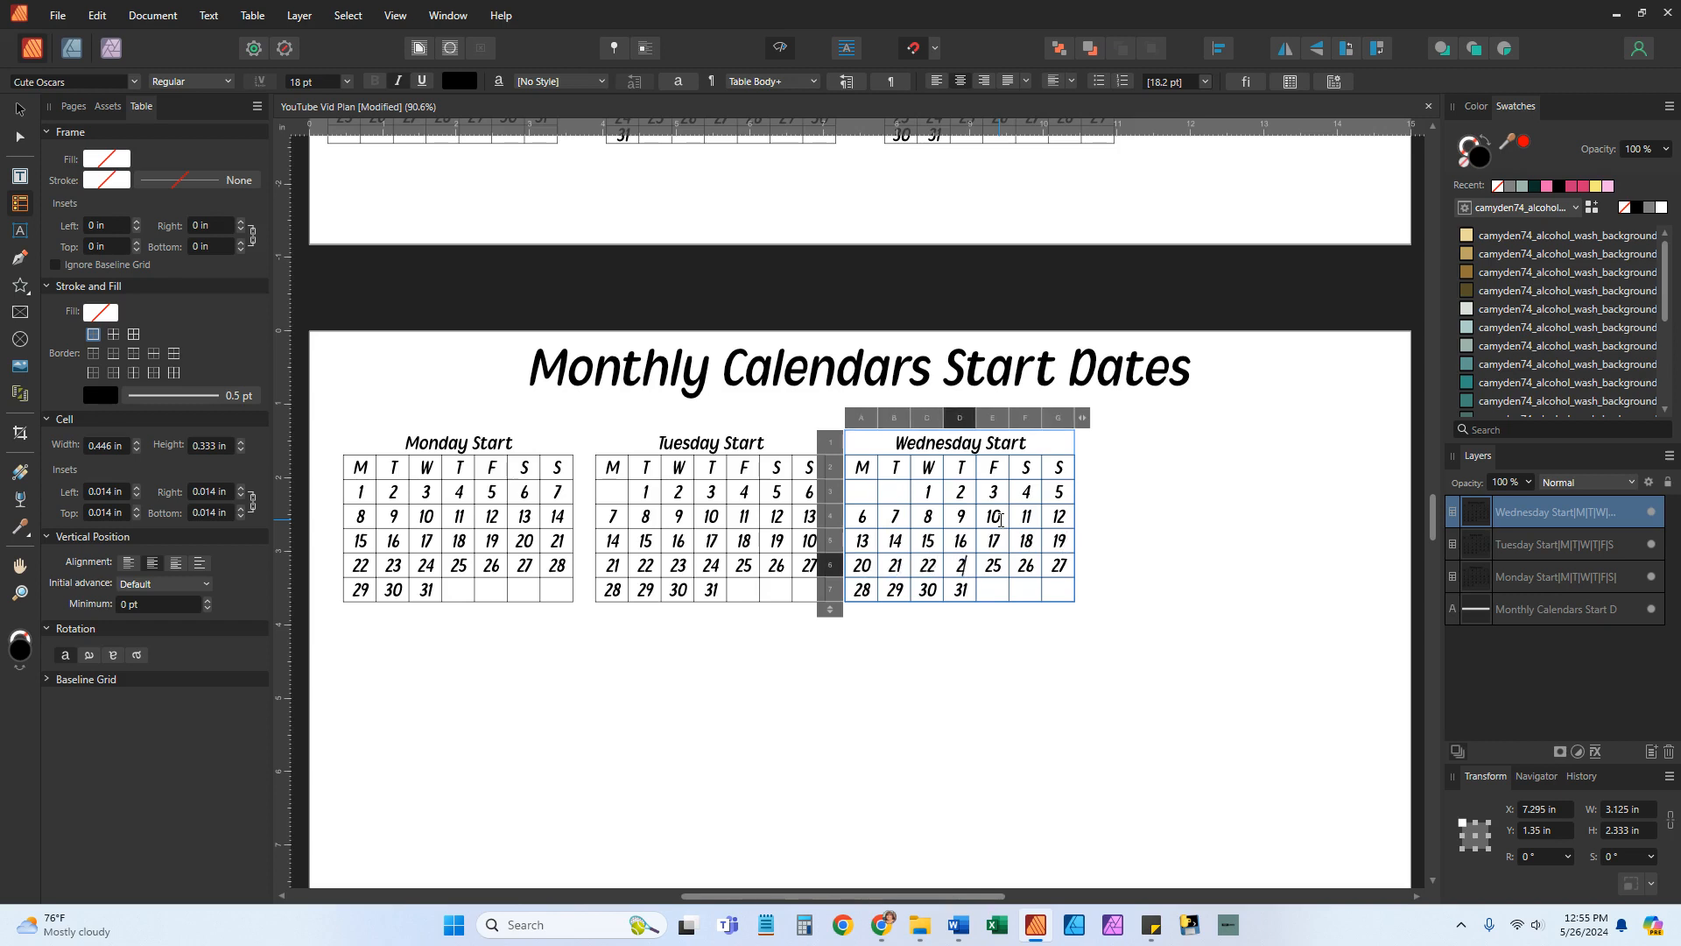
pyautogui.press('Tab')
pyautogui.write('24')
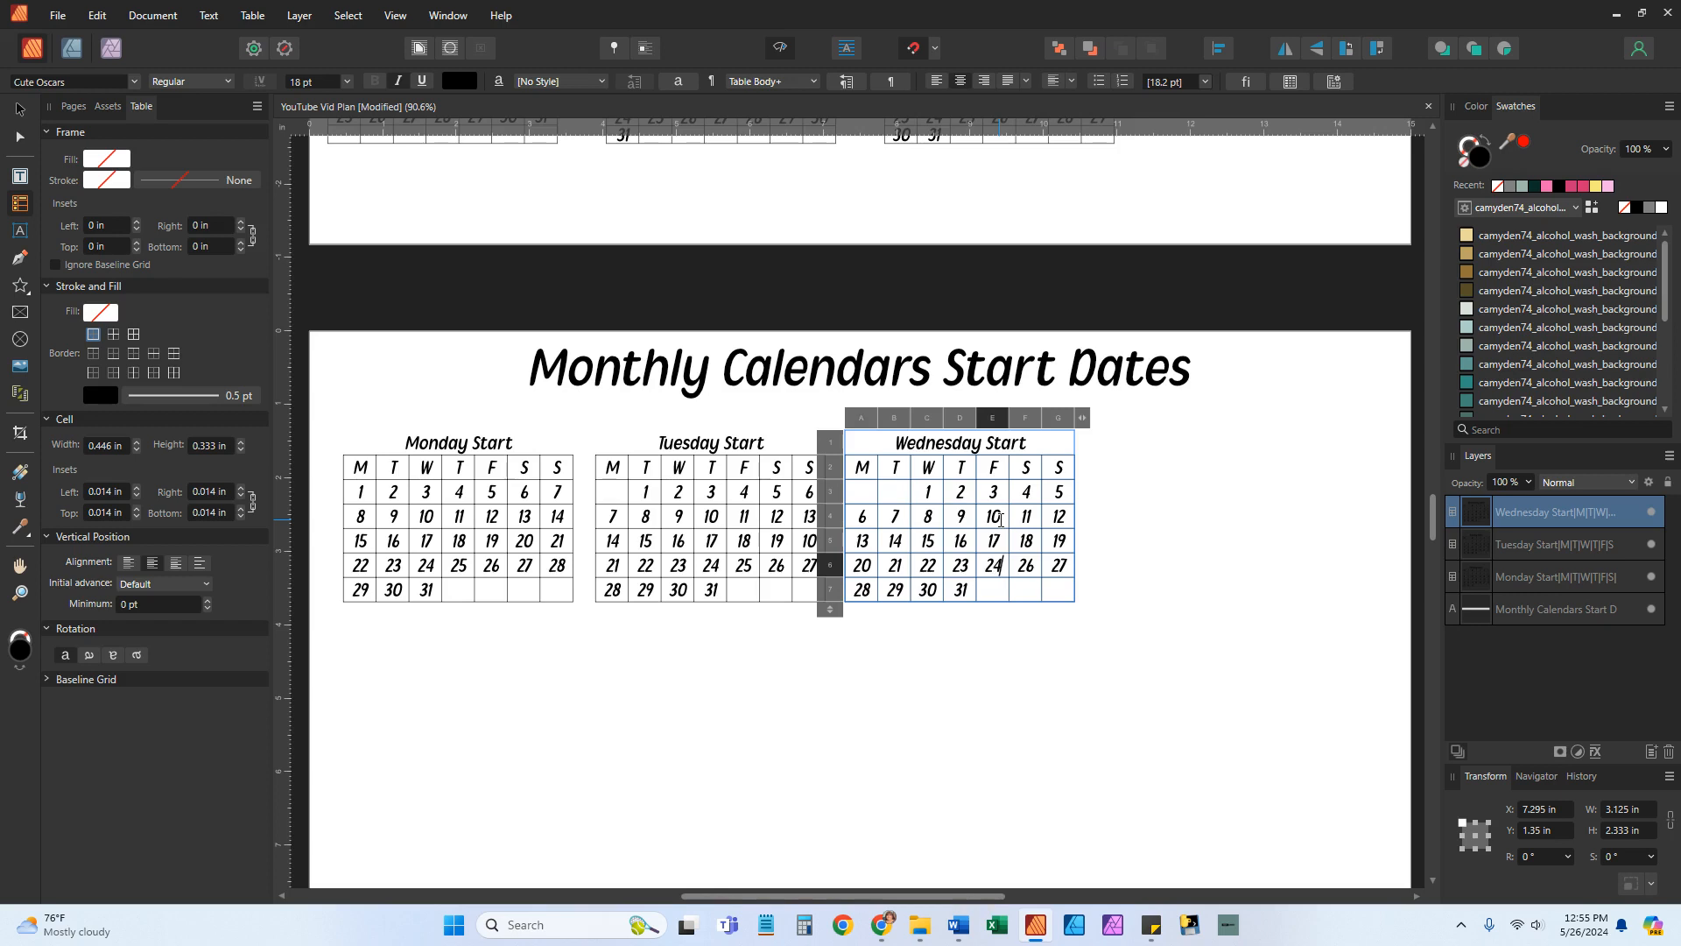
pyautogui.press('Tab')
pyautogui.write('25')
pyautogui.press('Tab')
pyautogui.write('26')
# Renumber row 7 of the Wednesday Start table from 27 to 31, ending in the Friday column
pyautogui.press('Tab')
pyautogui.write('27')
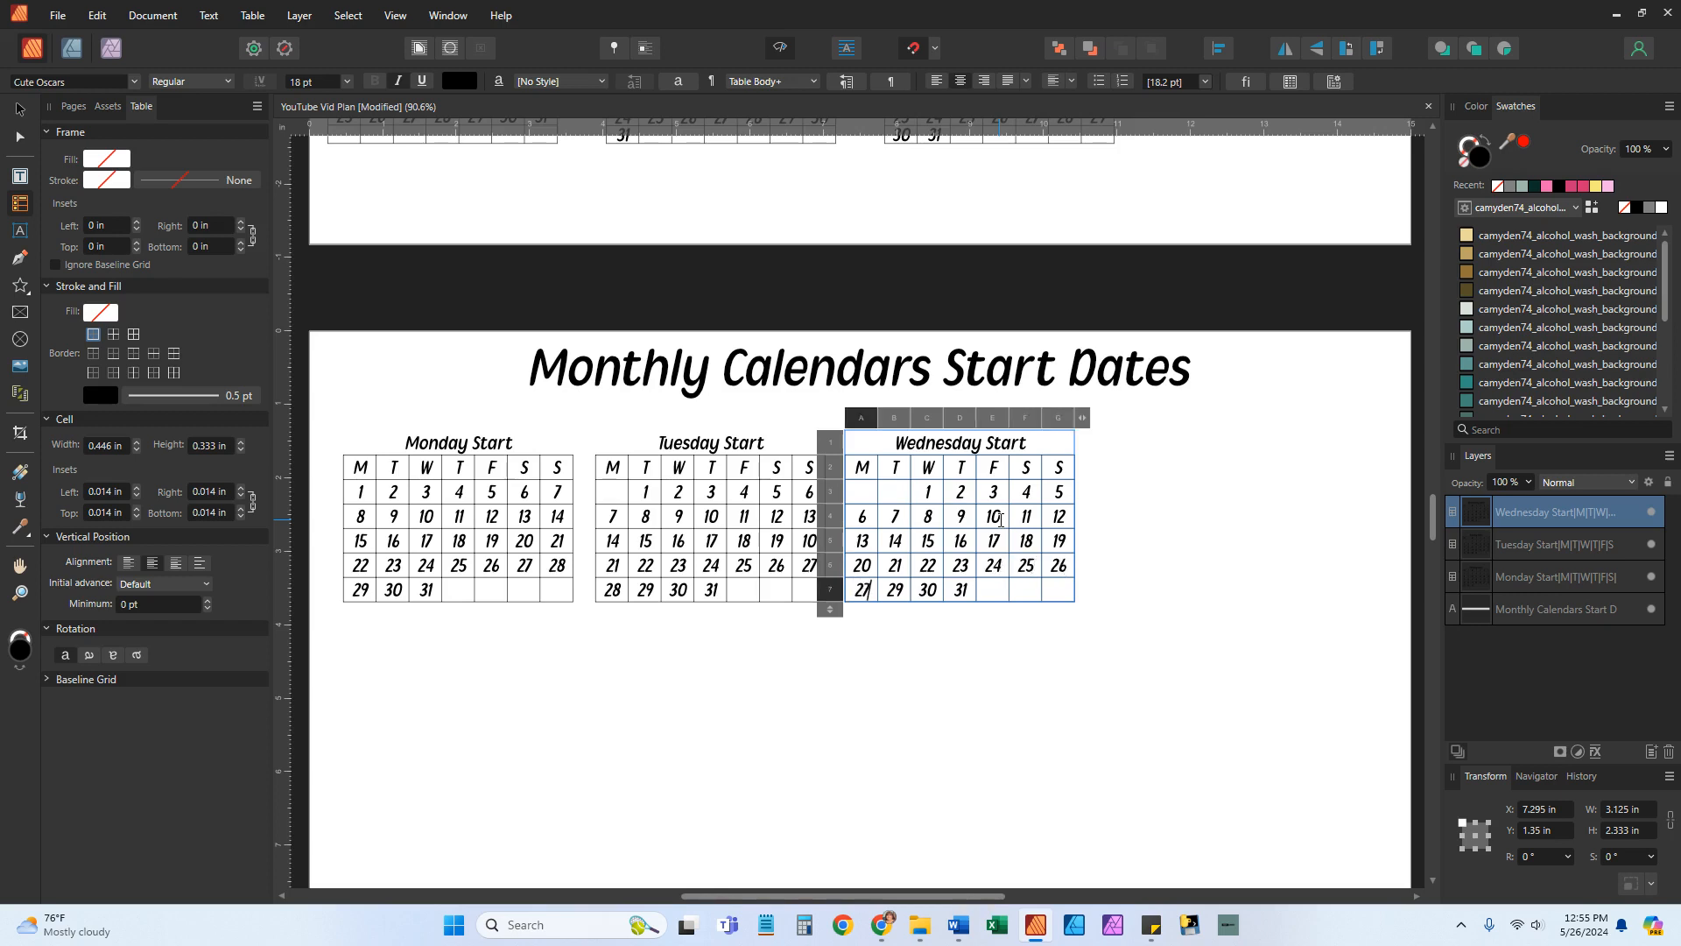
pyautogui.press('Tab')
pyautogui.write('28')
pyautogui.press('Tab')
pyautogui.write('29')
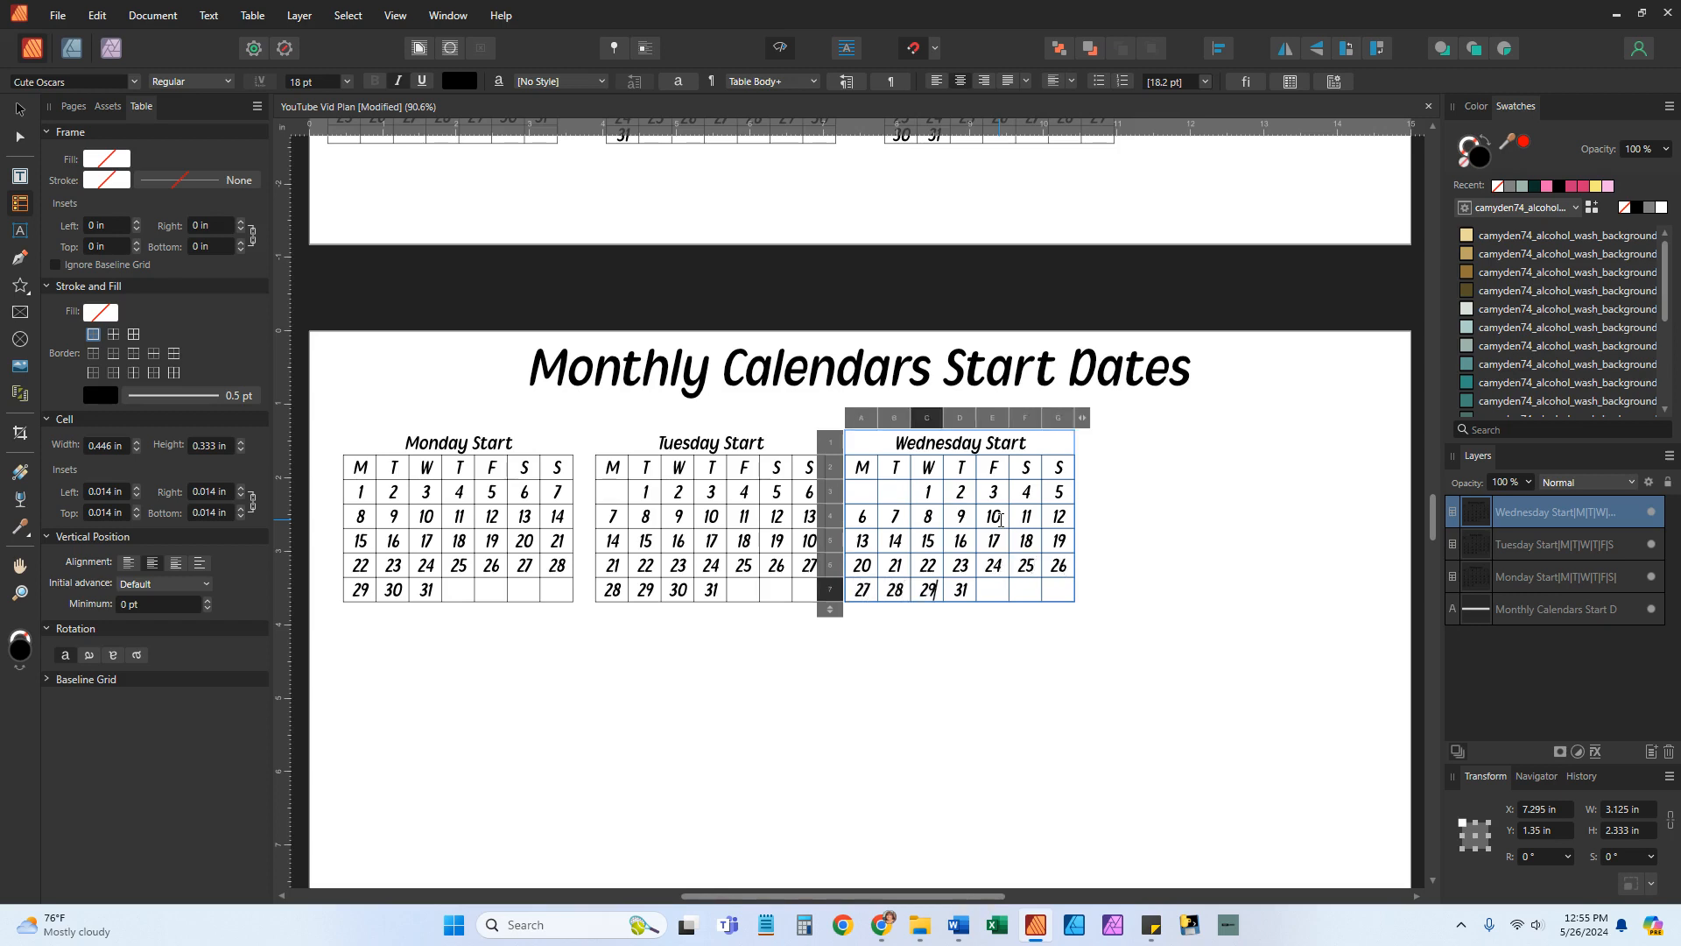
pyautogui.press('Tab')
pyautogui.write('30')
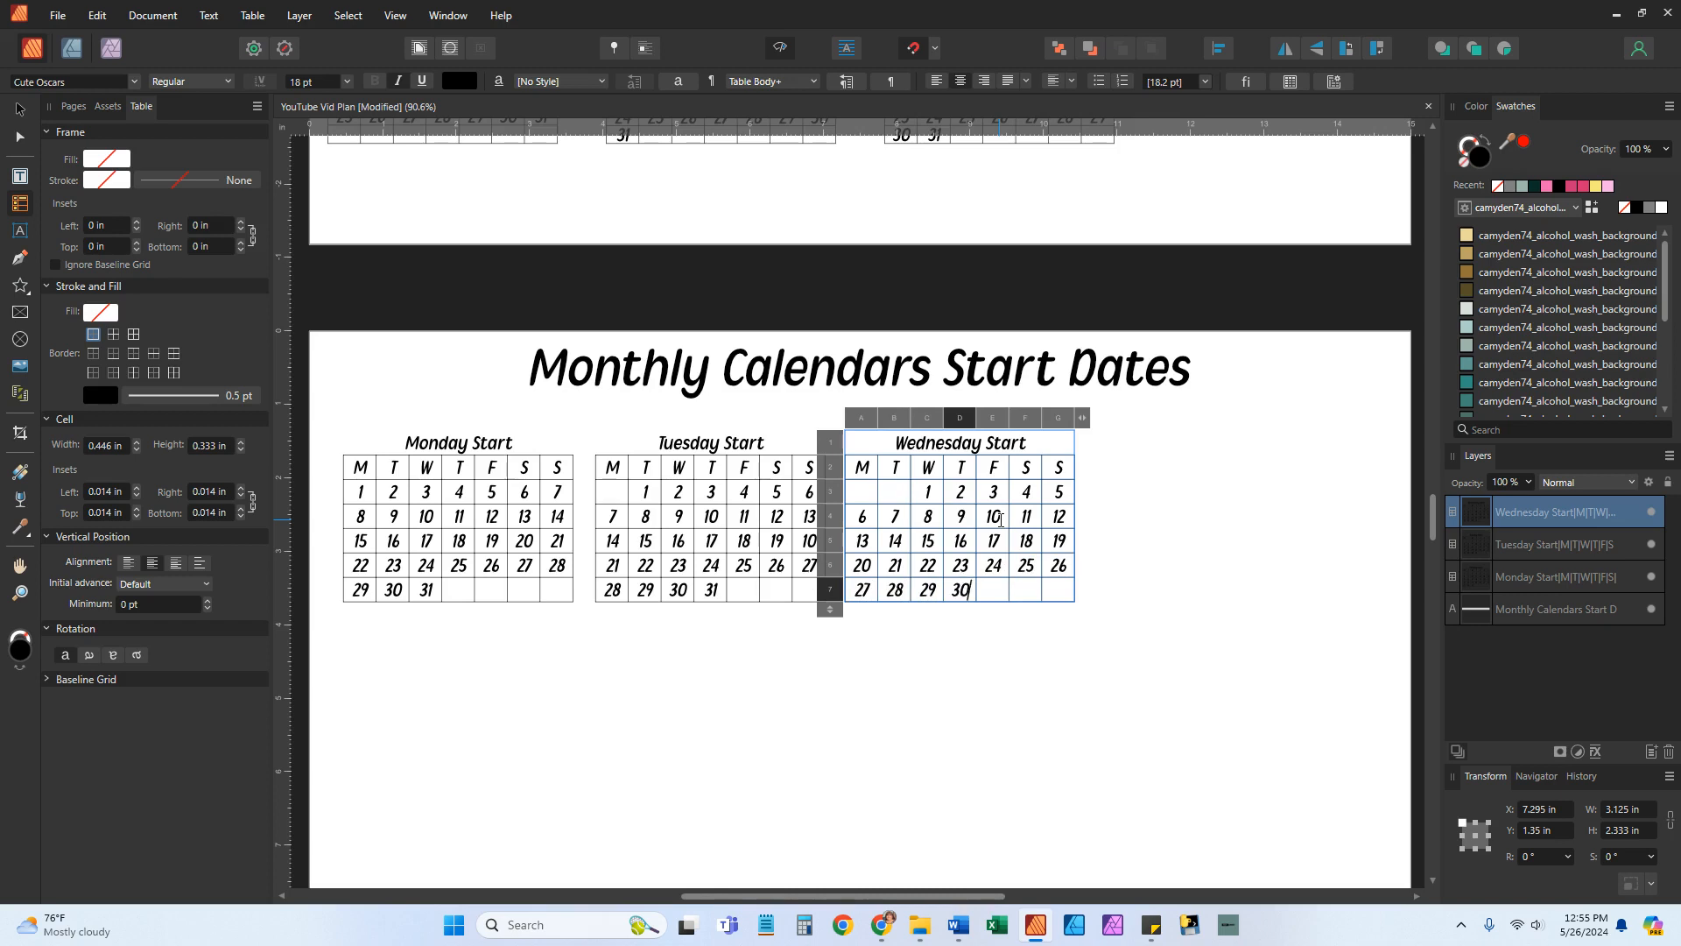
pyautogui.press('Tab')
pyautogui.write('31')
pyautogui.click(1149, 585)
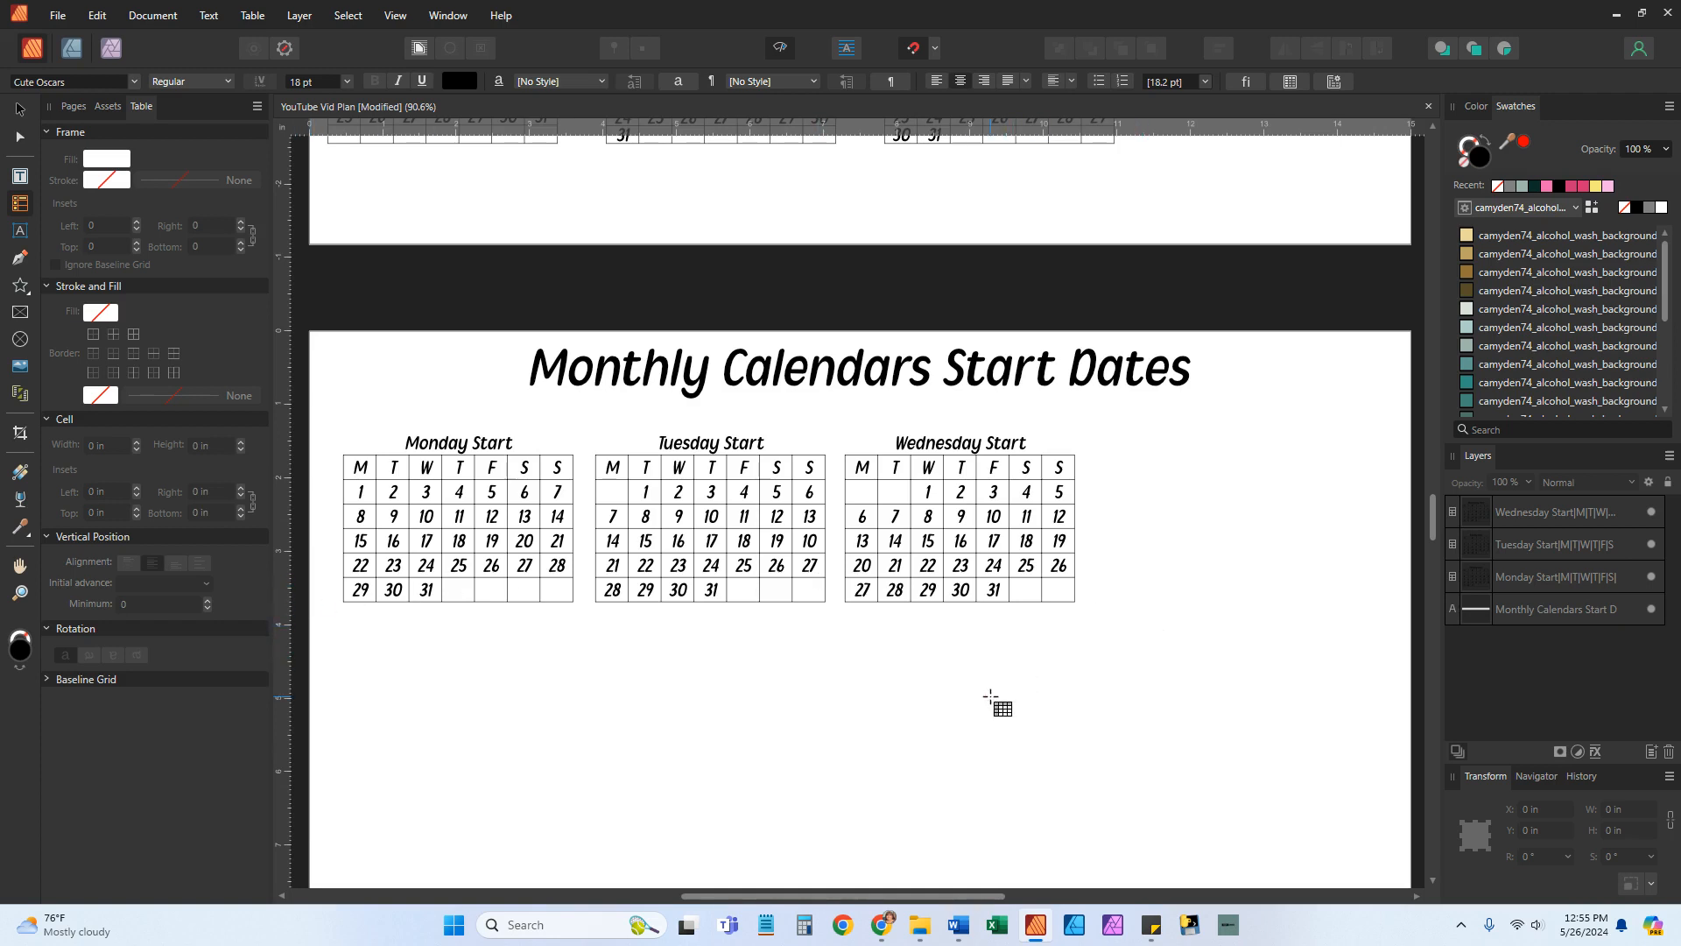
# Copy the Monday Start table from the start-dates page and paste it onto the Mini Monthly Calendars page (Page 9)
pyautogui.scroll(-3, 911, 679)
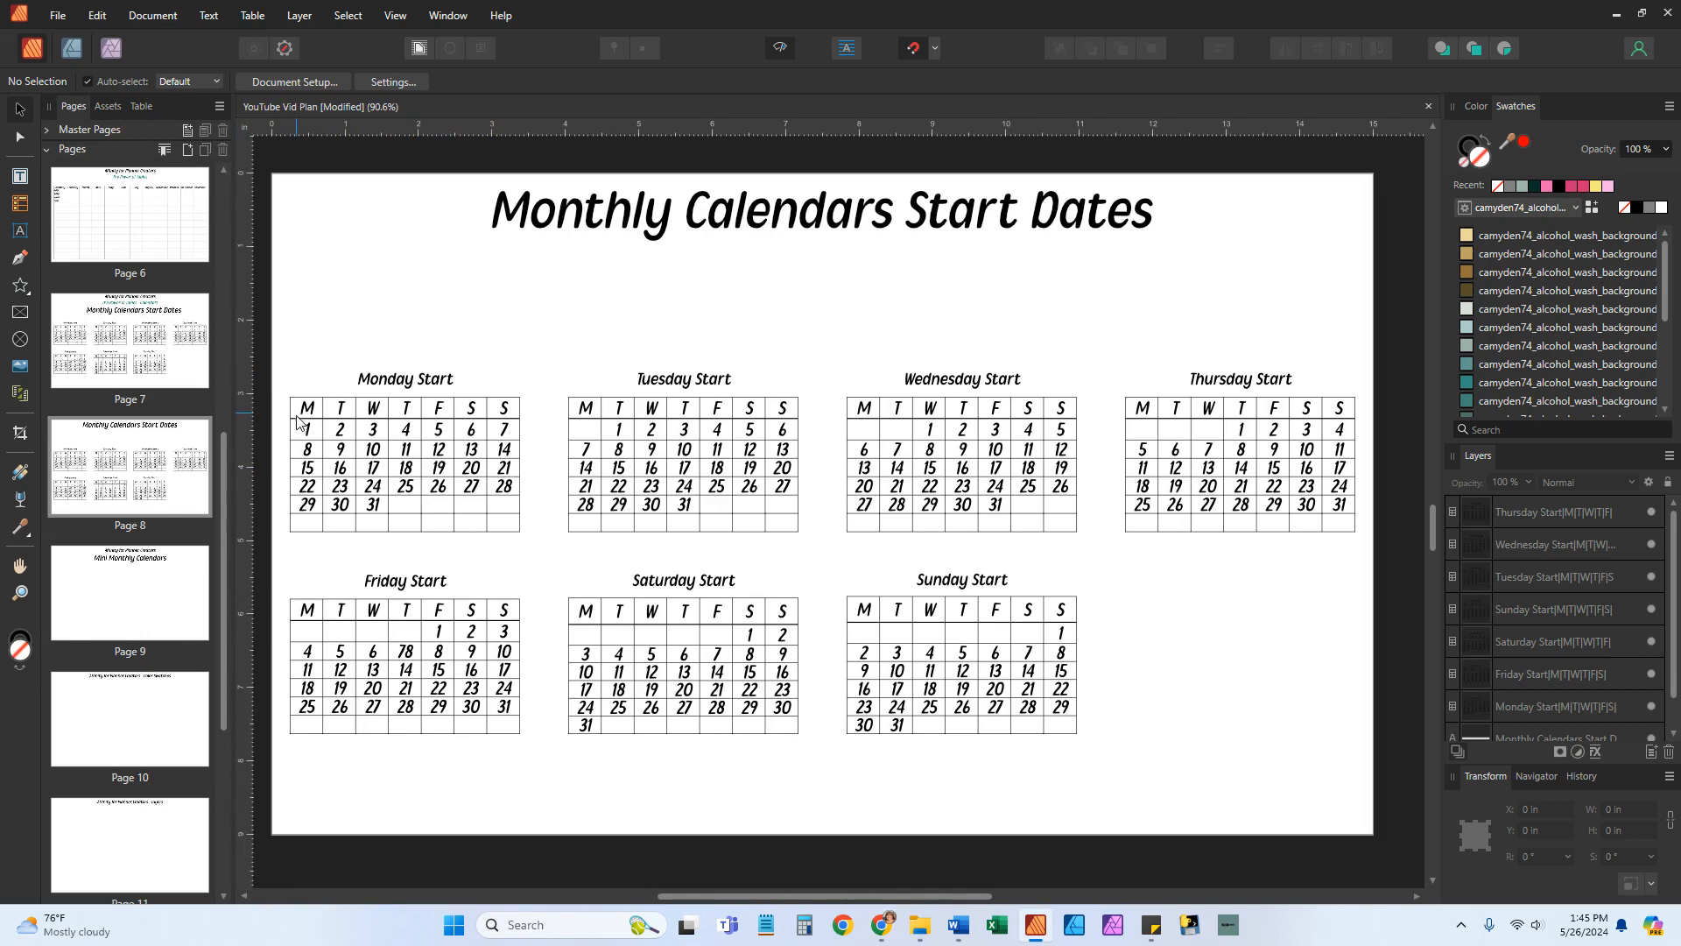
pyautogui.moveTo(281, 340); pyautogui.dragTo(532, 549)
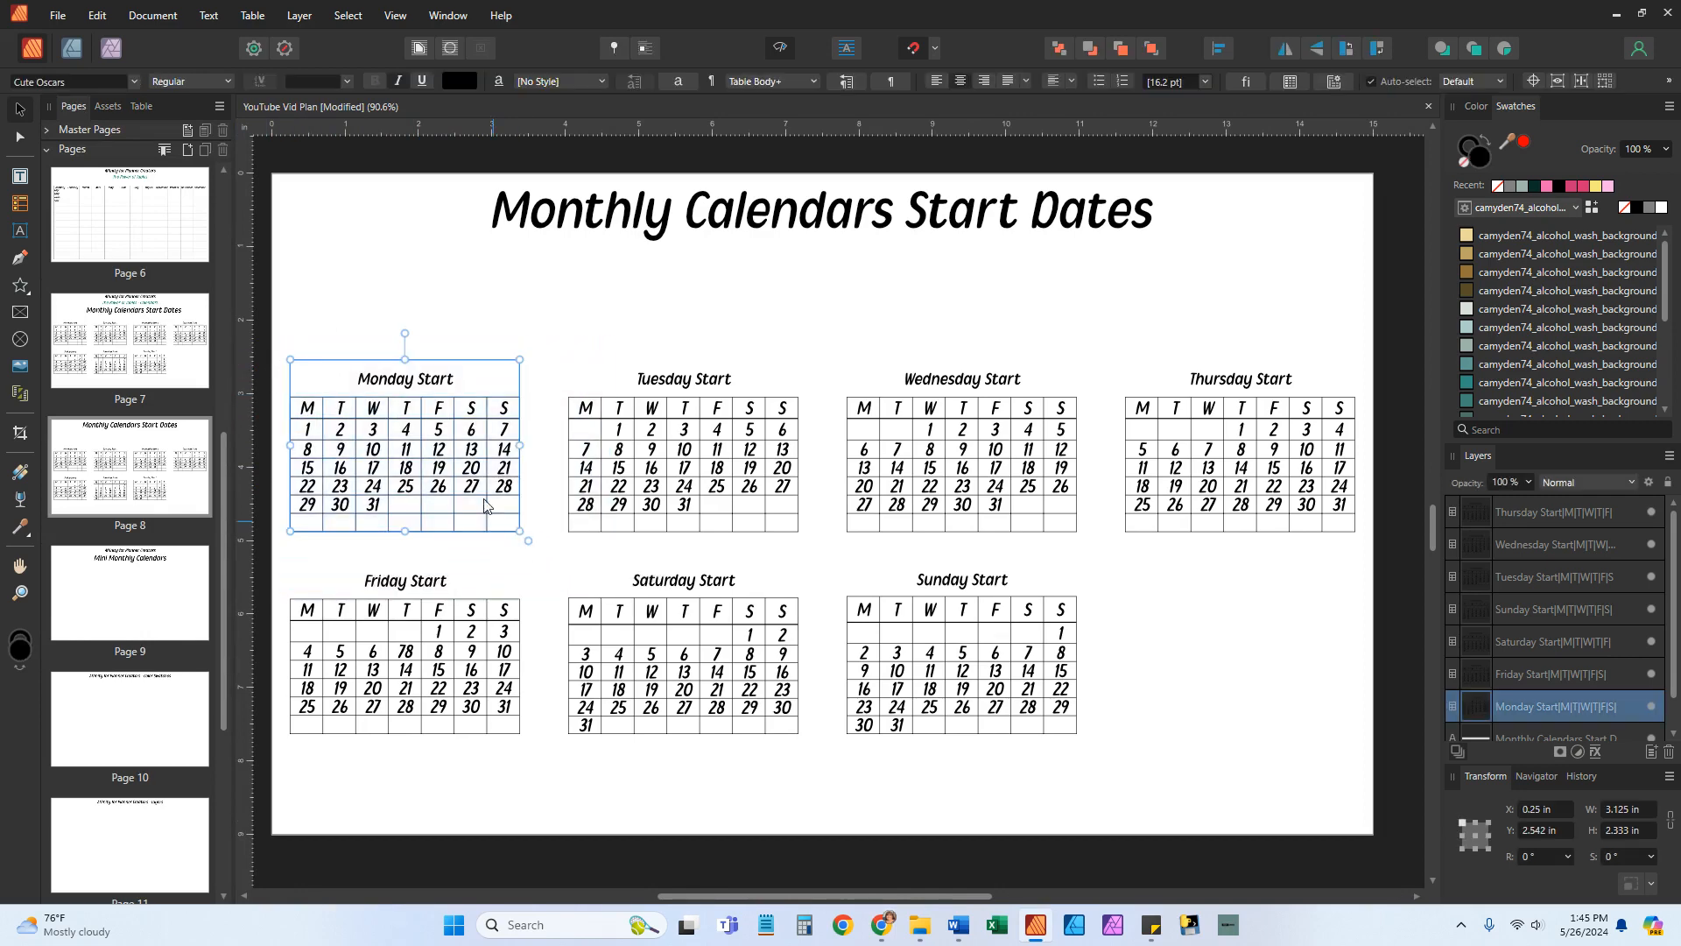
pyautogui.rightClick(467, 481)
pyautogui.click(500, 33)
pyautogui.click(144, 594)
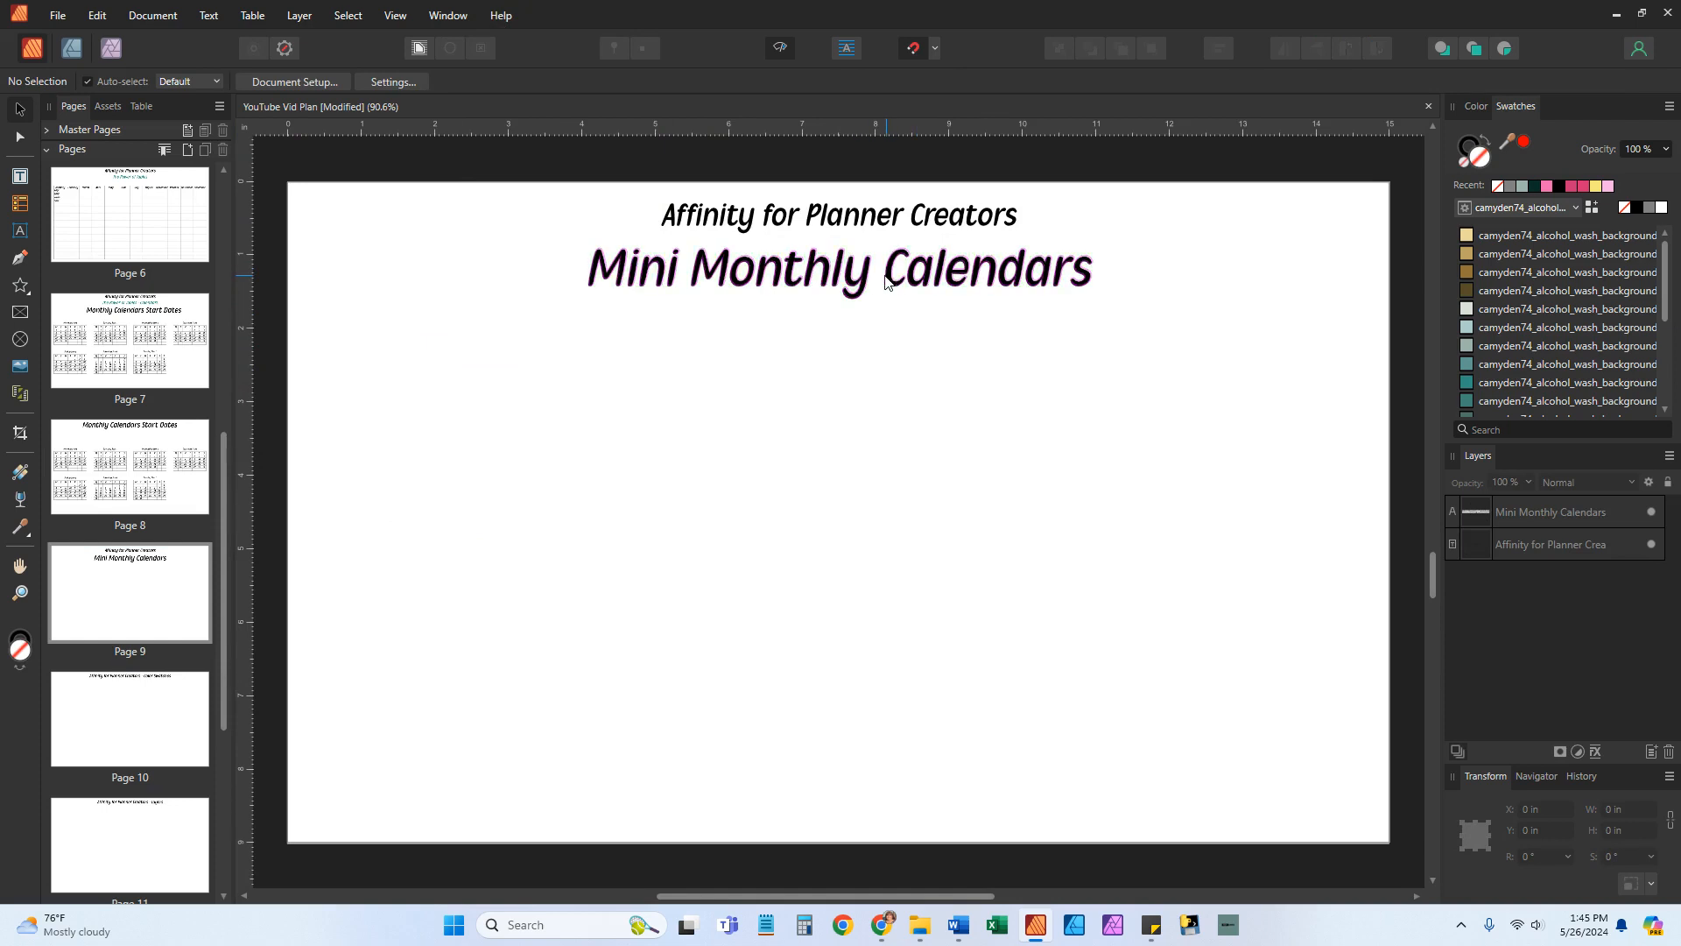
pyautogui.rightClick(449, 444)
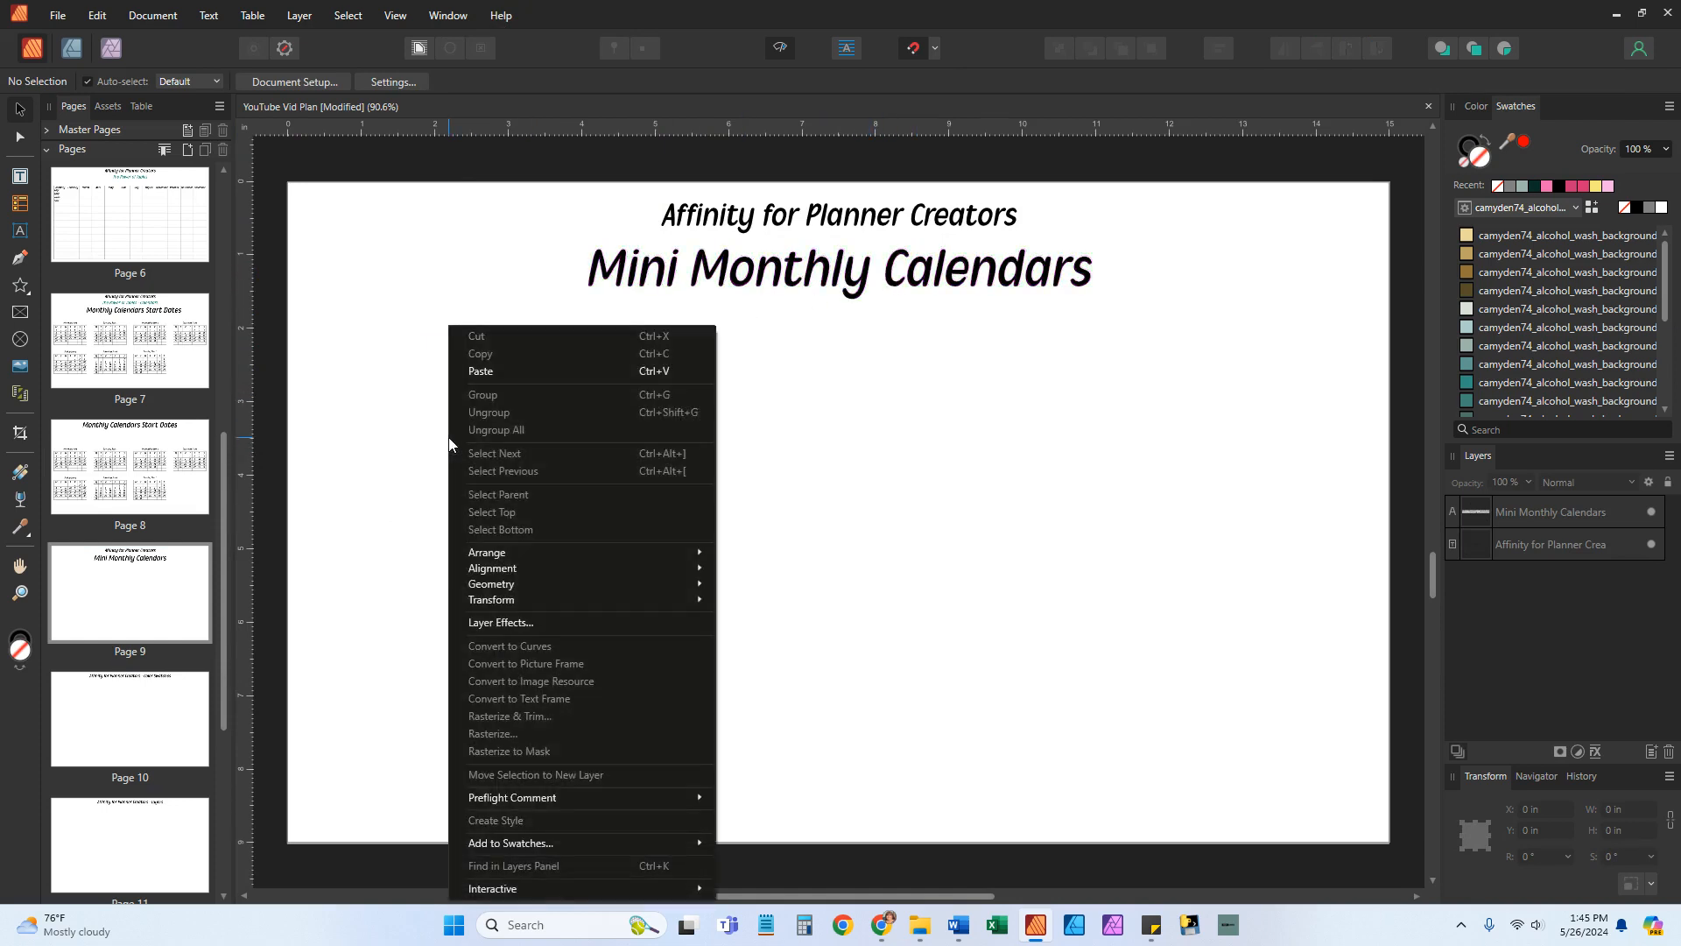
pyautogui.click(478, 371)
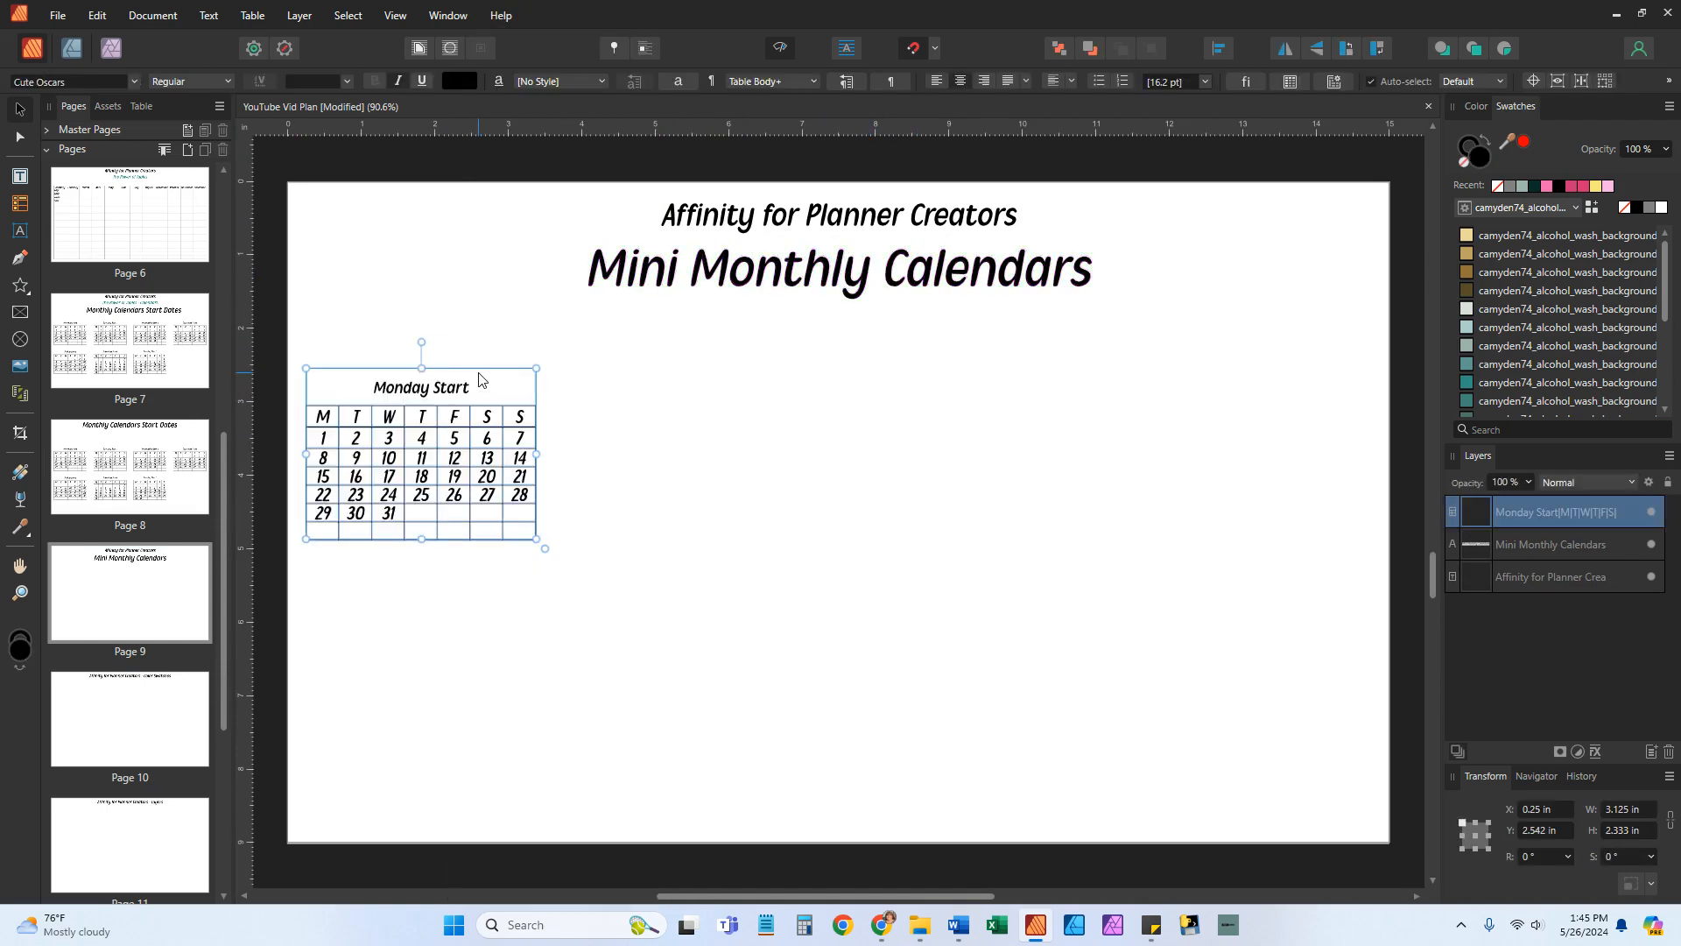
# Remove the "Affinity for Planner Creators" line above the Mini Monthly Calendars title
pyautogui.click(873, 235)
pyautogui.rightClick(862, 221)
pyautogui.click(876, 231)
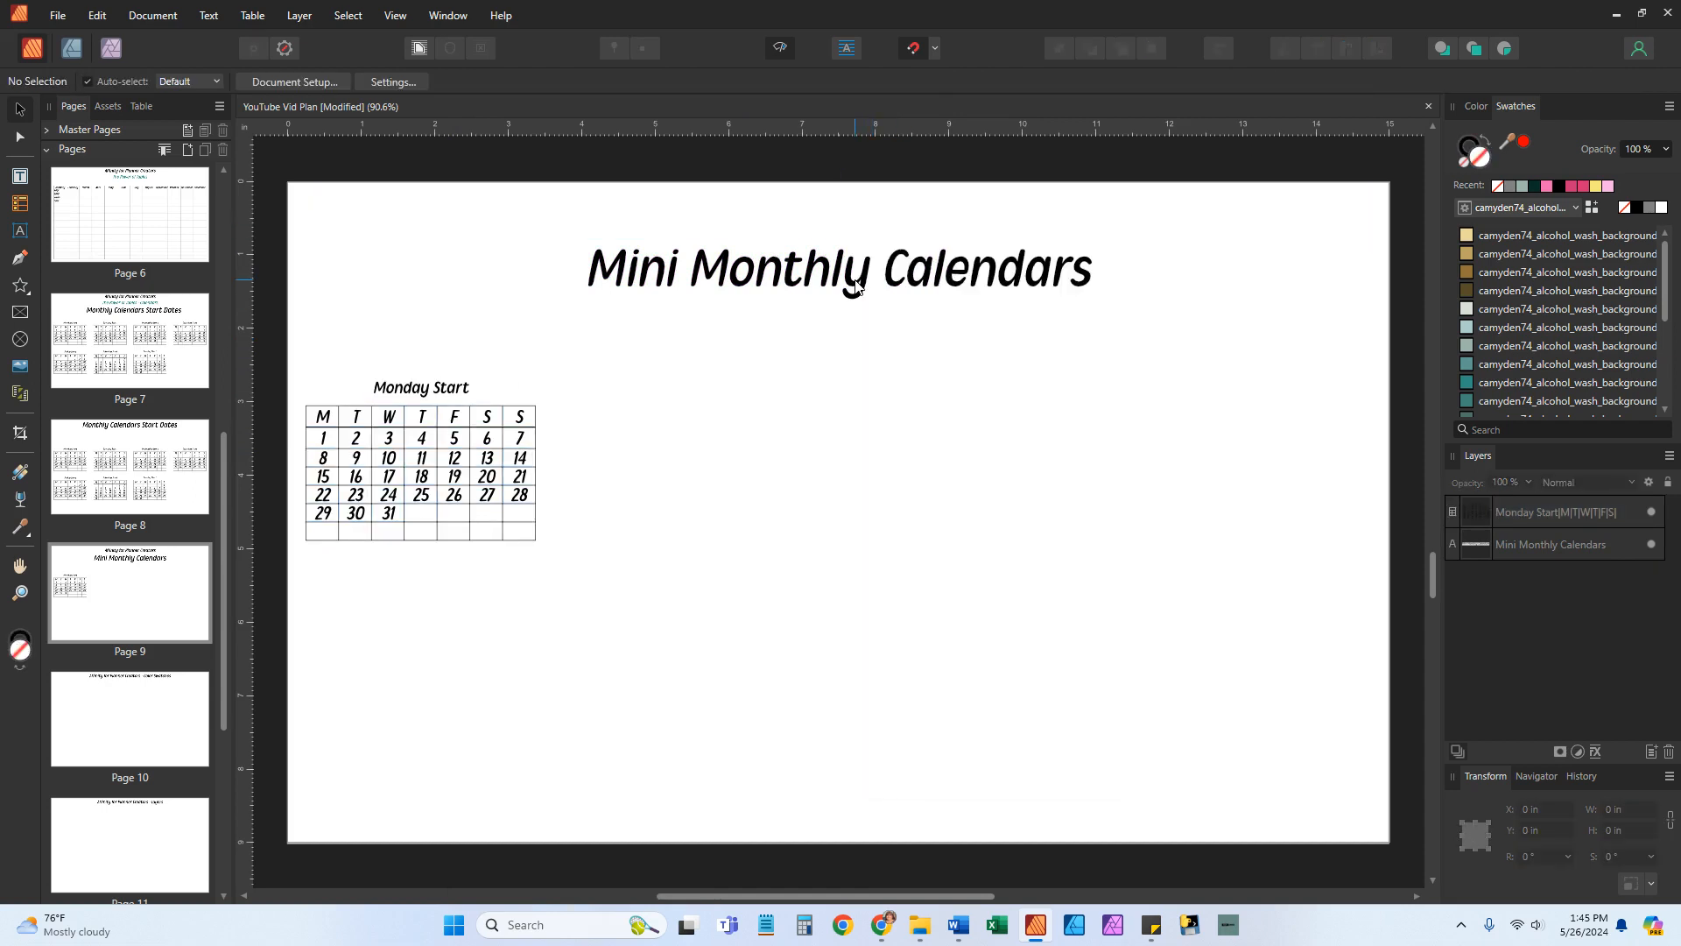
# Move the Mini Monthly Calendars title up to about Y 0.18 in and the Monday Start table up beneath it to about Y 1.28 in
pyautogui.click(856, 287)
pyautogui.click(846, 263)
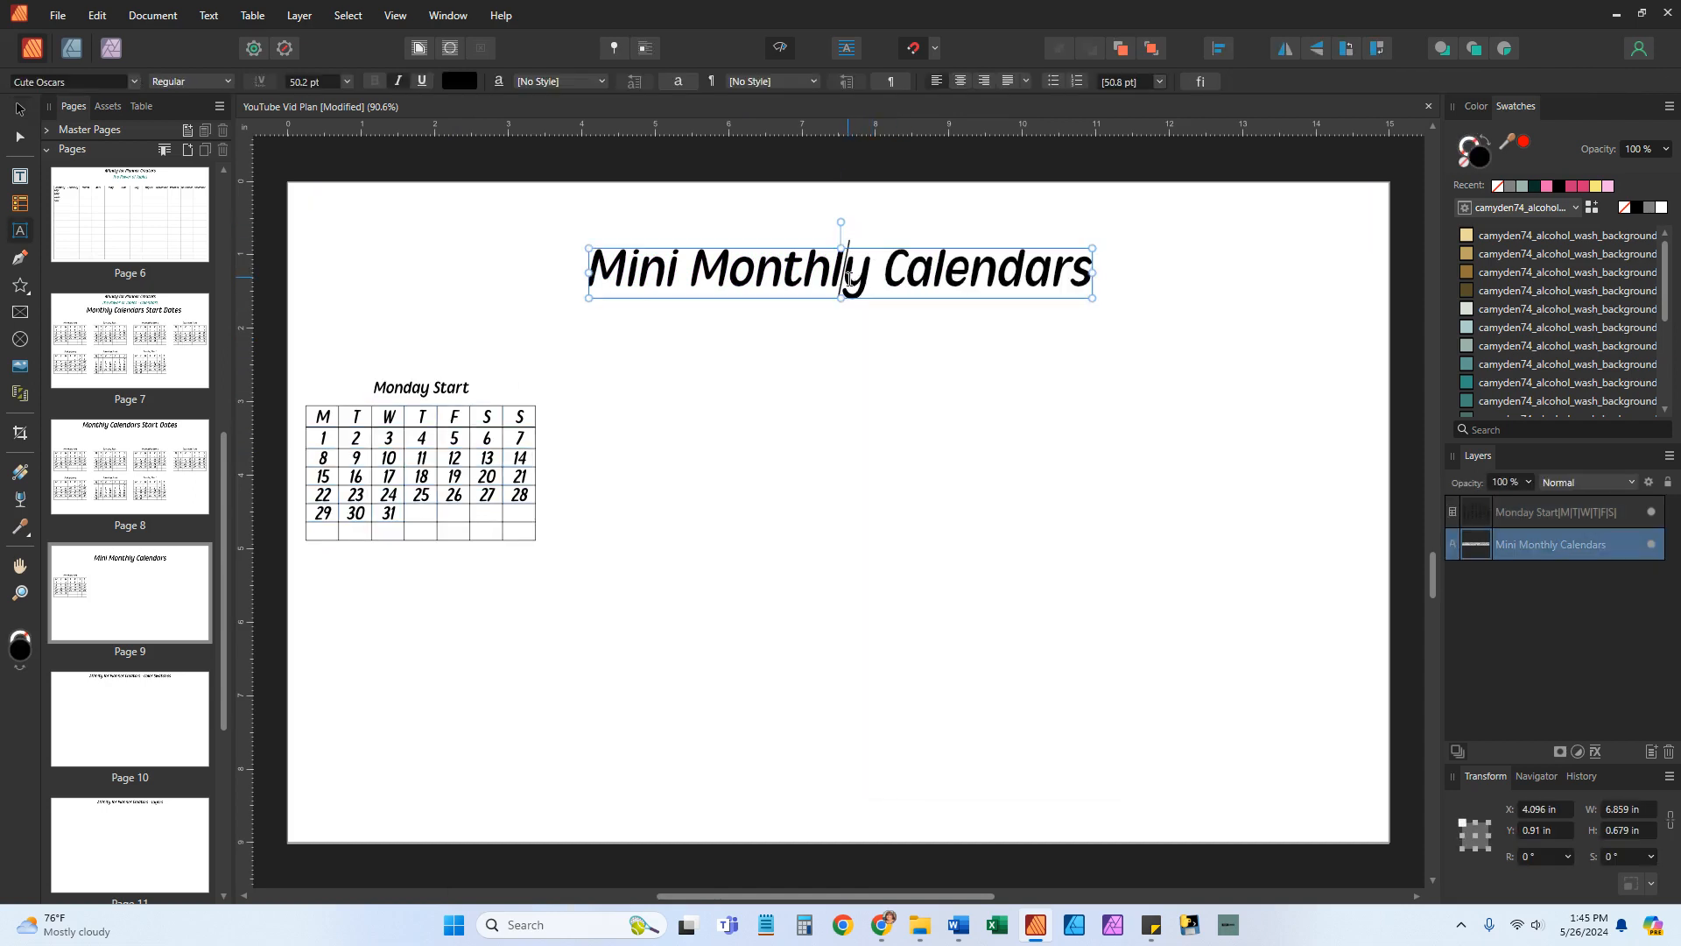
pyautogui.click(855, 359)
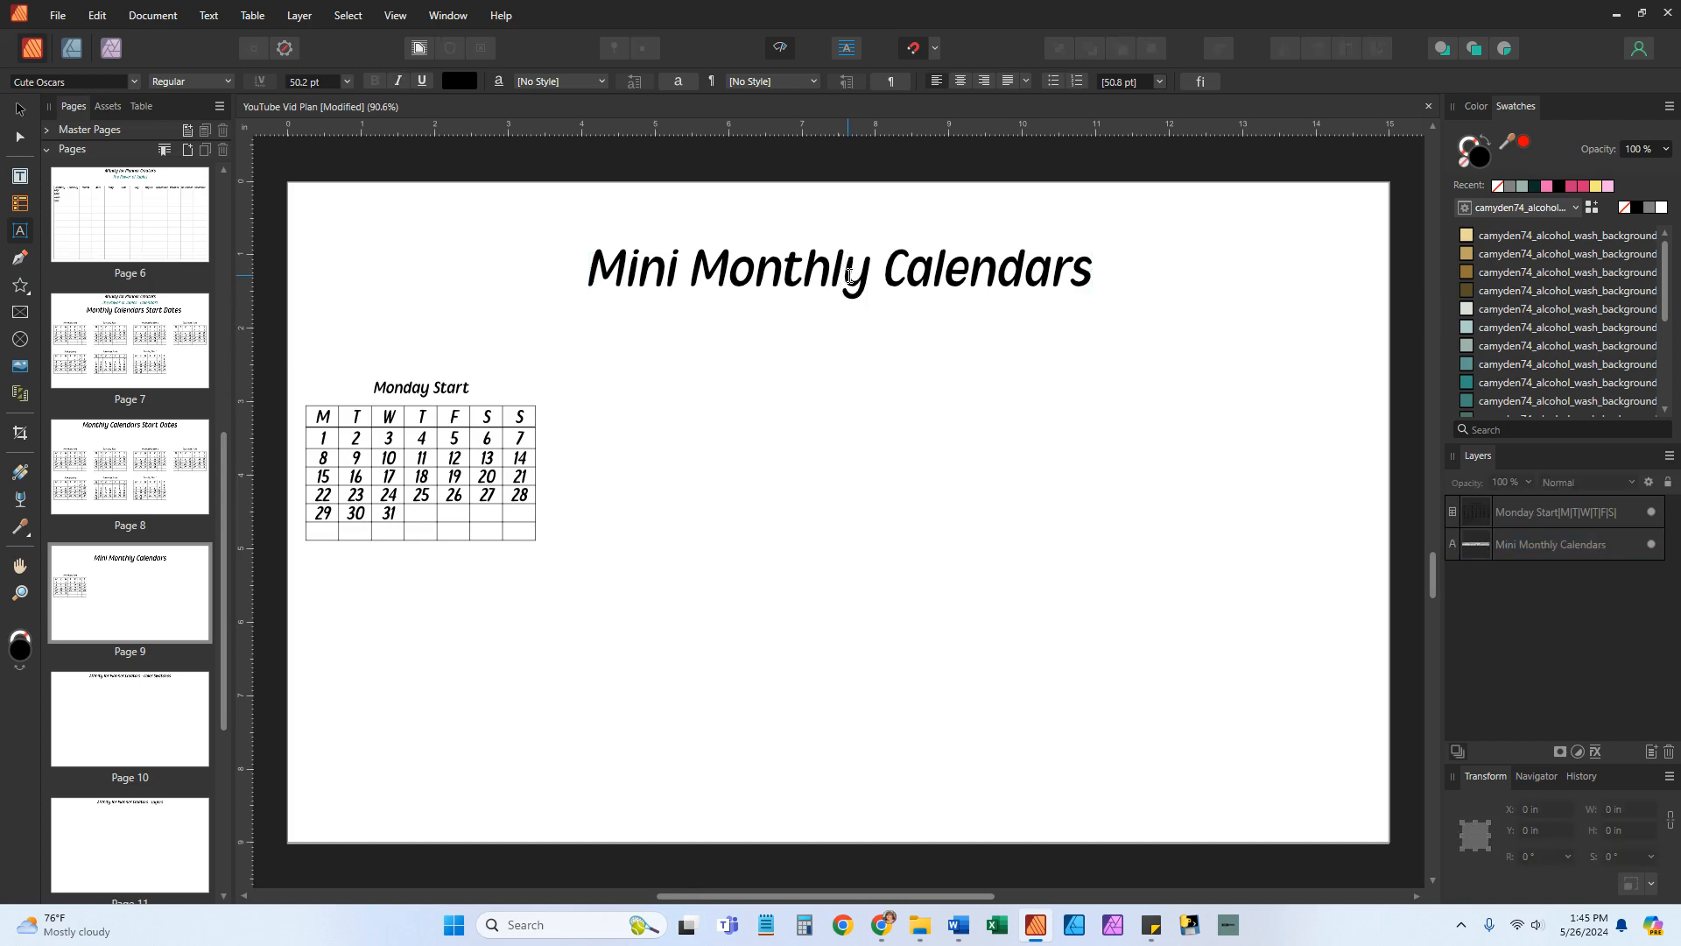
pyautogui.click(867, 203)
pyautogui.click(943, 158)
pyautogui.press('v')
pyautogui.moveTo(875, 278); pyautogui.dragTo(864, 224)
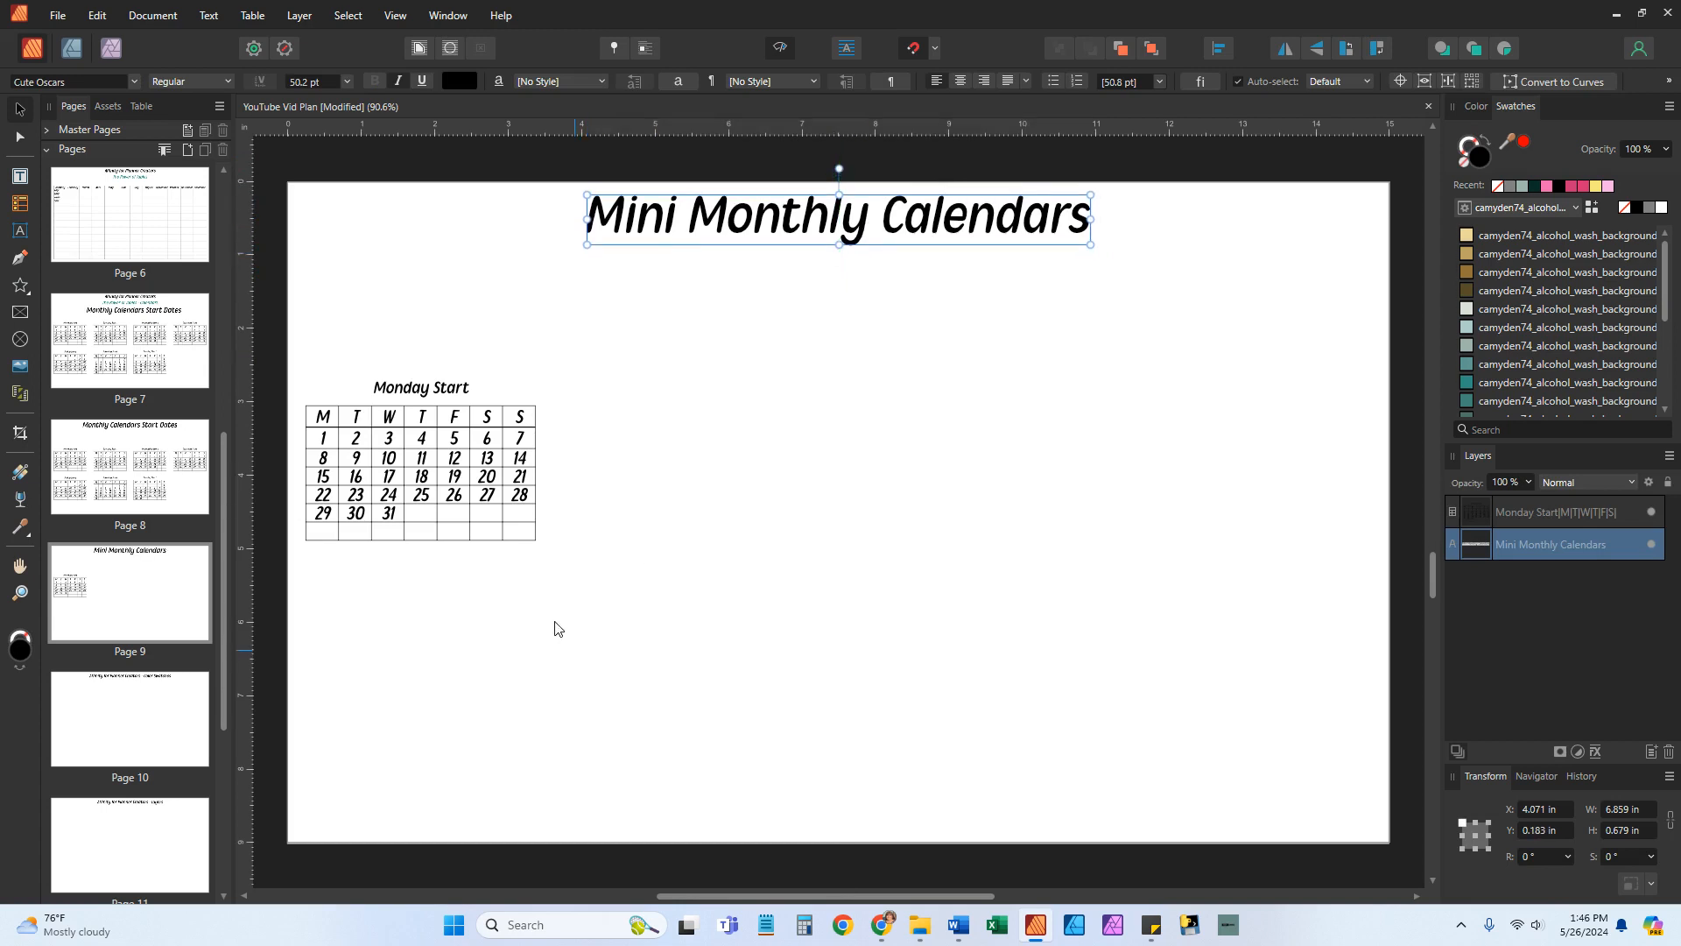
pyautogui.moveTo(497, 507)
pyautogui.mouseDown()
pyautogui.moveTo(493, 418)
pyautogui.moveTo(465, 378)
pyautogui.mouseUp()
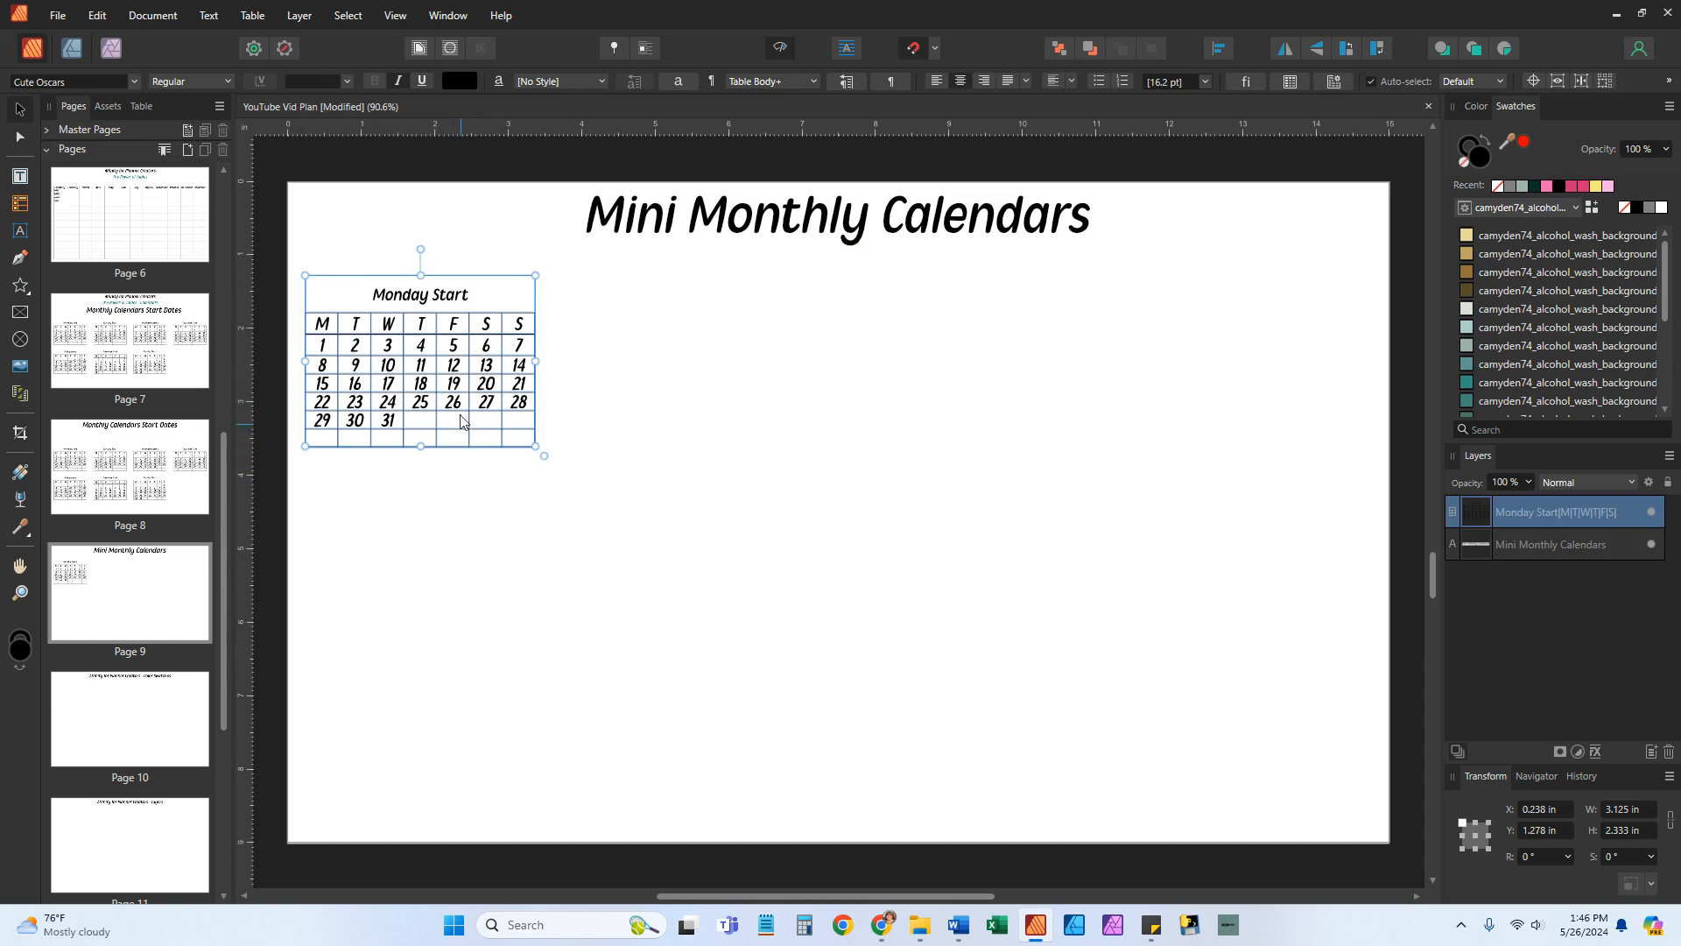
# Change the pasted Monday Start table's heading to "January"
pyautogui.doubleClick(418, 297)
pyautogui.doubleClick(419, 297)
pyautogui.moveTo(486, 296); pyautogui.dragTo(347, 294)
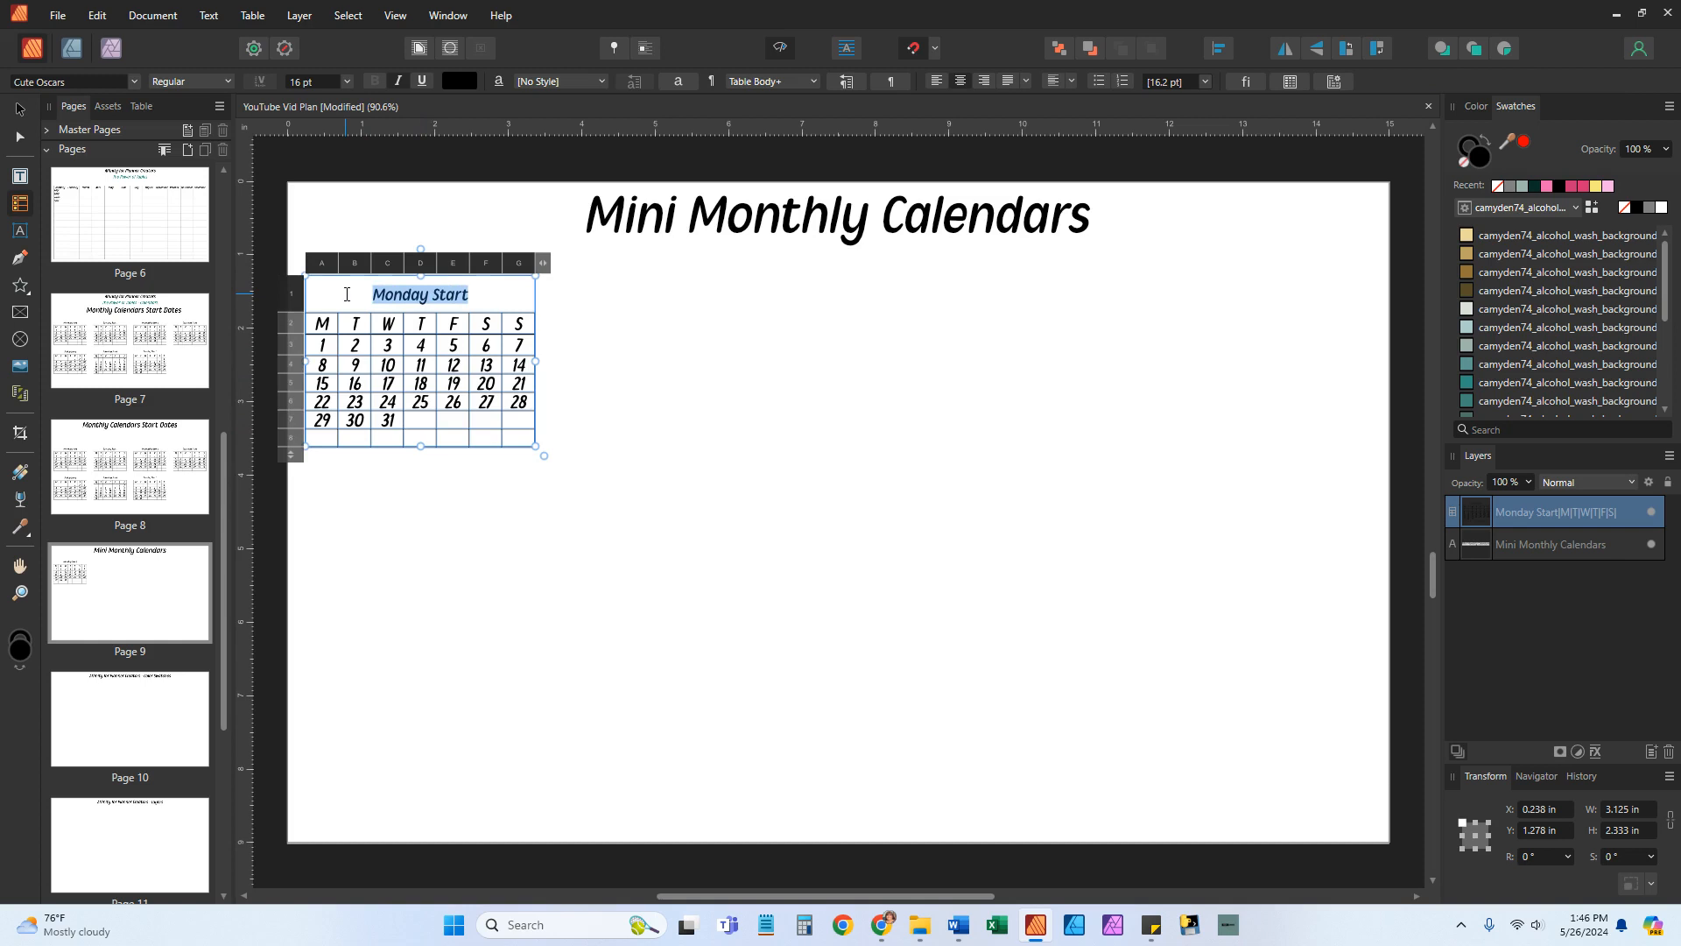
pyautogui.write('Janu')
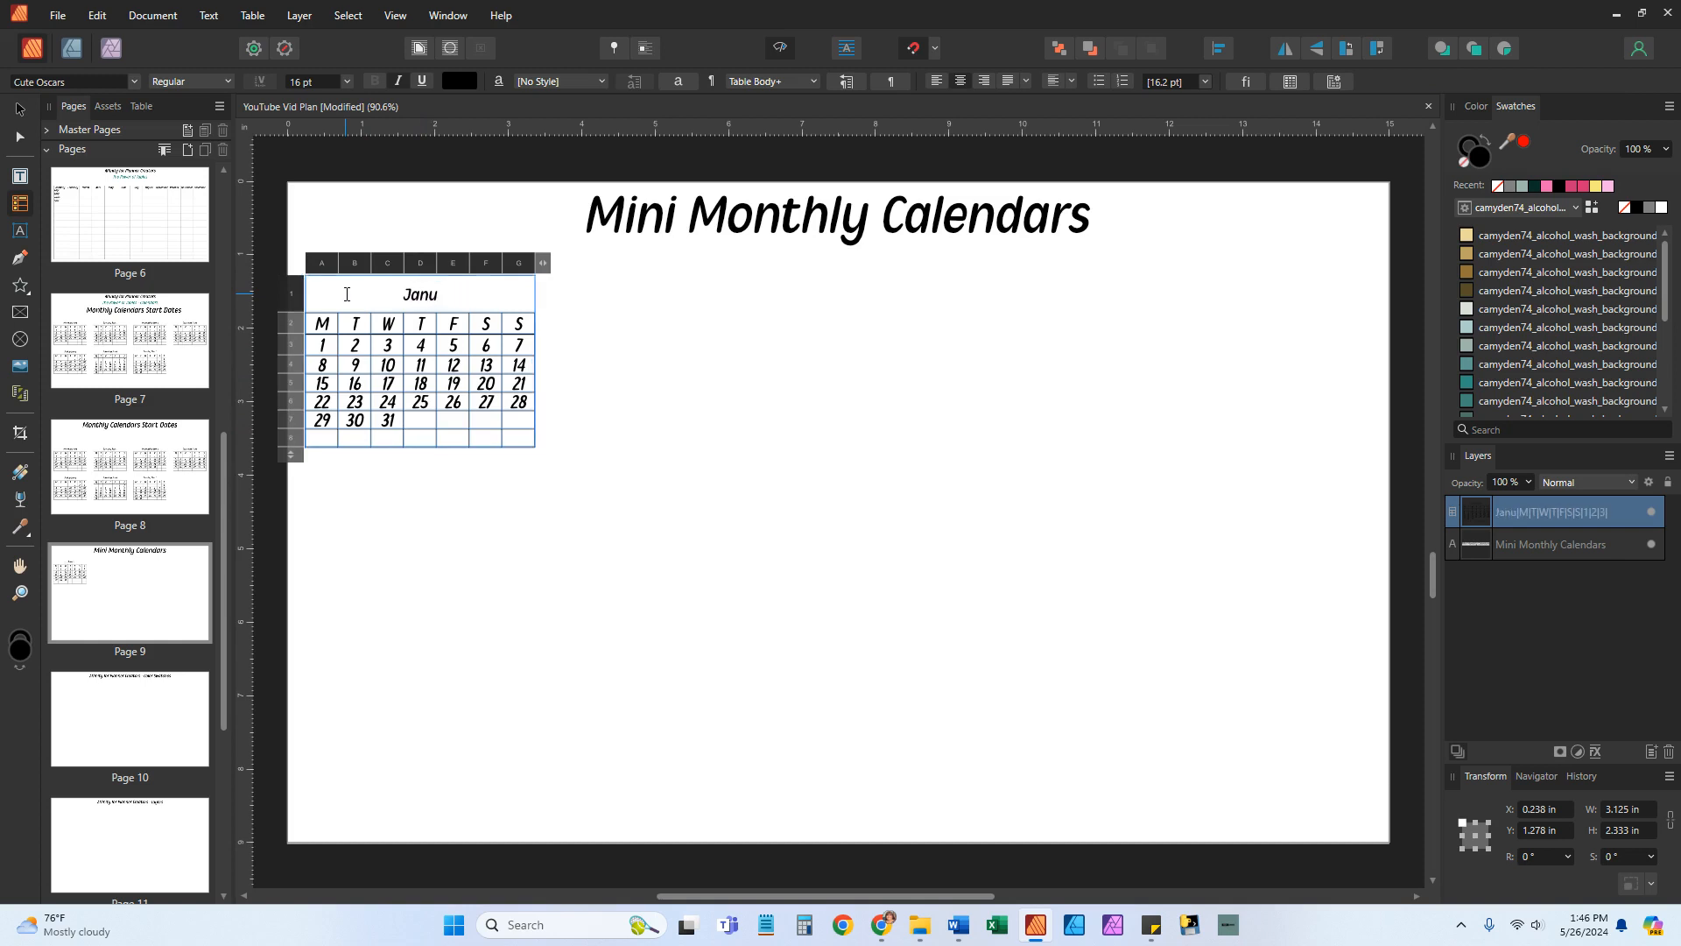
pyautogui.write('ary')
pyautogui.press('Escape')
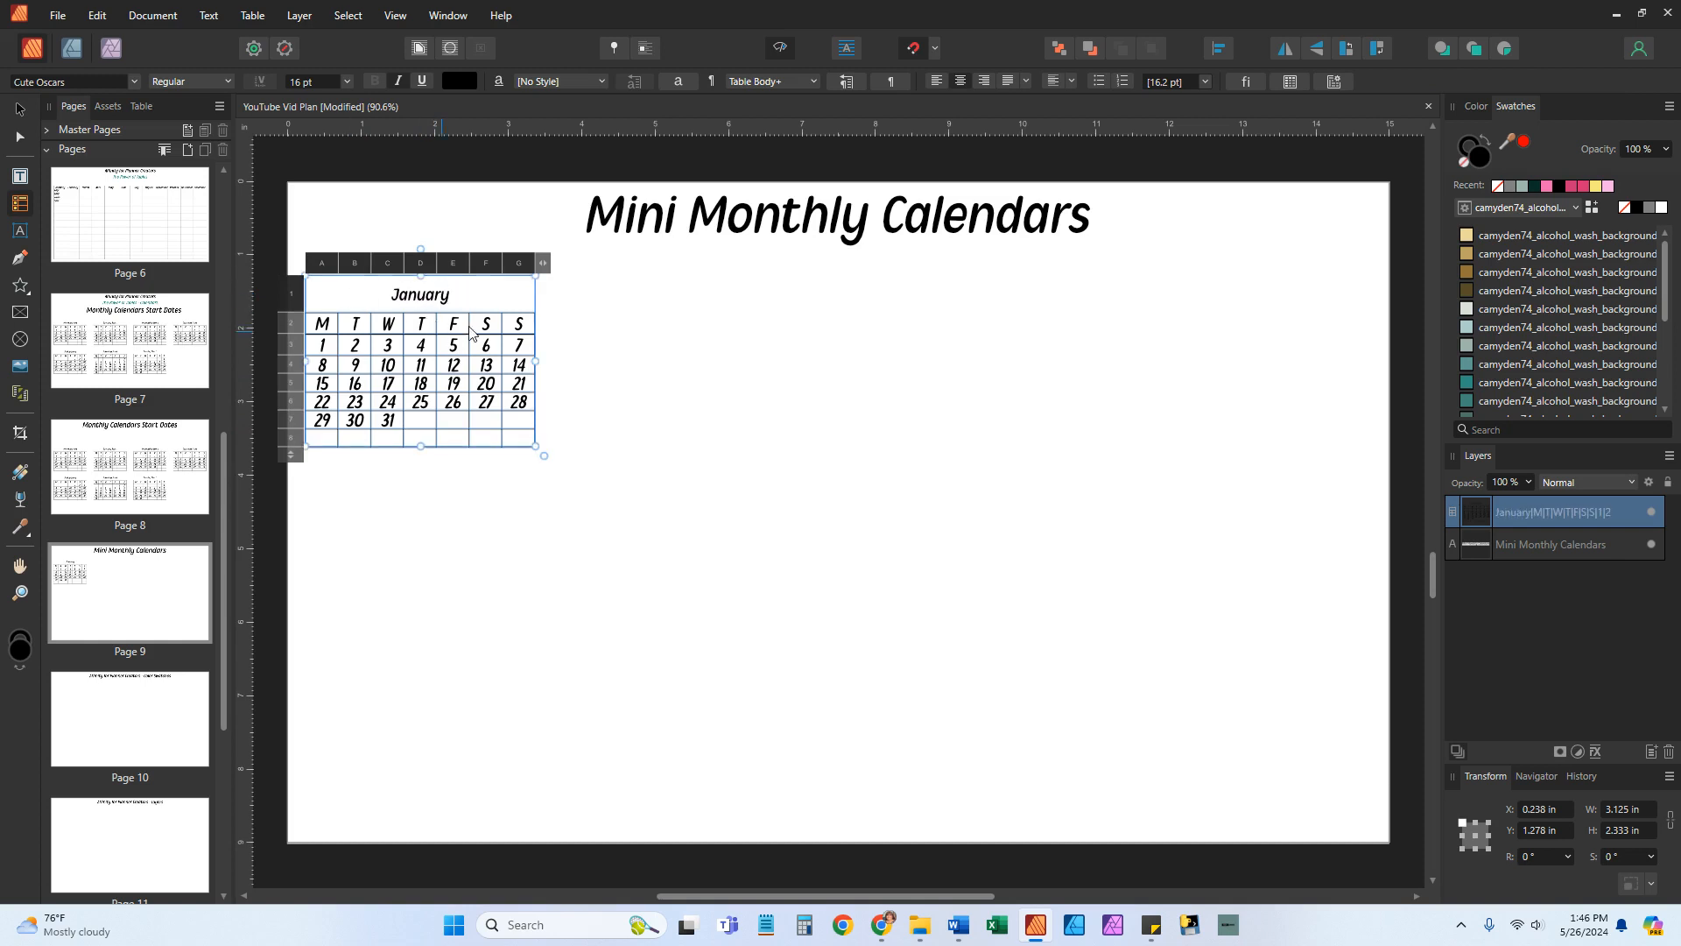
# Set the January heading's font size to 30 pt
pyautogui.doubleClick(475, 293)
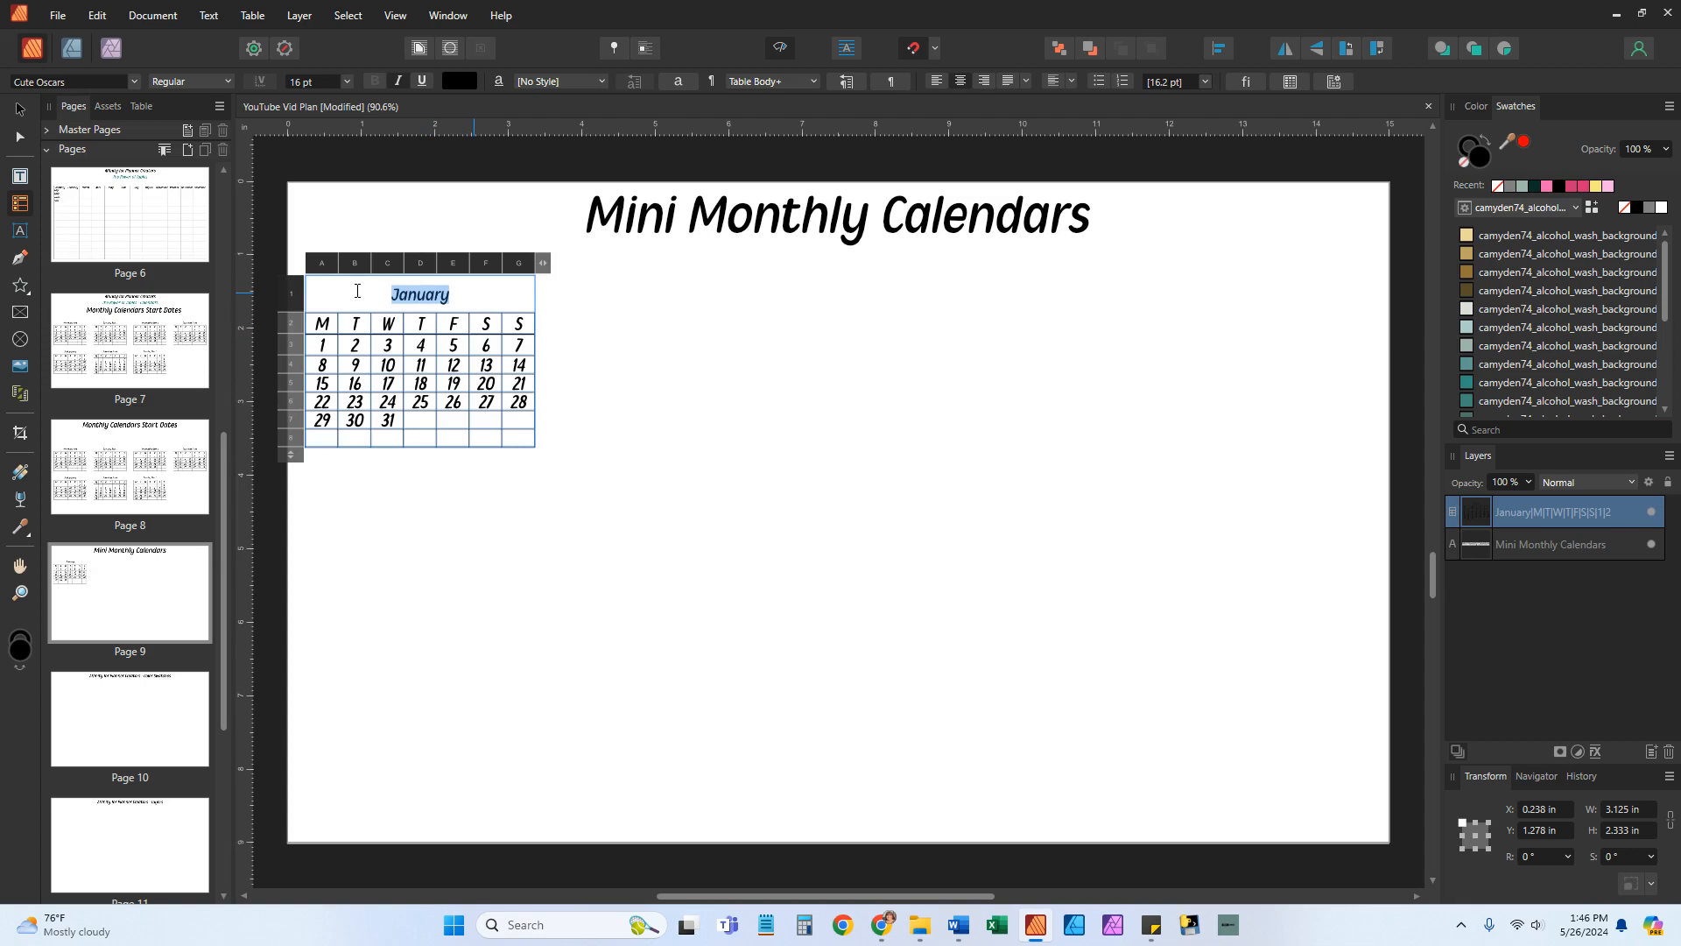
pyautogui.click(346, 82)
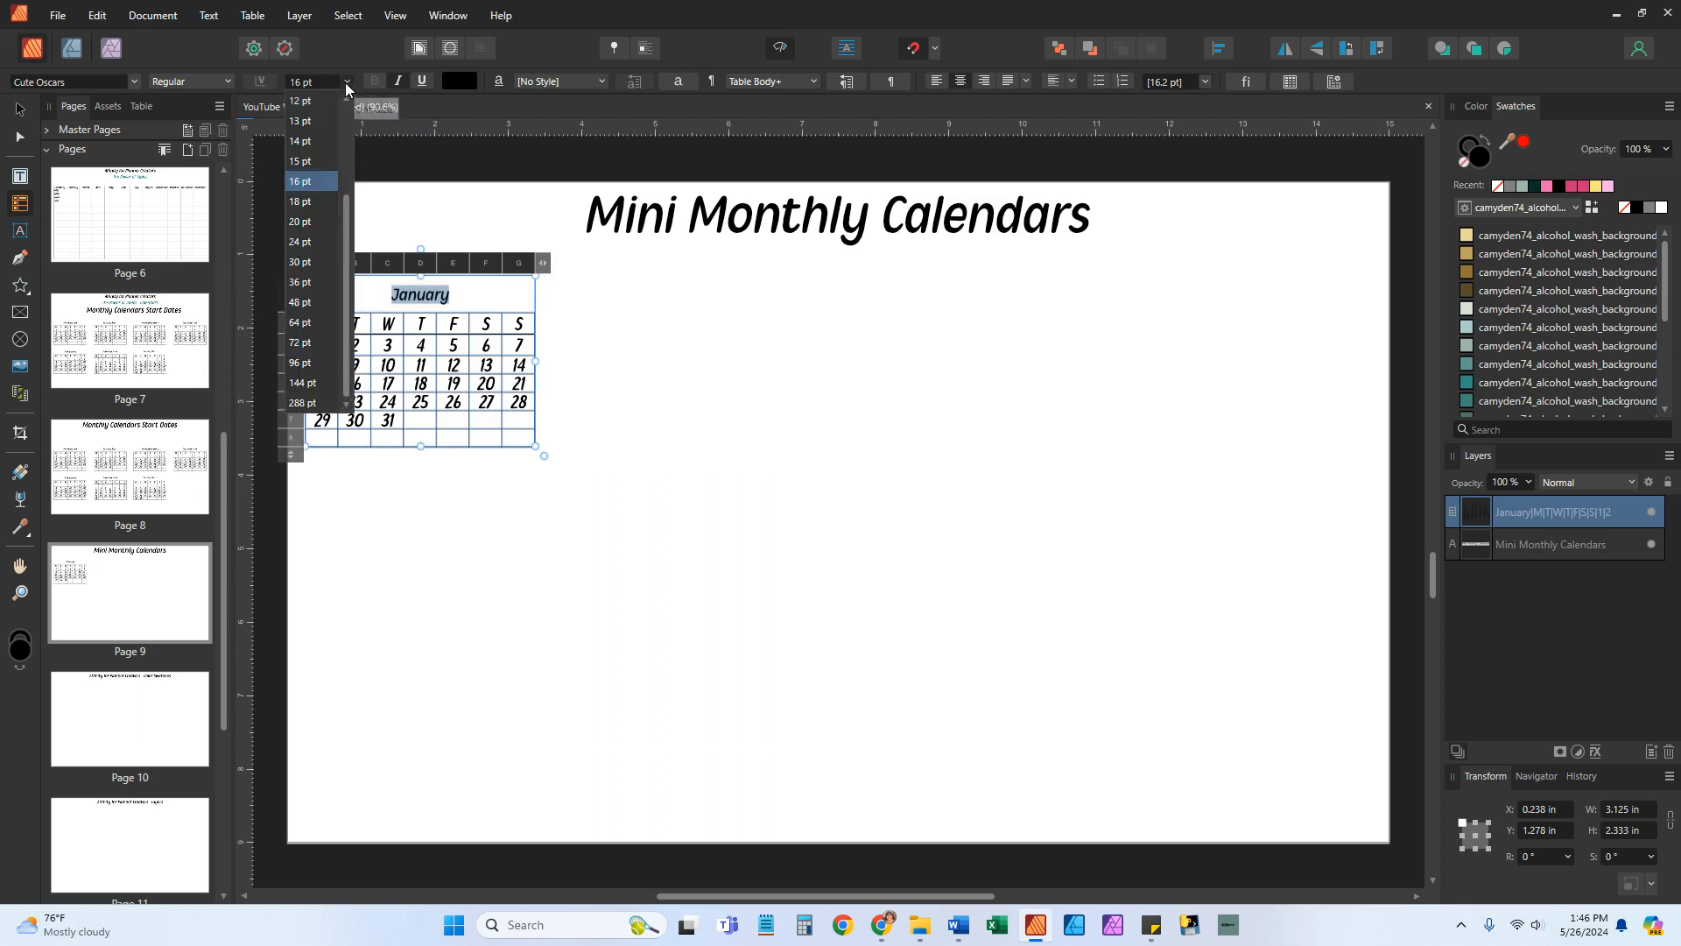
pyautogui.click(310, 262)
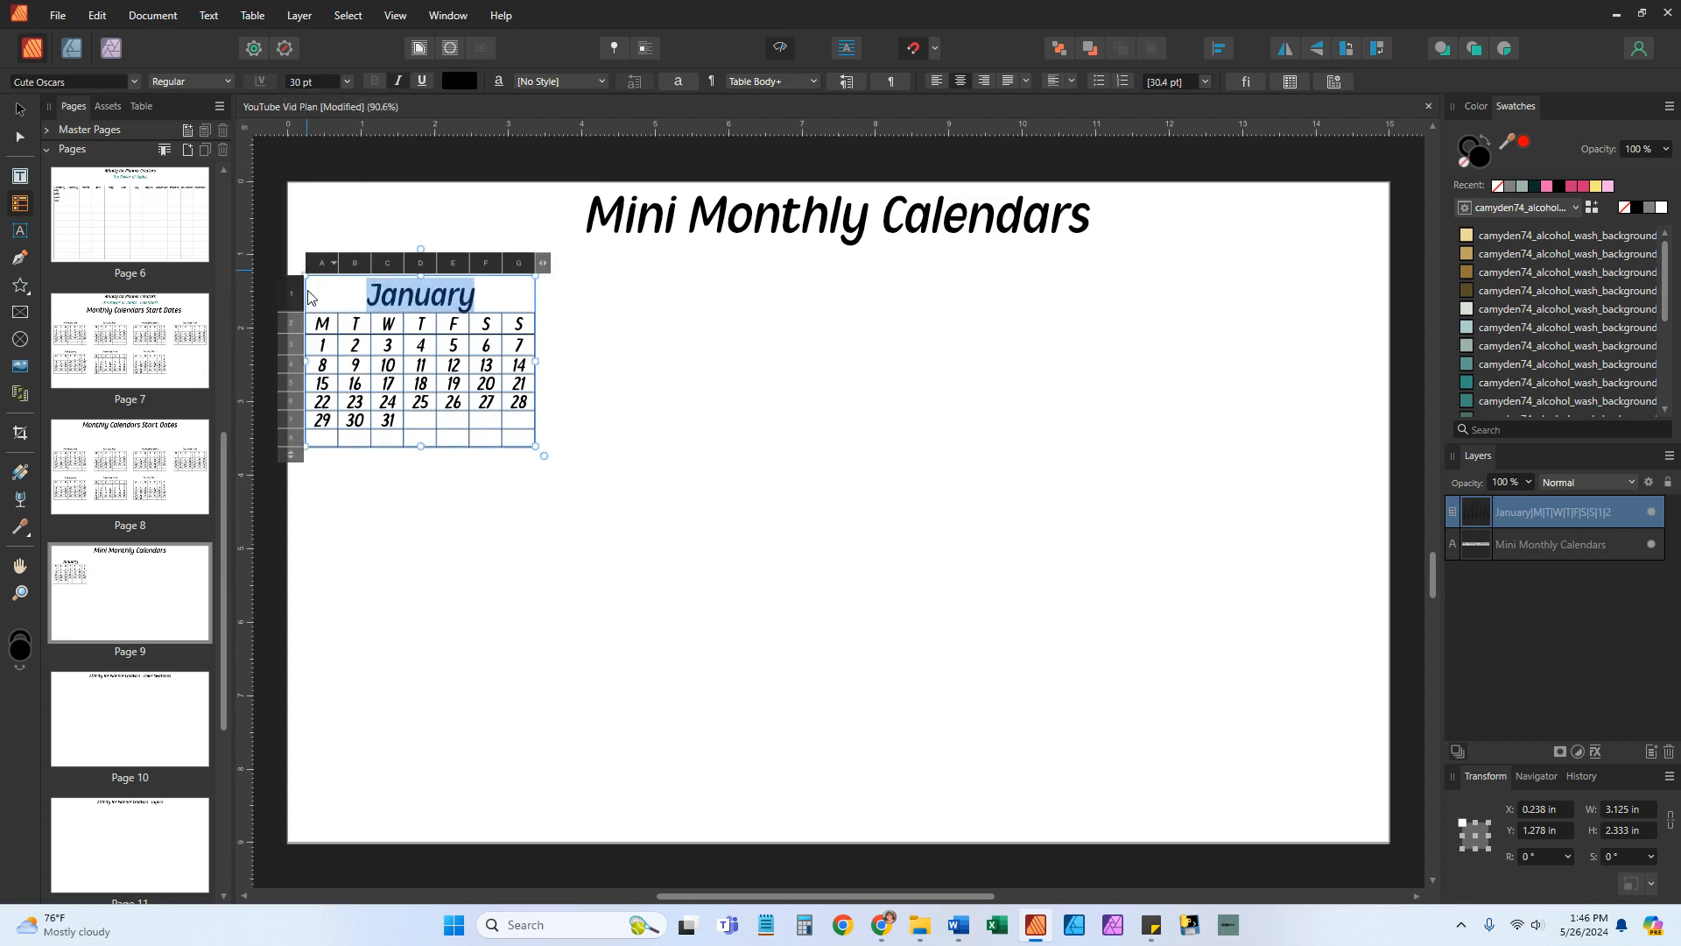
pyautogui.click(491, 568)
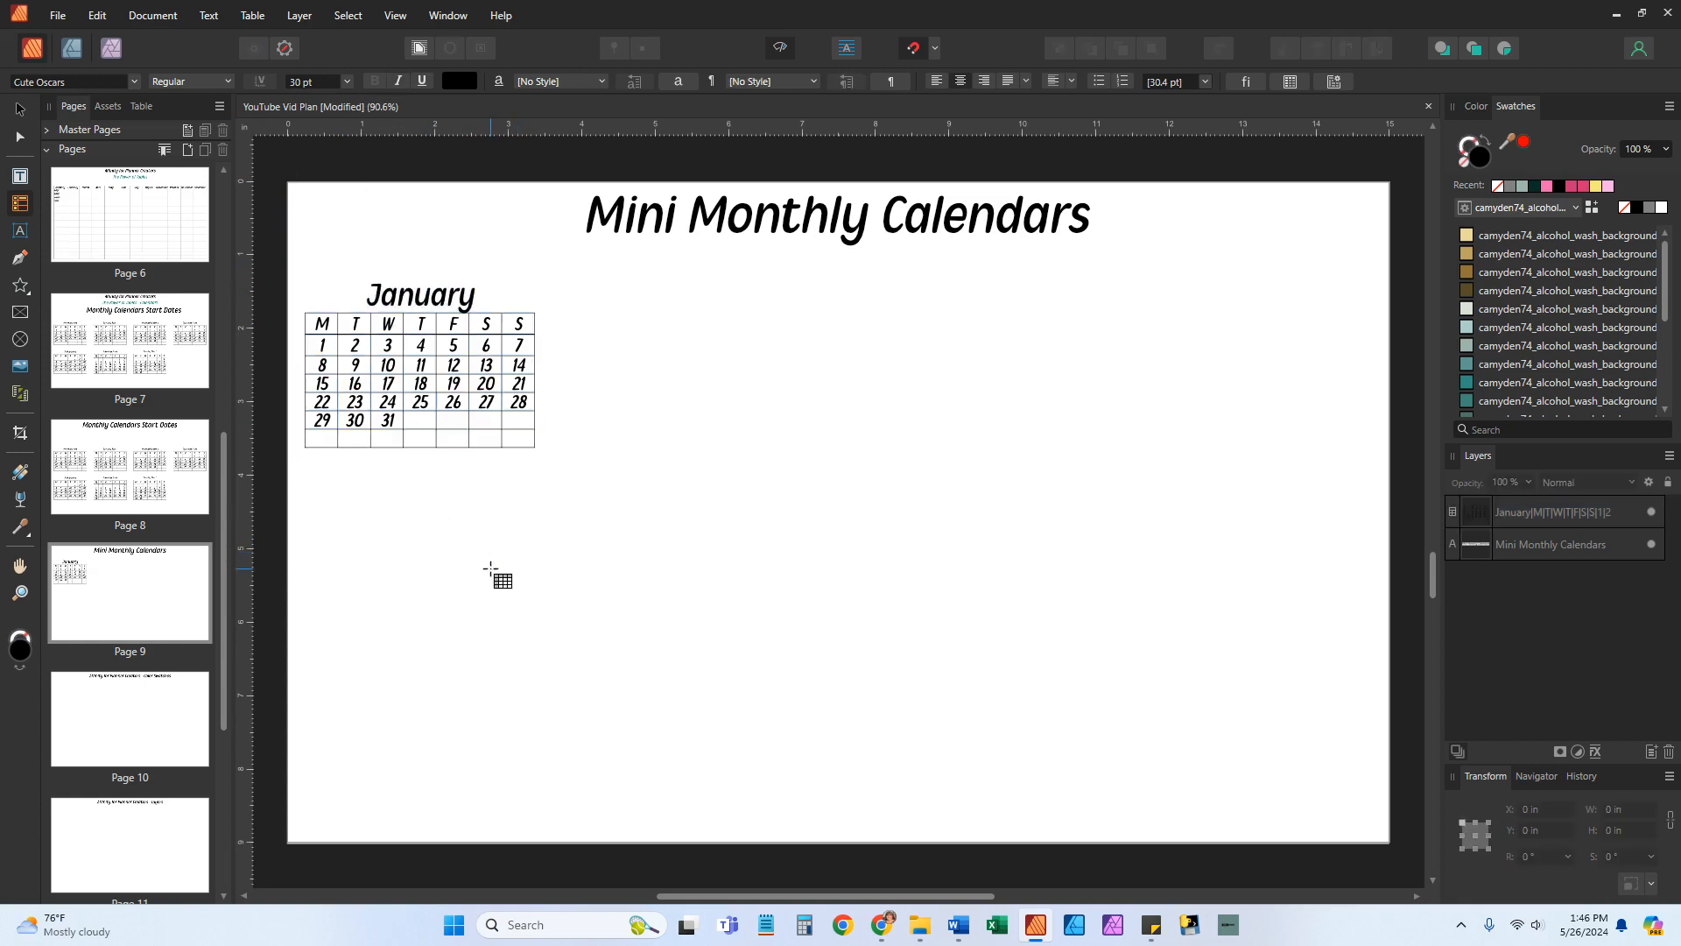
# Change the January heading's font to Rainbow from the favourite fonts
pyautogui.doubleClick(491, 292)
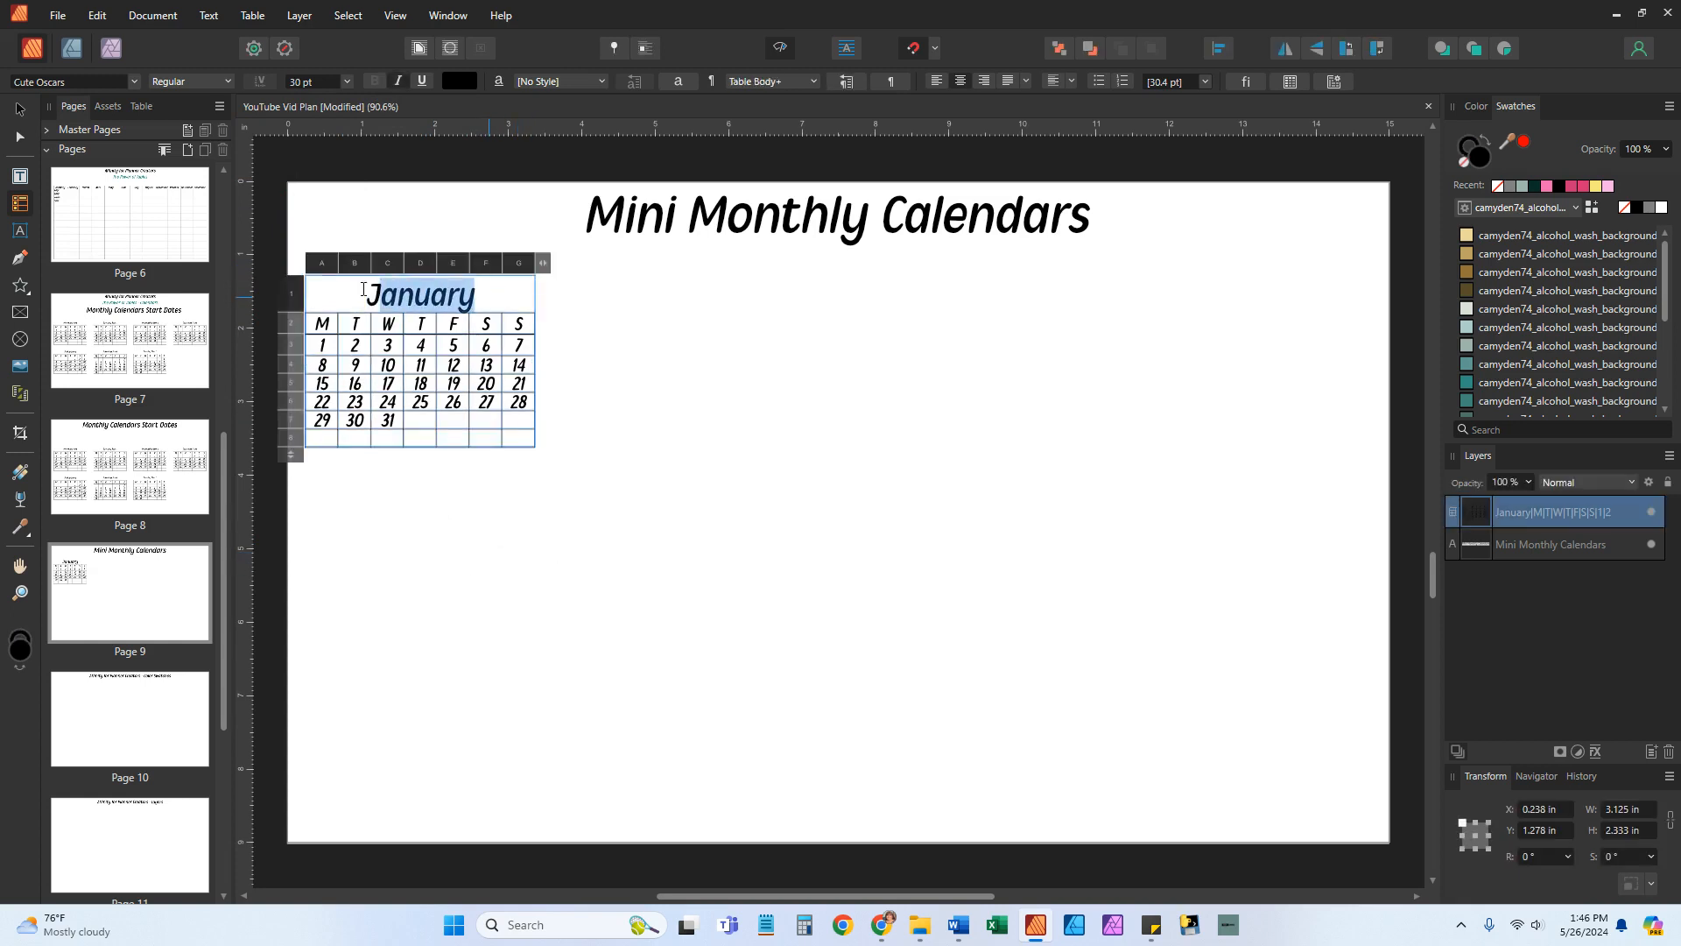
pyautogui.click(134, 81)
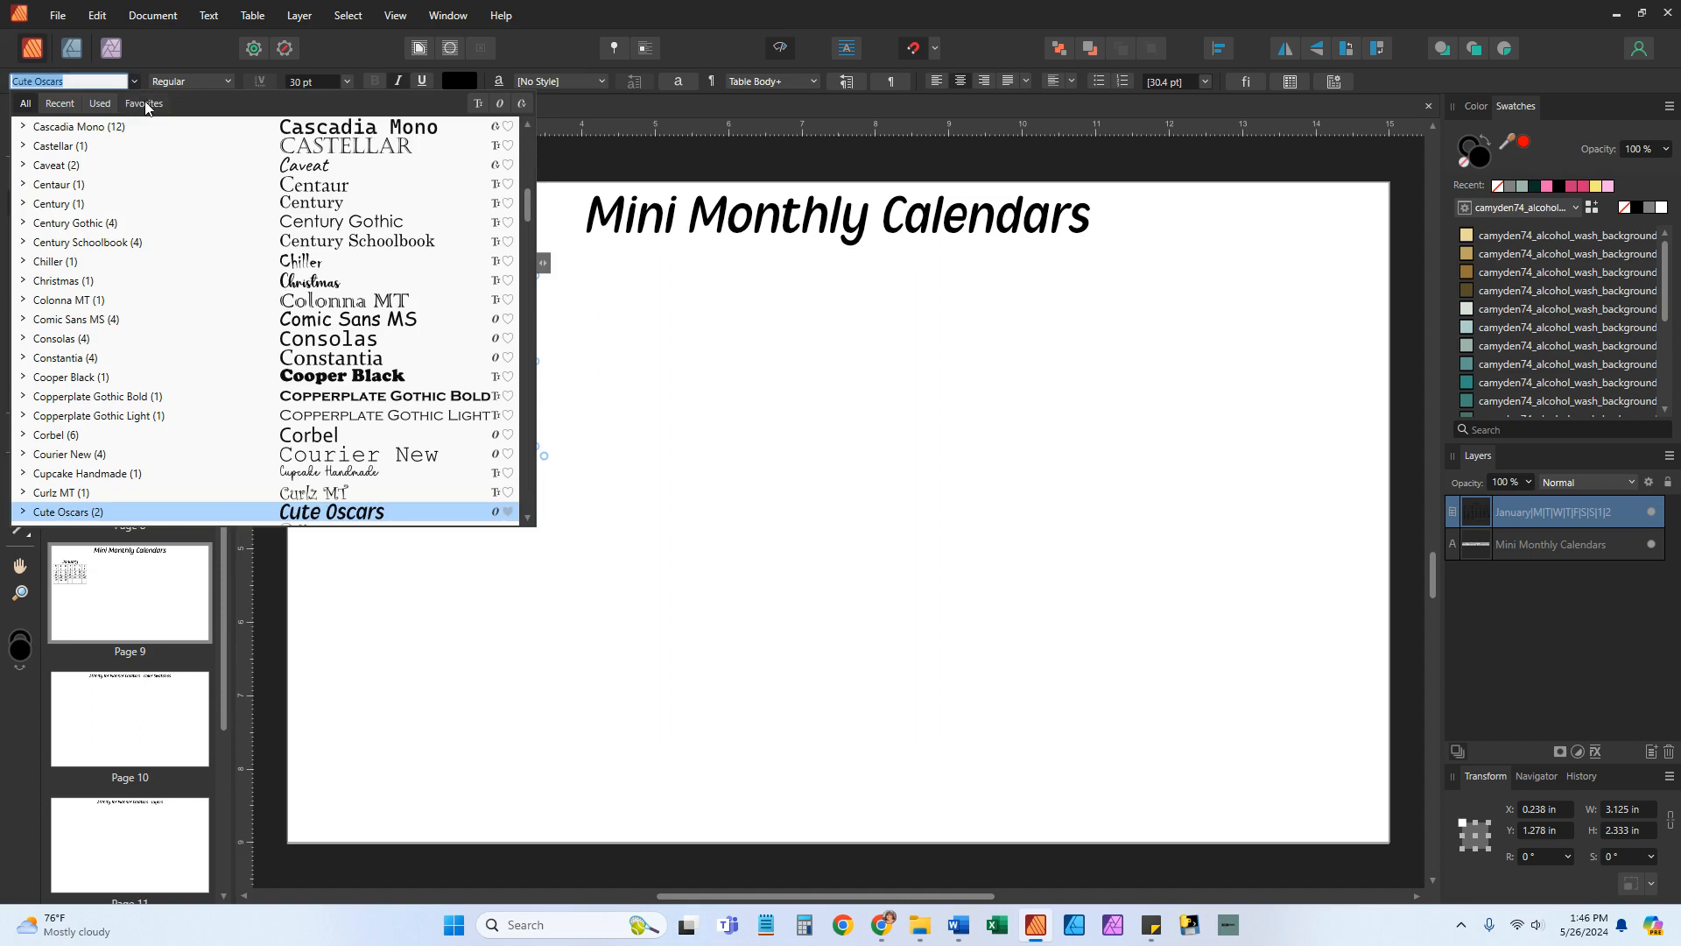
pyautogui.click(145, 106)
pyautogui.click(372, 167)
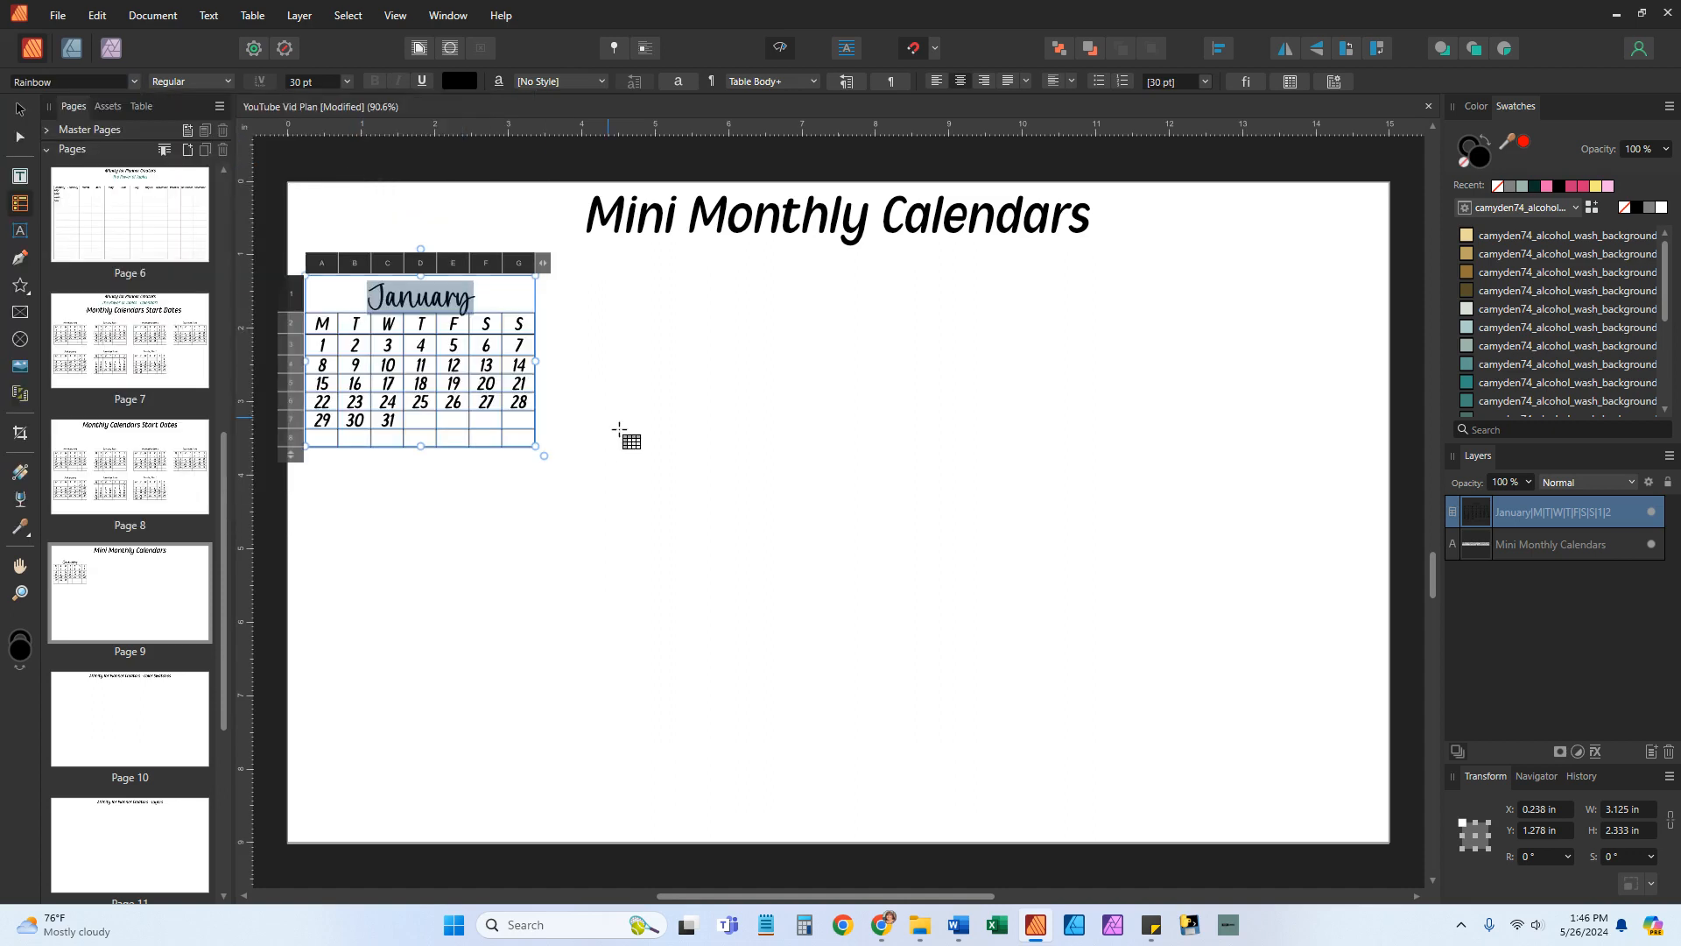
pyautogui.click(409, 573)
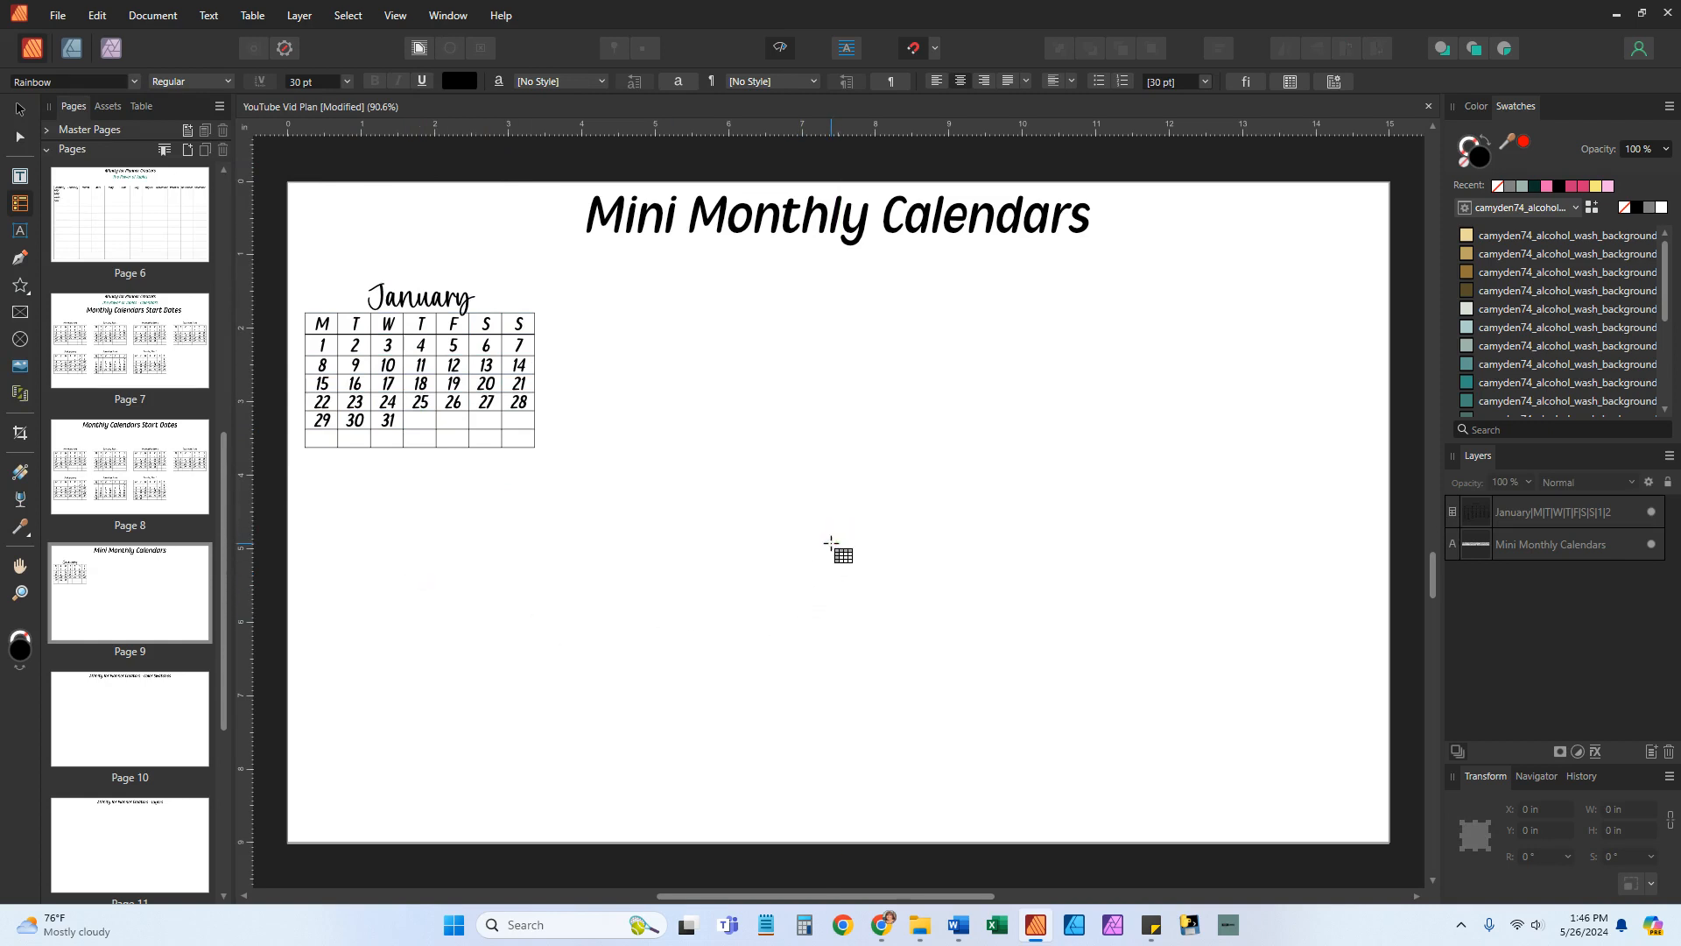
# Copy the Thursday Start table from the start-dates page and paste it onto the Mini Monthly Calendars page
pyautogui.scroll(8, 836, 538)
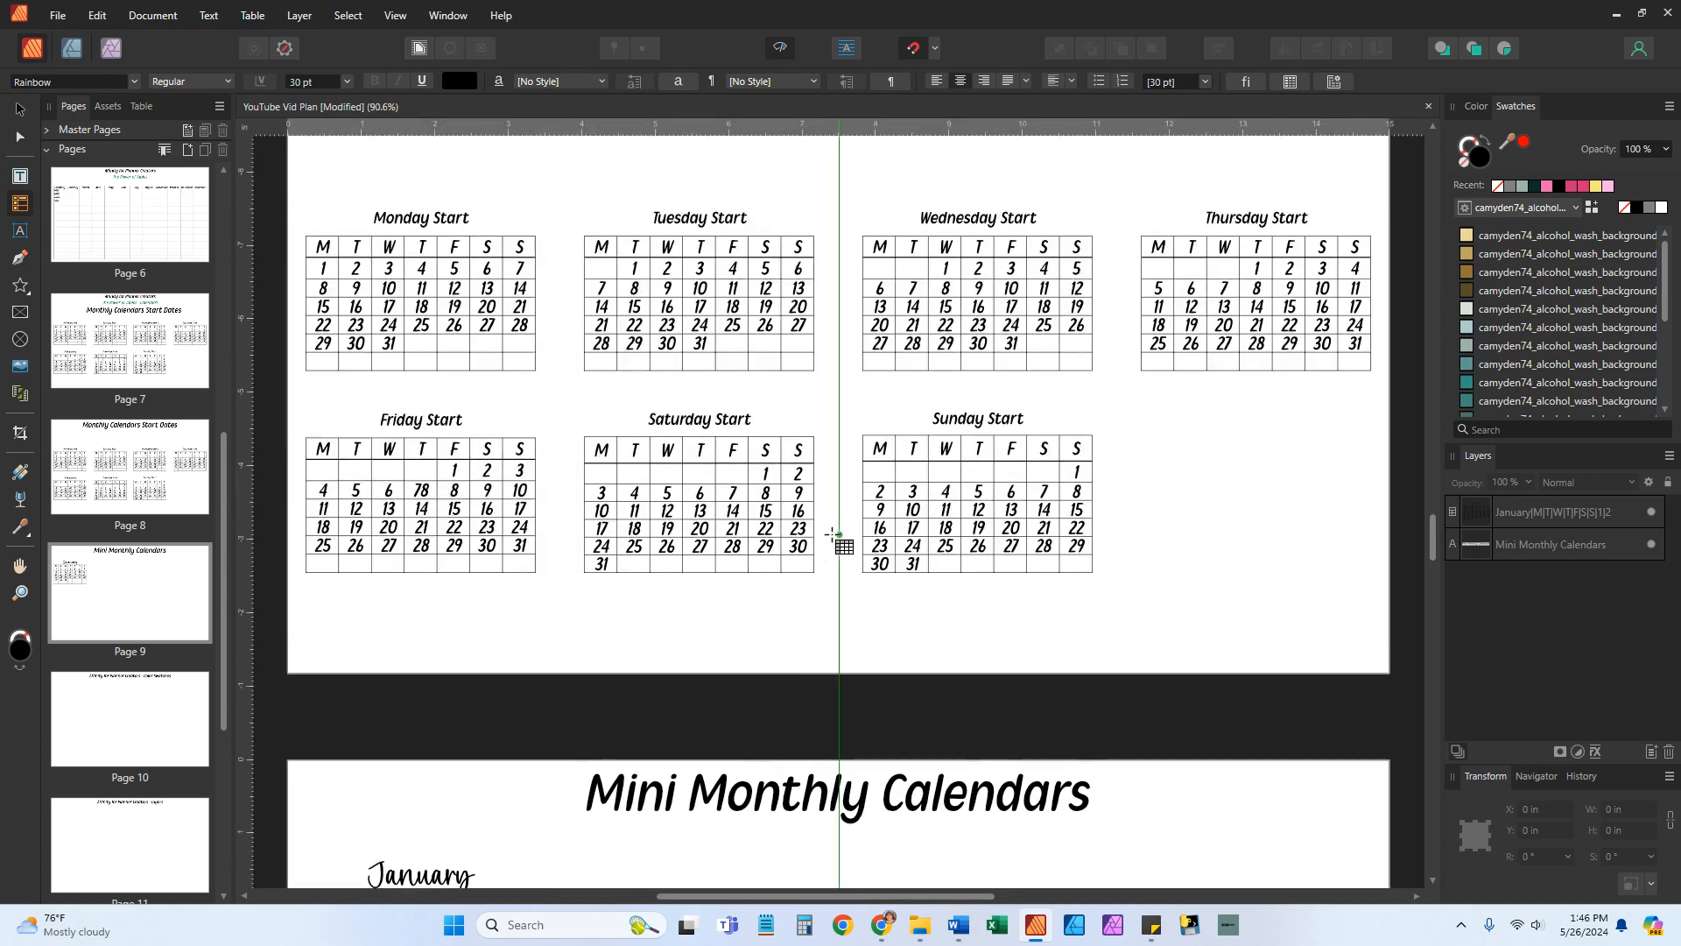
pyautogui.scroll(-8, 836, 537)
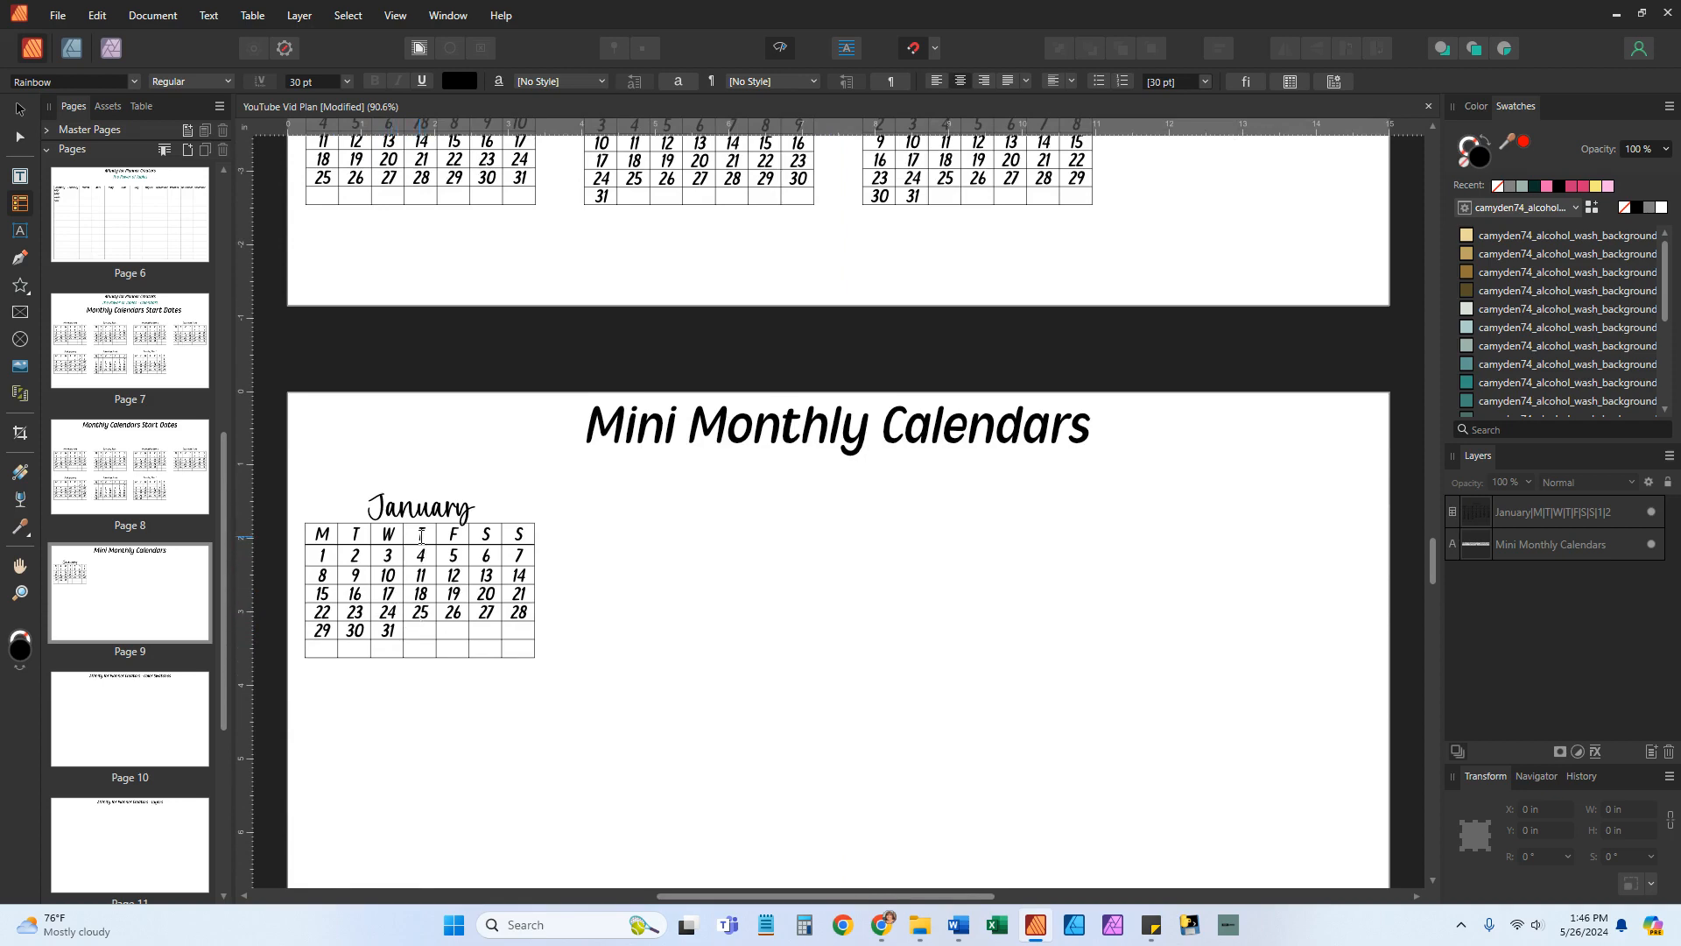
pyautogui.scroll(8, 834, 402)
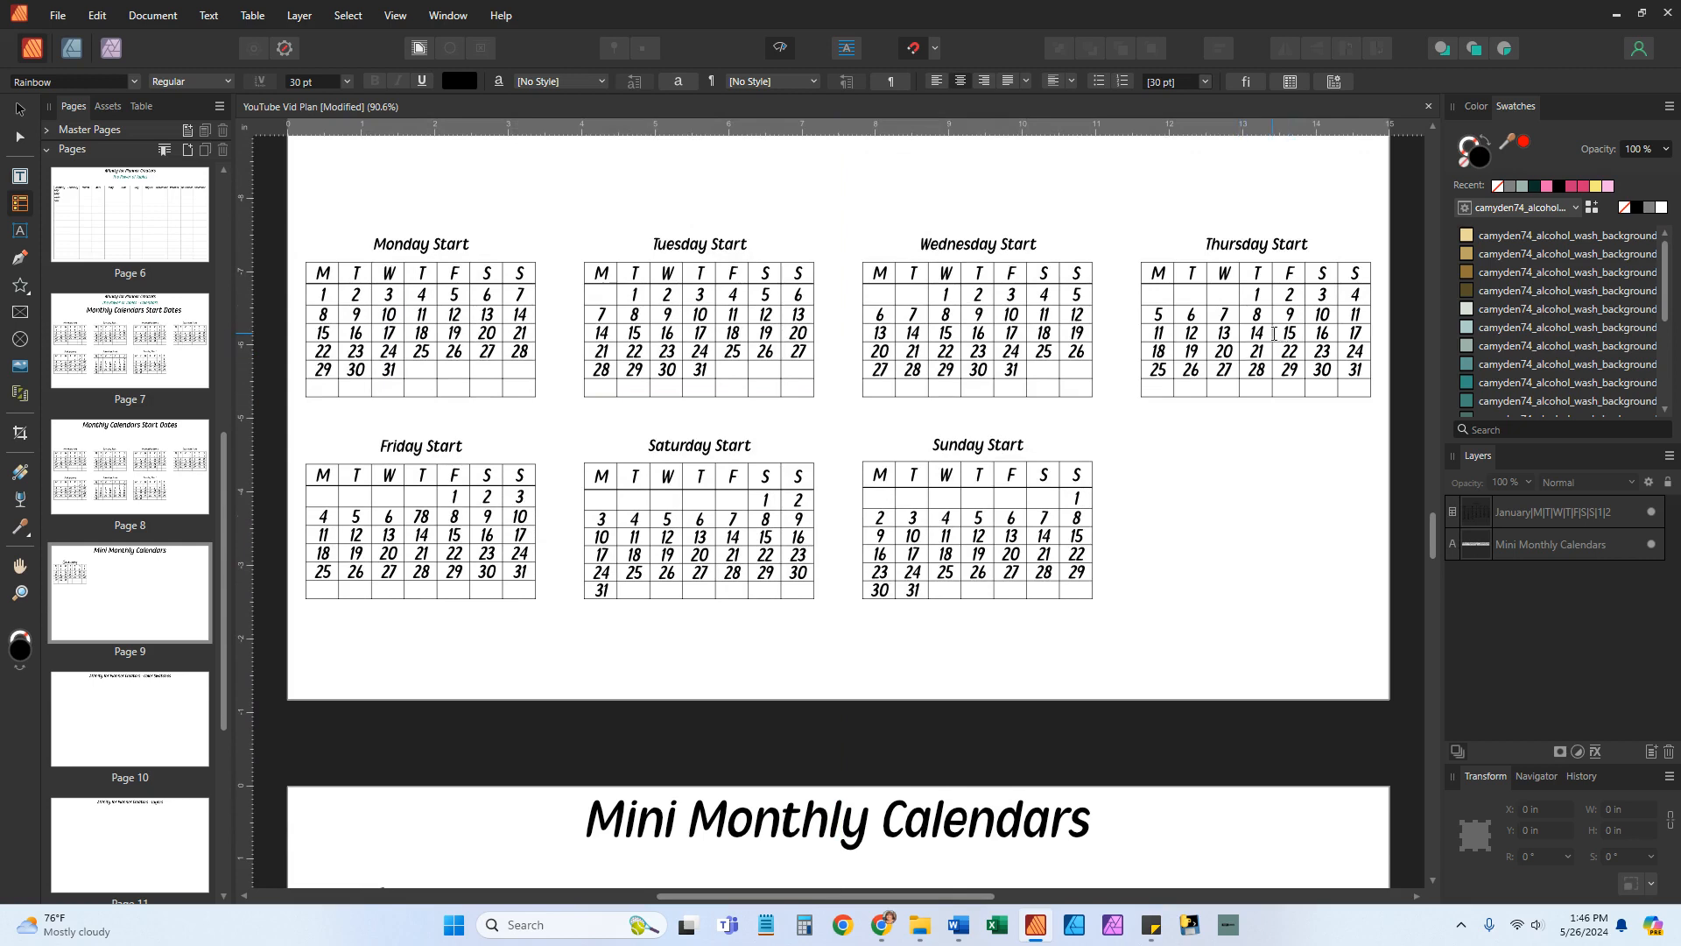
pyautogui.click(1274, 334)
pyautogui.click(1329, 435)
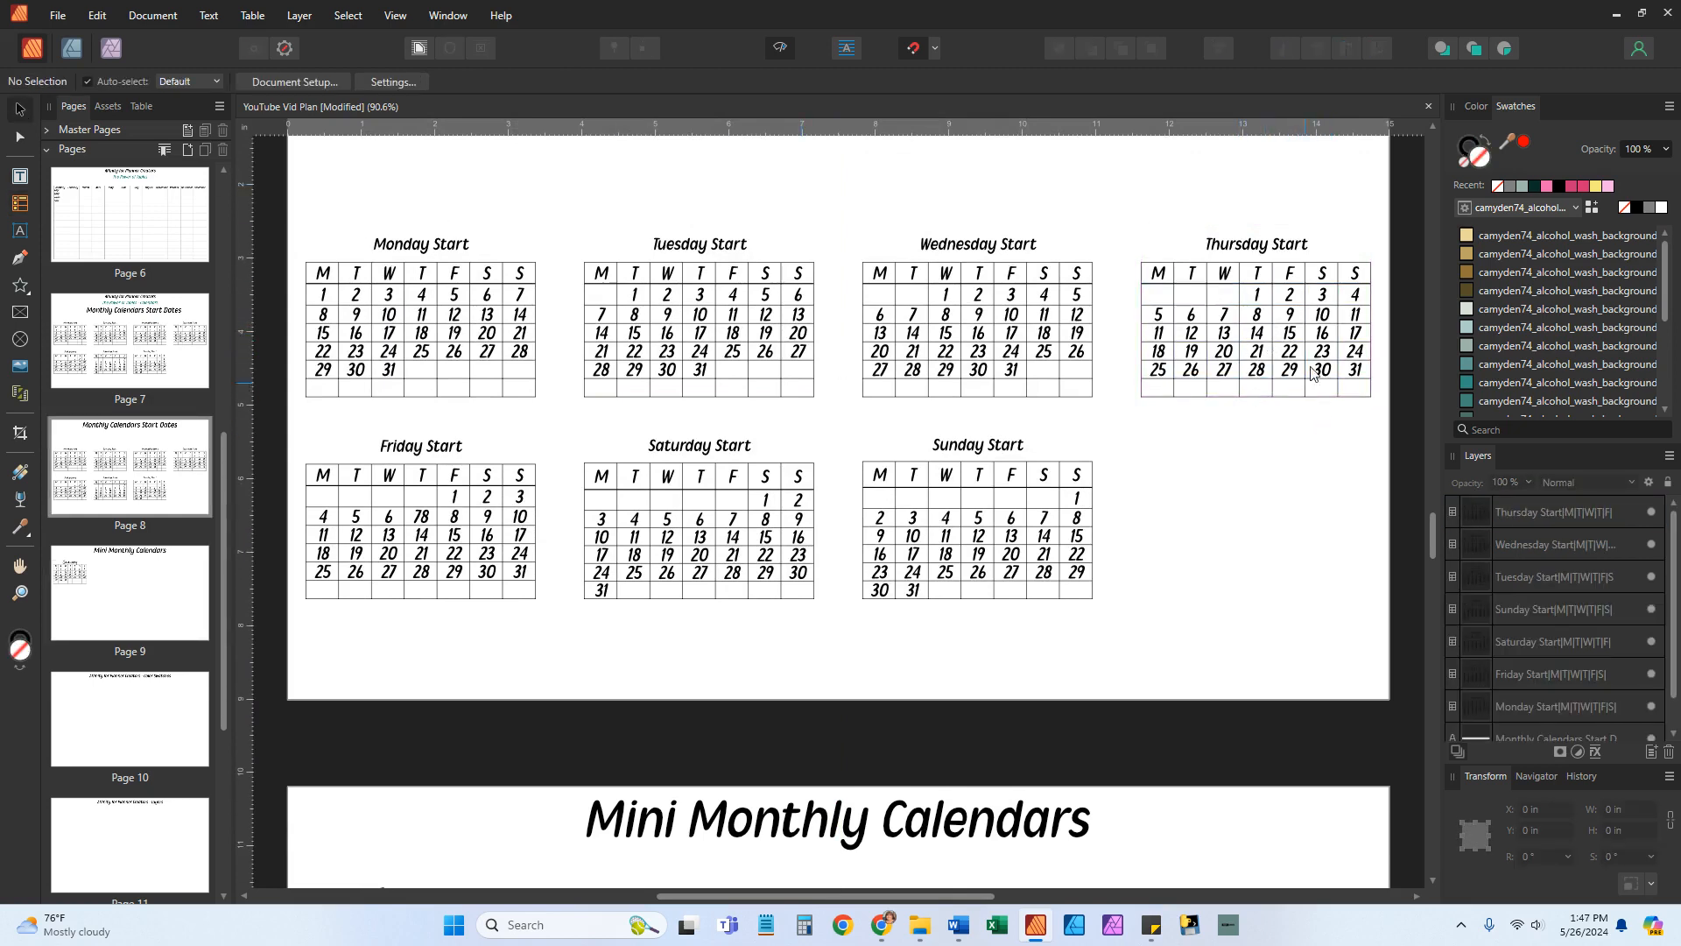
pyautogui.rightClick(1290, 344)
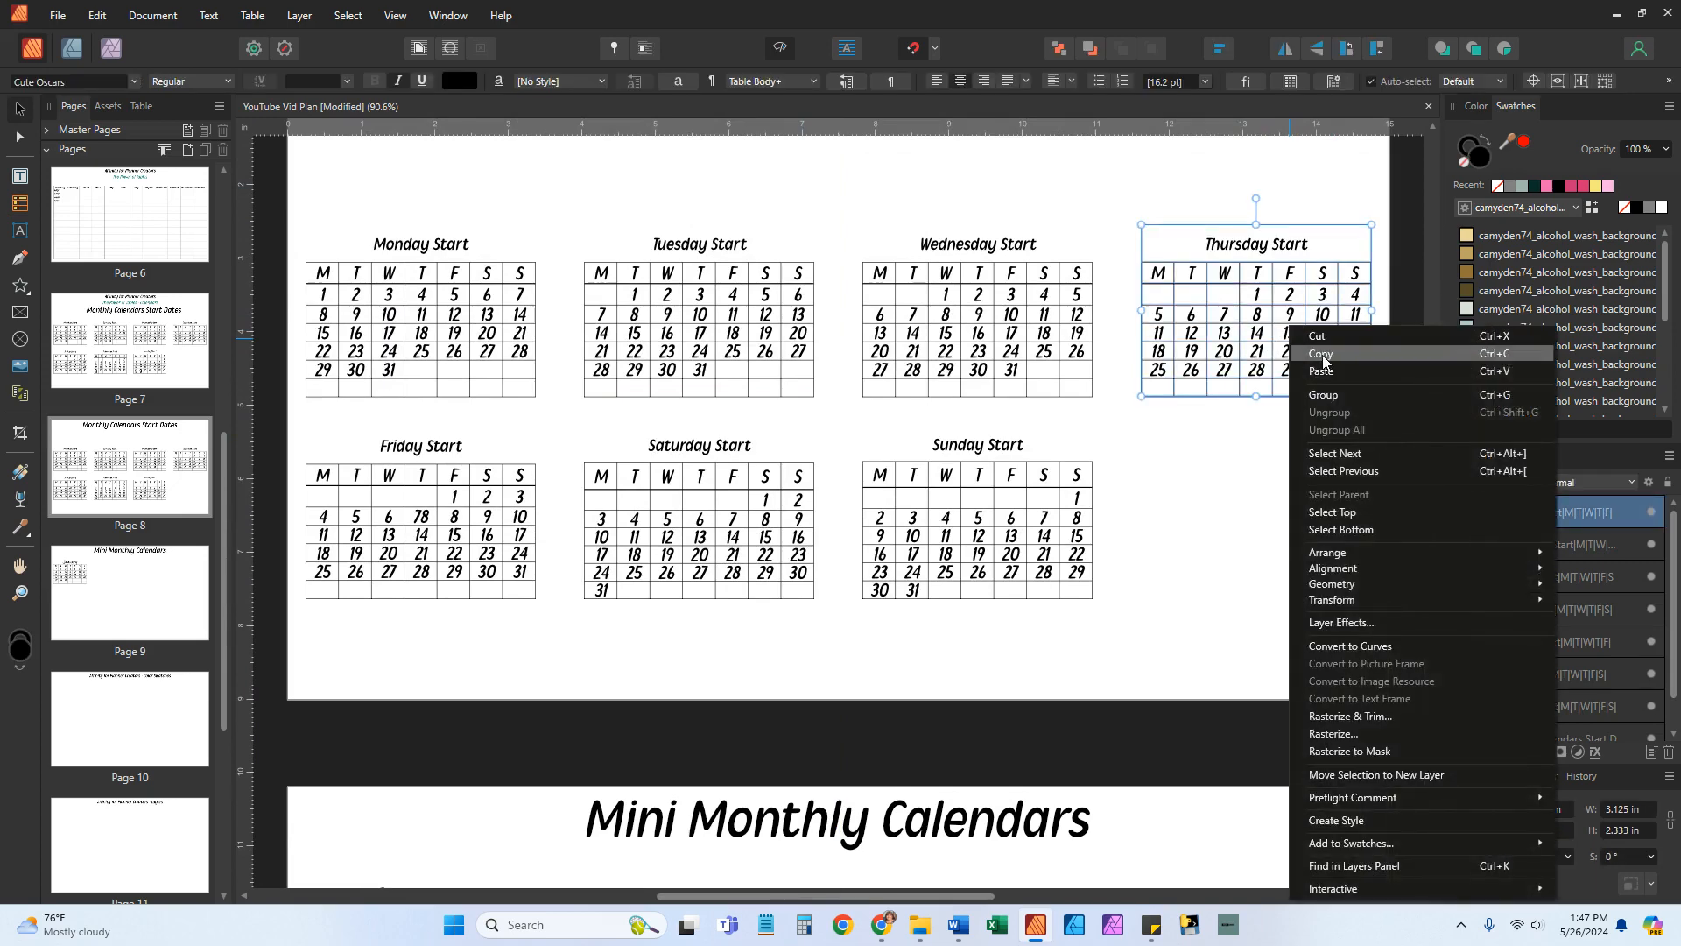
pyautogui.click(1323, 361)
pyautogui.scroll(-5, 932, 571)
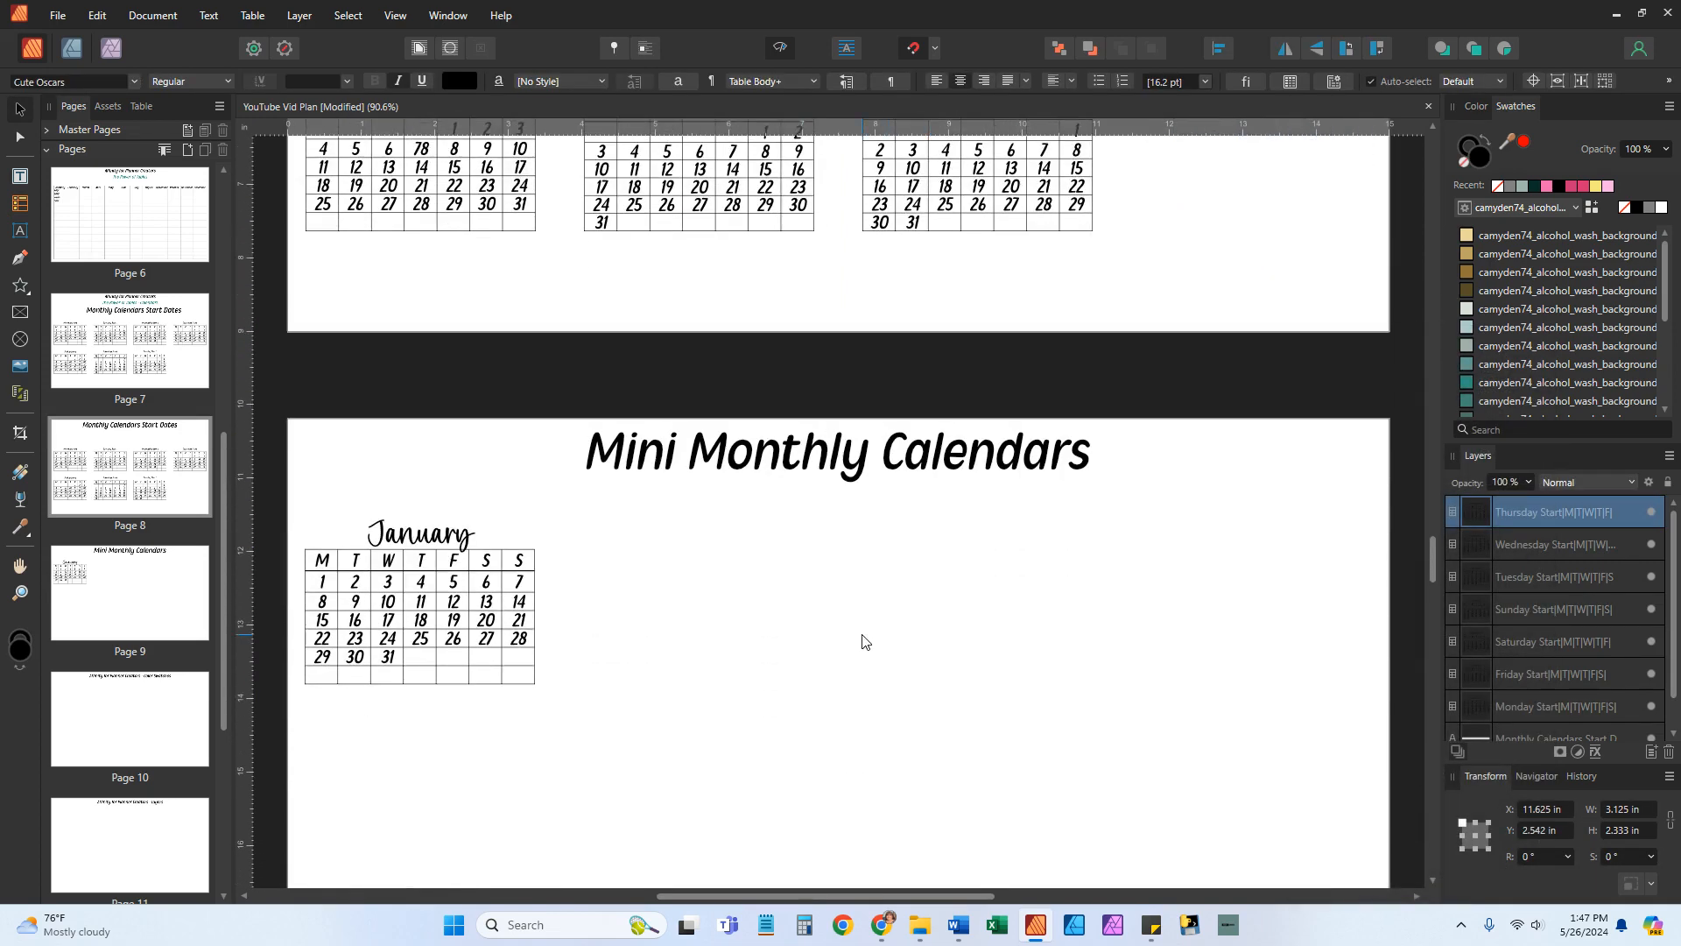
pyautogui.rightClick(865, 642)
pyautogui.click(934, 100)
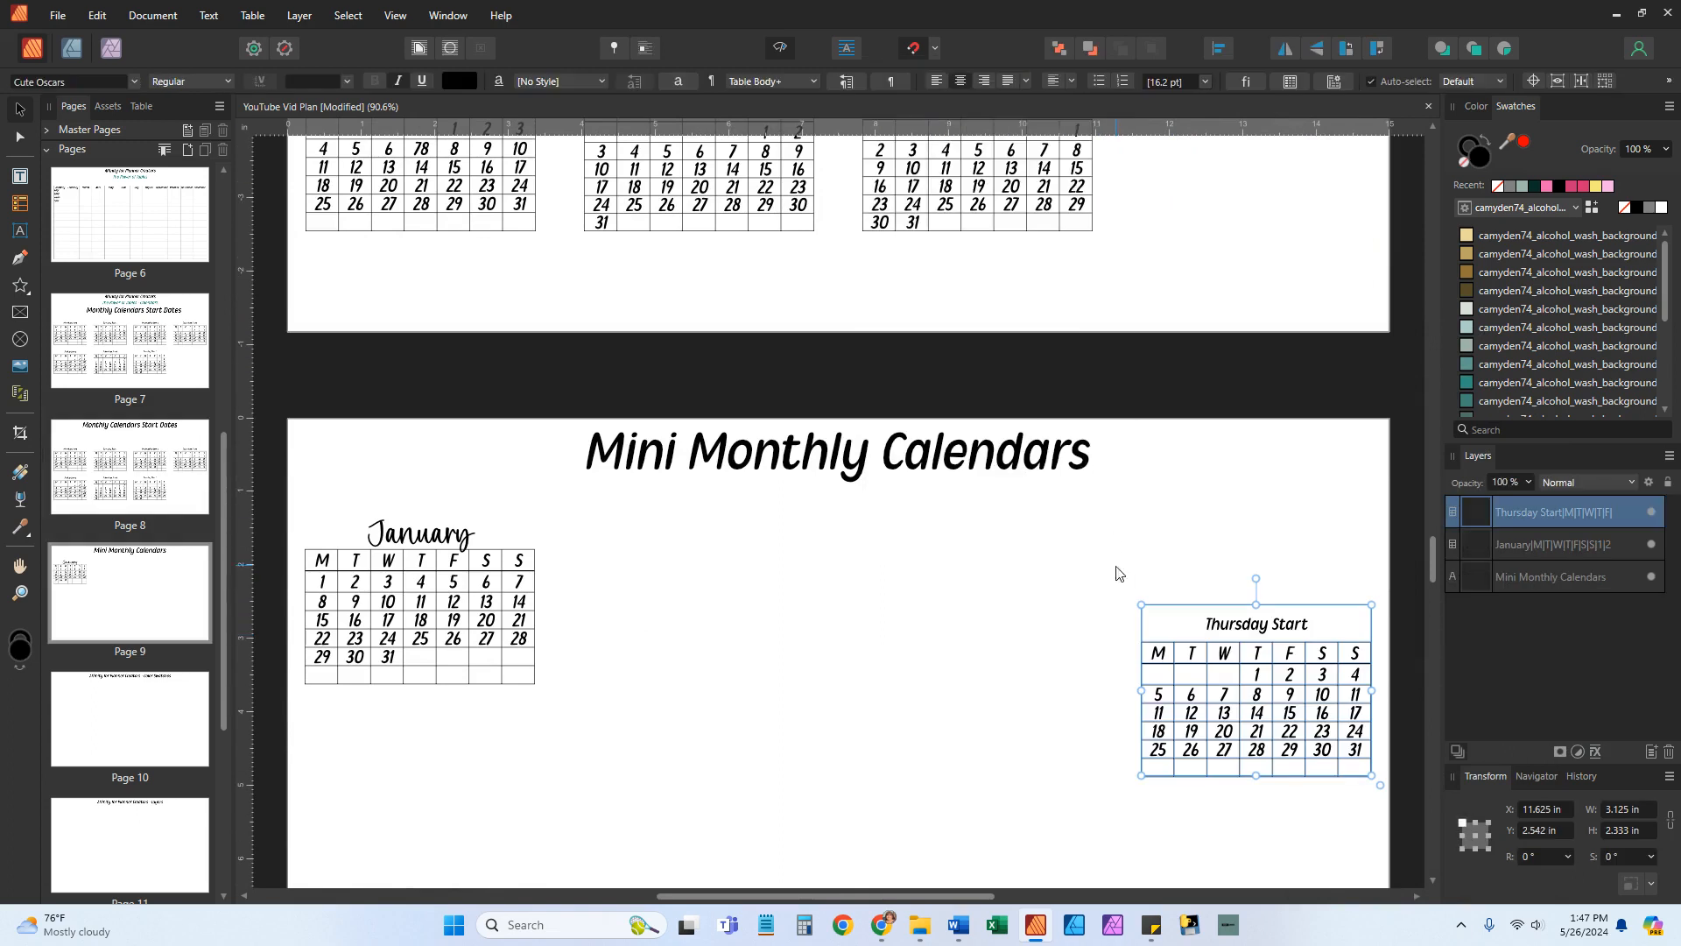
# Place the Thursday Start table beside January, aligned with it, and change its heading font to Rainbow from the favourite fonts
pyautogui.moveTo(1257, 669); pyautogui.dragTo(713, 593)
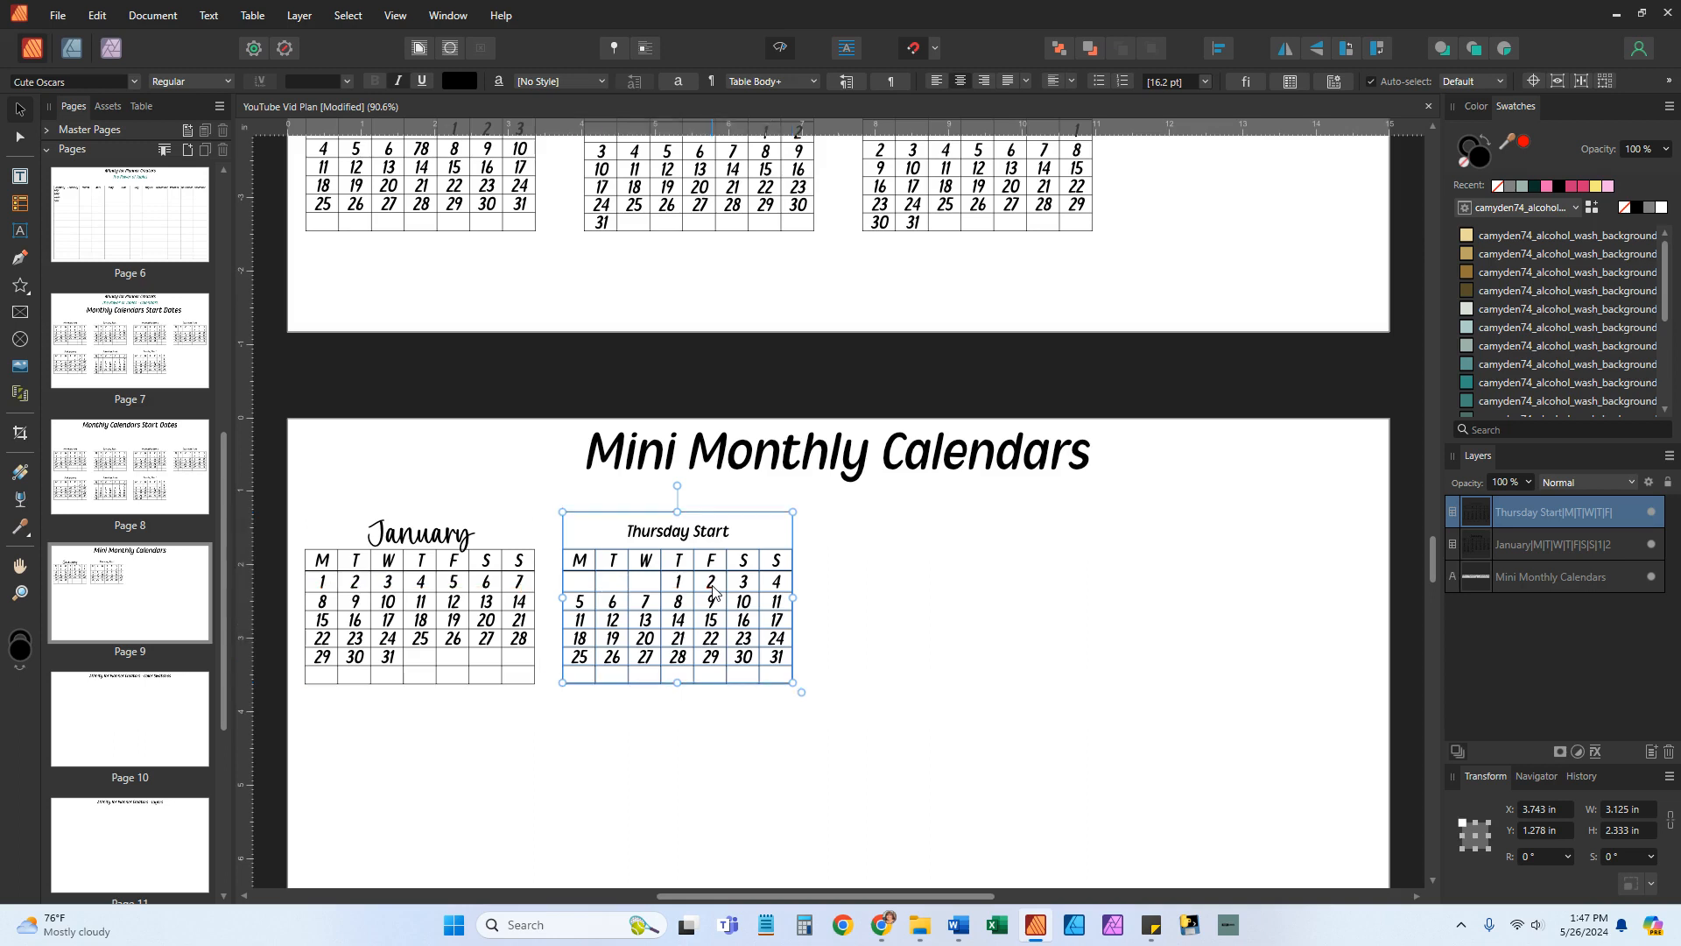
pyautogui.doubleClick(707, 542)
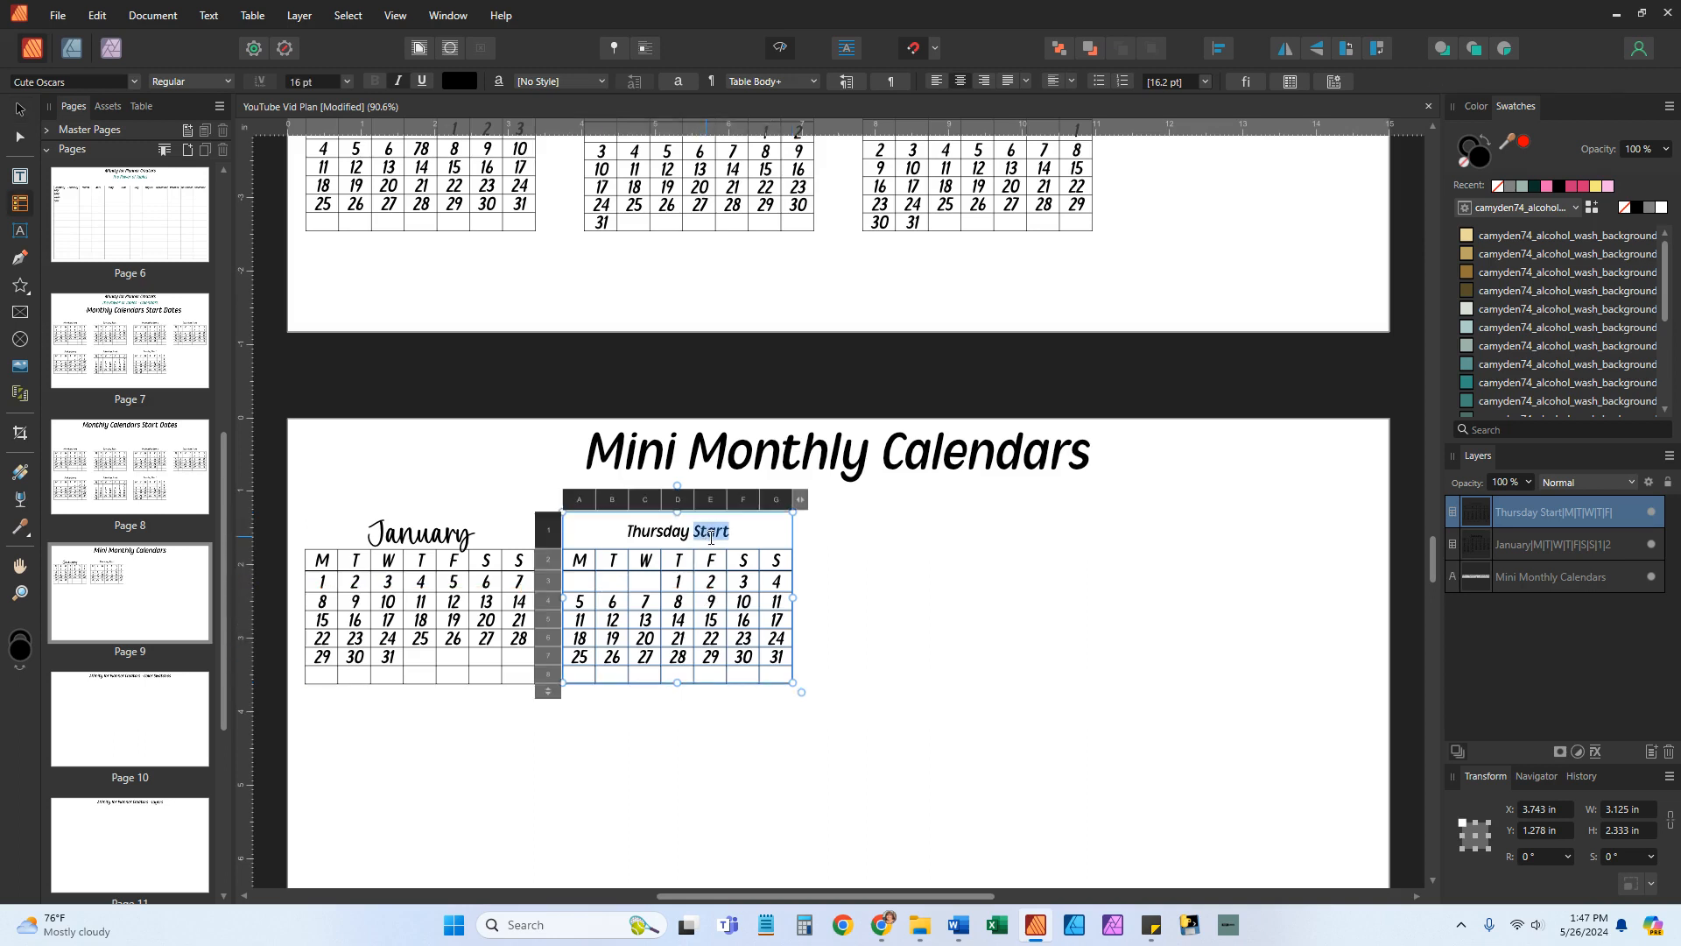
pyautogui.moveTo(755, 528); pyautogui.dragTo(607, 532)
pyautogui.click(135, 82)
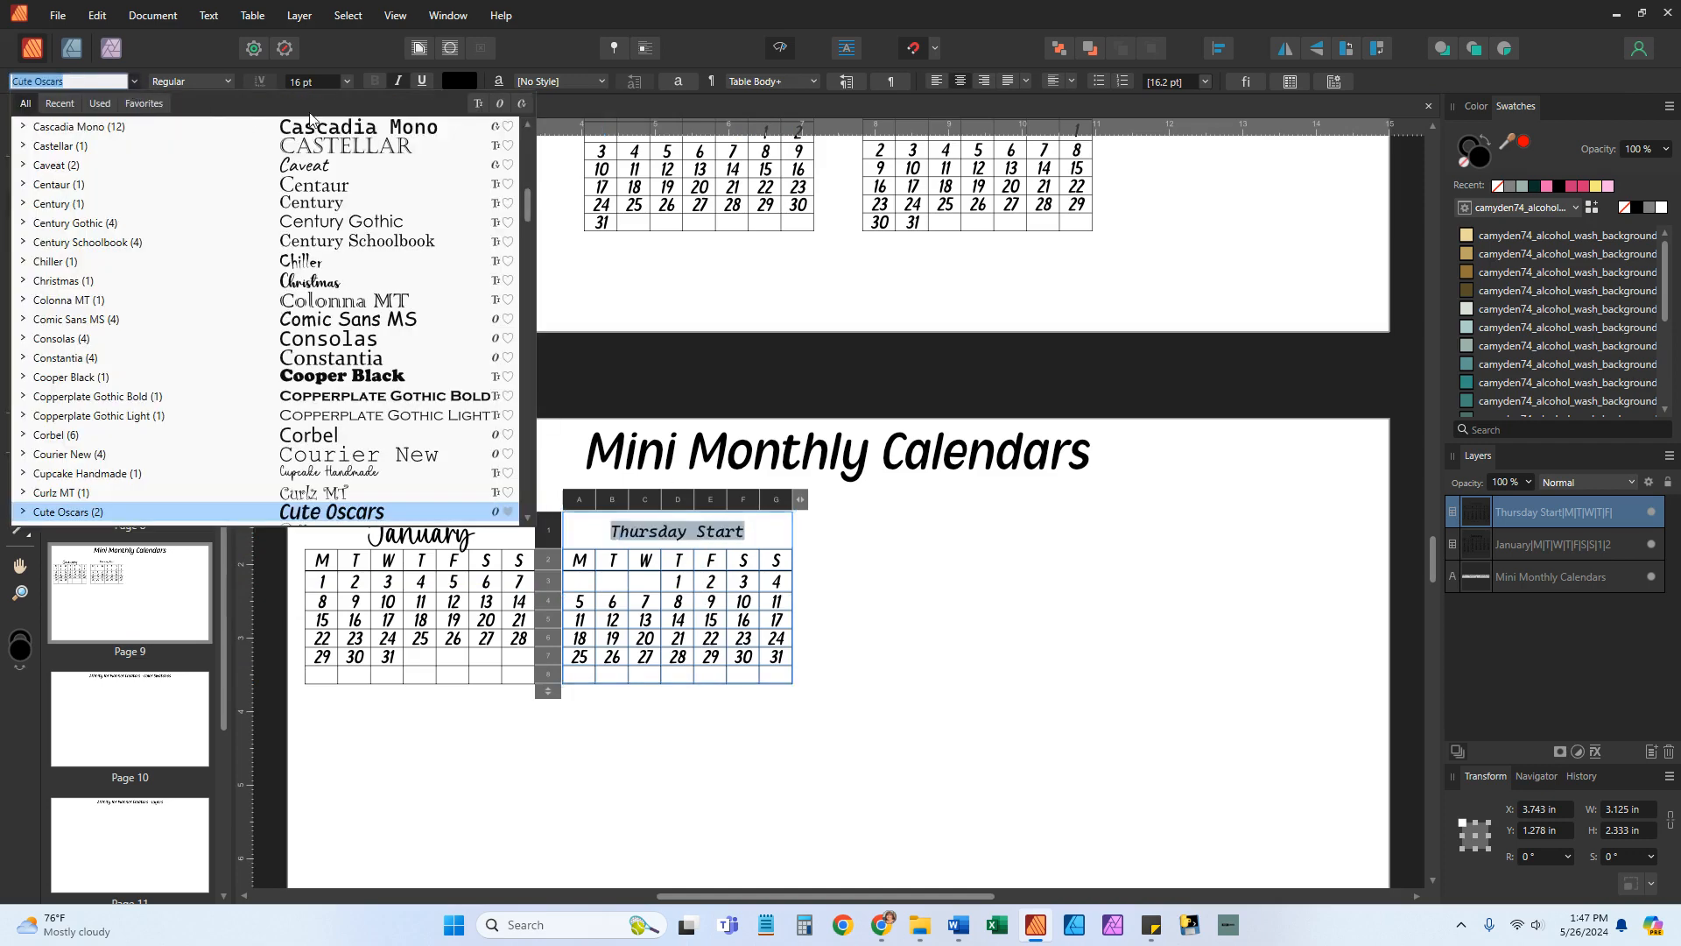
pyautogui.click(166, 110)
pyautogui.click(337, 166)
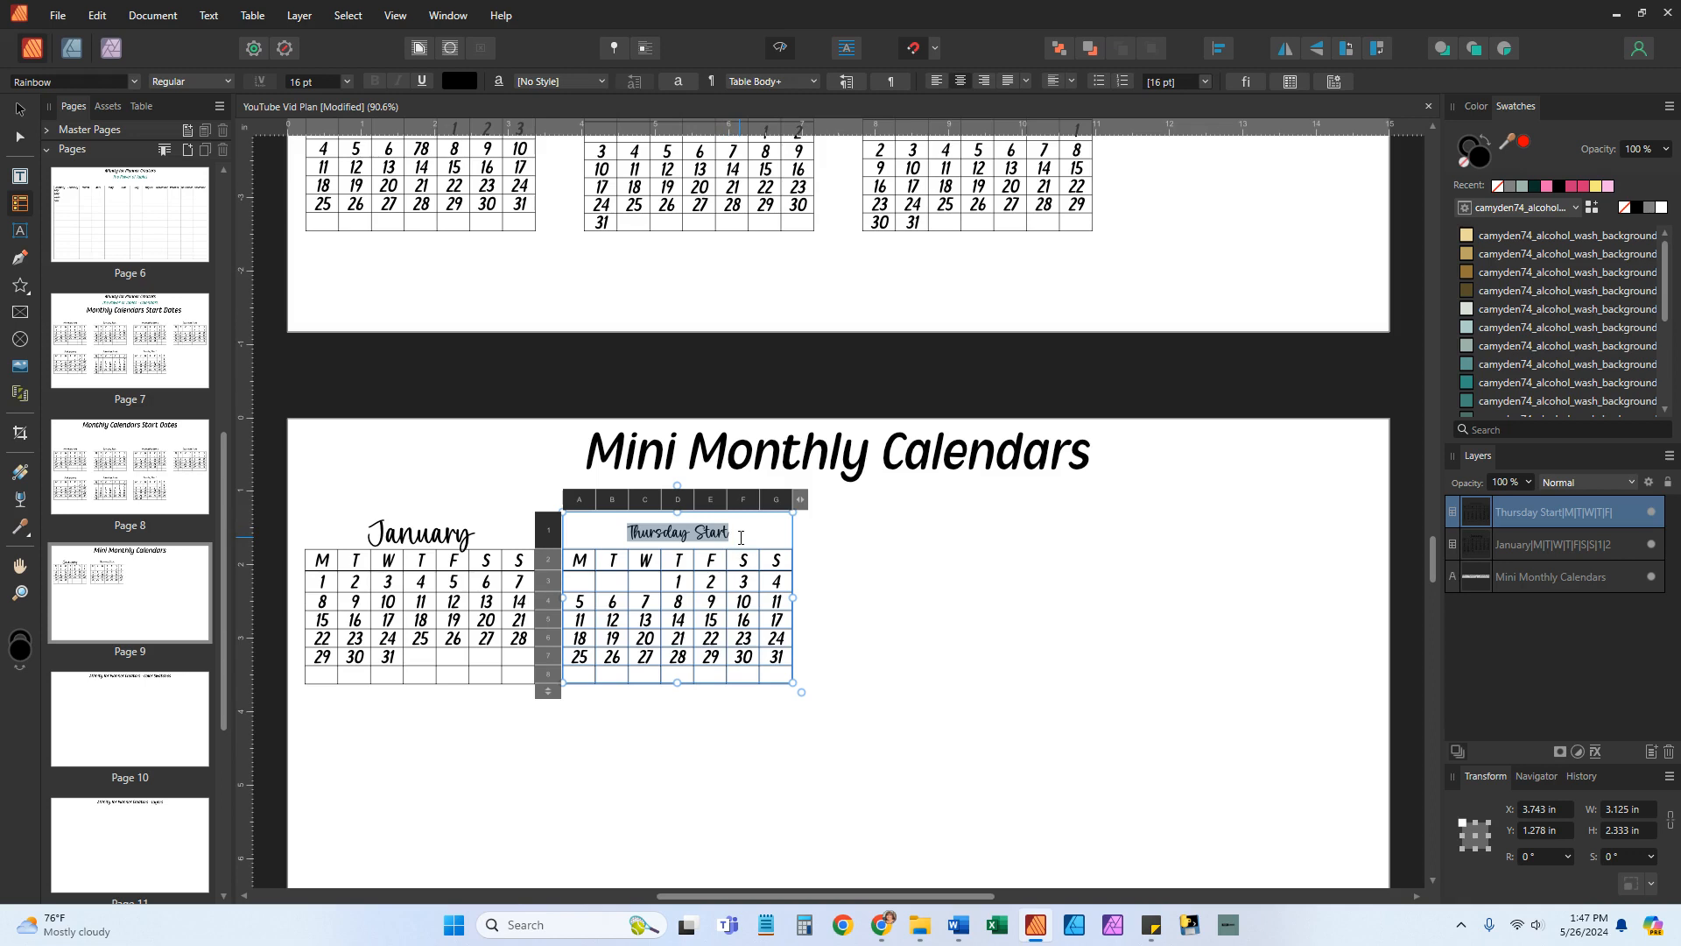
# Change the Thursday Start table's heading to "February" and set its font size to 30 pt
pyautogui.write('February')
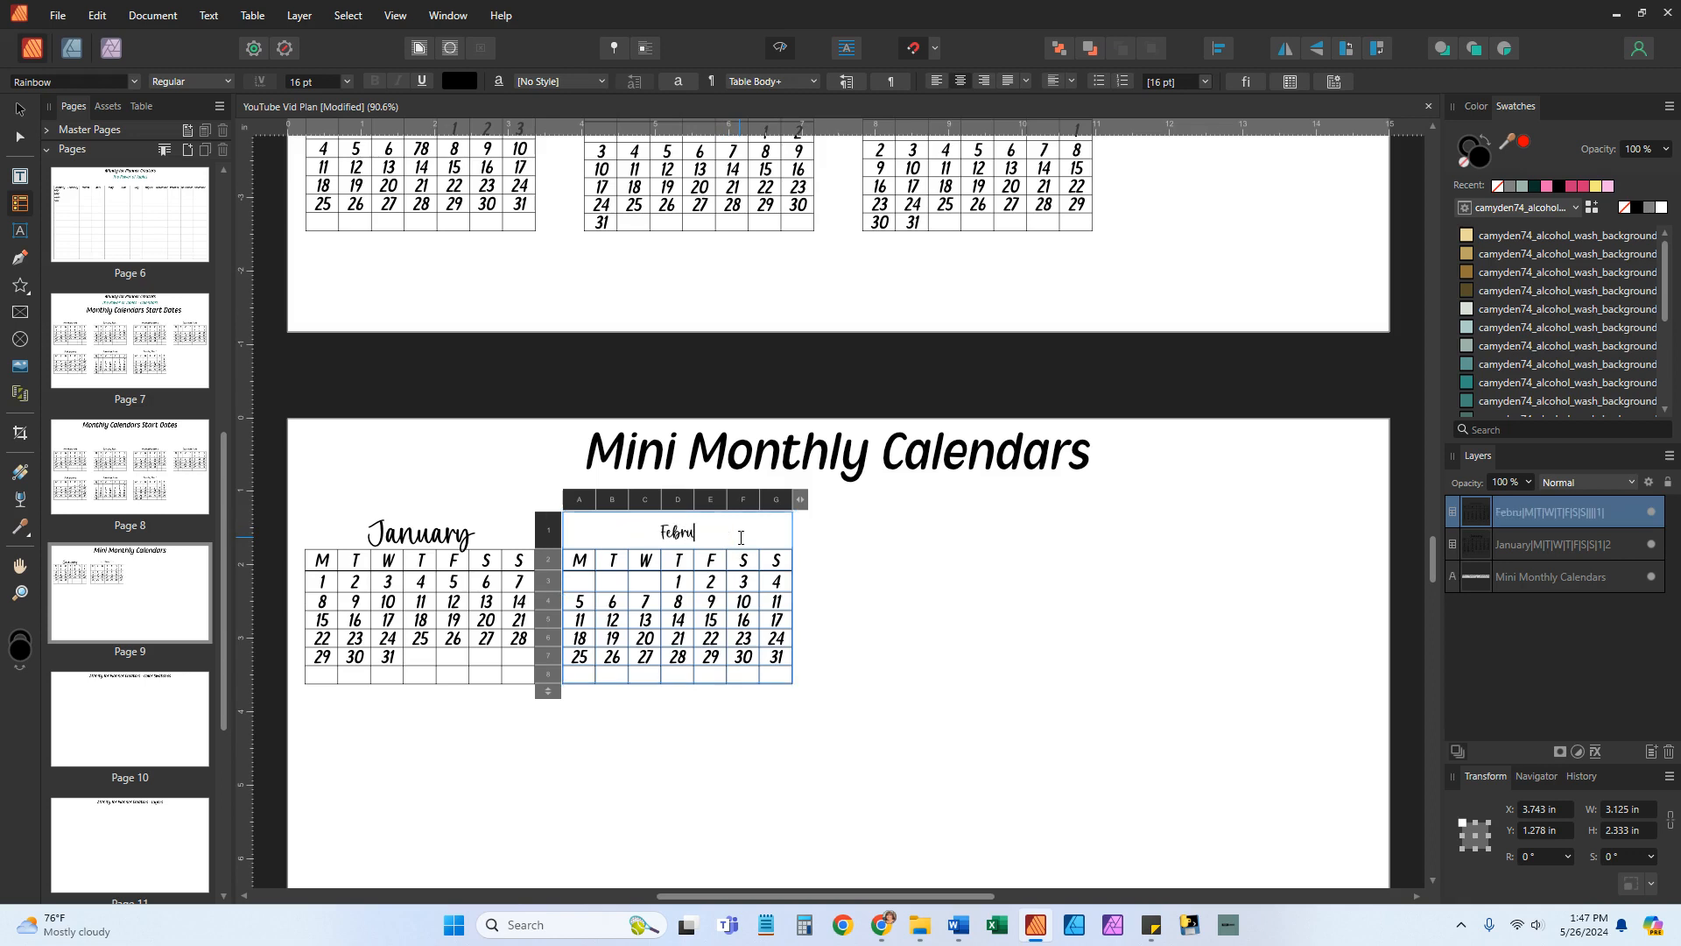
pyautogui.doubleClick(420, 536)
pyautogui.click(726, 535)
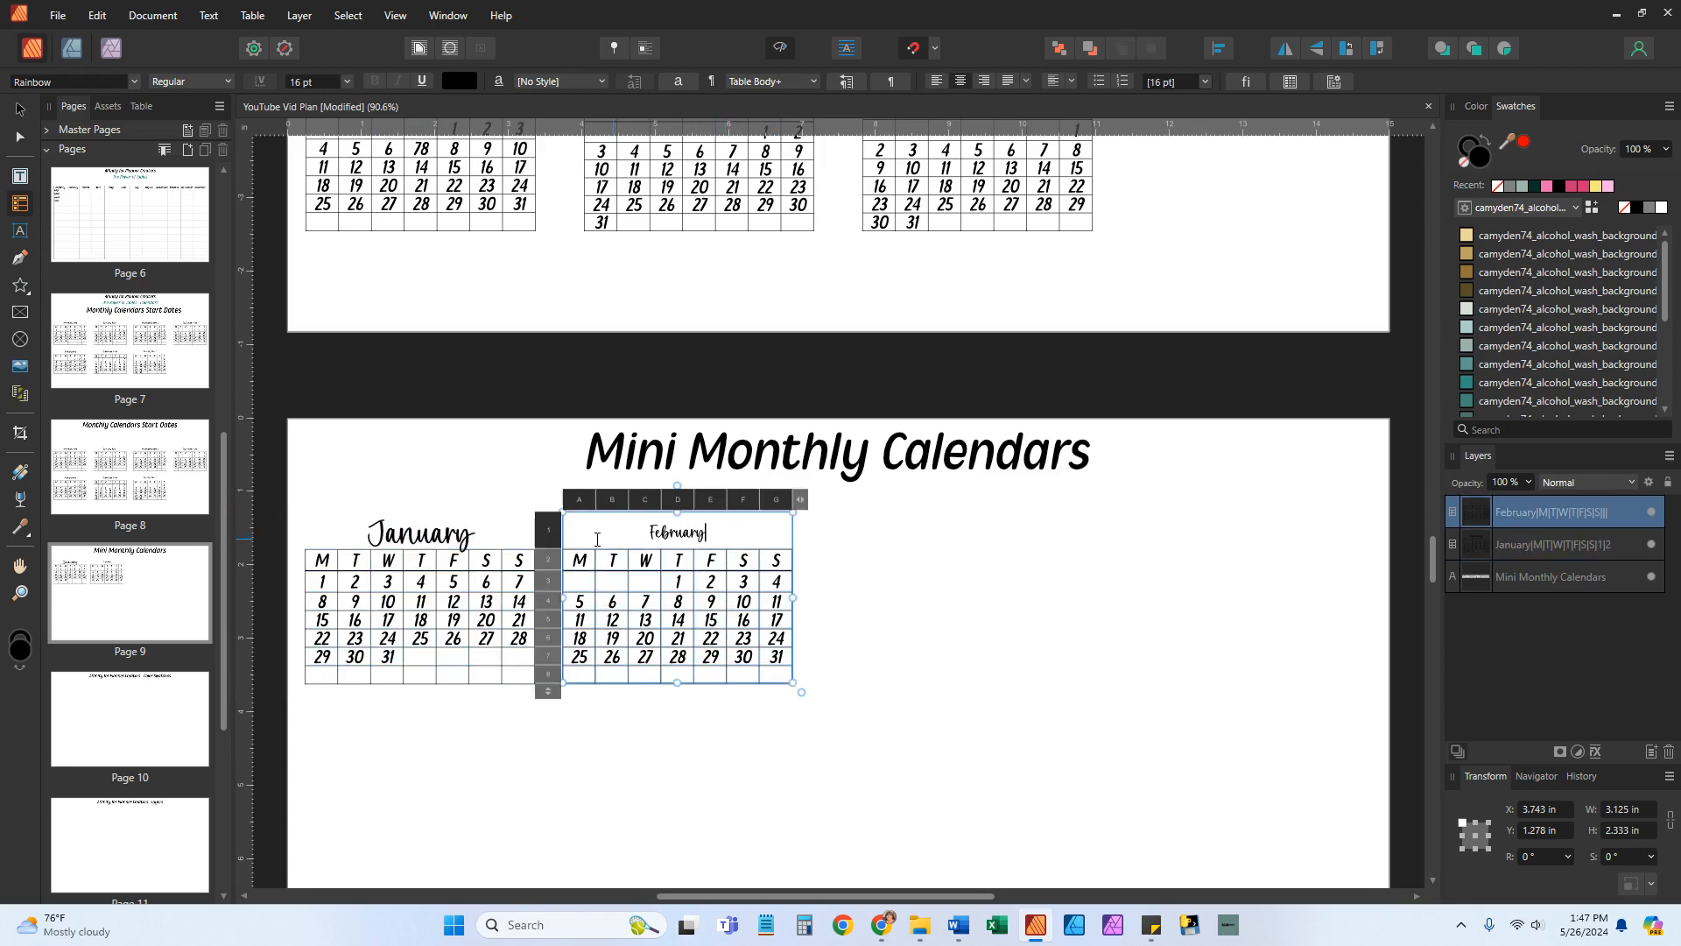
pyautogui.doubleClick(699, 536)
pyautogui.click(348, 82)
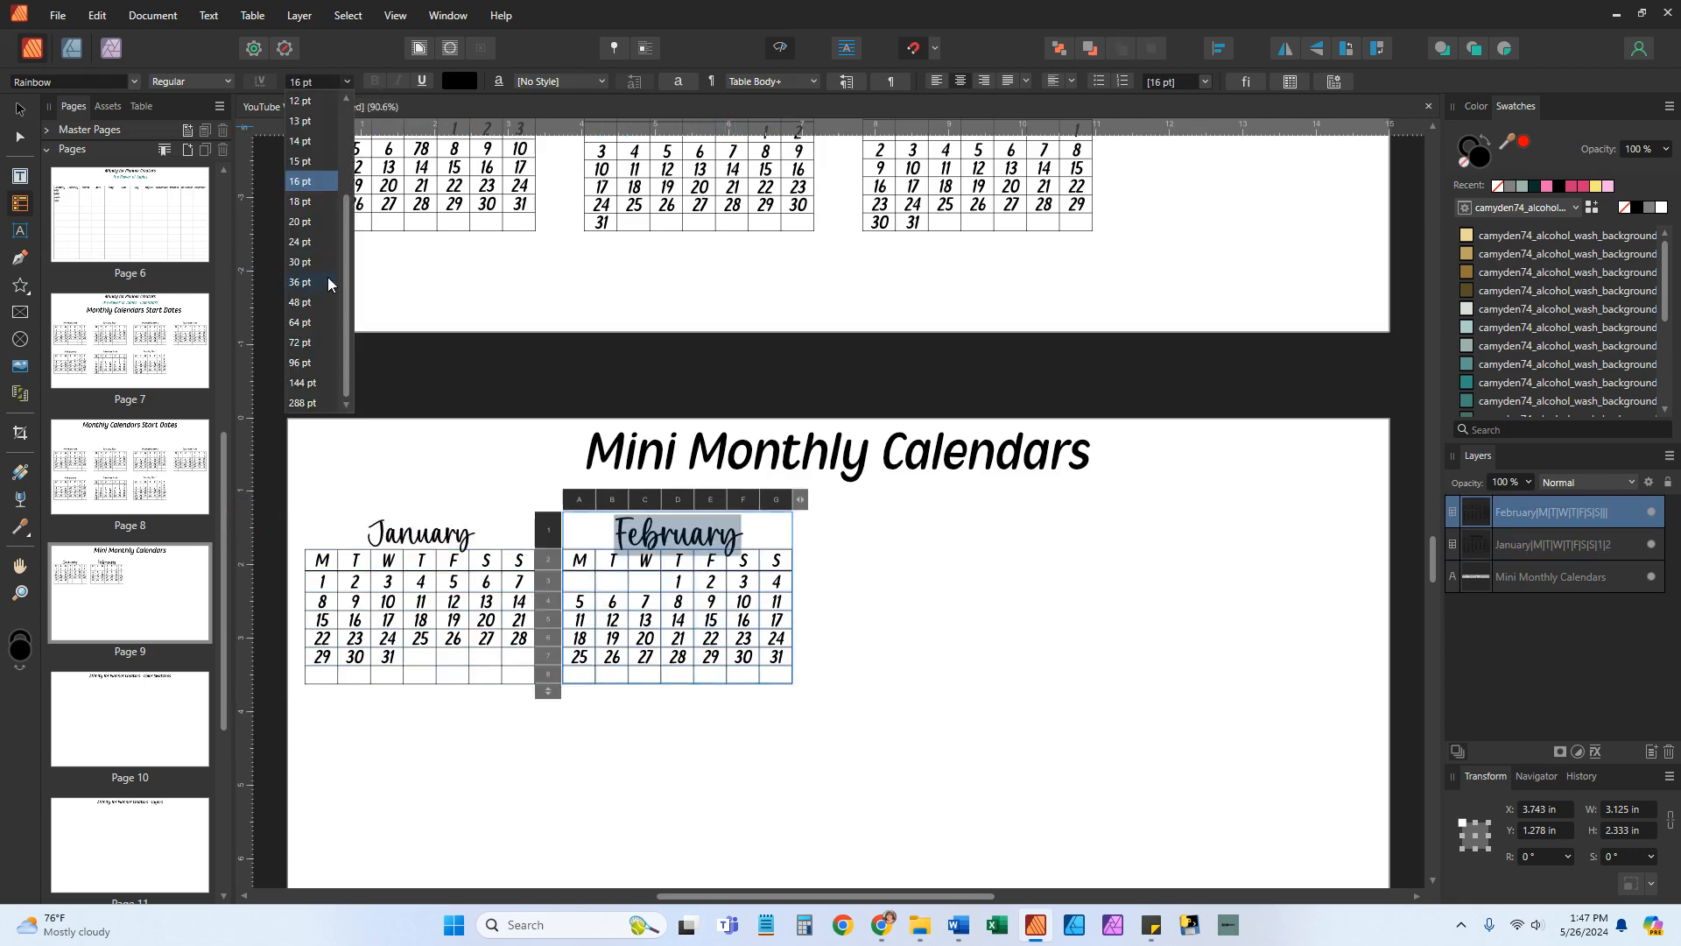
pyautogui.click(302, 262)
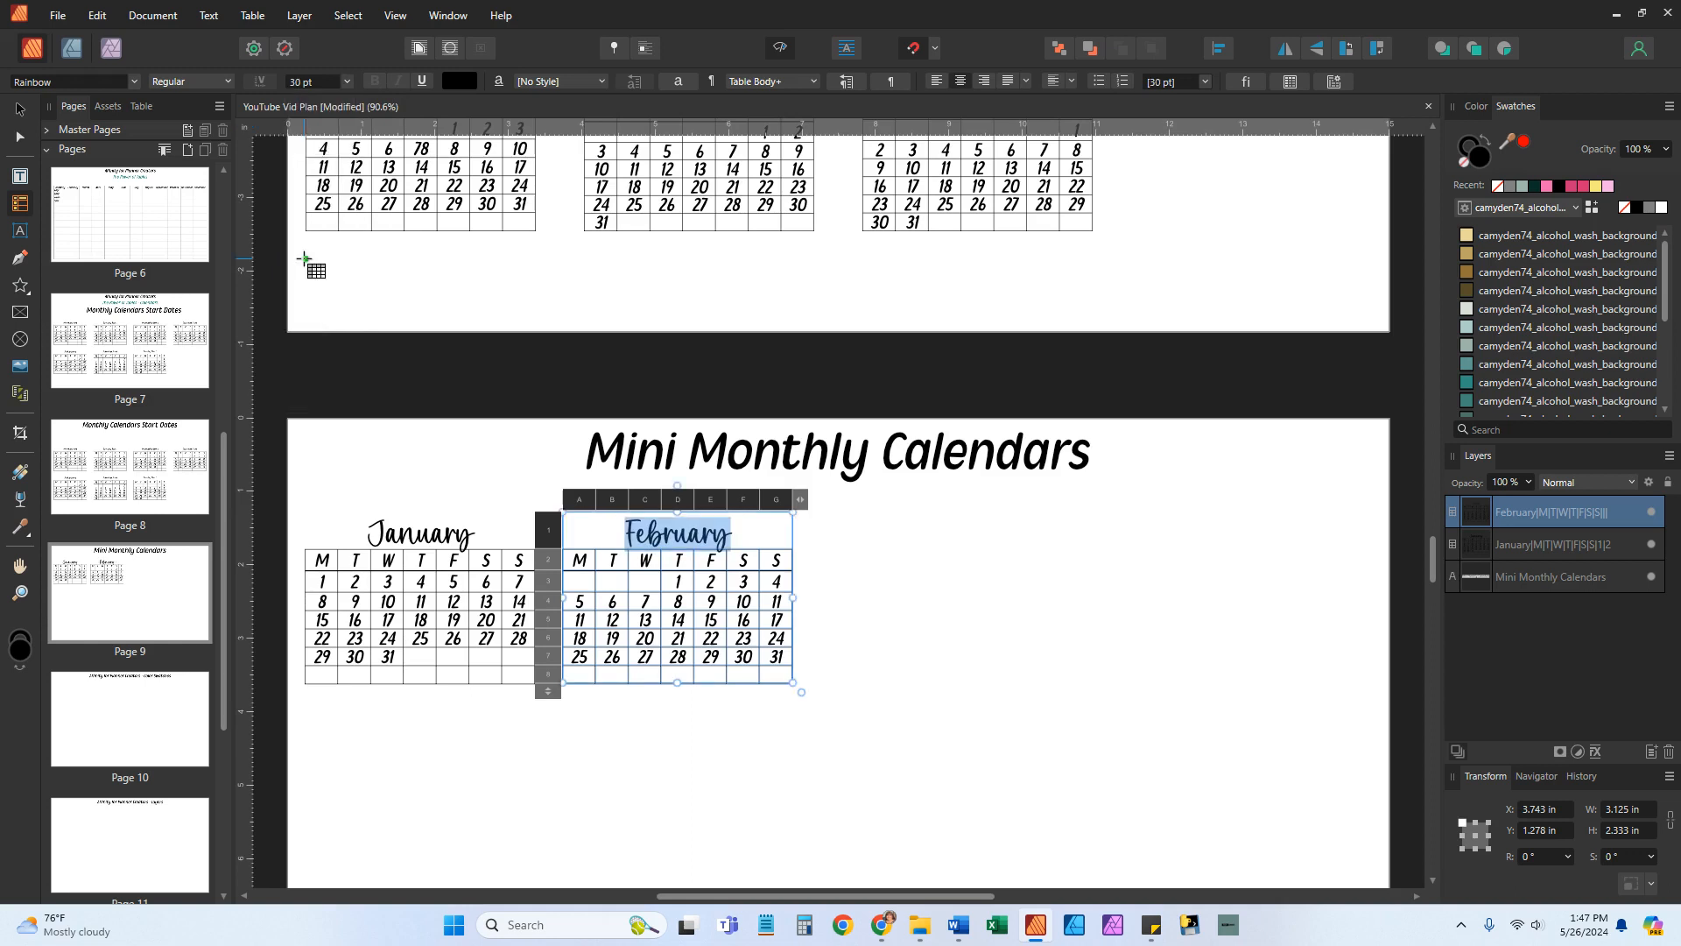
pyautogui.click(832, 628)
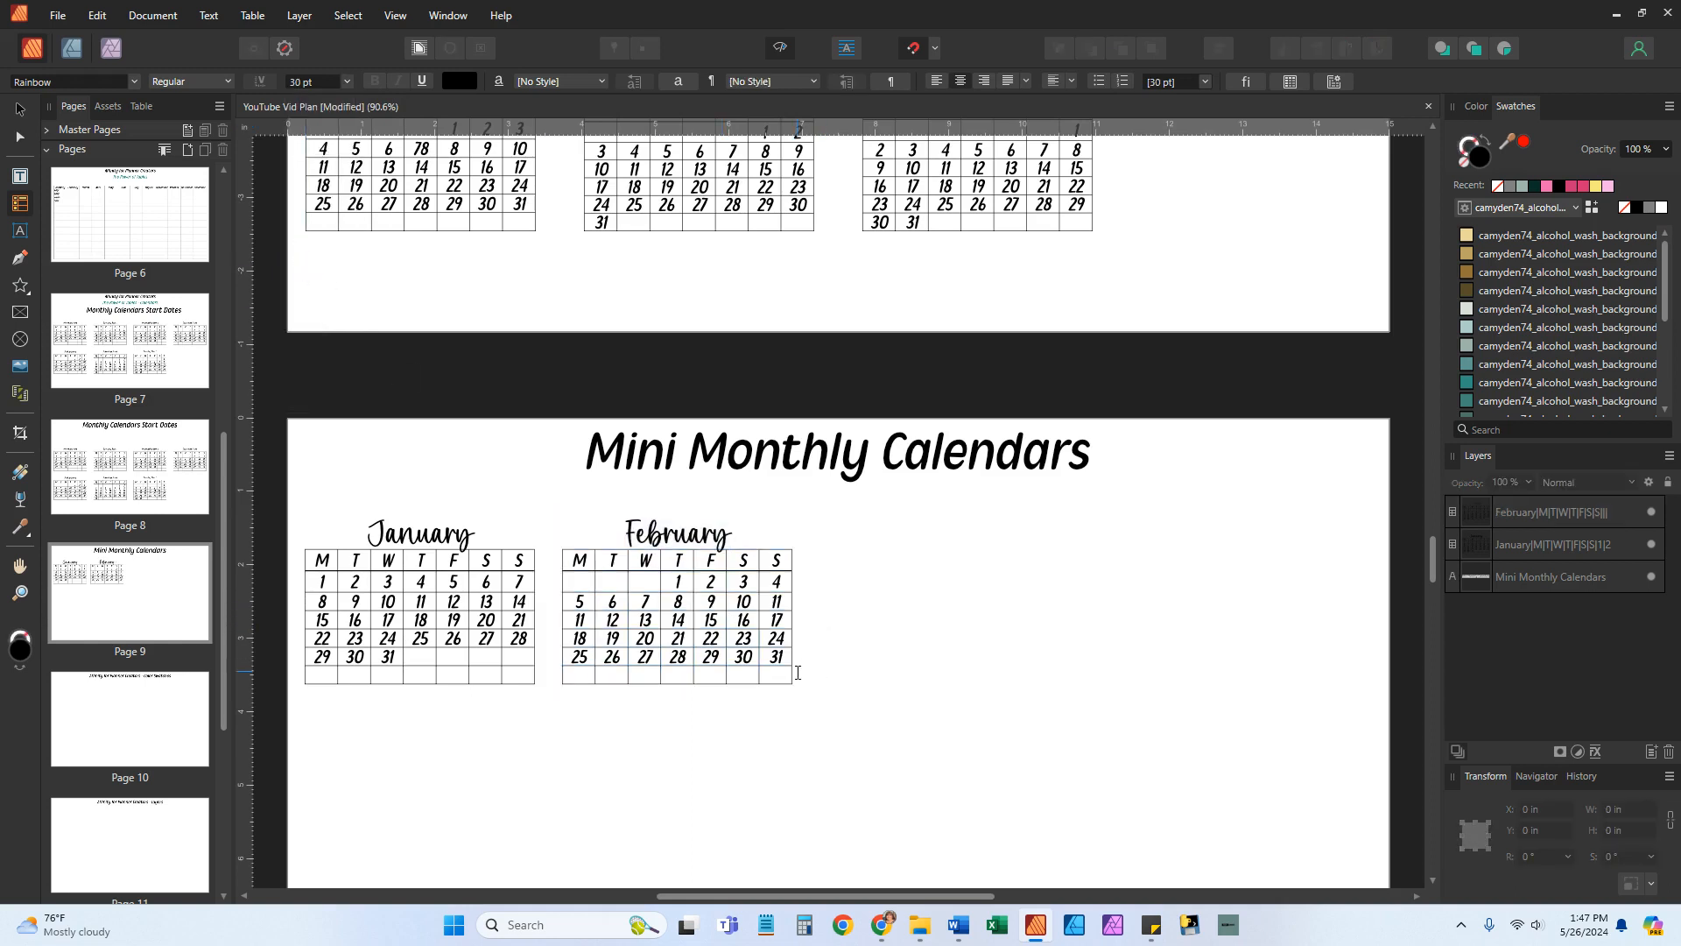
# Delete the dates 30 and 31 from the February calendar, and deselect the table
pyautogui.doubleClick(737, 657)
pyautogui.press('BackSpace')
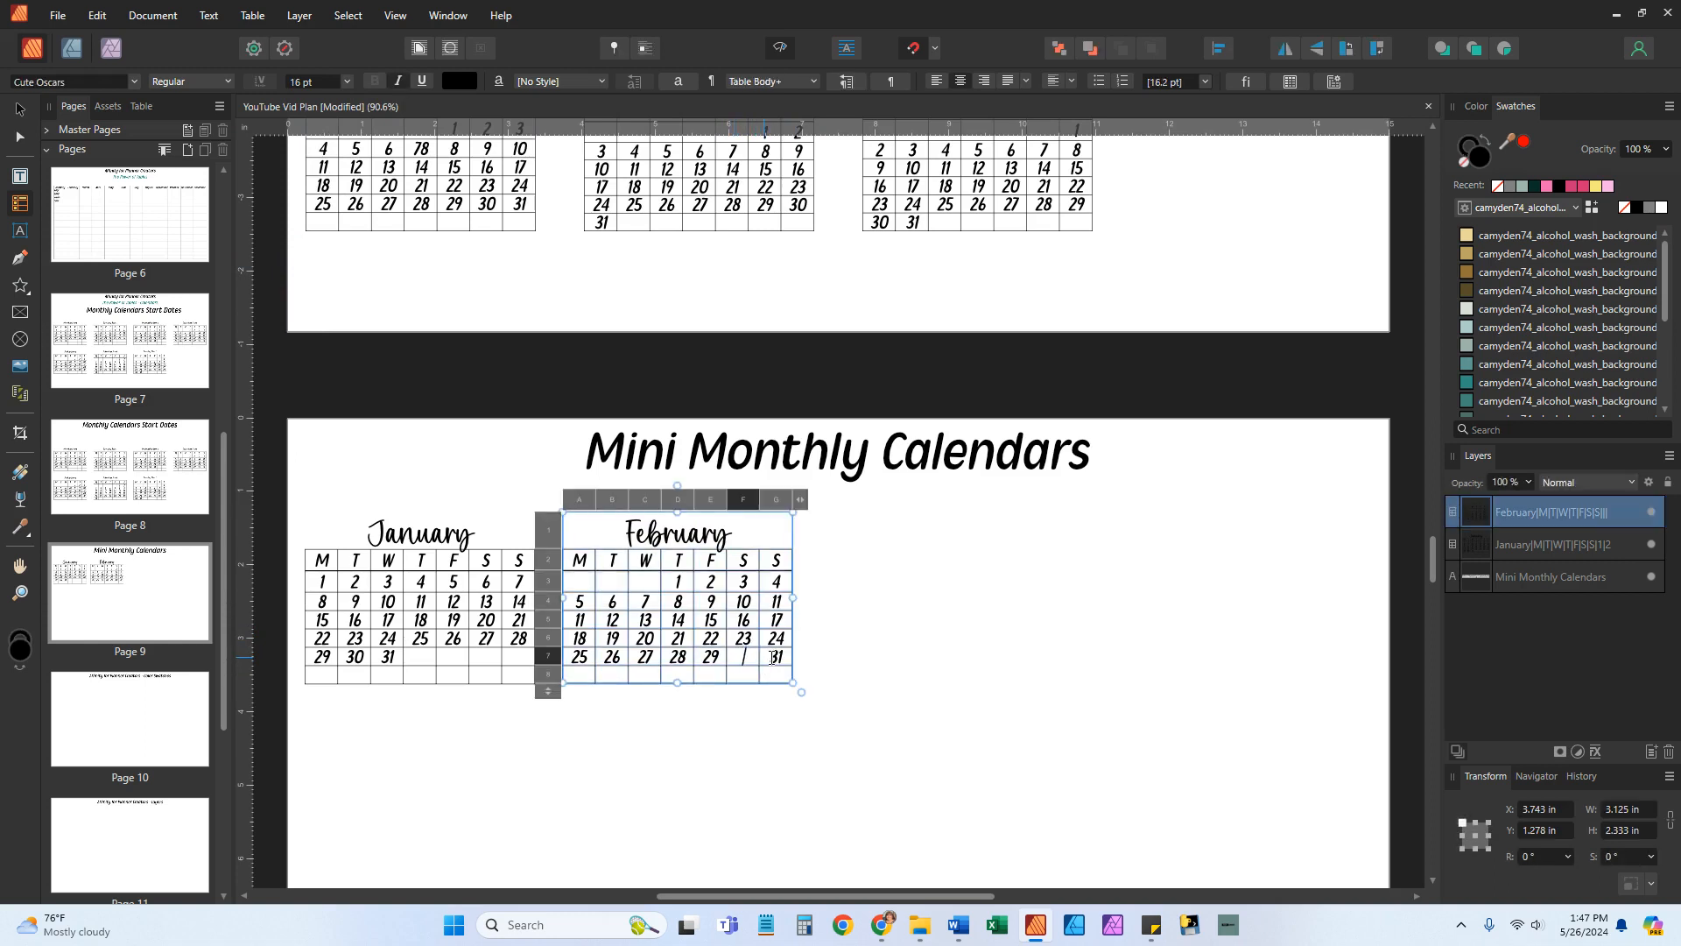
pyautogui.doubleClick(769, 657)
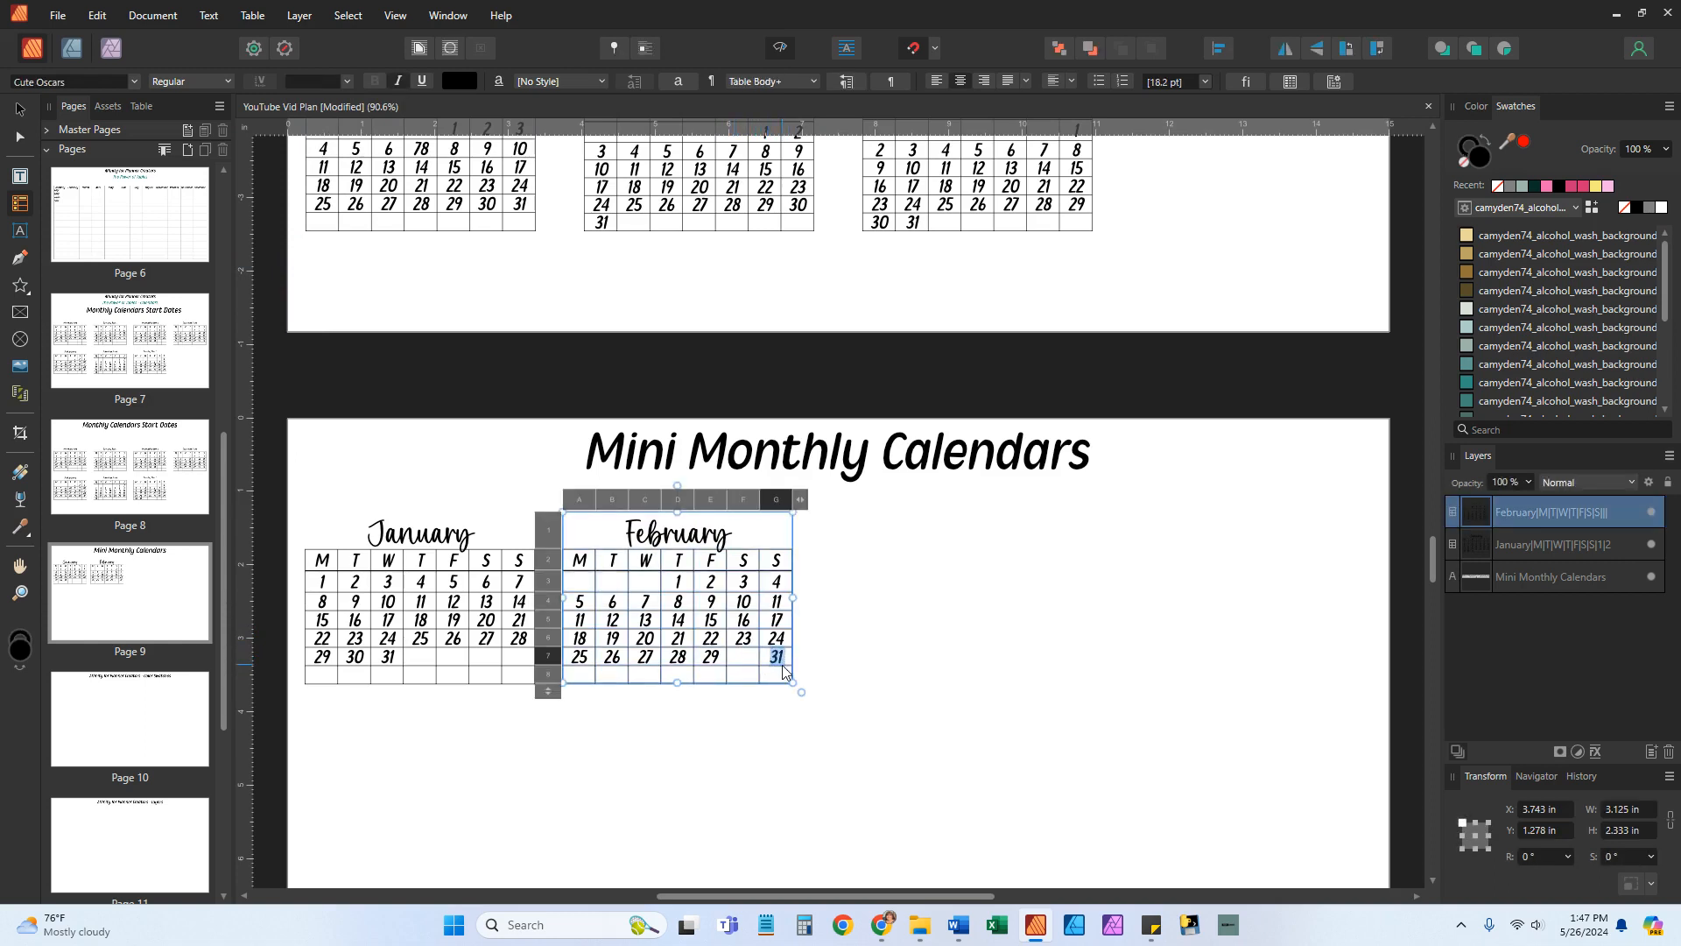
pyautogui.press('BackSpace')
pyautogui.press('Escape')
pyautogui.press('Escape')
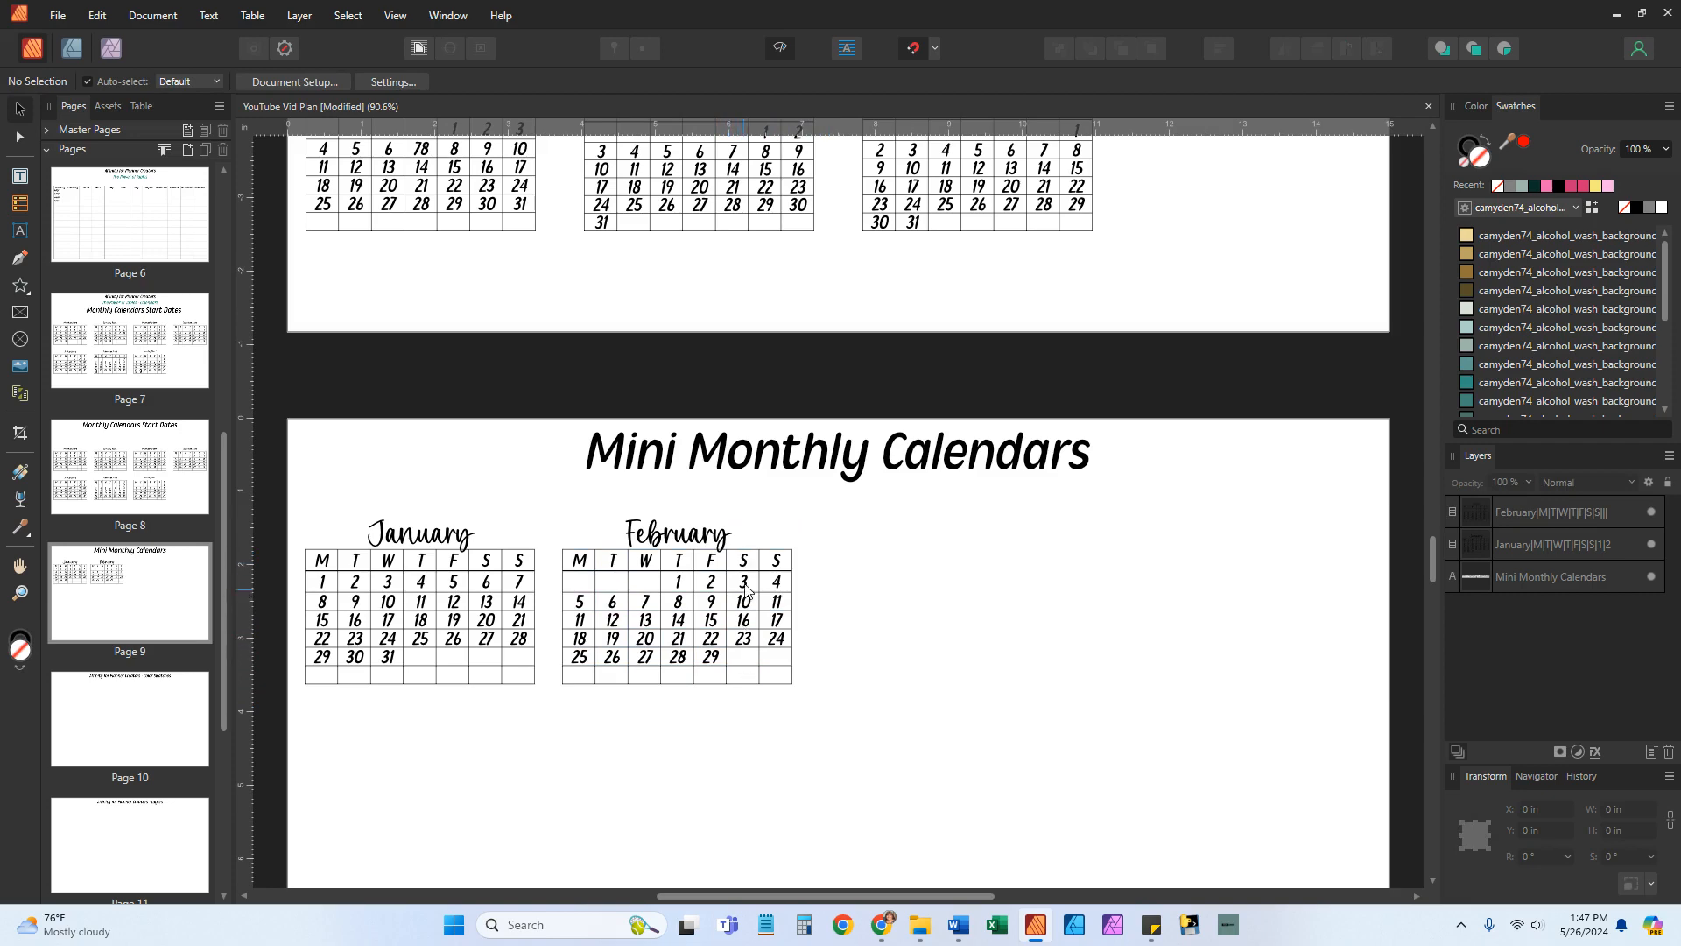
# Copy the Saturday Start table from the start-dates page onto the Mini Monthly Calendars page and place it beside February
pyautogui.scroll(3, 744, 610)
pyautogui.scroll(2, 743, 611)
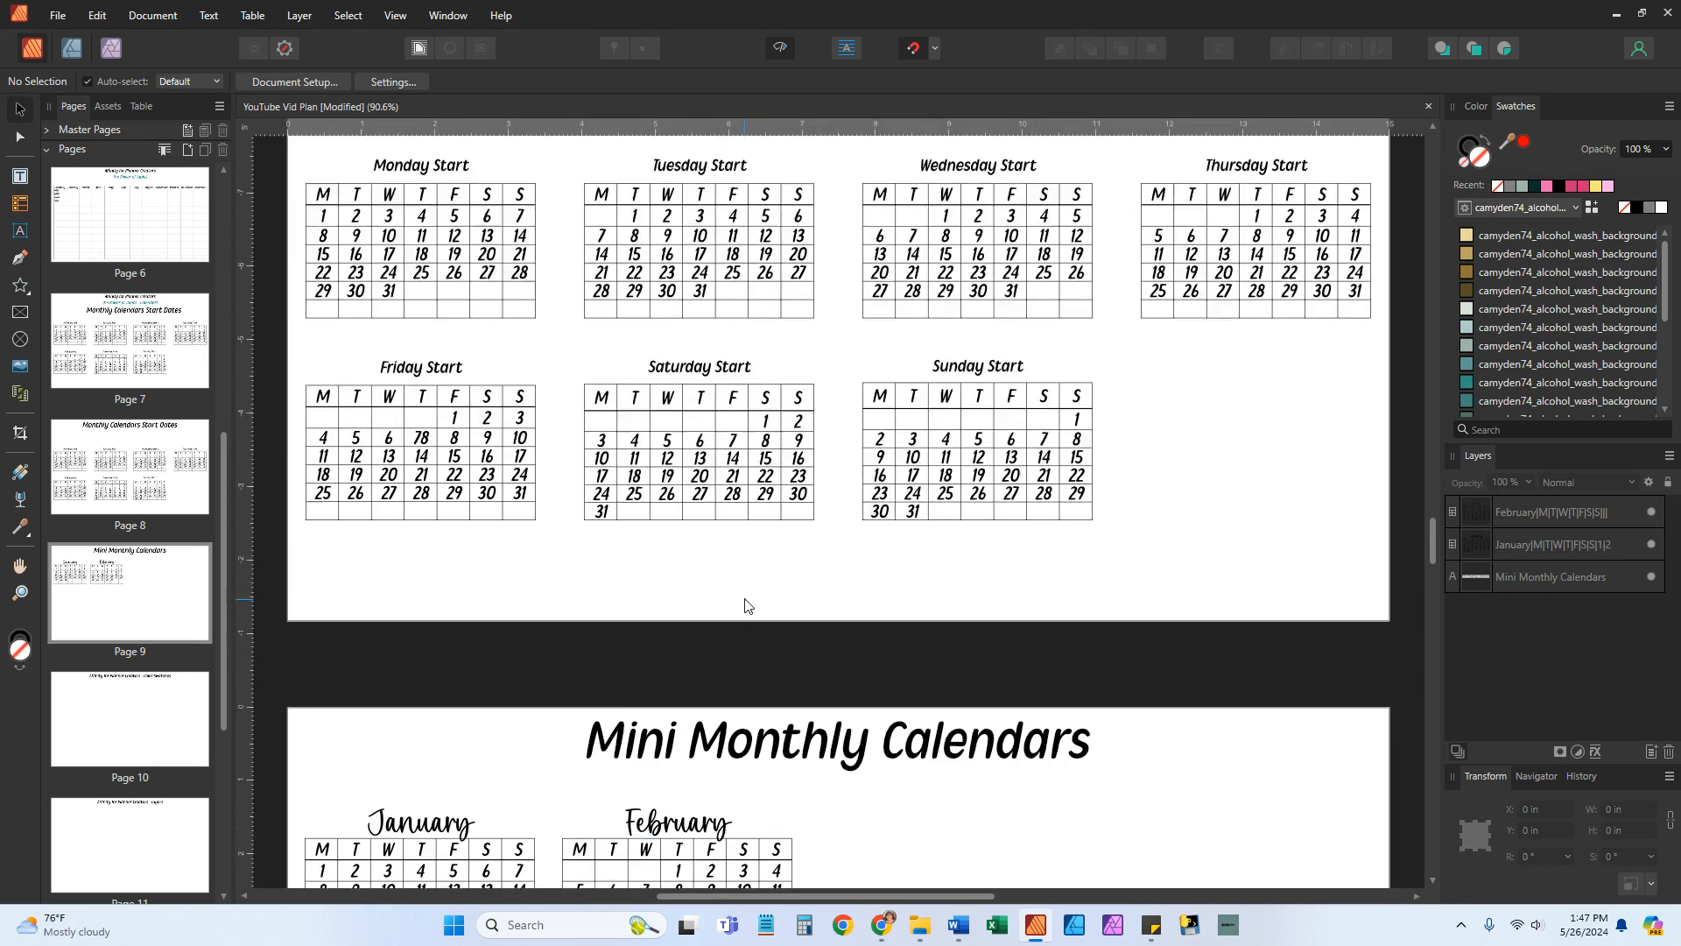
pyautogui.rightClick(716, 492)
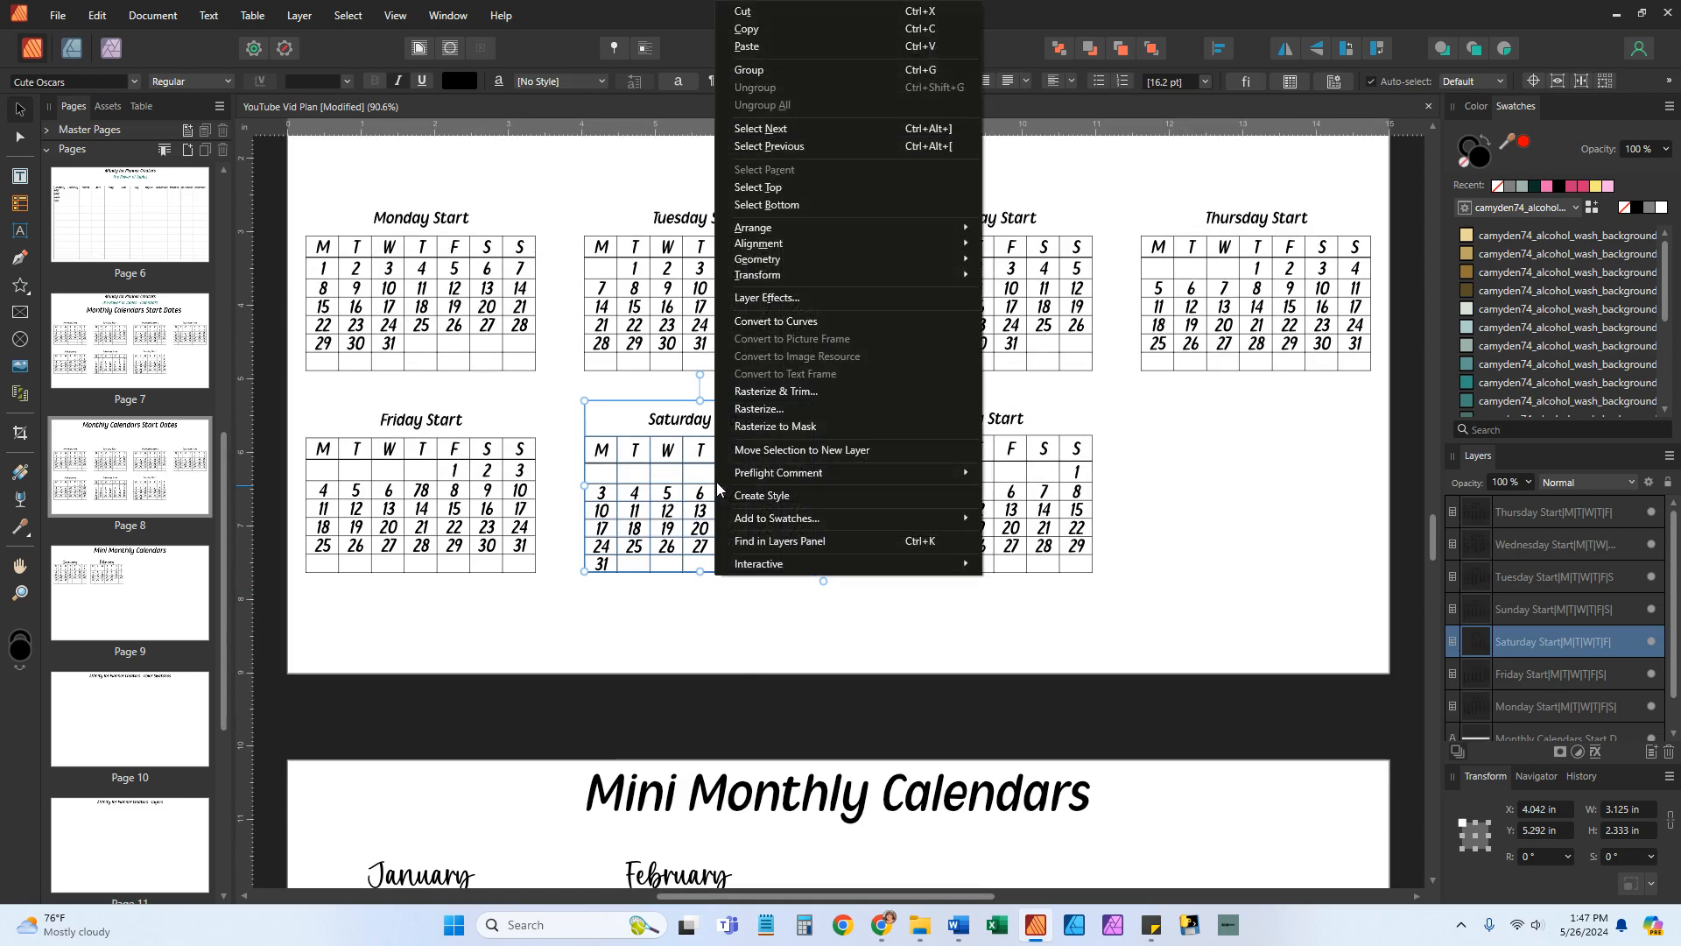
pyautogui.click(768, 36)
pyautogui.scroll(-5, 1050, 582)
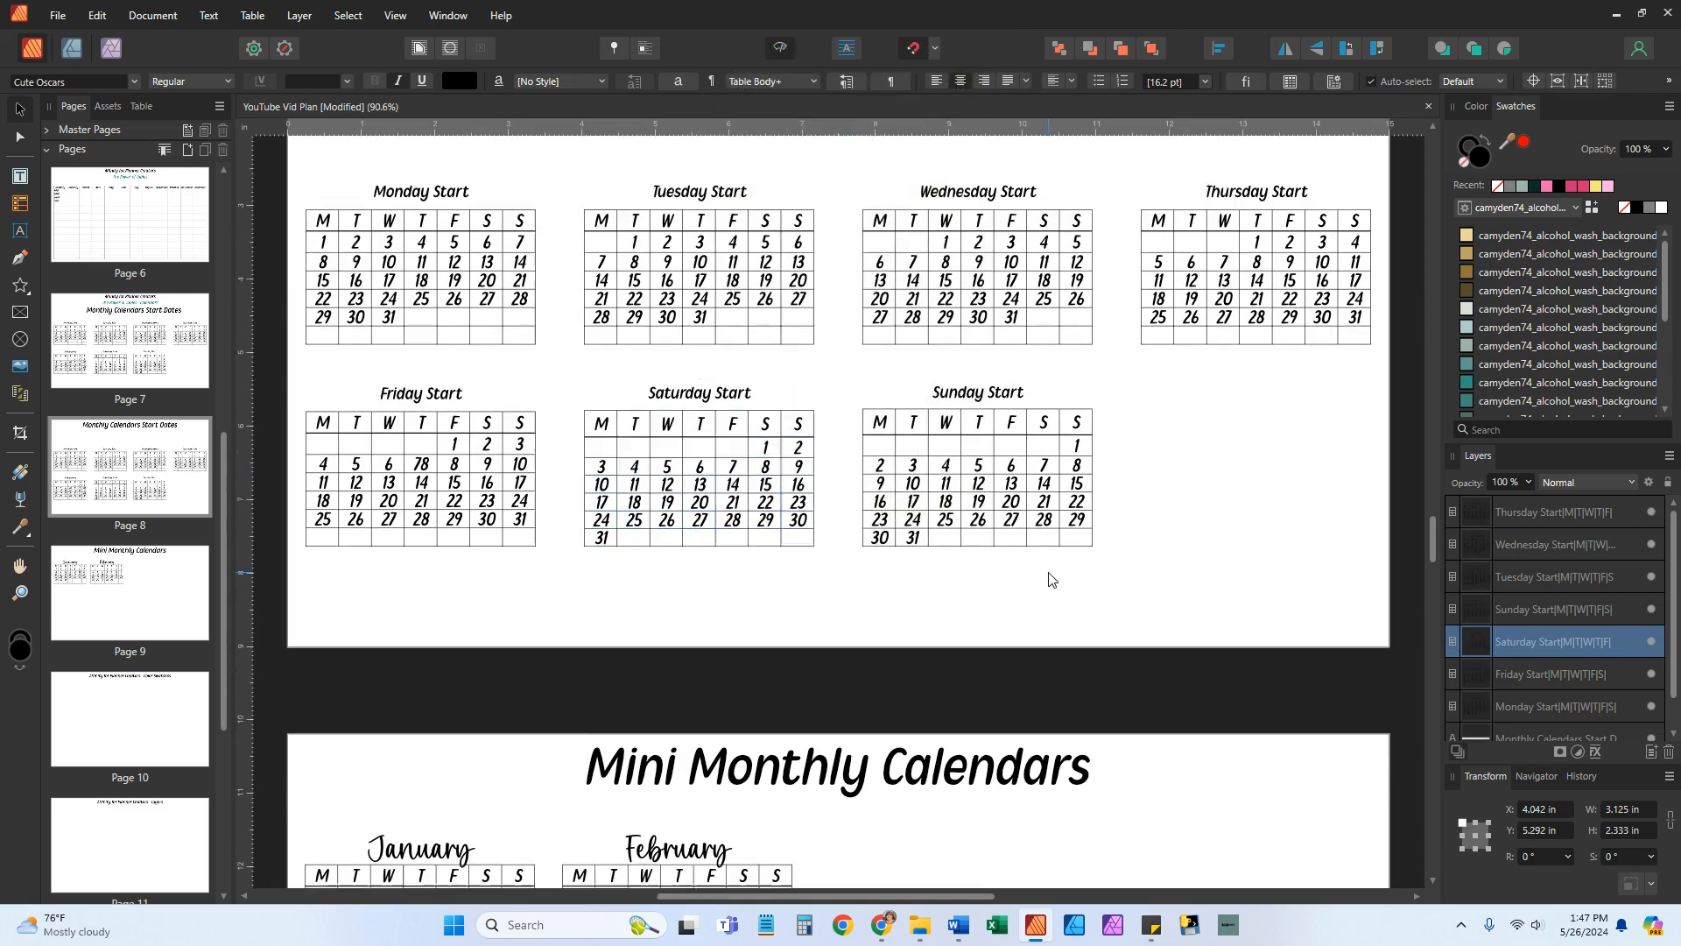
pyautogui.rightClick(1051, 580)
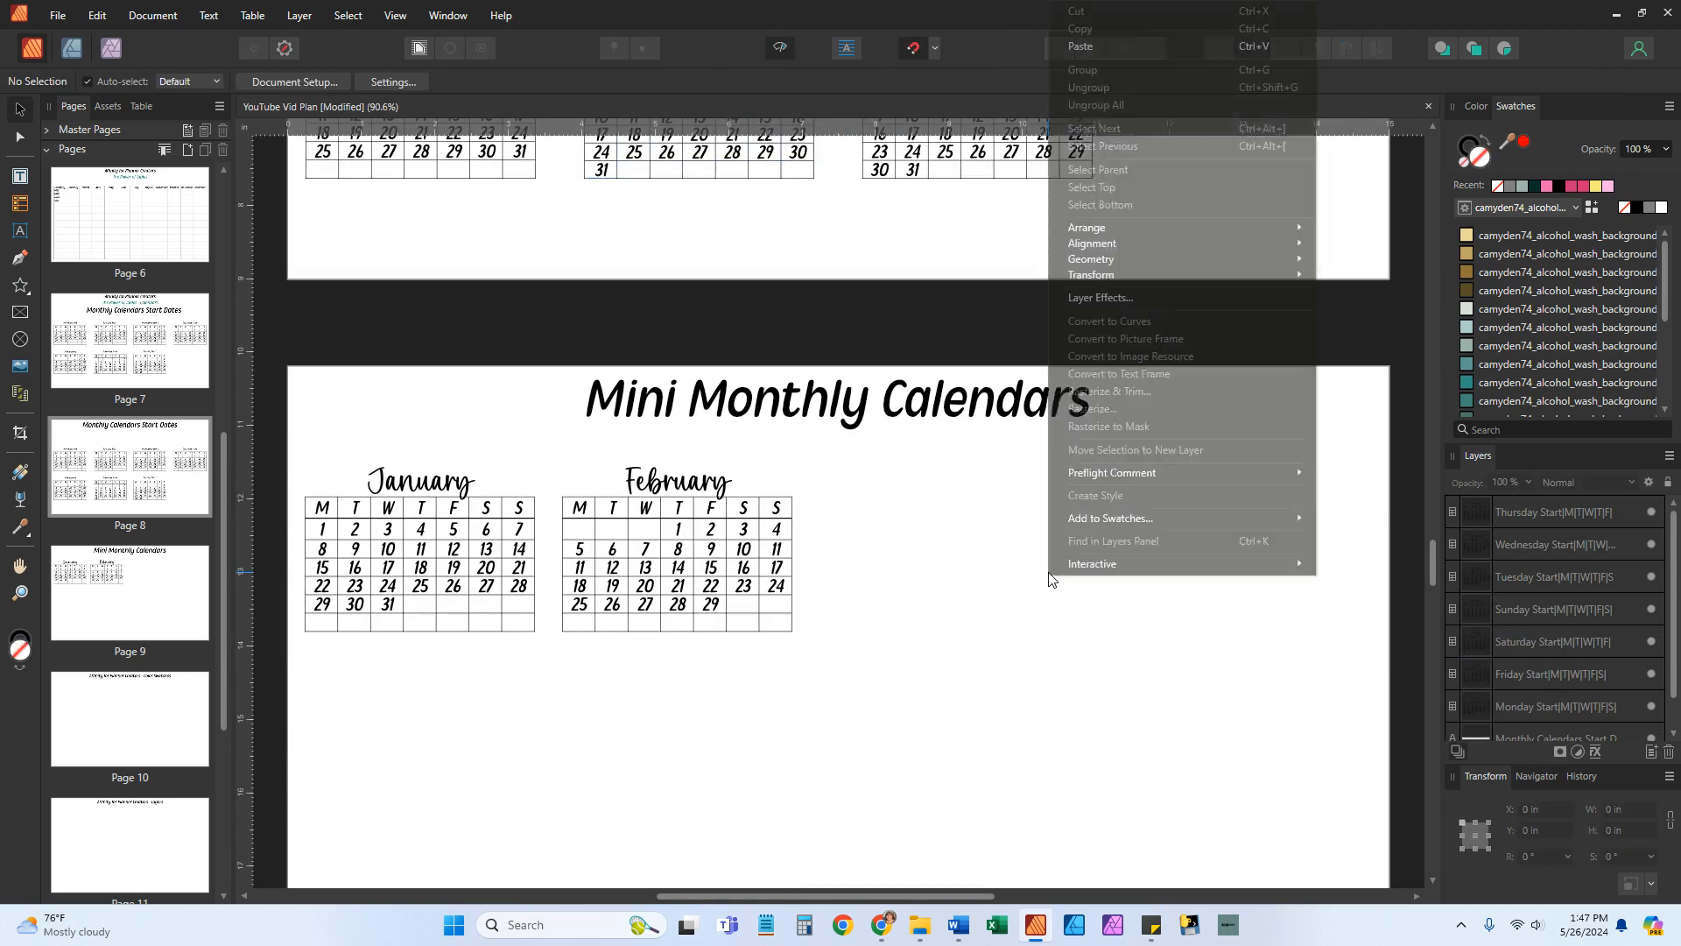
pyautogui.click(1097, 45)
pyautogui.scroll(-3, 931, 623)
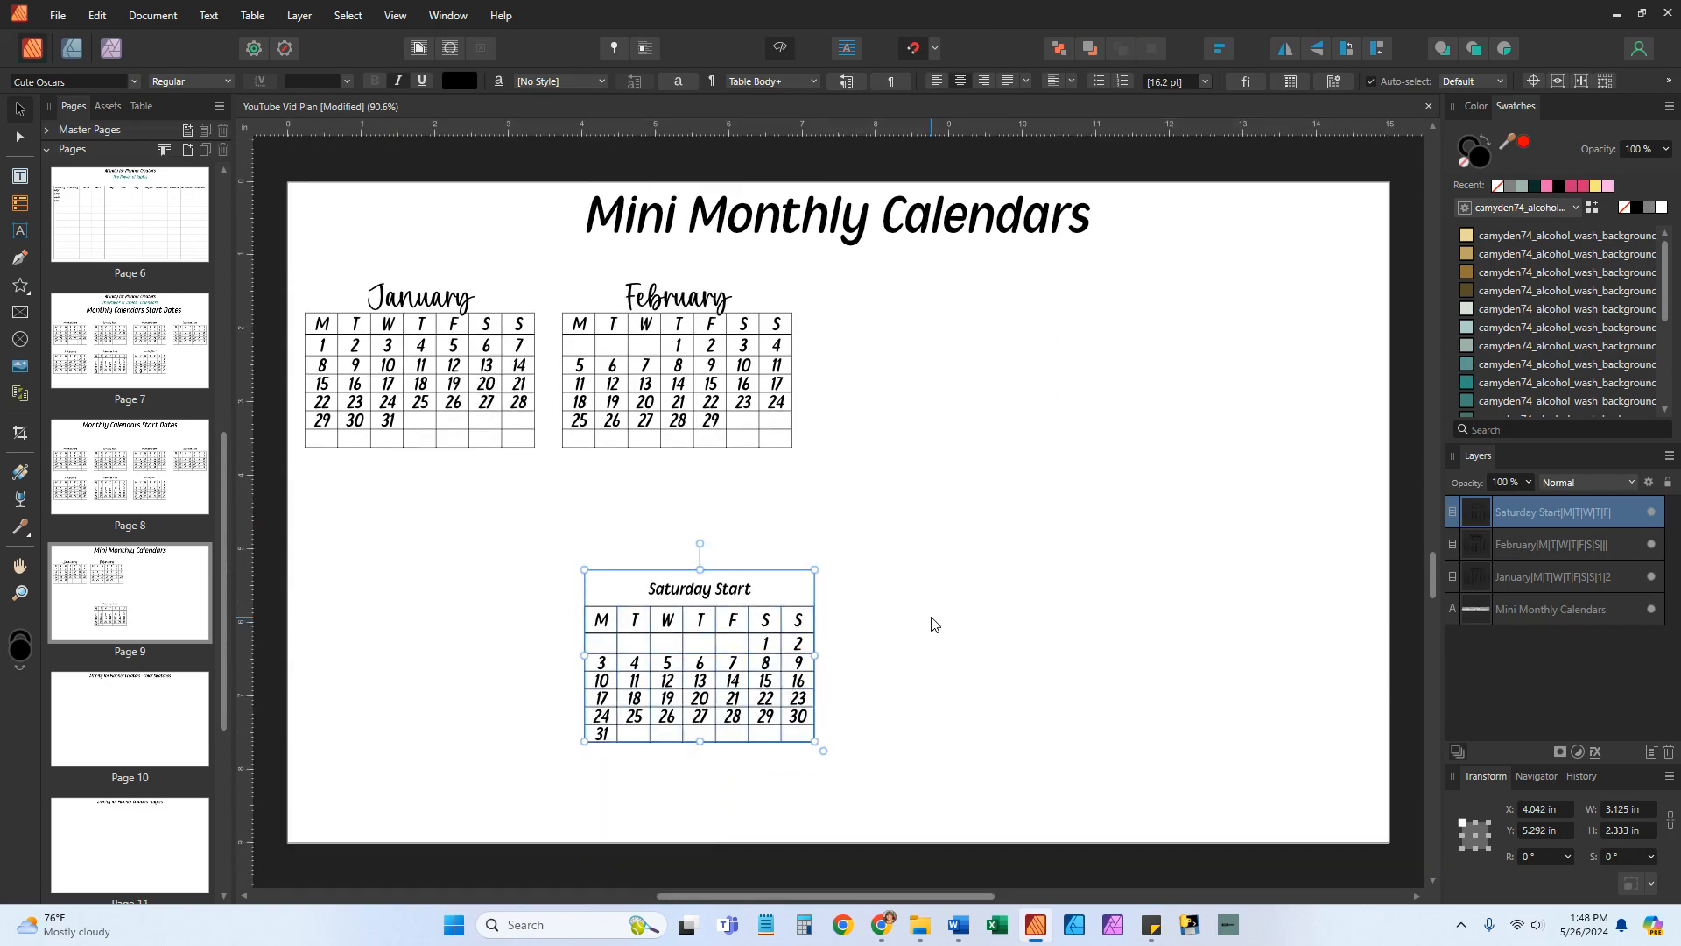
pyautogui.moveTo(698, 682); pyautogui.dragTo(933, 387)
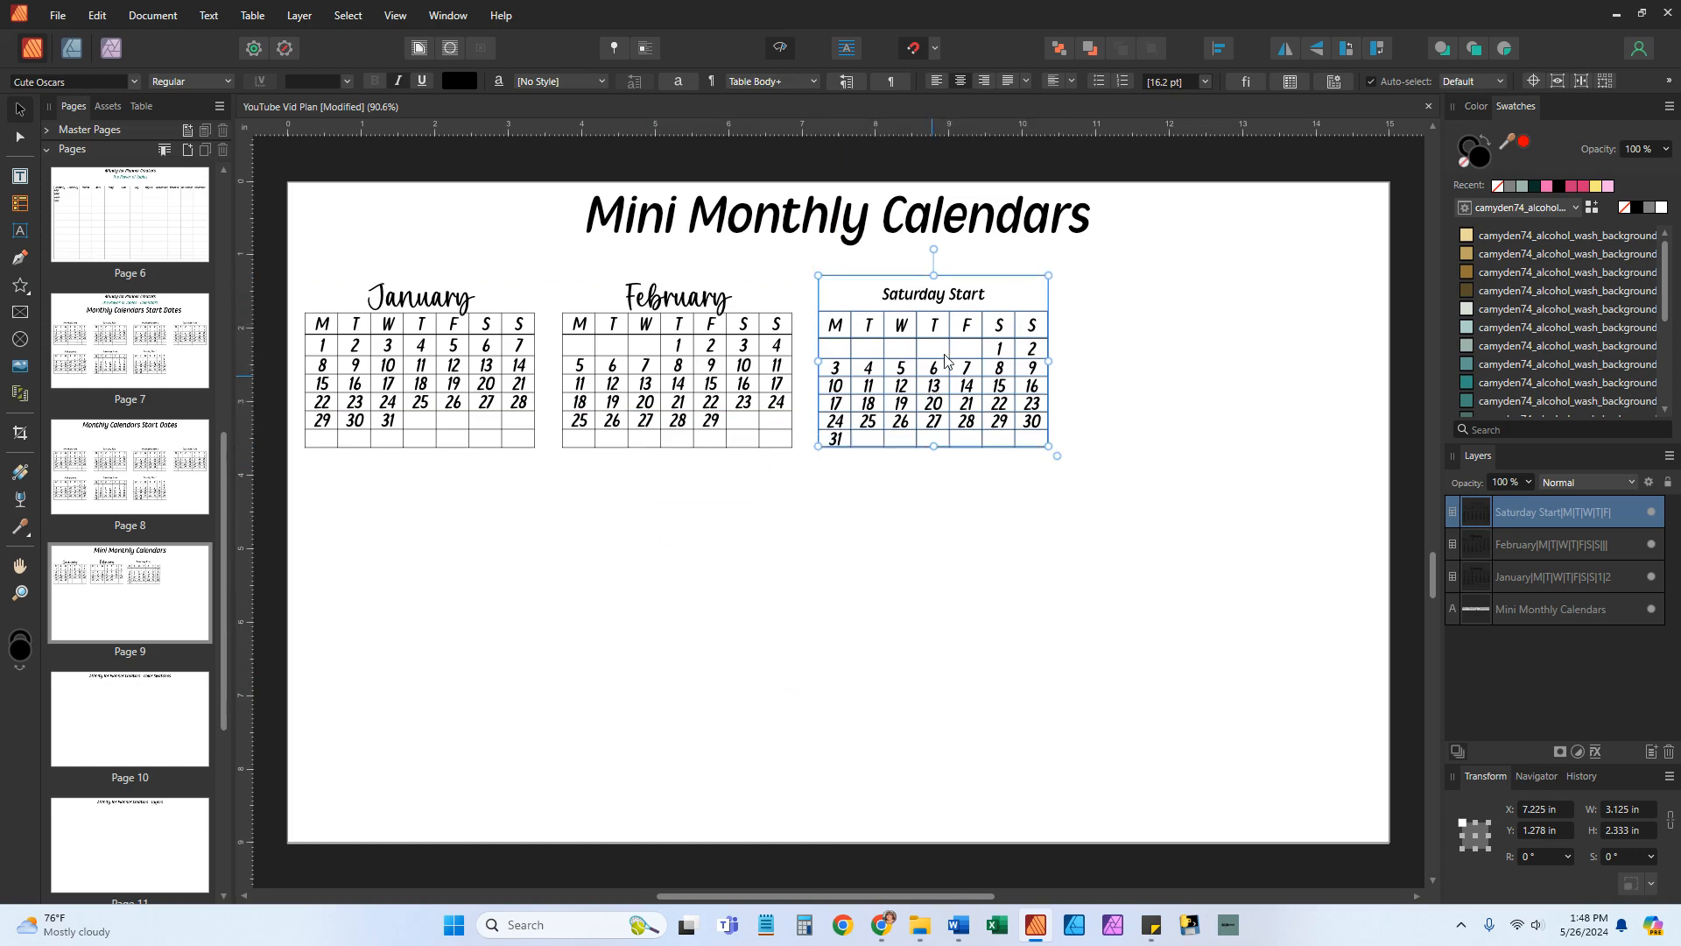
# Set the pasted Saturday Start heading to 30 pt in the Rainbow font from the favourite fonts
pyautogui.doubleClick(983, 296)
pyautogui.moveTo(987, 296); pyautogui.dragTo(879, 295)
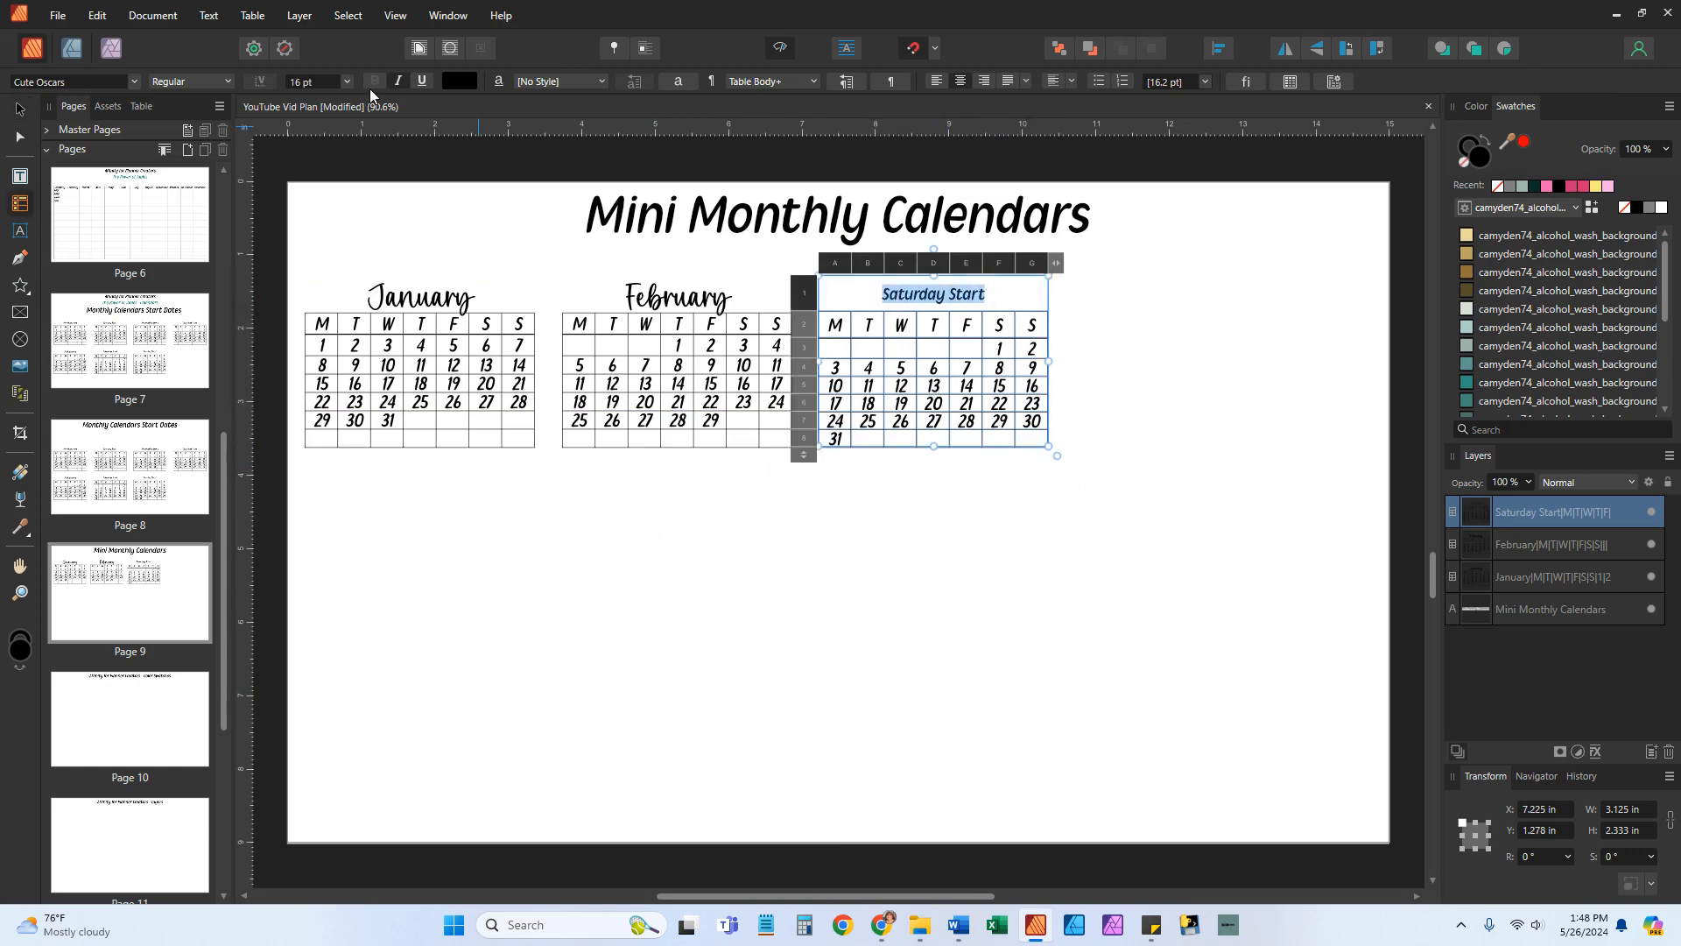
pyautogui.click(346, 82)
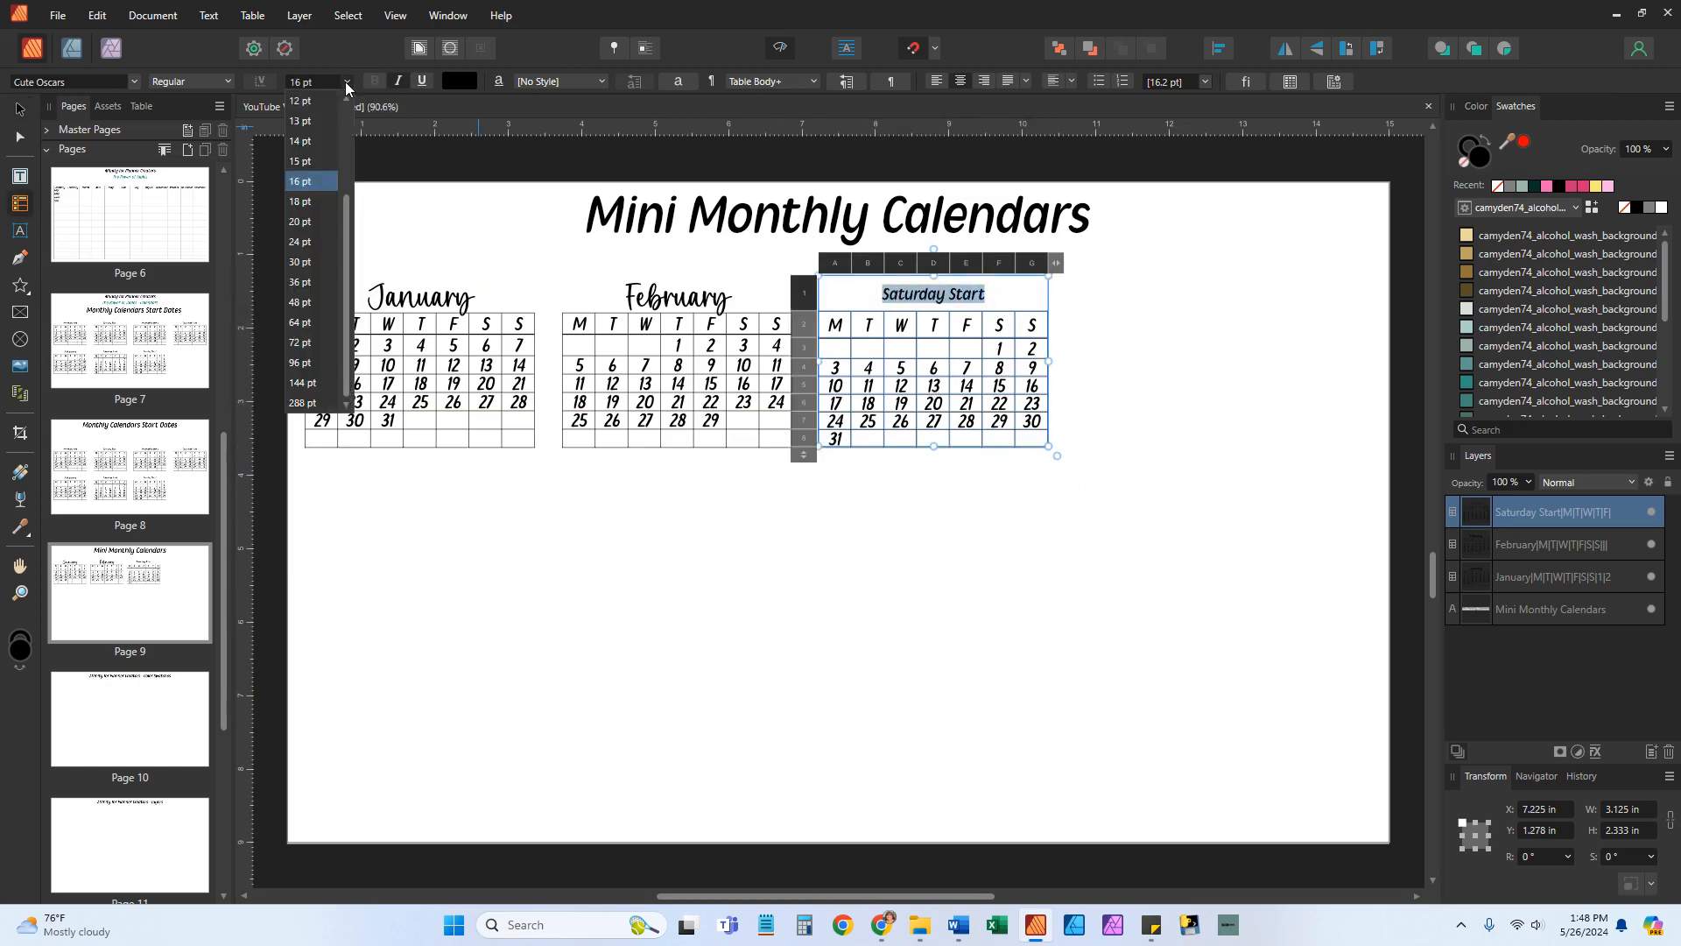
pyautogui.click(305, 263)
pyautogui.click(135, 82)
pyautogui.click(156, 105)
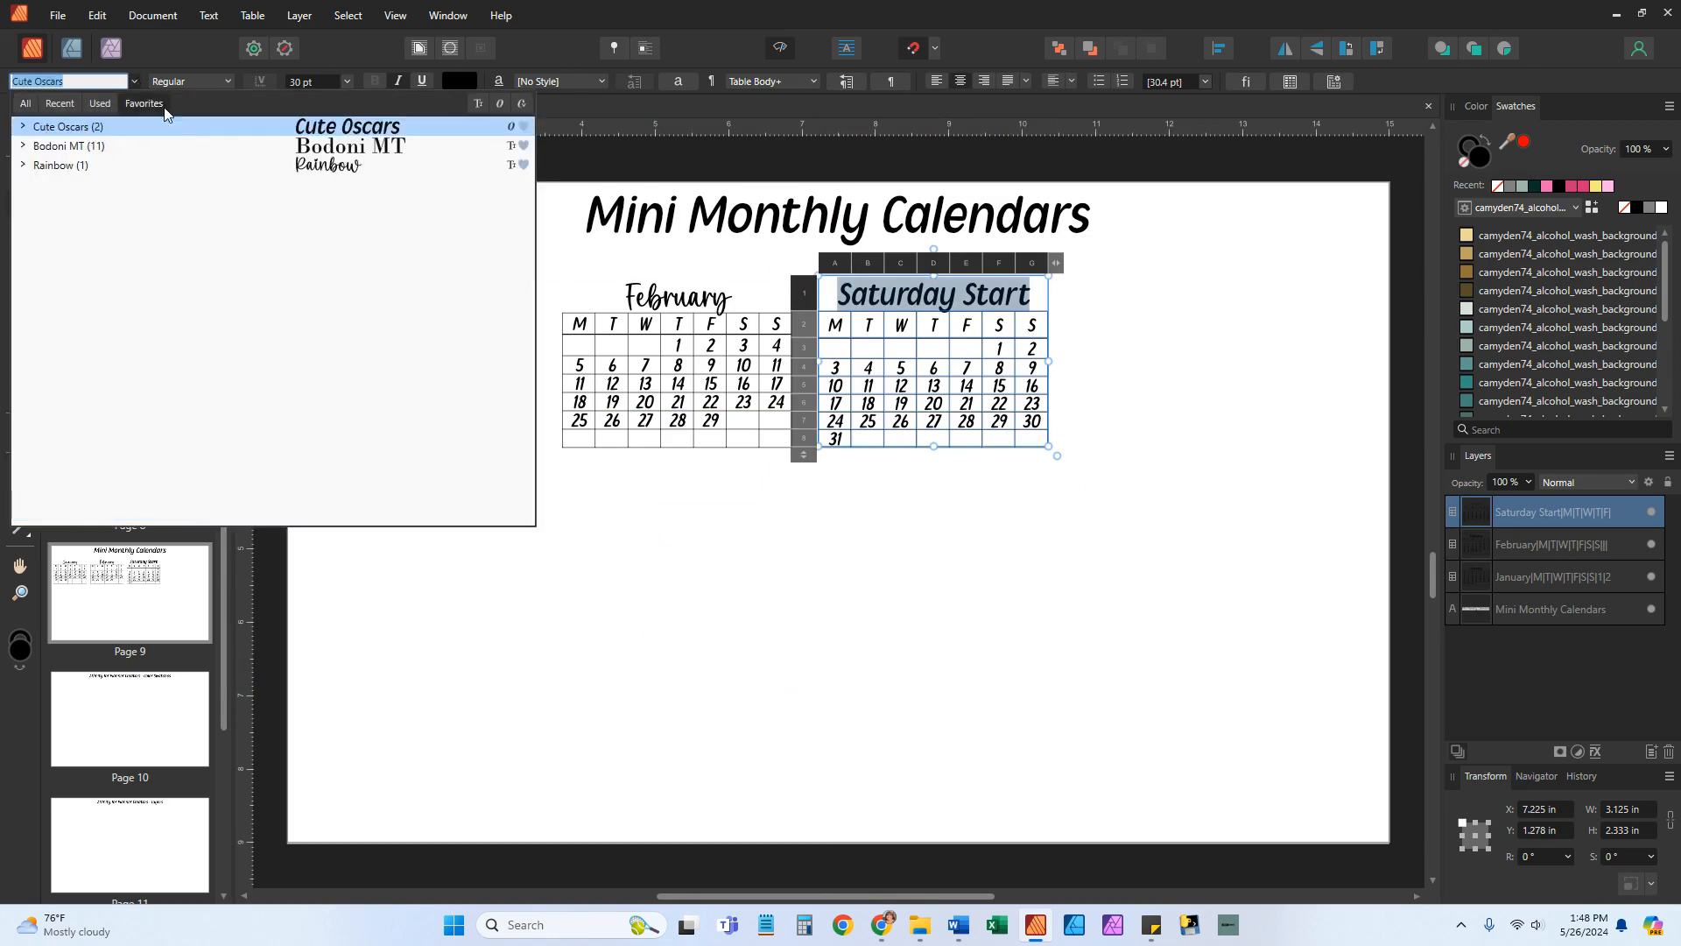
pyautogui.click(334, 172)
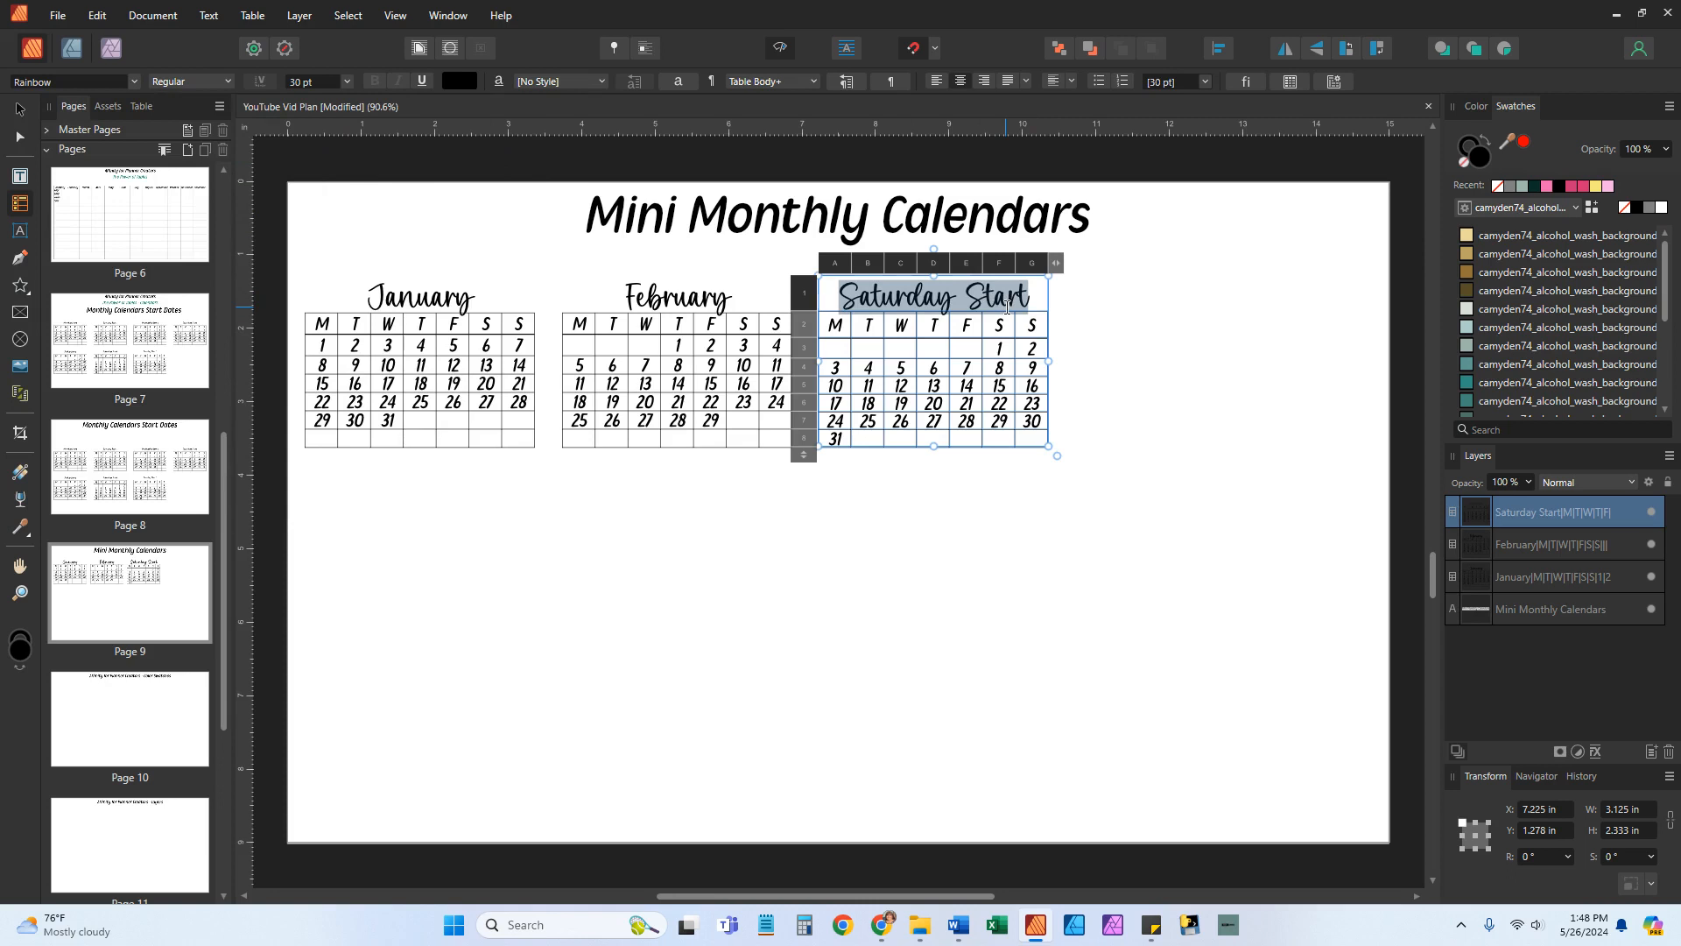
# Replace the Saturday Start heading text with "March" on a single line
pyautogui.write('Marcdh')
pyautogui.press('BackSpace')
pyautogui.press('BackSpace')
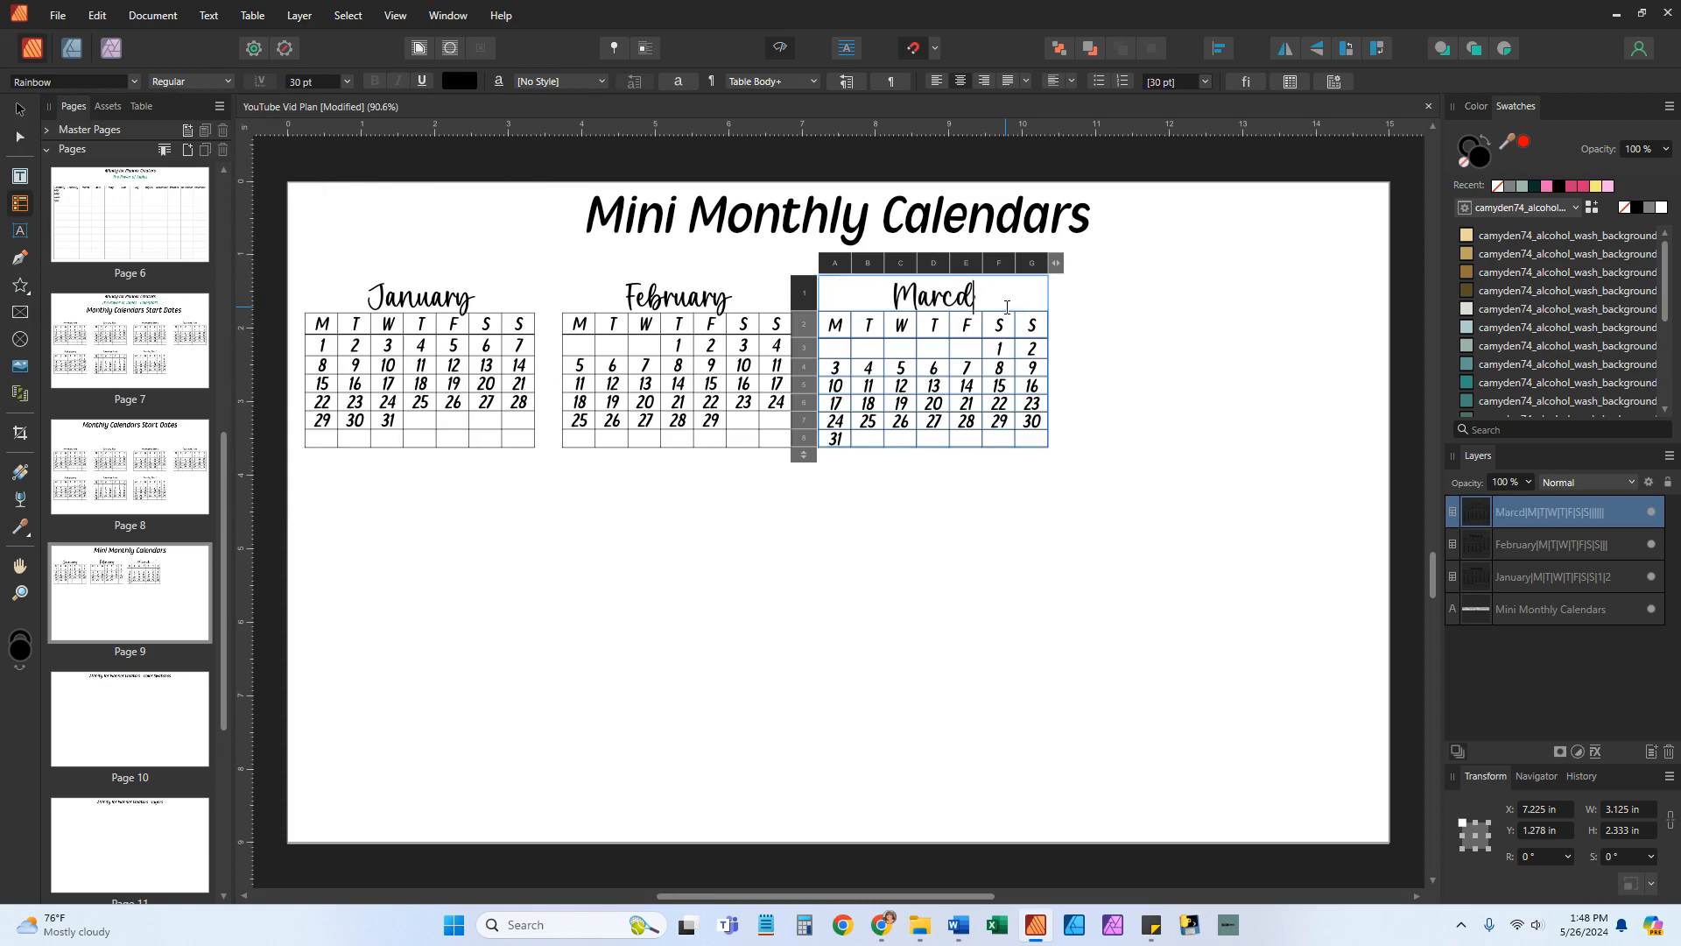
pyautogui.write('h')
pyautogui.press('Return')
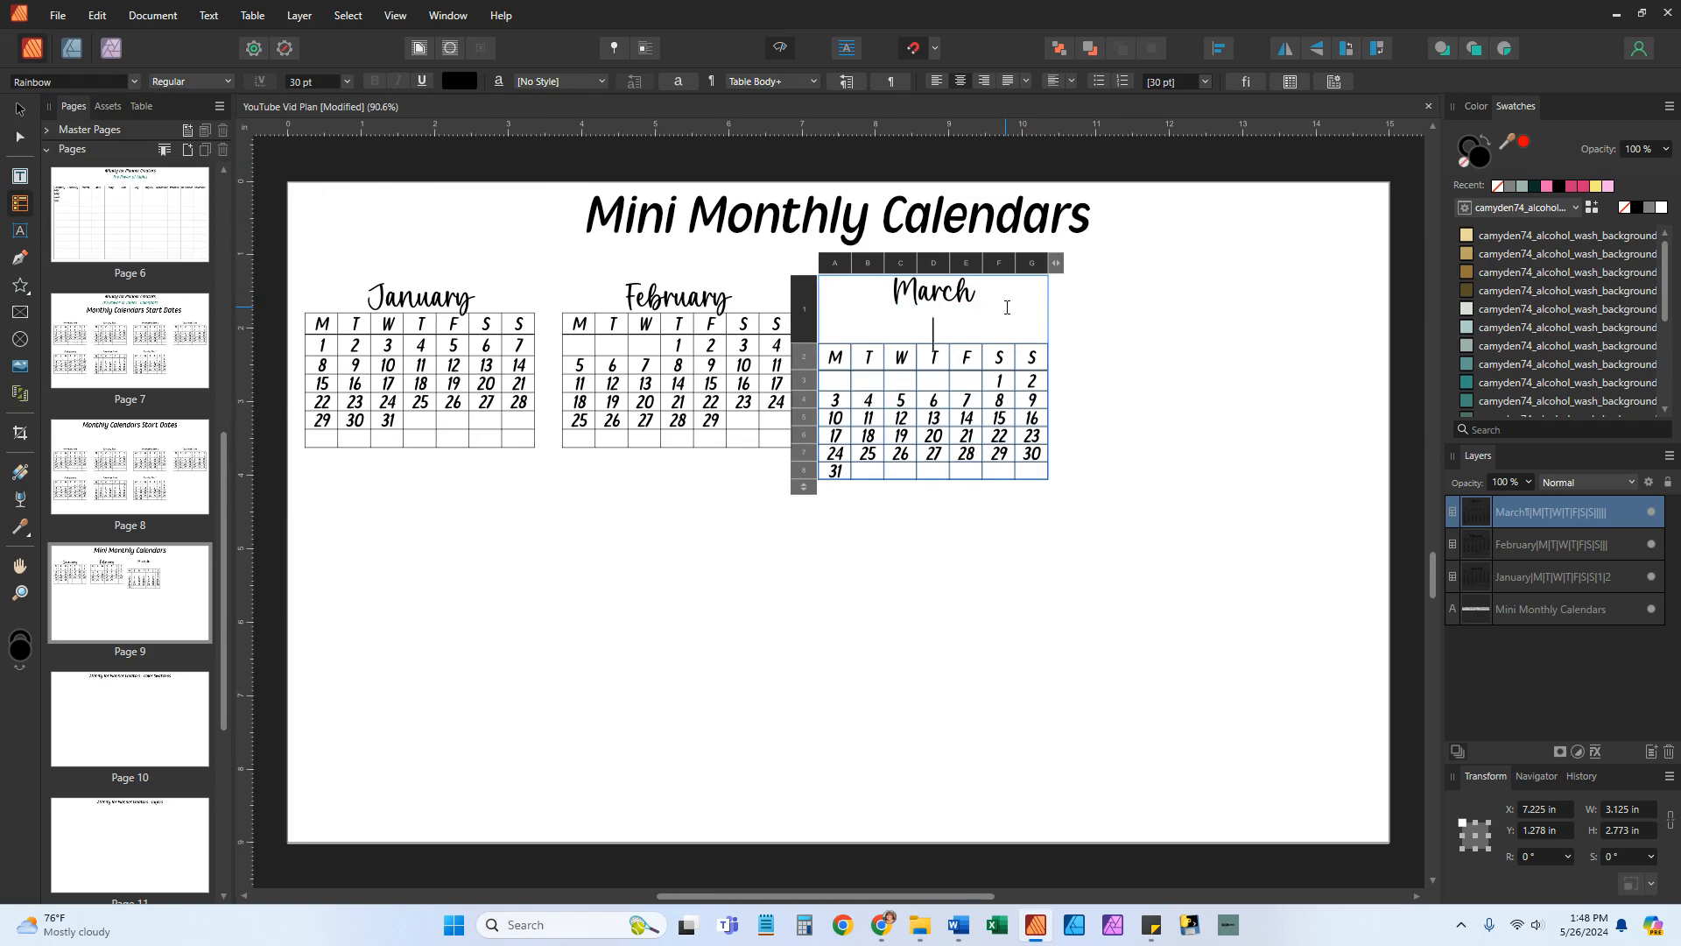
pyautogui.press('BackSpace')
pyautogui.click(1023, 478)
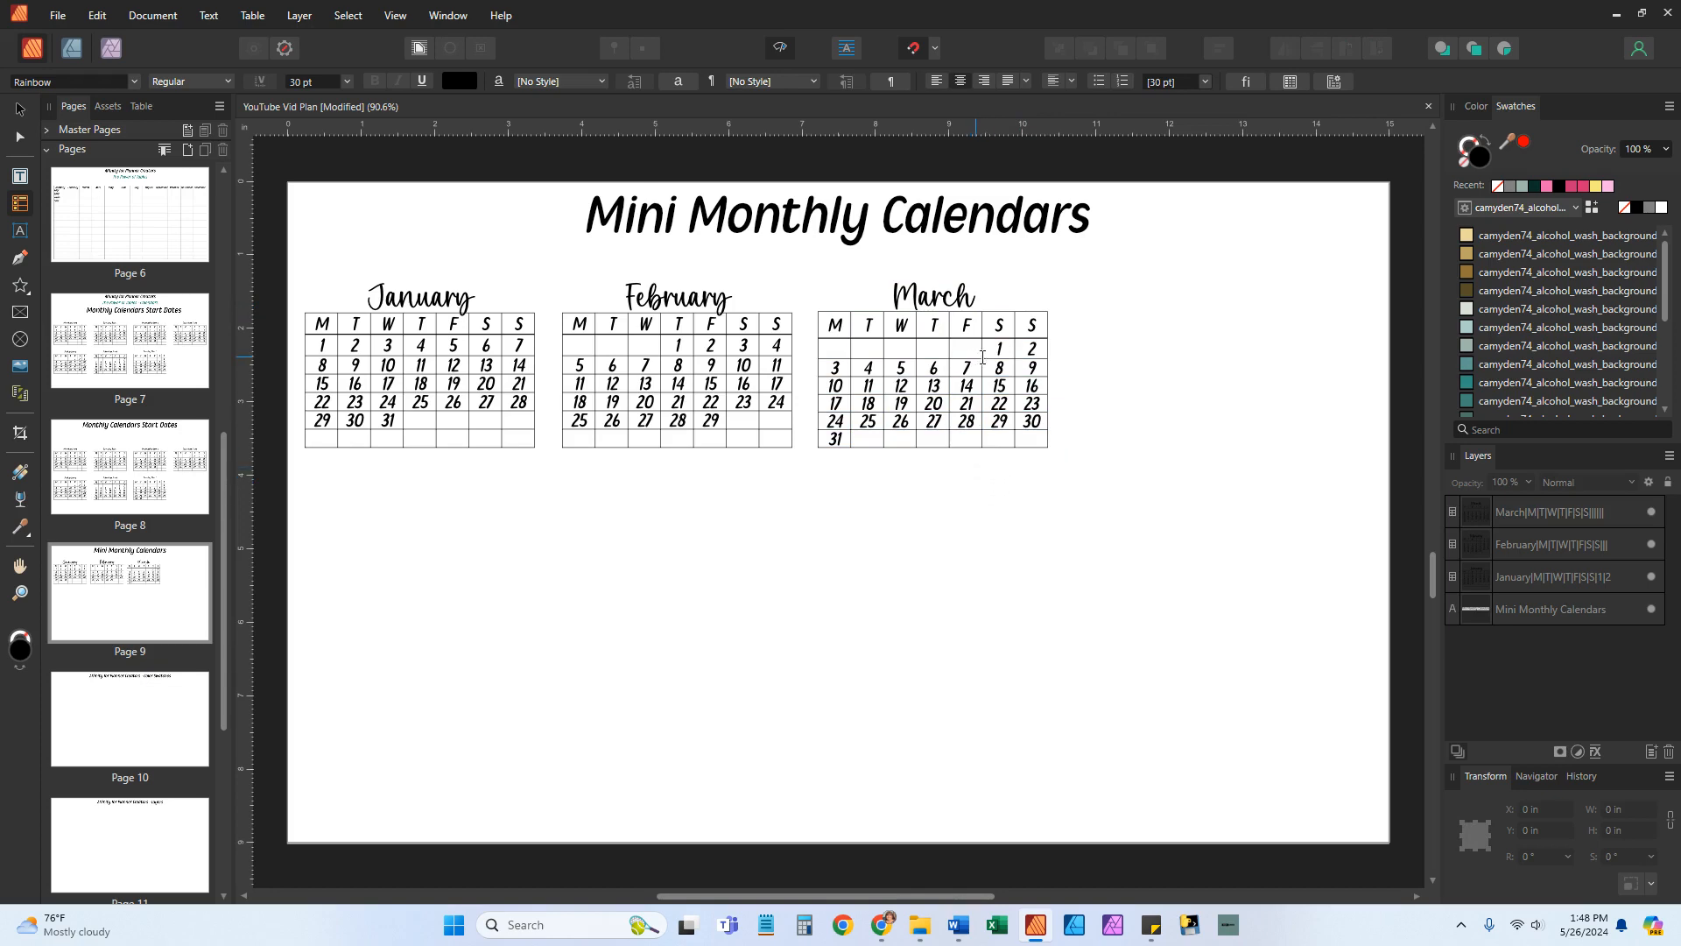
# Copy the Tuesday Start table from the start-dates page onto the Mini Monthly Calendars page and align it beside March
pyautogui.scroll(5, 1111, 397)
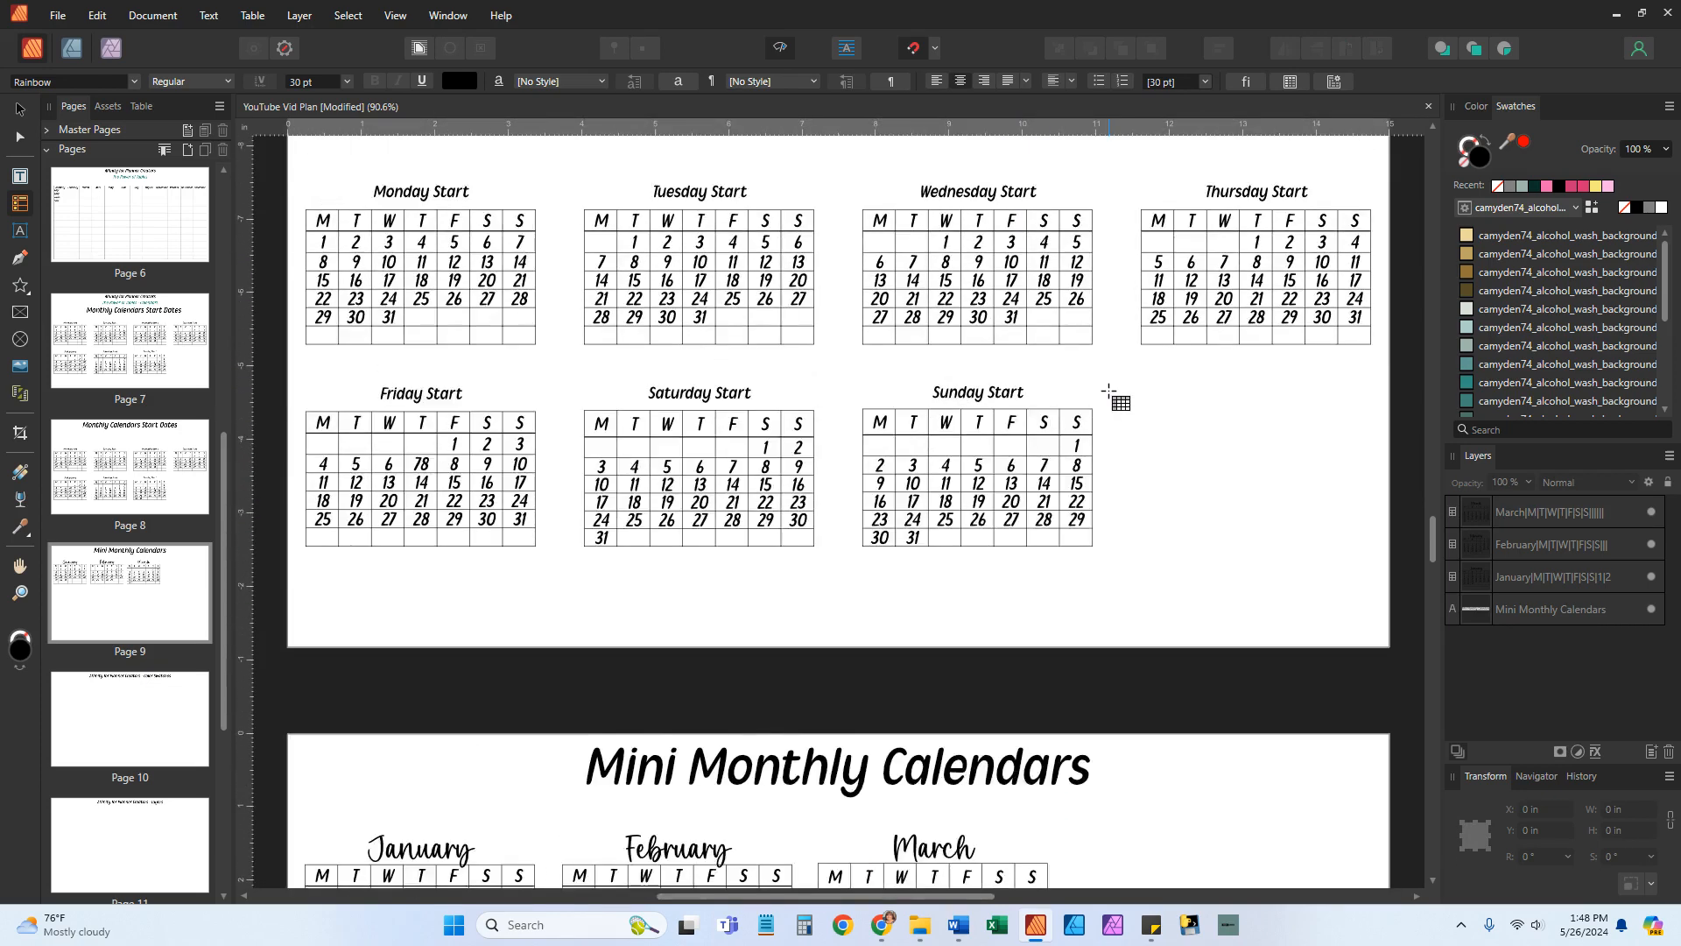
pyautogui.scroll(-5, 1110, 398)
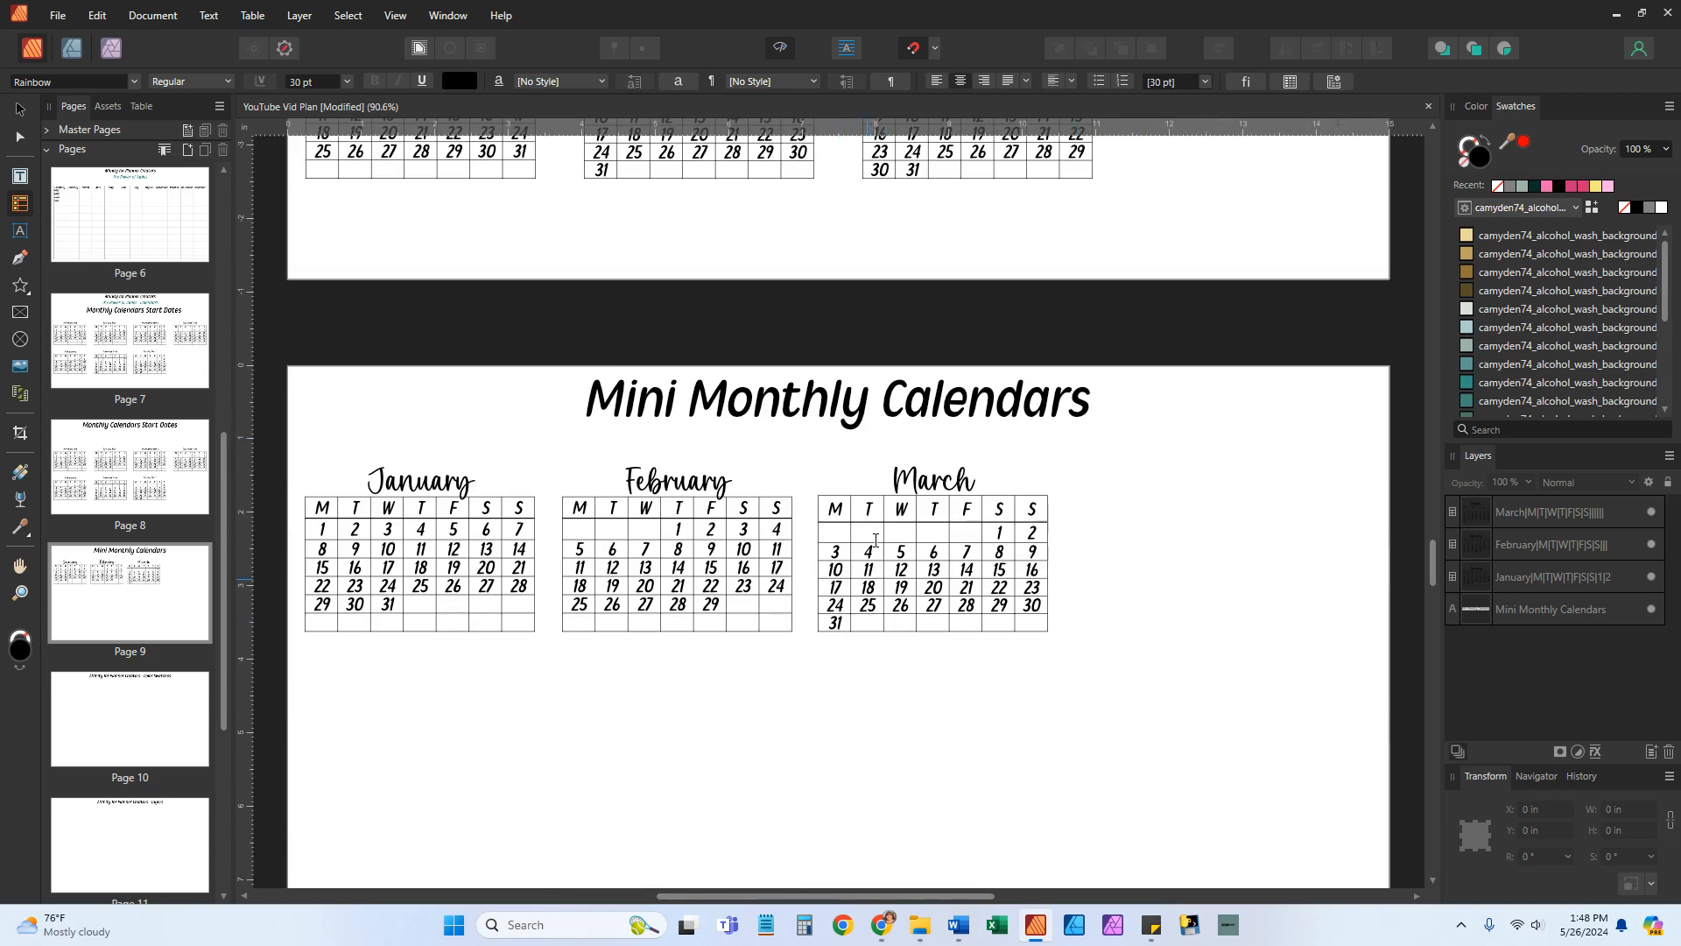
pyautogui.scroll(5, 902, 411)
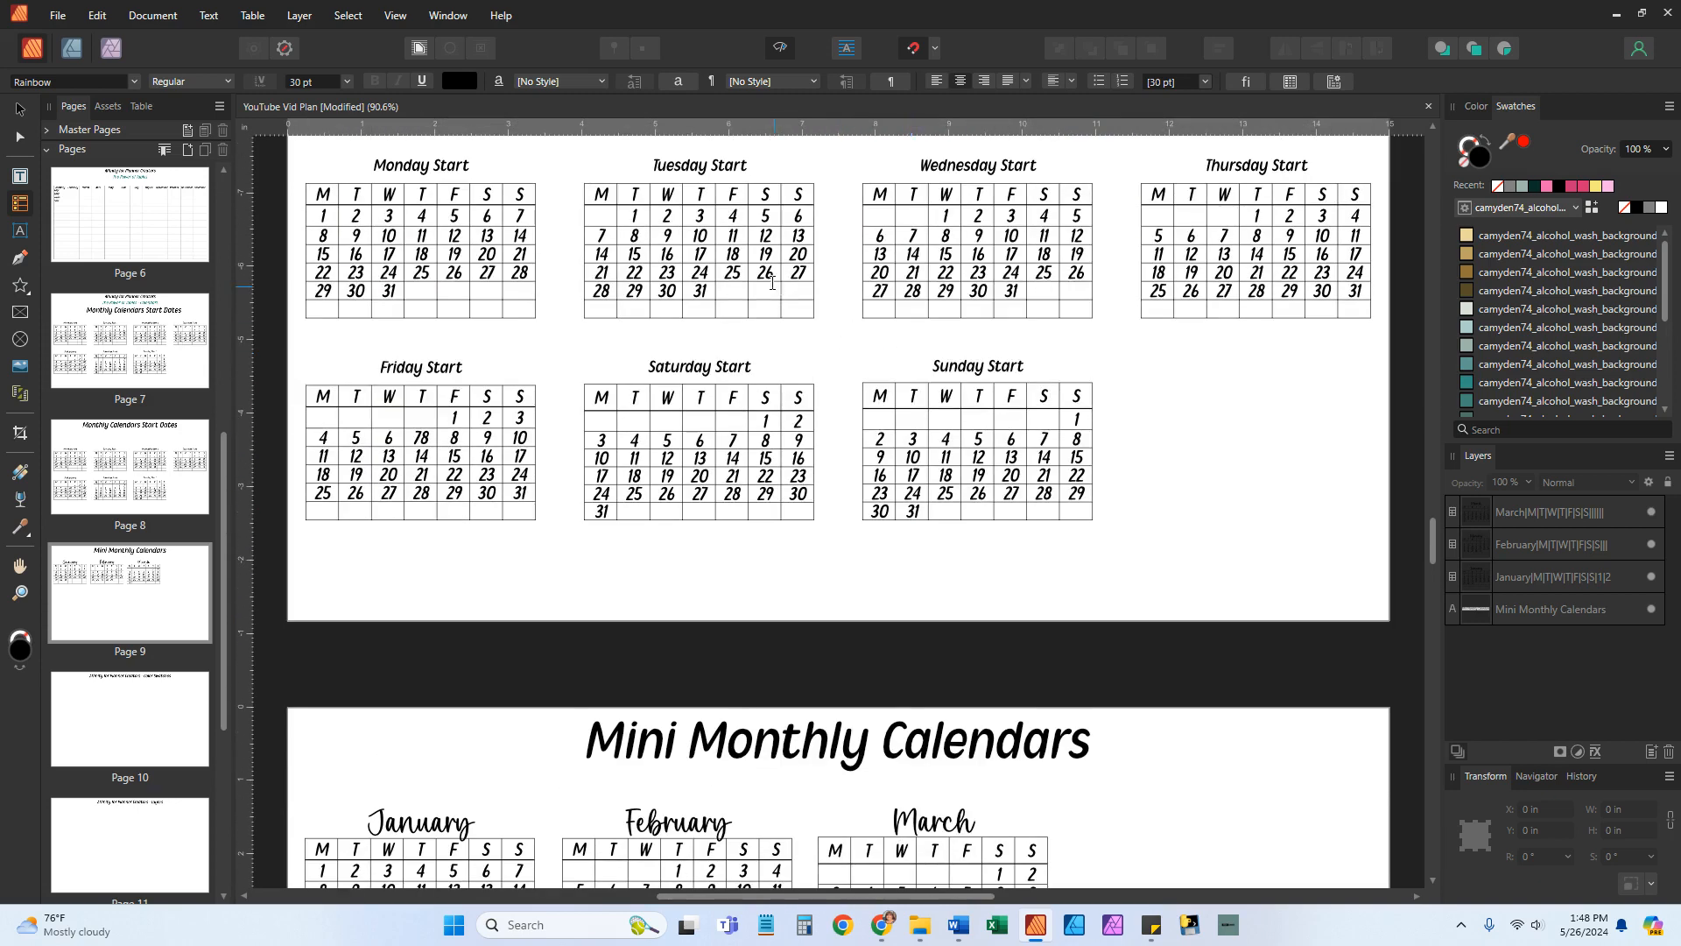
pyautogui.click(846, 354)
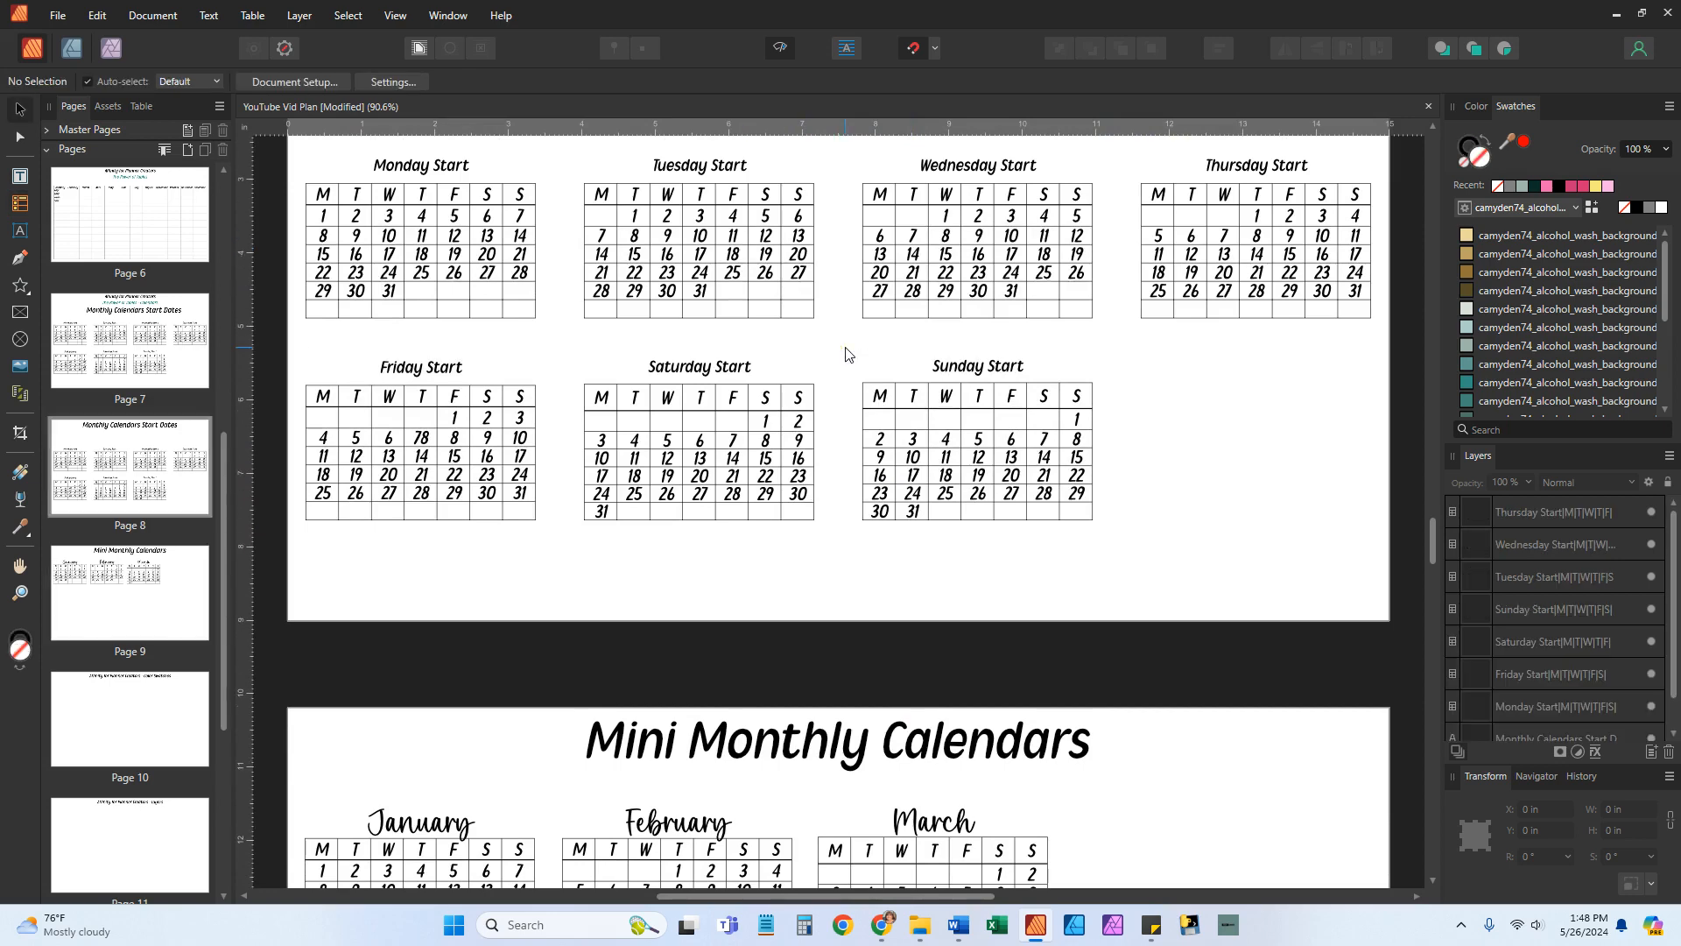
pyautogui.click(737, 244)
pyautogui.rightClick(738, 243)
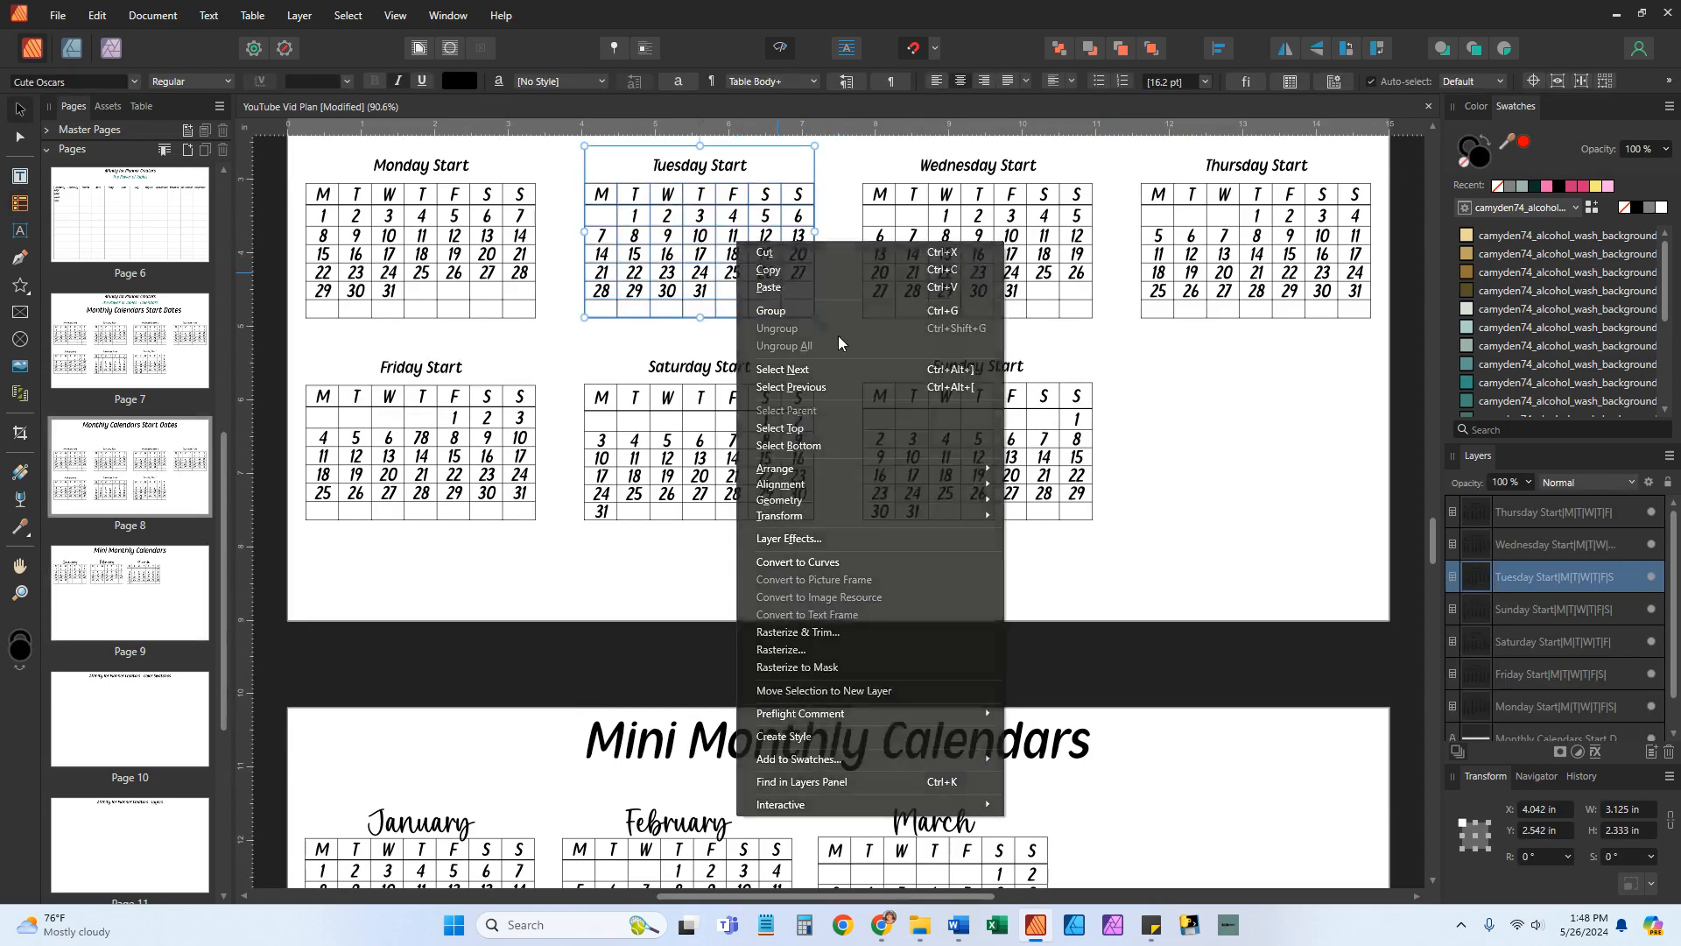
pyautogui.click(1189, 560)
pyautogui.scroll(-5, 1189, 560)
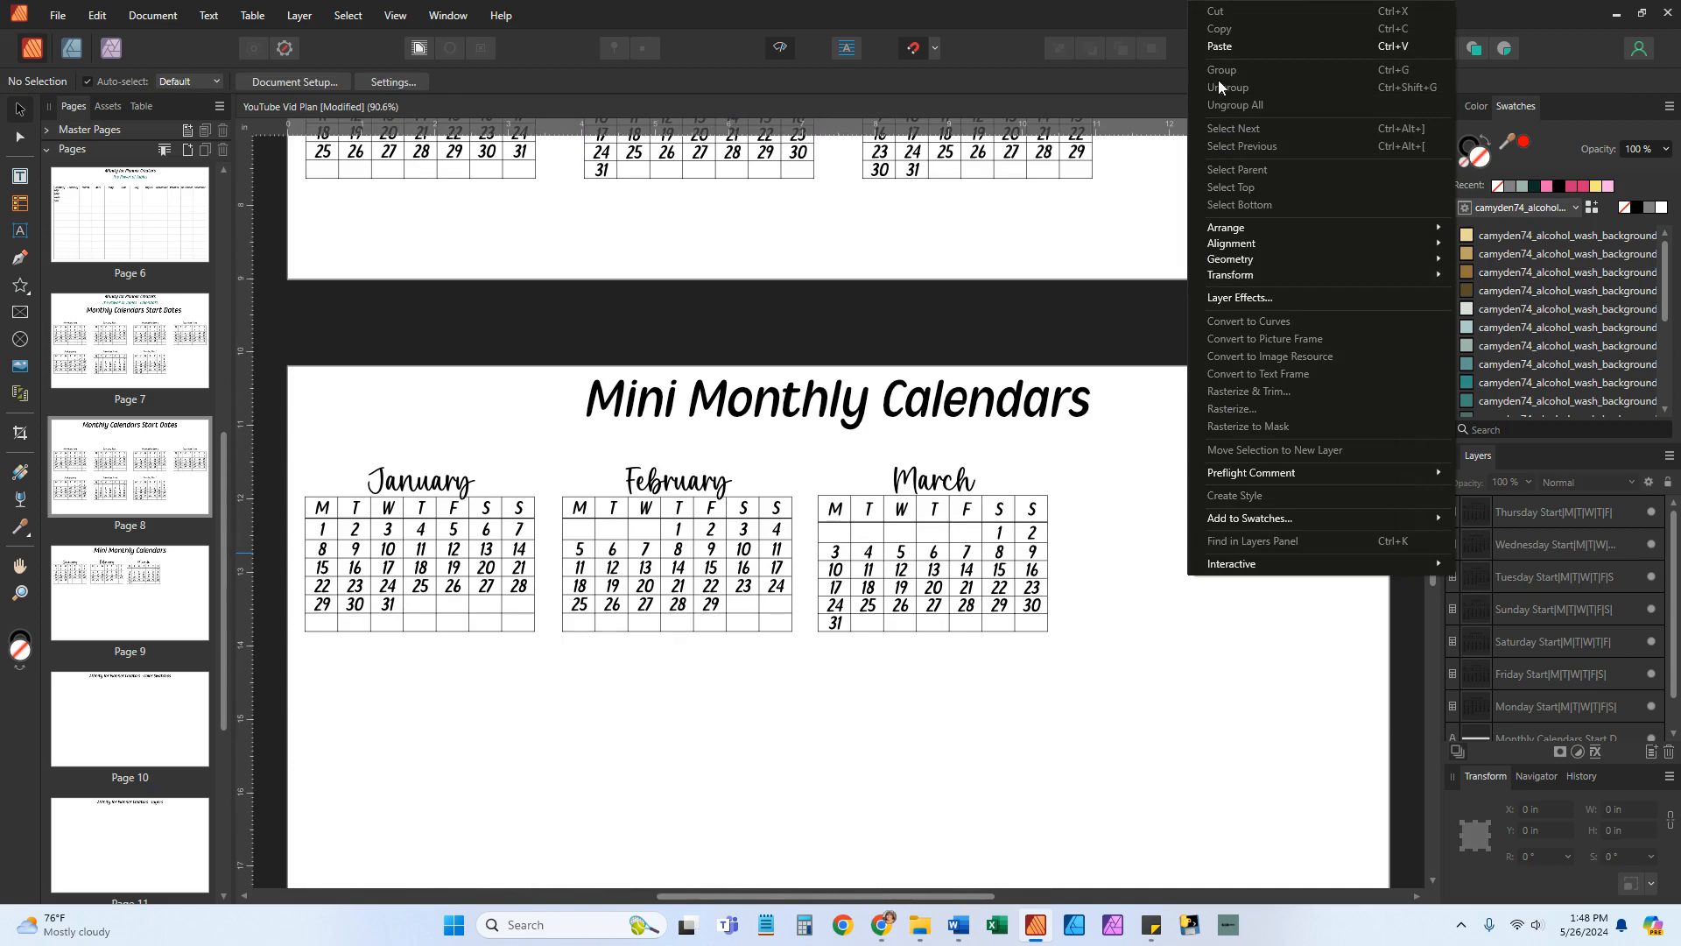
pyautogui.click(1224, 46)
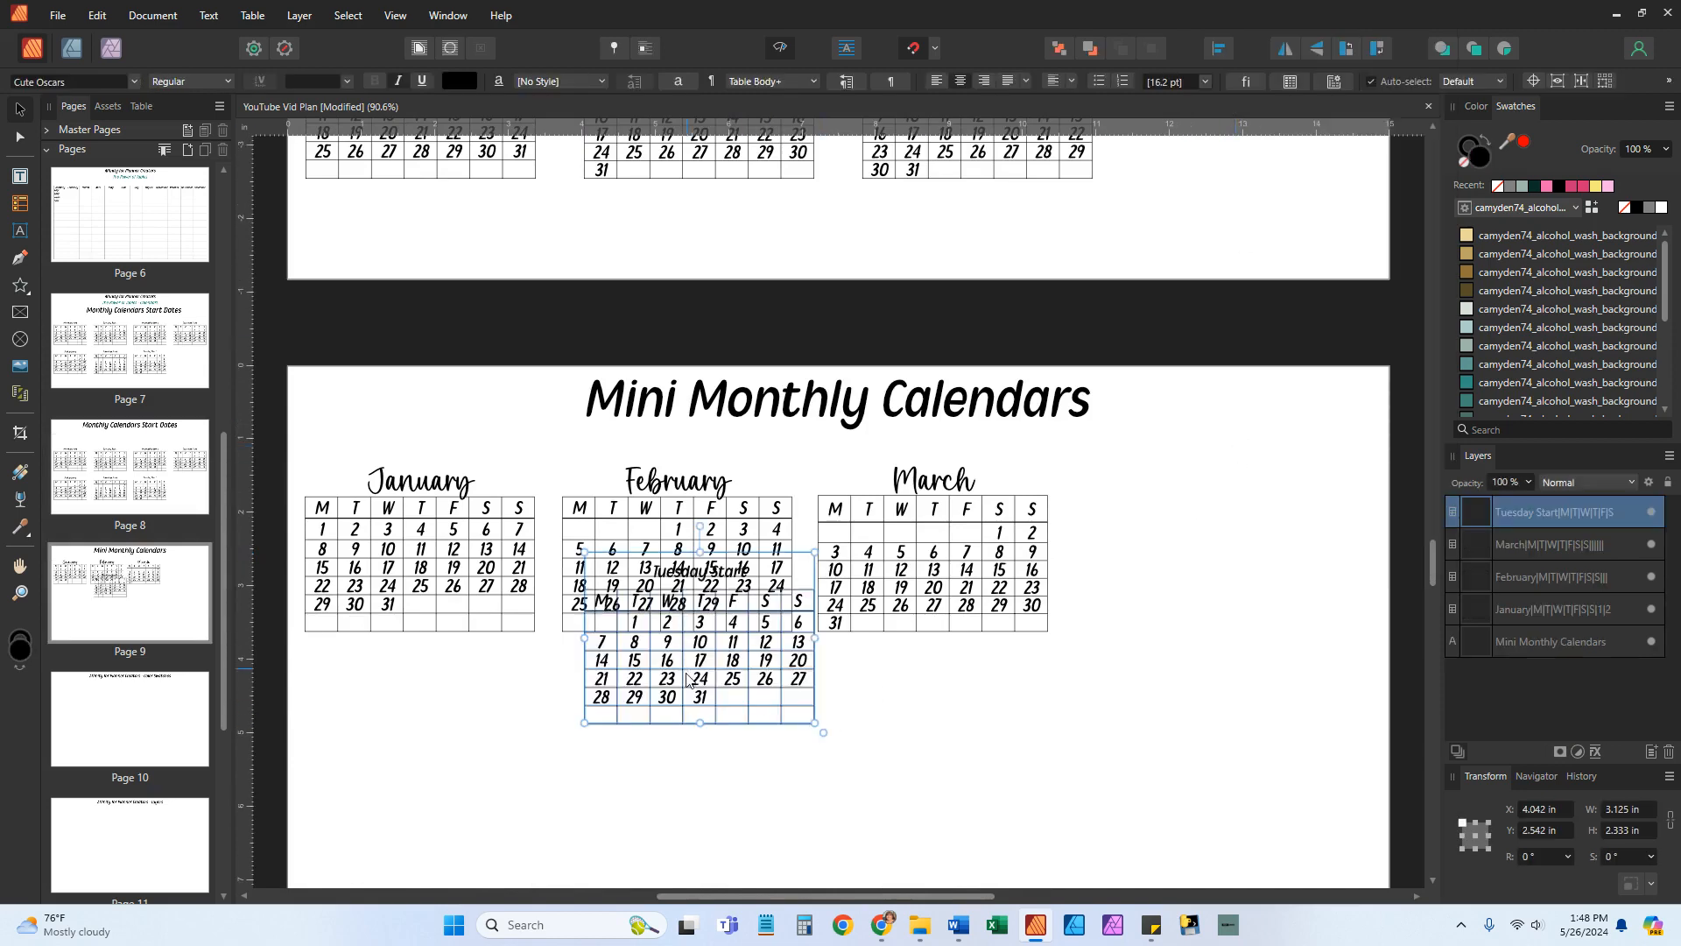
pyautogui.moveTo(687, 679); pyautogui.dragTo(1186, 583)
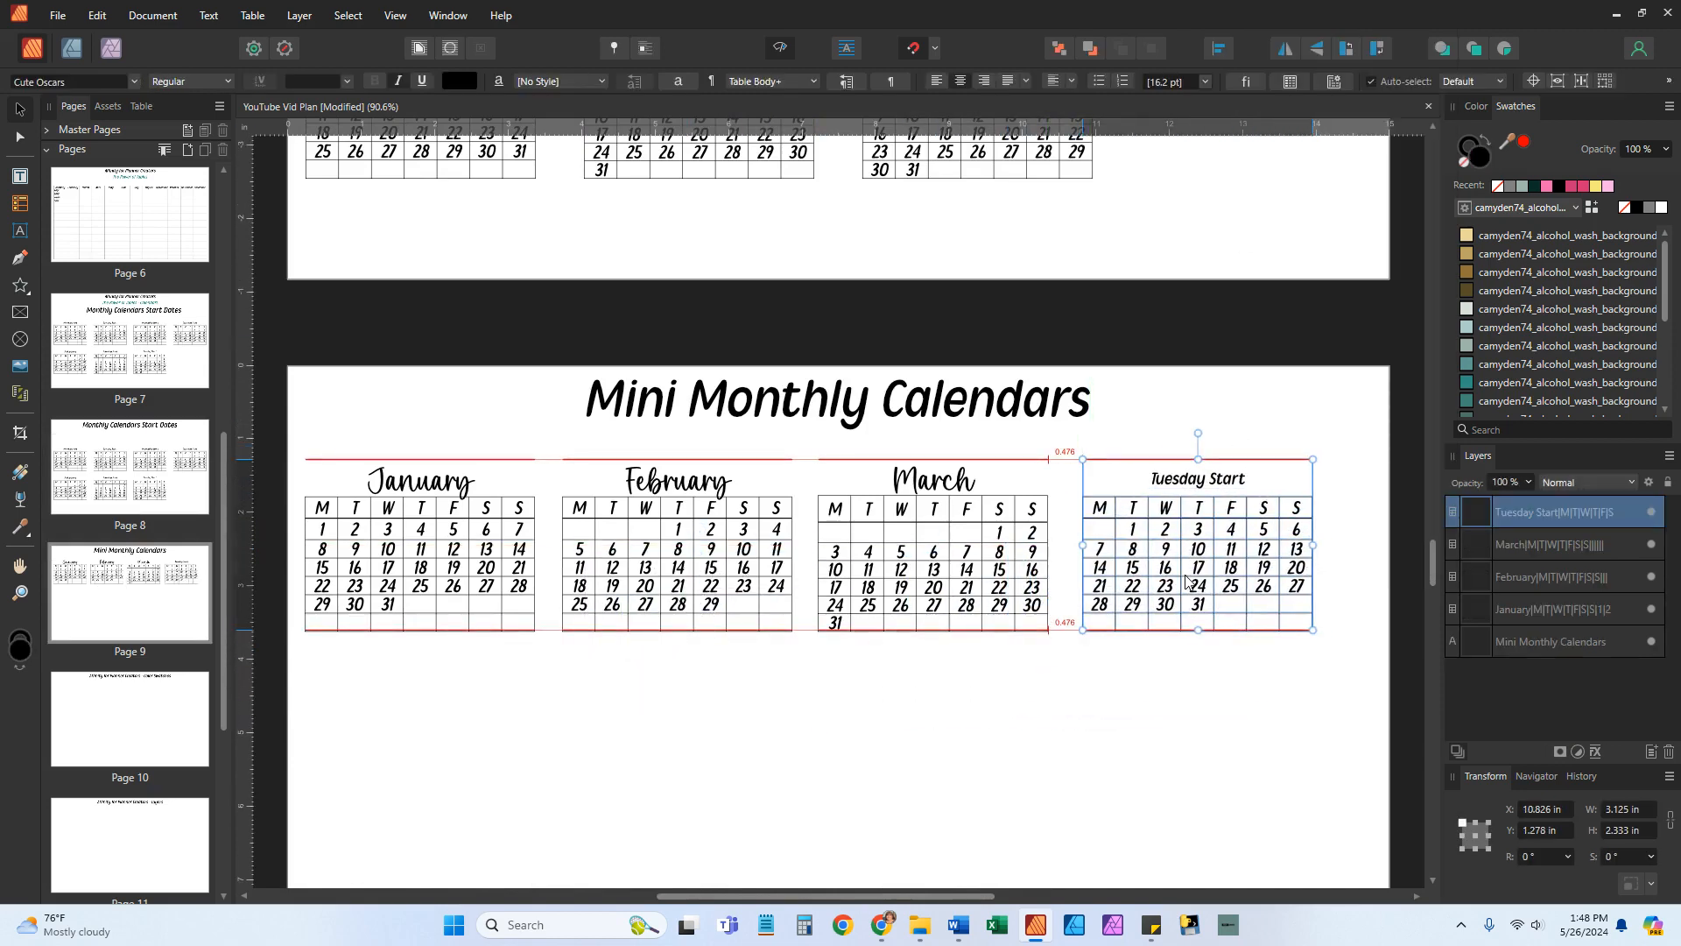
# Set the pasted Tuesday Start heading to 30 pt in the Rainbow font from the favourite fonts
pyautogui.doubleClick(1241, 480)
pyautogui.moveTo(1264, 480); pyautogui.dragTo(1130, 481)
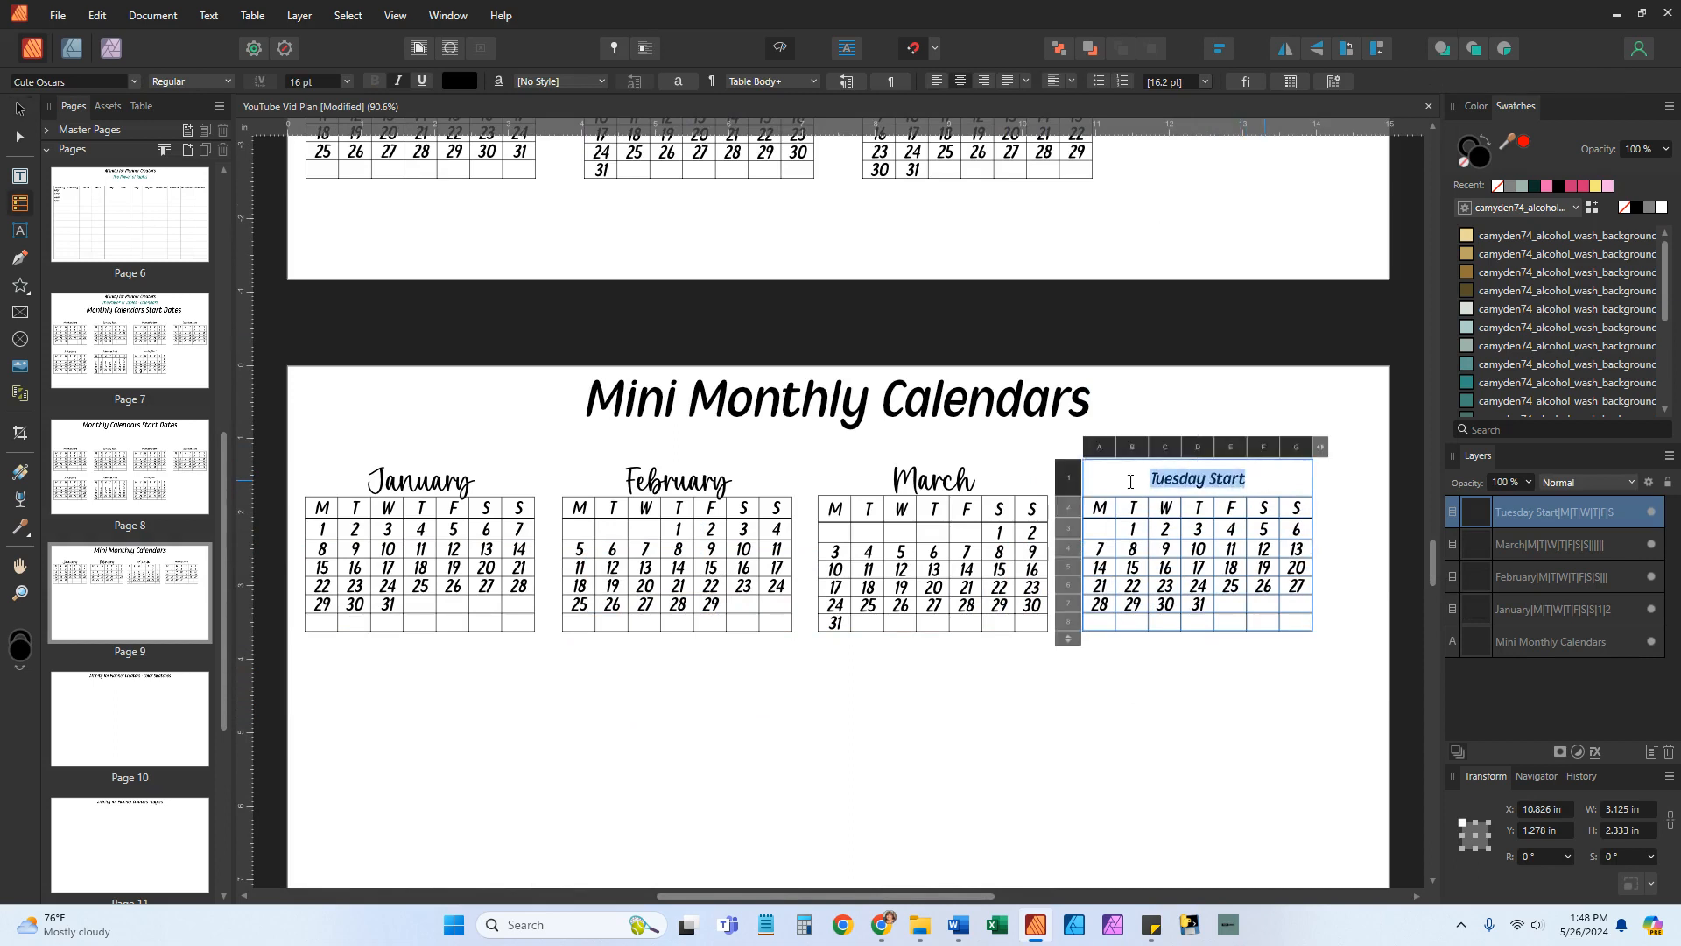
pyautogui.click(349, 82)
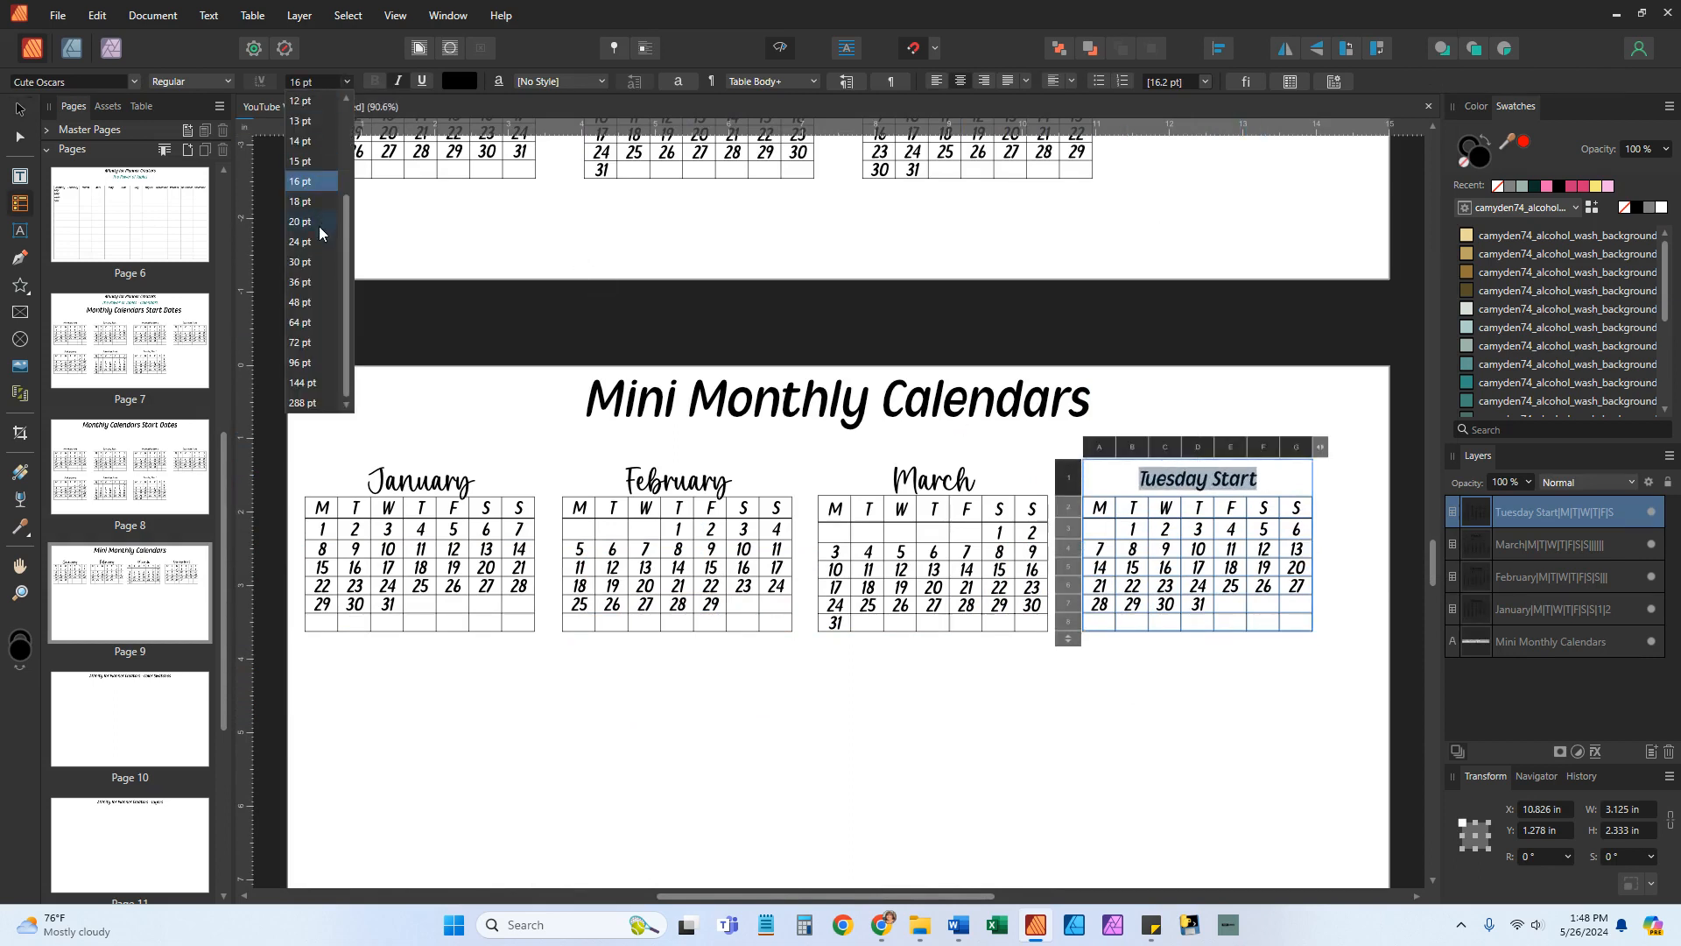
pyautogui.click(306, 262)
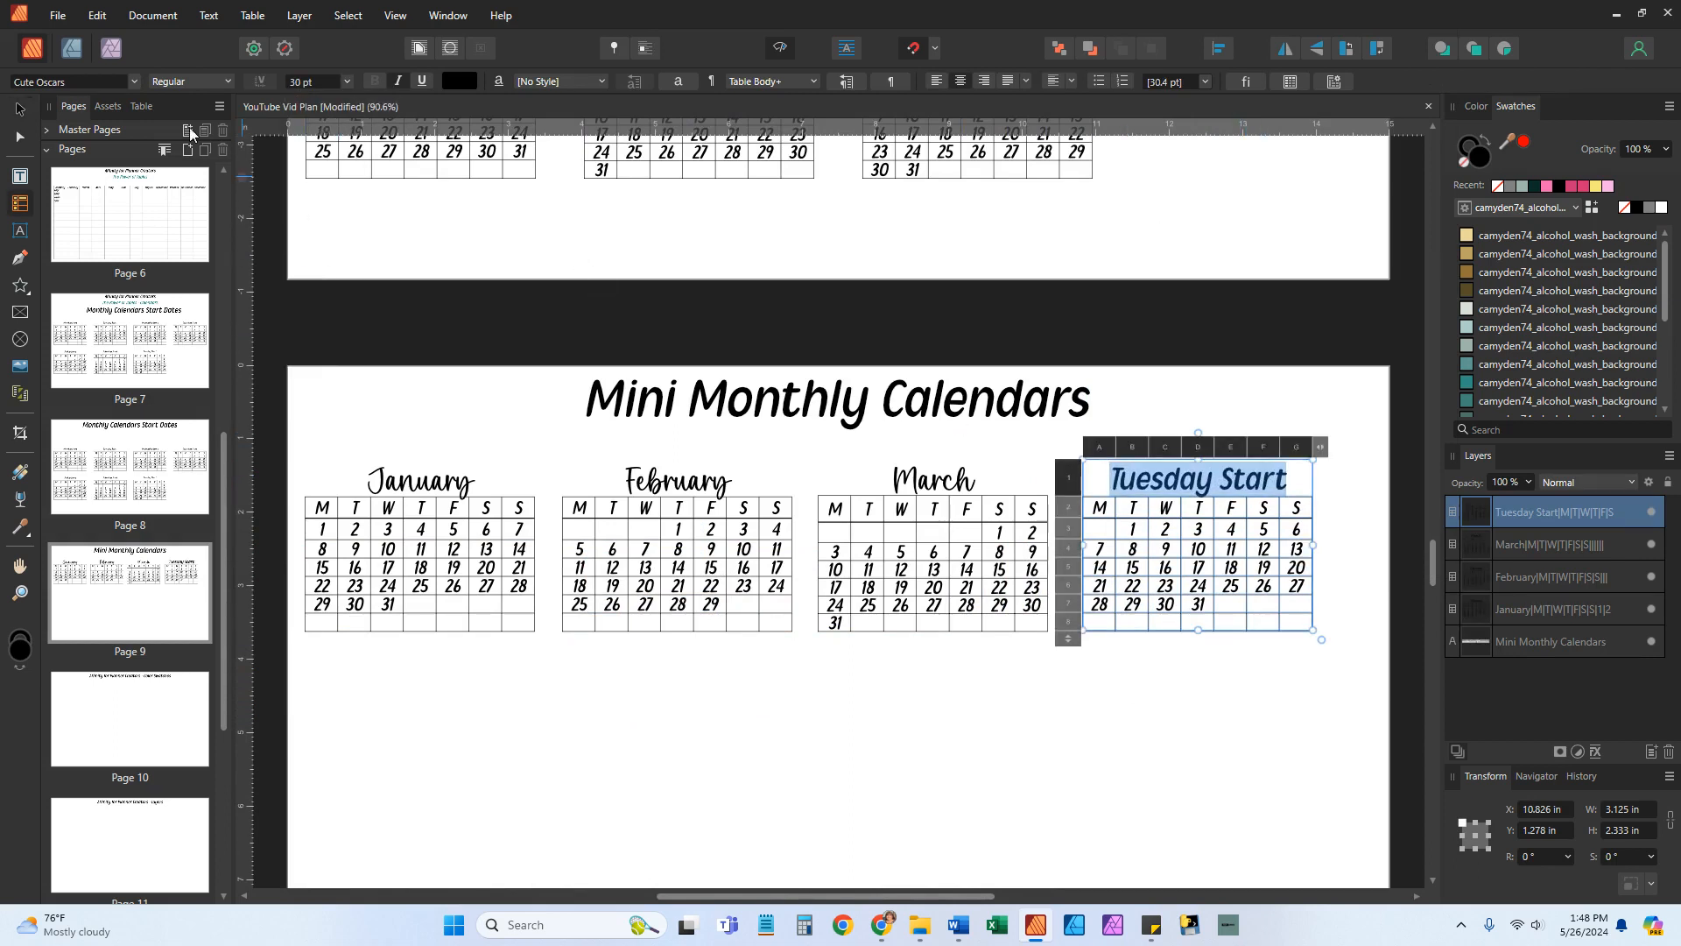
pyautogui.click(134, 81)
pyautogui.click(100, 103)
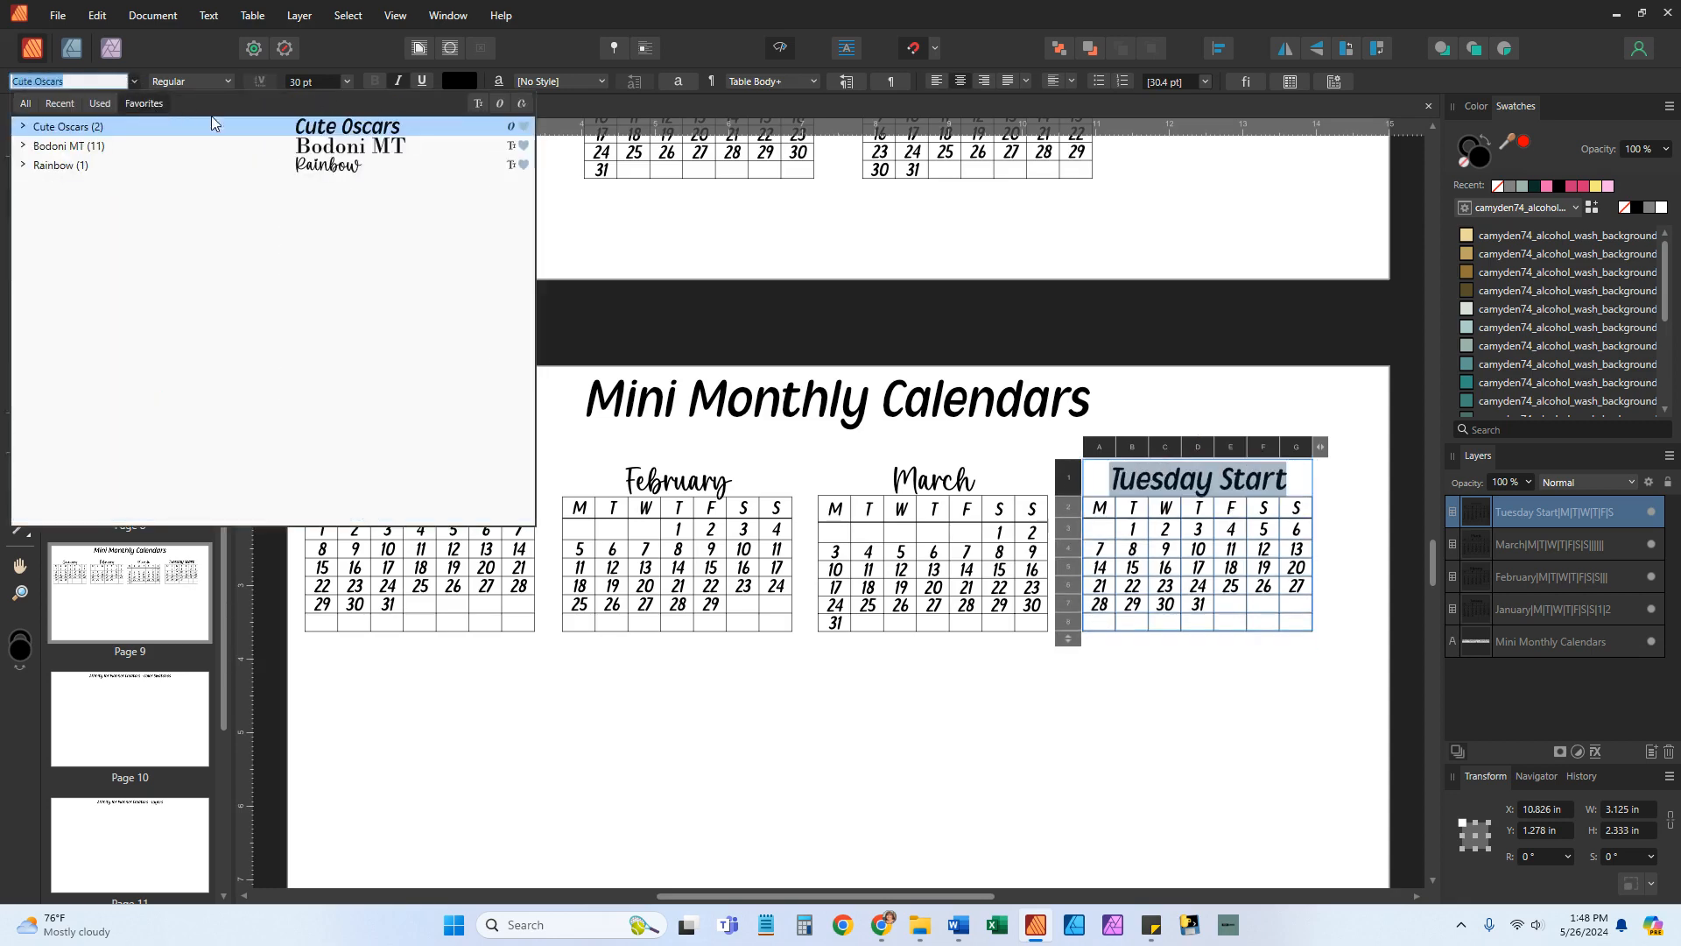
pyautogui.click(350, 164)
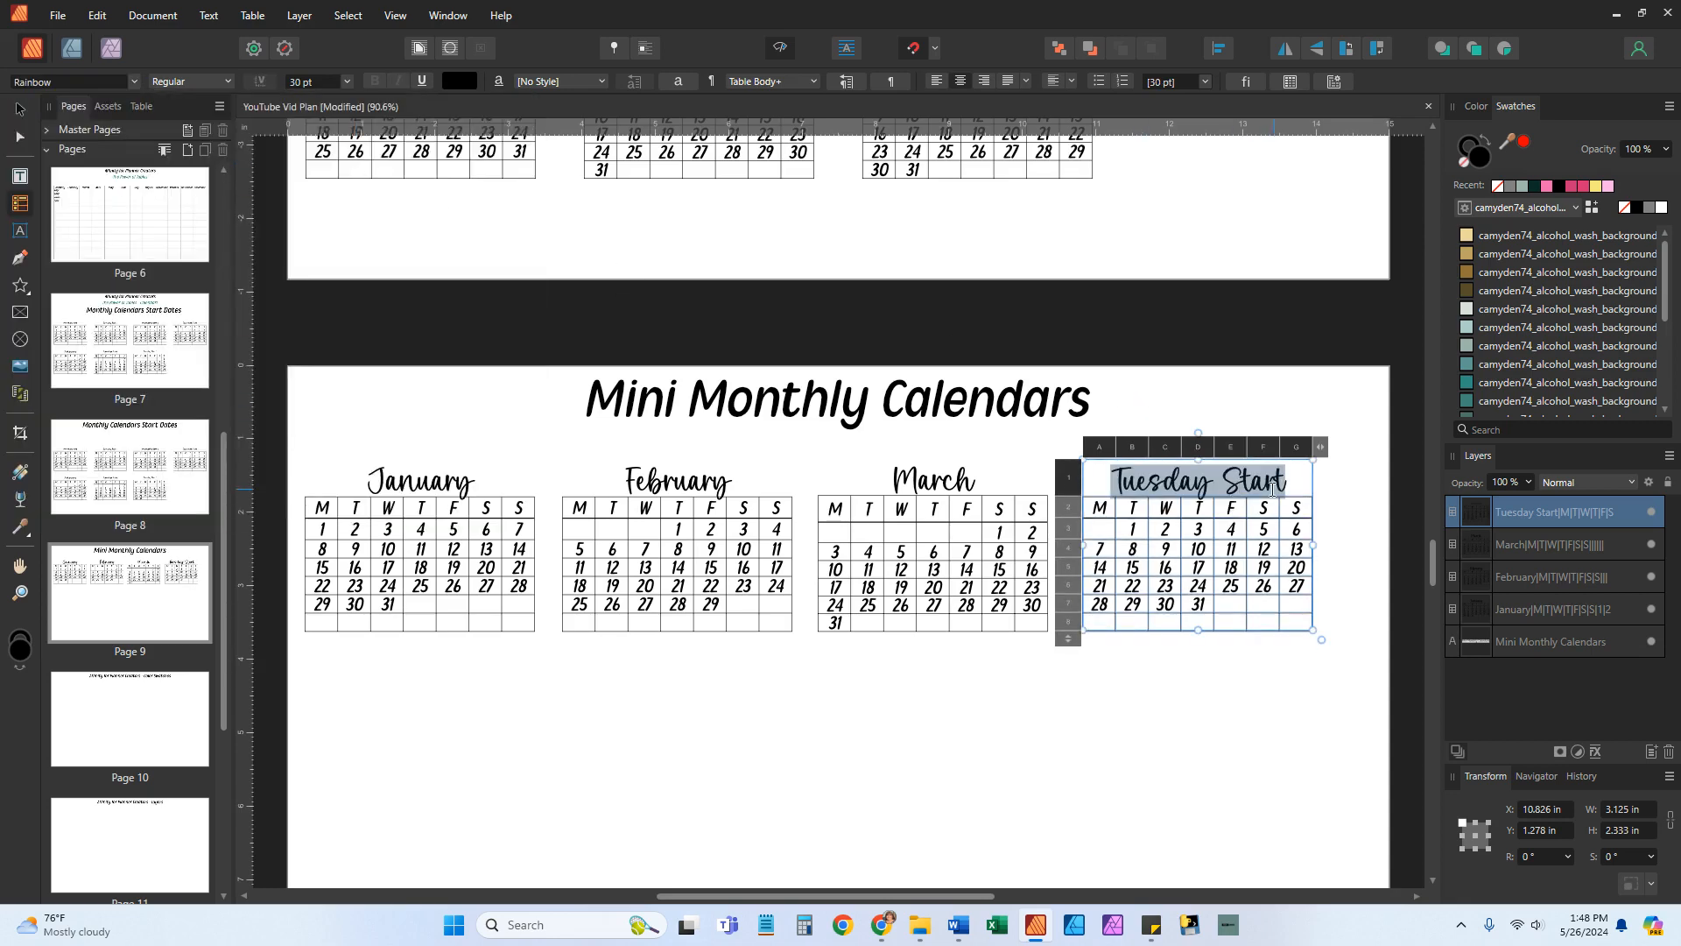
# Replace the Tuesday Start heading text with "April" and deselect the table
pyautogui.write('April')
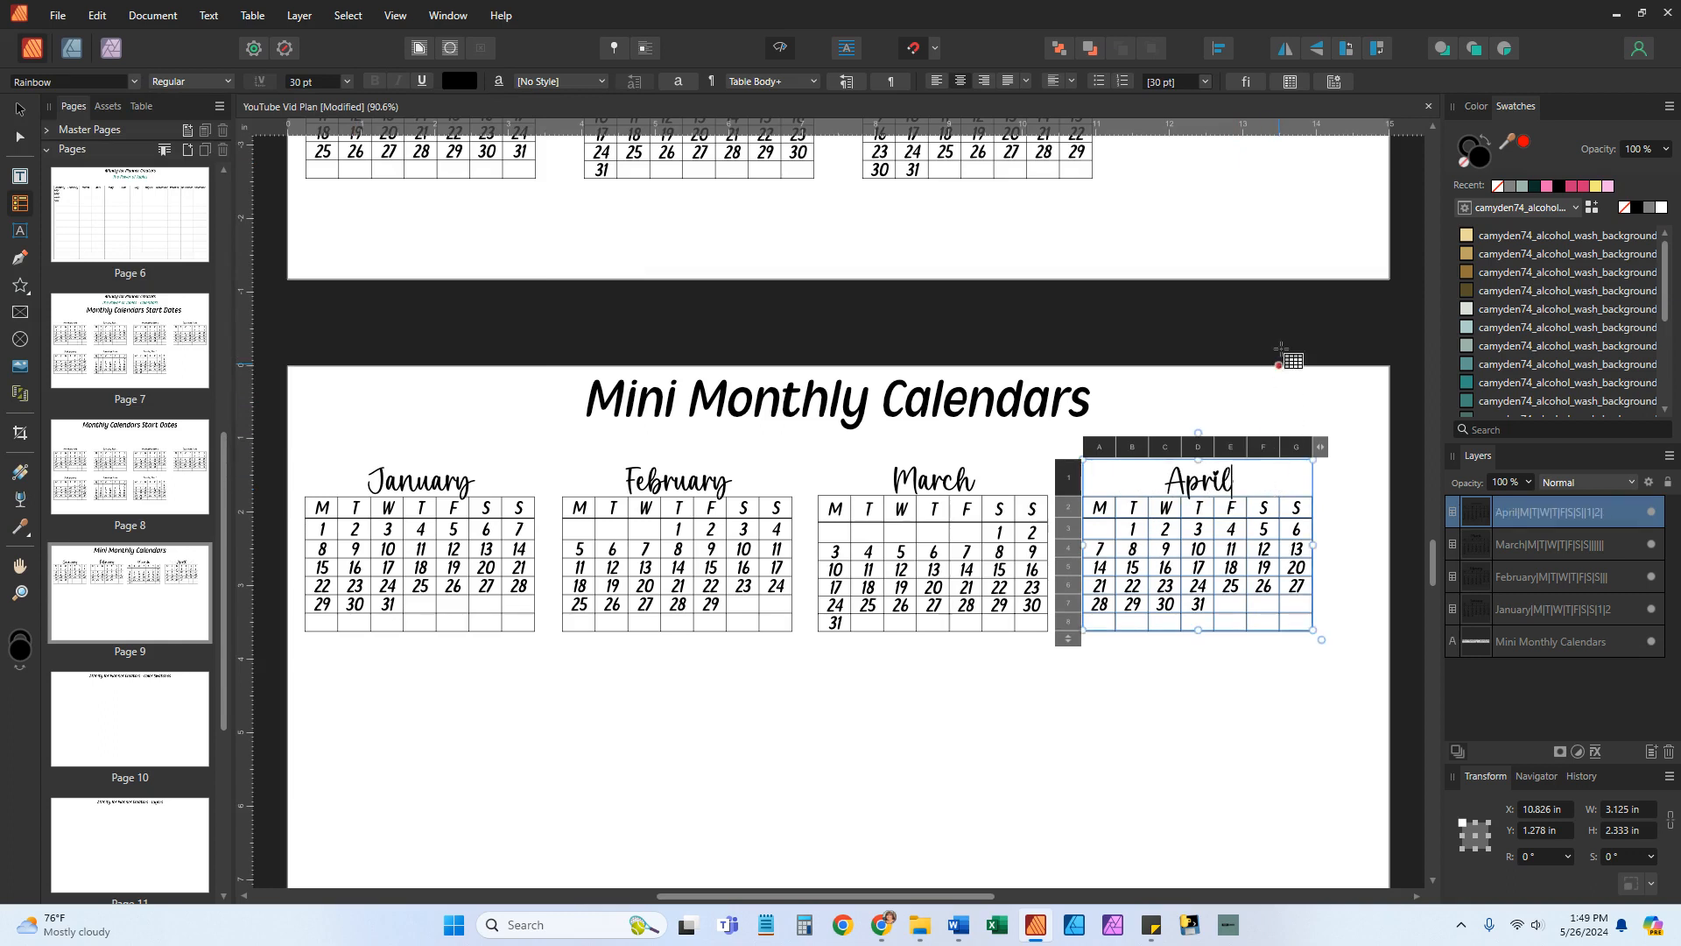
pyautogui.press('Escape')
pyautogui.press('Escape')
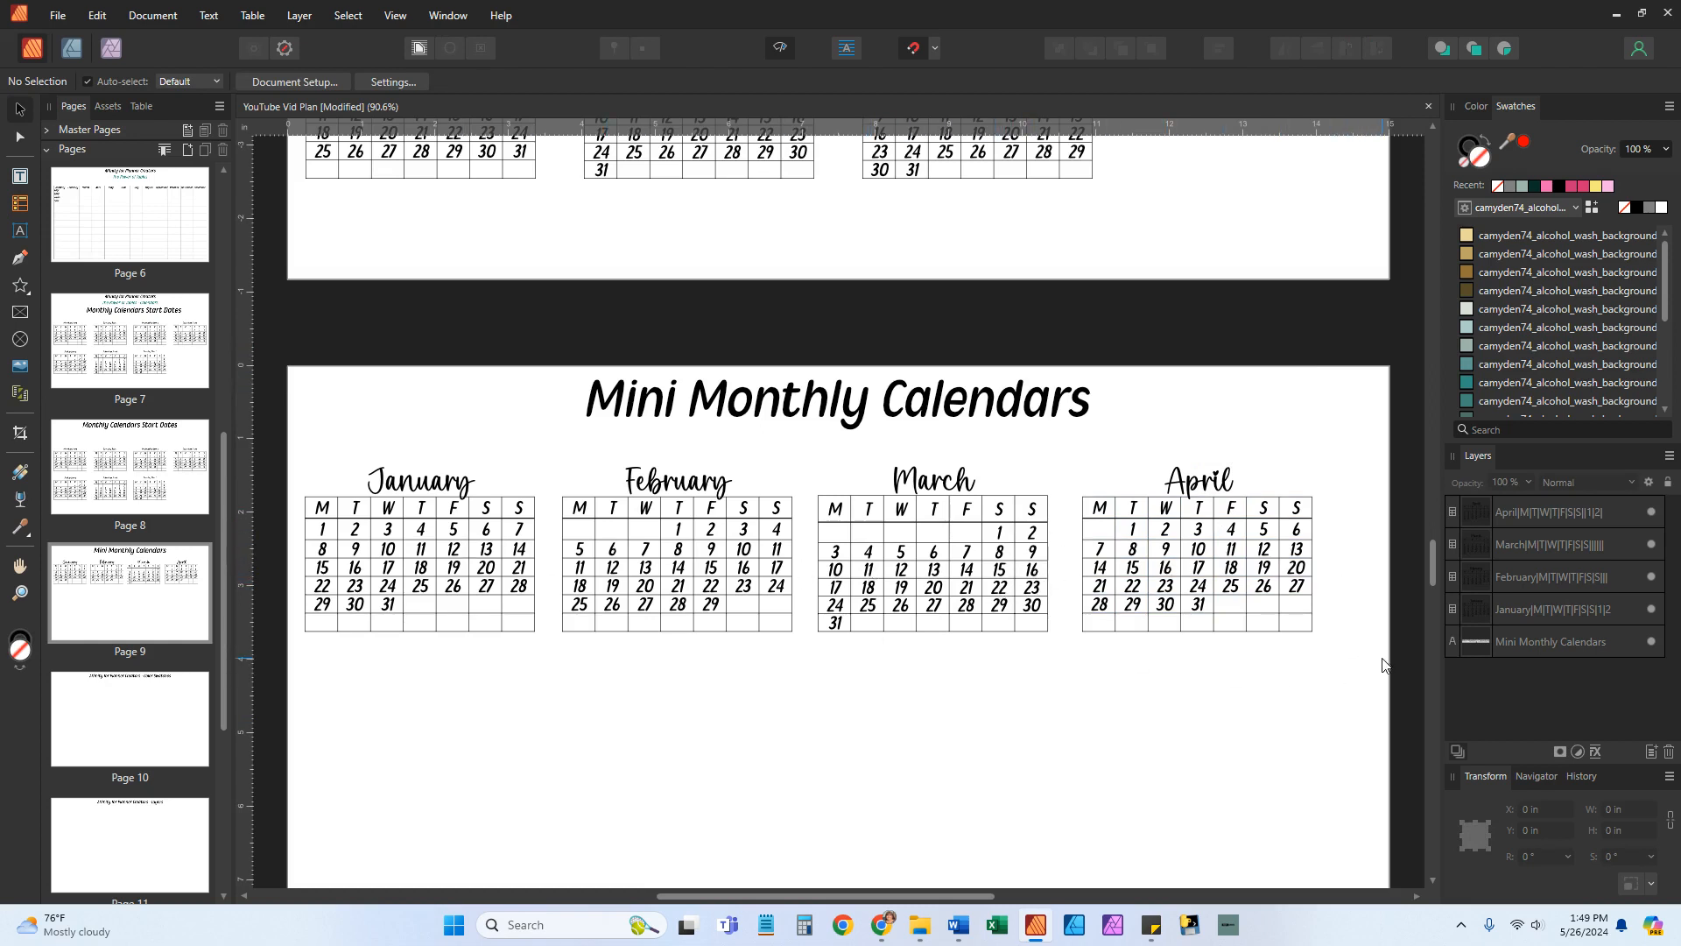
# Align the tops of the January to April calendars and space them evenly horizontally within the selection bounds
pyautogui.moveTo(1383, 662); pyautogui.dragTo(292, 428)
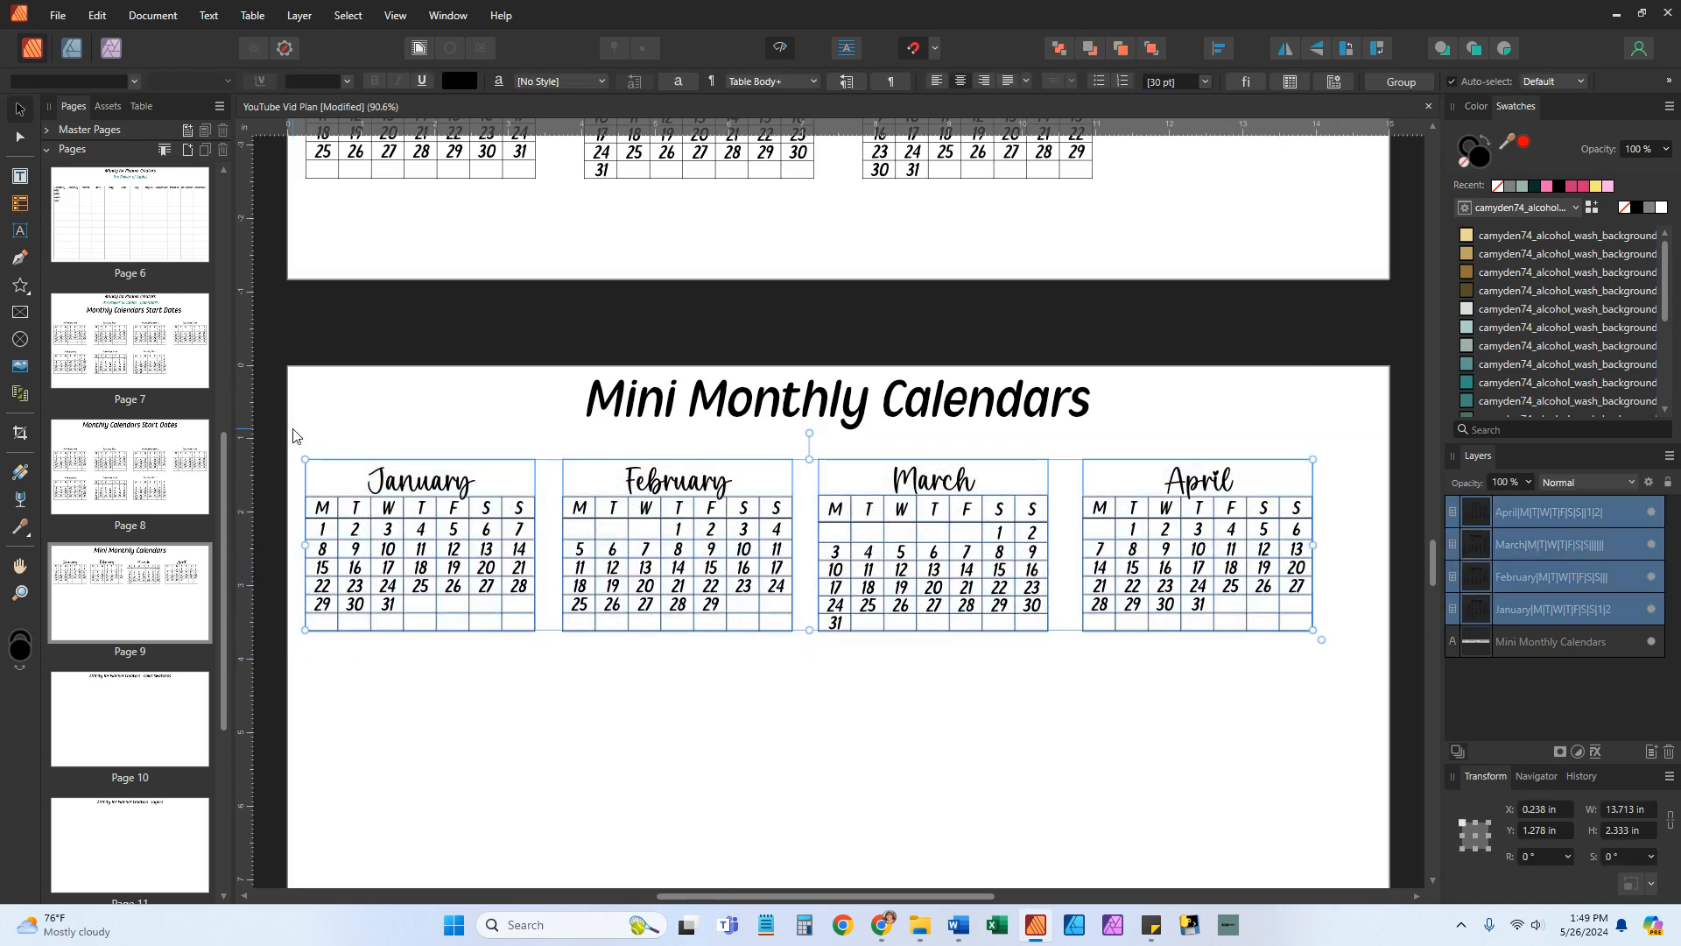
pyautogui.click(1222, 50)
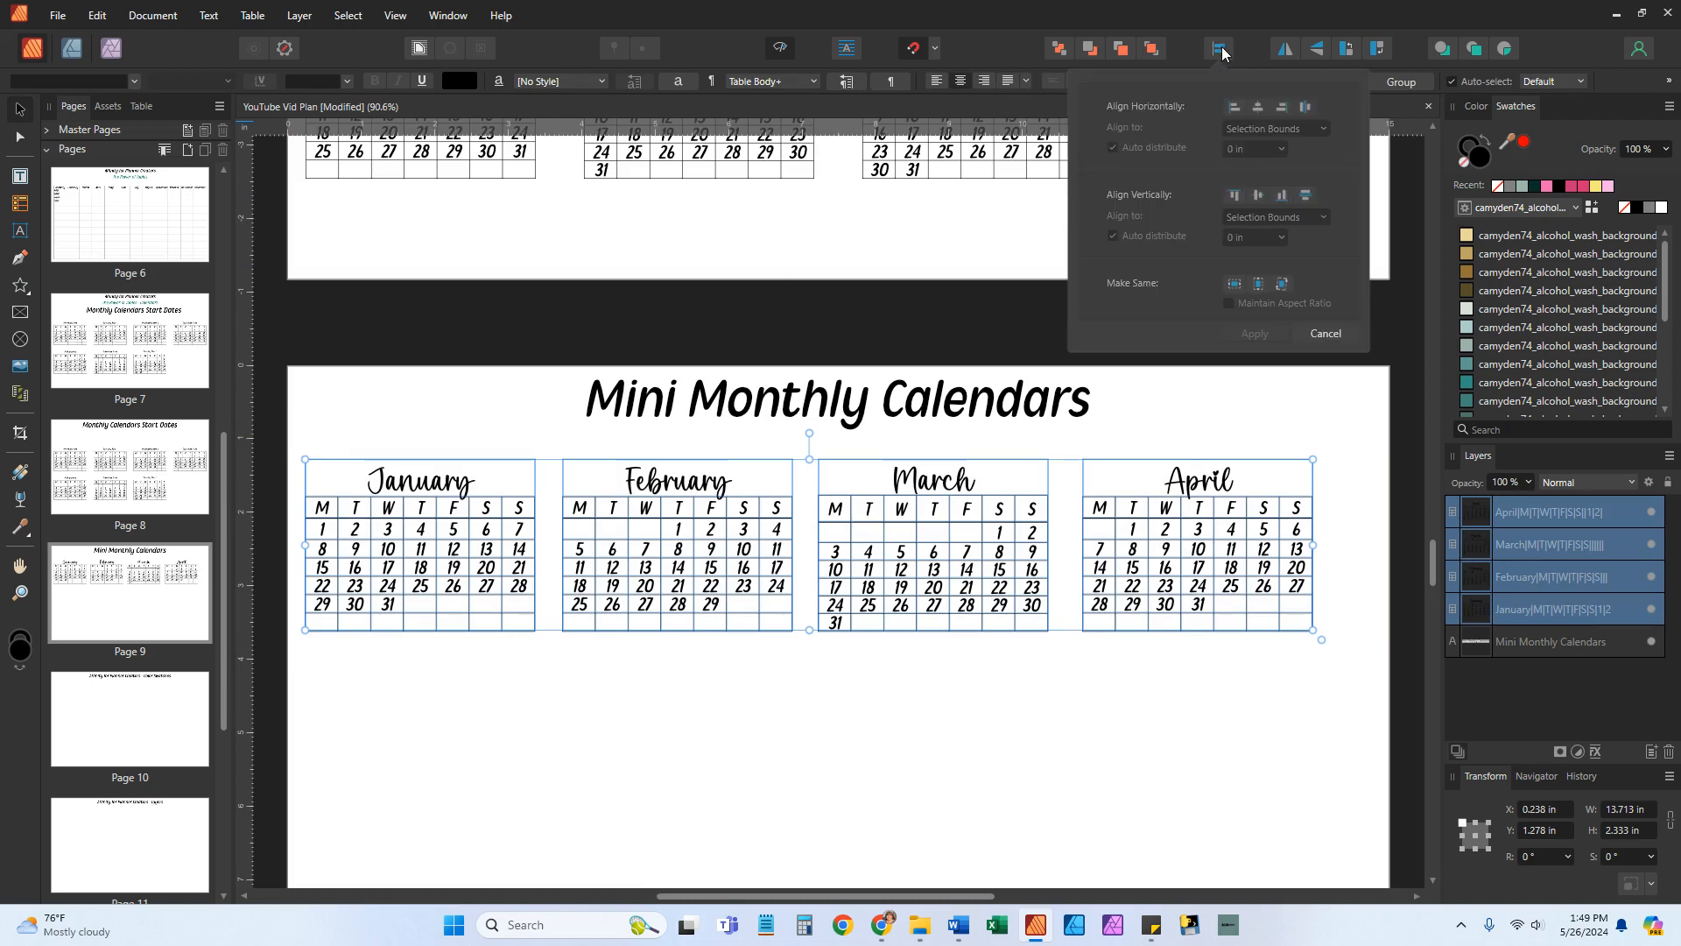
pyautogui.click(1235, 197)
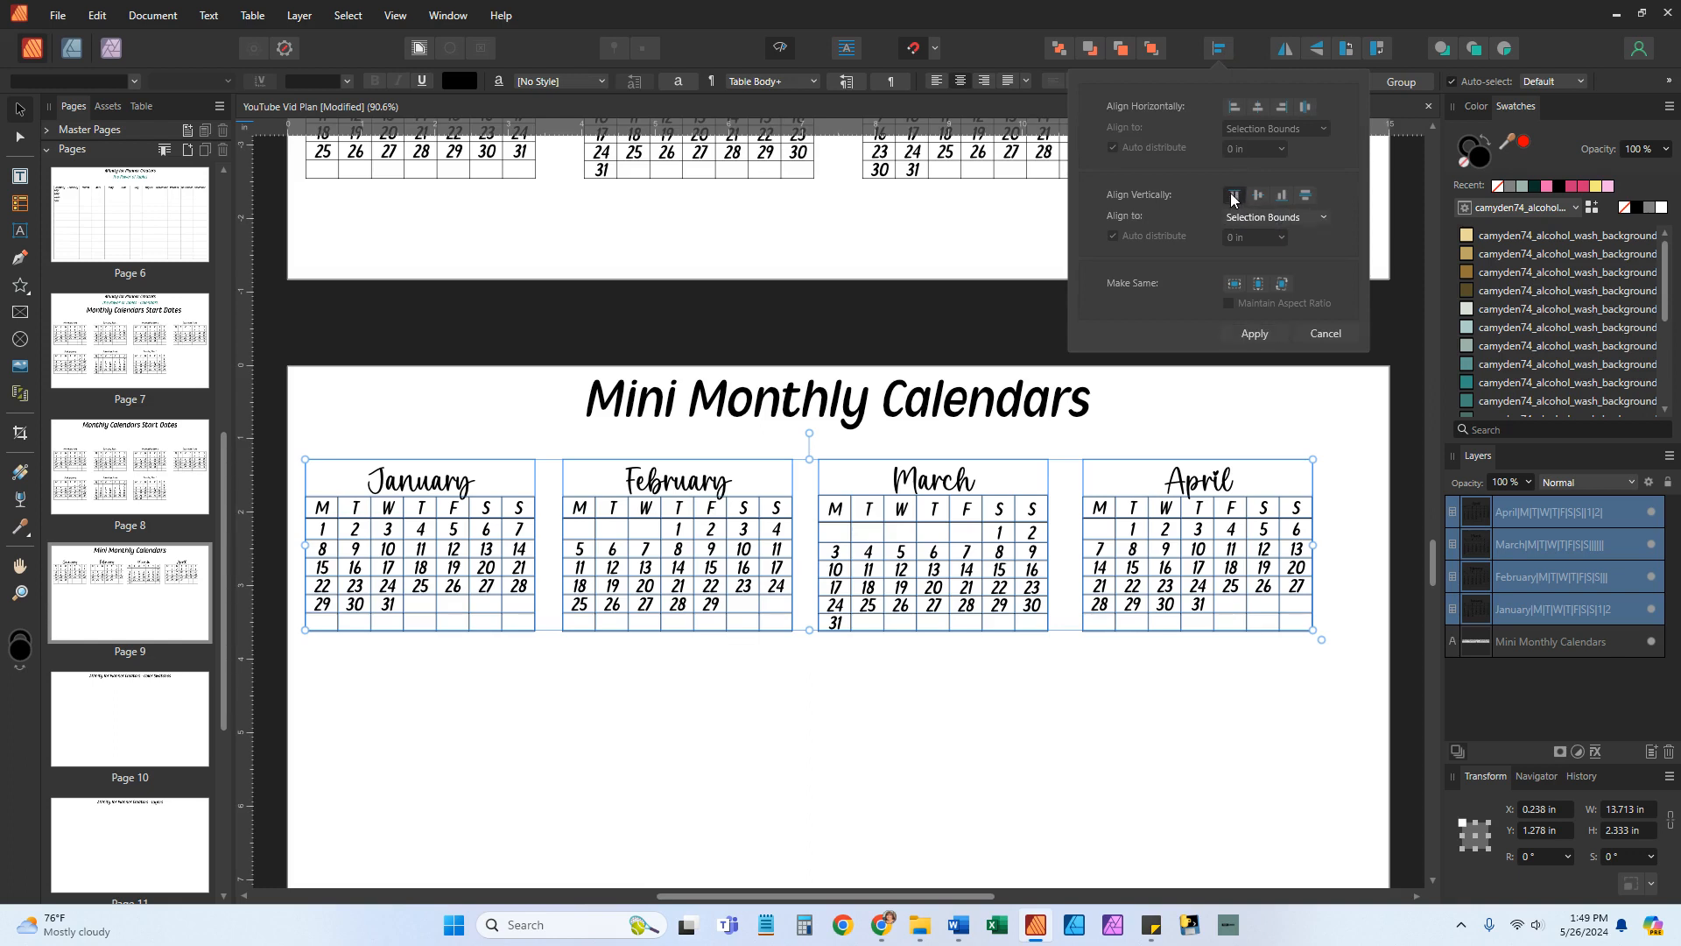
pyautogui.click(1305, 108)
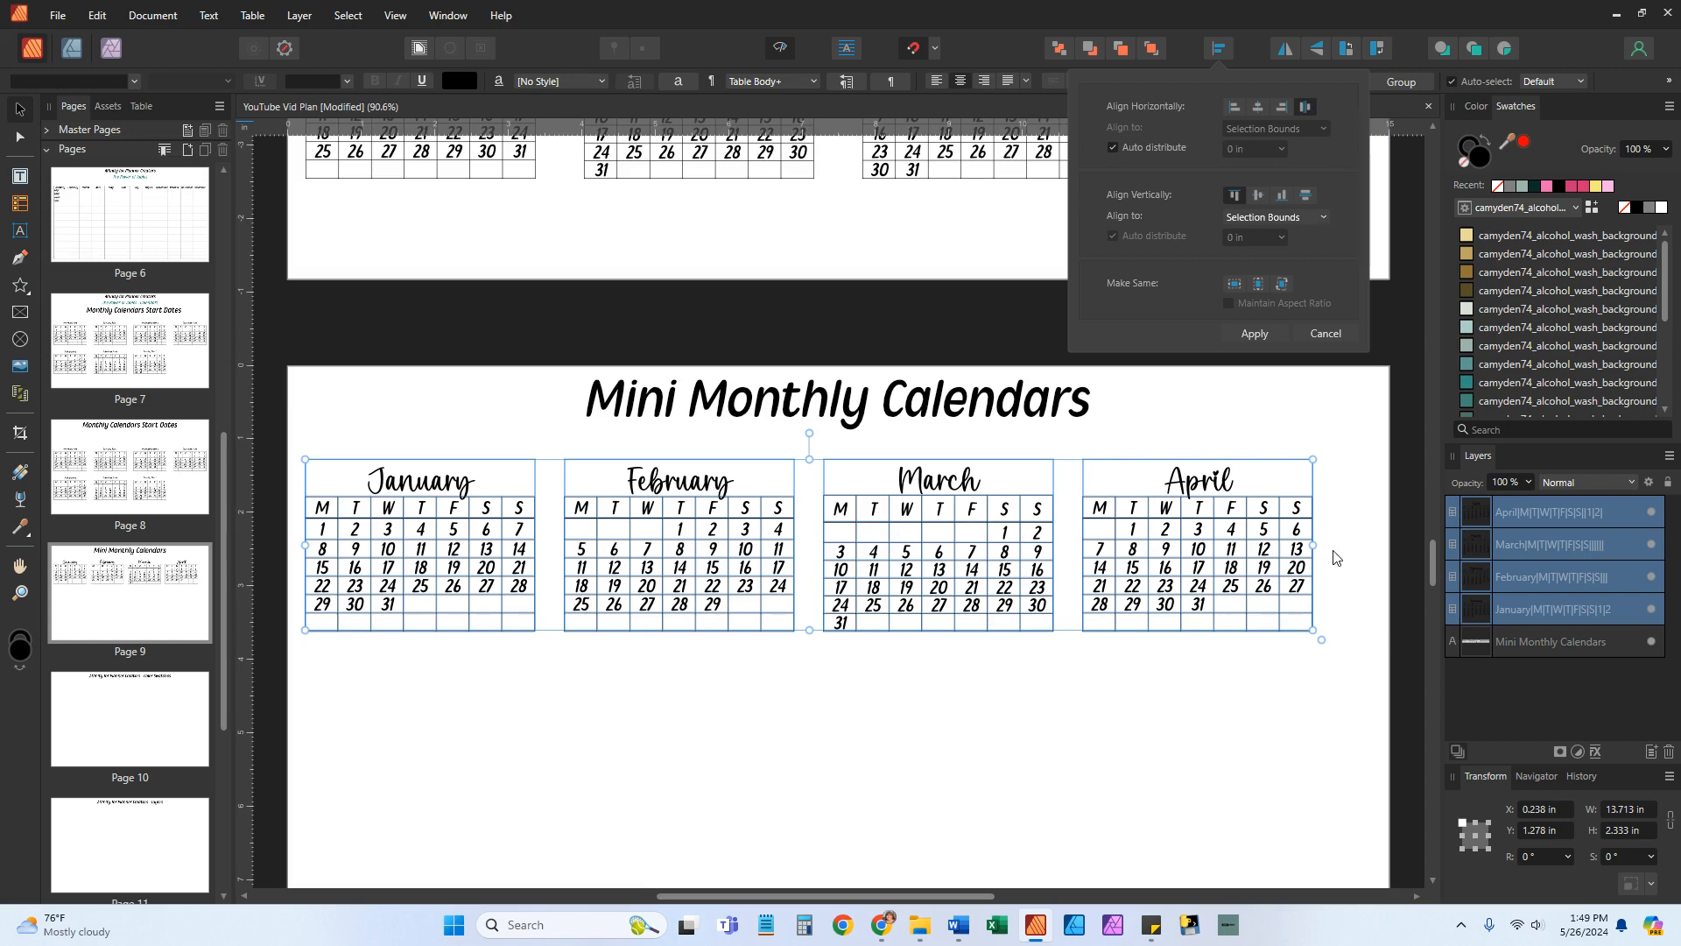
pyautogui.click(1137, 708)
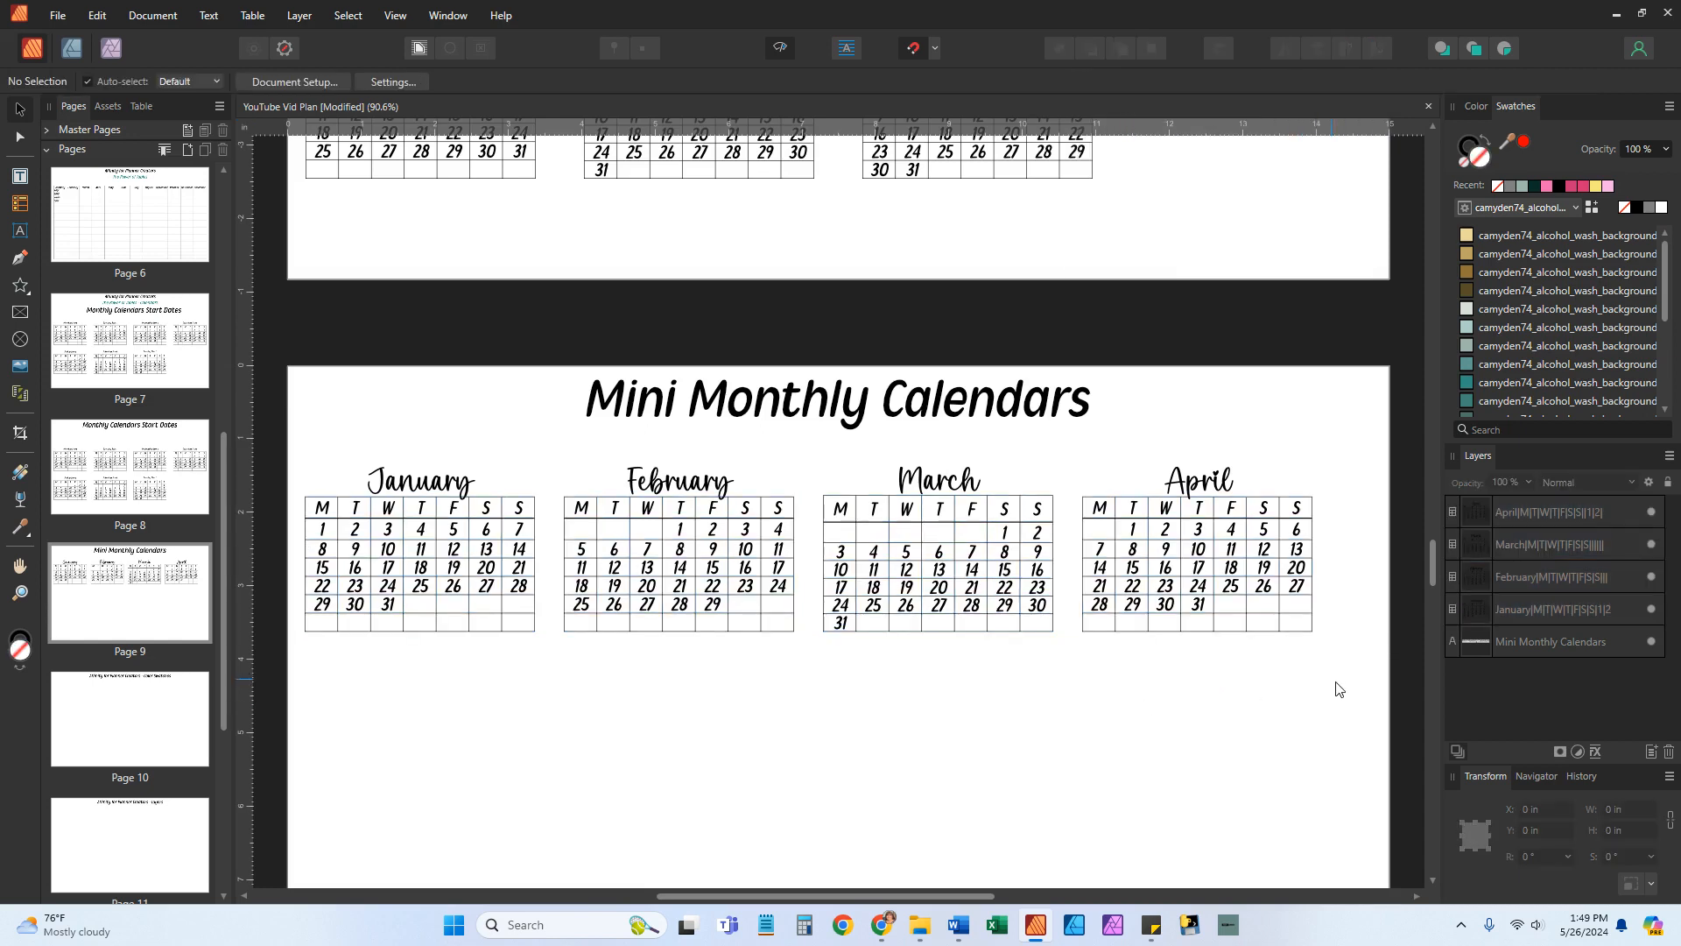
# Move the January to April row together to about X 0.643 in, Y 1.266 in, centring it across the page
pyautogui.moveTo(1378, 684); pyautogui.dragTo(255, 446)
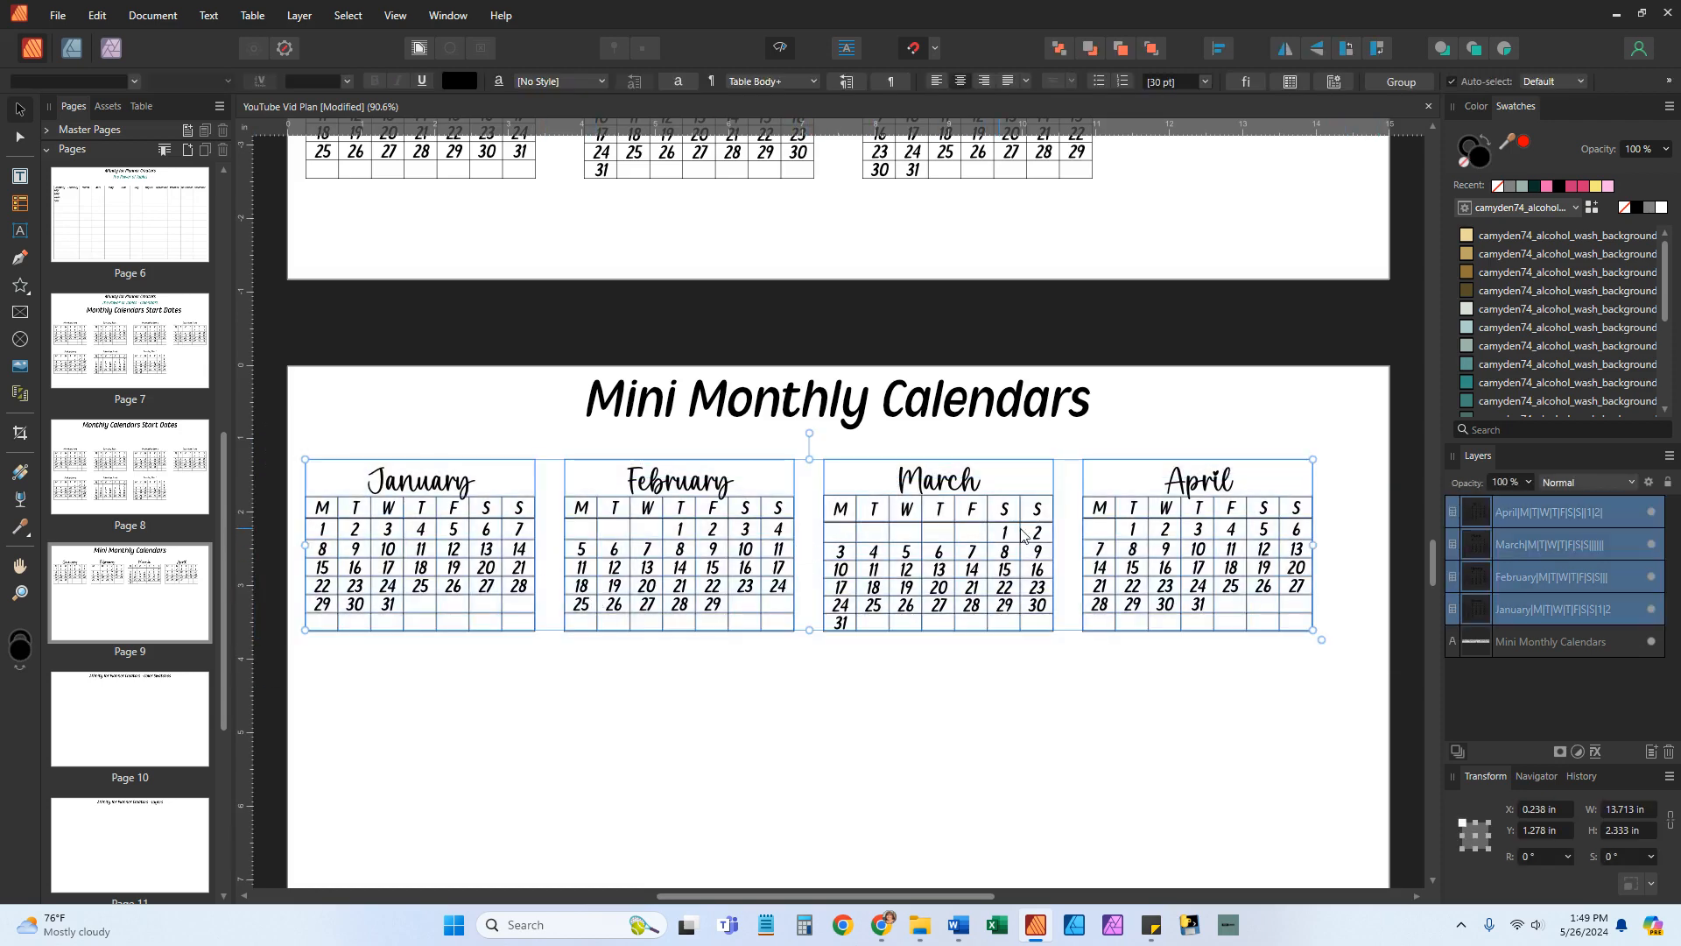
pyautogui.moveTo(900, 537); pyautogui.dragTo(927, 537)
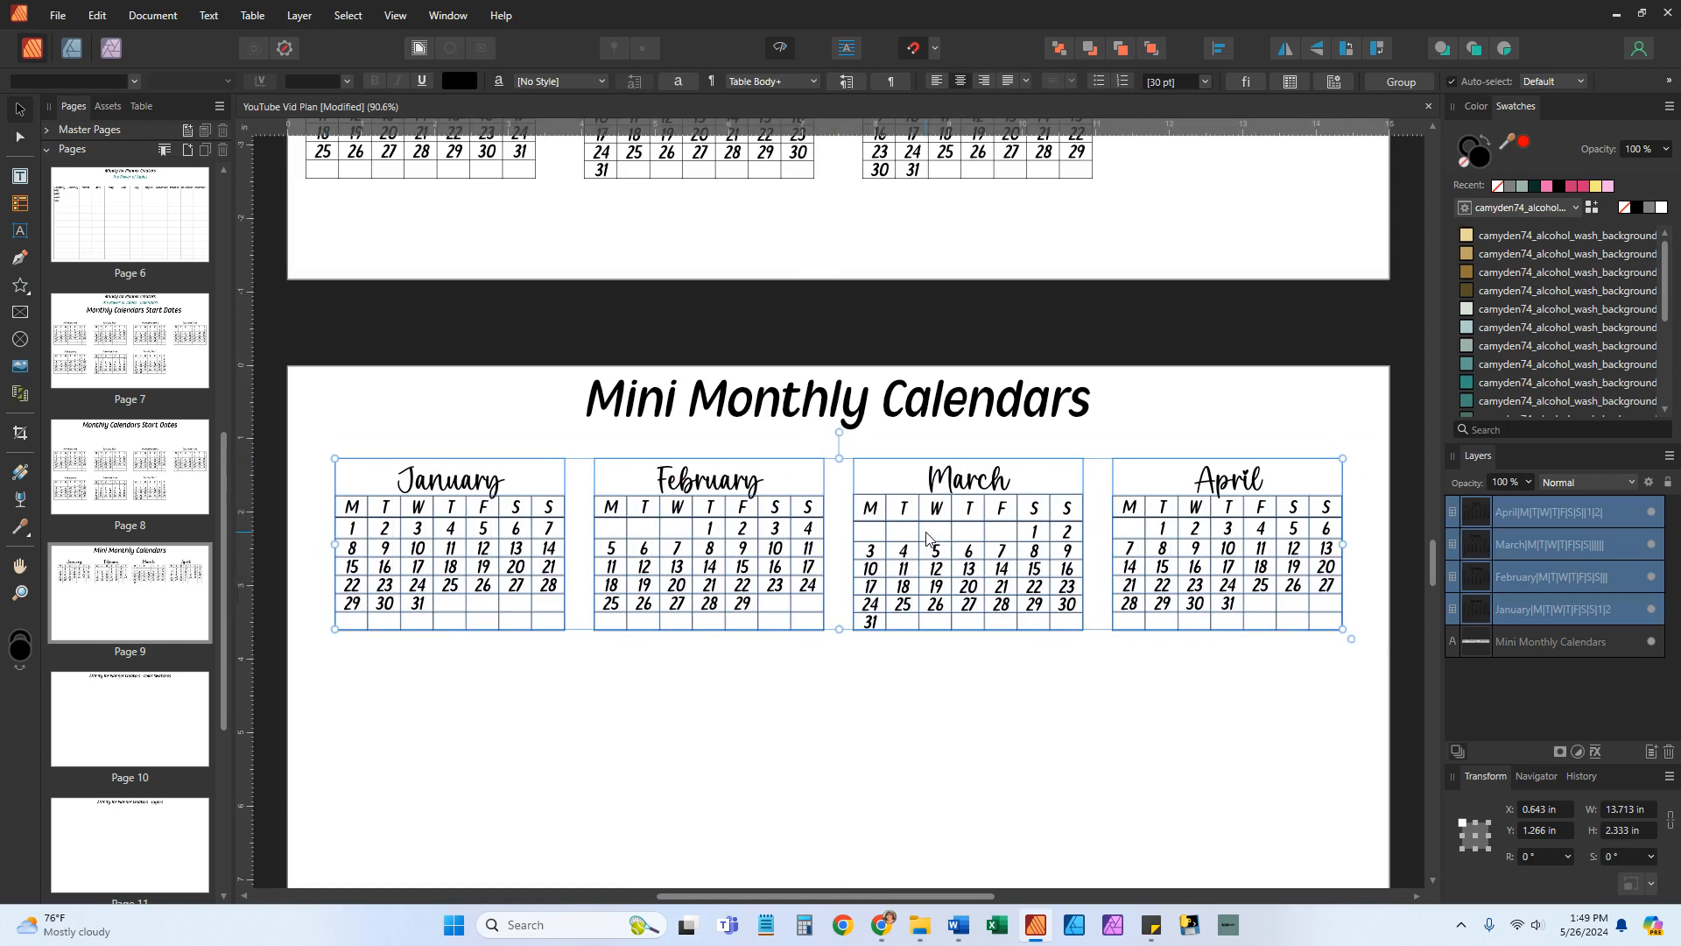
pyautogui.click(880, 760)
pyautogui.scroll(-2, 880, 760)
pyautogui.scroll(-1, 883, 762)
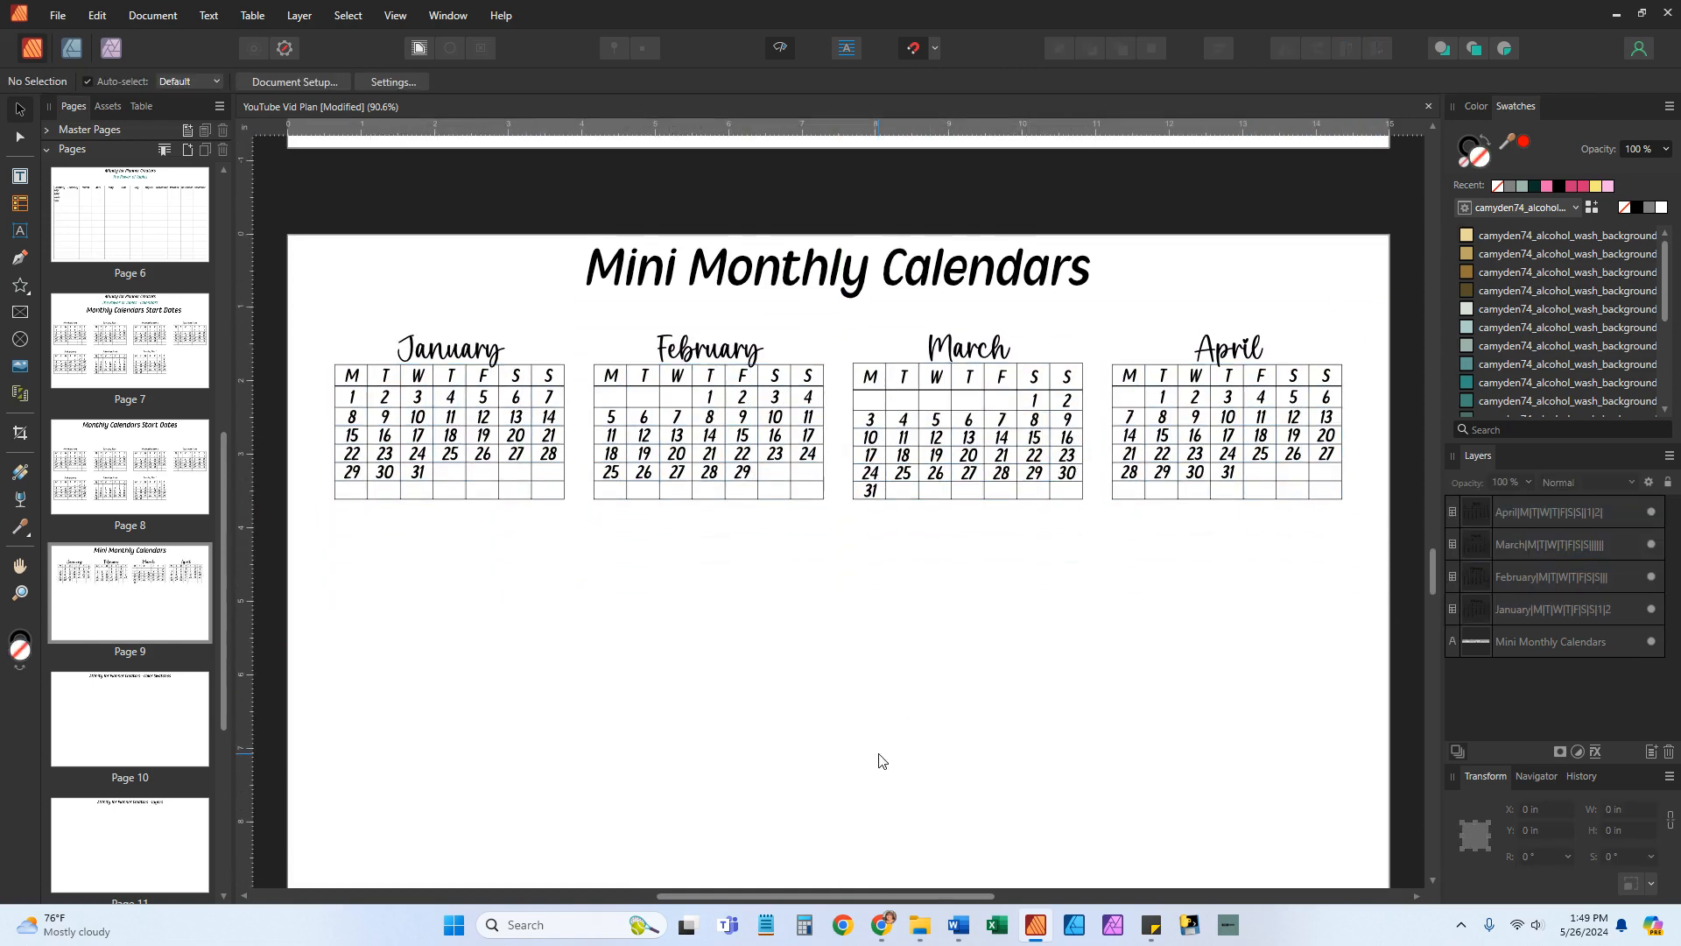
pyautogui.scroll(-2, 880, 760)
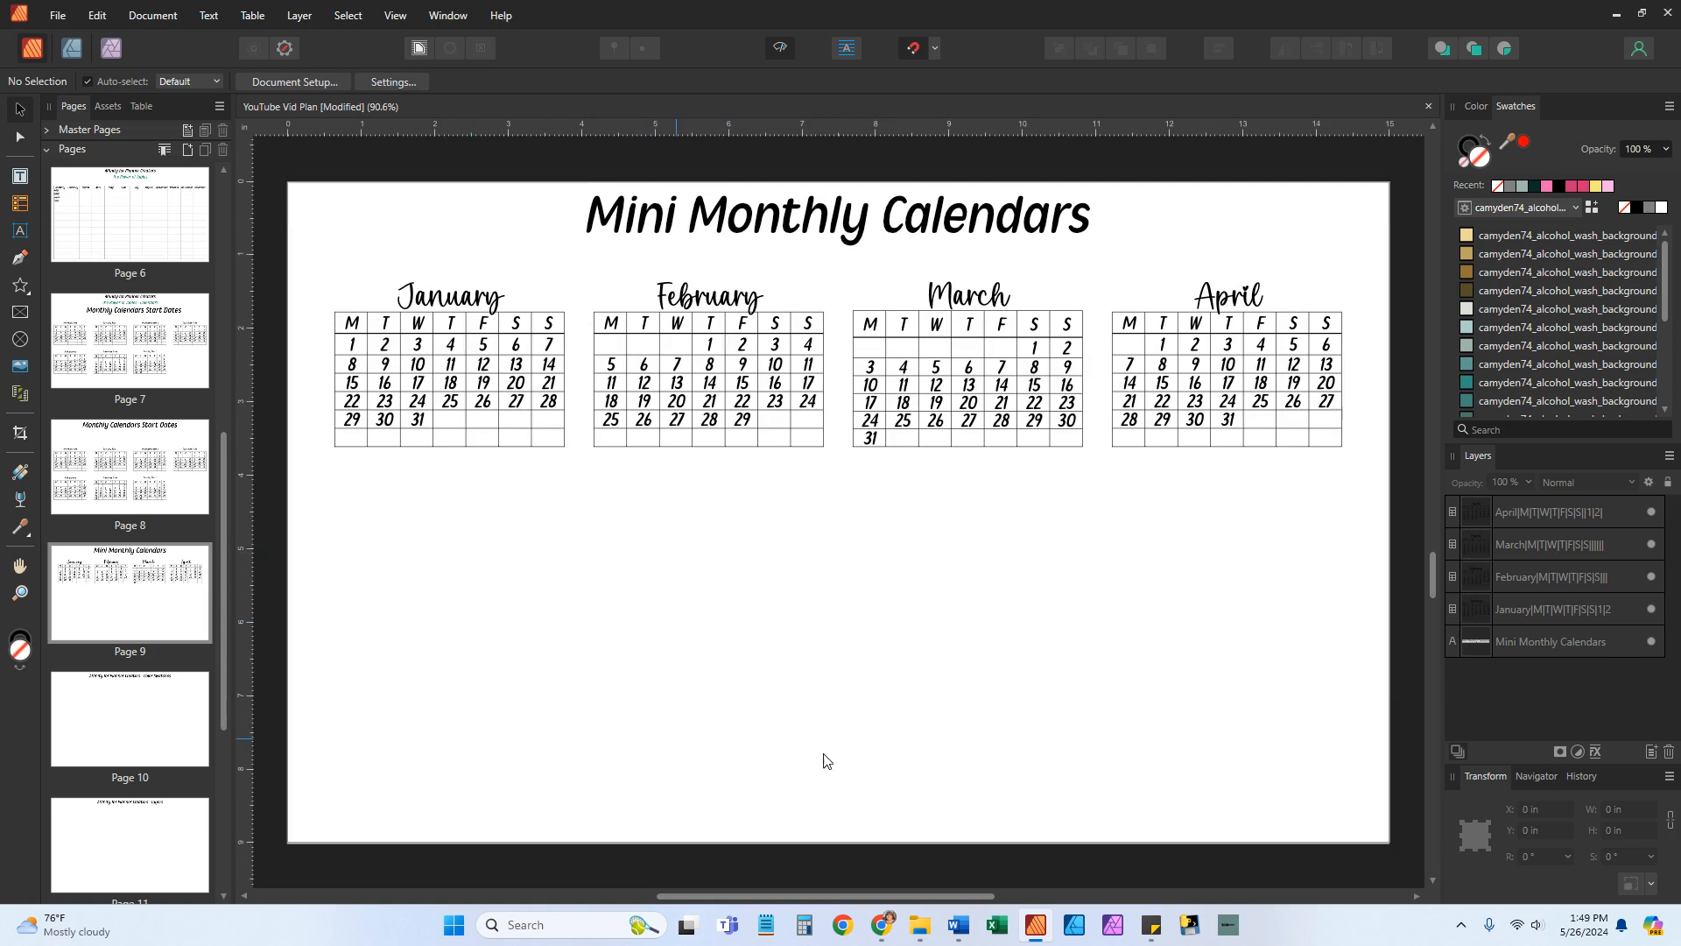
pyautogui.scroll(4, 807, 660)
pyautogui.scroll(-3, 807, 660)
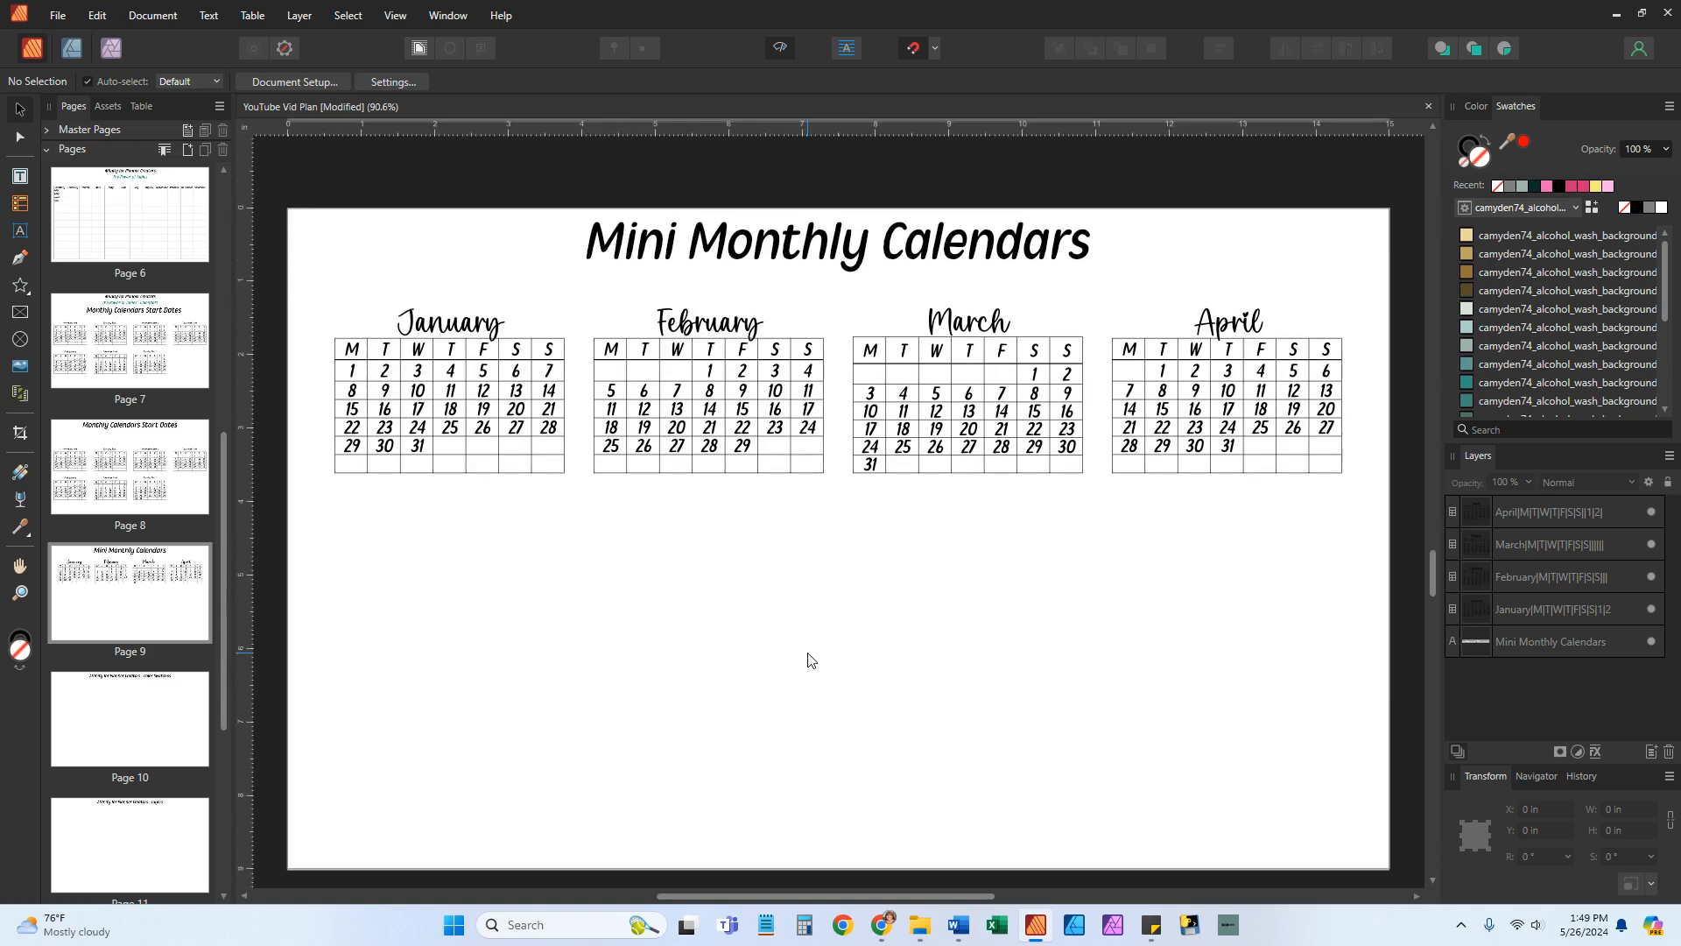
pyautogui.scroll(6, 809, 660)
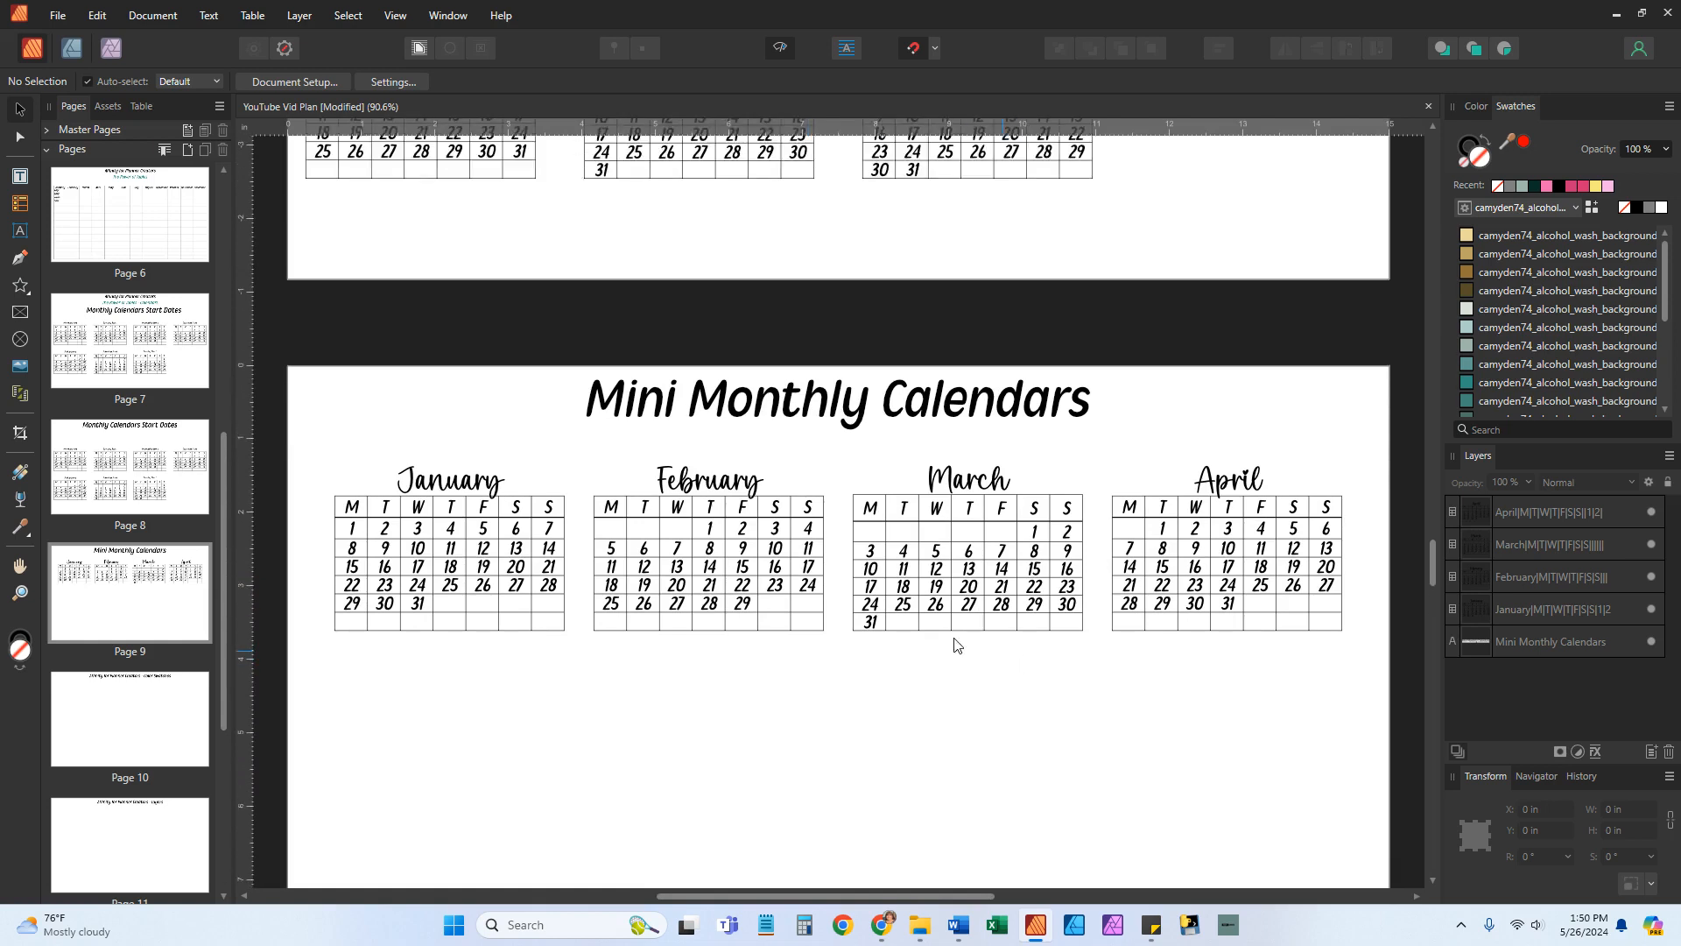
# Delete the date 31 from the April calendar
pyautogui.click(1235, 606)
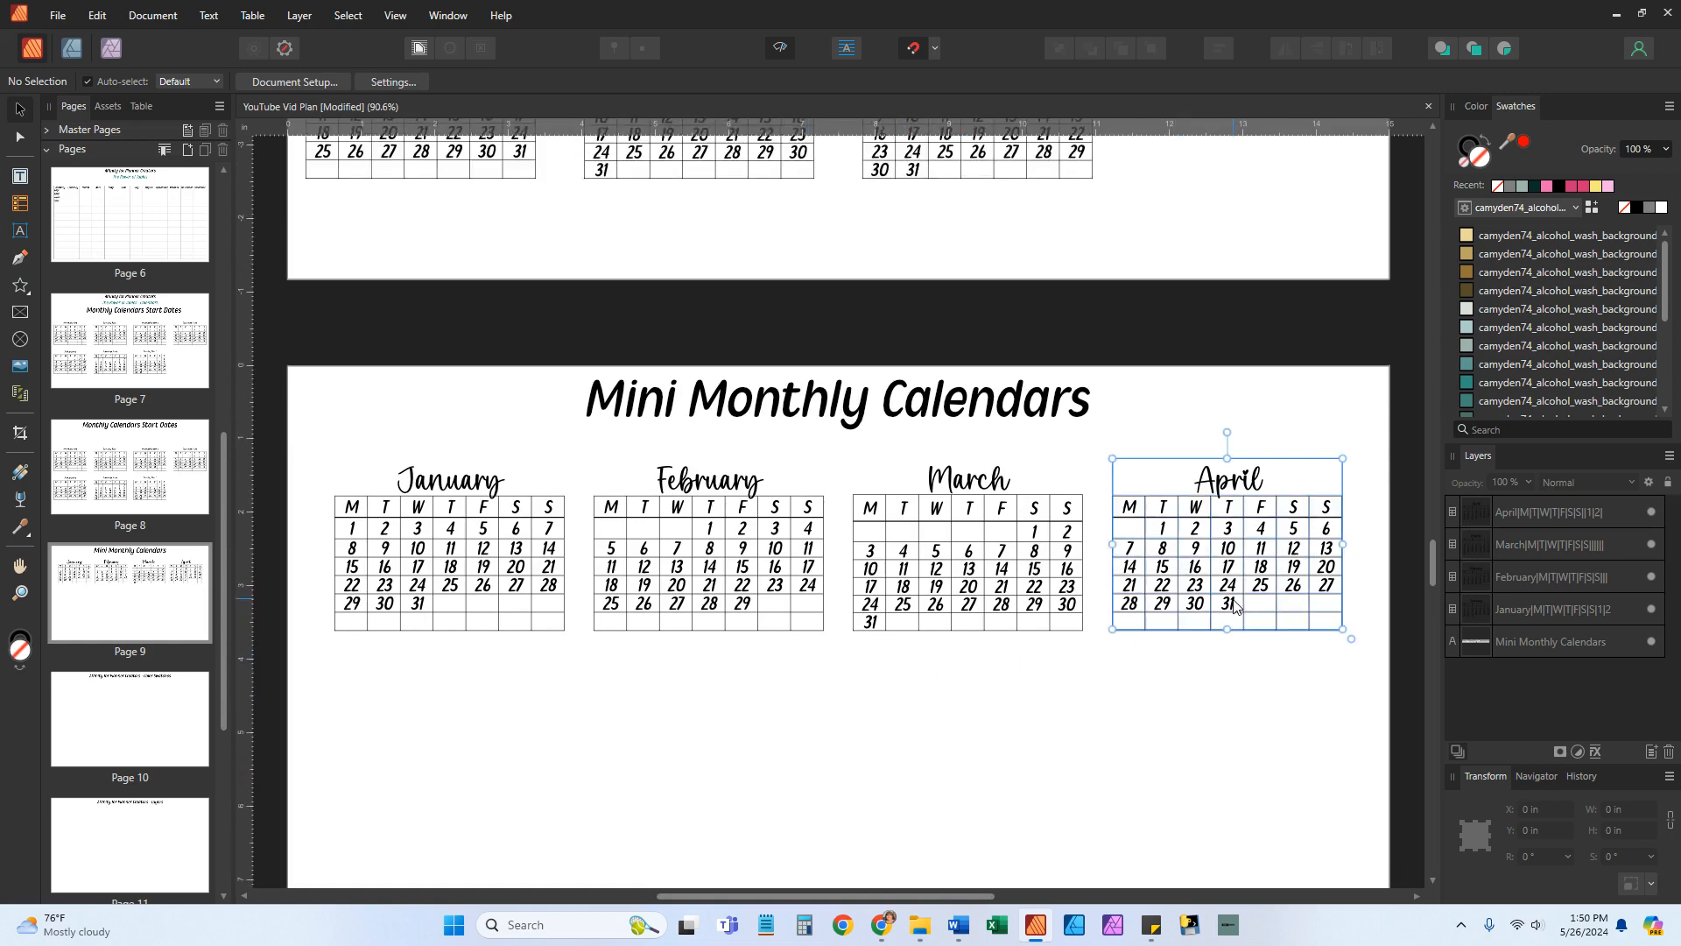
pyautogui.doubleClick(1231, 604)
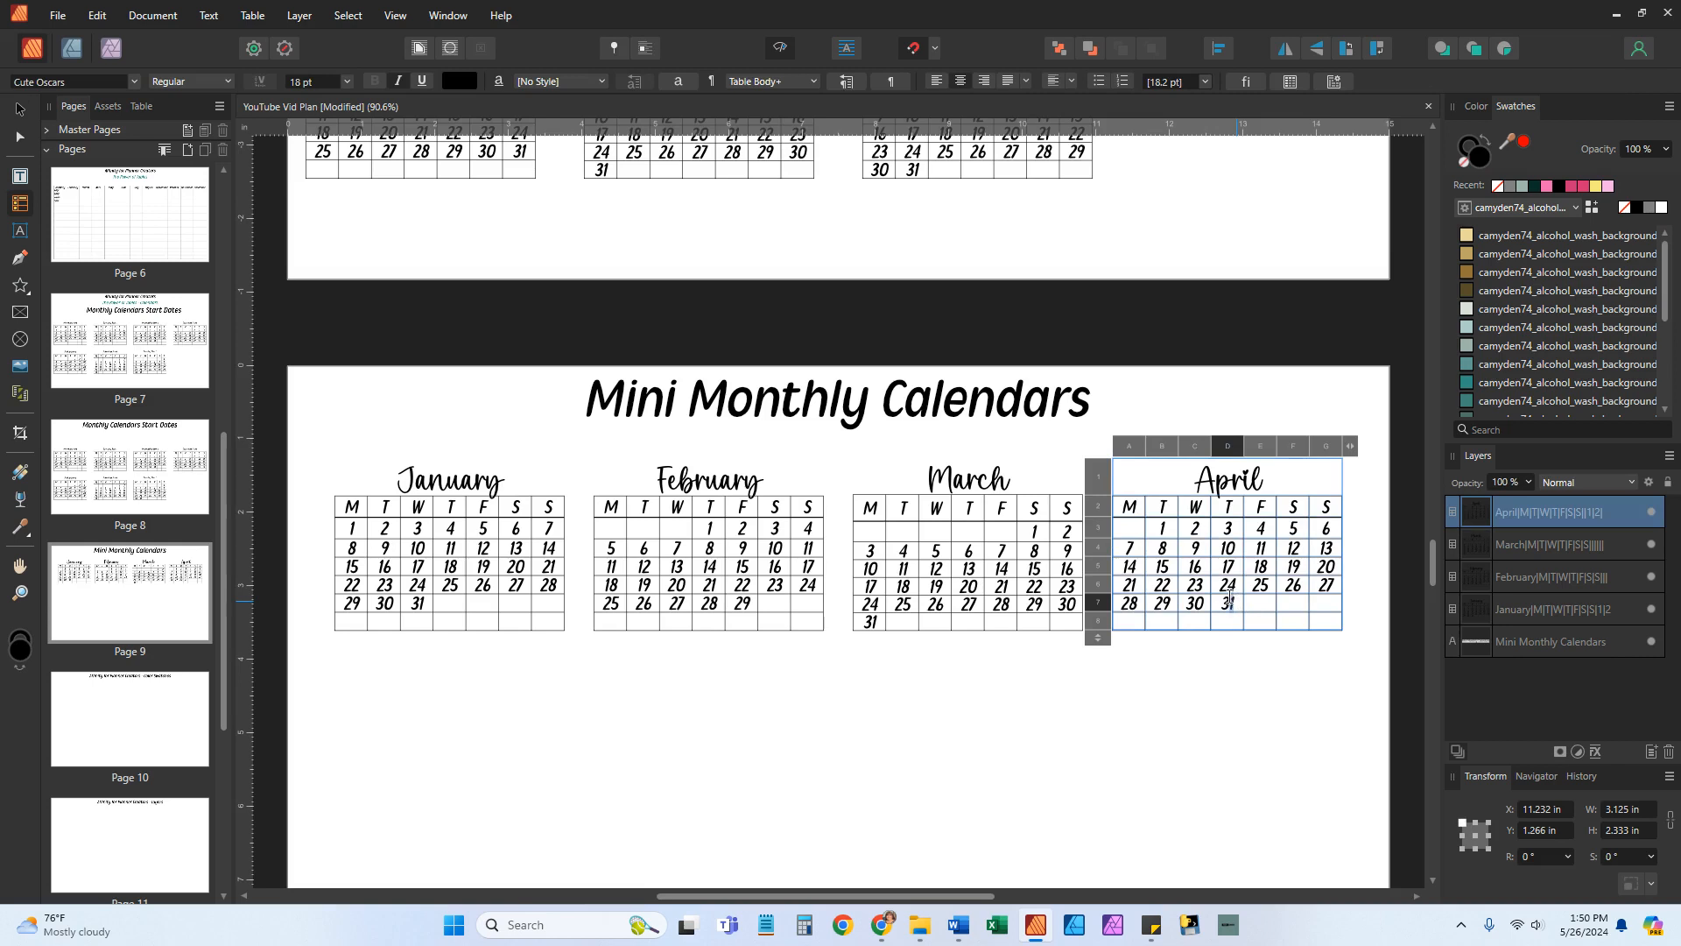
pyautogui.moveTo(1230, 597); pyautogui.dragTo(1229, 596)
pyautogui.press('BackSpace')
pyautogui.click(1201, 695)
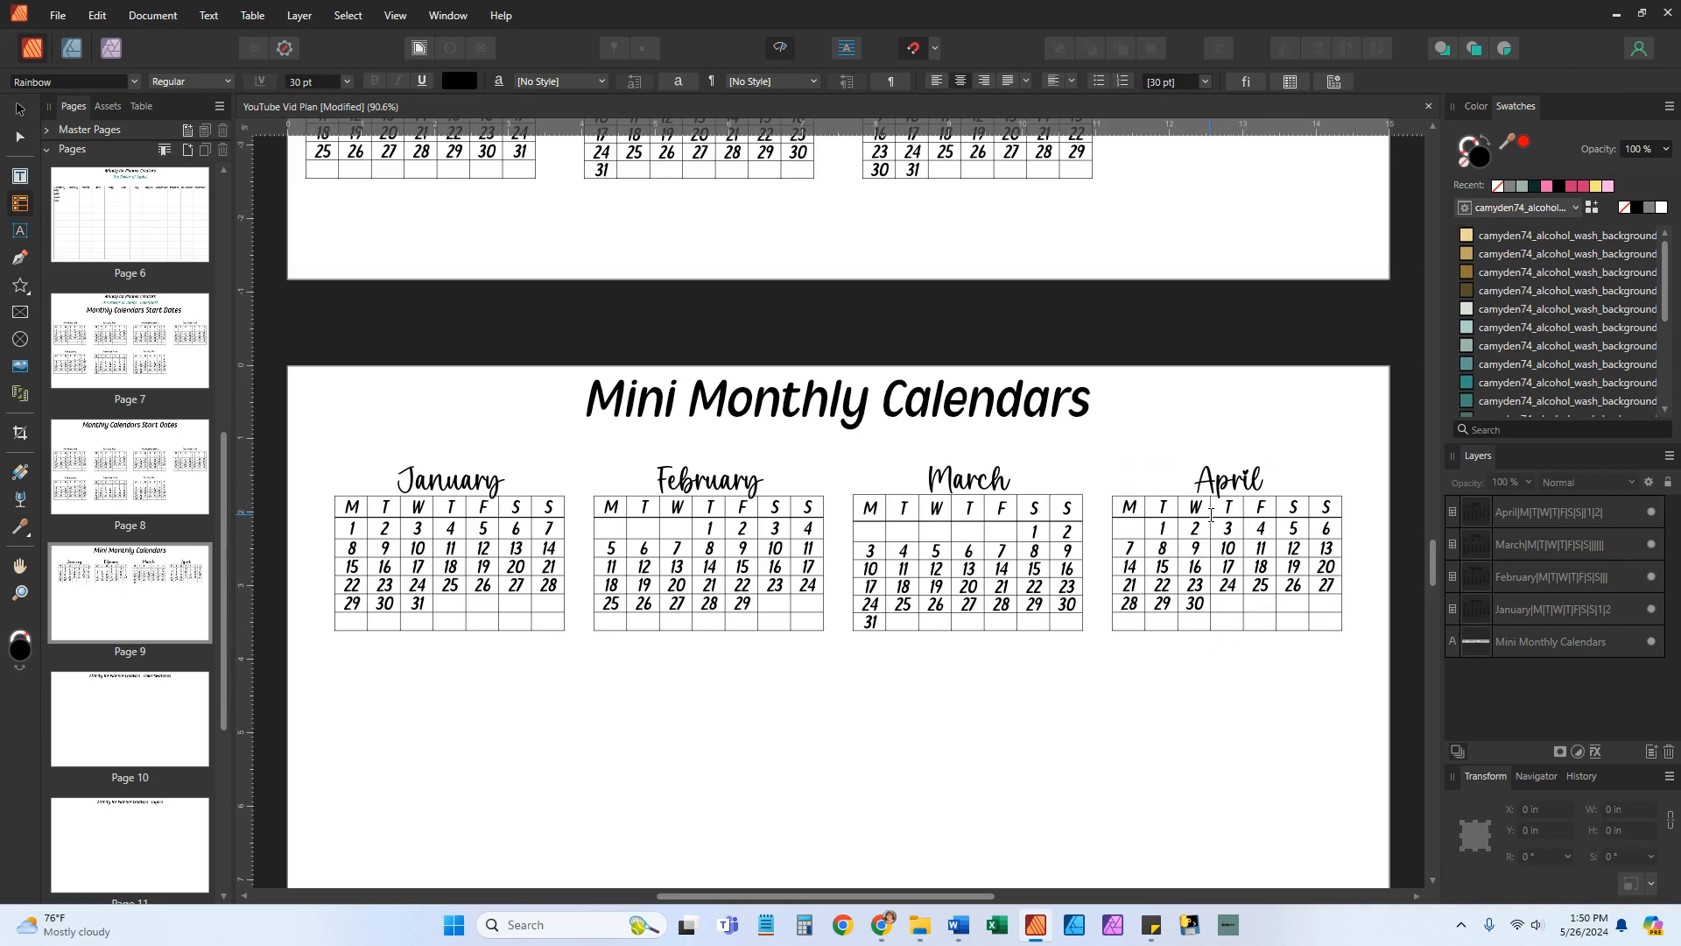
# Copy the Thursday Start table from the start-dates page
pyautogui.scroll(3, 1211, 515)
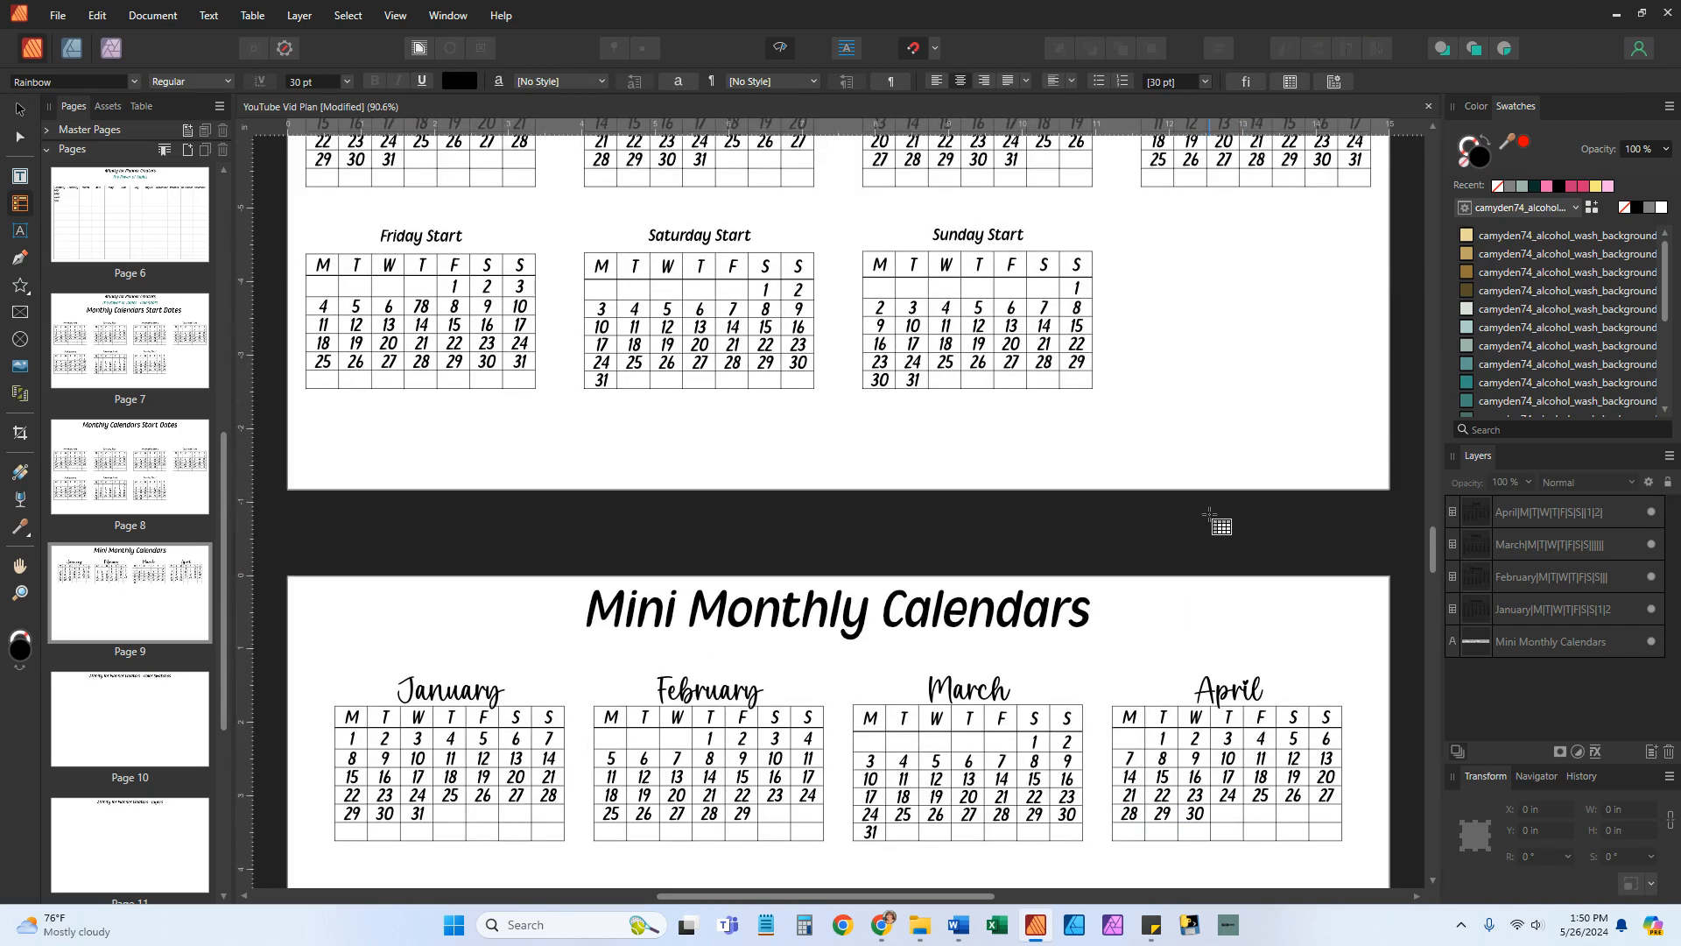
pyautogui.scroll(3, 1213, 355)
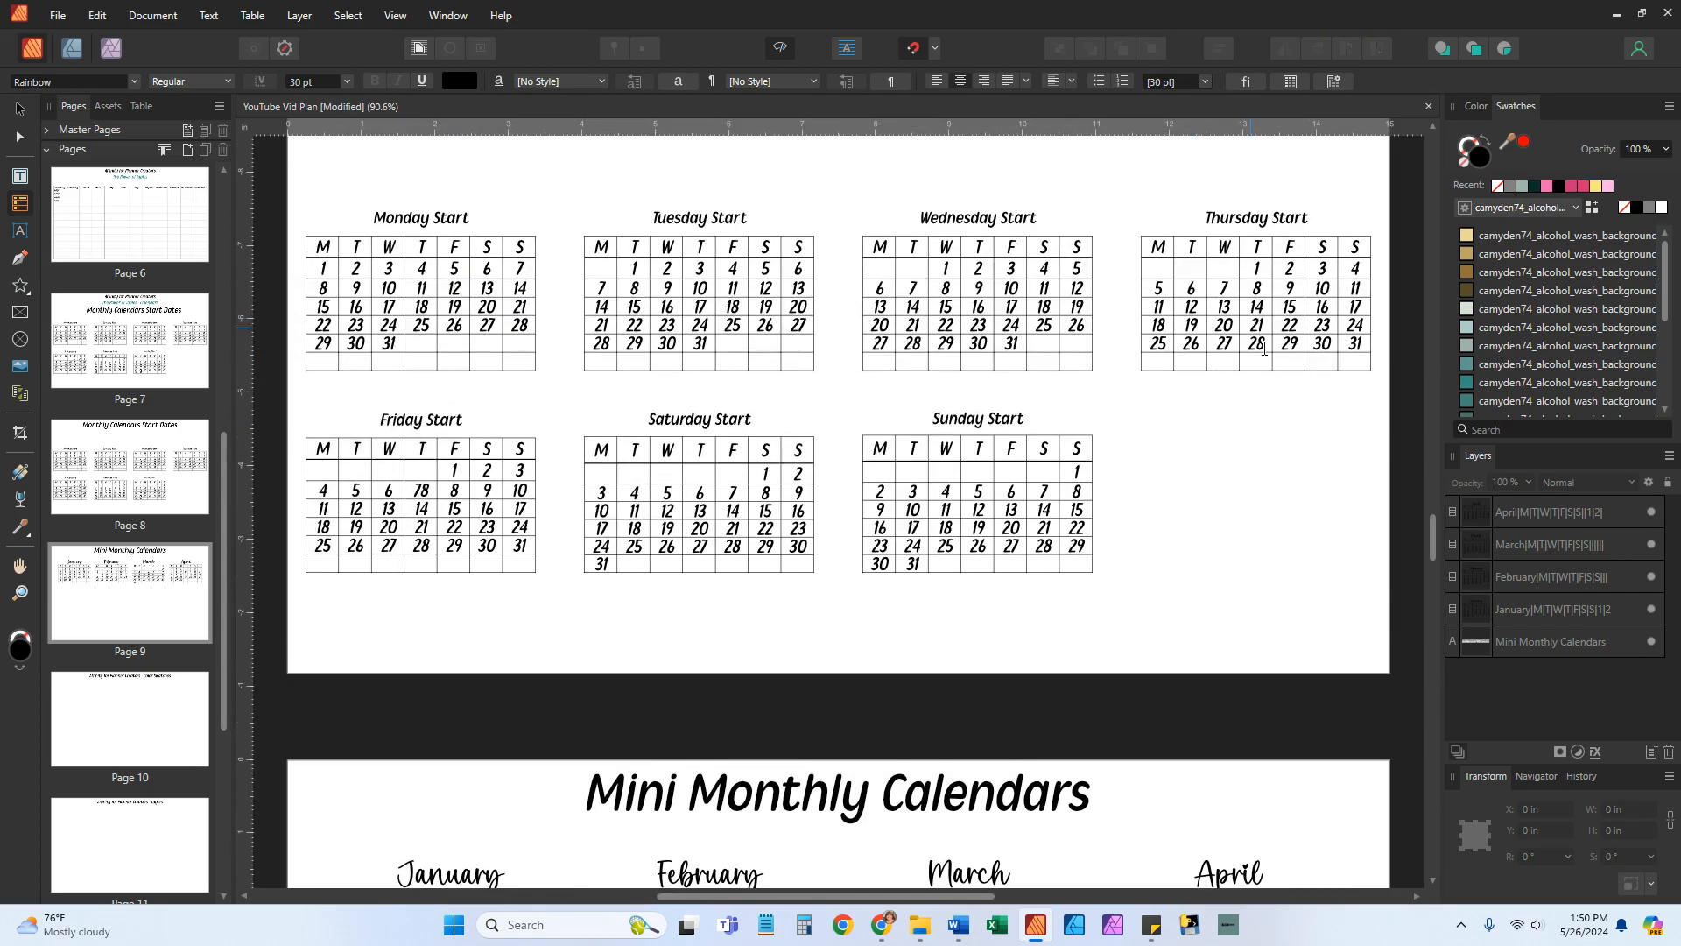
pyautogui.press('v')
pyautogui.click(1269, 321)
pyautogui.rightClick(1269, 322)
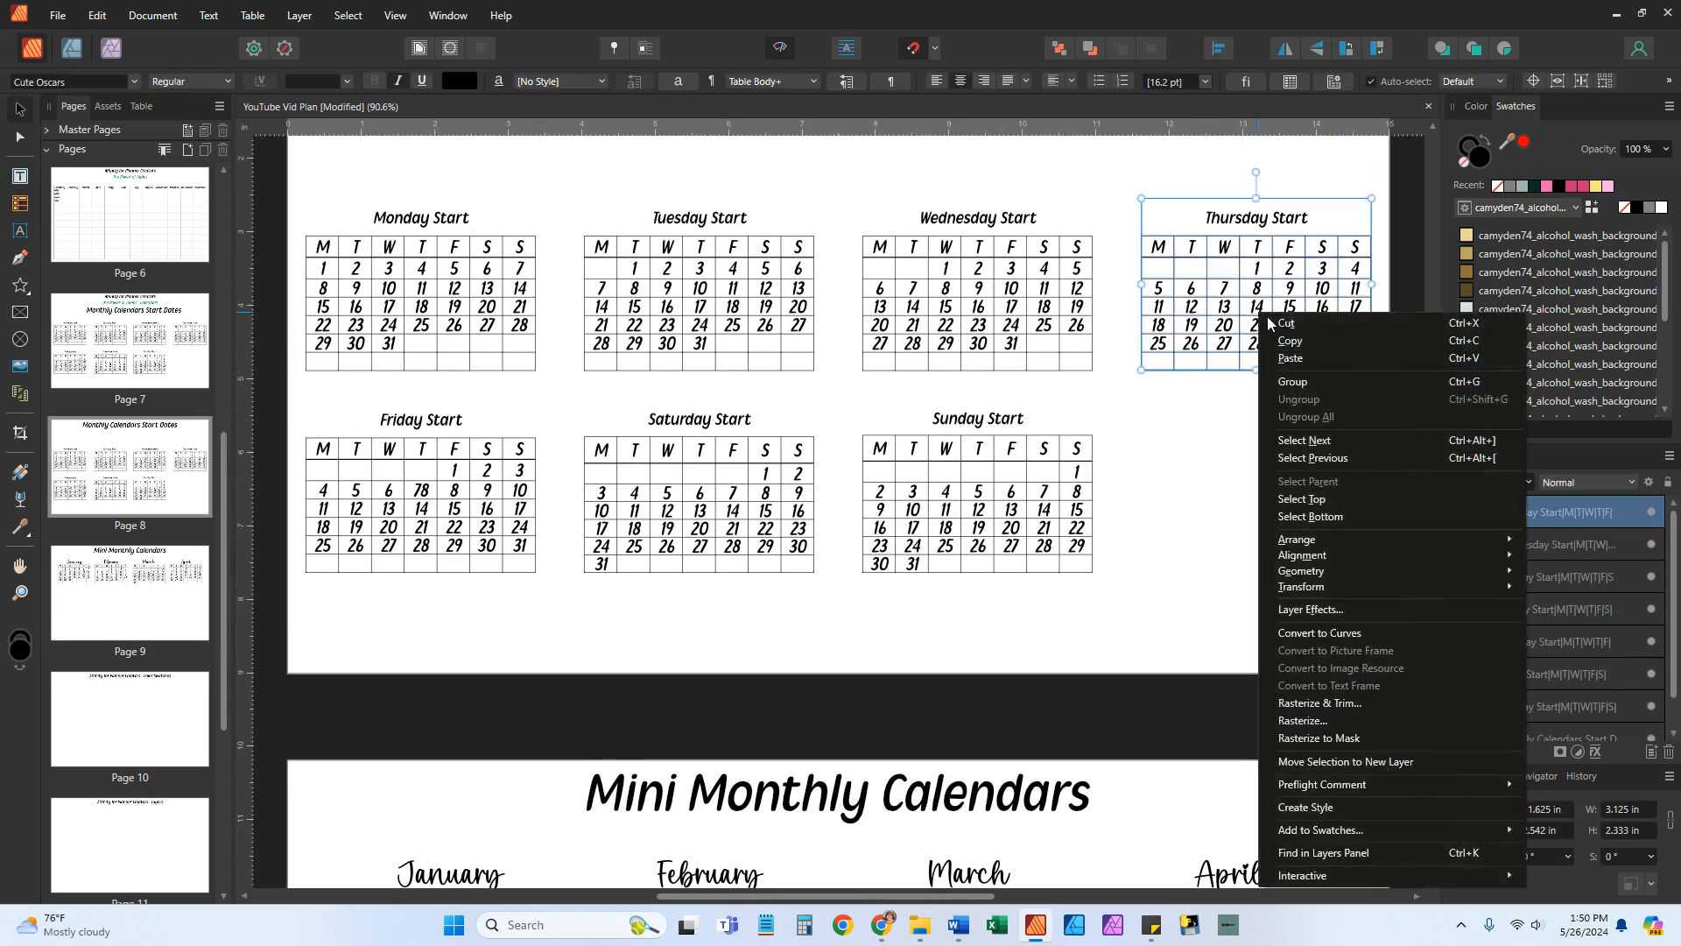
pyautogui.click(1291, 341)
# Paste the Thursday Start table onto the Mini Monthly Calendars page and place it directly below January, aligned with January's side edges
pyautogui.scroll(-6, 1148, 480)
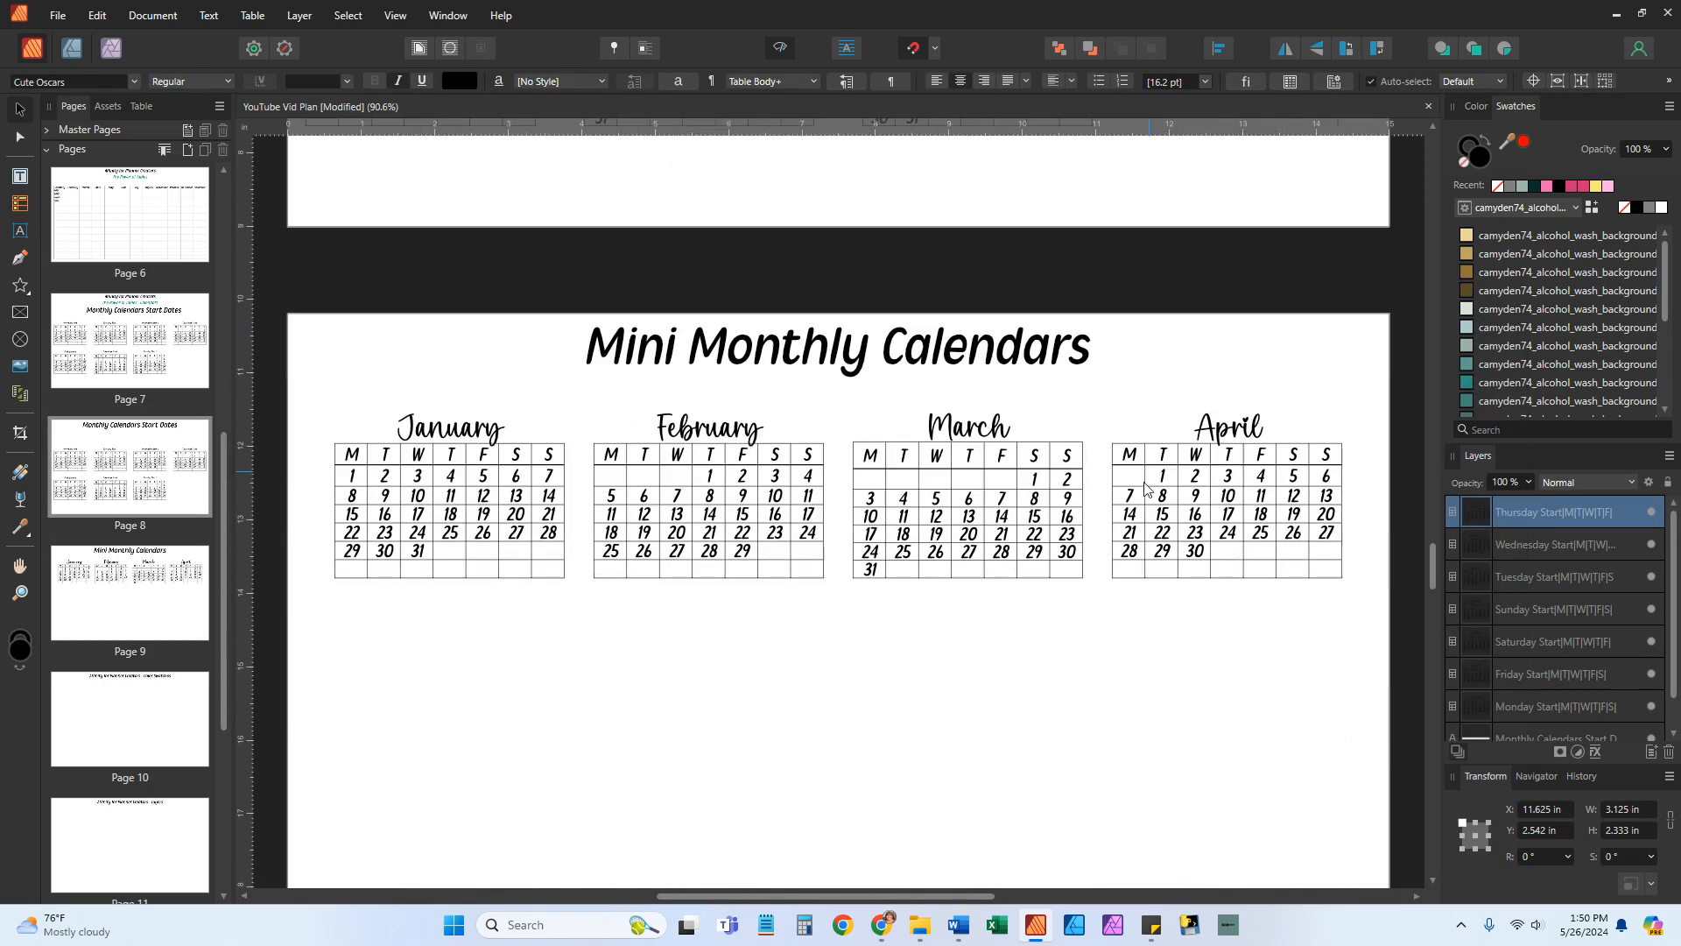
pyautogui.rightClick(675, 705)
pyautogui.click(718, 175)
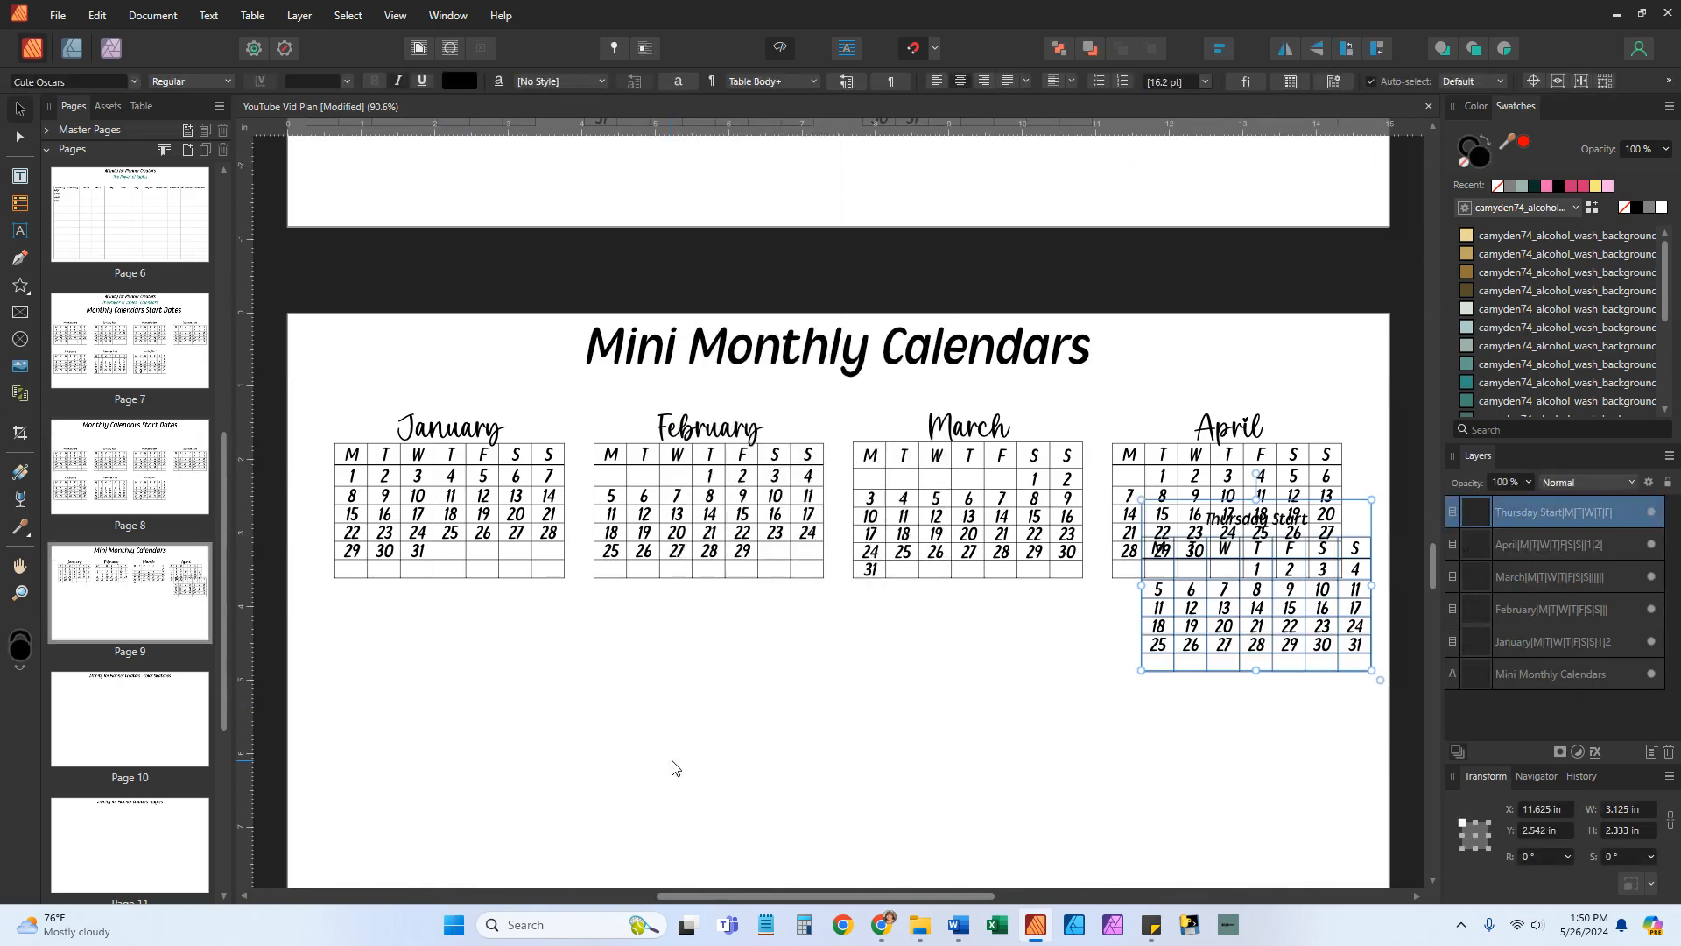
pyautogui.scroll(-1, 673, 768)
pyautogui.moveTo(1210, 532); pyautogui.dragTo(406, 629)
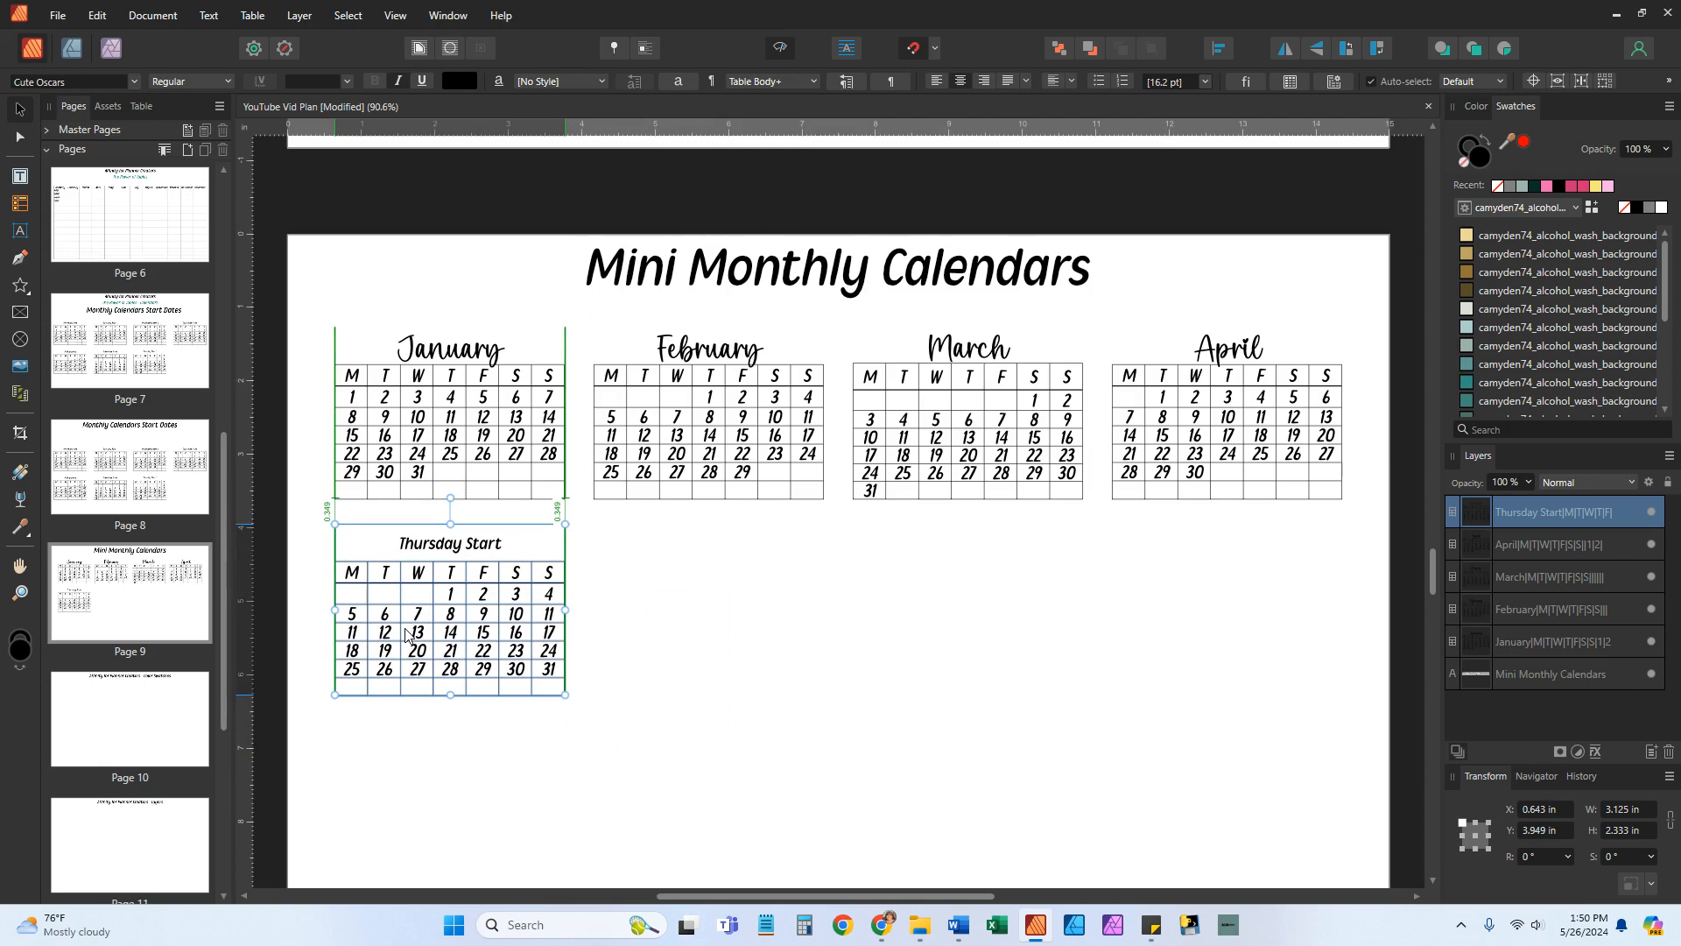
pyautogui.moveTo(406, 630); pyautogui.dragTo(405, 629)
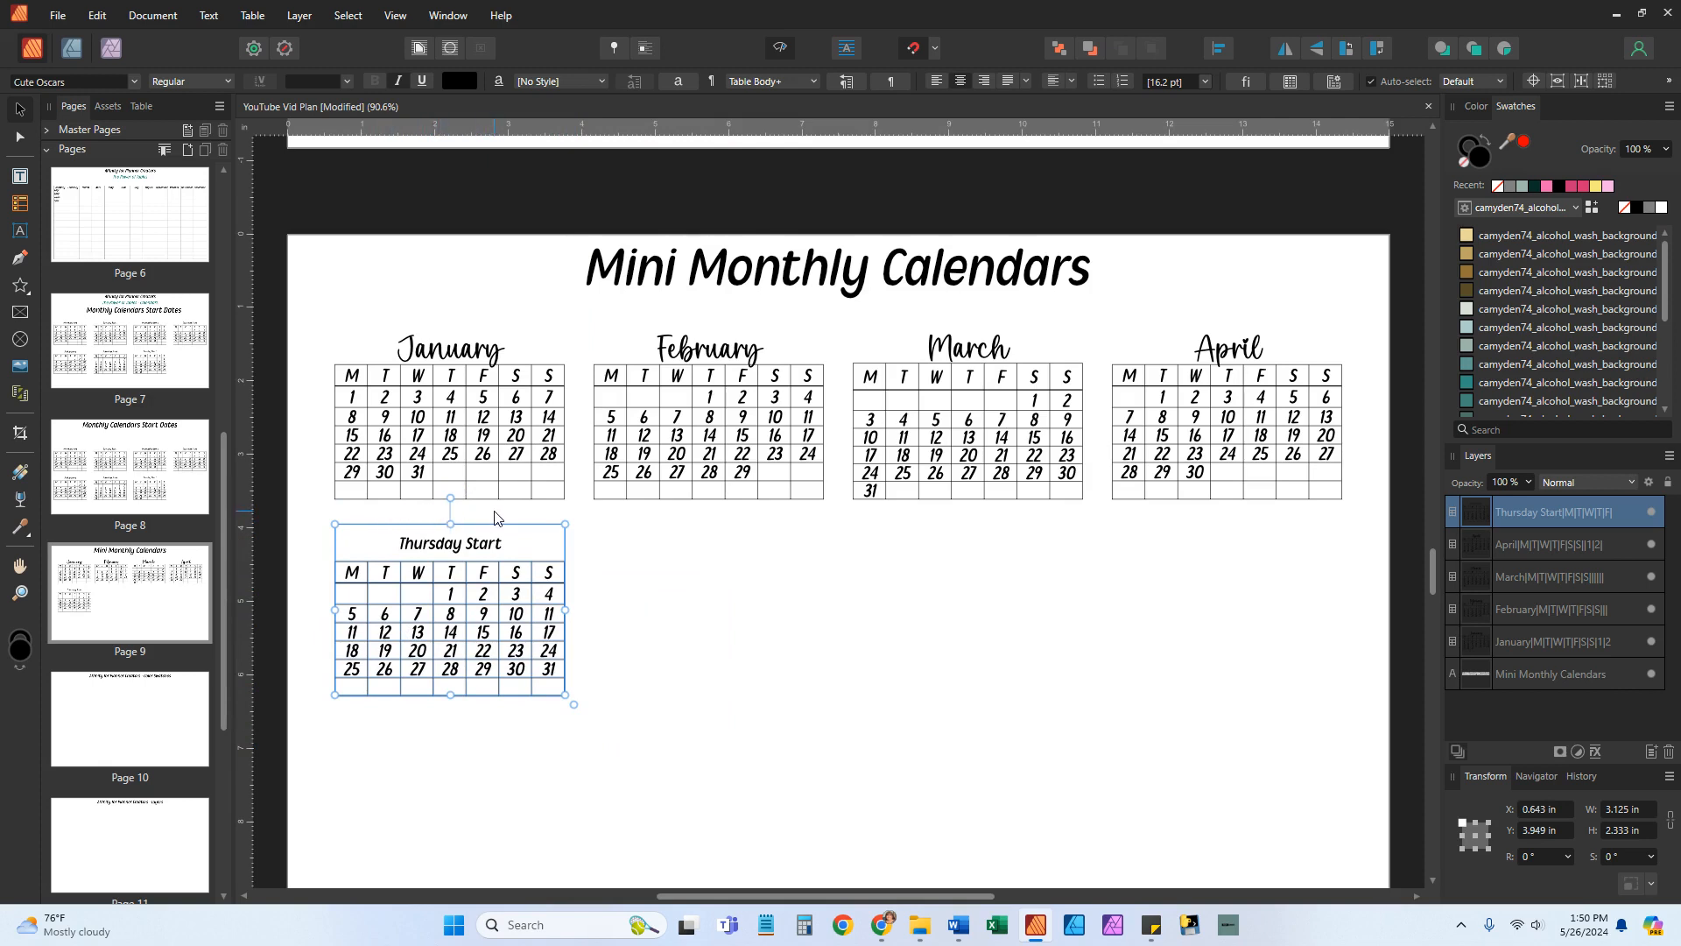
# Replace the pasted Thursday Start heading text with "May"
pyautogui.scroll(-2, 495, 516)
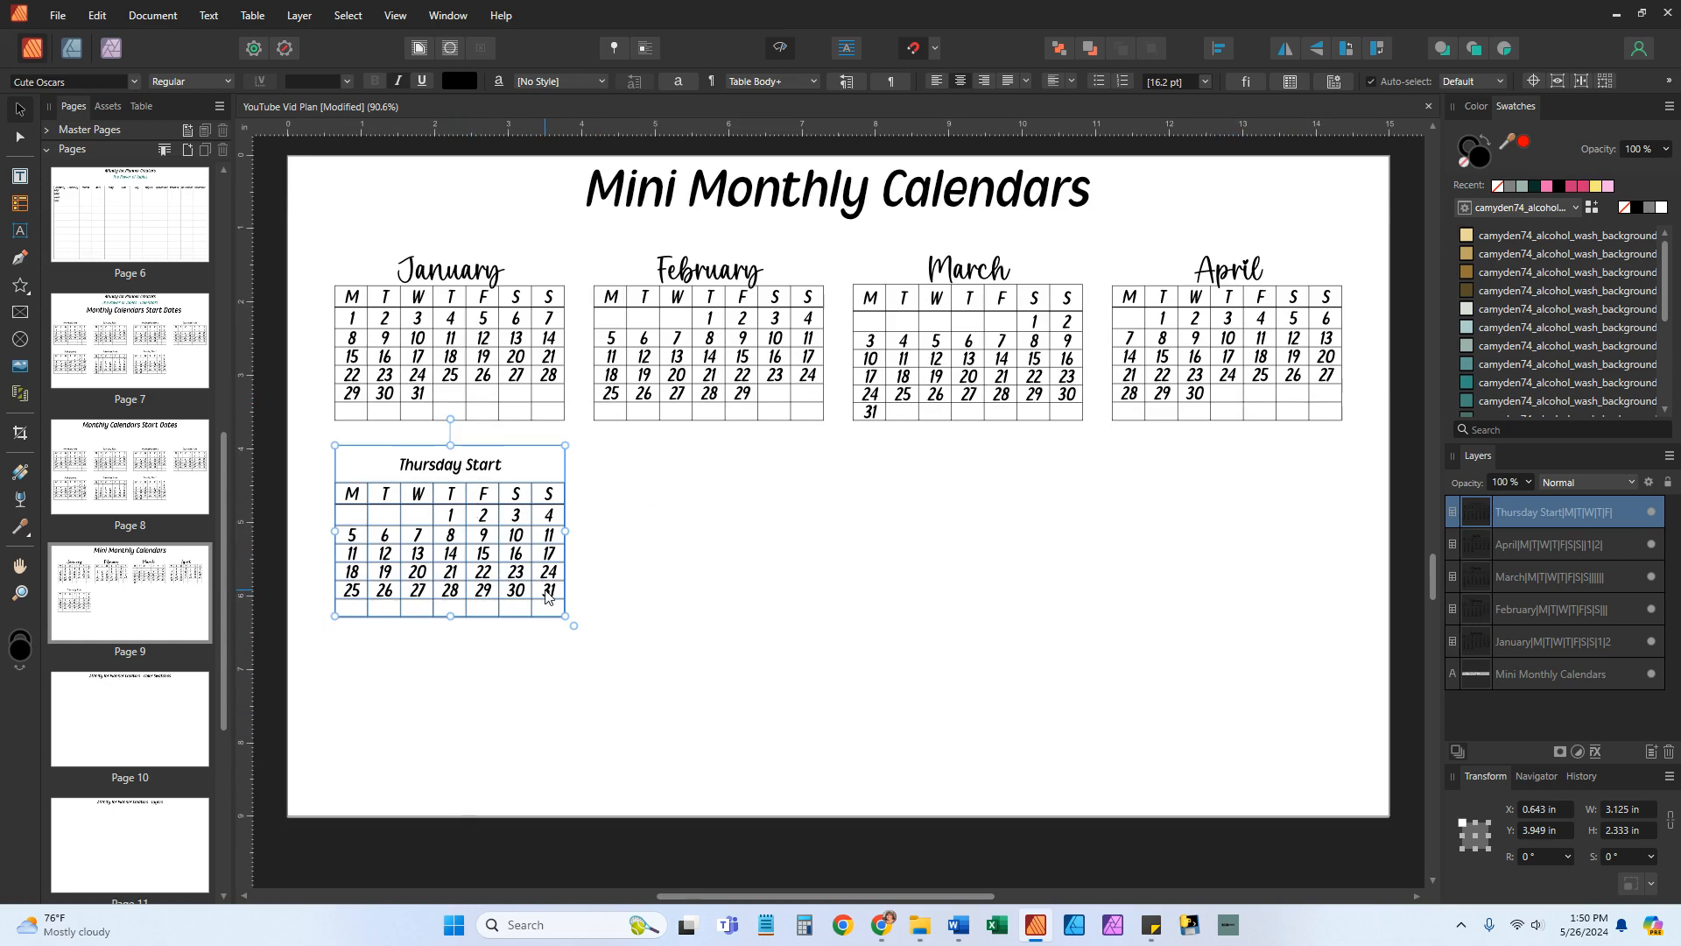
pyautogui.doubleClick(461, 462)
pyautogui.moveTo(511, 464); pyautogui.dragTo(387, 463)
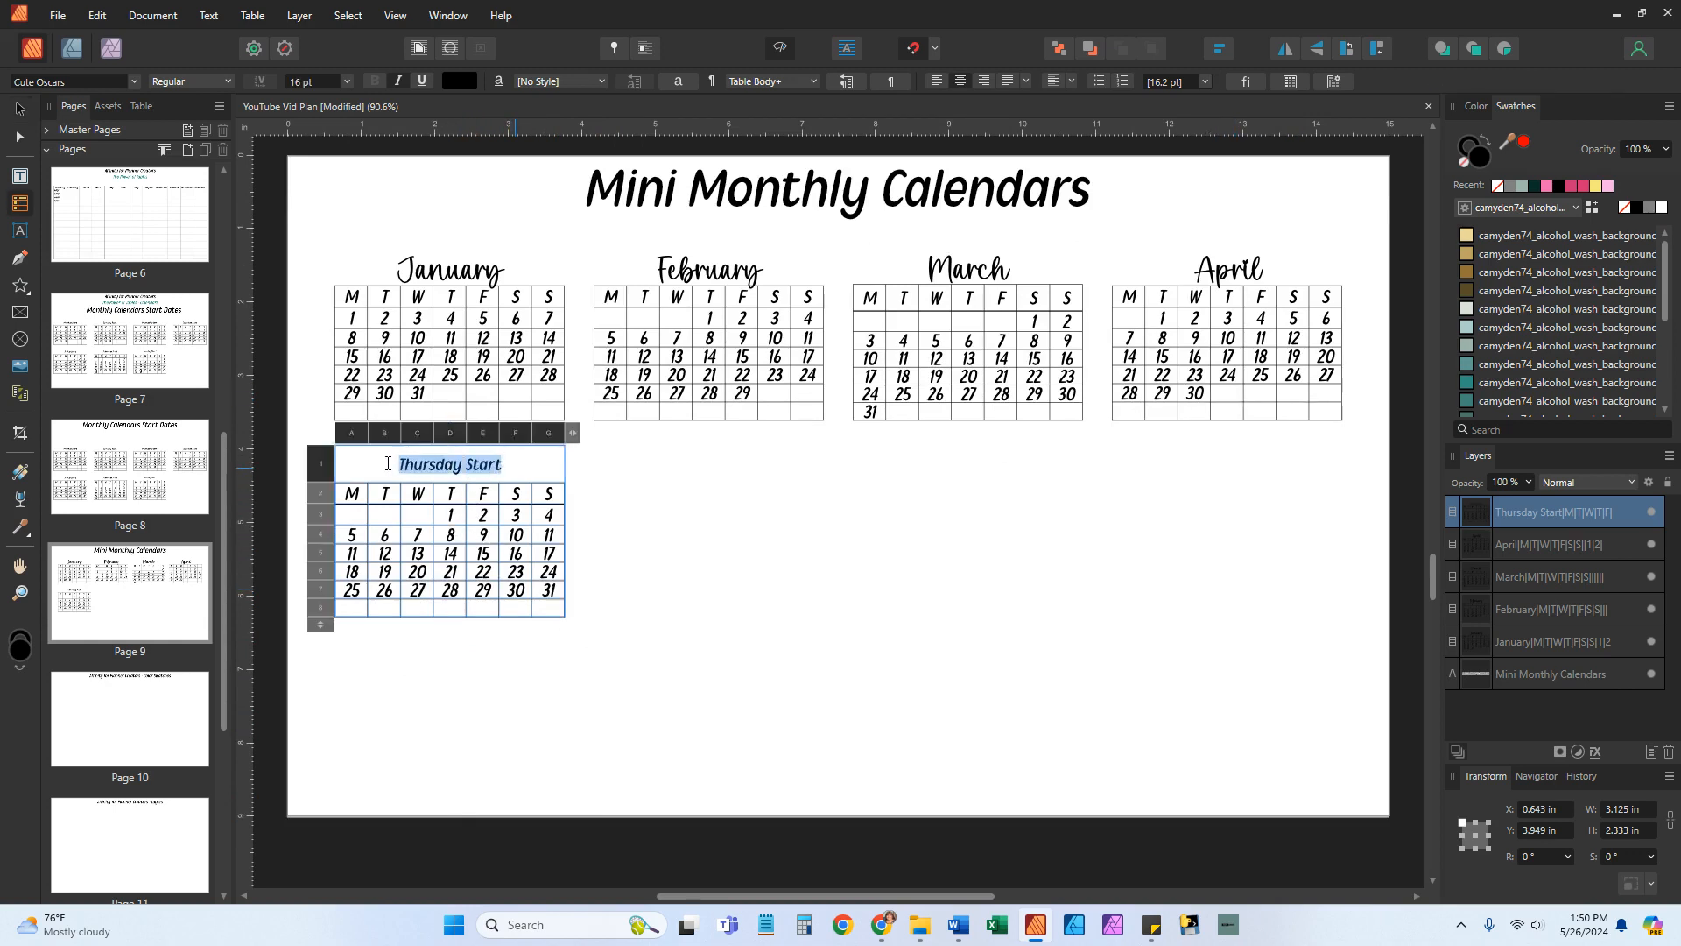
pyautogui.write('M')
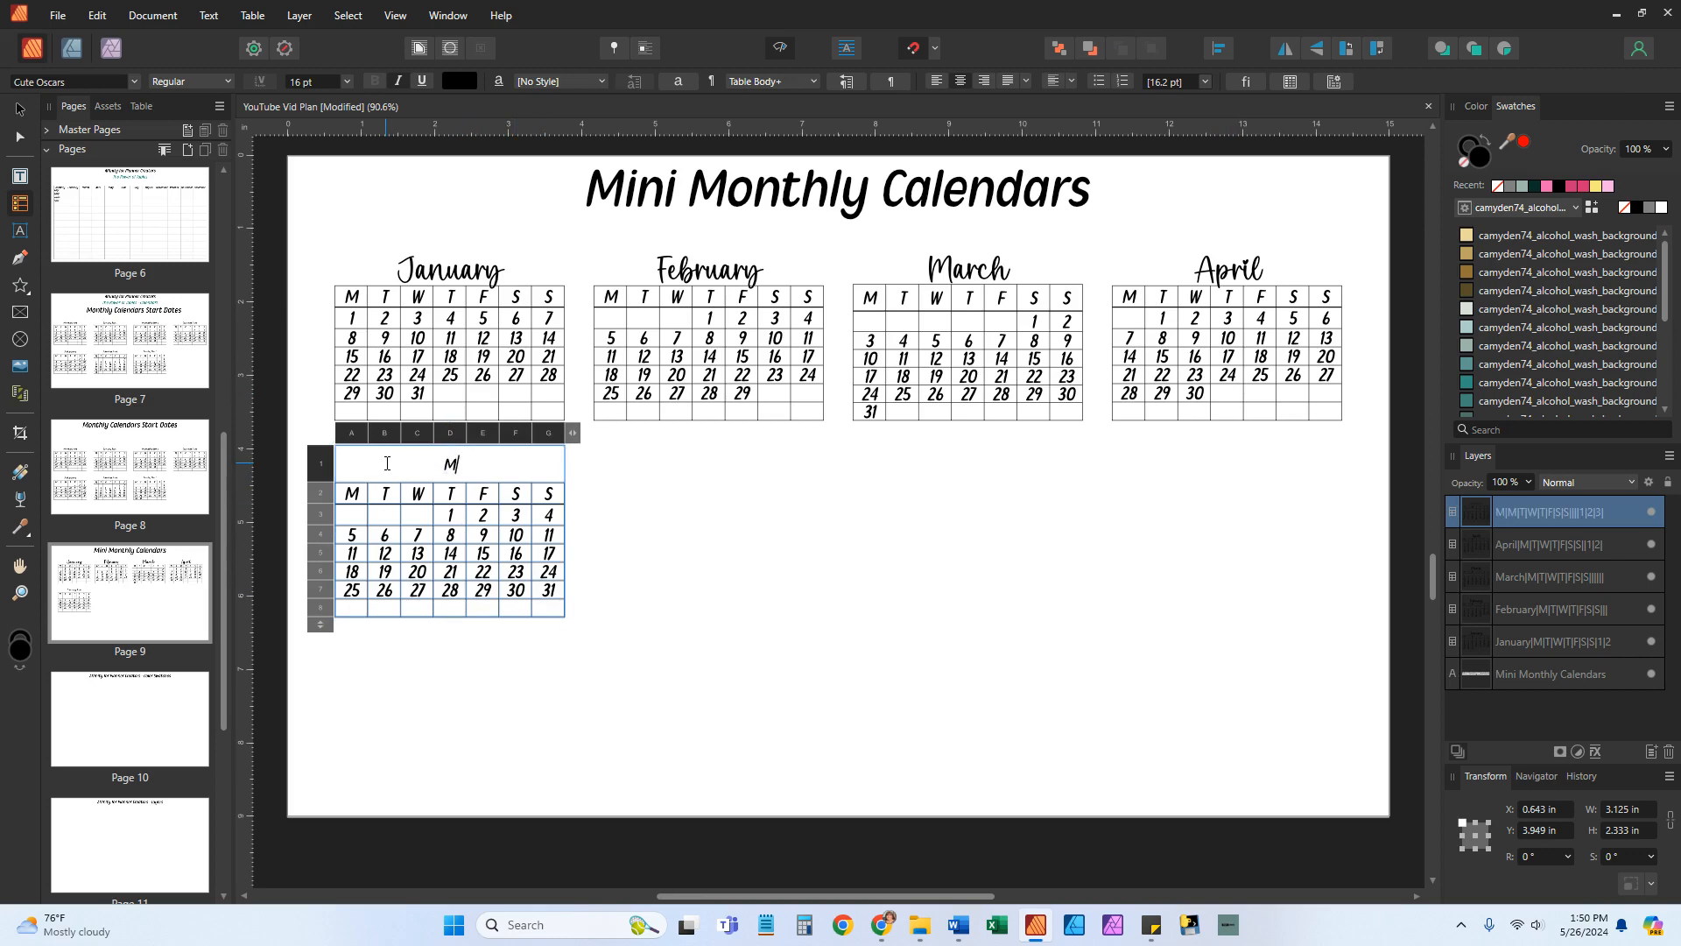
pyautogui.write('ay')
# Set the May heading to 30 pt in the Rainbow font from the favourite fonts
pyautogui.moveTo(478, 466); pyautogui.dragTo(420, 465)
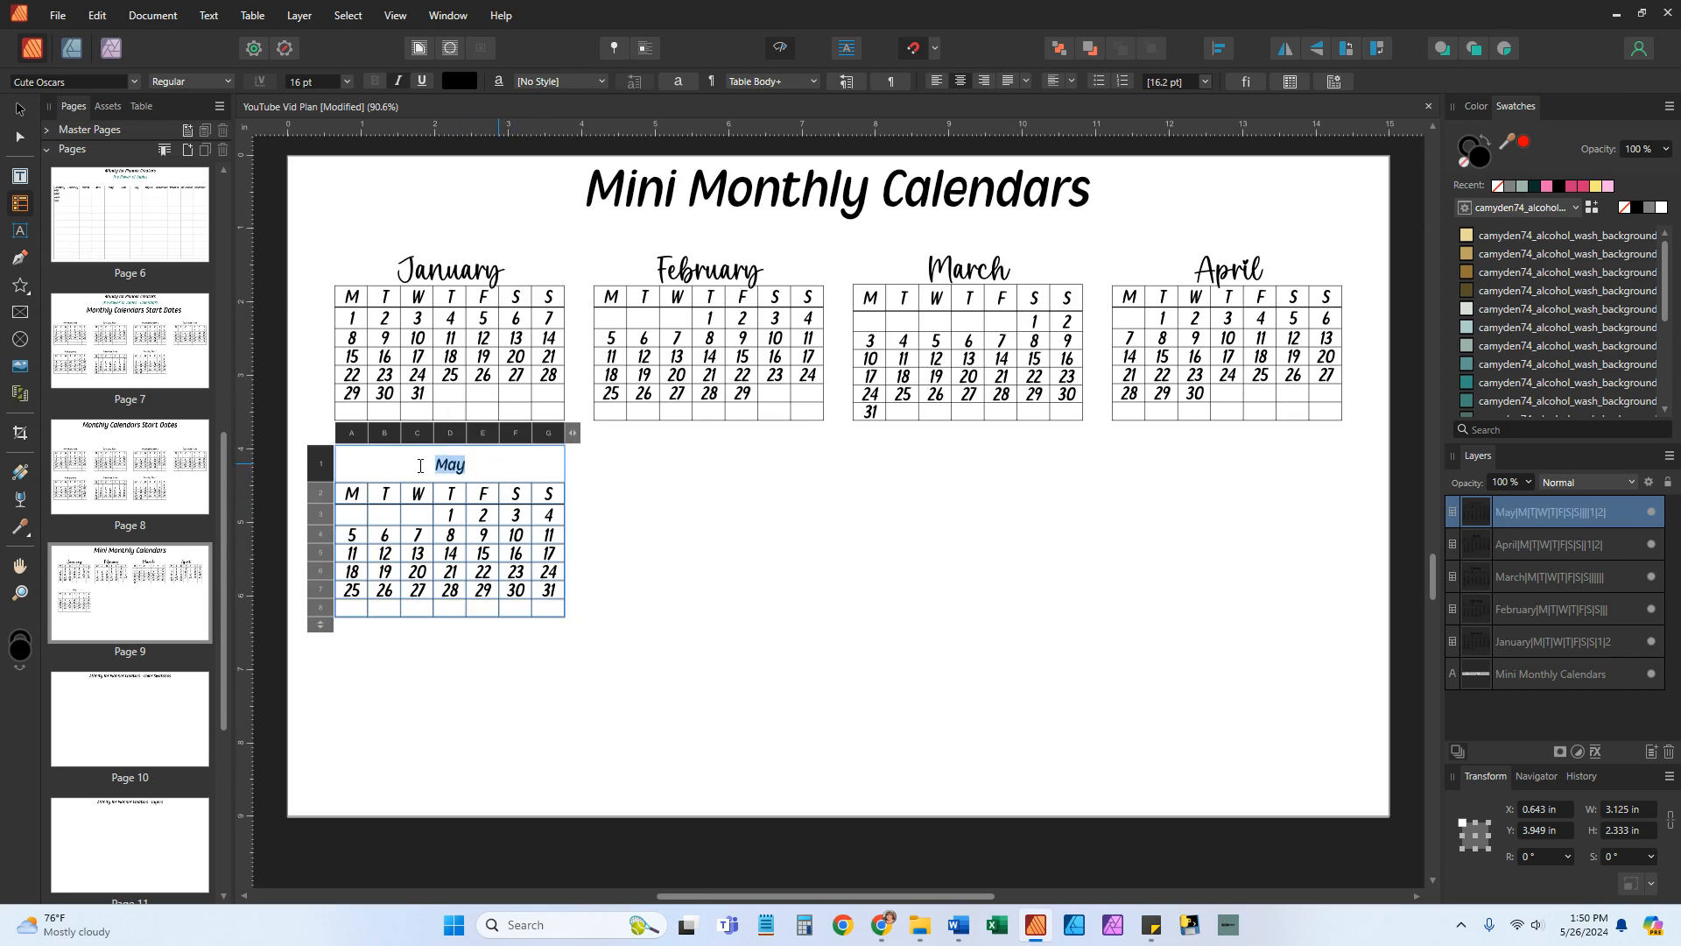
pyautogui.click(347, 81)
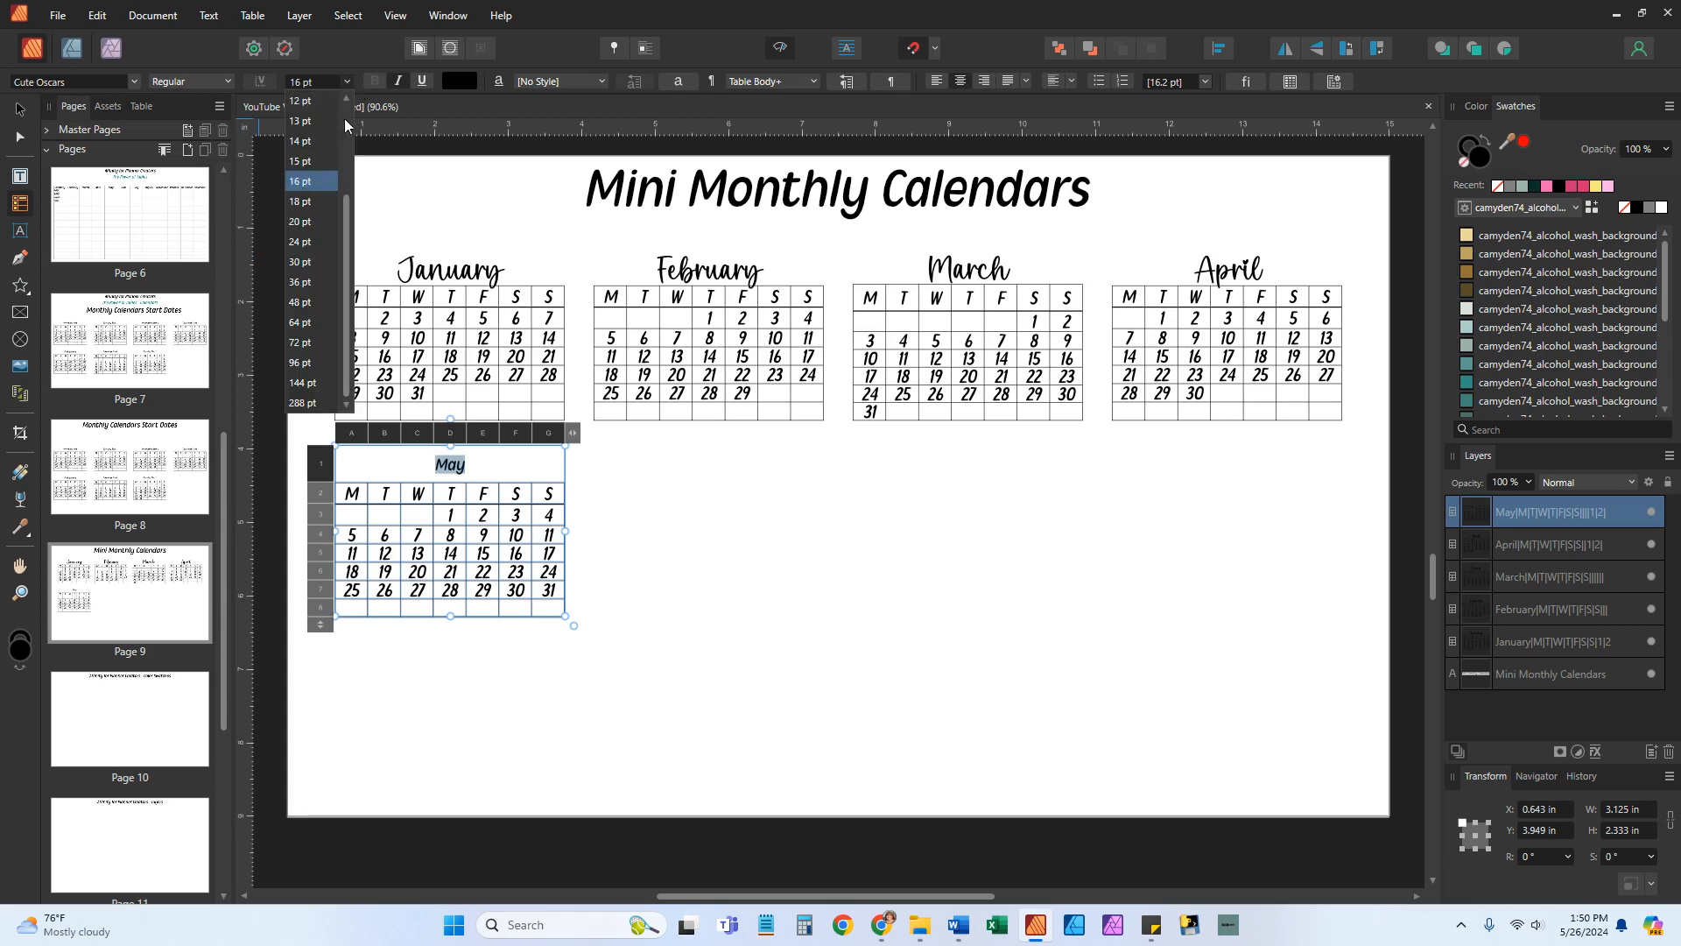
pyautogui.click(307, 268)
pyautogui.click(133, 81)
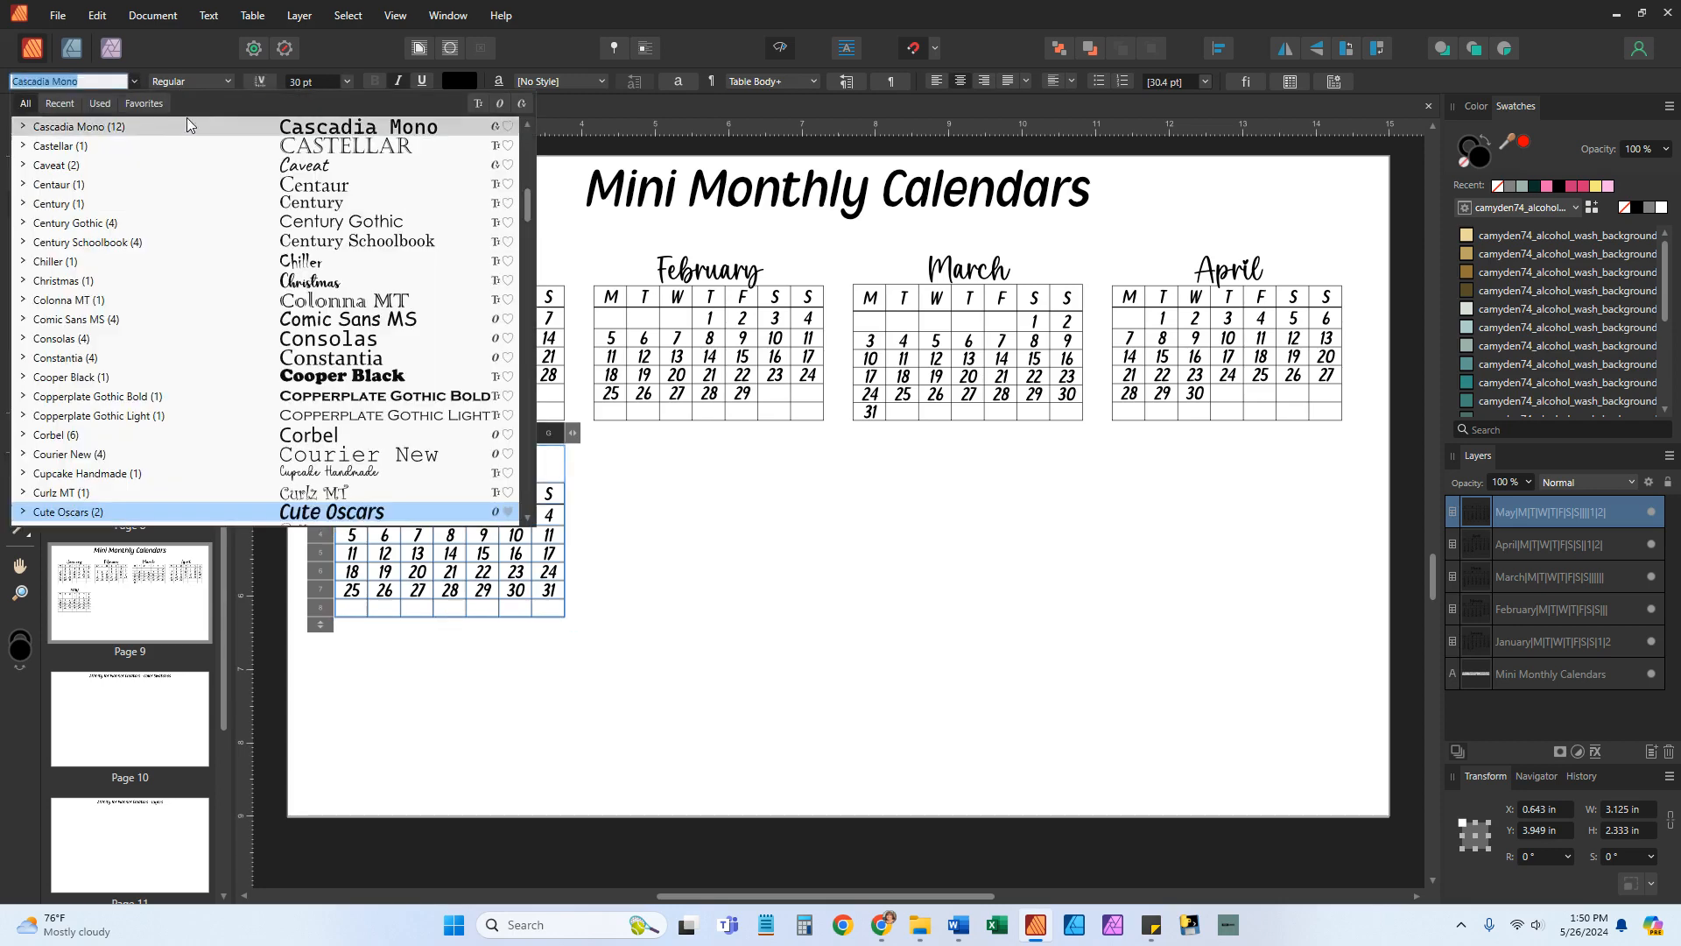
pyautogui.click(143, 104)
pyautogui.click(147, 166)
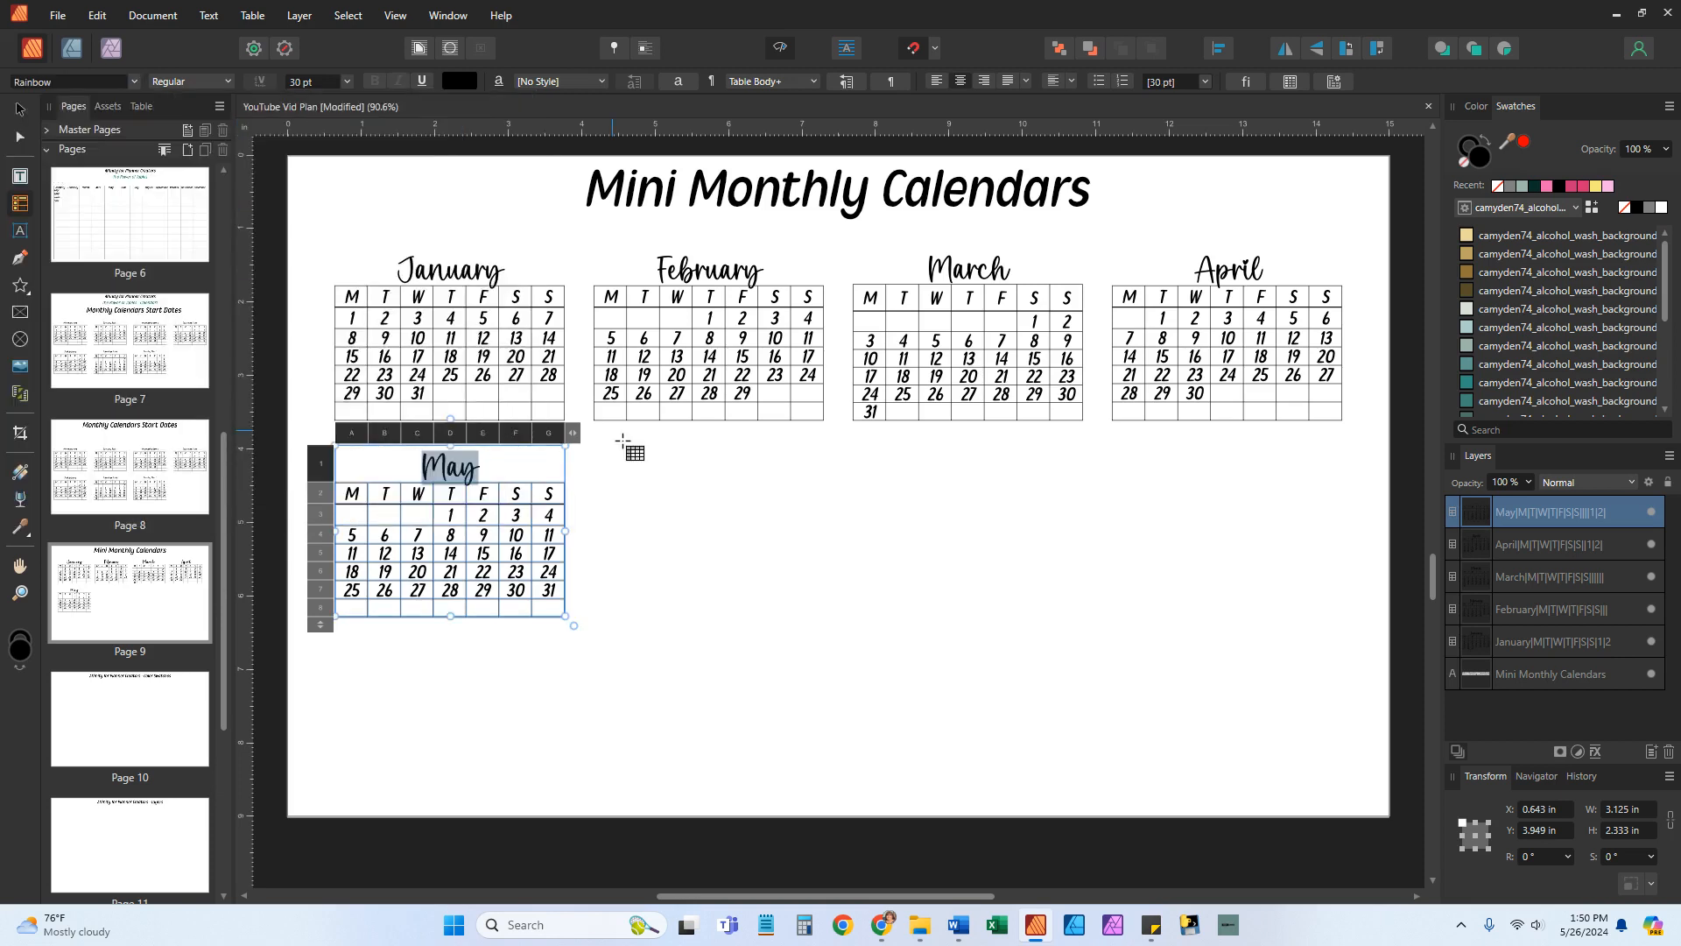
# Top-align and evenly space the January to April calendars horizontally, and move the row up to about X 0.62 in, Y 1.12 in
pyautogui.click(556, 760)
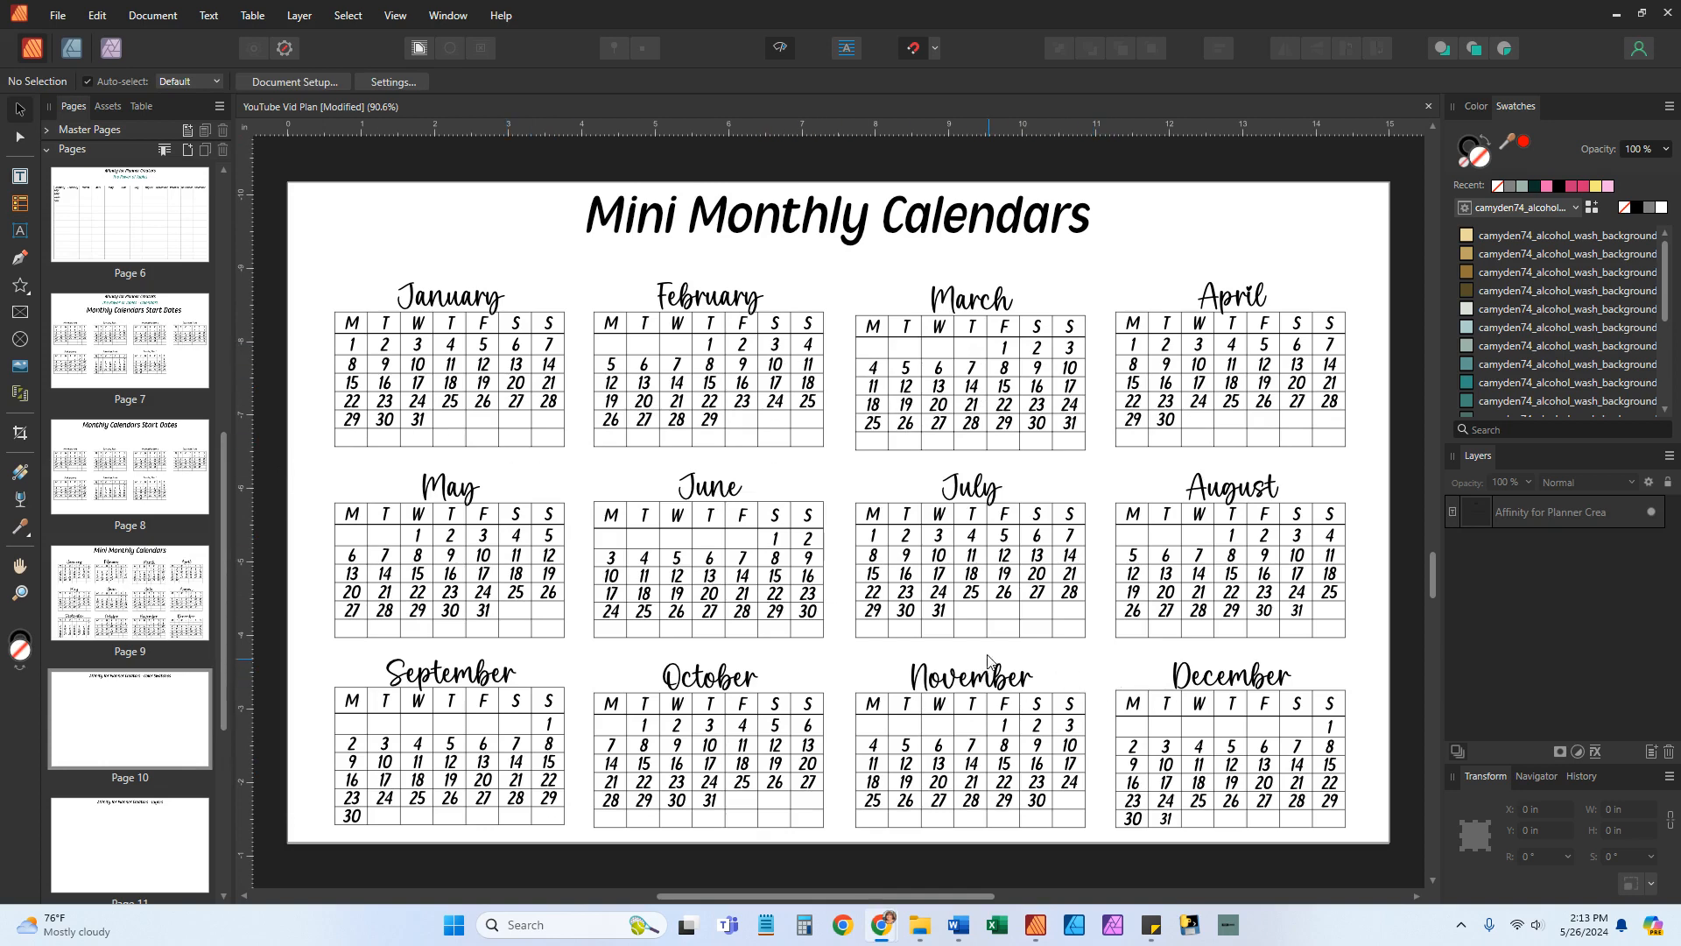
pyautogui.moveTo(297, 261); pyautogui.dragTo(1381, 470)
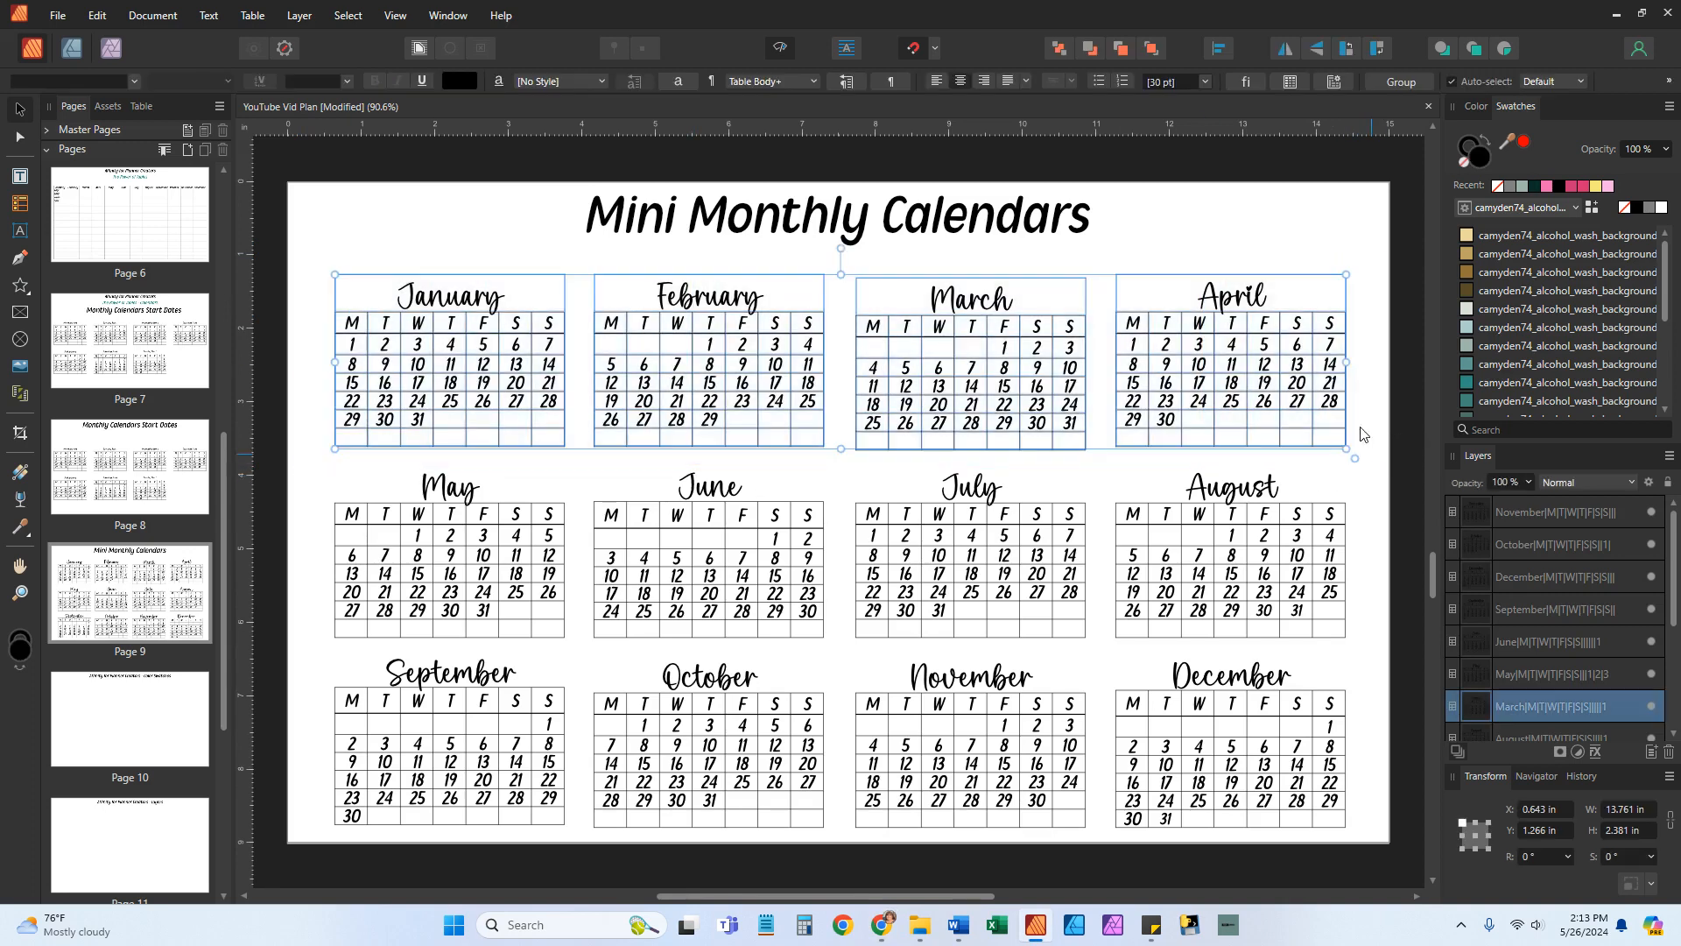
pyautogui.click(1220, 49)
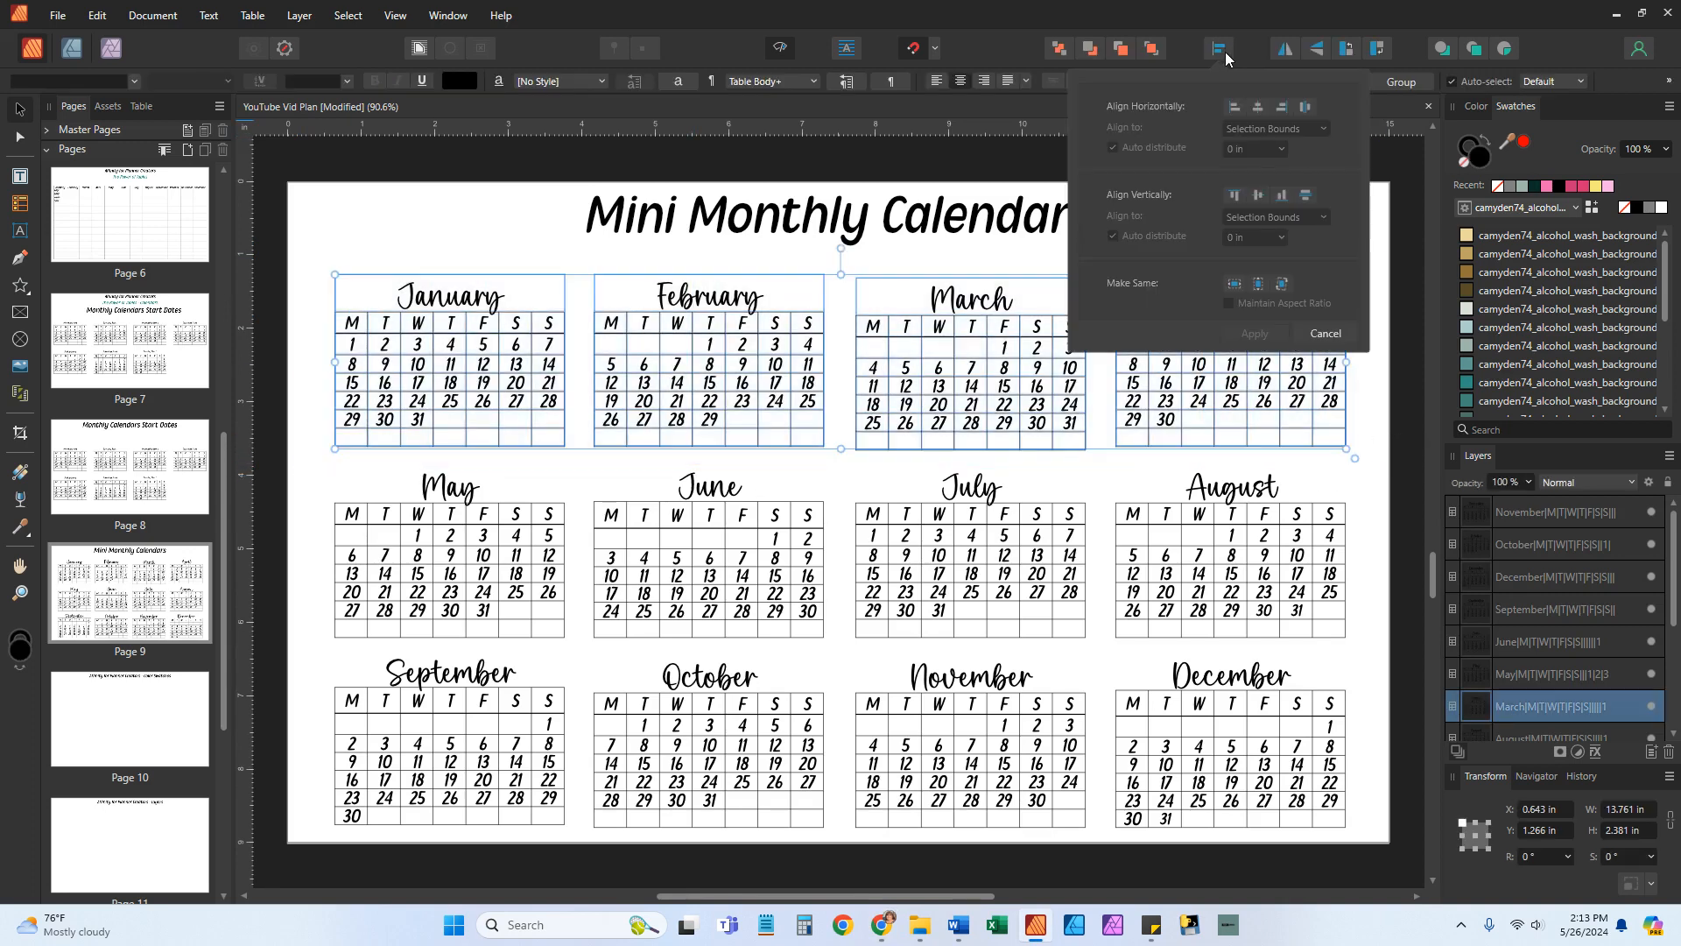
pyautogui.click(1306, 107)
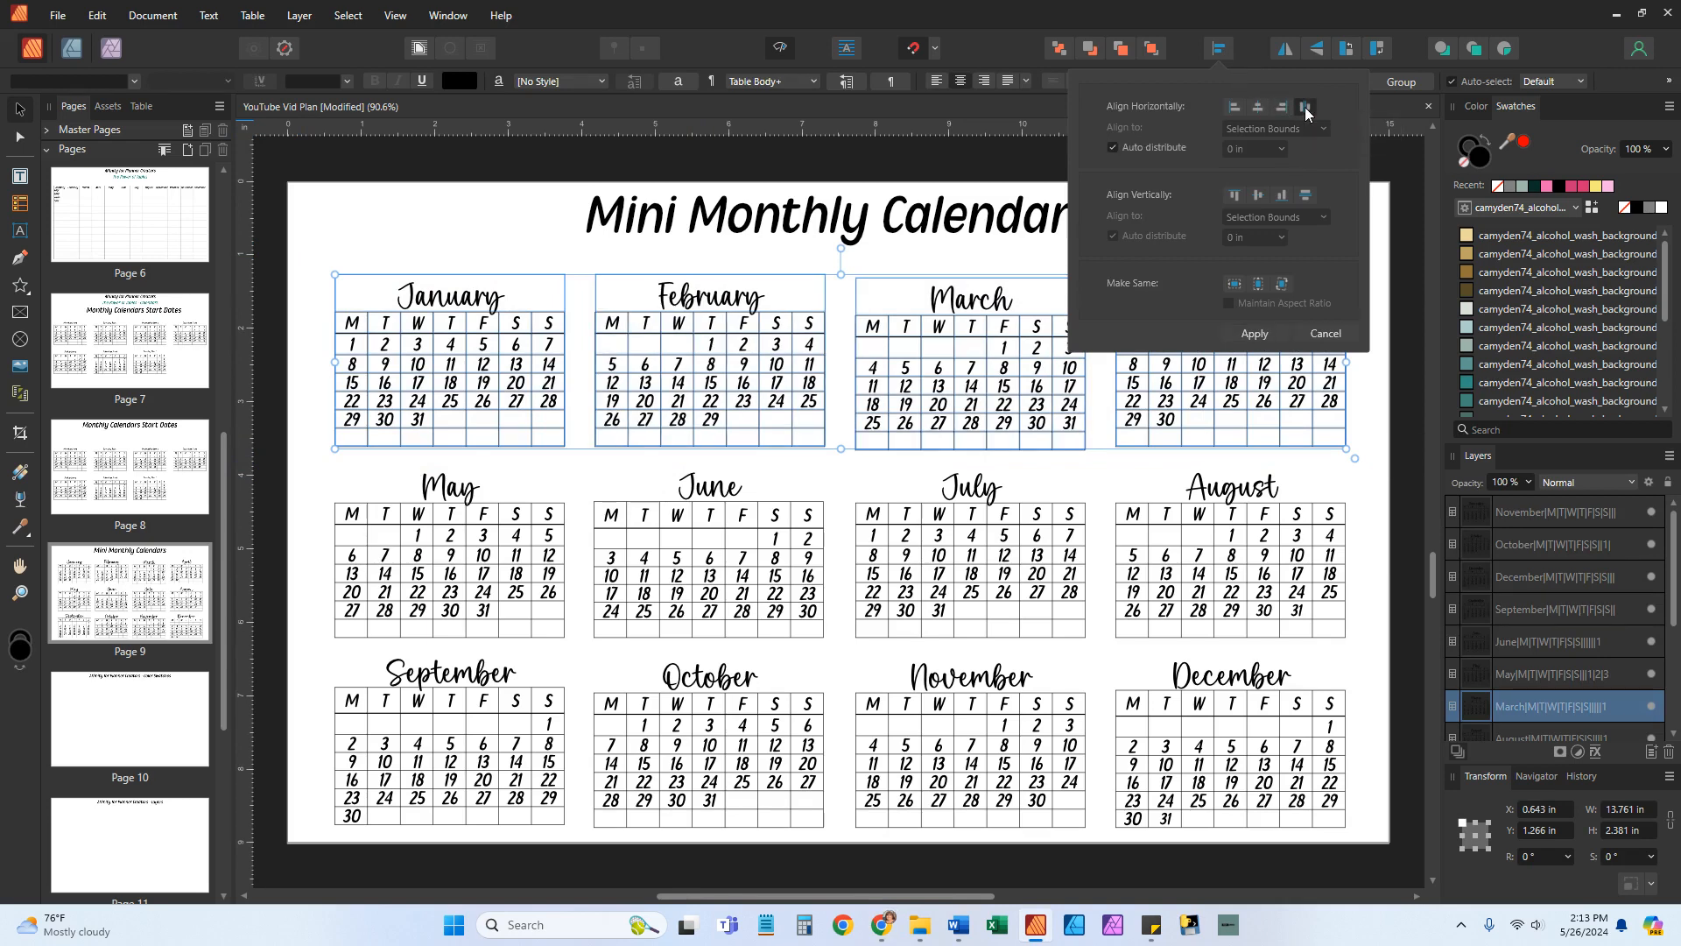
pyautogui.click(1236, 196)
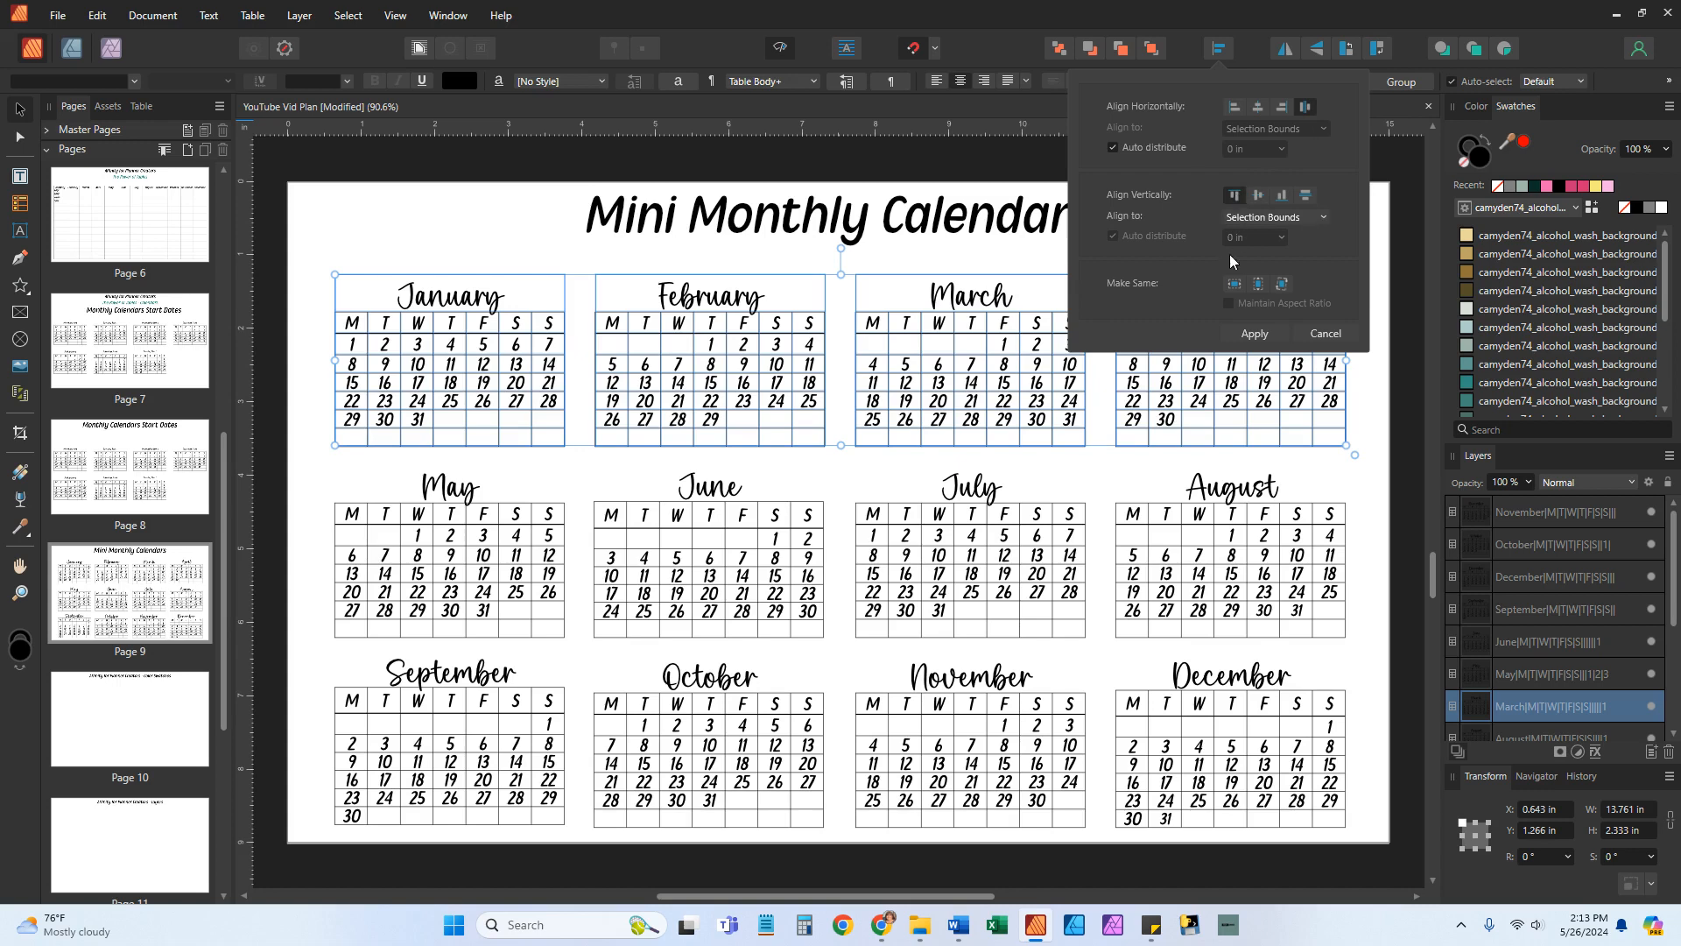
pyautogui.click(1261, 335)
pyautogui.moveTo(913, 362); pyautogui.dragTo(912, 349)
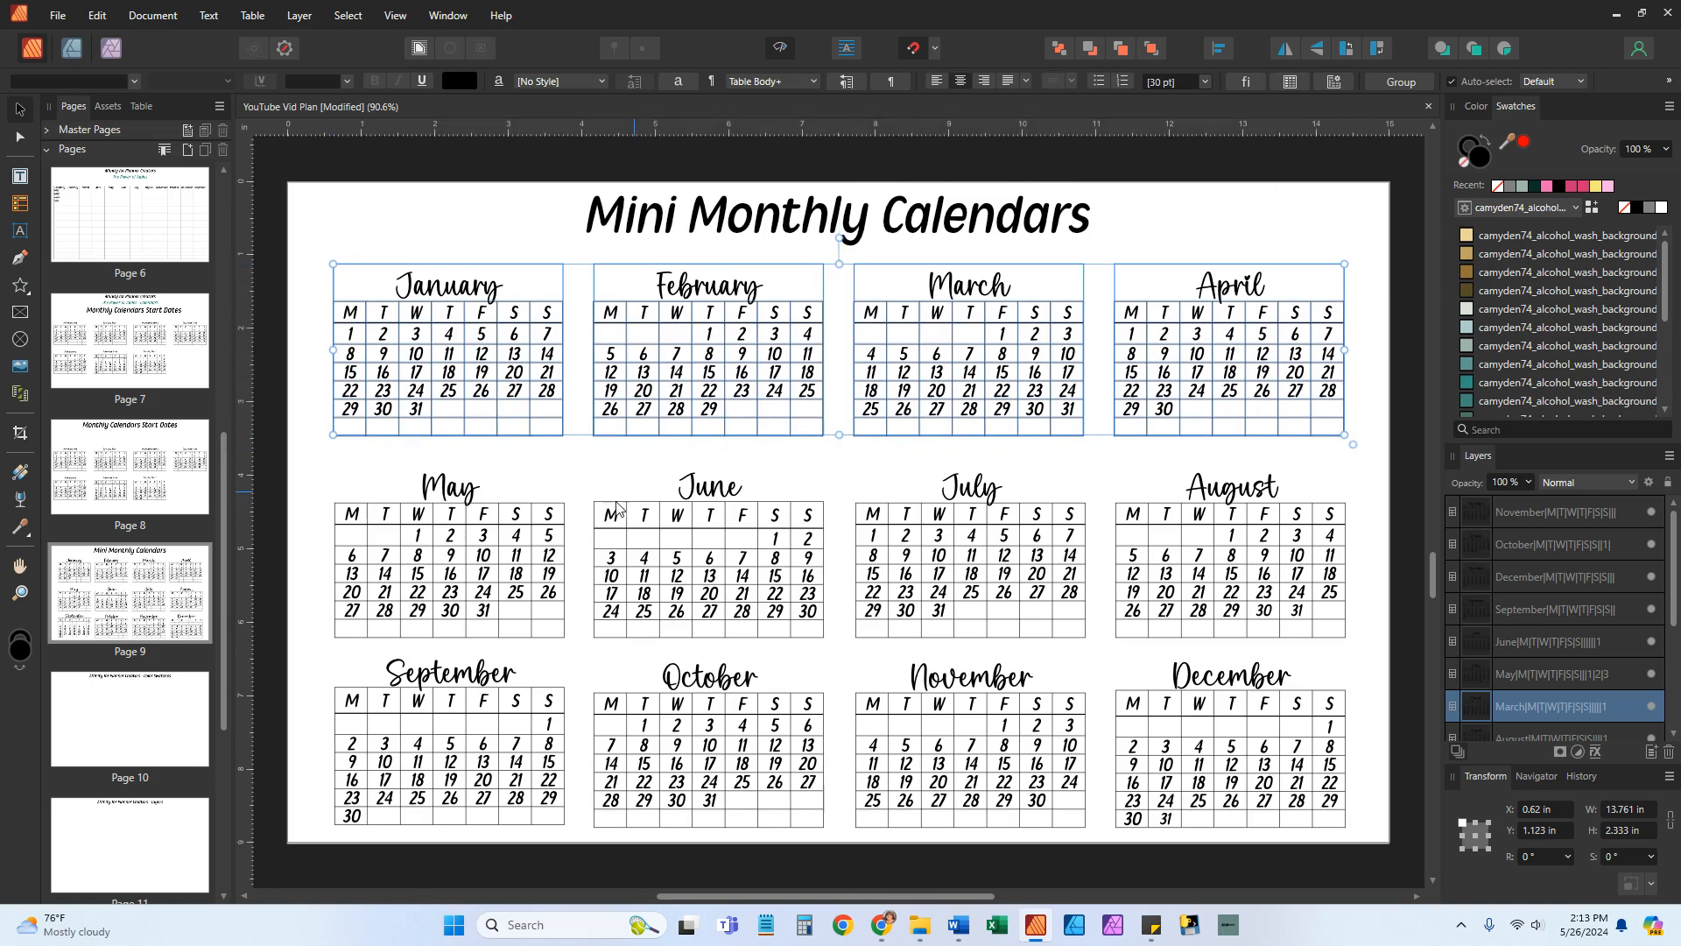
# Top-align and evenly space the May to August calendars horizontally, and move the row to about X 0.62 in, Y 3.76 in
pyautogui.click(297, 479)
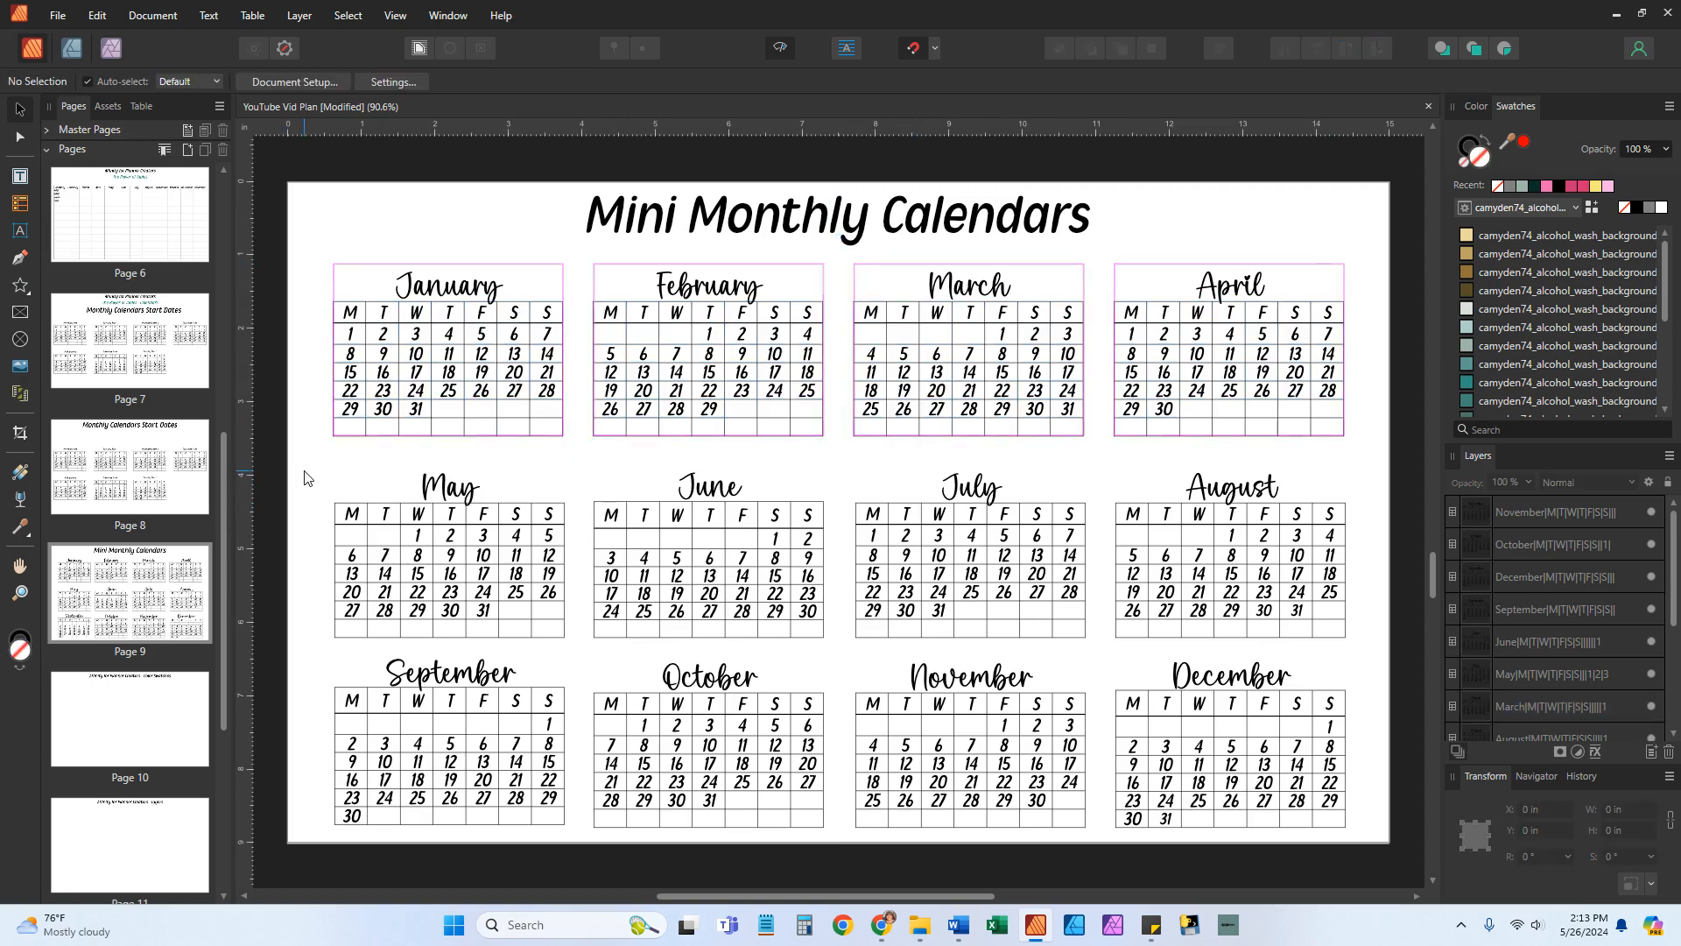
pyautogui.moveTo(304, 465); pyautogui.dragTo(1375, 648)
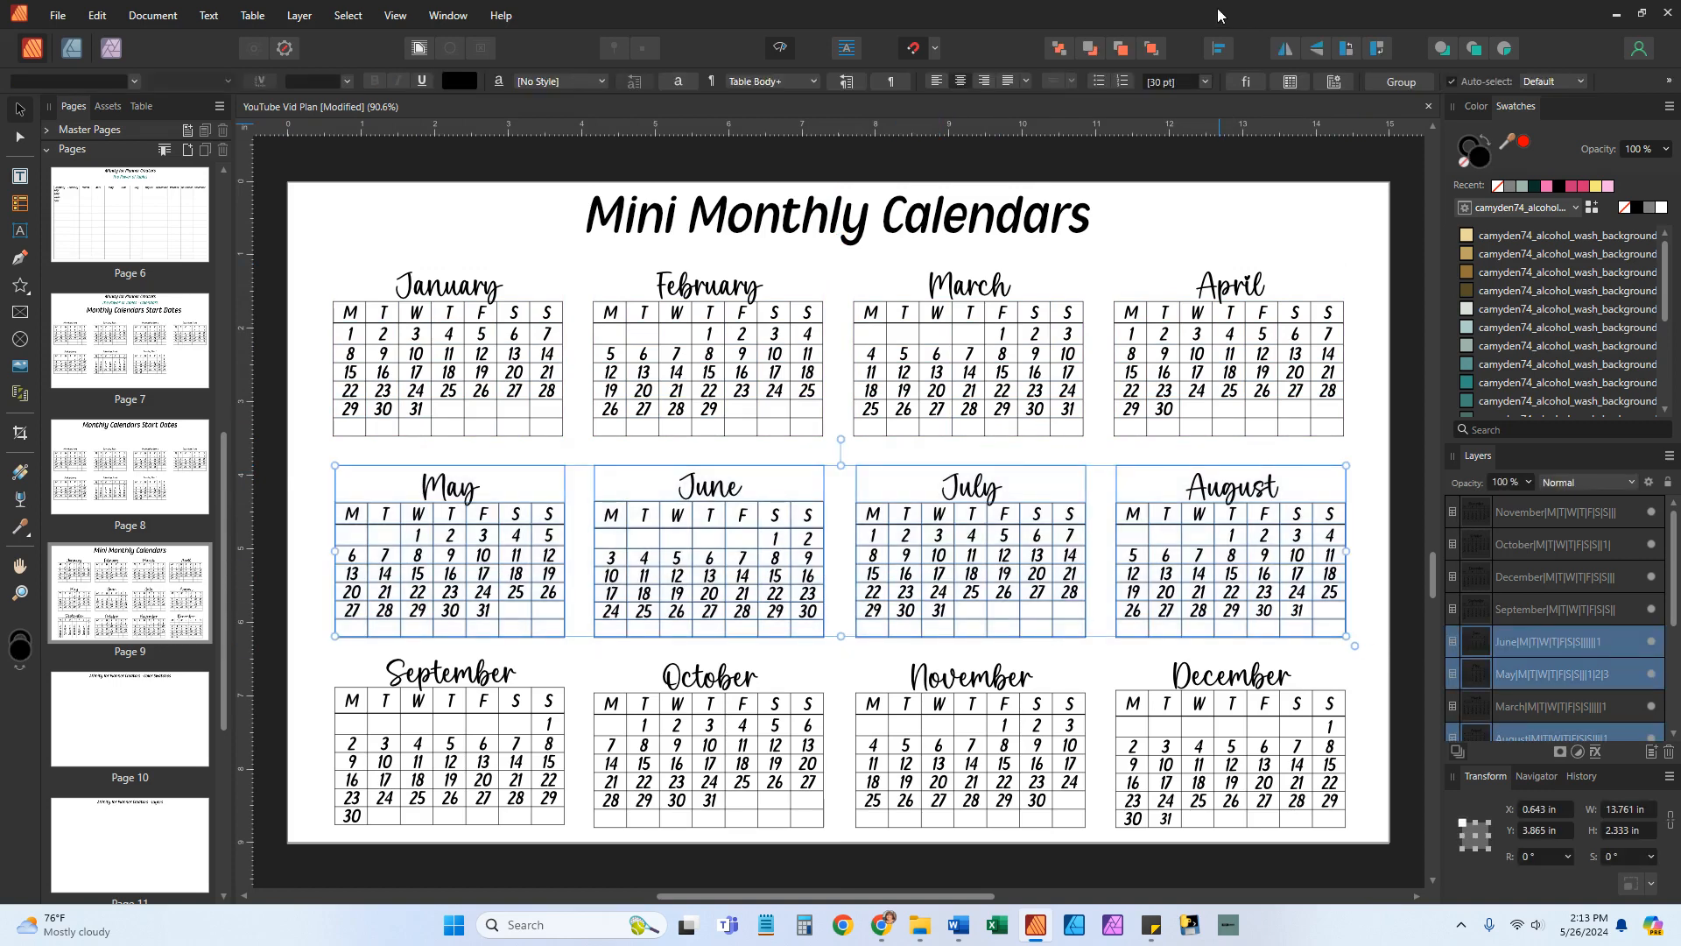
pyautogui.click(1220, 50)
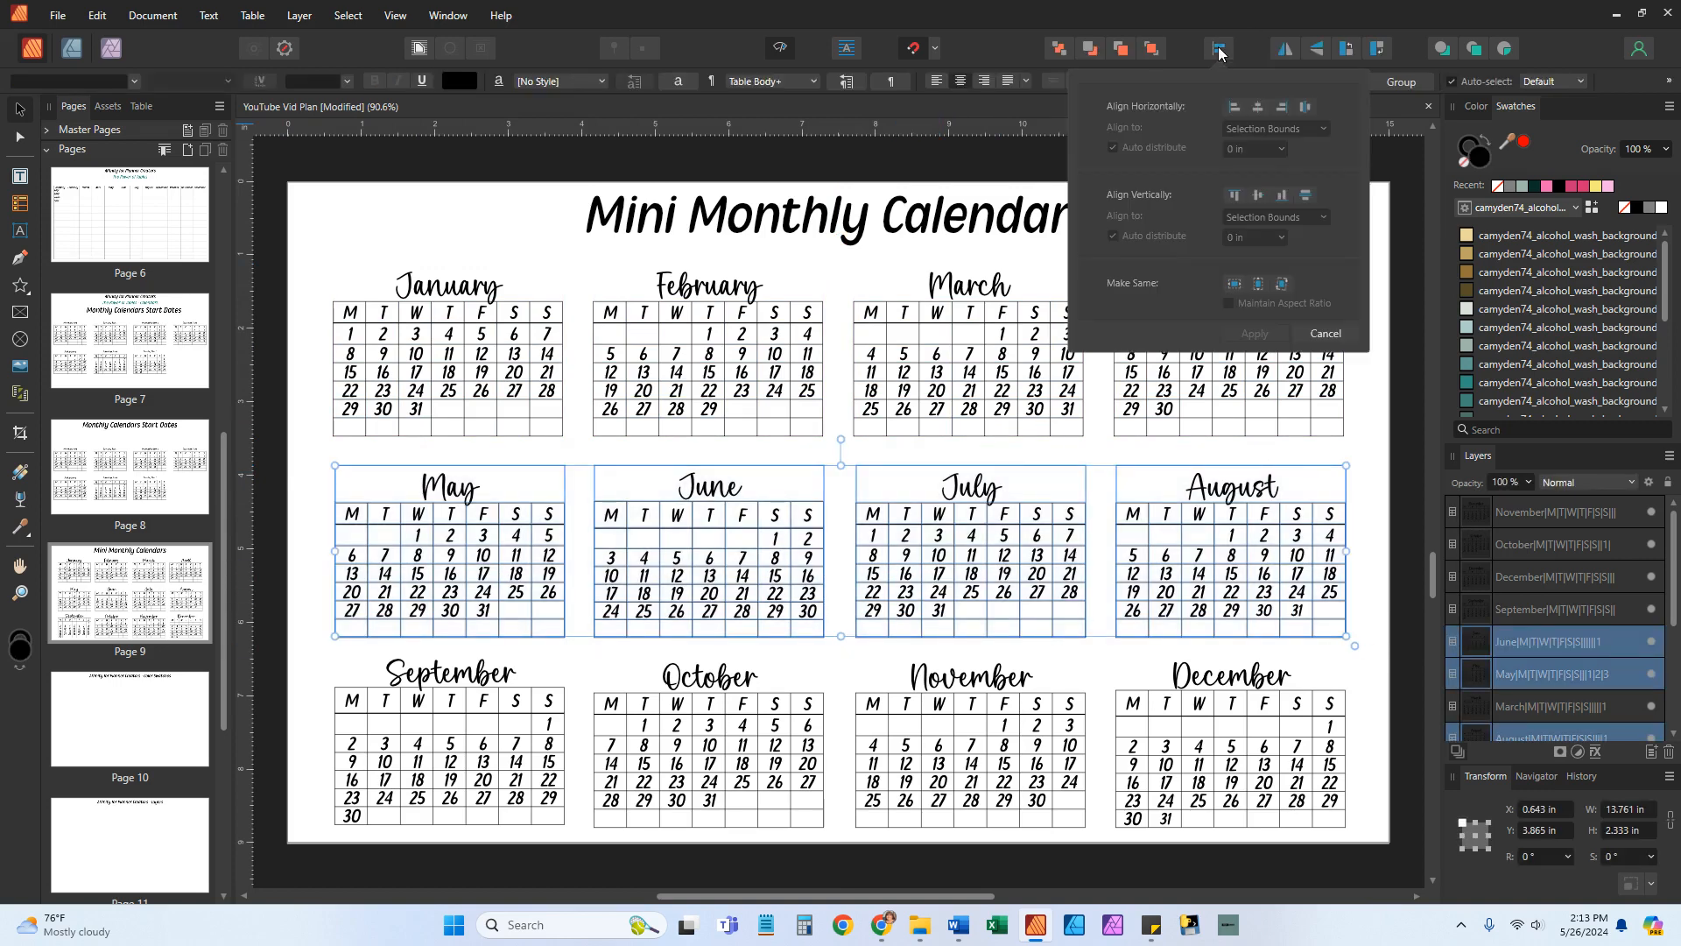
pyautogui.click(1235, 197)
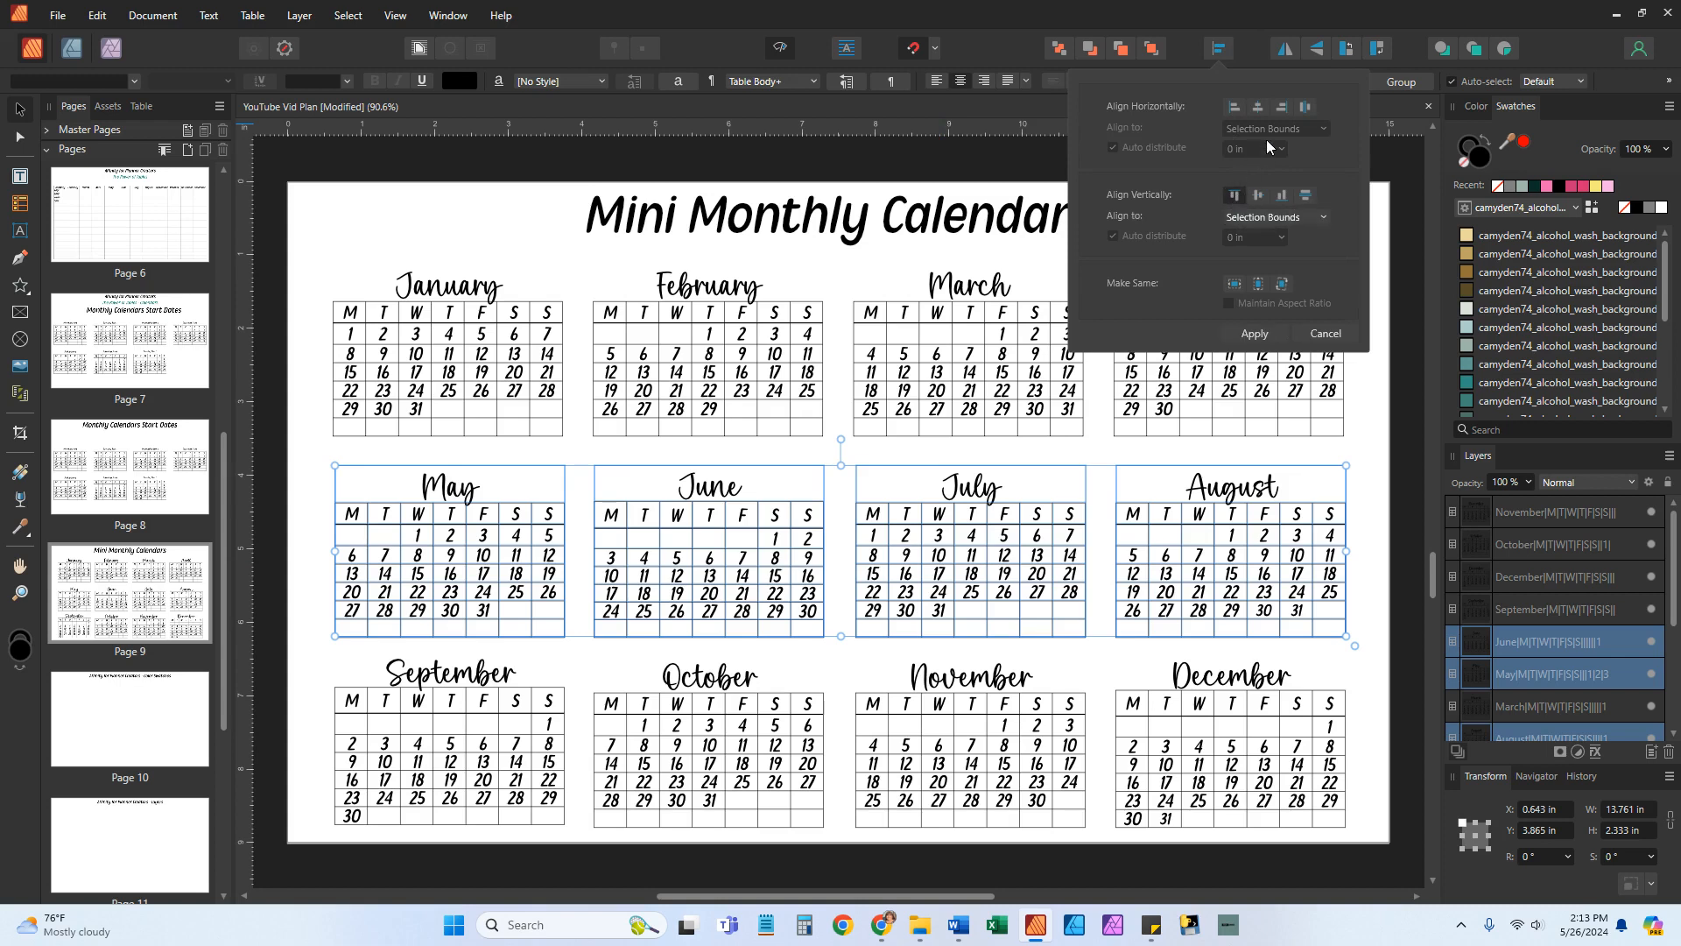
pyautogui.click(1305, 109)
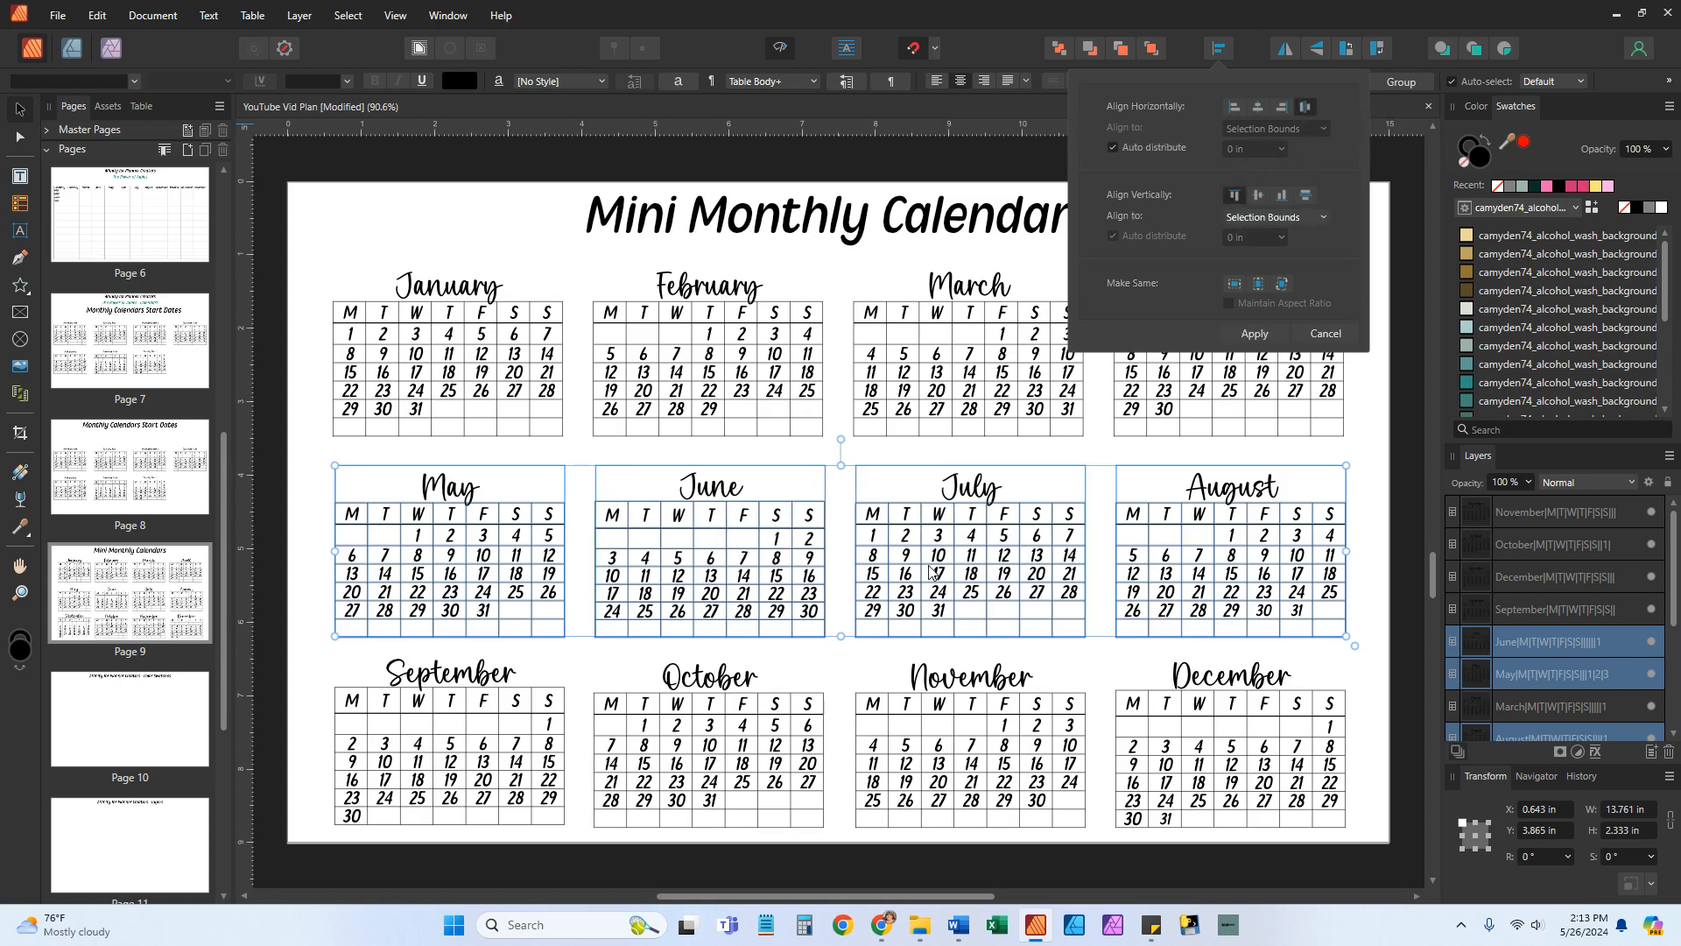
pyautogui.click(1255, 338)
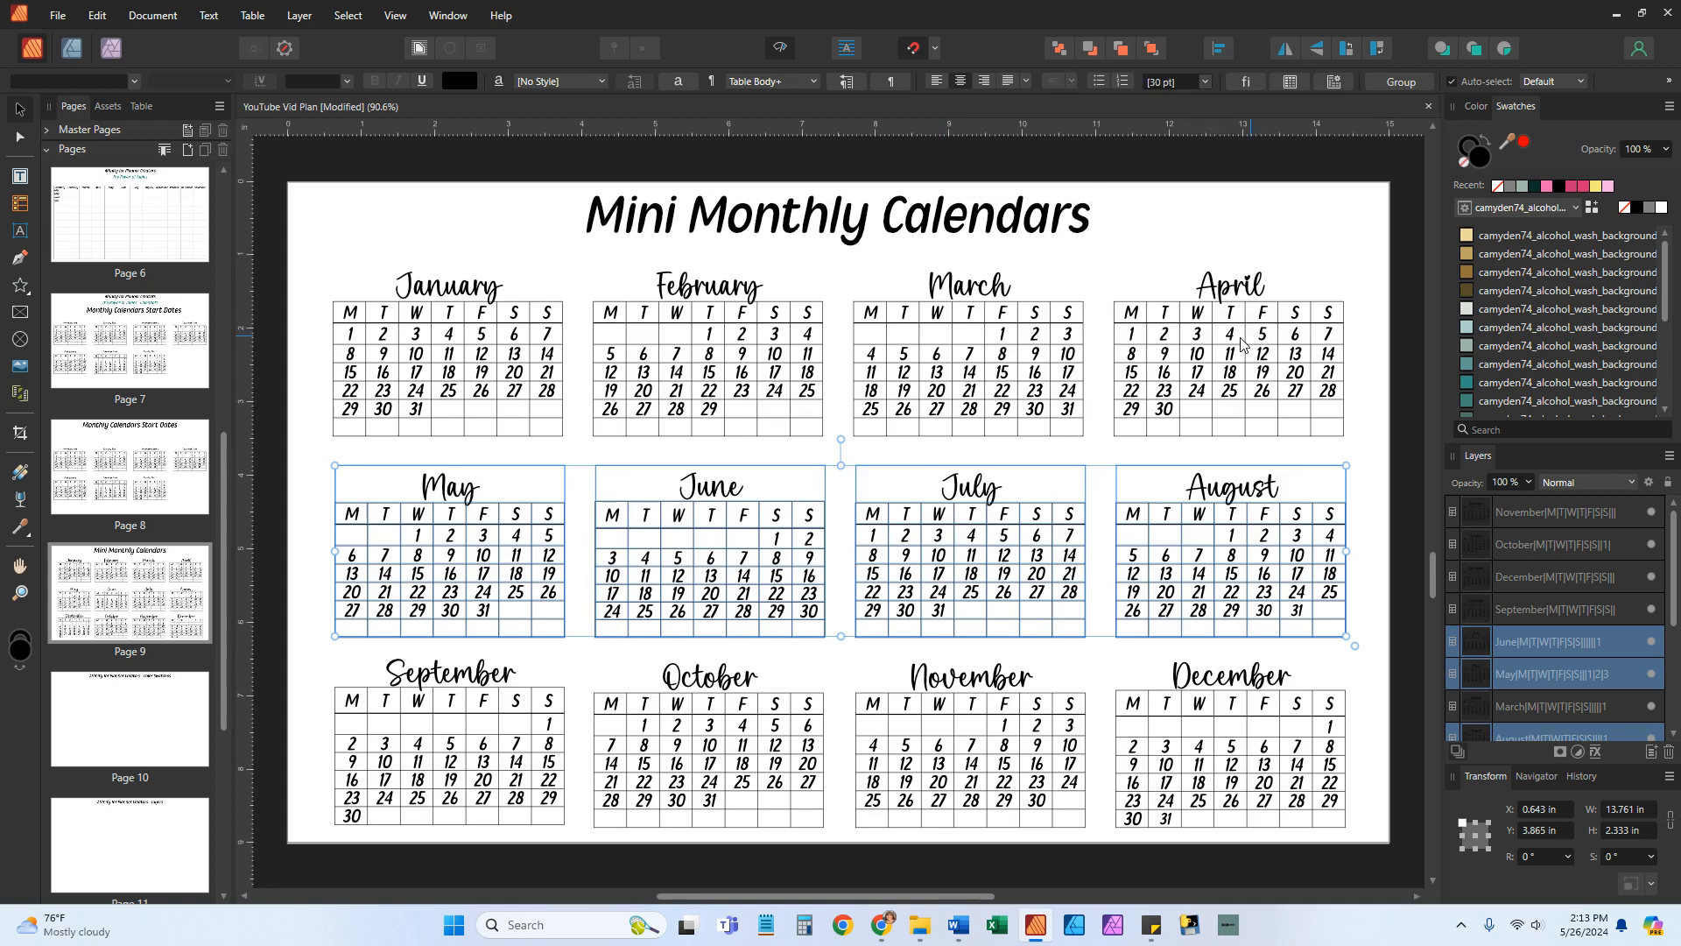
pyautogui.moveTo(891, 528); pyautogui.dragTo(879, 521)
# Top-align and evenly space the September to December calendars horizontally, and shift the row to about X 0.62 in, in line with the rows above
pyautogui.moveTo(302, 659); pyautogui.dragTo(931, 786)
pyautogui.moveTo(453, 734); pyautogui.dragTo(302, 640)
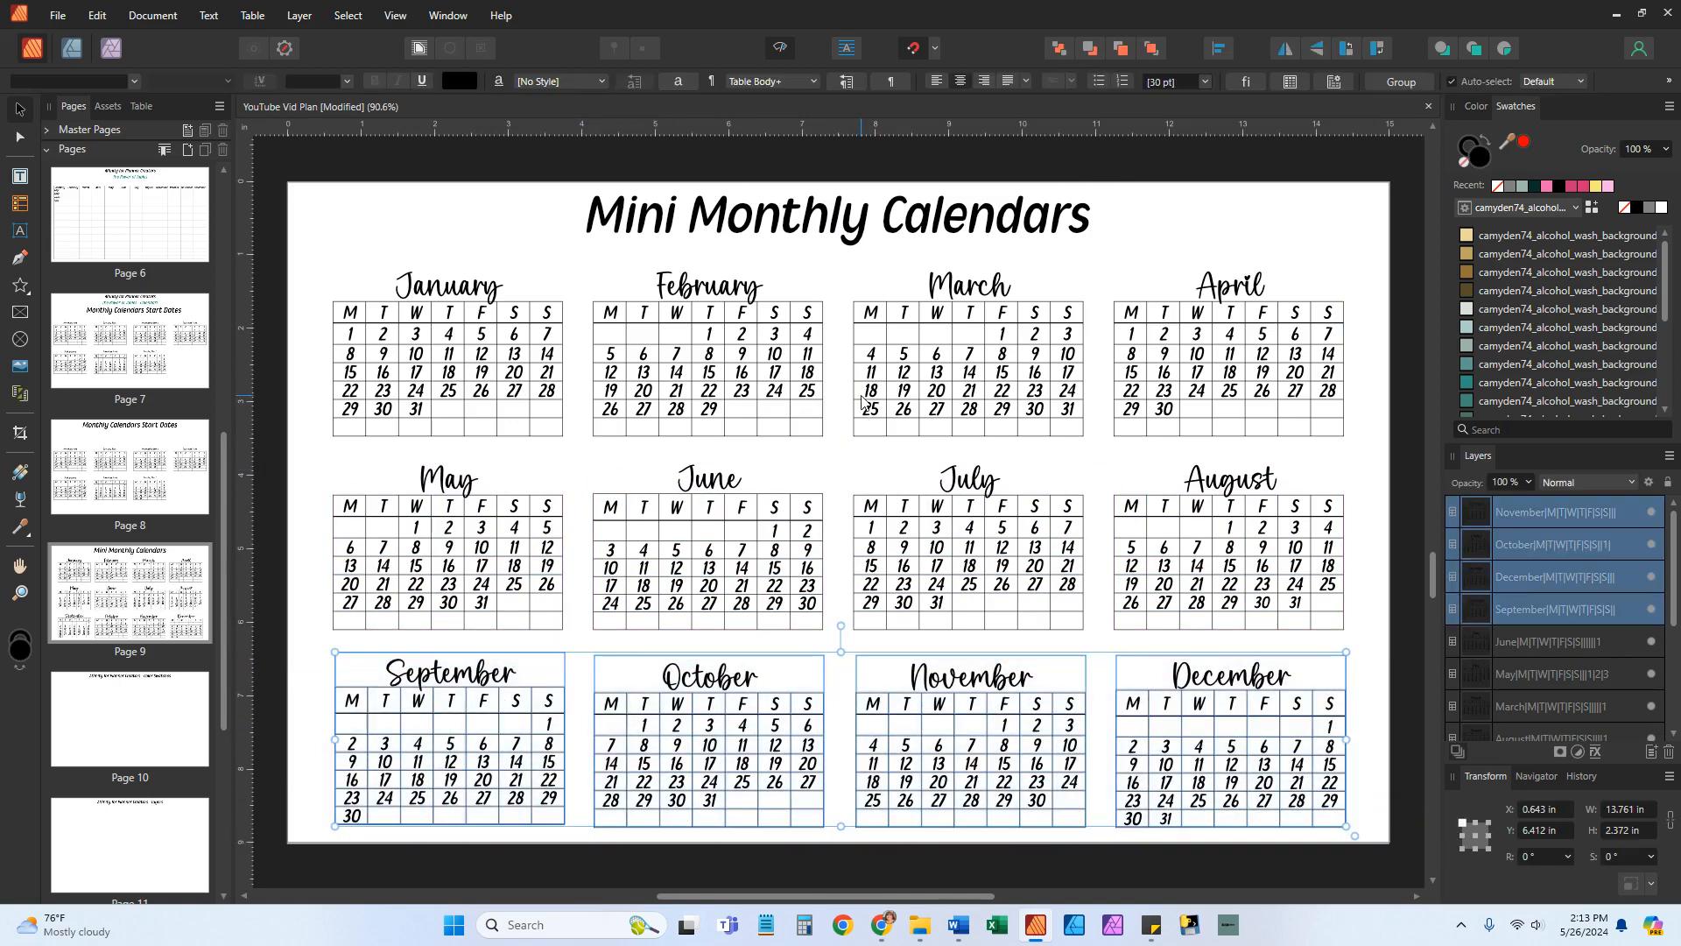
pyautogui.click(1219, 50)
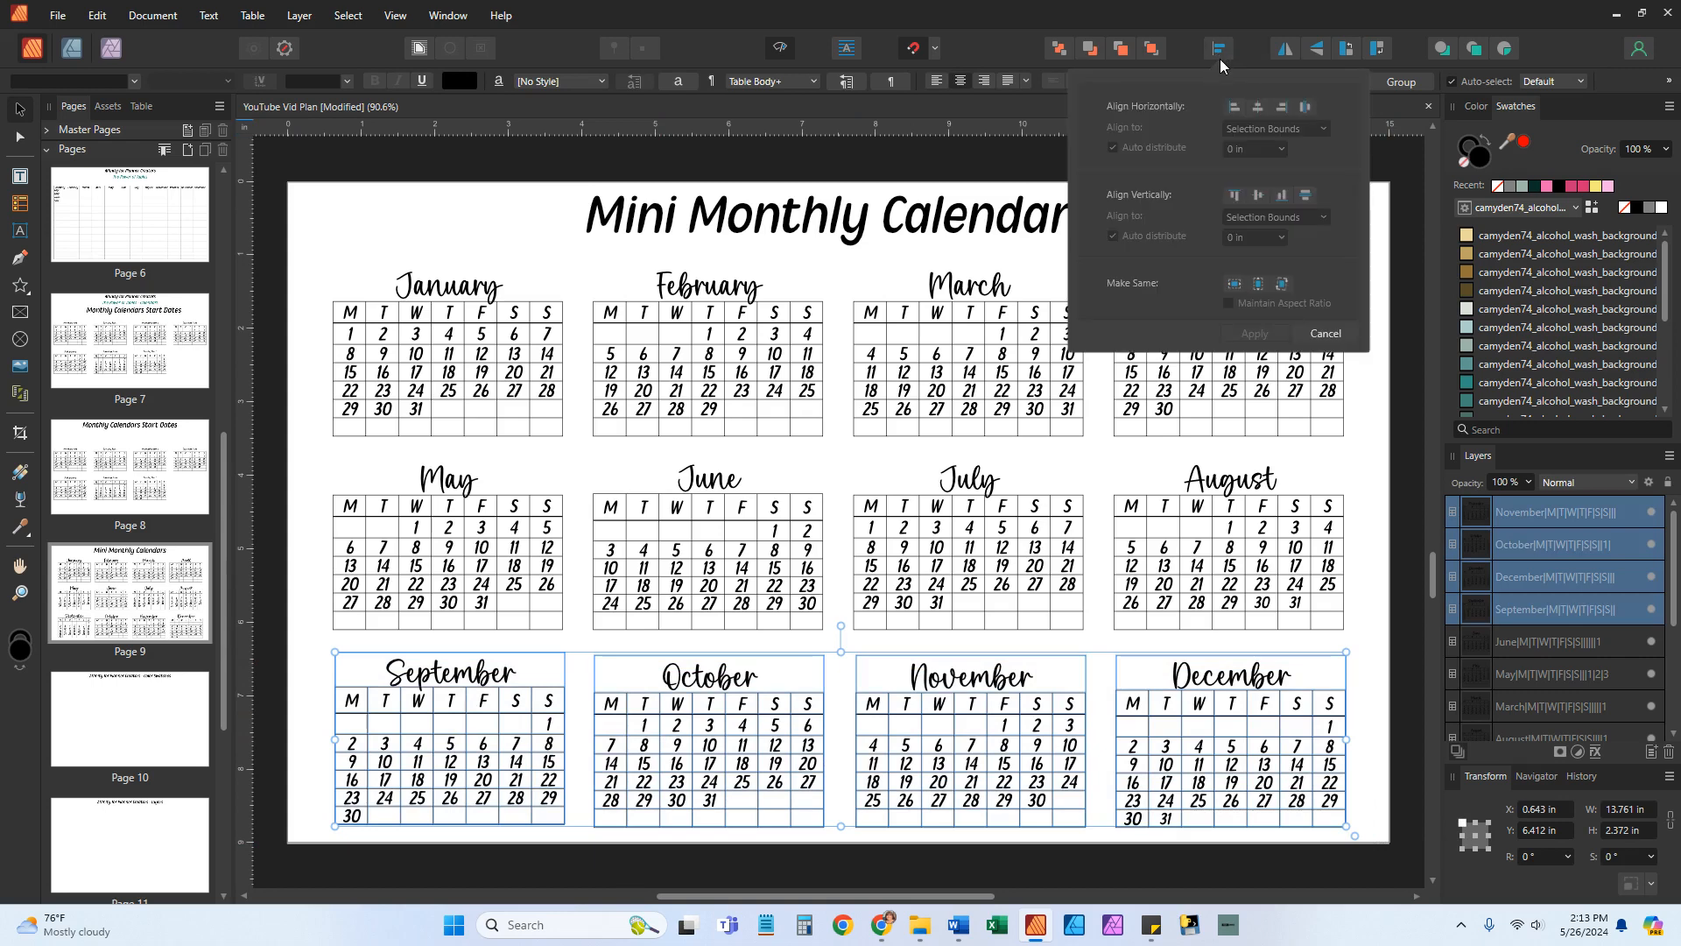
pyautogui.click(1237, 198)
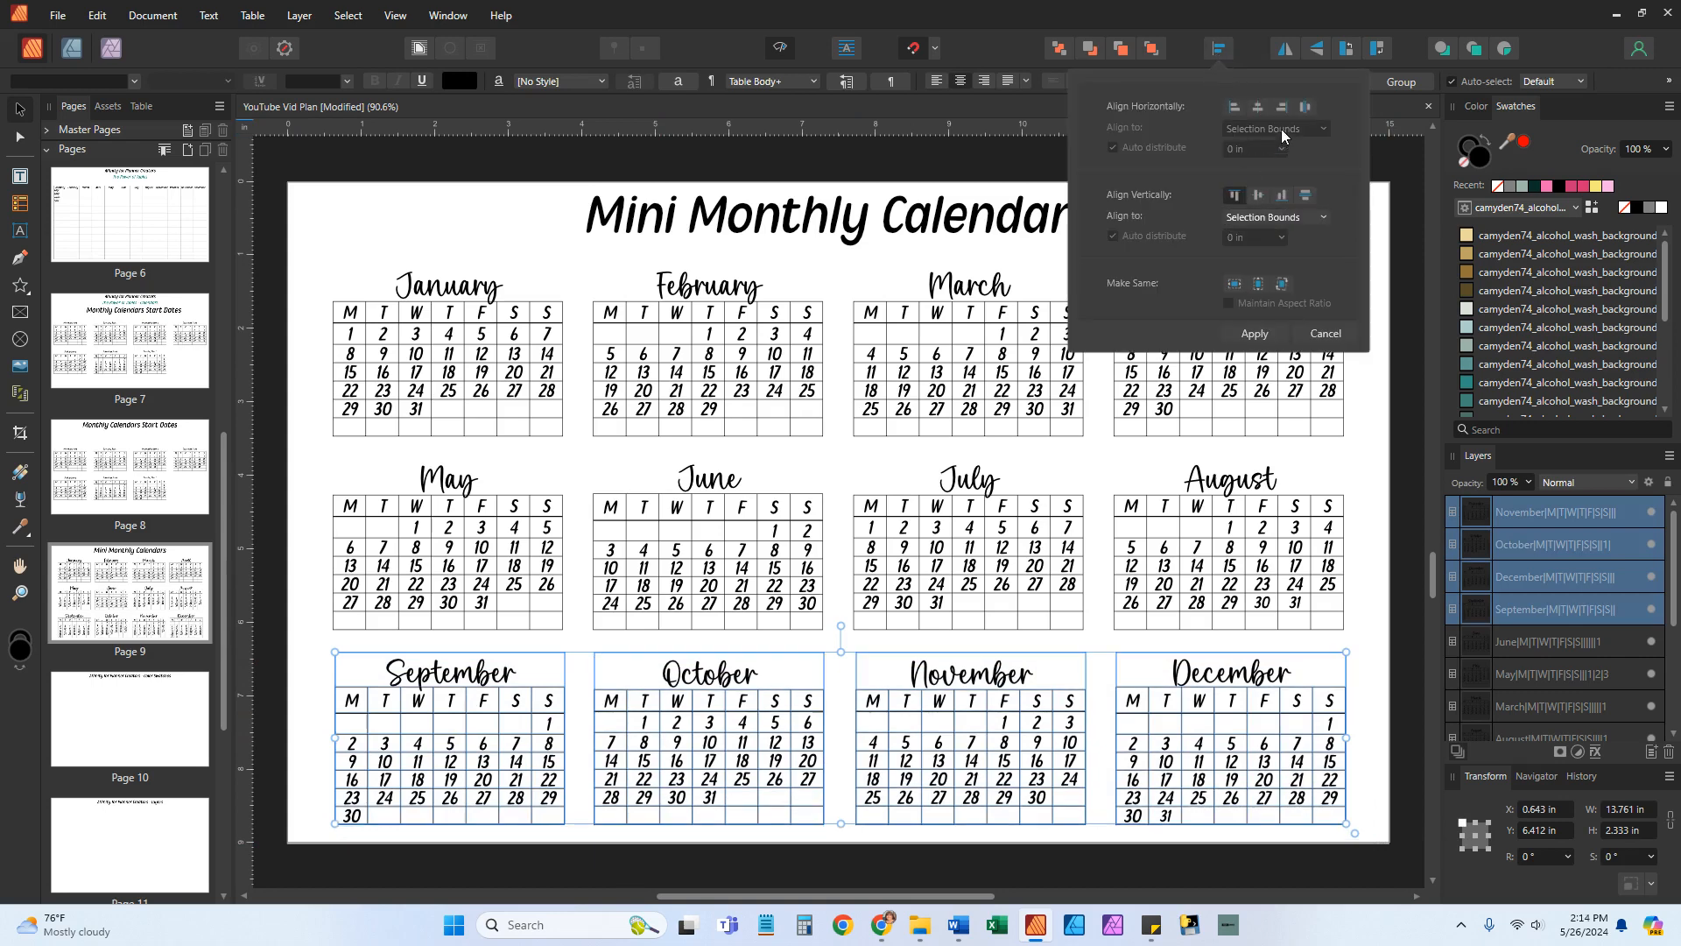
pyautogui.click(1308, 108)
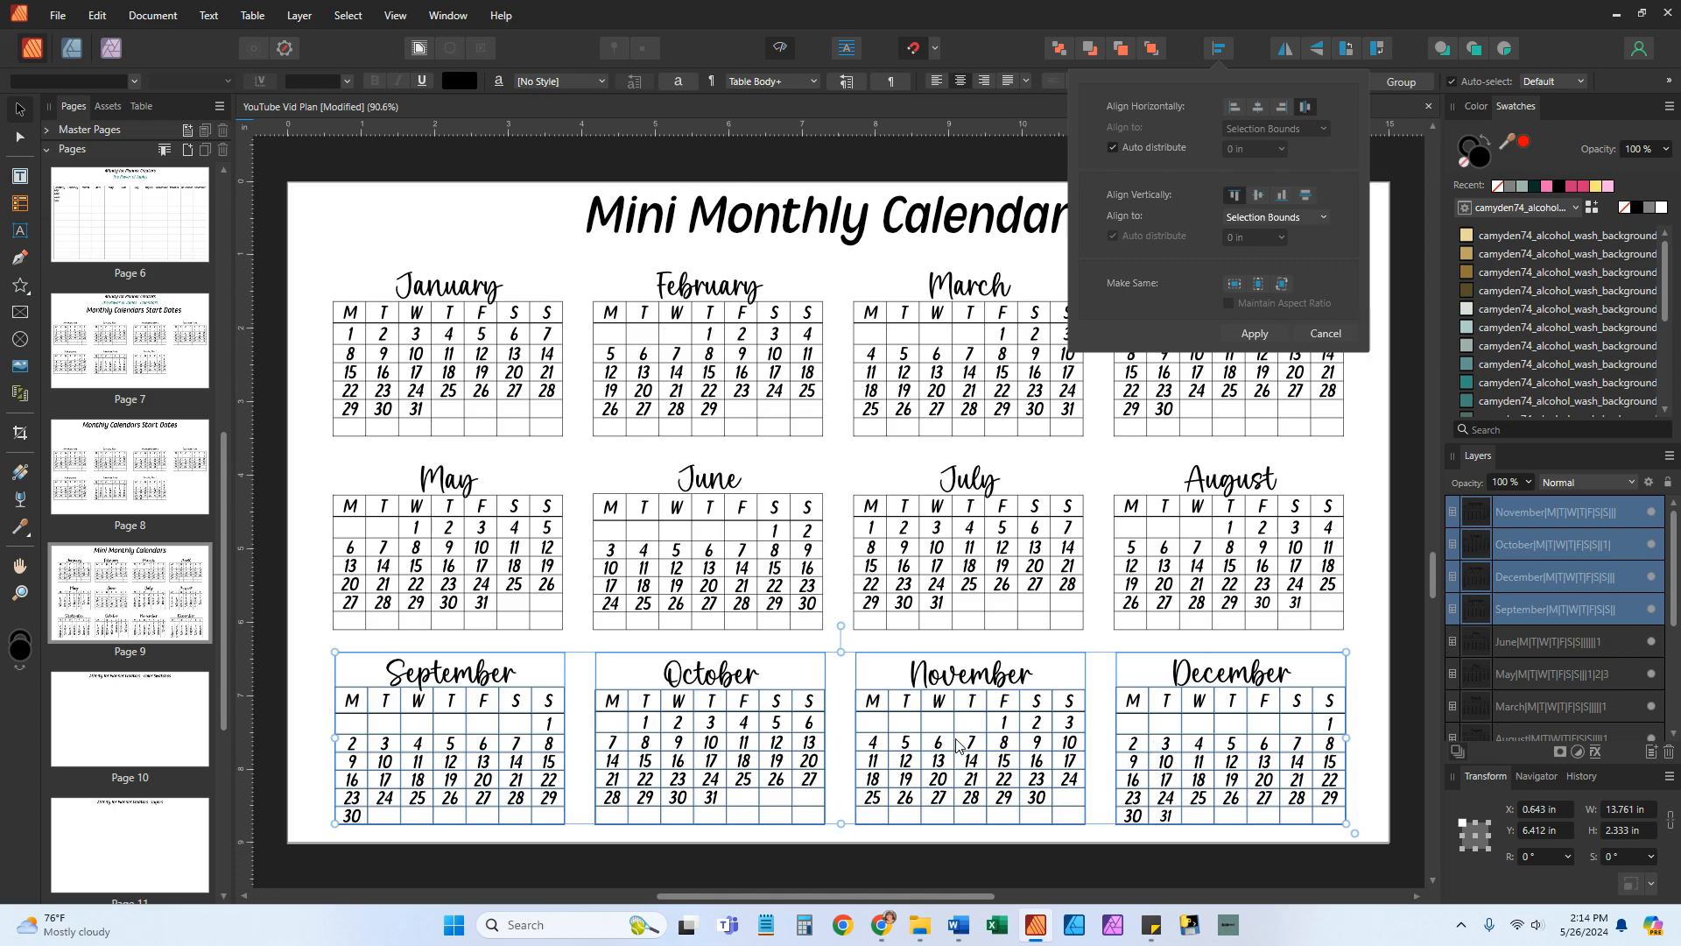
pyautogui.click(1275, 336)
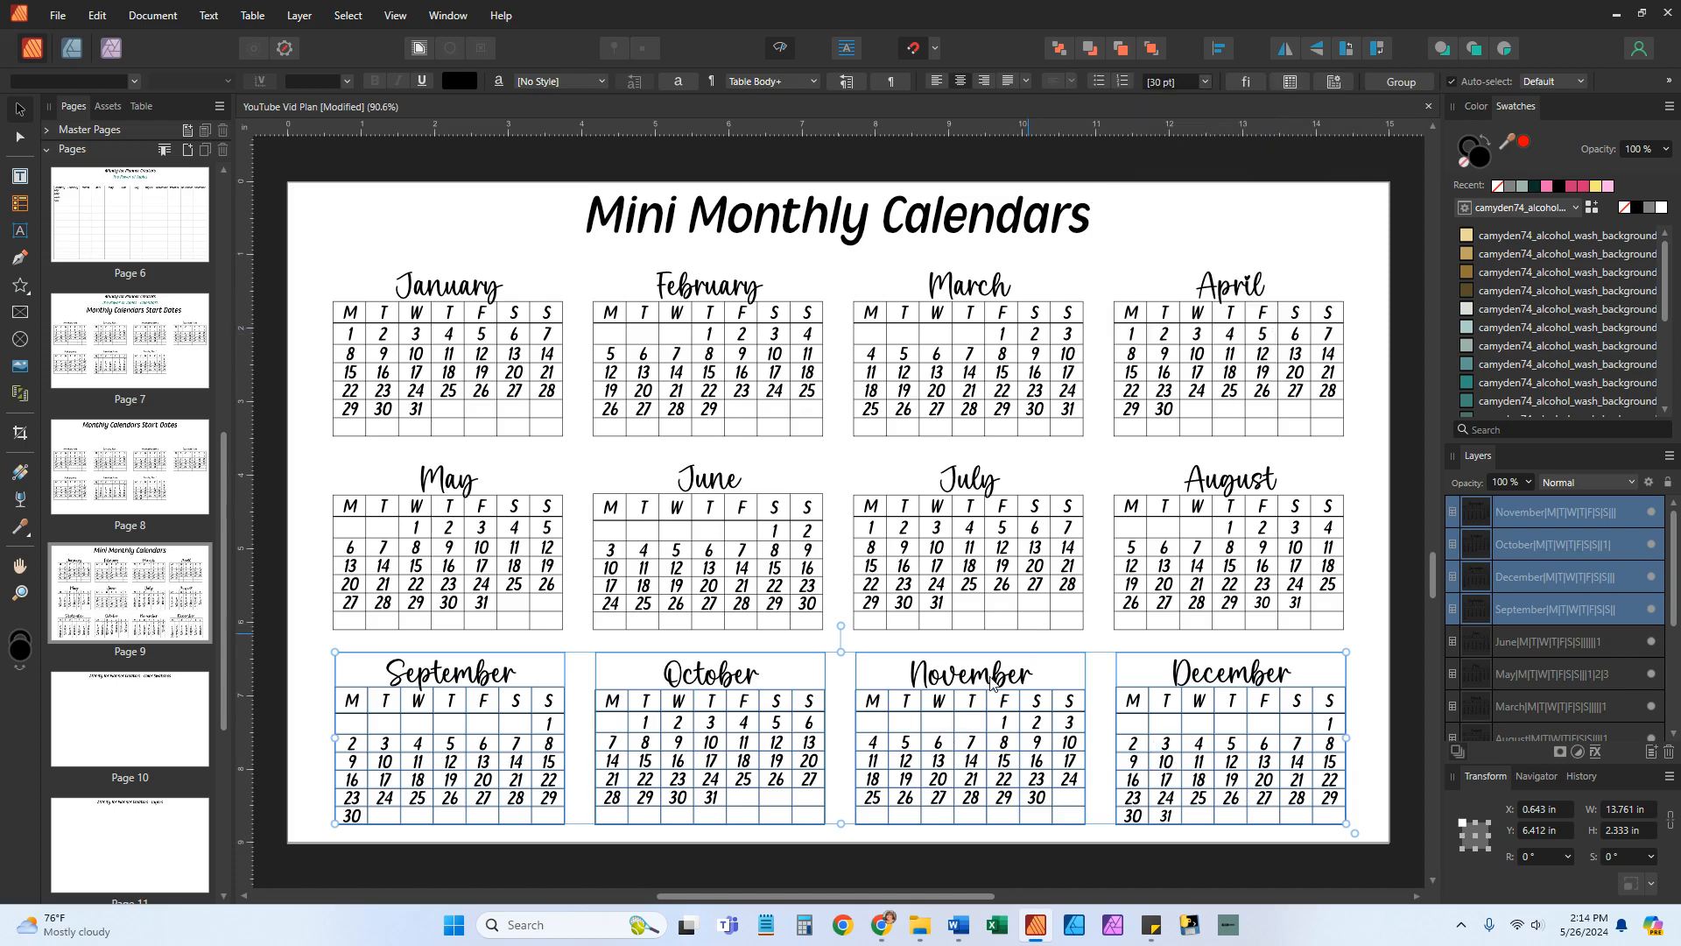
pyautogui.moveTo(956, 738)
pyautogui.mouseDown()
pyautogui.moveTo(938, 738)
pyautogui.moveTo(954, 735)
pyautogui.mouseUp()
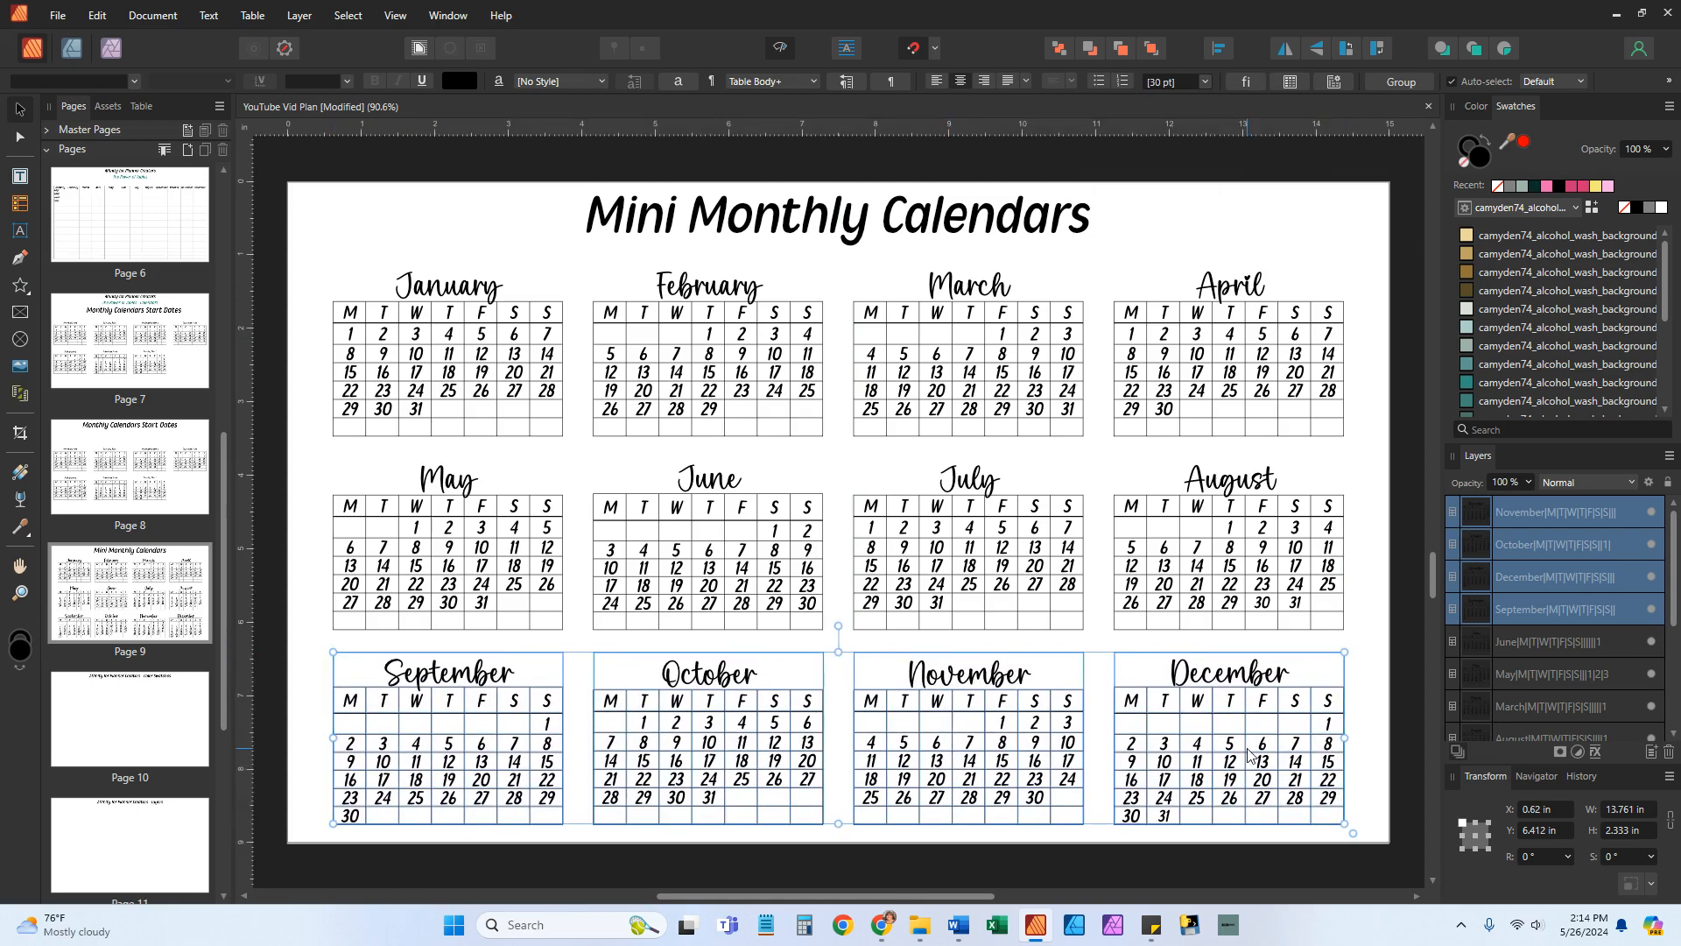
pyautogui.click(1144, 865)
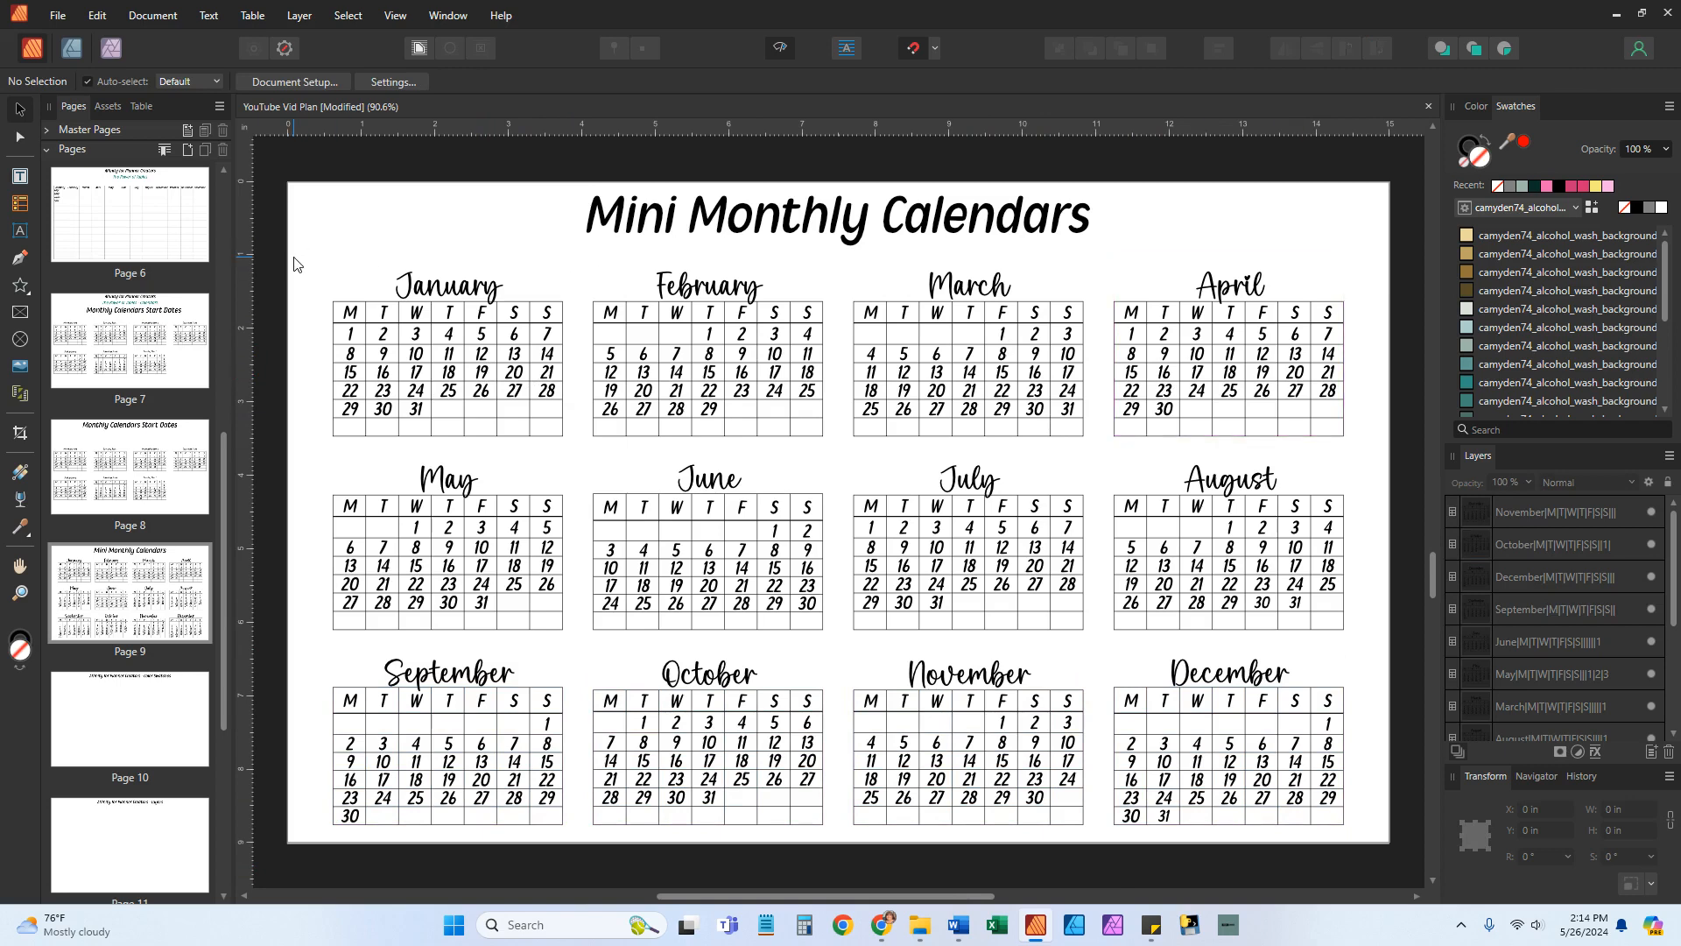
# Group the calendars row by row into three groups: January to April, May to August, and September to December
pyautogui.moveTo(294, 263); pyautogui.dragTo(1380, 455)
pyautogui.rightClick(1114, 353)
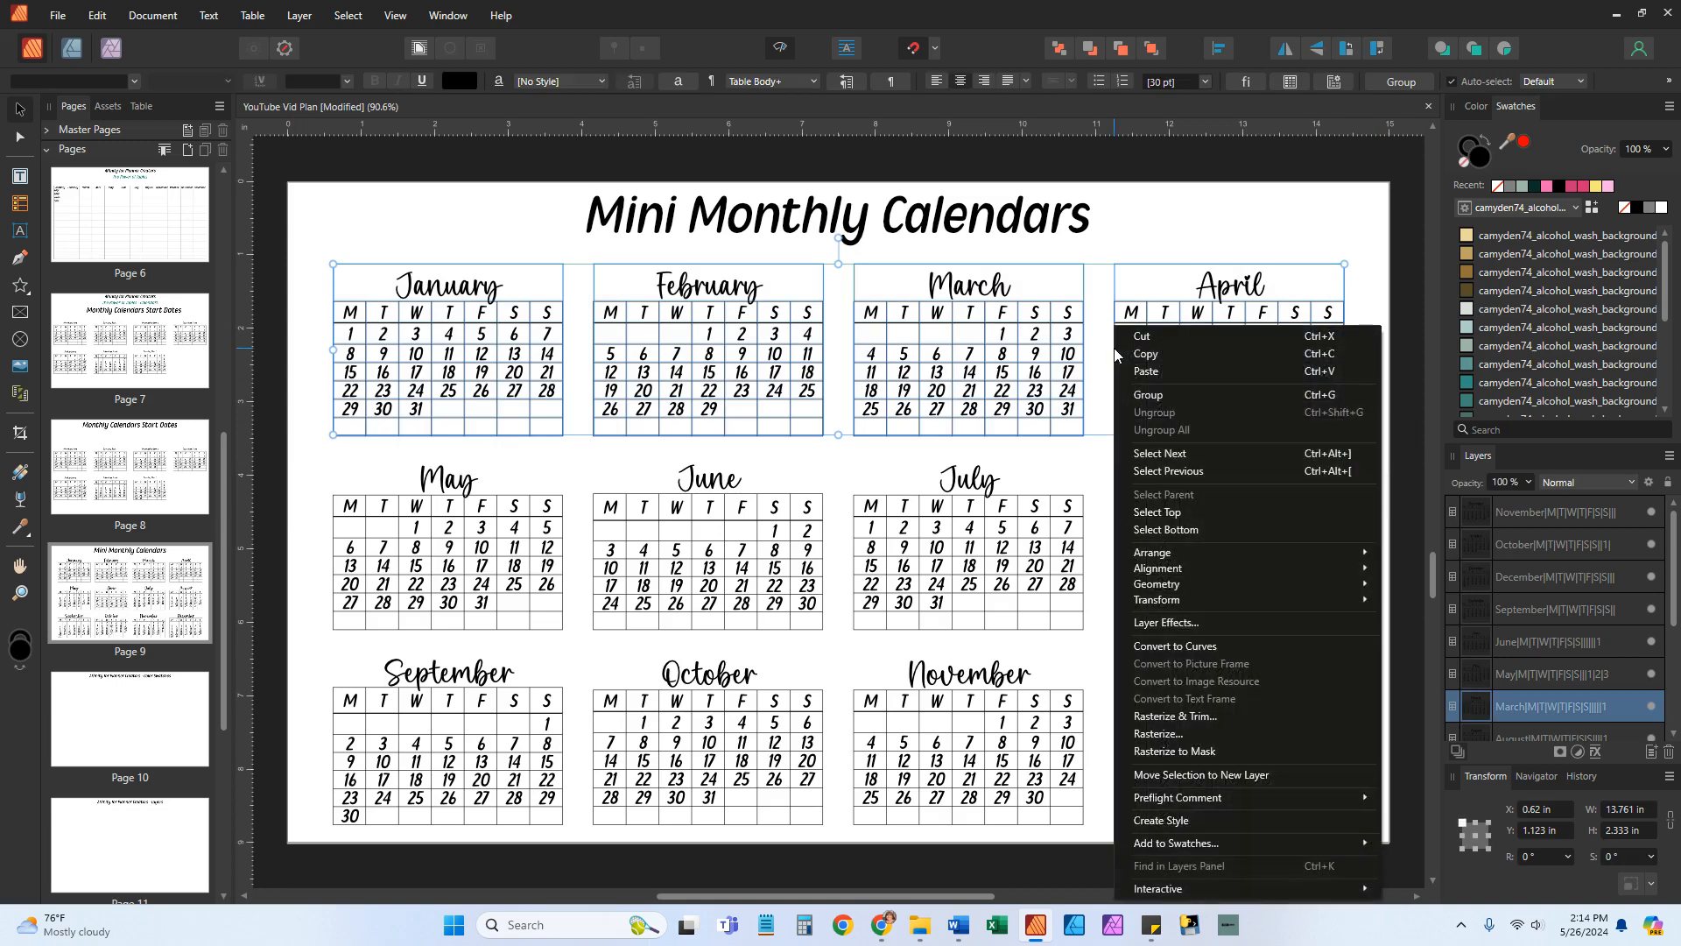
pyautogui.click(1148, 395)
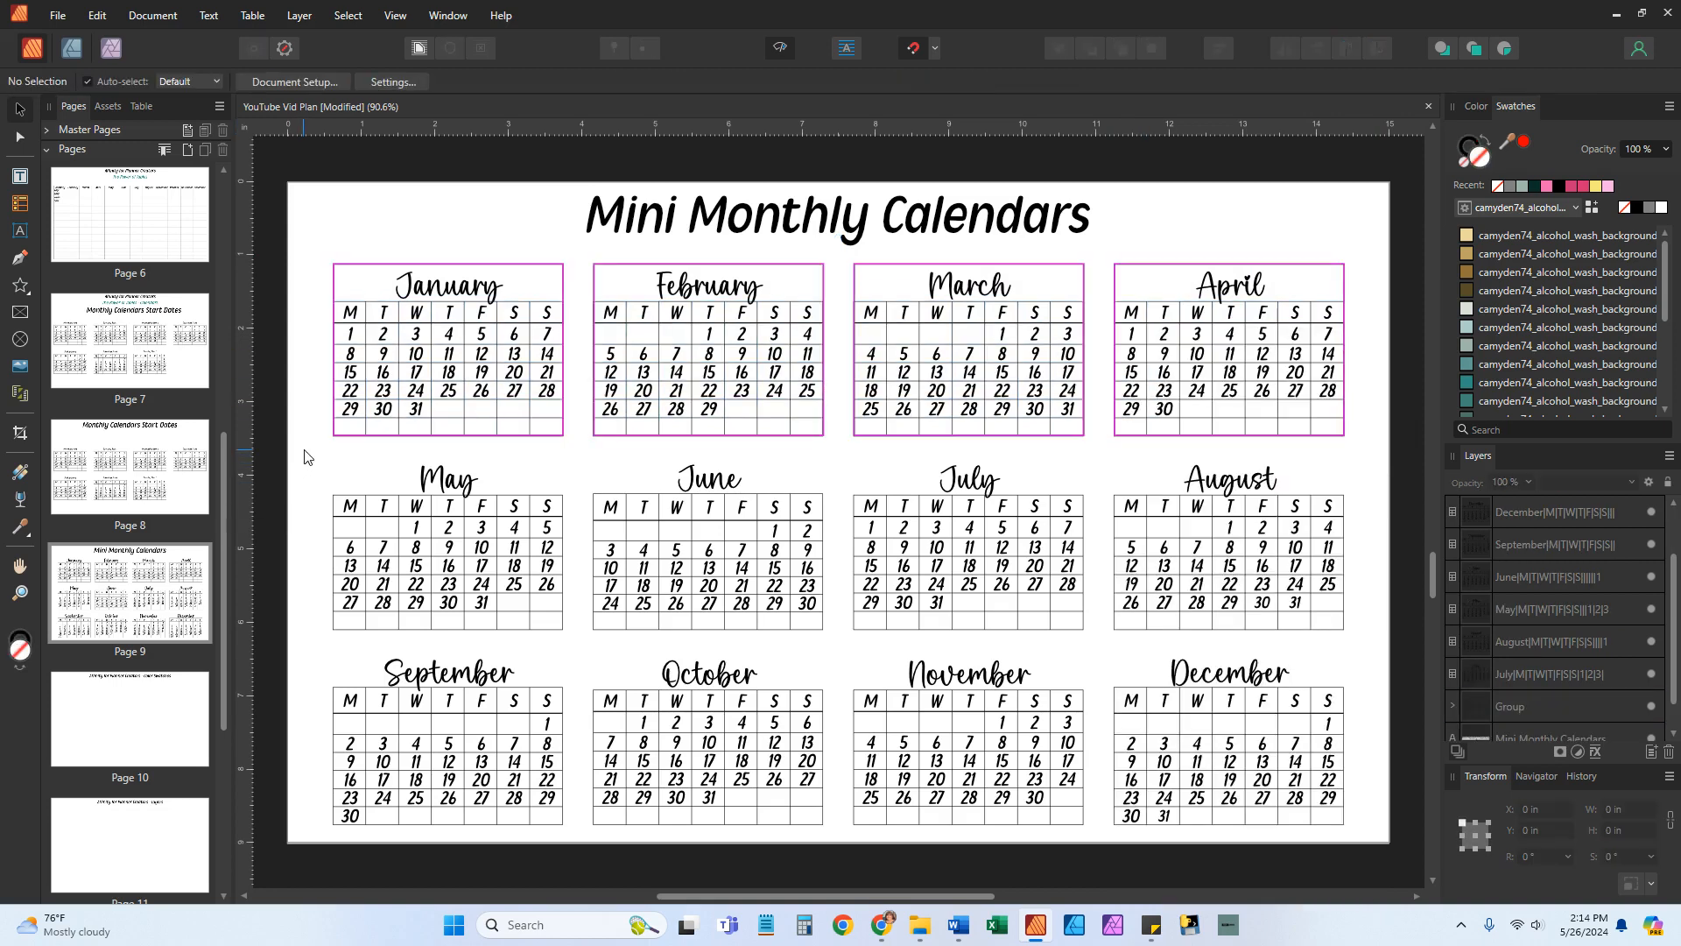
pyautogui.moveTo(303, 449); pyautogui.dragTo(1374, 638)
pyautogui.rightClick(934, 544)
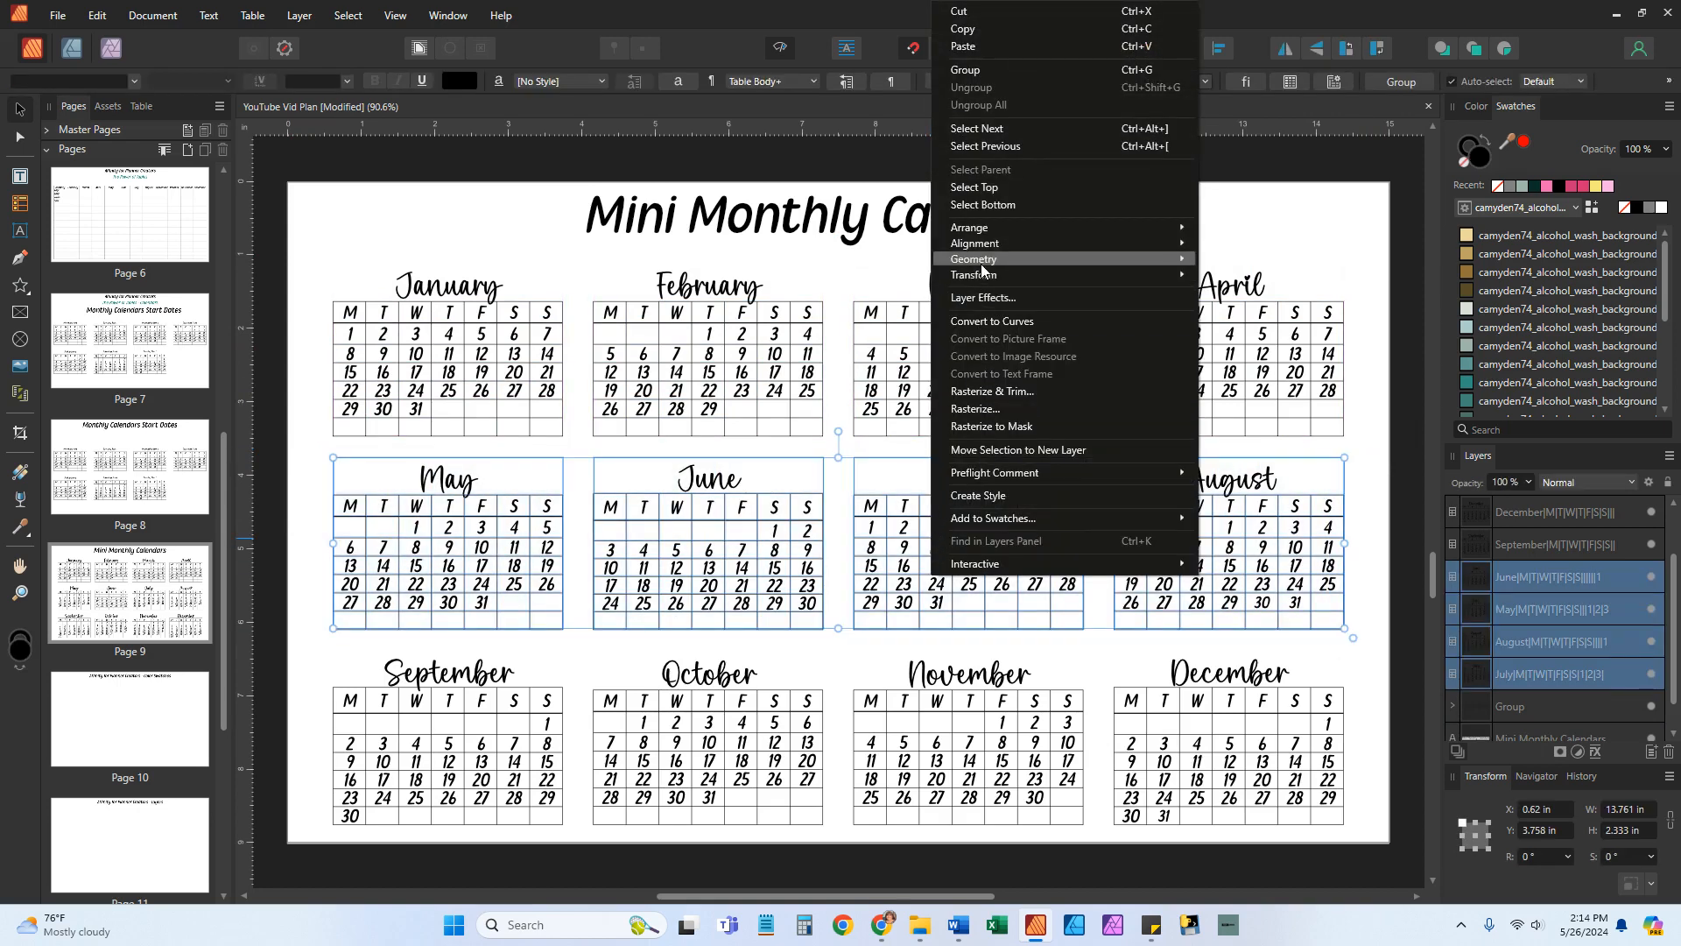
pyautogui.click(965, 70)
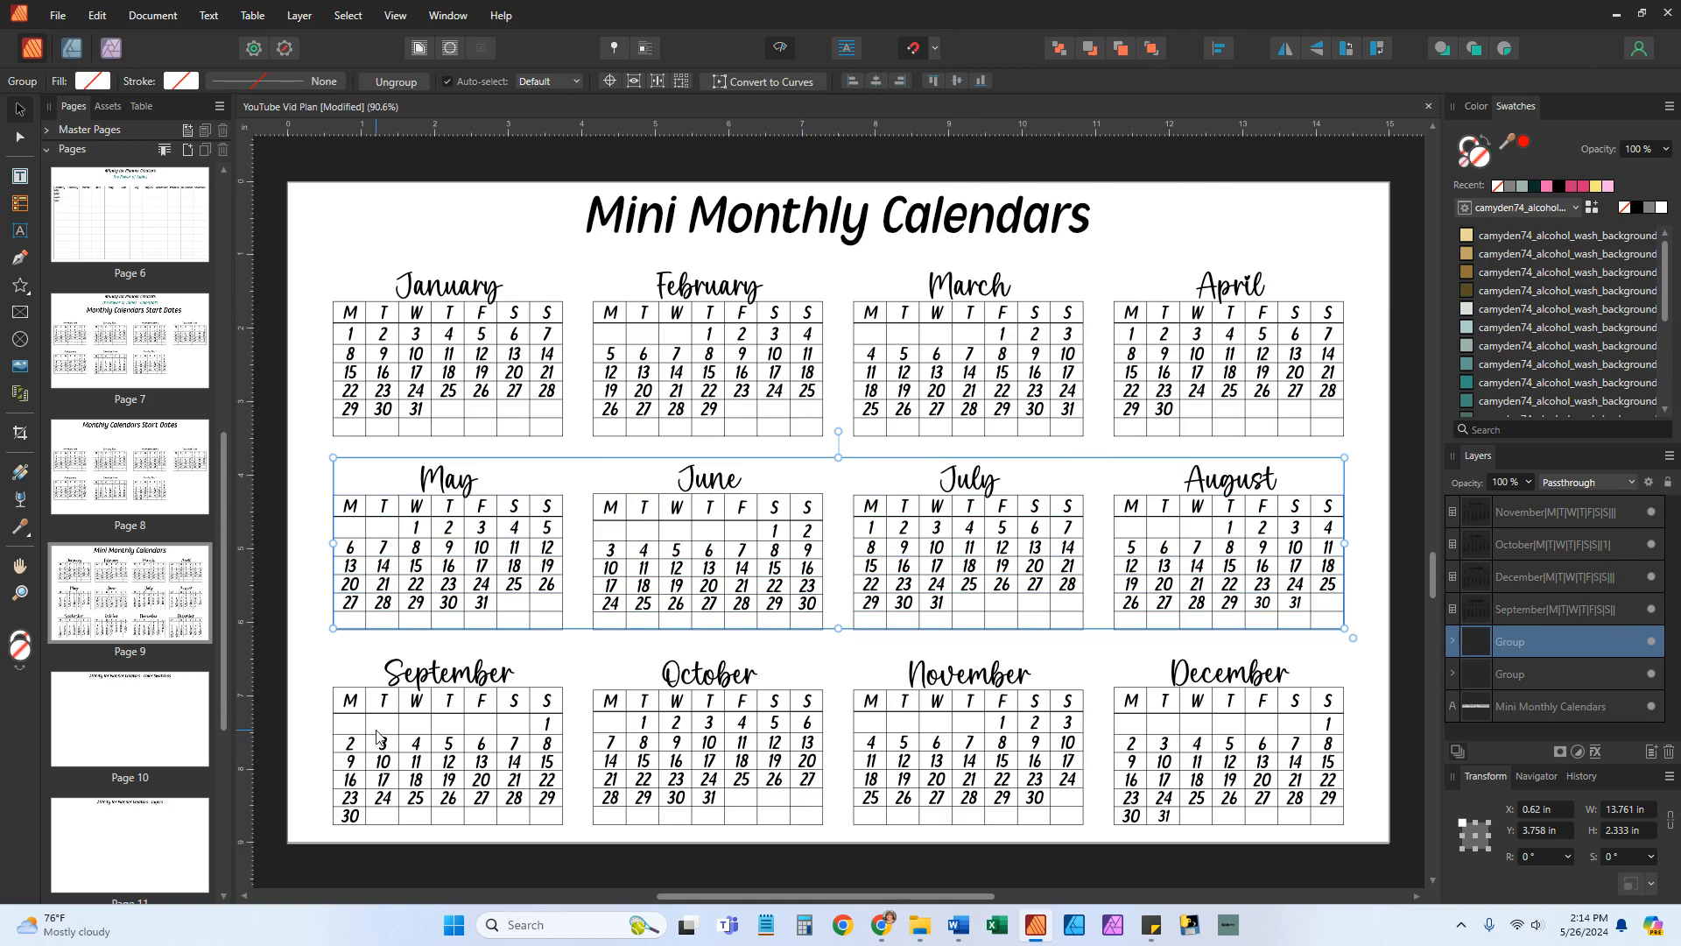
pyautogui.moveTo(304, 651); pyautogui.dragTo(1373, 854)
pyautogui.rightClick(915, 746)
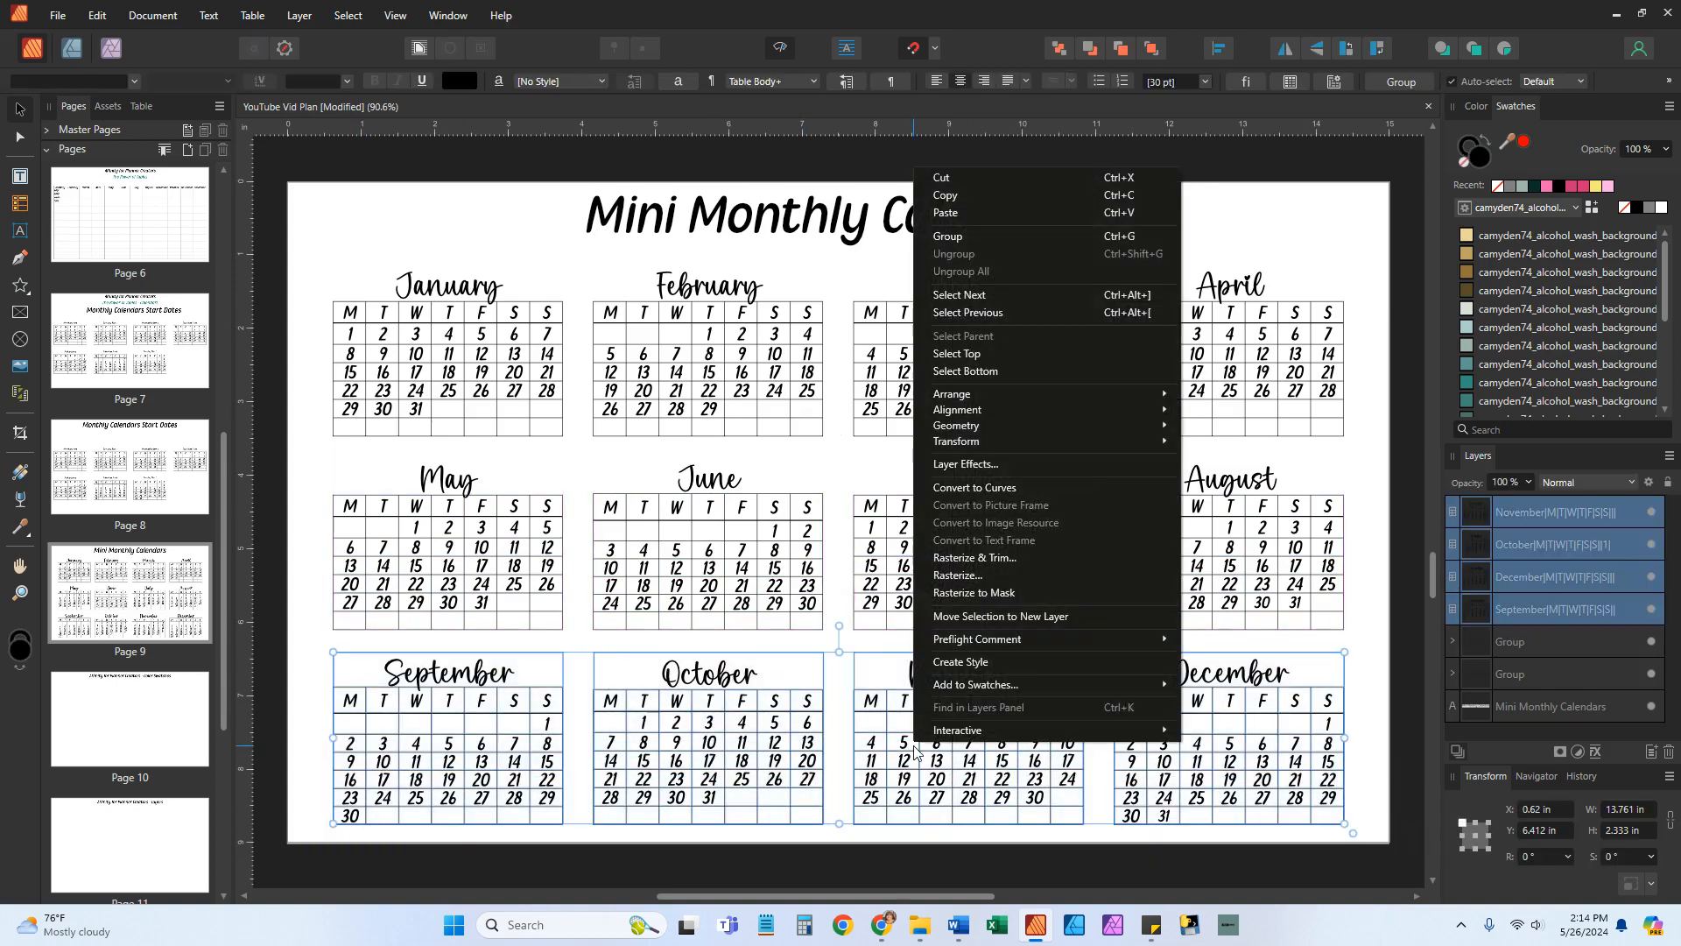
pyautogui.click(946, 238)
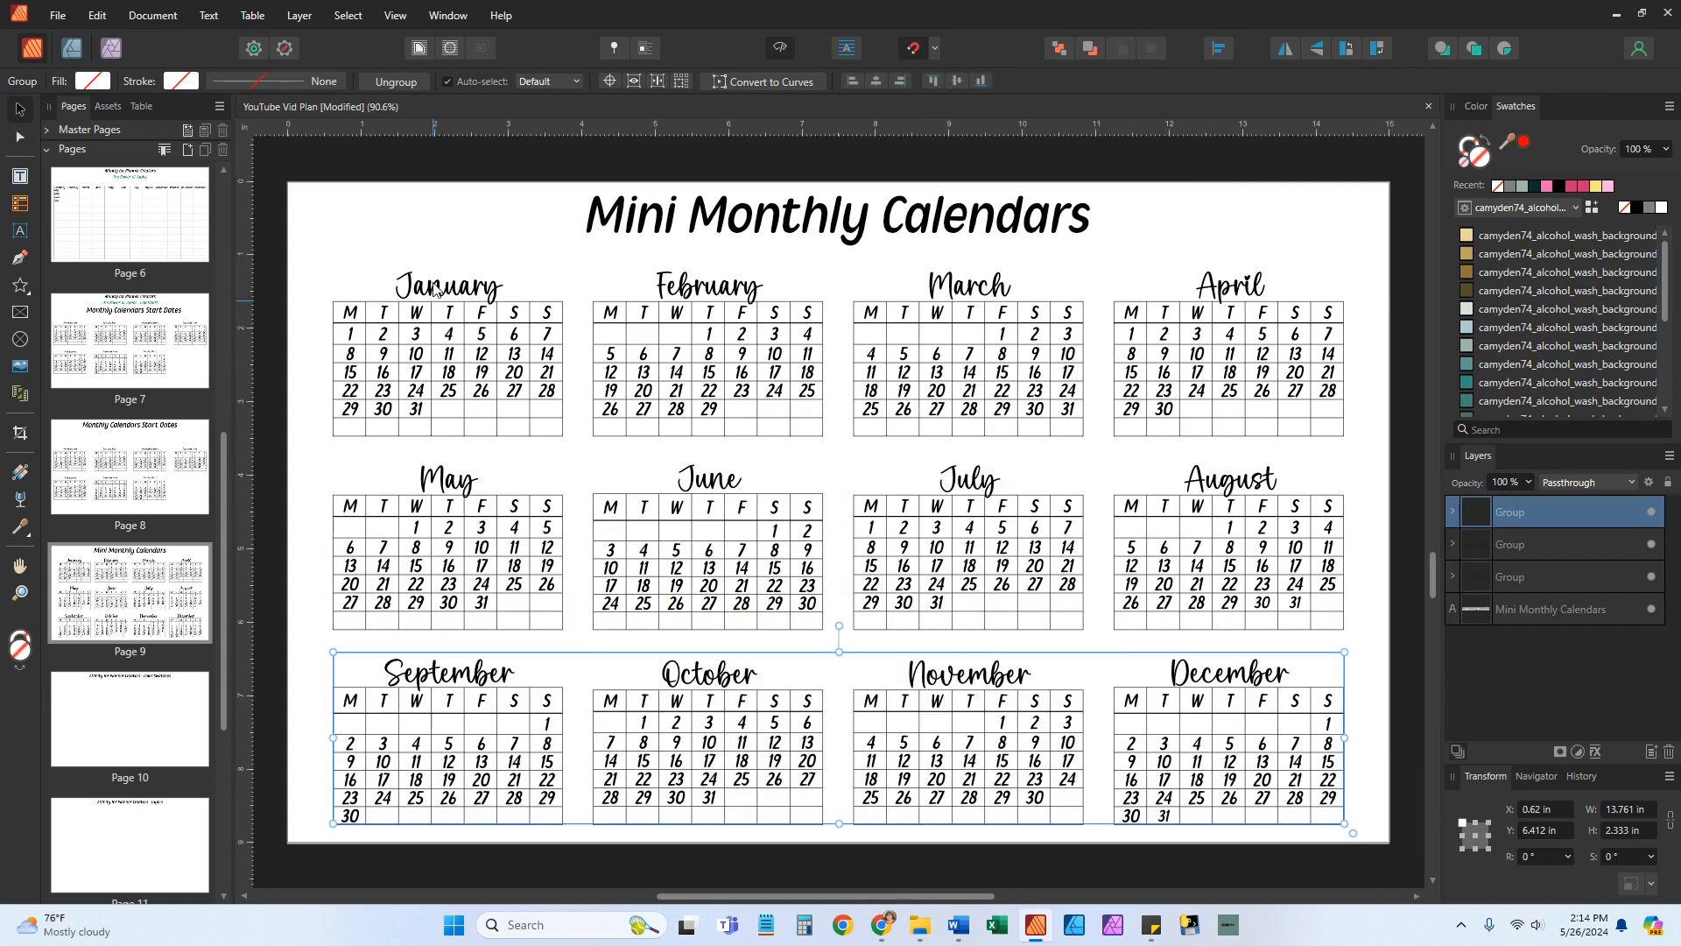
# Center the three row groups horizontally on each other, space them evenly vertically, and nudge them up together to about Y 1.11 in
pyautogui.moveTo(303, 252); pyautogui.dragTo(1363, 846)
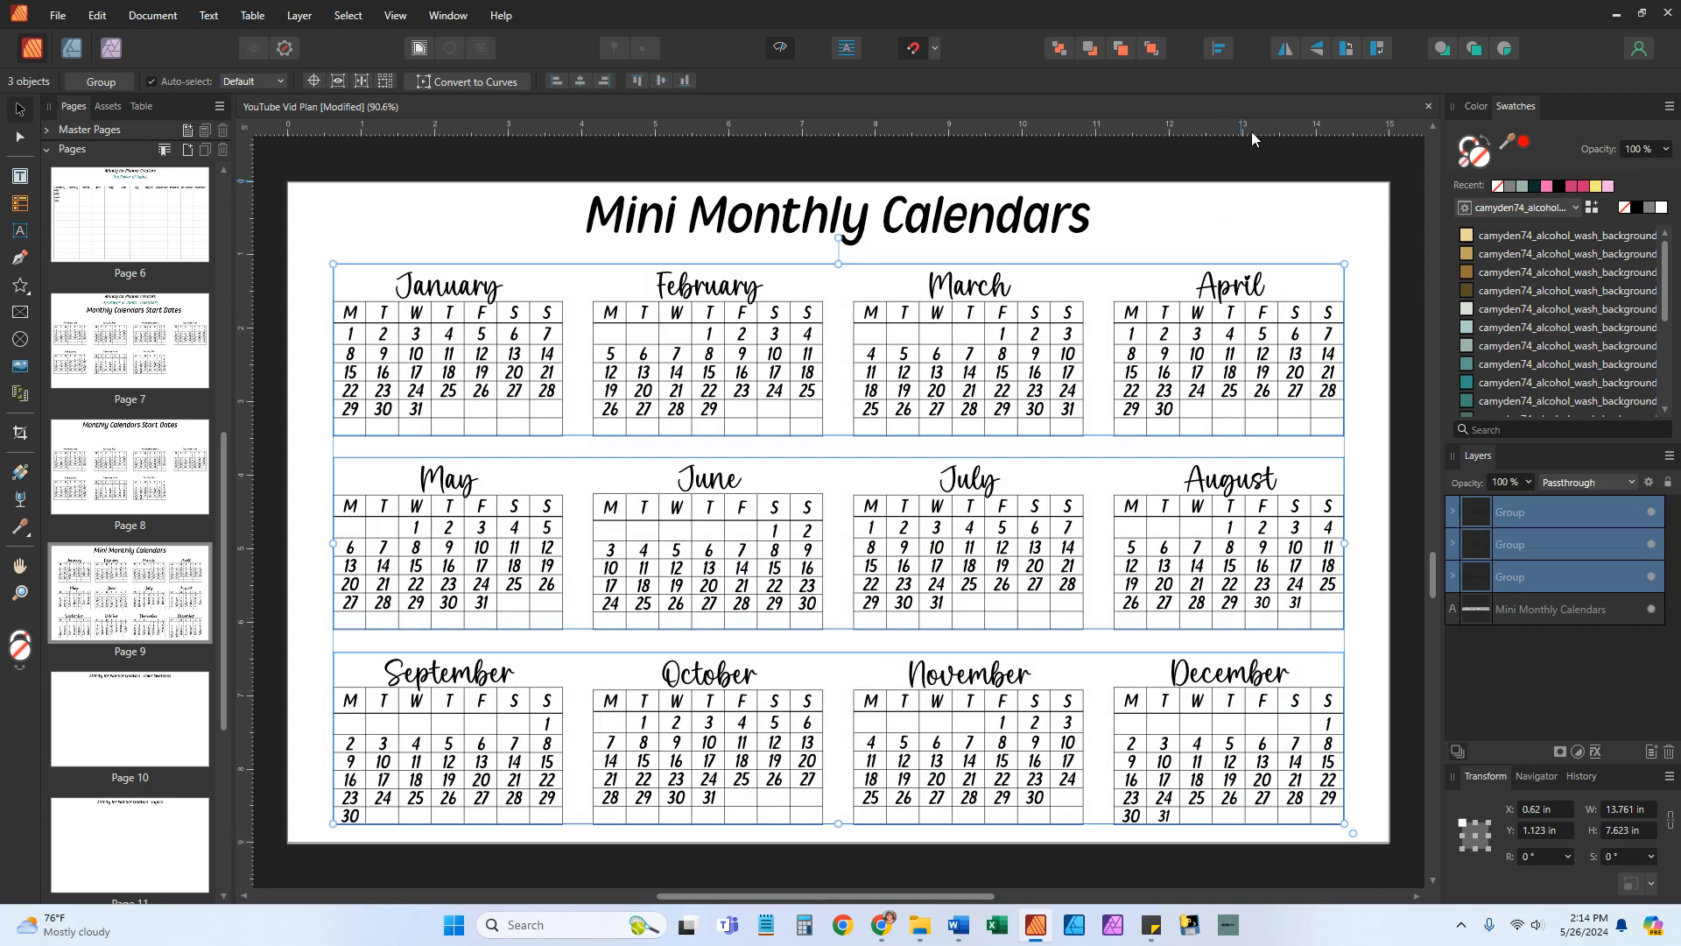
pyautogui.click(1221, 49)
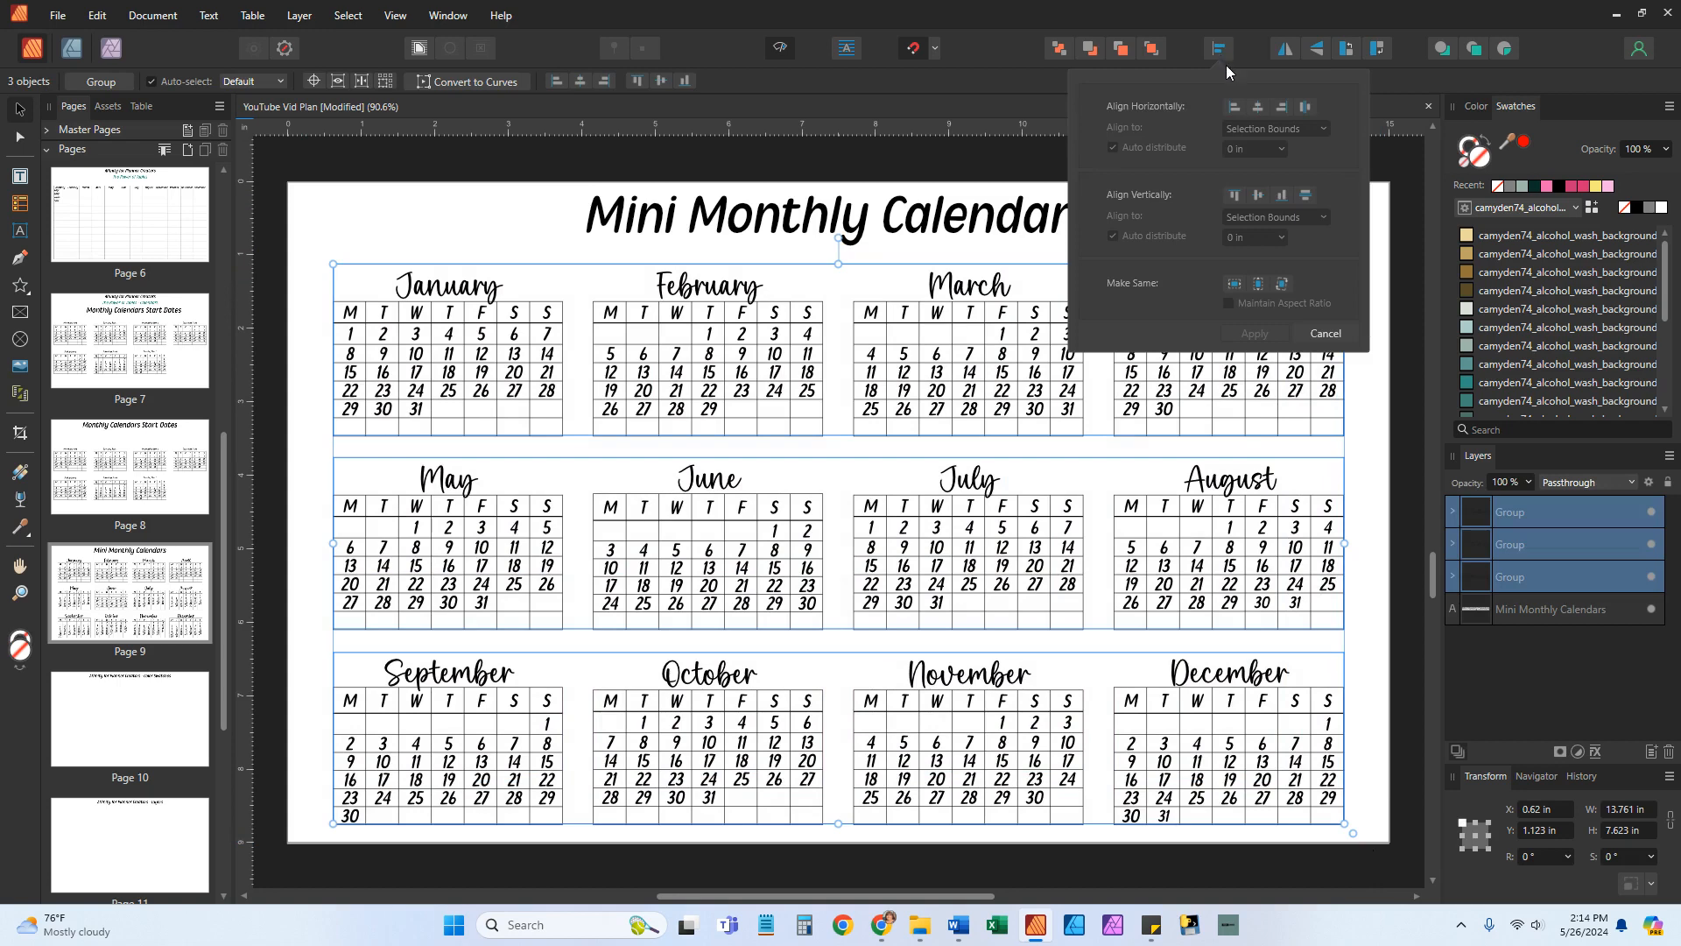
pyautogui.click(1258, 108)
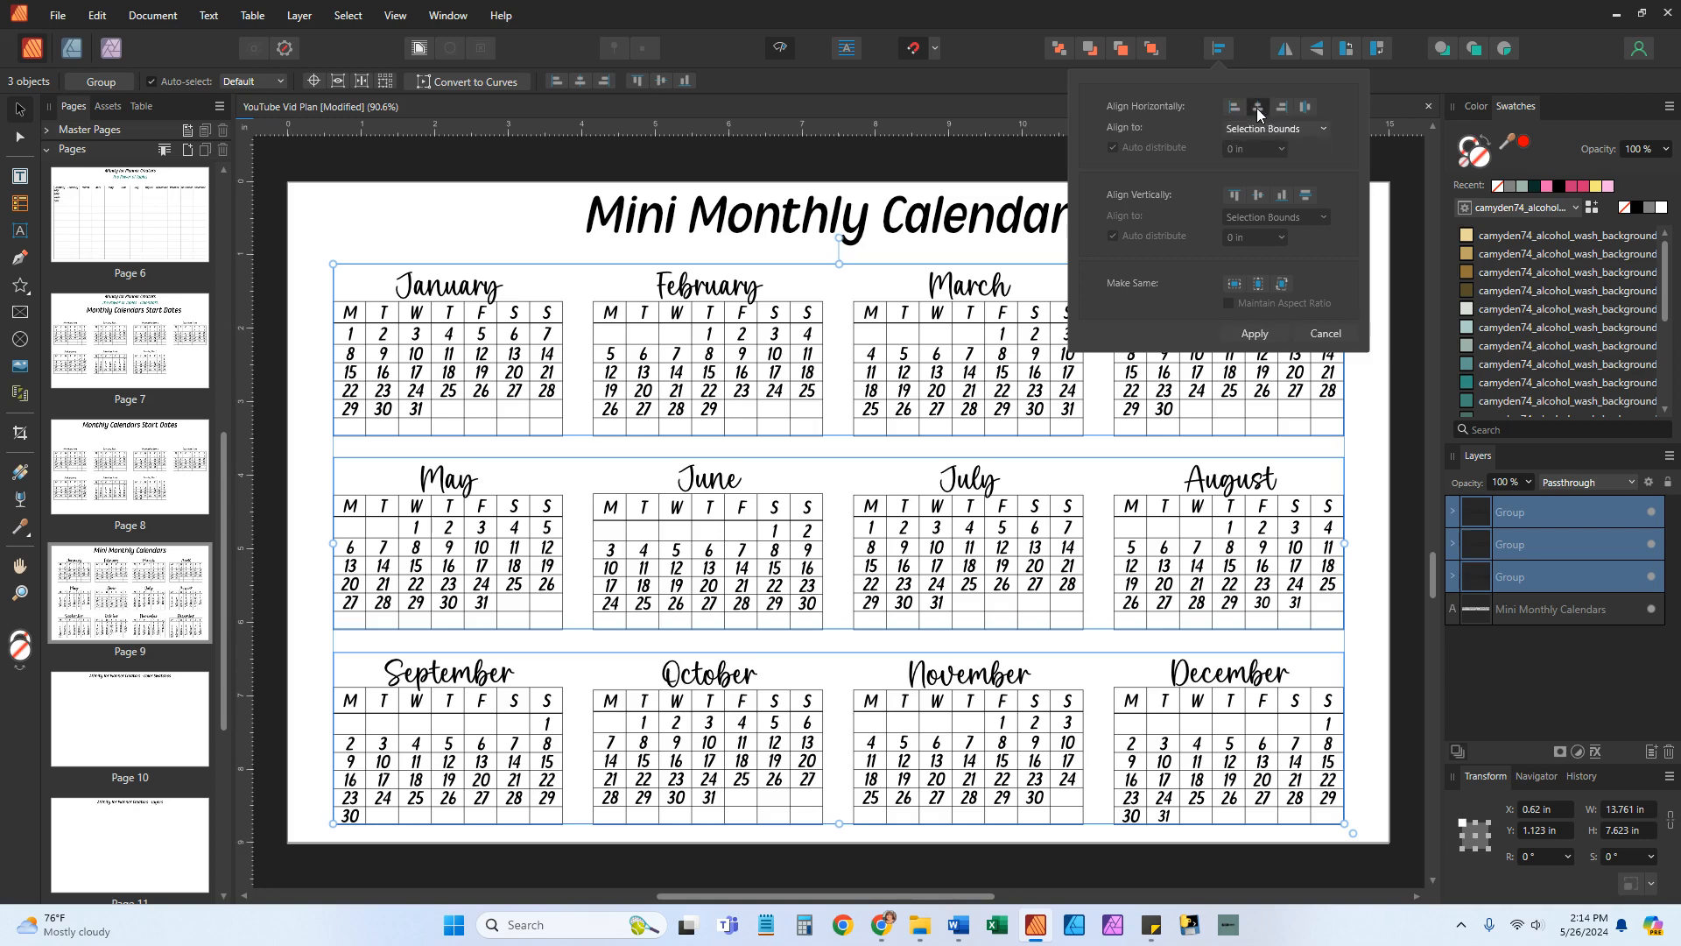
pyautogui.click(1306, 196)
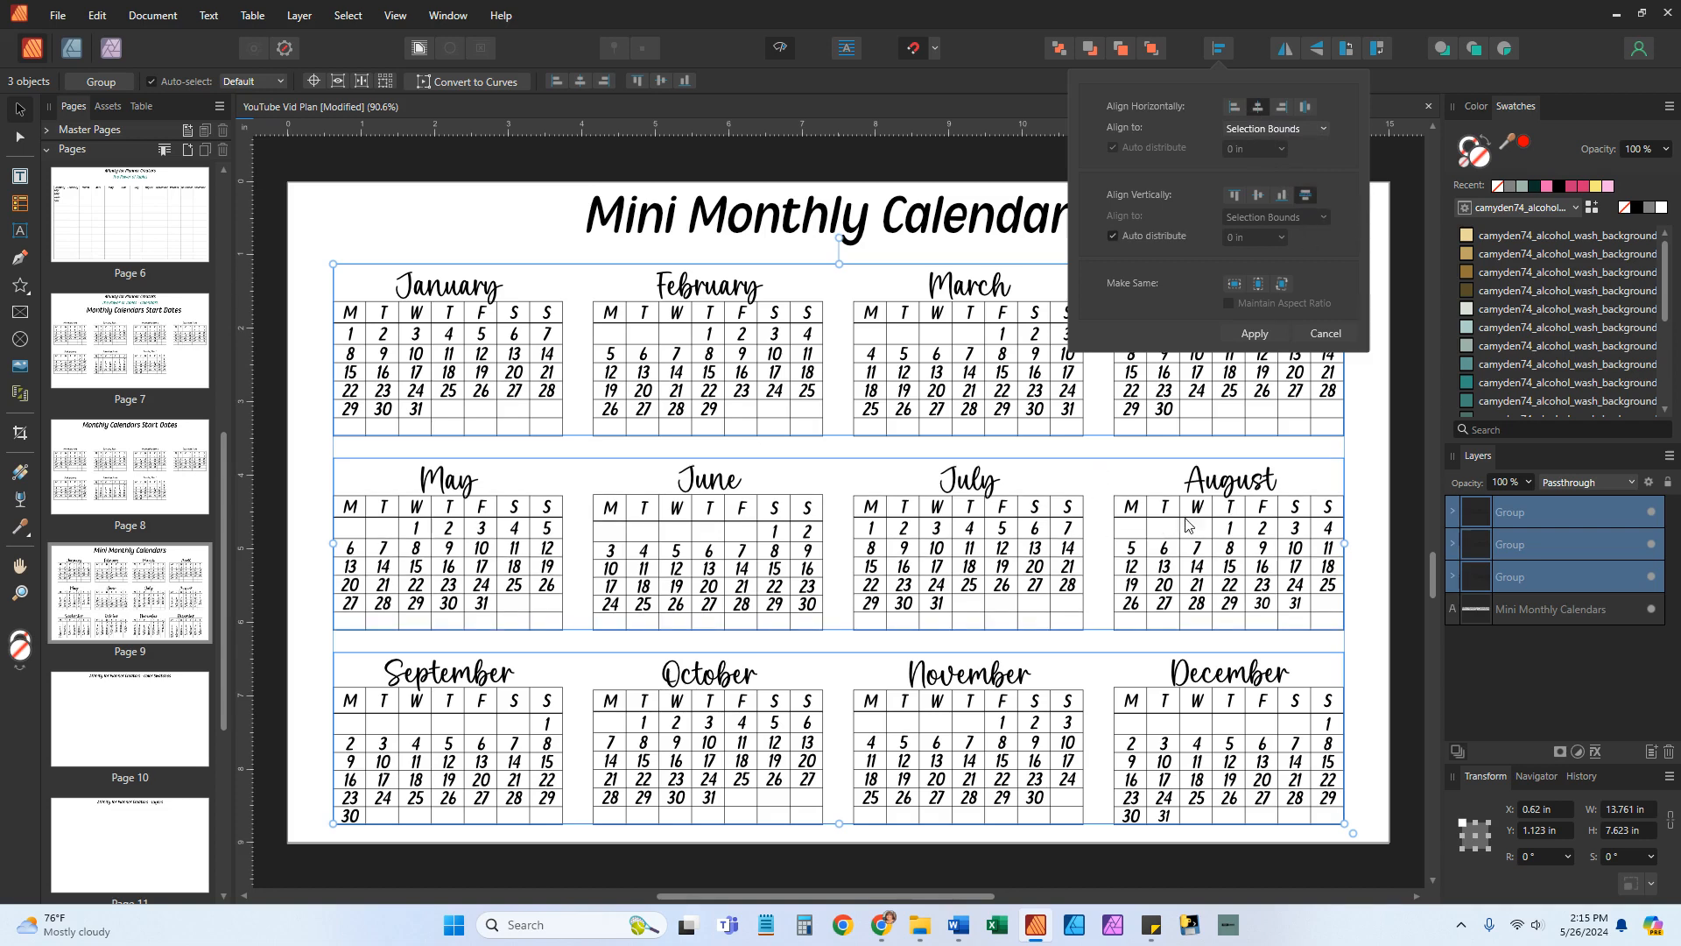
pyautogui.click(1256, 334)
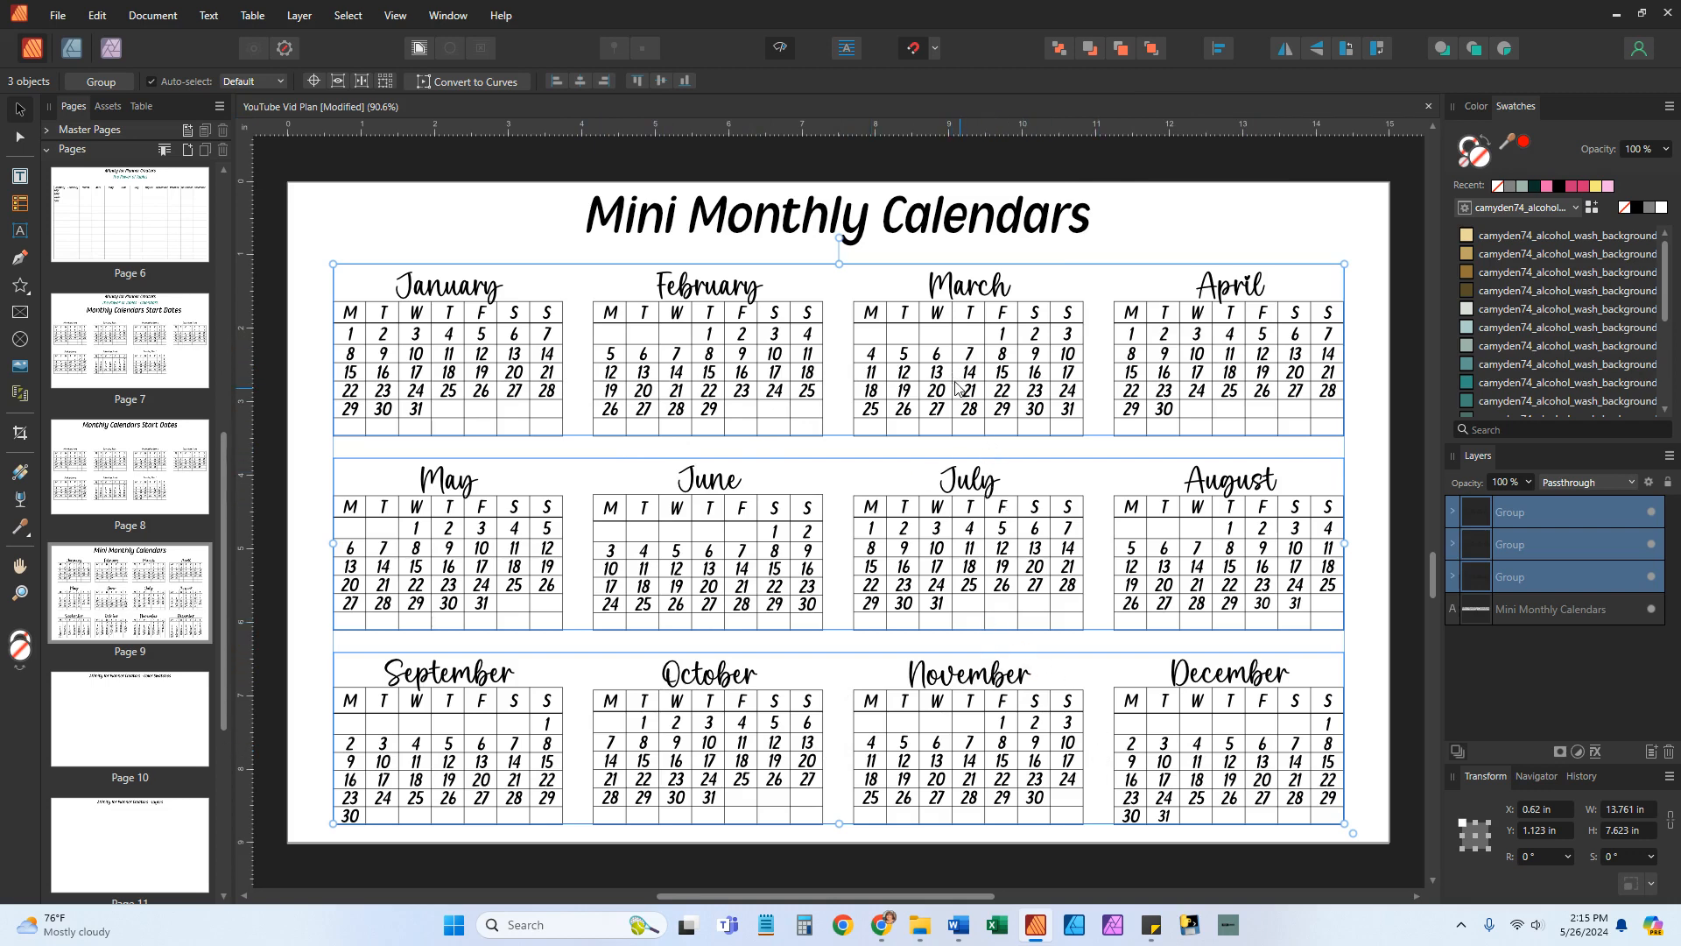
pyautogui.moveTo(955, 387); pyautogui.dragTo(959, 387)
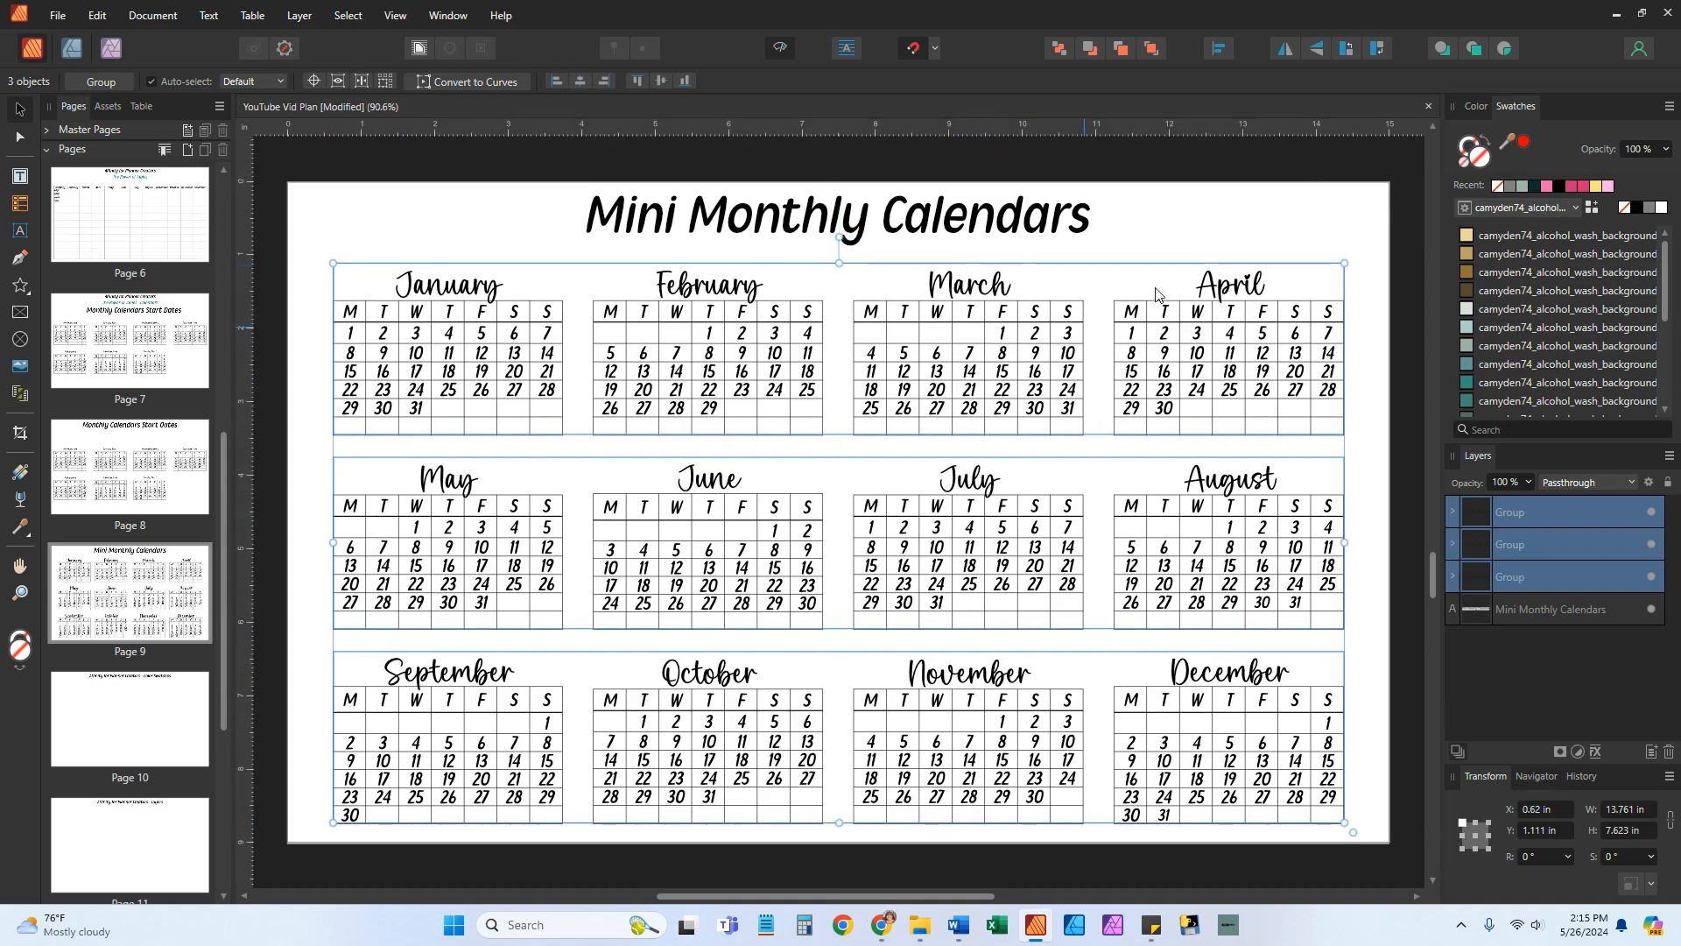
pyautogui.click(1409, 208)
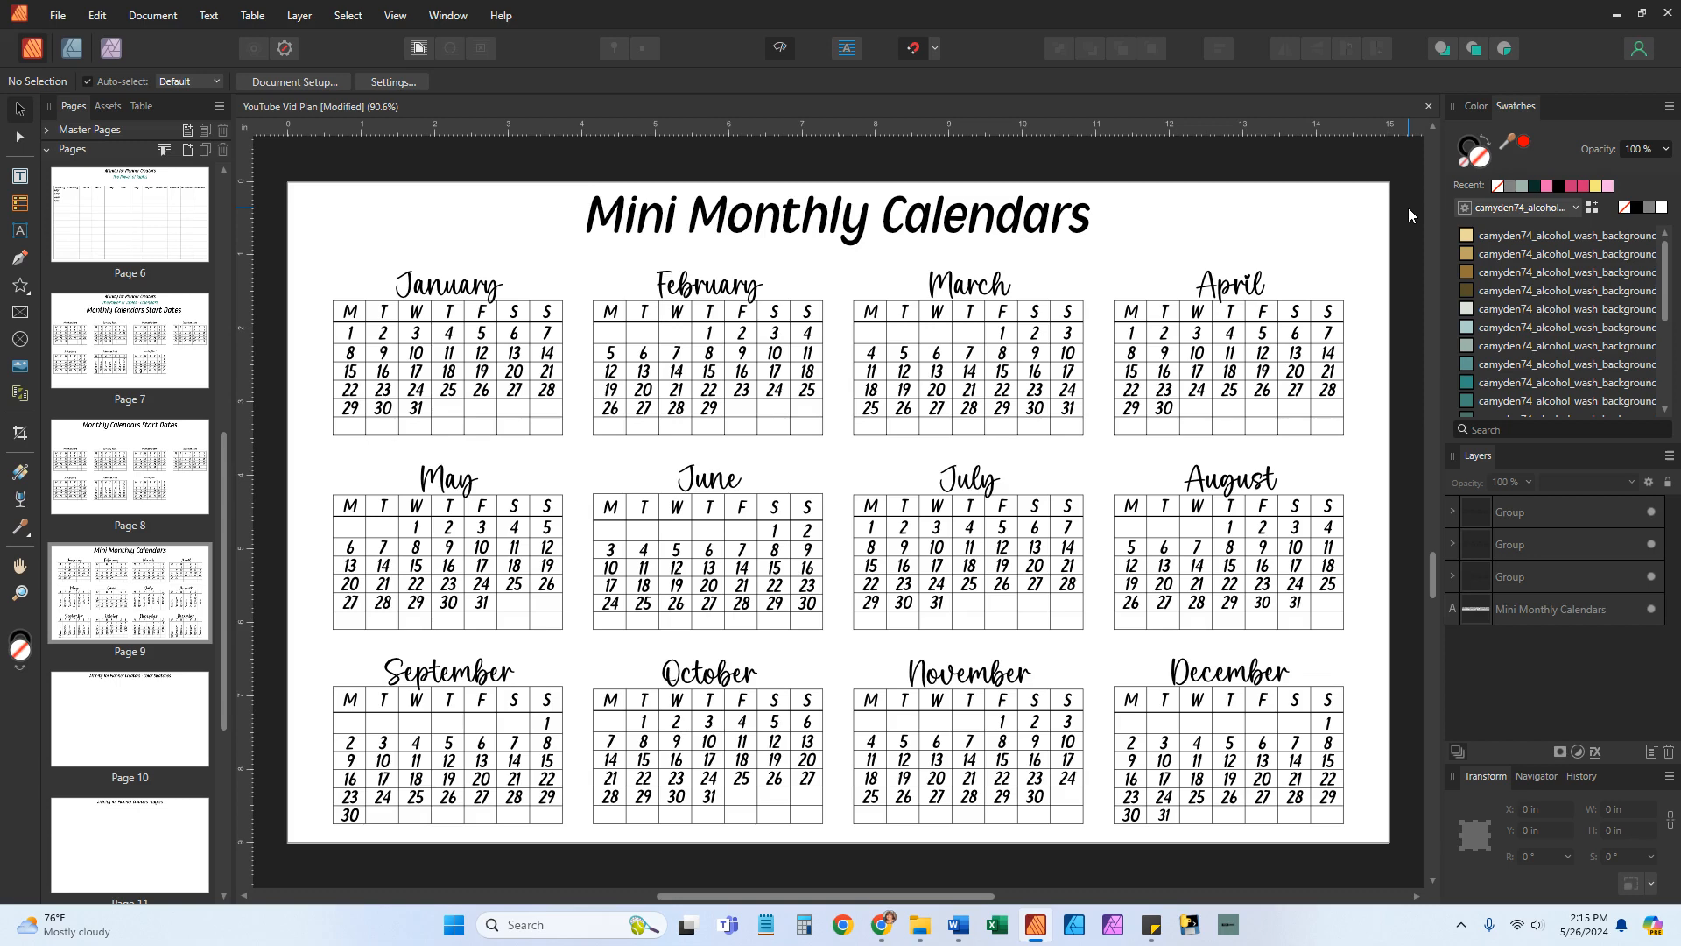